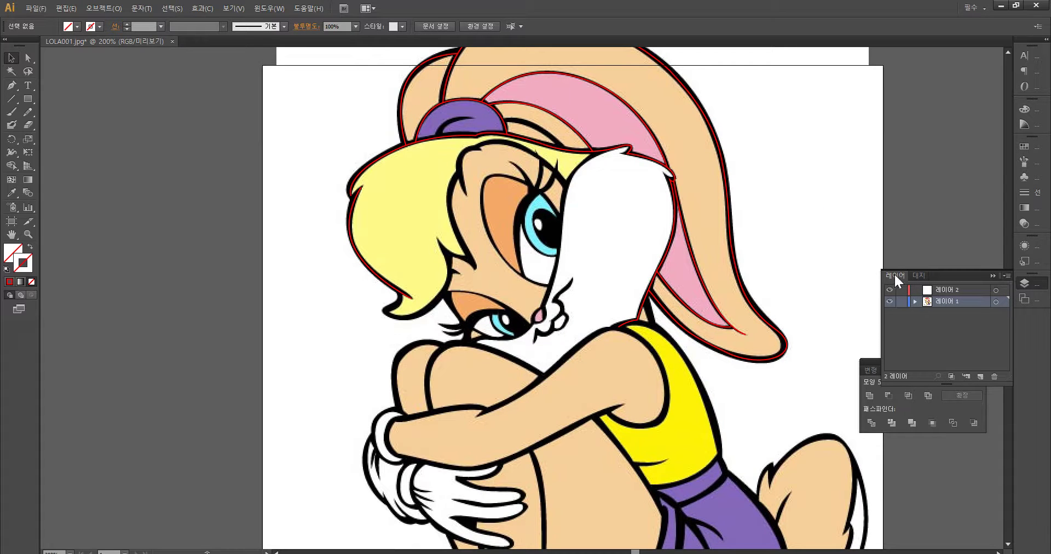
Step: Trace the short notch on the fringe's outer edge with the Pen tool, linking the two existing hair outline paths
click(993, 276)
mouse_move(635, 212)
mouse_down()
mouse_move(592, 174)
mouse_move(627, 218)
mouse_up()
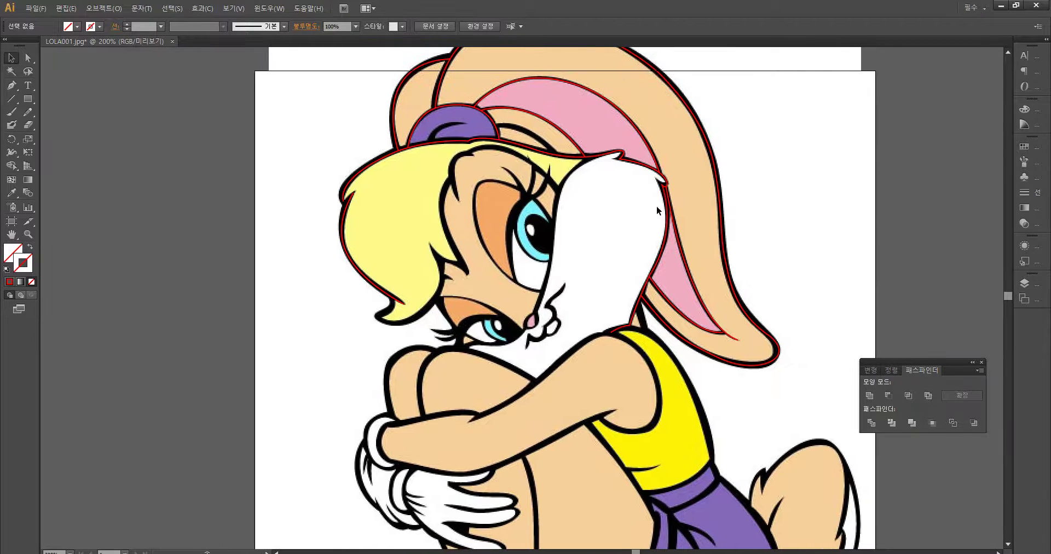
key(ctrl+minus)
key(ctrl+equal)
key(ctrl+equal)
key(ctrl+equal)
key(ctrl+equal)
drag(387, 182, 876, 346)
drag(694, 254, 650, 269)
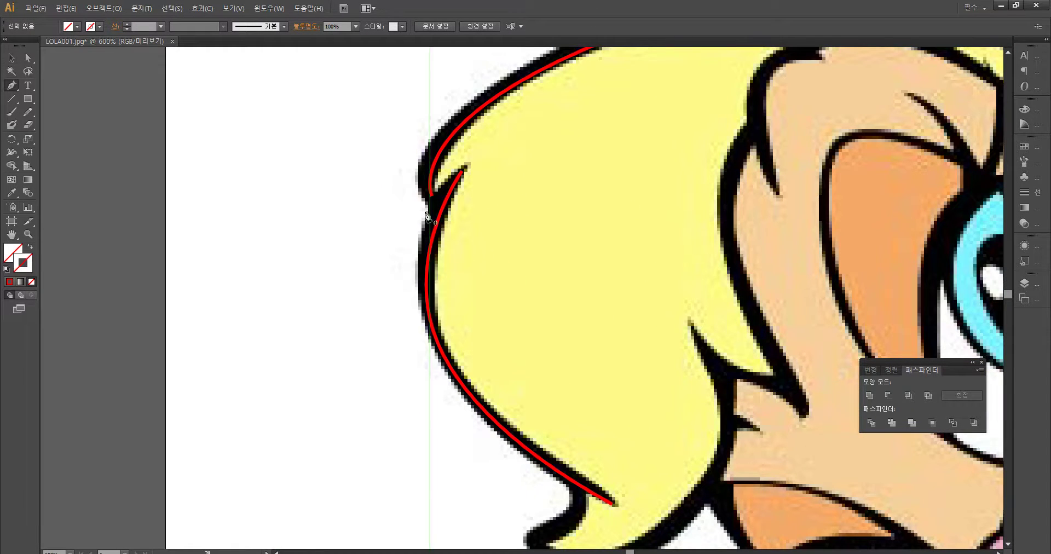
click(431, 196)
click(439, 214)
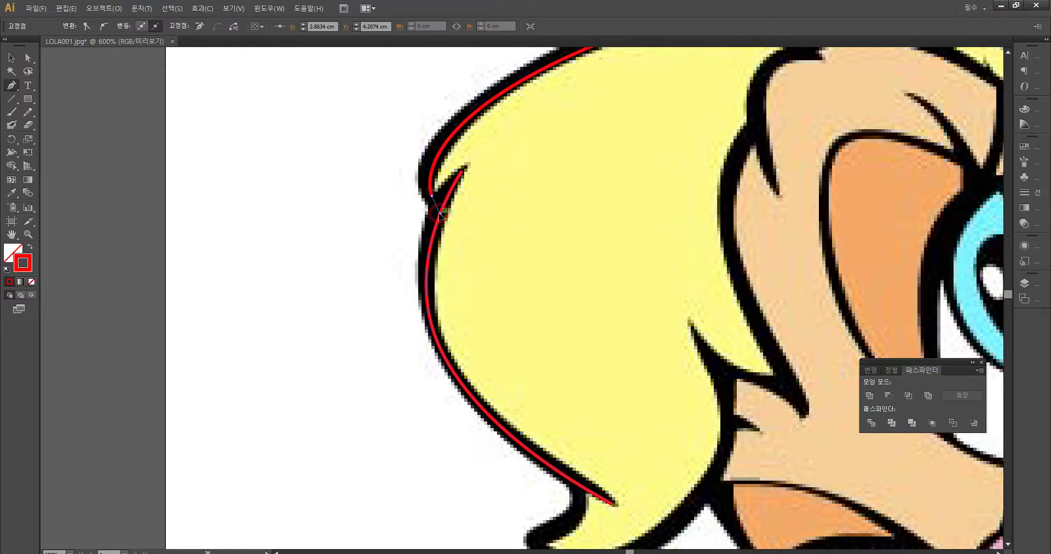
click(443, 208)
drag(443, 207, 449, 208)
drag(521, 310, 445, 160)
drag(484, 304, 443, 247)
ctrl+click(460, 276)
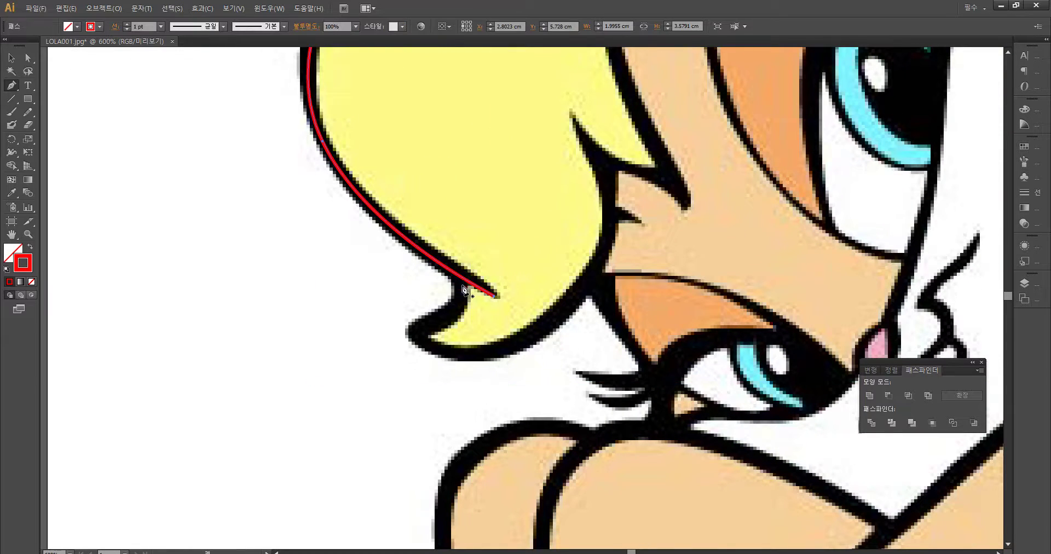
click(455, 311)
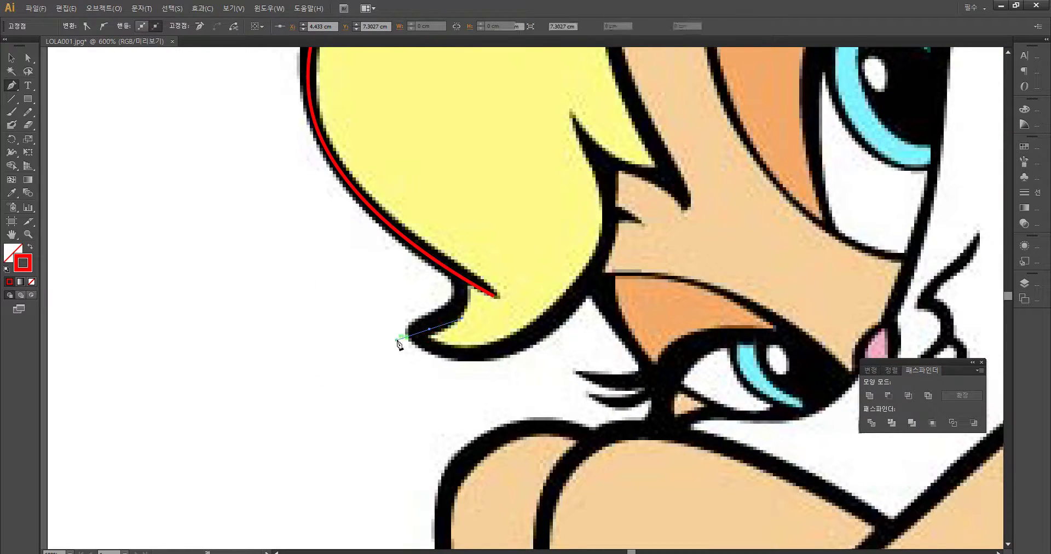
key(ctrl+z)
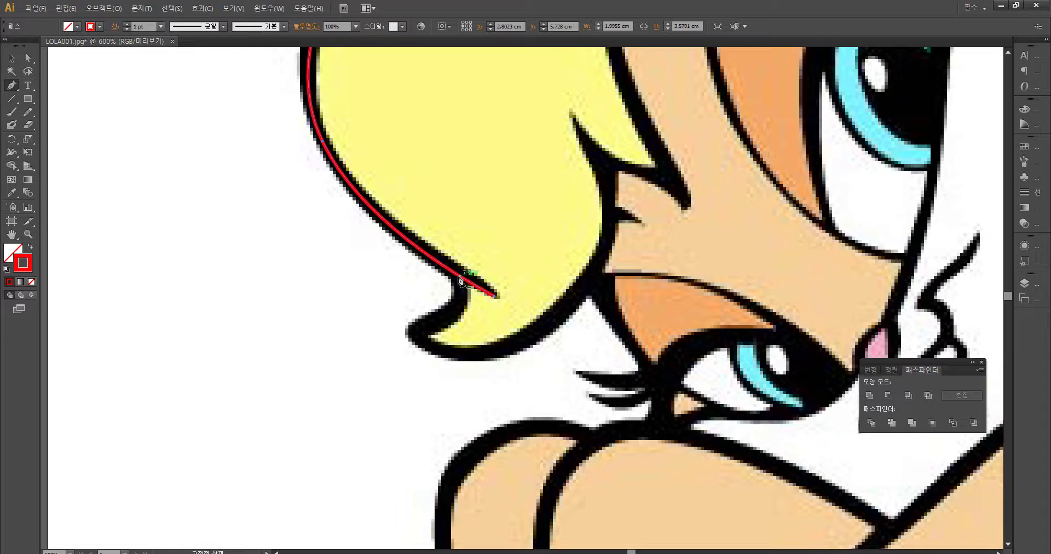
click(462, 280)
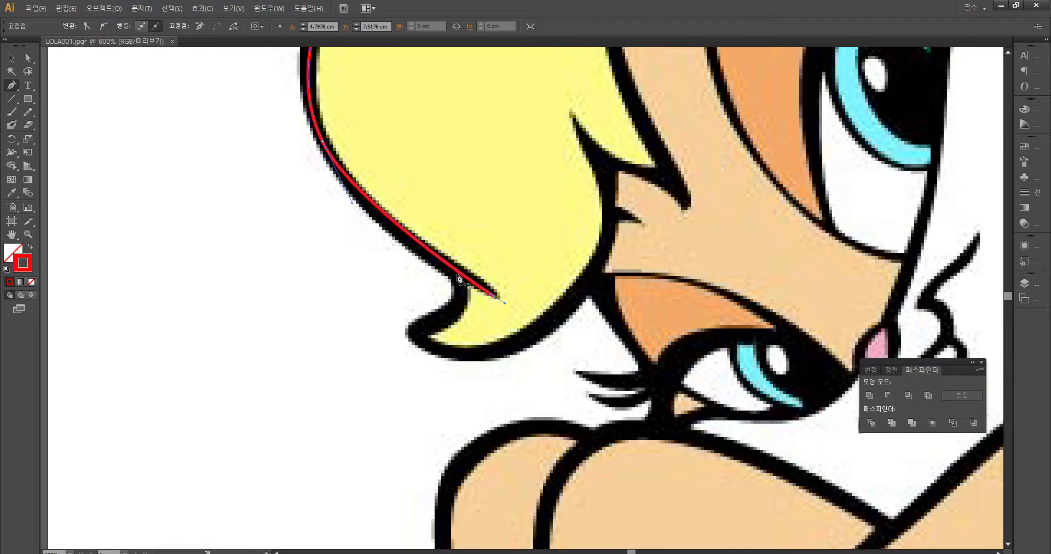
key(ctrl+z)
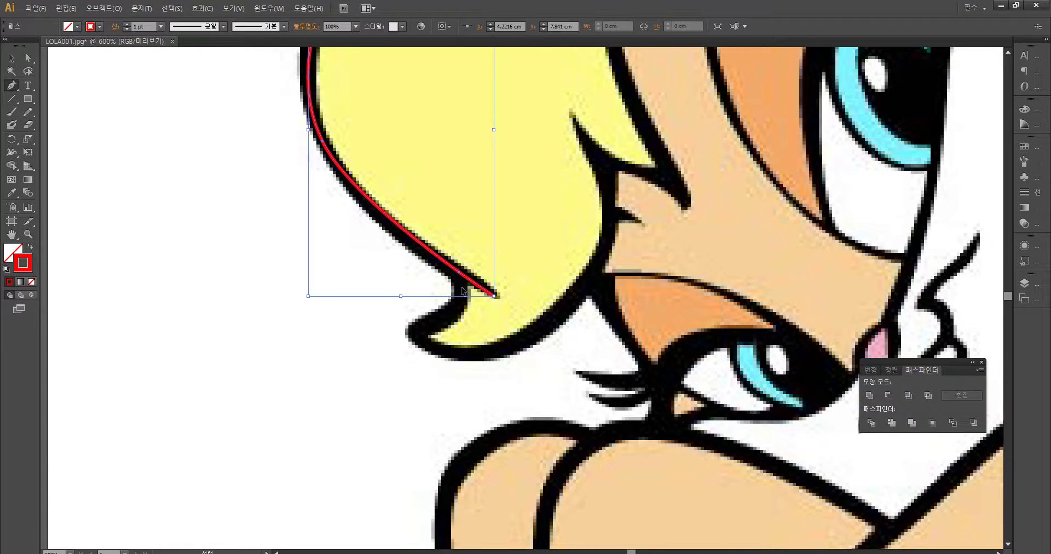
click(460, 274)
key(ctrl+z)
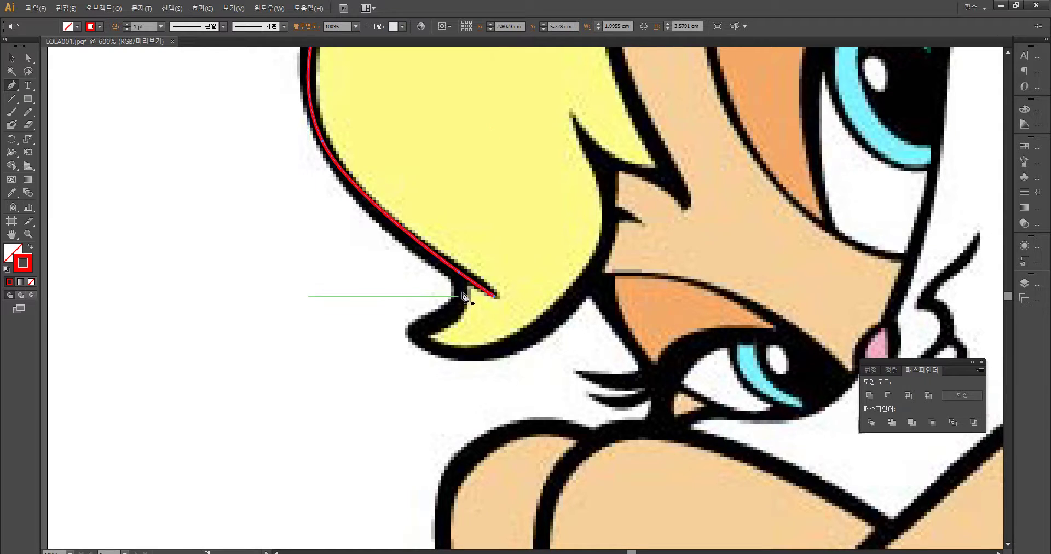
click(460, 274)
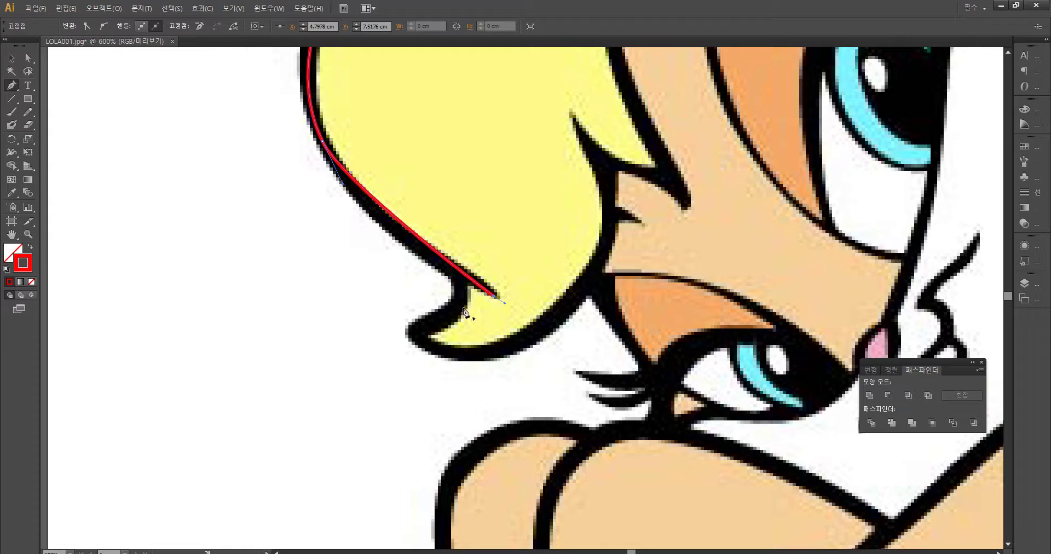
key(ctrl+z)
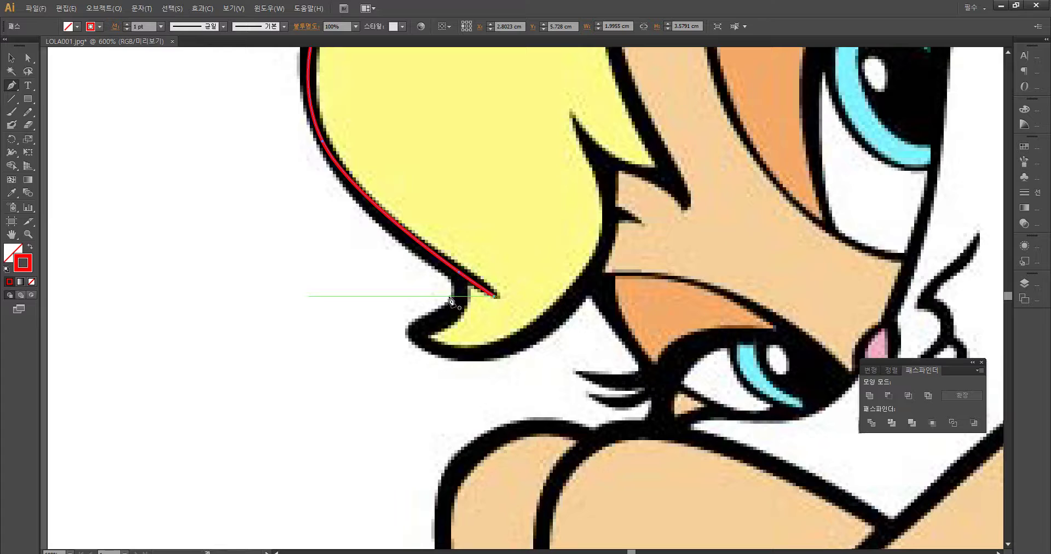
Step: Start a separate pen path at the fringe's lower outline and curve it down the curl's outer edge toward its tip
key(v)
click(432, 327)
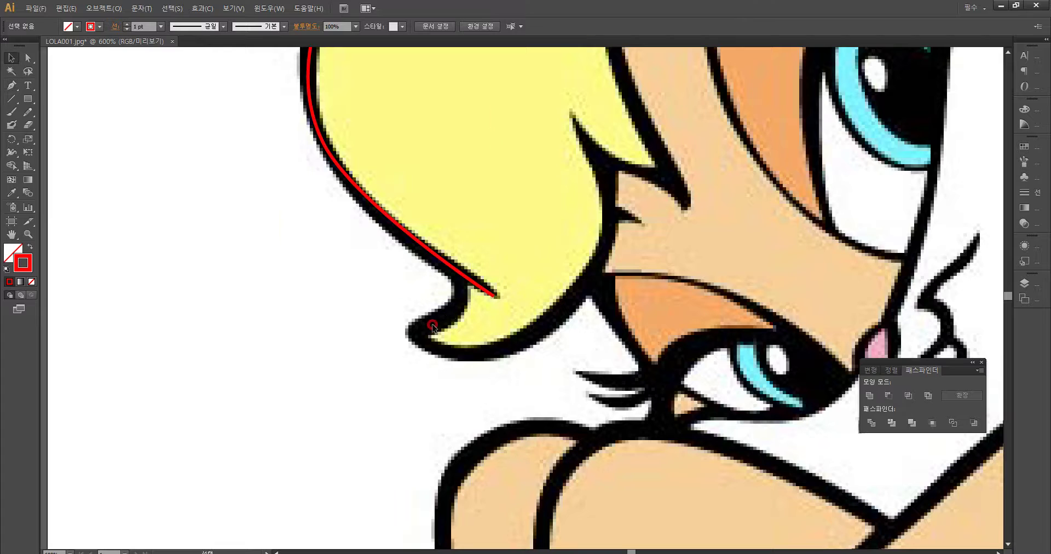
drag(460, 275, 353, 334)
key(ctrl+z)
key(ctrl+z)
click(458, 272)
key(ctrl+z)
drag(423, 329, 369, 338)
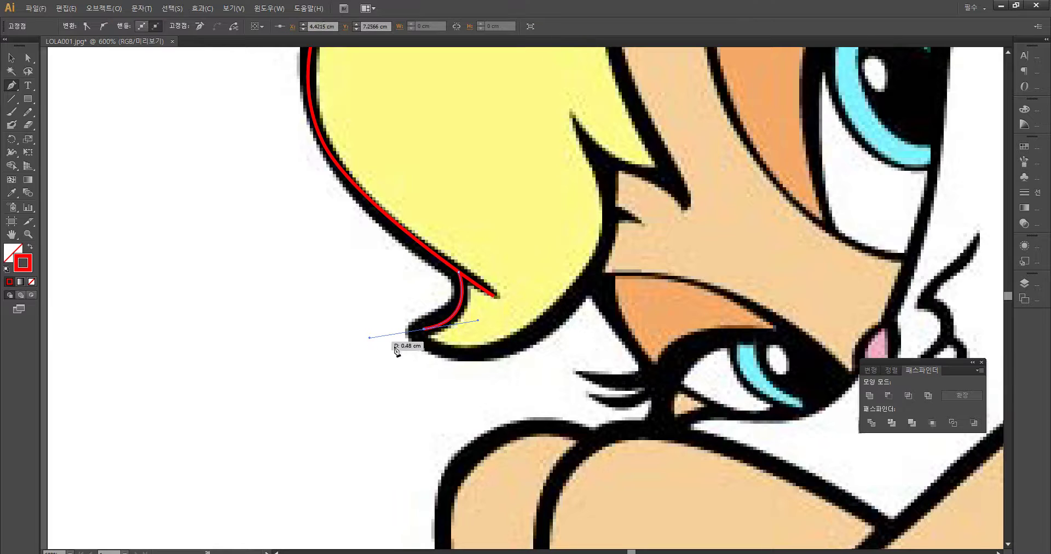
Step: Continue the curl's path around its tip and along the underside of the hair up to the lower eyelid's corner
drag(485, 355, 502, 351)
key(ctrl+z)
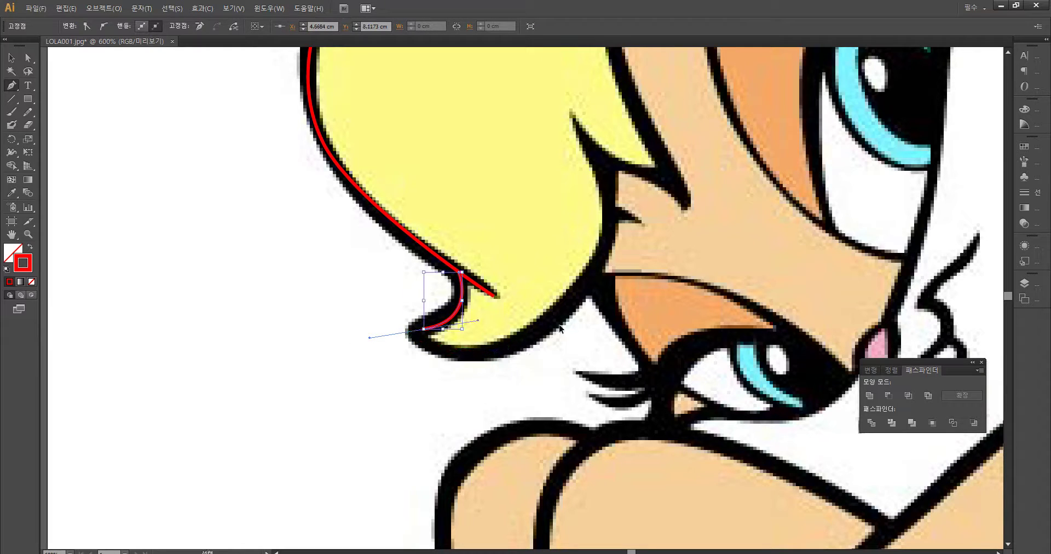
drag(609, 245, 641, 97)
key(ctrl+z)
drag(606, 168, 609, 85)
drag(666, 445, 605, 171)
key(ctrl+z)
drag(533, 265, 605, 137)
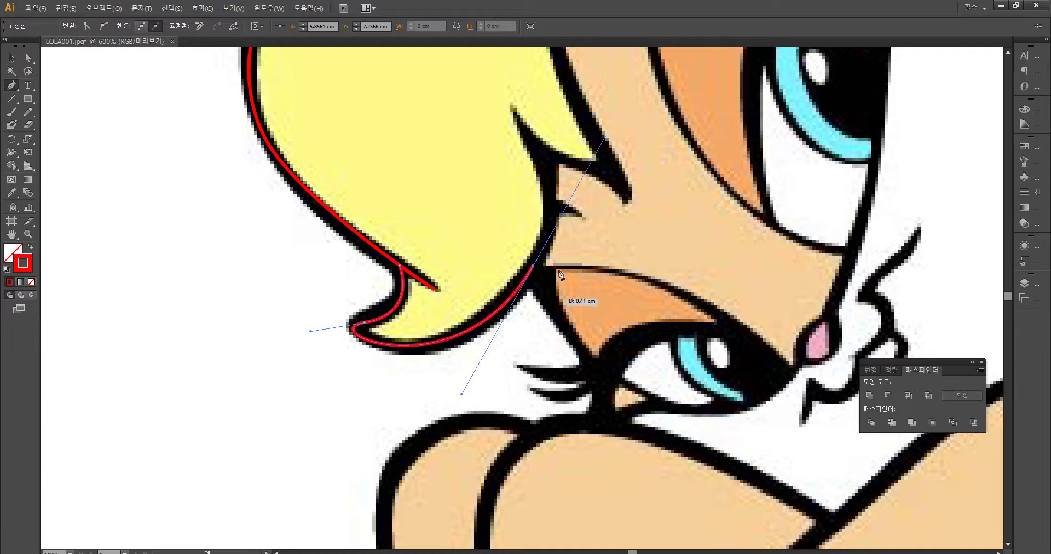
Step: Extend the path from the hair corner down the face edge to the lower eye's lashes and end it
click(534, 266)
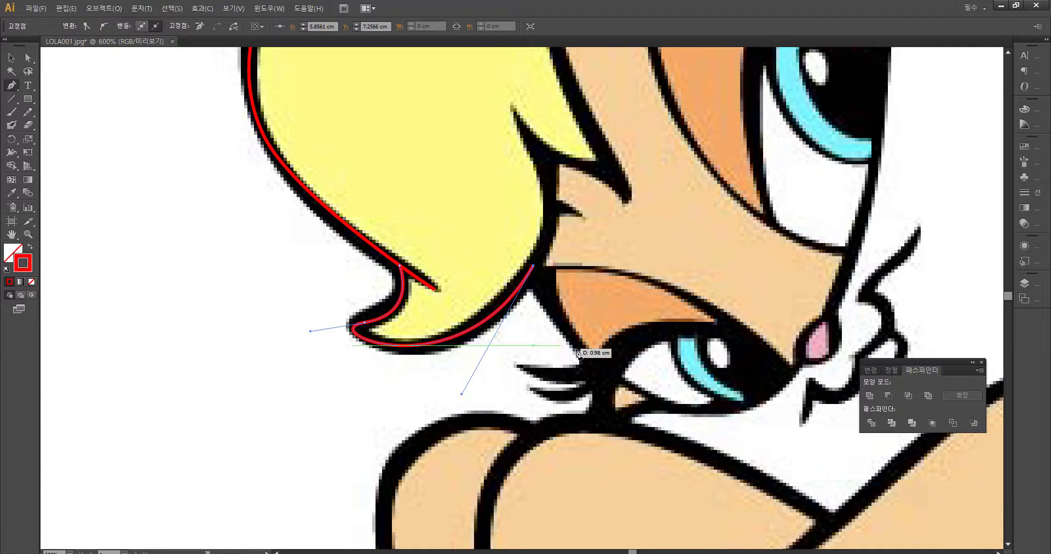
drag(589, 359, 613, 386)
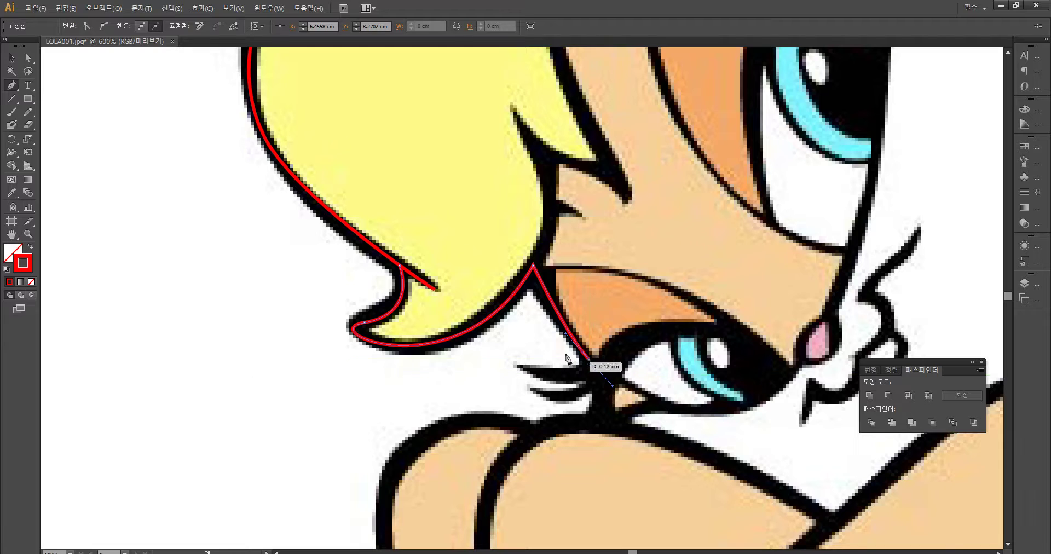
scroll(568, 359, up, 4)
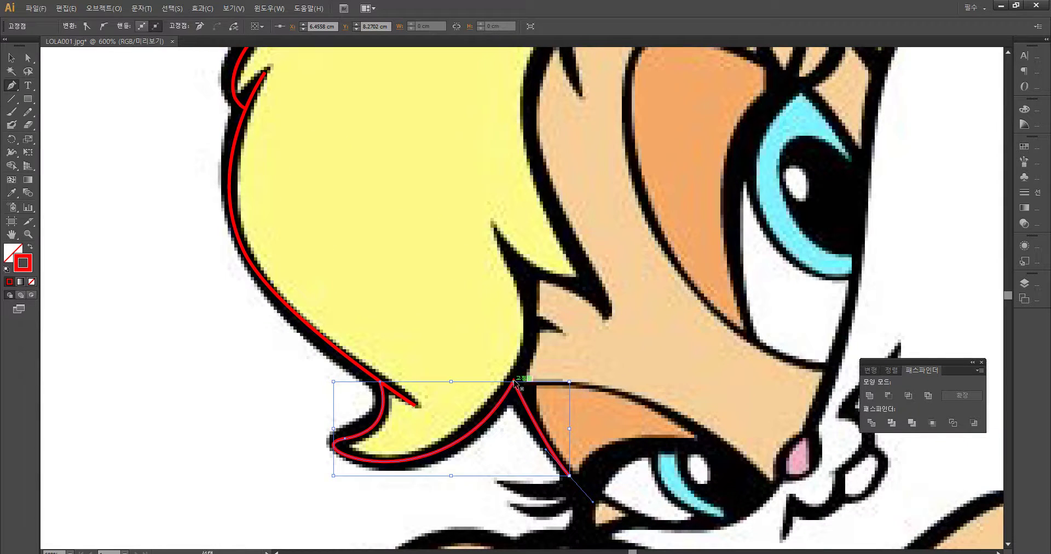
ctrl+click(528, 364)
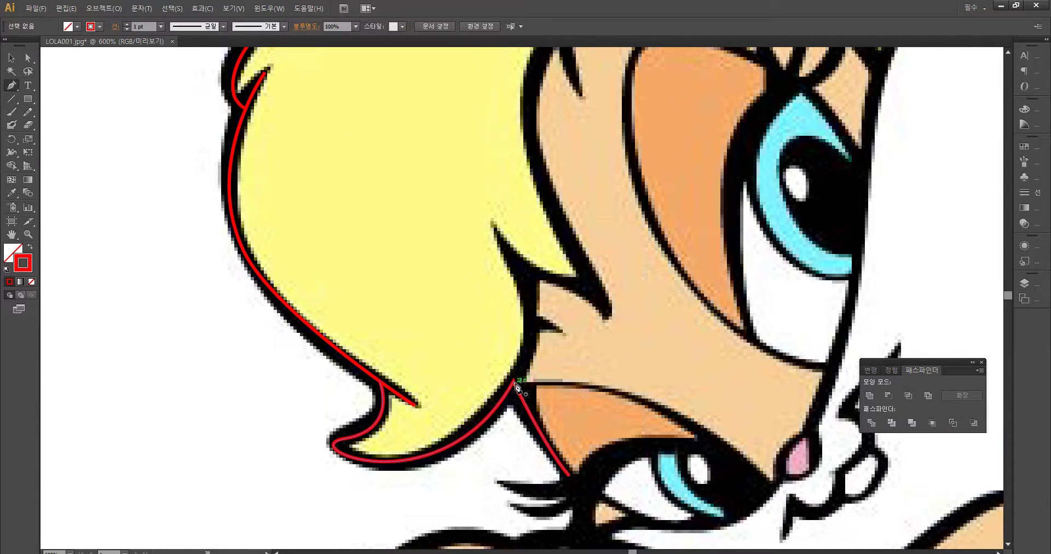
Step: Trace the hair's inner edge as a curve from the corner above the lower eye up to the notch under the pointed lock
click(516, 383)
drag(526, 275, 505, 212)
key(ctrl+z)
drag(513, 251, 469, 179)
key(ctrl+z)
drag(511, 255, 471, 195)
drag(511, 256, 510, 259)
Step: Extend the path from the notch along the underside of the pointed lock, with a corner point just before its tip
mouse_move(595, 293)
mouse_down()
mouse_move(605, 313)
mouse_move(621, 294)
mouse_move(629, 306)
mouse_up()
key(ctrl+z)
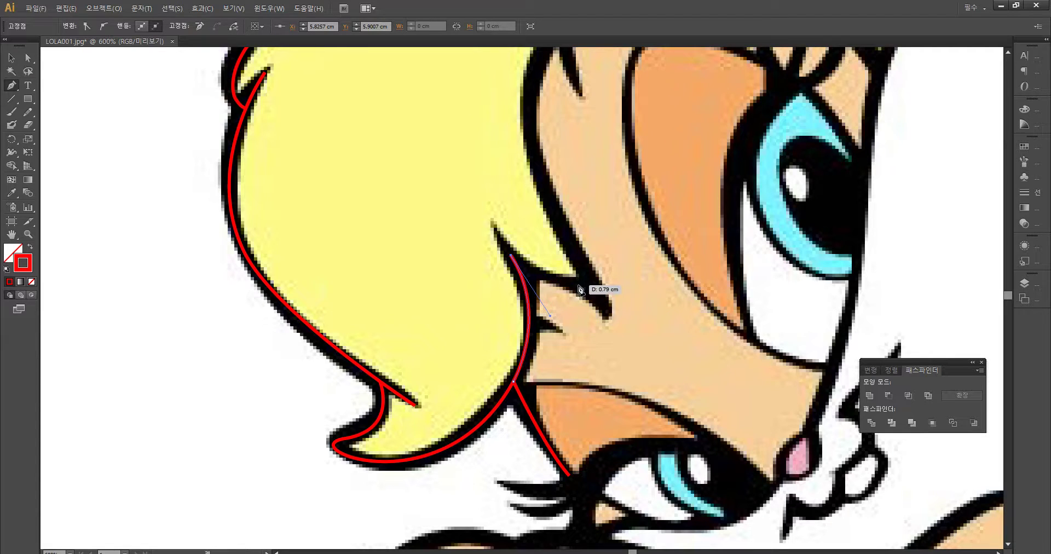
drag(580, 285, 611, 284)
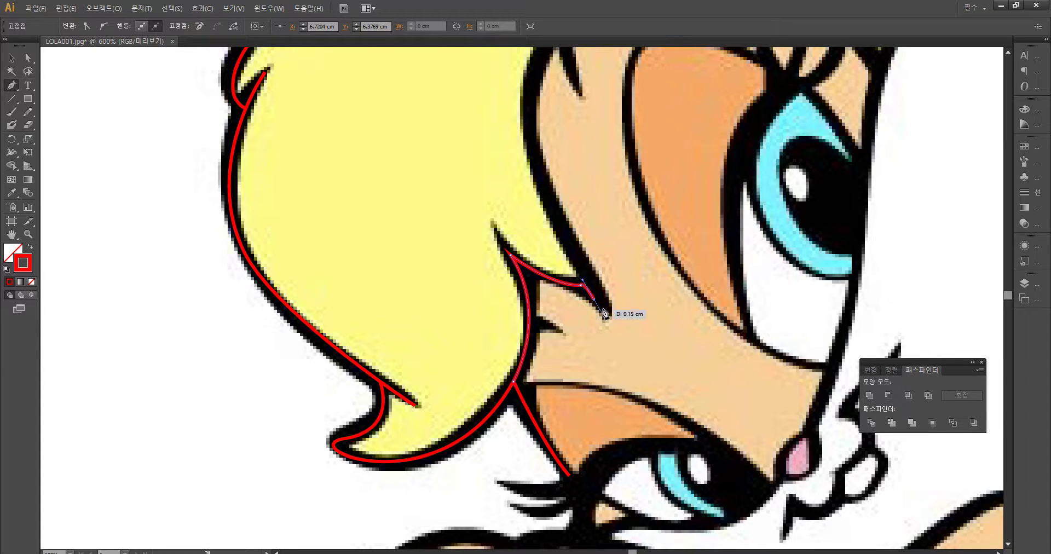
key(ctrl+z)
drag(576, 288, 584, 289)
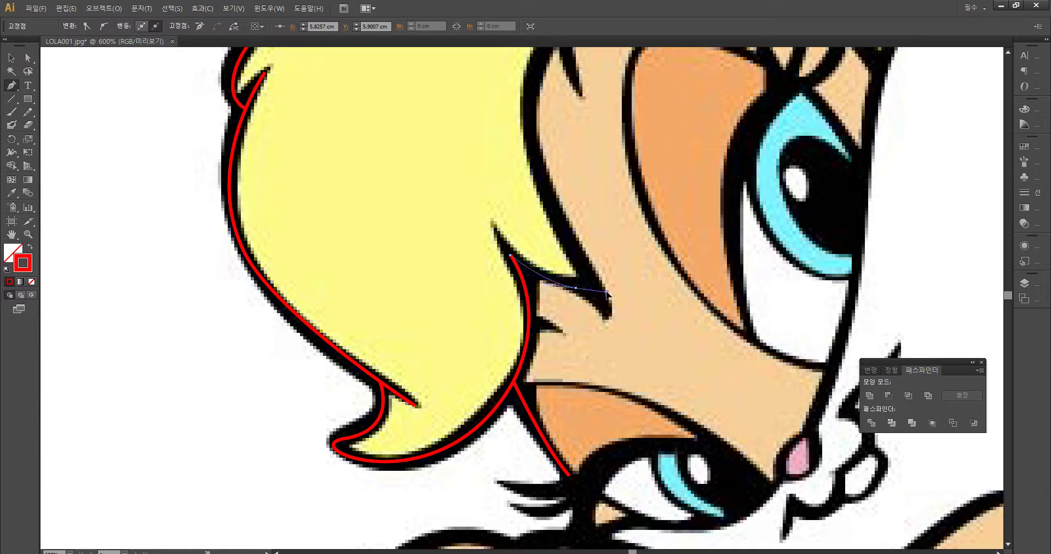
drag(609, 293, 608, 291)
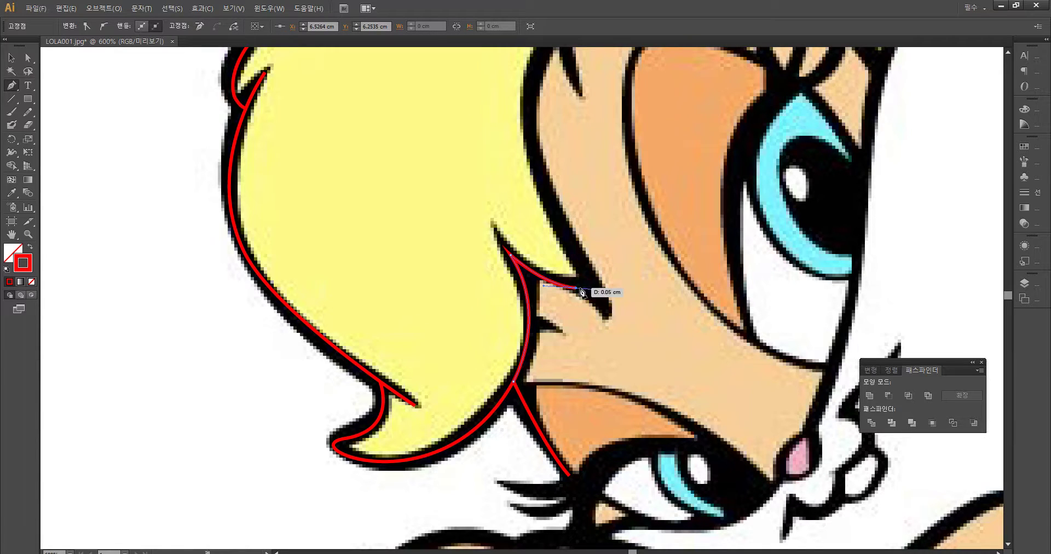
click(576, 290)
Step: Continue the path around the pointed lock's tip and up the hair's edge along the face to the forehead lock
click(602, 309)
scroll(574, 164, up, 3)
key(ctrl+z)
drag(603, 392, 595, 351)
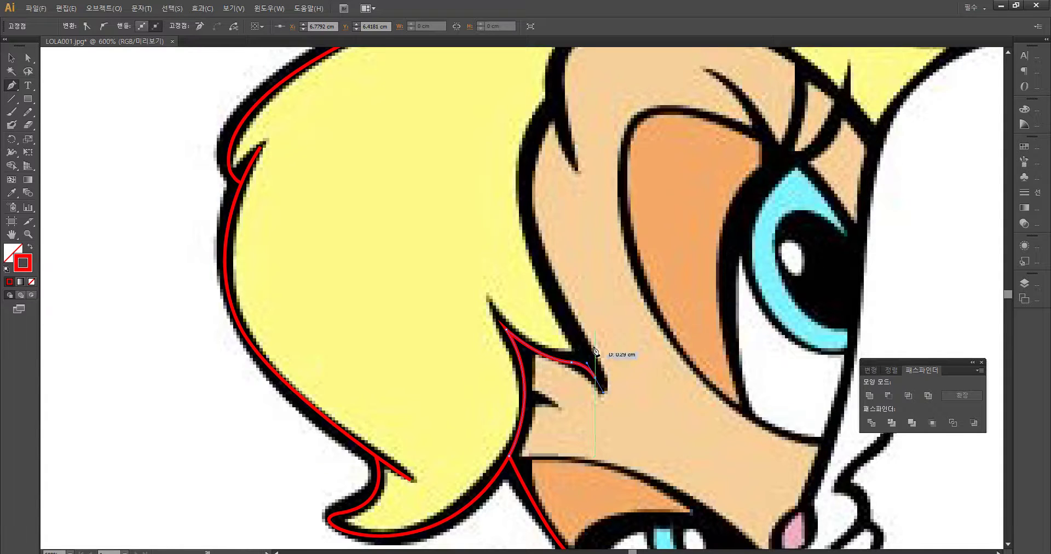
drag(547, 120, 621, 87)
scroll(591, 66, up, 5)
key(ctrl+z)
mouse_move(545, 241)
mouse_down()
mouse_move(603, 197)
mouse_move(612, 156)
mouse_move(554, 233)
mouse_up()
drag(590, 276, 569, 319)
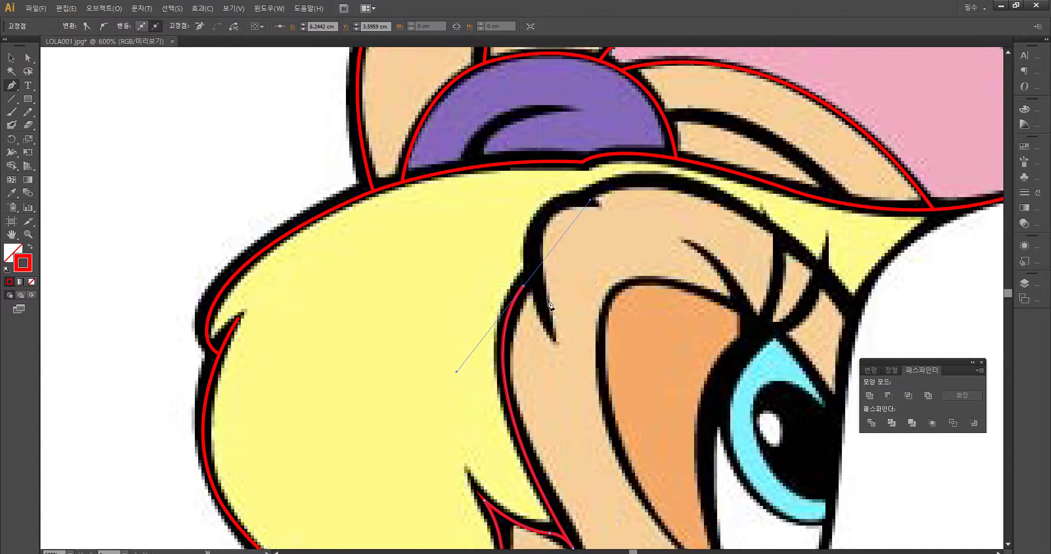
ctrl+click(524, 285)
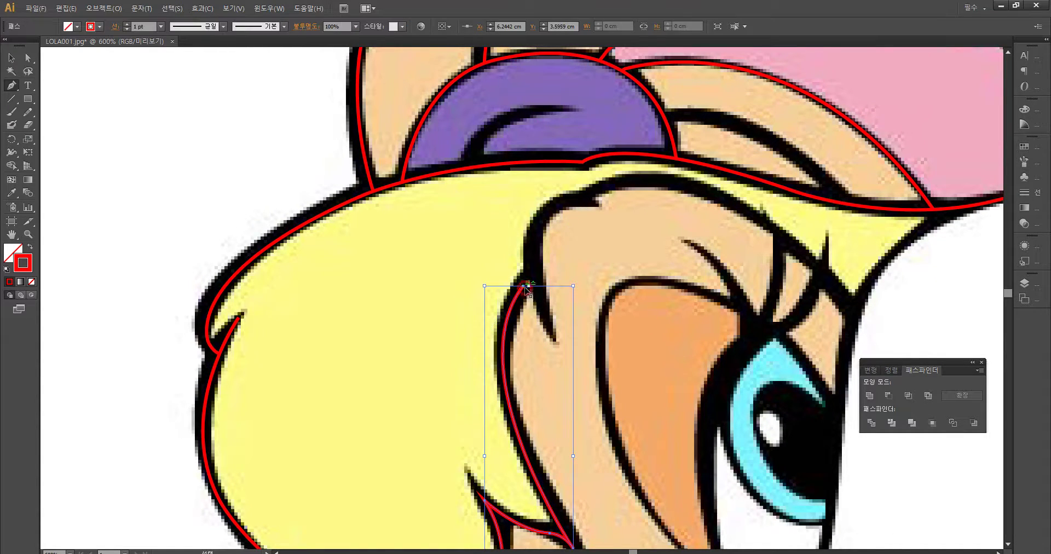
click(554, 335)
key(ctrl+z)
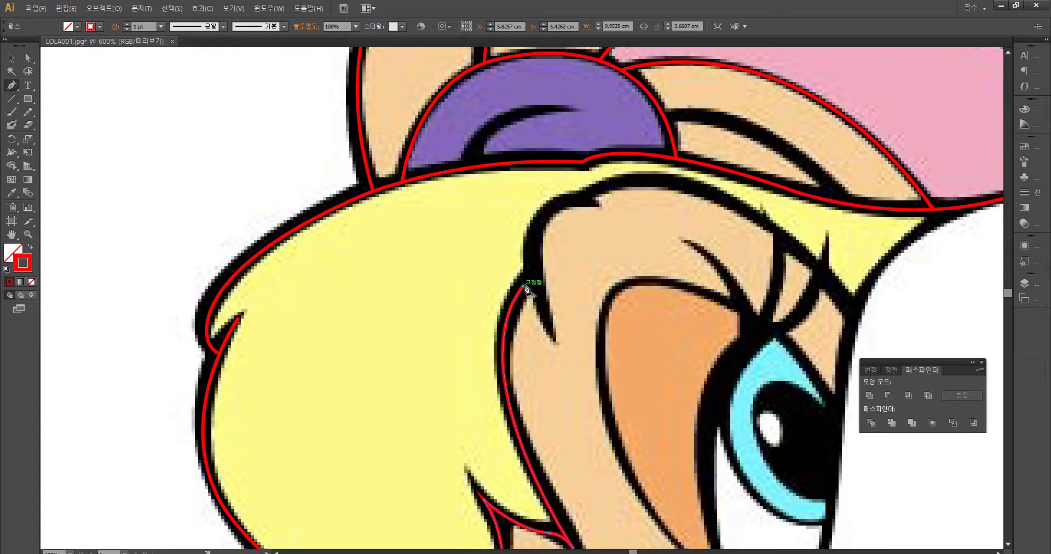
mouse_move(526, 288)
mouse_down()
mouse_move(453, 363)
mouse_move(467, 376)
mouse_move(453, 369)
mouse_move(538, 283)
mouse_up()
key(ctrl+z)
Step: Trace the small forehead lock as a separate path from its lower tip up and around to its short upper end
ctrl+click(549, 325)
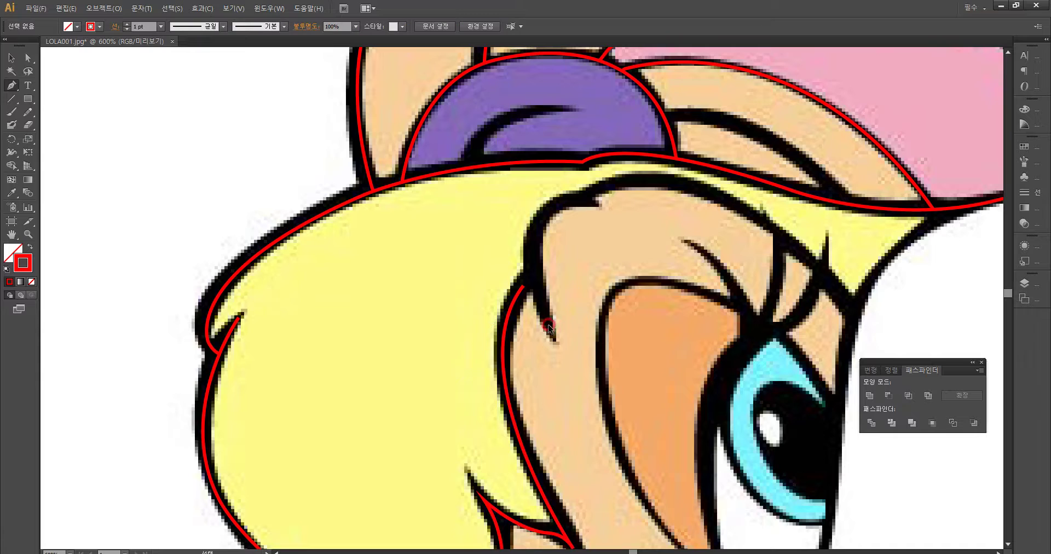
click(551, 333)
mouse_move(579, 195)
mouse_down()
mouse_move(675, 203)
mouse_move(695, 214)
mouse_move(697, 233)
mouse_up()
key(ctrl+z)
Step: Extend the face-side hair path from its upper end to meet the forehead lock's line and end it there
key(ctrl)
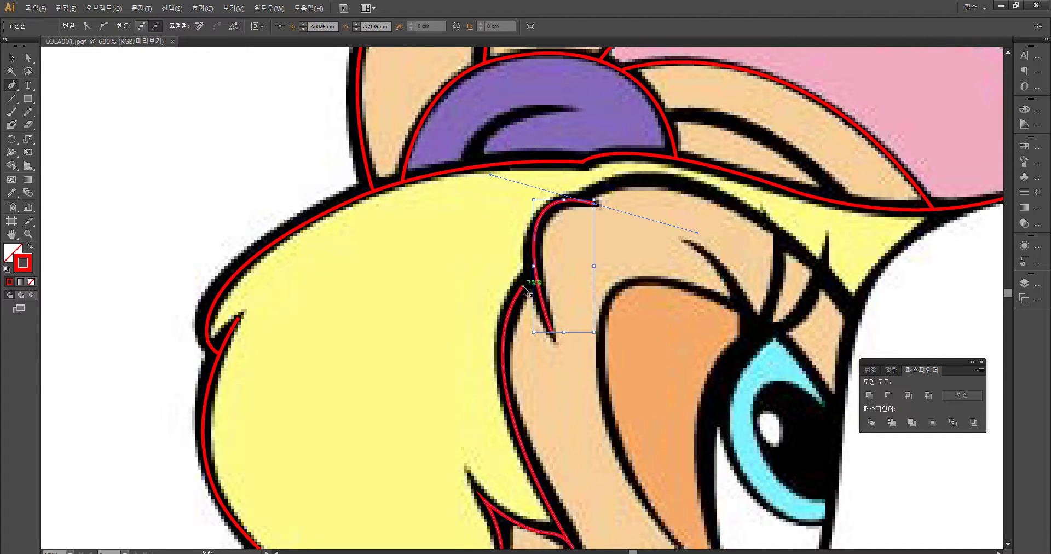
ctrl+click(526, 287)
click(524, 286)
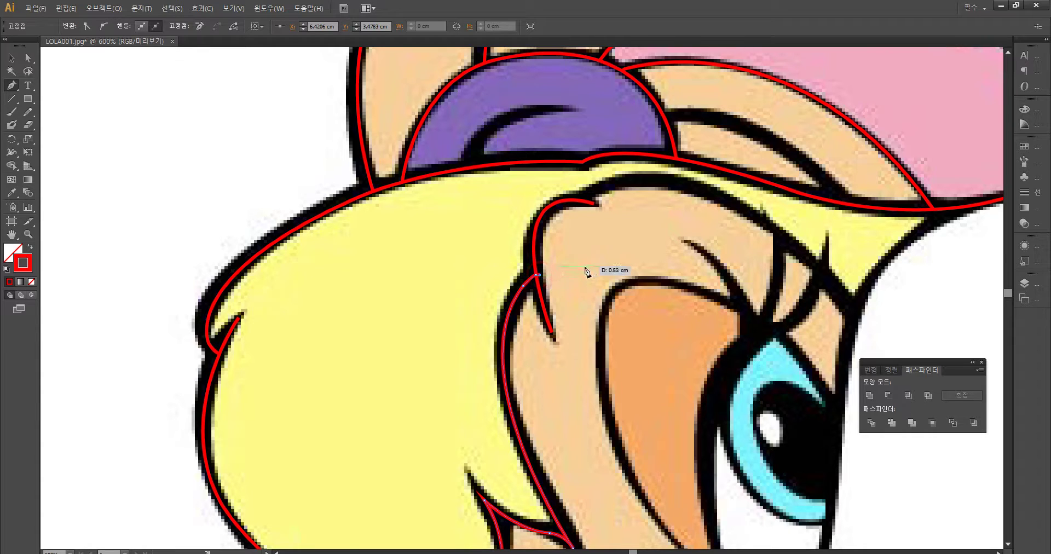
click(622, 269)
key(ctrl)
ctrl+click(635, 241)
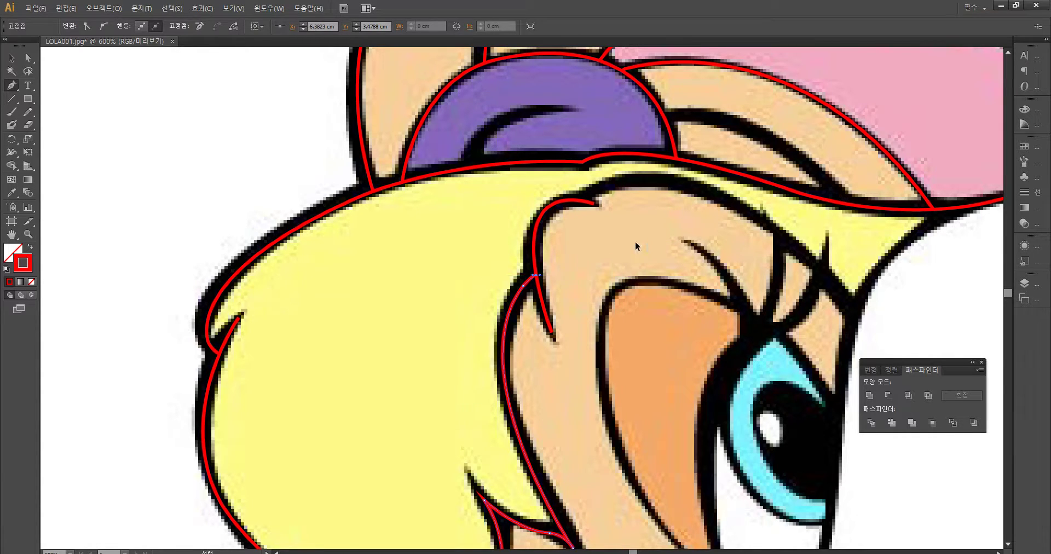
Step: Trace the upper hairline as one curve from the forehead lock over the brow to the edge of the white shape
click(584, 200)
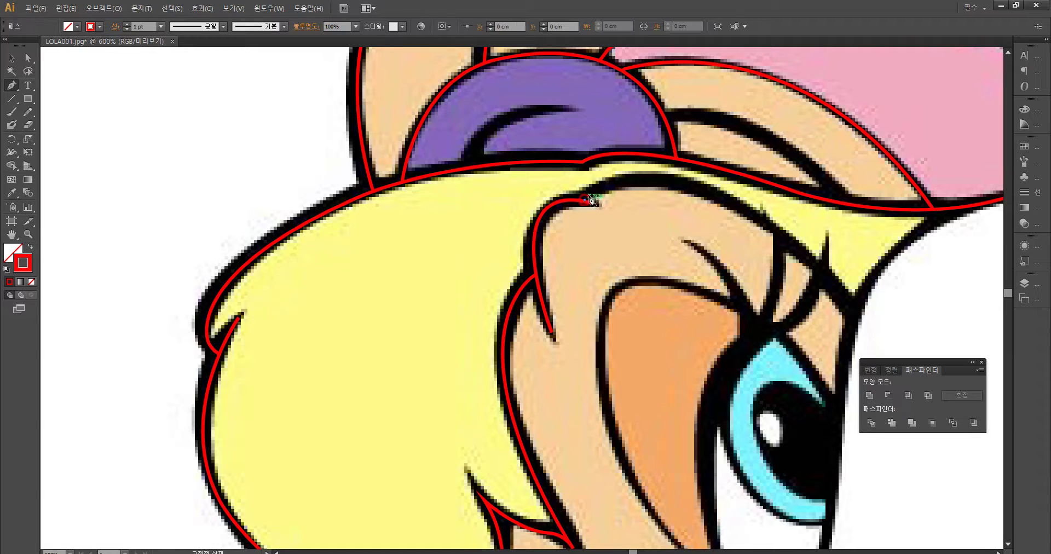
mouse_move(848, 311)
mouse_down()
mouse_move(929, 429)
mouse_move(1002, 499)
mouse_move(986, 481)
mouse_move(888, 492)
mouse_move(950, 509)
mouse_move(926, 503)
mouse_up()
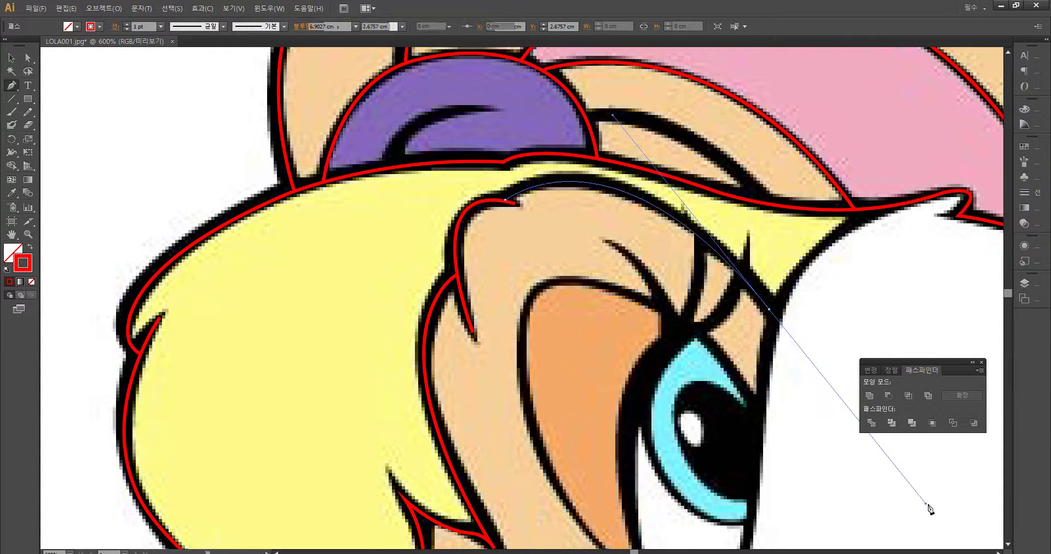
ctrl+click(820, 261)
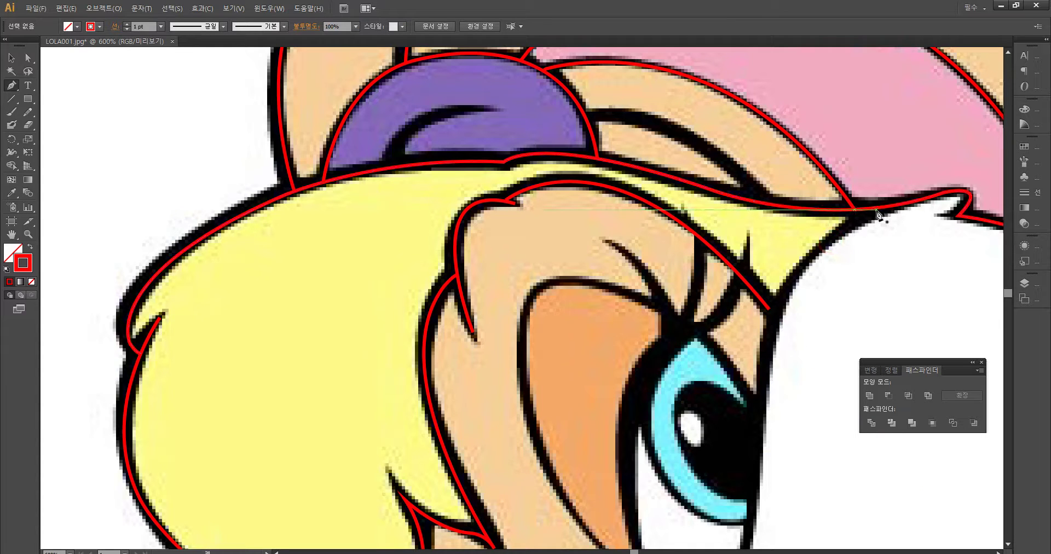
Step: Trace the white shape's face-side edge from the hairline's end down past the open eye with a curved path
click(881, 211)
mouse_move(780, 430)
mouse_down()
mouse_move(717, 274)
mouse_move(698, 279)
mouse_move(689, 499)
mouse_move(698, 500)
mouse_up()
drag(815, 164, 780, 241)
drag(676, 236, 656, 314)
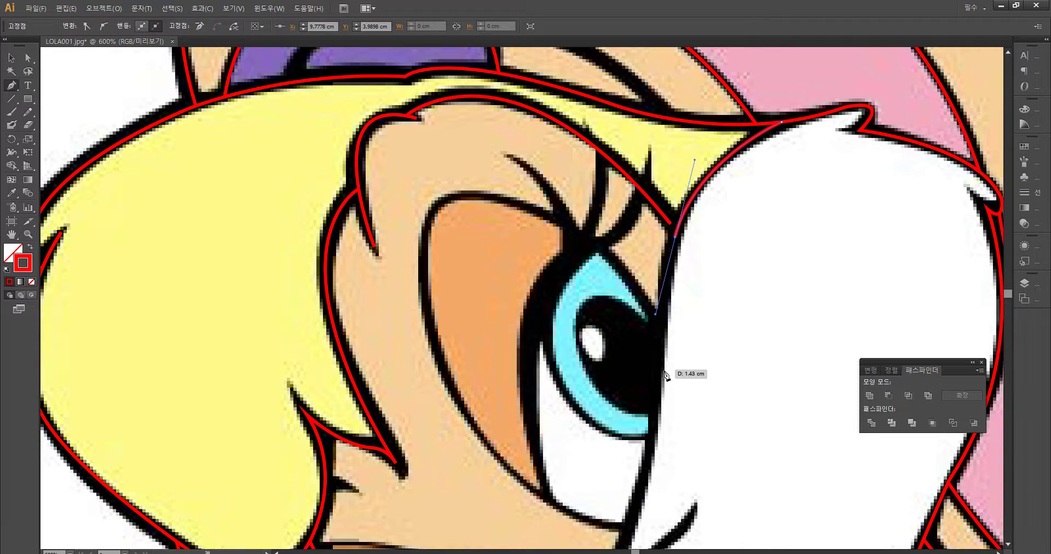
drag(657, 377, 656, 426)
drag(692, 371, 702, 270)
key(ctrl+z)
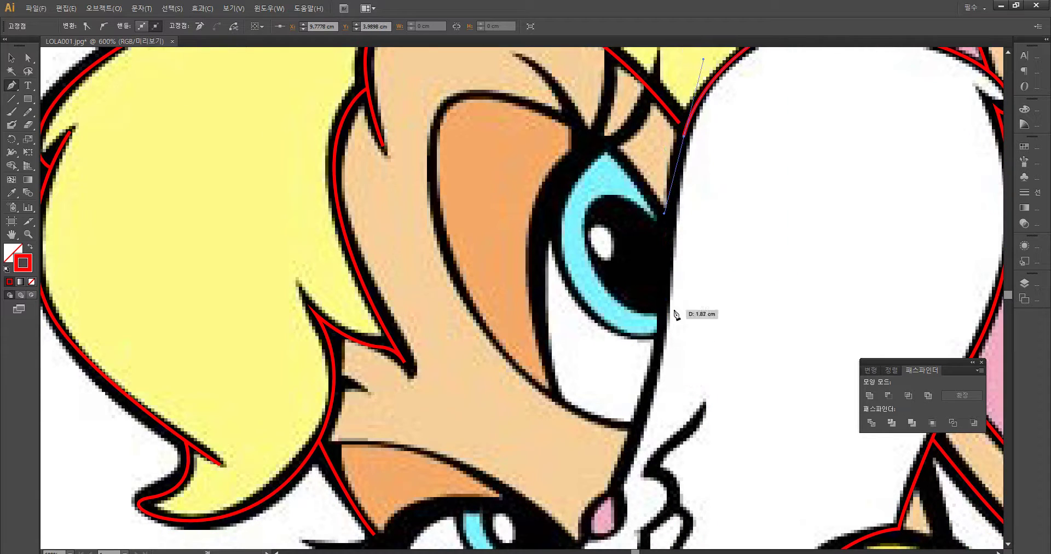
drag(667, 321, 657, 368)
Step: Extend the white shape's edge path down to the top of the pink nose and end it there
click(615, 492)
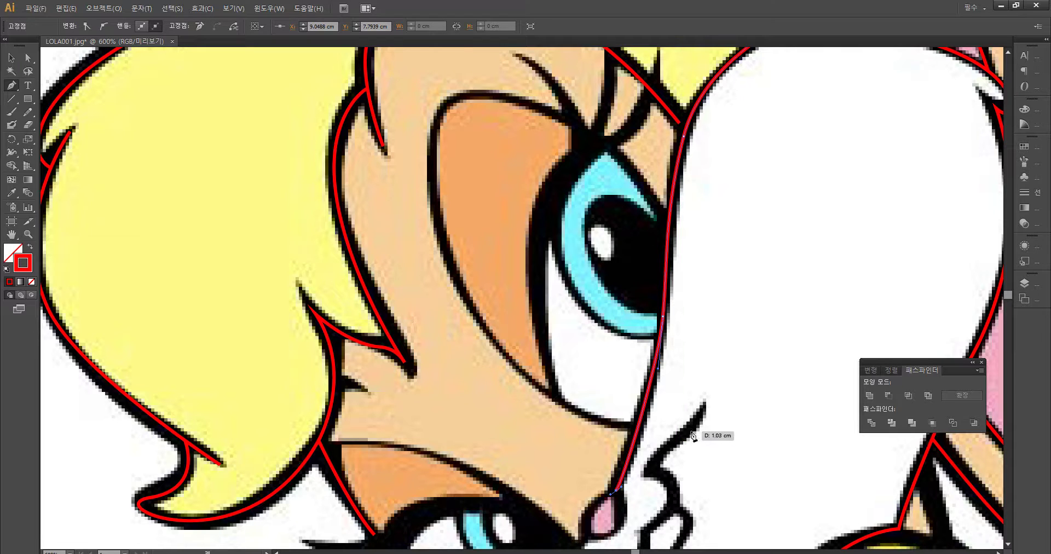
scroll(687, 423, down, 5)
drag(705, 289, 663, 337)
key(ctrl+z)
drag(568, 450, 562, 463)
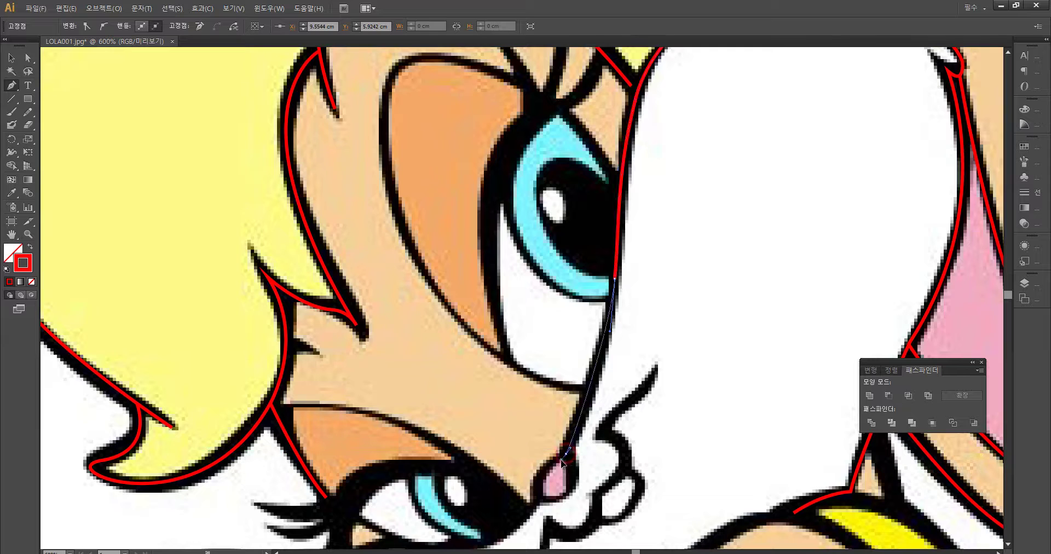
drag(545, 497, 546, 496)
drag(650, 272, 543, 107)
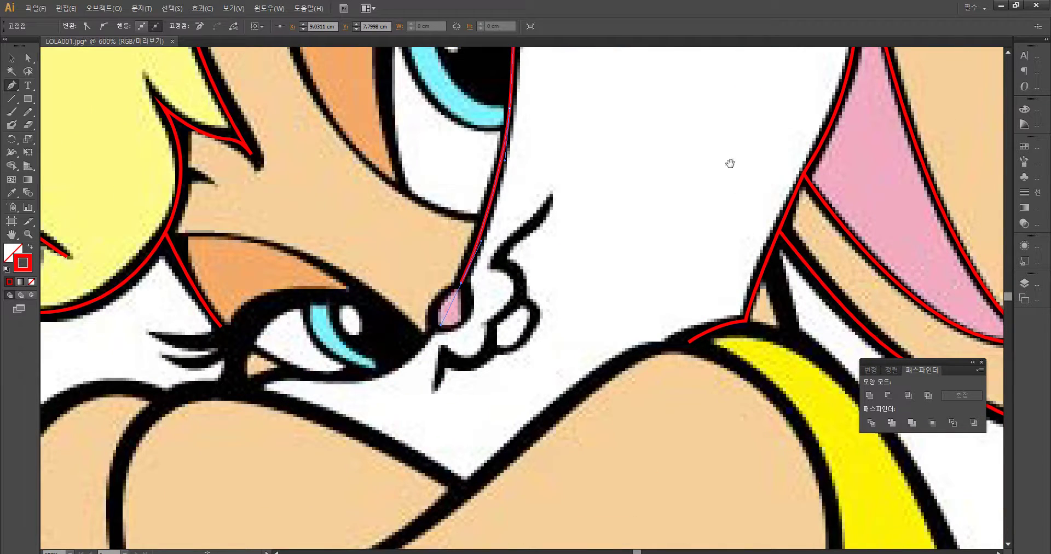
ctrl+click(691, 303)
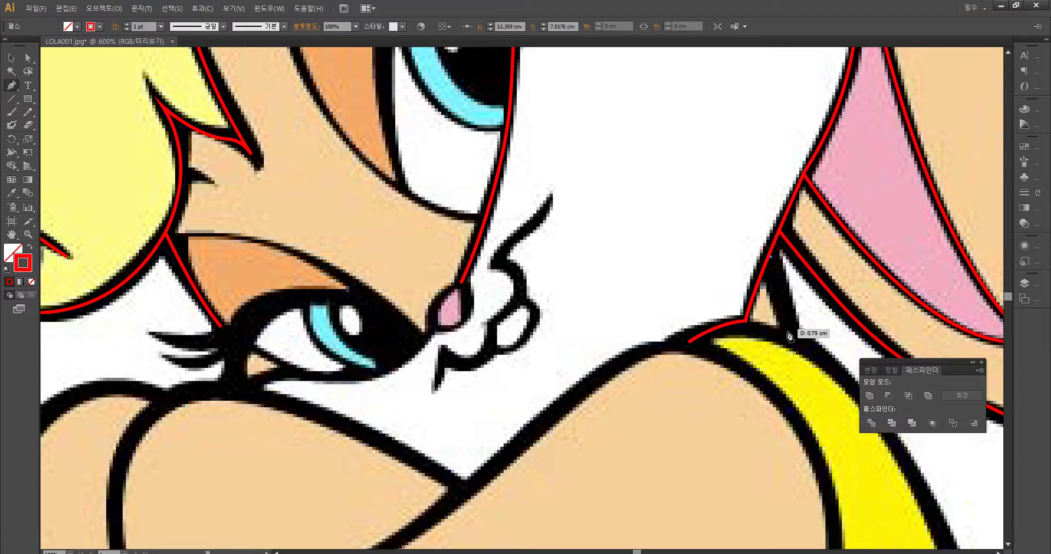
Step: Add a short straight line from the white shape's edge near the ear down to the shoulder of the yellow top
click(771, 254)
drag(792, 346, 566, 304)
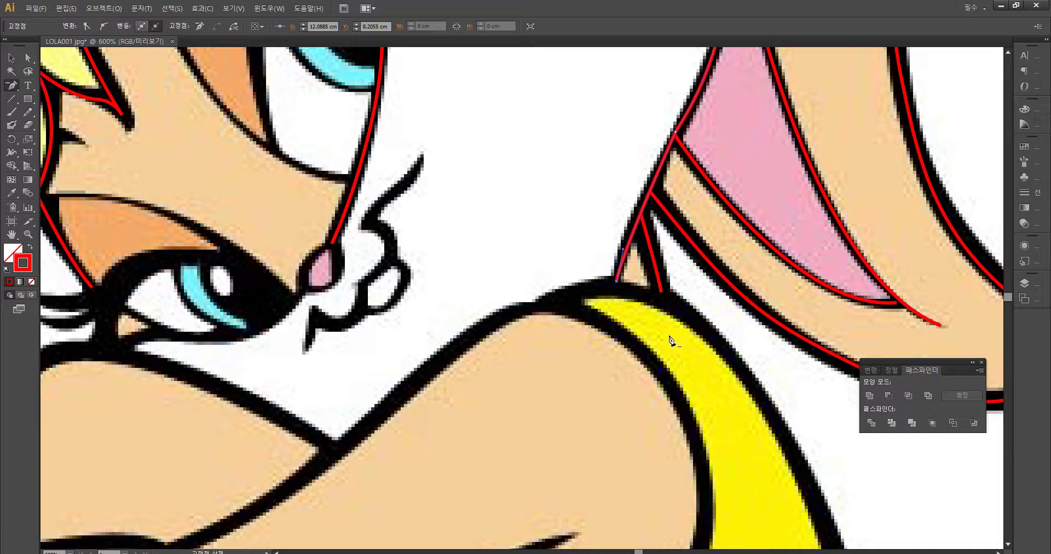
Step: Start a new path at the front of the yellow top's shoulder and curve it over onto the upper back
click(563, 303)
drag(676, 404, 459, 250)
drag(610, 376, 657, 542)
key(ctrl+z)
key(ctrl+z)
drag(490, 152, 588, 251)
key(ctrl+z)
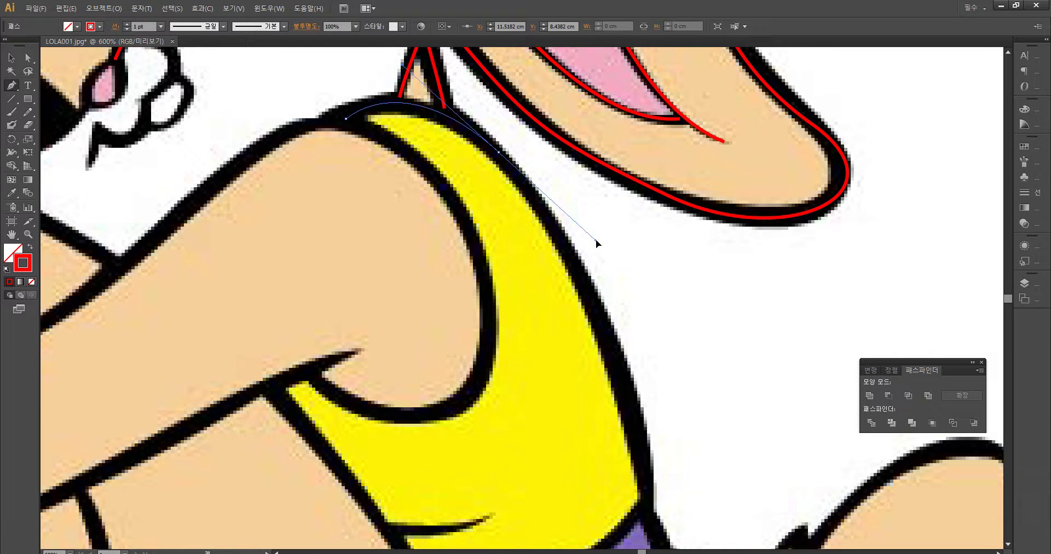
drag(515, 178, 600, 296)
Step: Continue the yellow top's back line down to just above the purple waistband and end the path
mouse_move(642, 504)
mouse_down()
mouse_move(647, 548)
mouse_move(650, 489)
mouse_move(638, 523)
mouse_up()
key(ctrl+z)
drag(648, 414, 656, 502)
drag(704, 383, 715, 282)
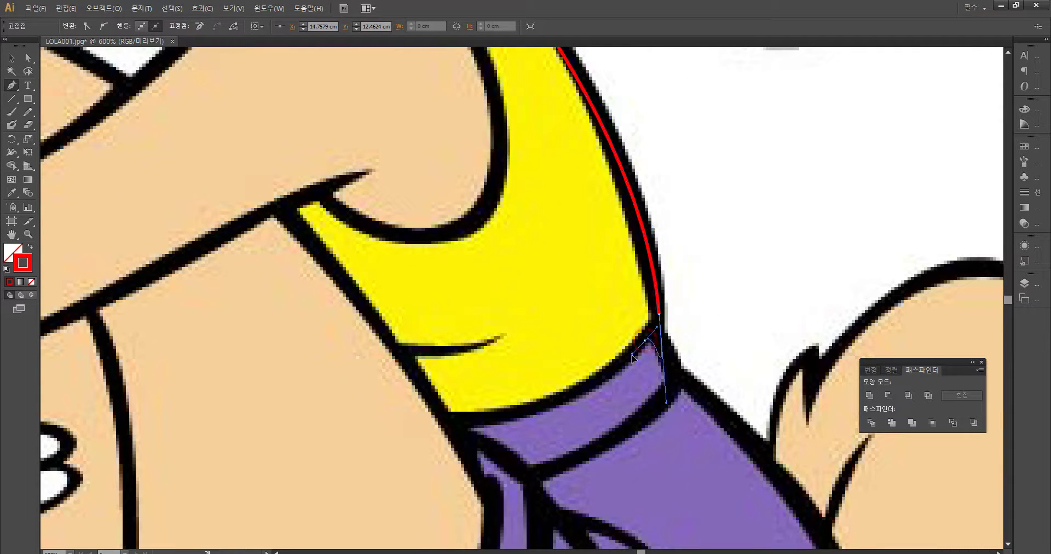
drag(712, 243, 718, 423)
drag(669, 258, 789, 380)
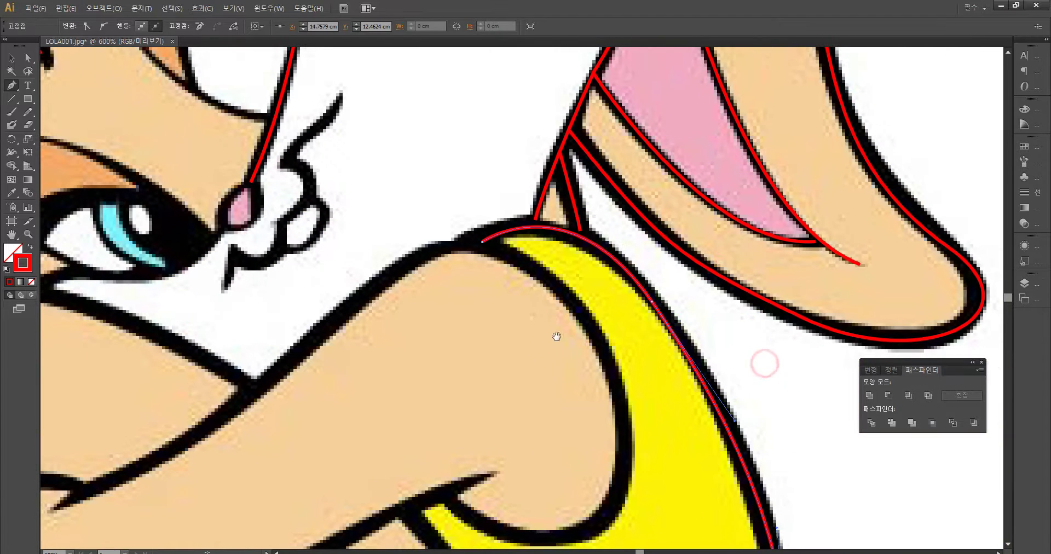
drag(573, 290, 523, 7)
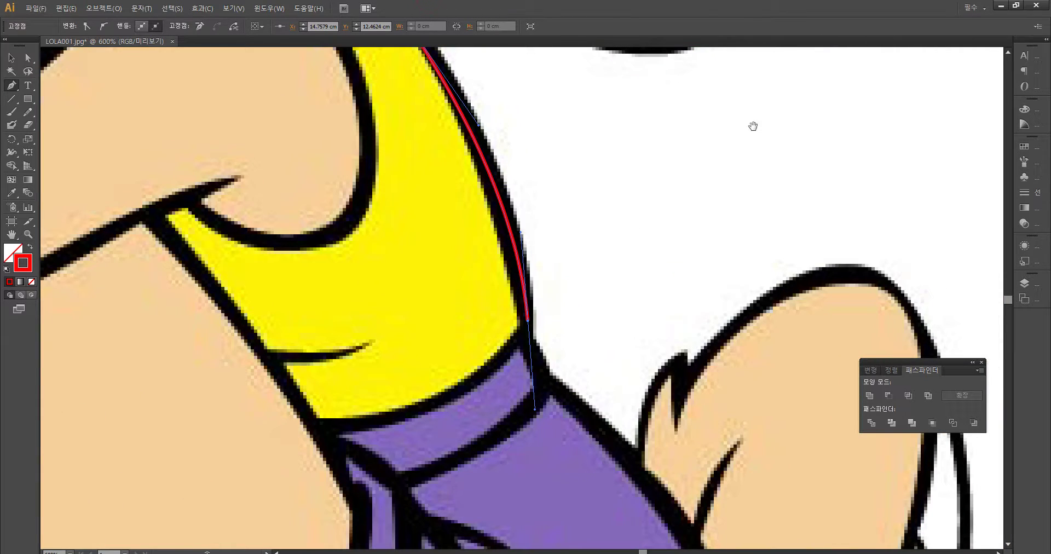
ctrl+click(531, 350)
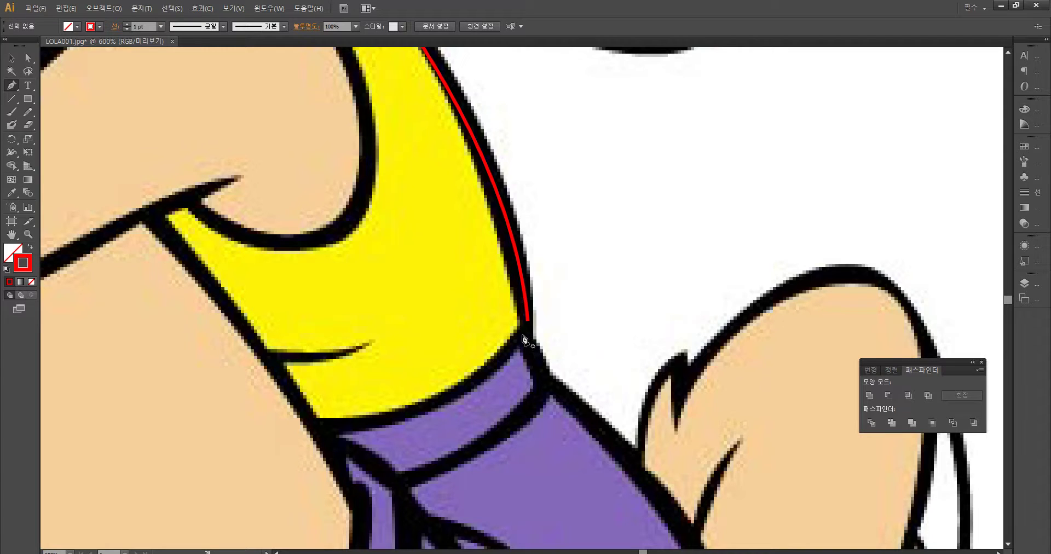
Step: Extend the back line around the corner and along the yellow top's bottom hem to its front end
click(529, 324)
click(523, 341)
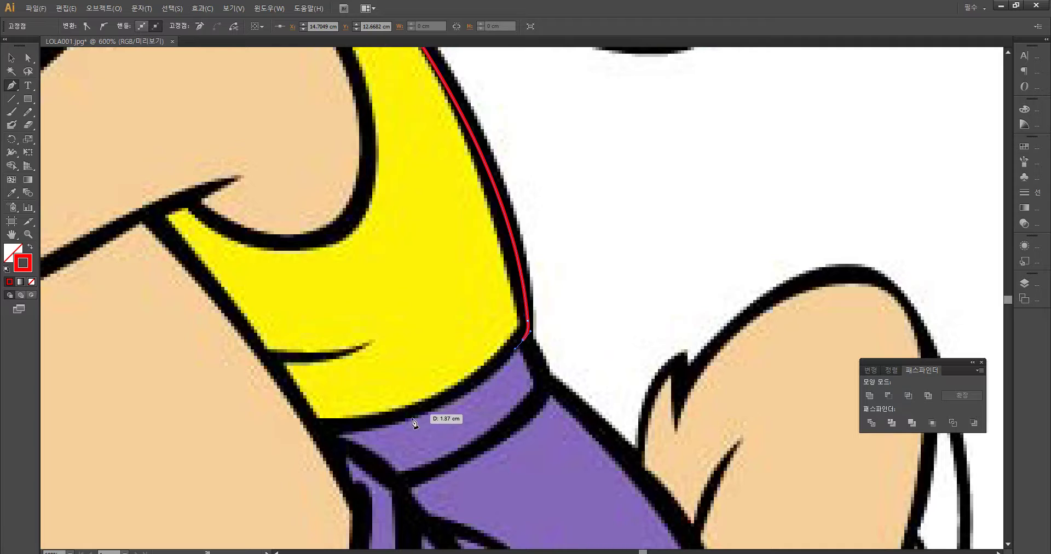
mouse_move(323, 427)
mouse_down()
mouse_move(203, 416)
mouse_move(204, 427)
mouse_up()
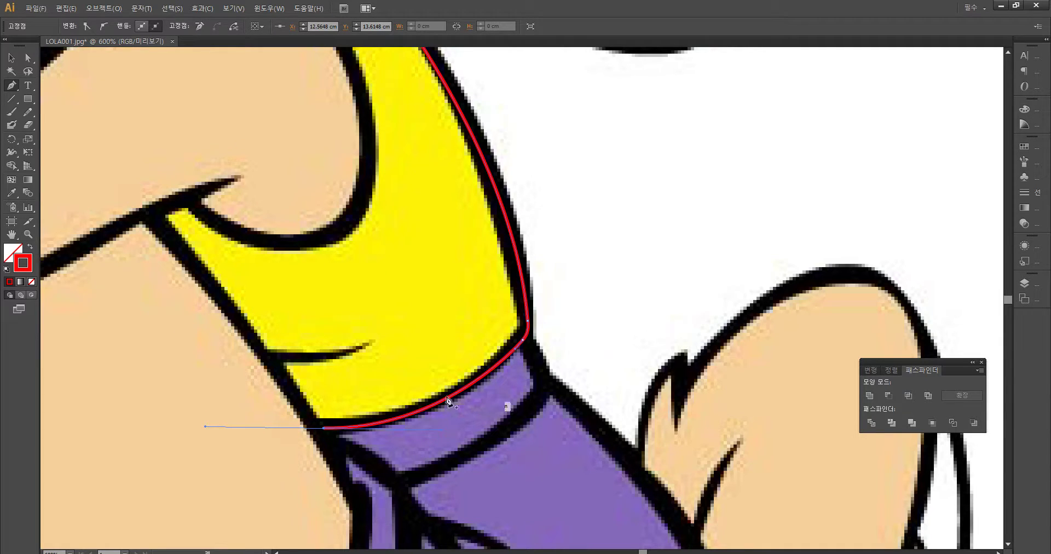
ctrl+click(560, 388)
Step: Trace the purple waistband's rear end and lower edge from the hem's rear corner to the waistband's lower front corner
drag(526, 345, 539, 411)
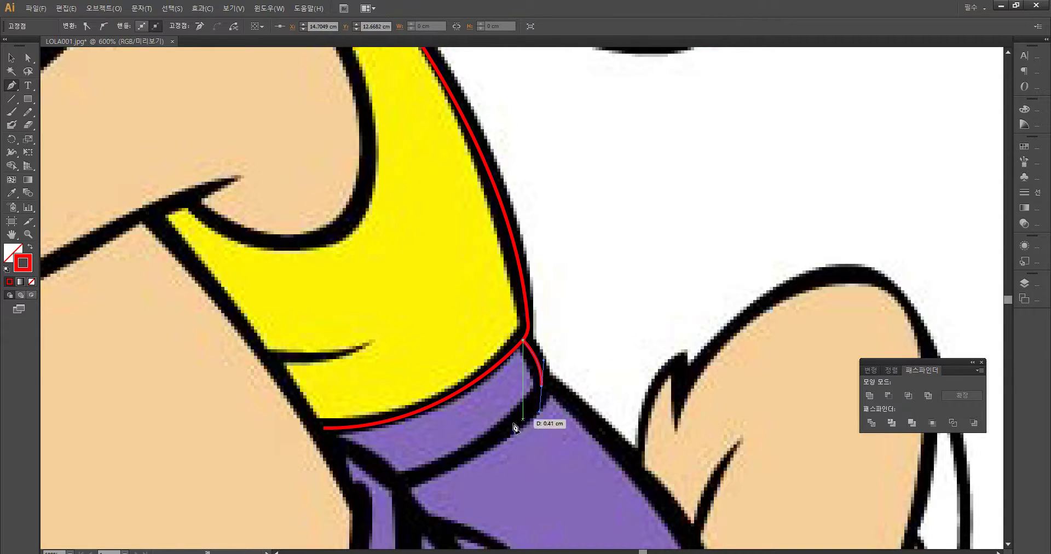
drag(397, 488, 352, 491)
key(ctrl+z)
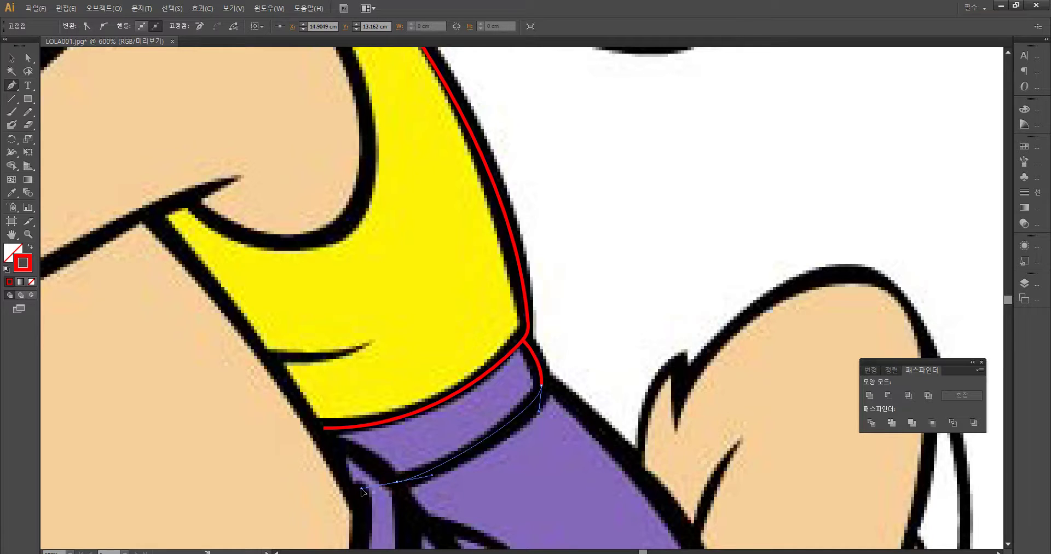
drag(353, 491, 353, 491)
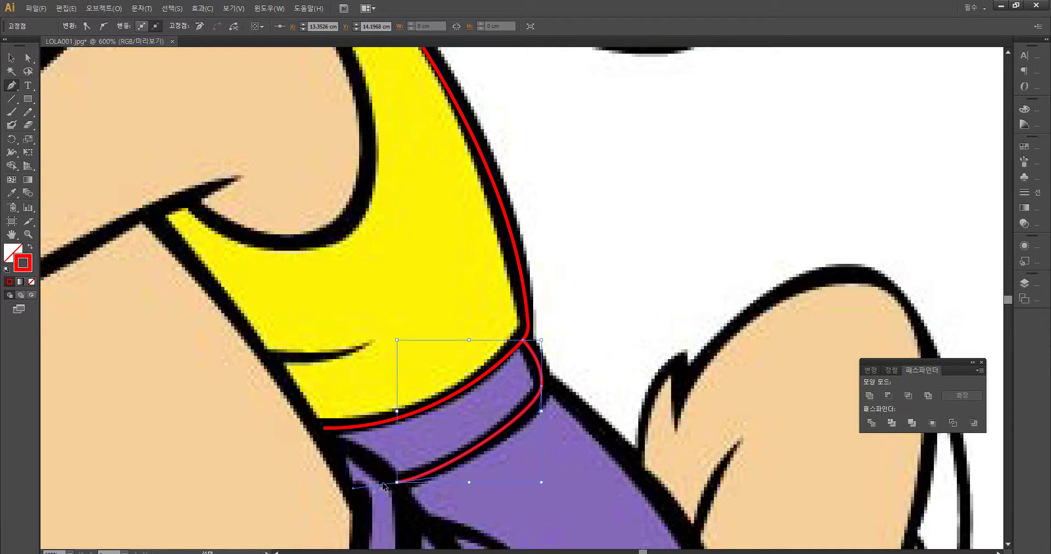
ctrl+click(385, 484)
click(397, 483)
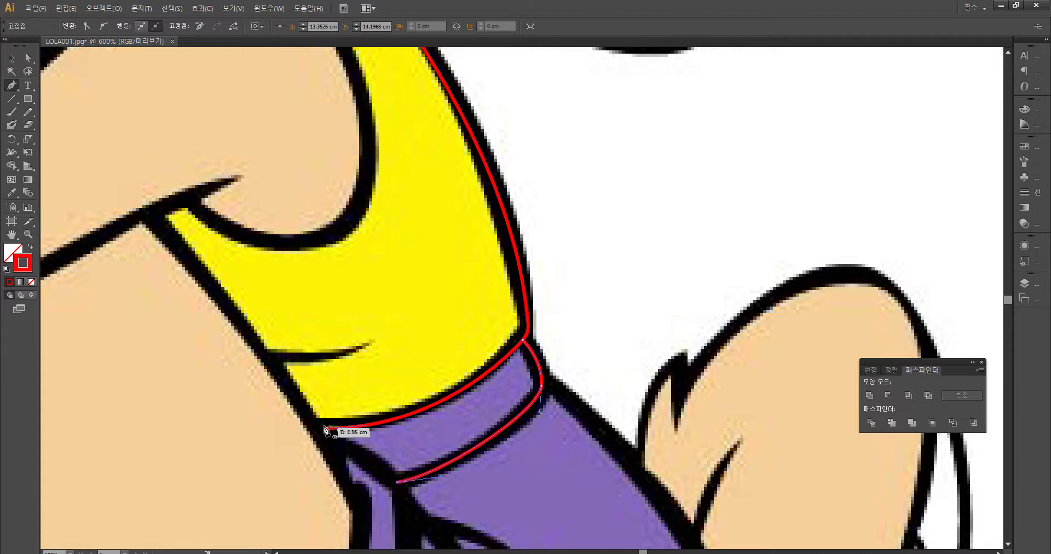
Step: Close the waistband's front with a straight segment from its lower front corner to the front end of the hem
drag(325, 430, 206, 426)
drag(381, 450, 401, 453)
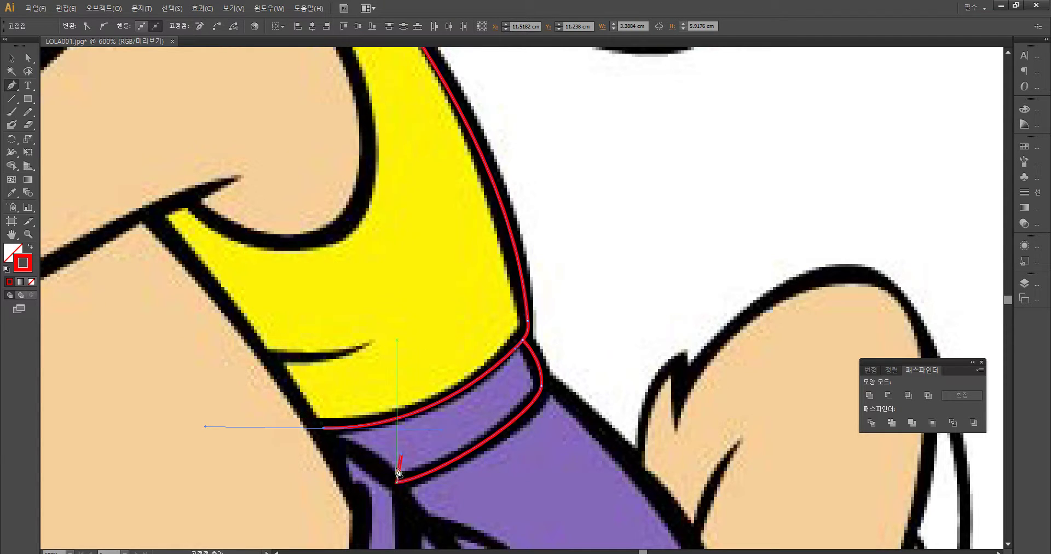
ctrl+click(362, 470)
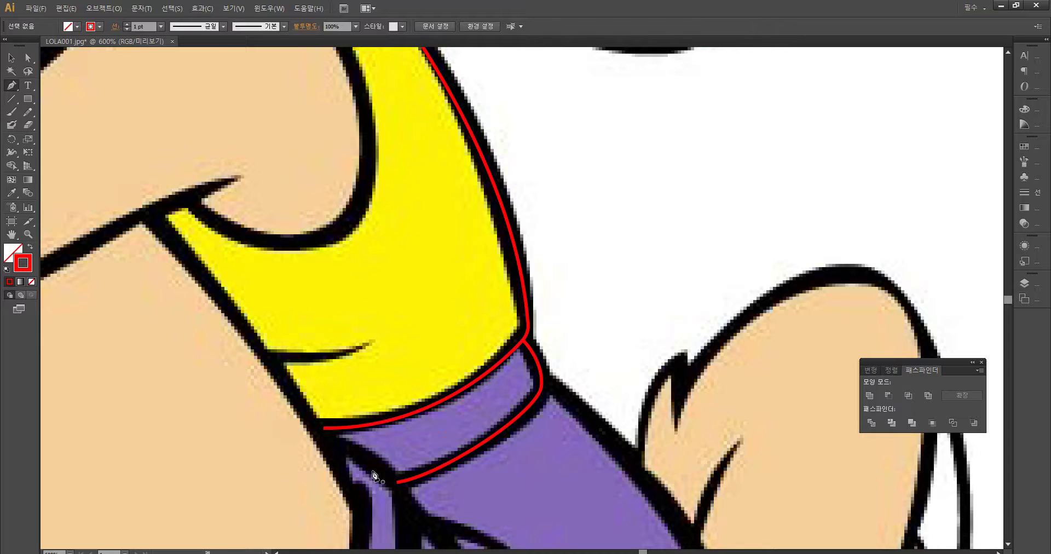
click(397, 482)
click(326, 428)
drag(580, 436, 398, 266)
ctrl+click(398, 266)
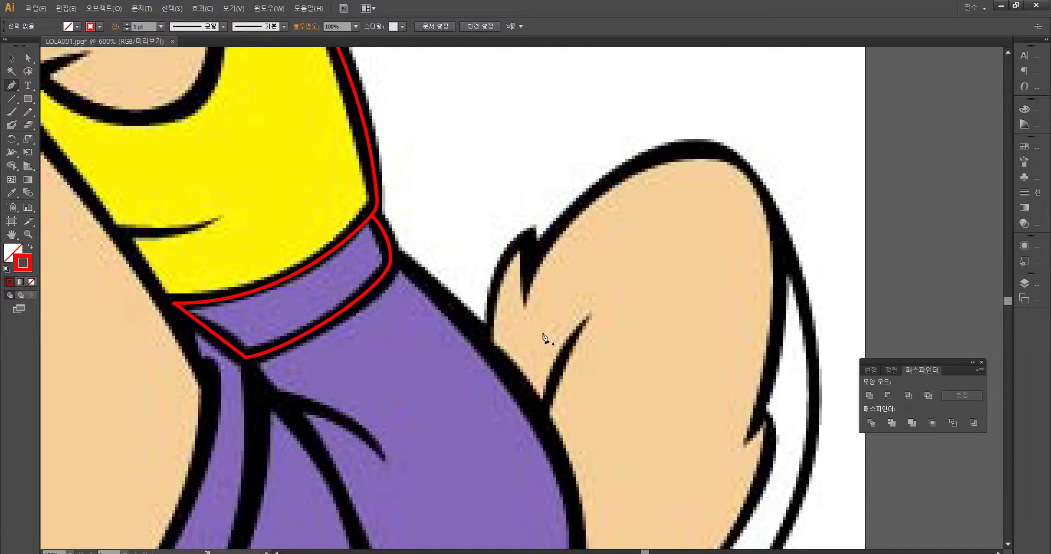
Step: Start the purple shorts' outline at the waistband's rear corner and curve it down the back beside the tail
scroll(520, 345, down, 3)
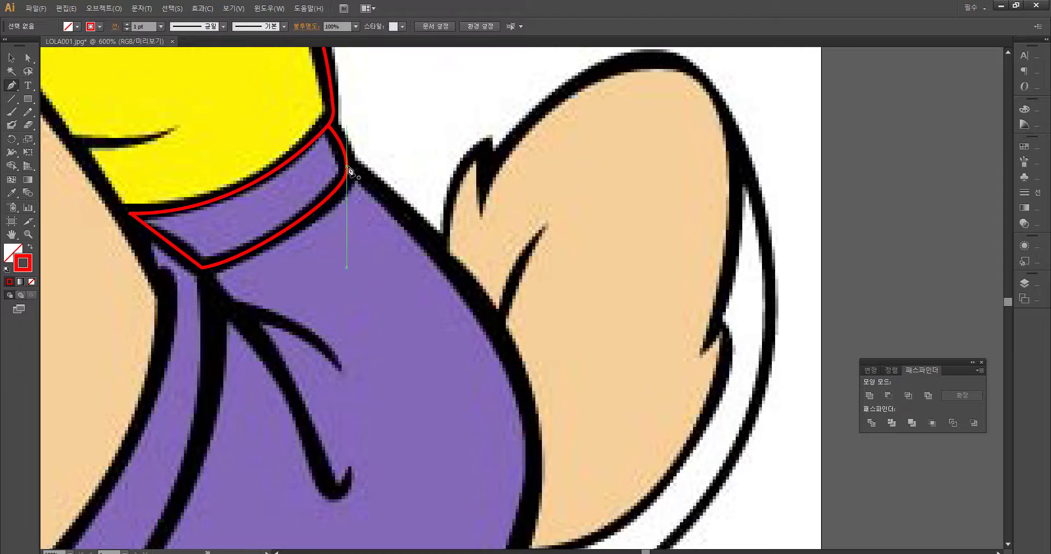
click(347, 165)
drag(535, 423, 540, 516)
key(ctrl+z)
drag(532, 423, 545, 548)
key(ctrl+z)
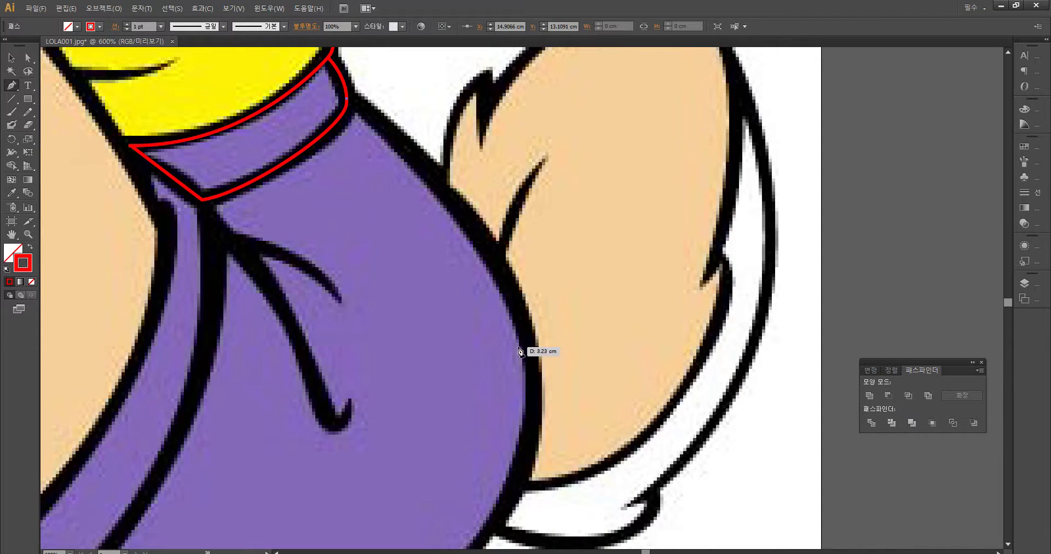
drag(538, 408, 615, 253)
Step: Continue the shorts' outline around the seat and along the underside to the leg trim, ending the path there
drag(537, 307, 521, 324)
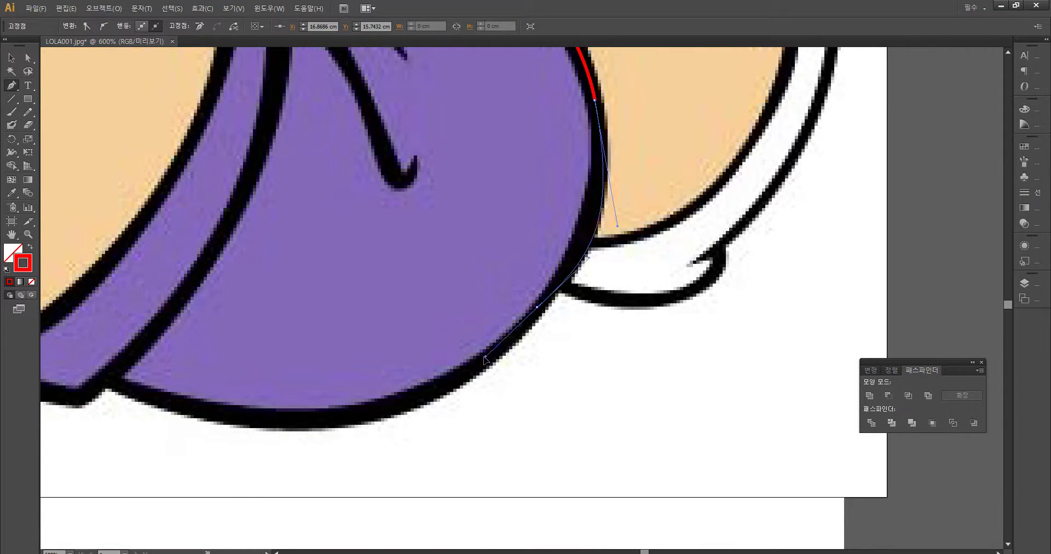
drag(476, 382, 513, 359)
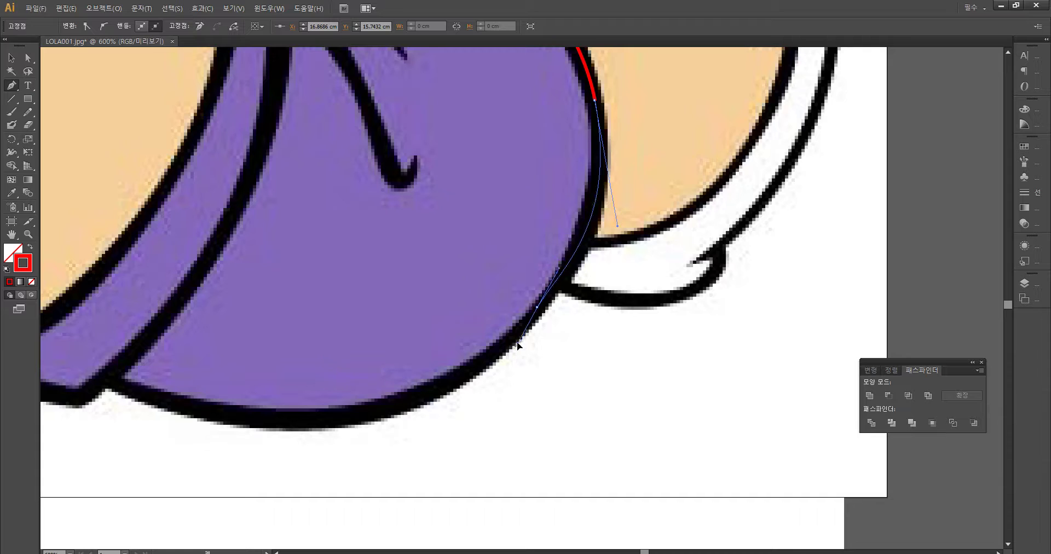
key(ctrl+z)
drag(521, 329, 487, 371)
drag(270, 422, 157, 413)
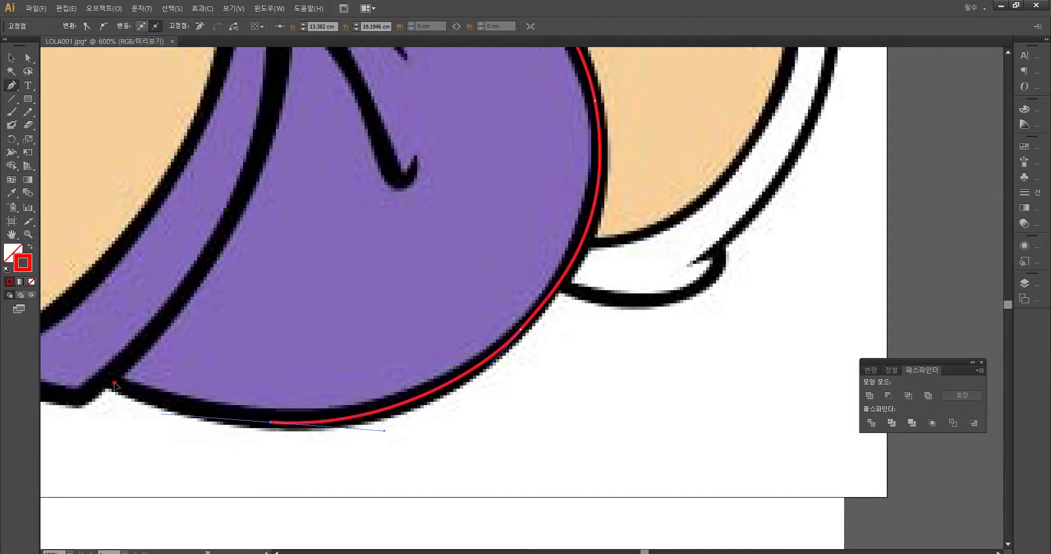
drag(114, 385, 115, 386)
drag(343, 241, 427, 452)
ctrl+click(444, 311)
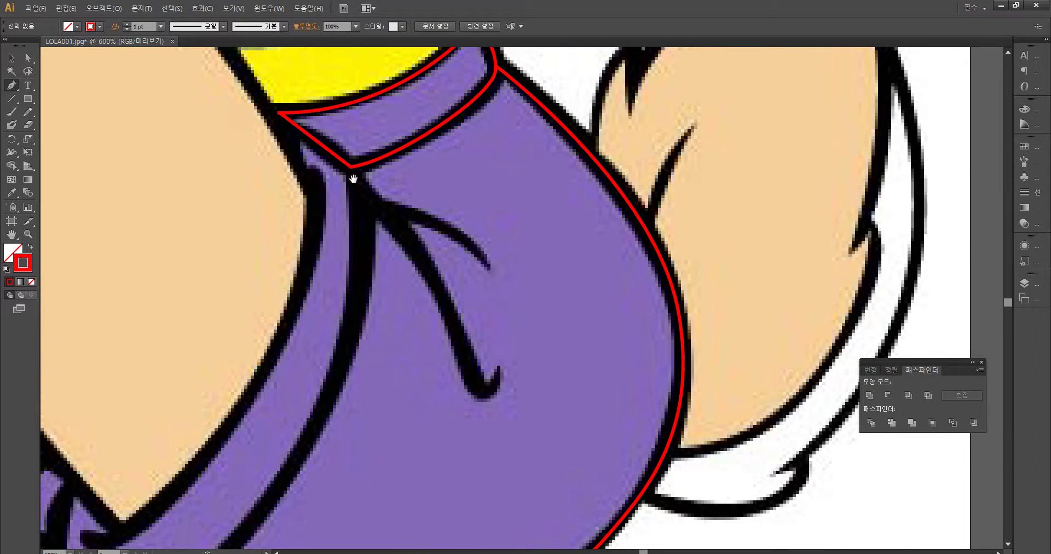
Step: Extend the forehead hairline path's lower end to meet the white shape's edge above the open eye
drag(409, 222, 587, 330)
drag(493, 314, 726, 485)
drag(479, 270, 553, 362)
drag(494, 235, 613, 539)
drag(510, 236, 497, 404)
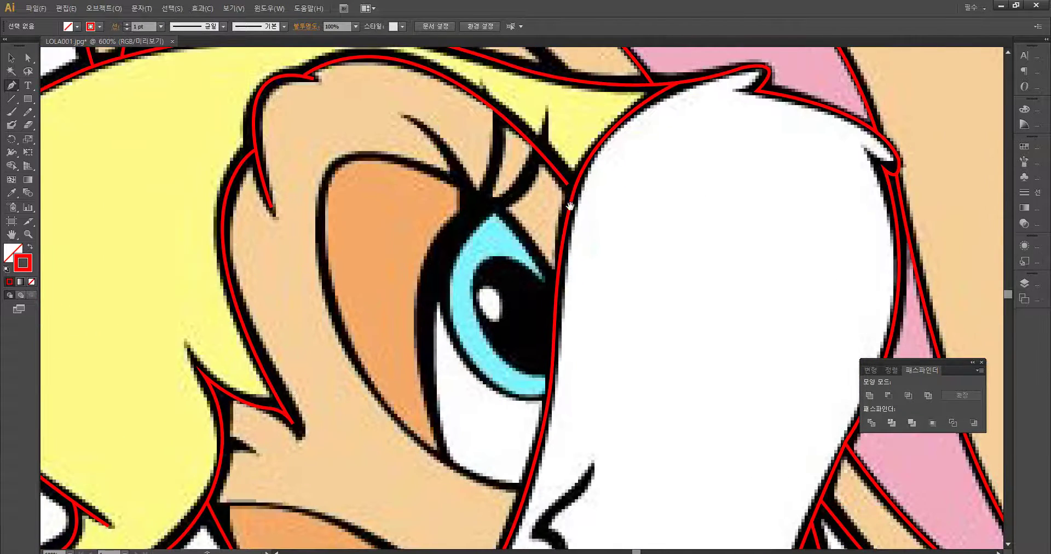
drag(570, 186, 577, 408)
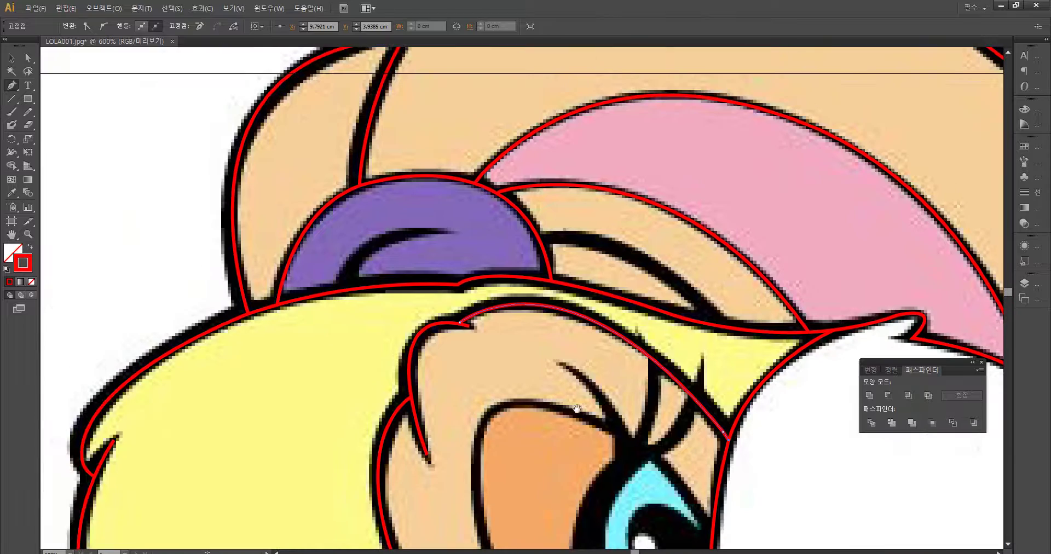
ctrl+click(353, 275)
Step: Trace the fold line inside the purple hair tie from the hairline up and around to its pointed end
click(343, 292)
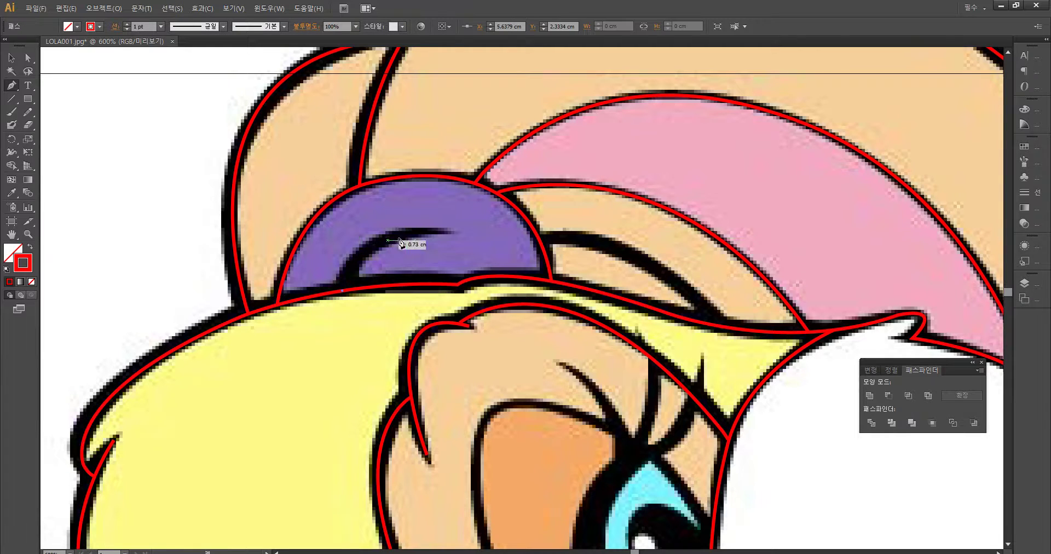
key(ctrl+z)
ctrl+click(335, 355)
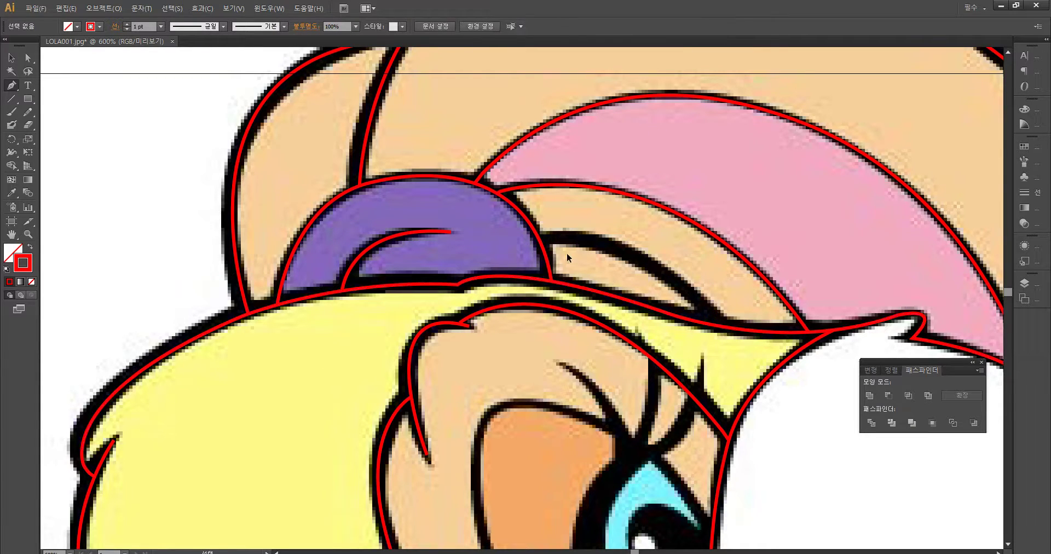
Step: Trace the black fold line at the ear's base as one curve from the purple hair tie to the hairline
click(540, 240)
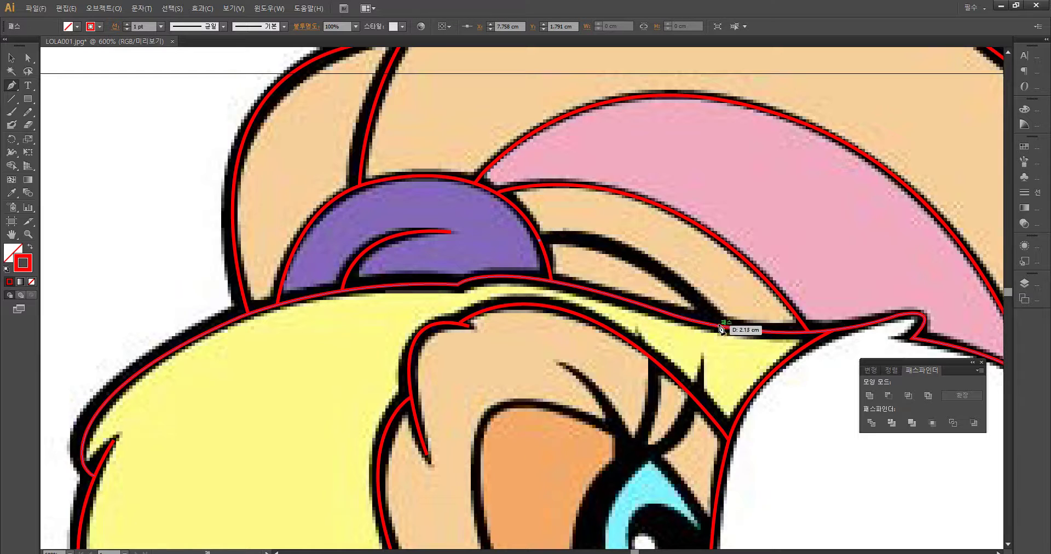
drag(721, 327, 811, 427)
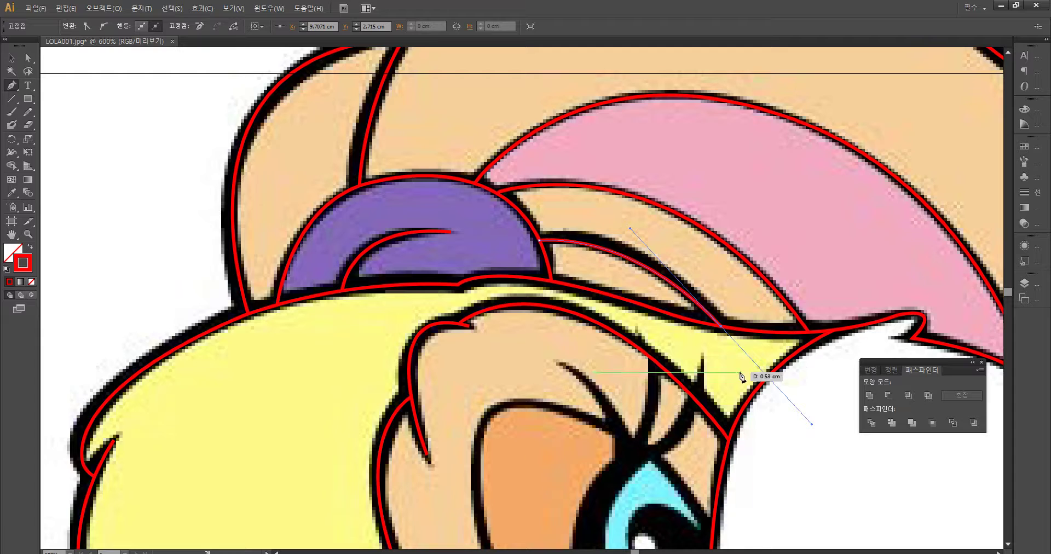
key(ctrl+z)
drag(721, 326, 769, 405)
key(ctrl+z)
mouse_move(715, 328)
mouse_down()
mouse_move(728, 370)
mouse_move(788, 432)
mouse_move(778, 425)
mouse_up()
ctrl+click(715, 370)
Step: Trace the open eye's outer outline from the white shape's edge around the orange eyelid and across the eye's top back to that edge
drag(704, 370, 731, 232)
drag(681, 340, 665, 246)
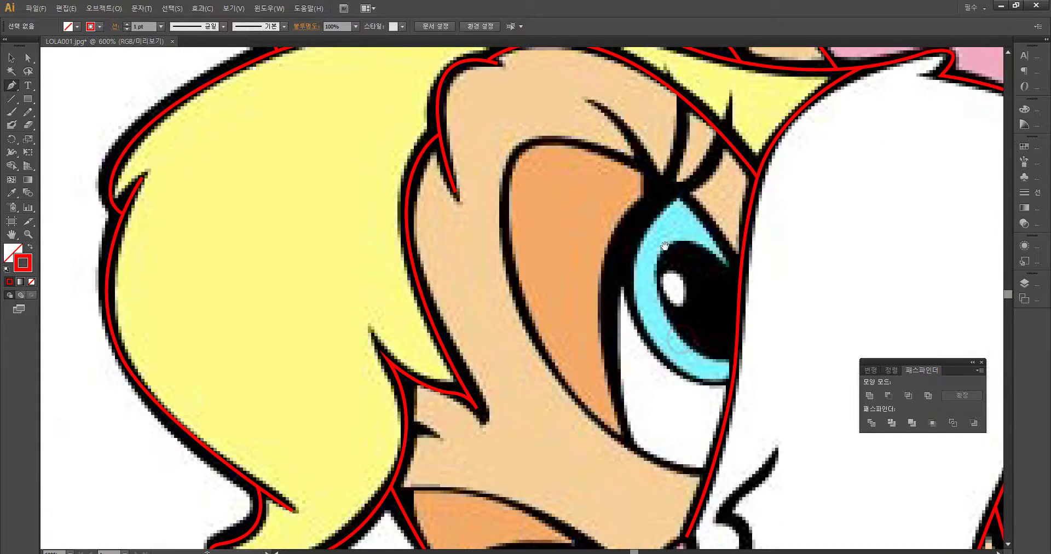
click(712, 472)
drag(517, 286, 464, 107)
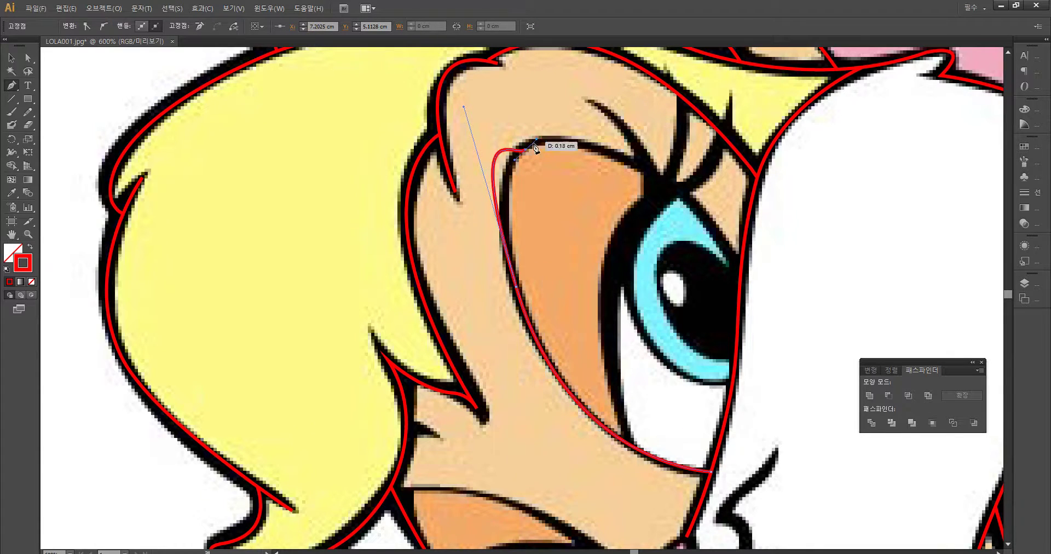
click(611, 158)
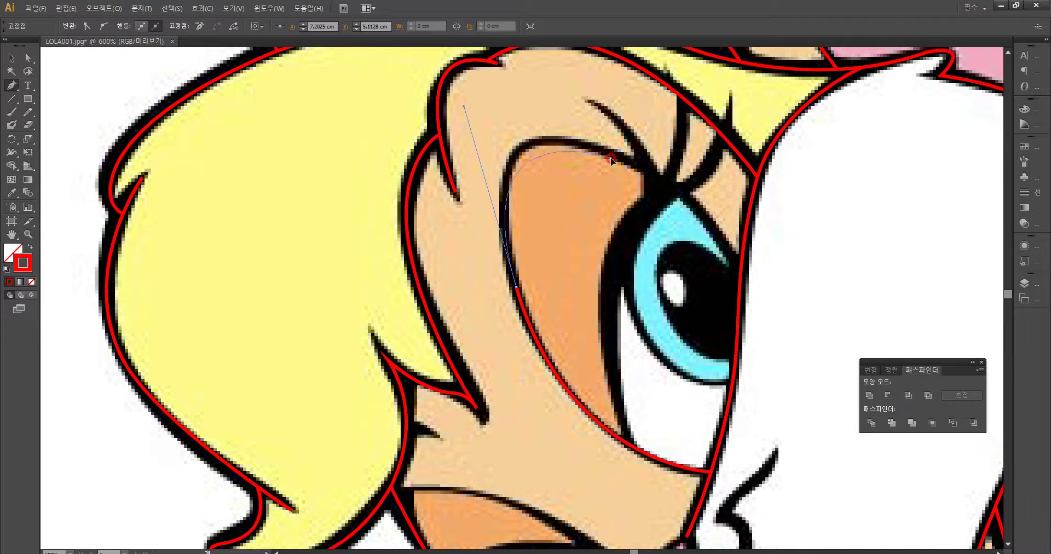
drag(659, 187, 660, 189)
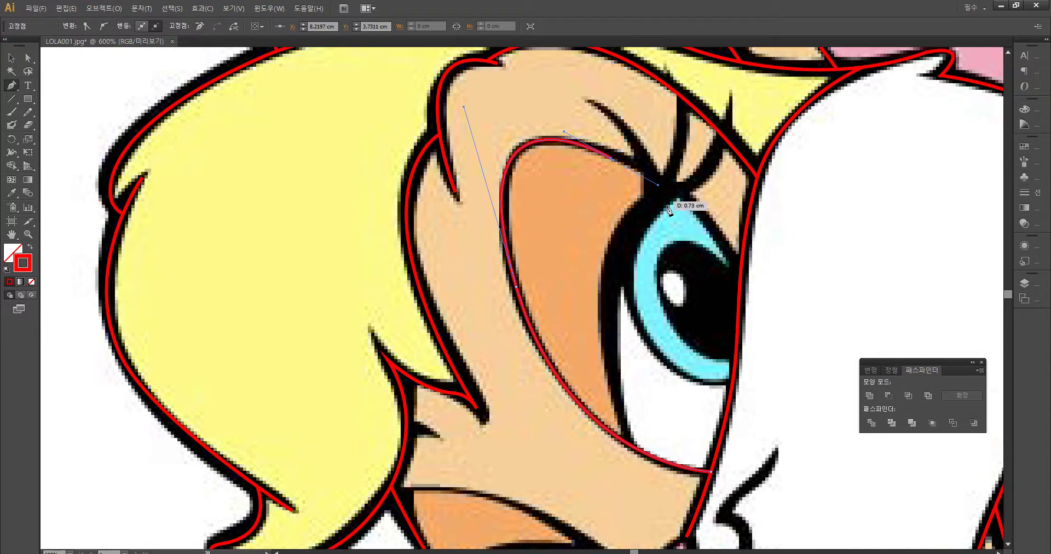
key(ctrl+z)
click(641, 169)
drag(678, 197, 709, 212)
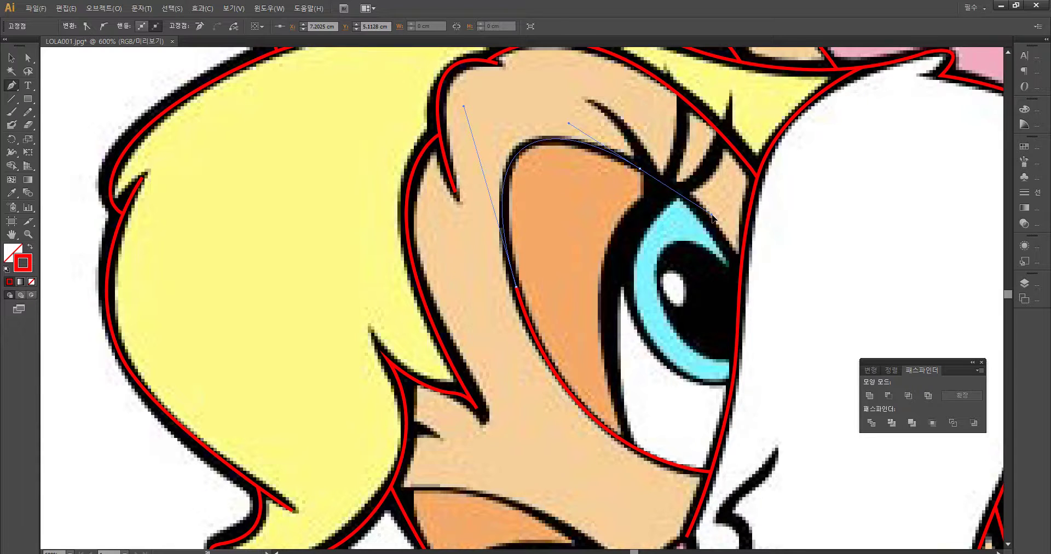
click(742, 274)
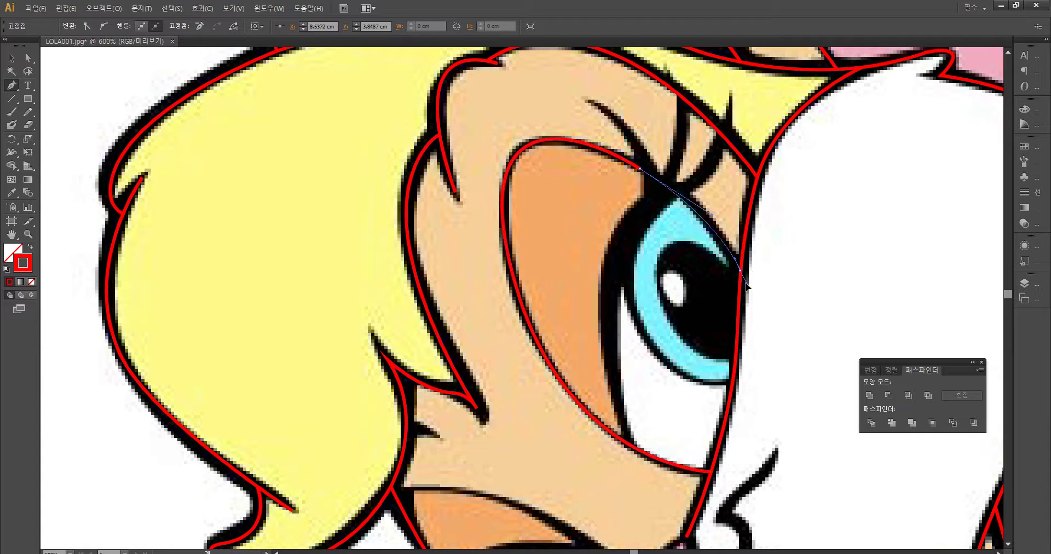
ctrl+click(789, 300)
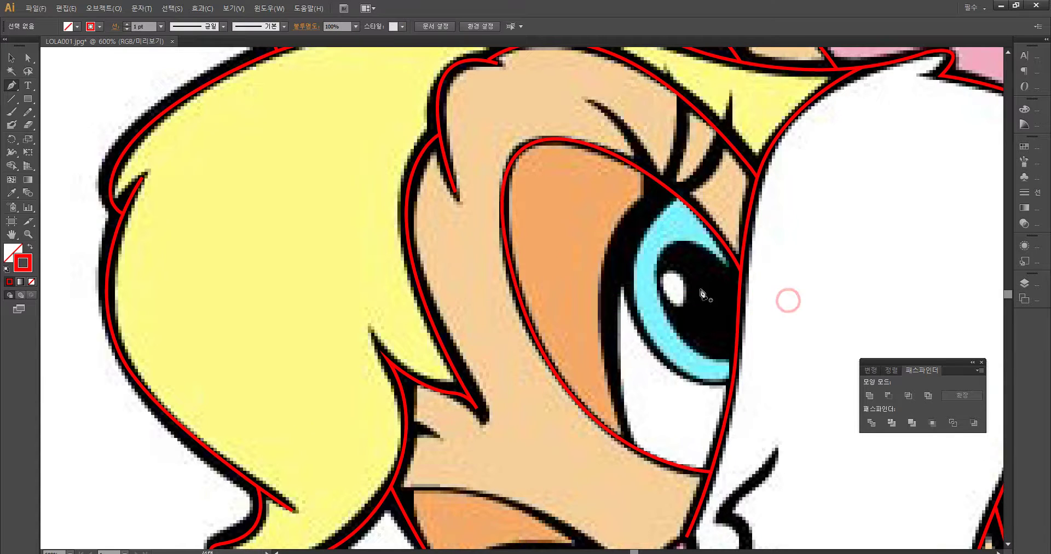
Step: Trace the border between the open eye's orange eyelid and the eyeball, from the lower outline up to the lash base
ctrl+click(634, 448)
drag(668, 193, 782, 169)
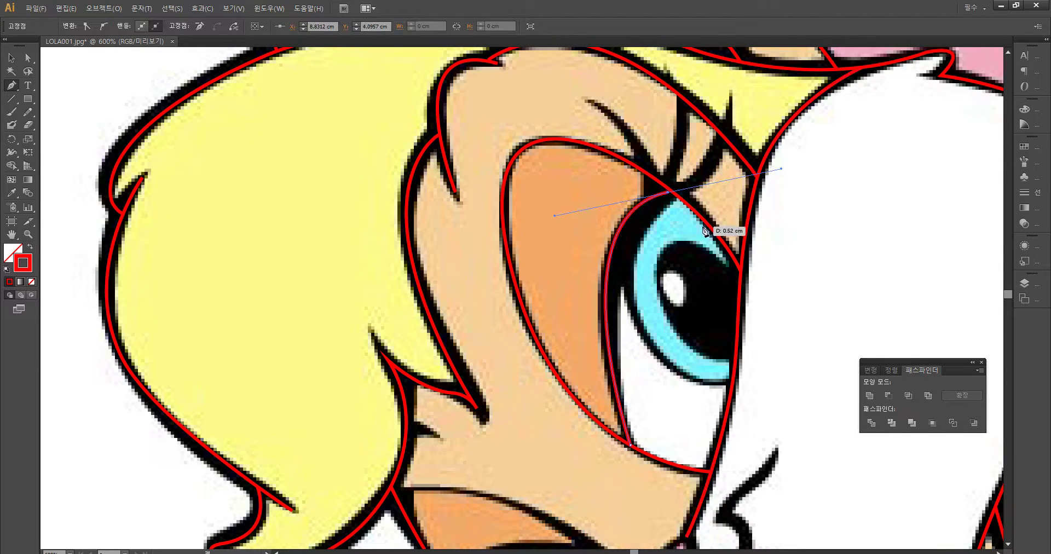
key(ctrl+z)
drag(670, 190, 782, 171)
drag(668, 270, 584, 298)
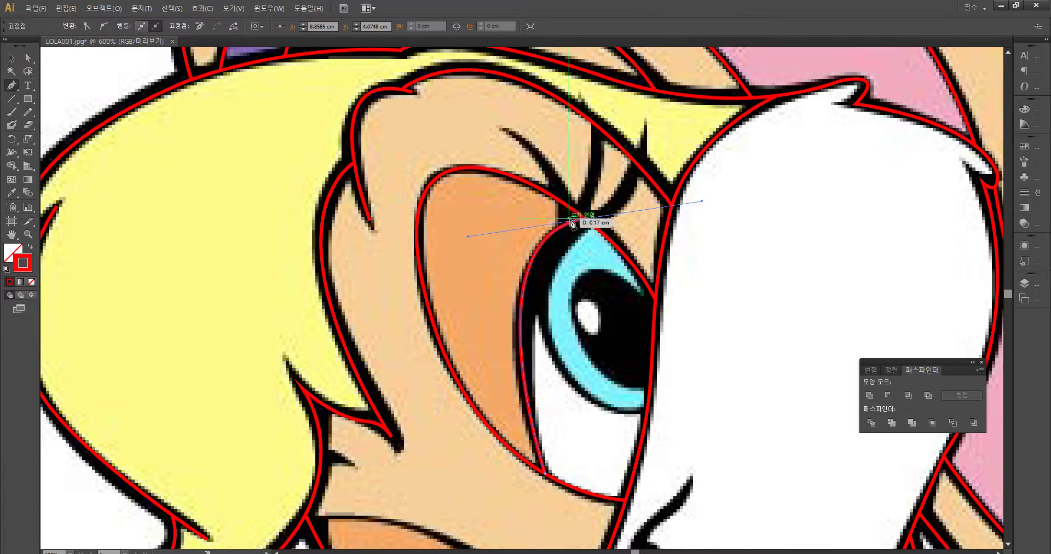
drag(570, 226, 566, 204)
drag(540, 154, 517, 136)
key(ctrl+z)
ctrl+click(593, 247)
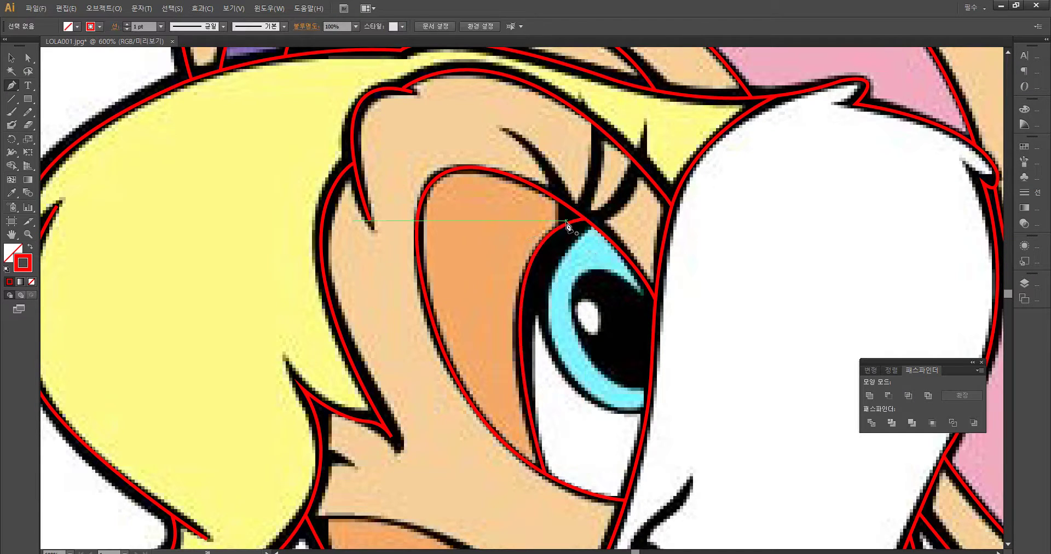
drag(567, 222, 538, 154)
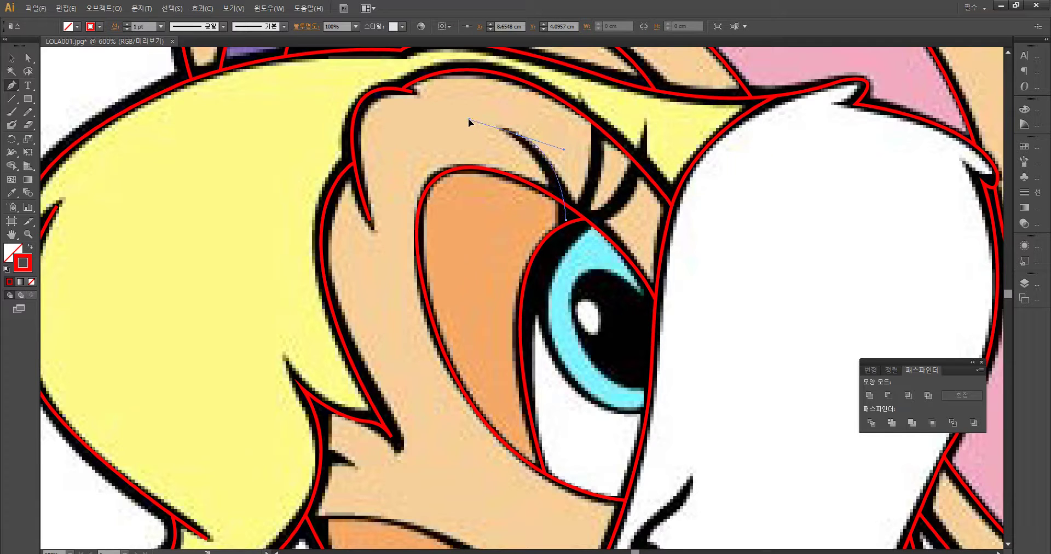
drag(467, 118, 467, 116)
key(ctrl+z)
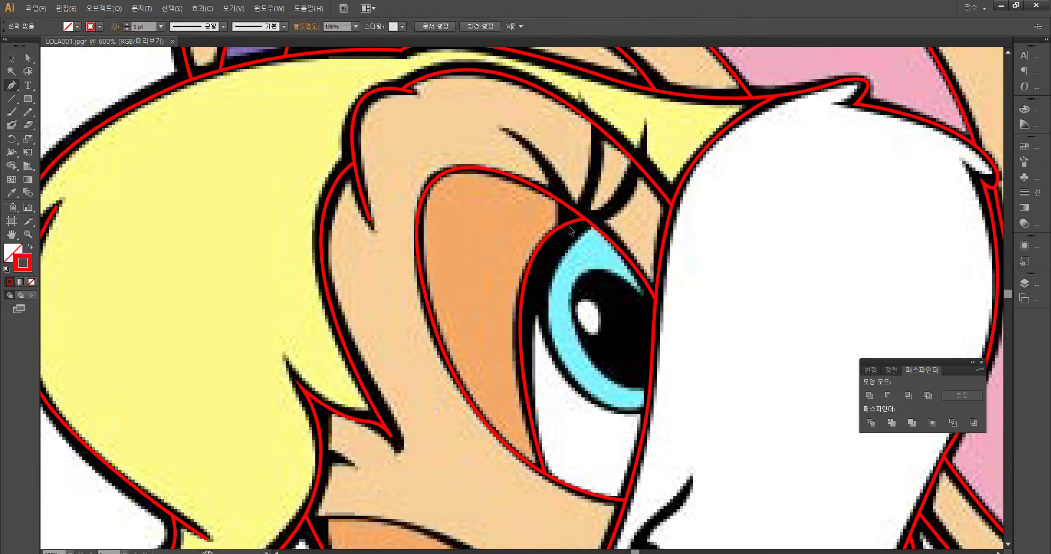
Step: Trace the upper outline of the half-closed eye's orange eyelid as one curve from the hair edge to the corner beside the nose
drag(594, 298, 568, 244)
drag(545, 380, 549, 218)
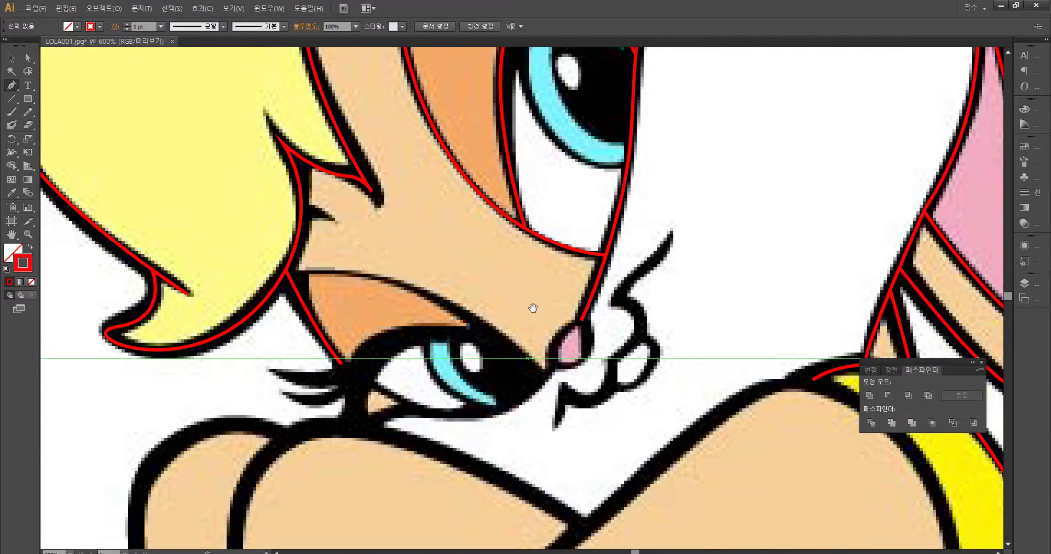
drag(533, 308, 489, 413)
drag(492, 197, 635, 106)
click(549, 359)
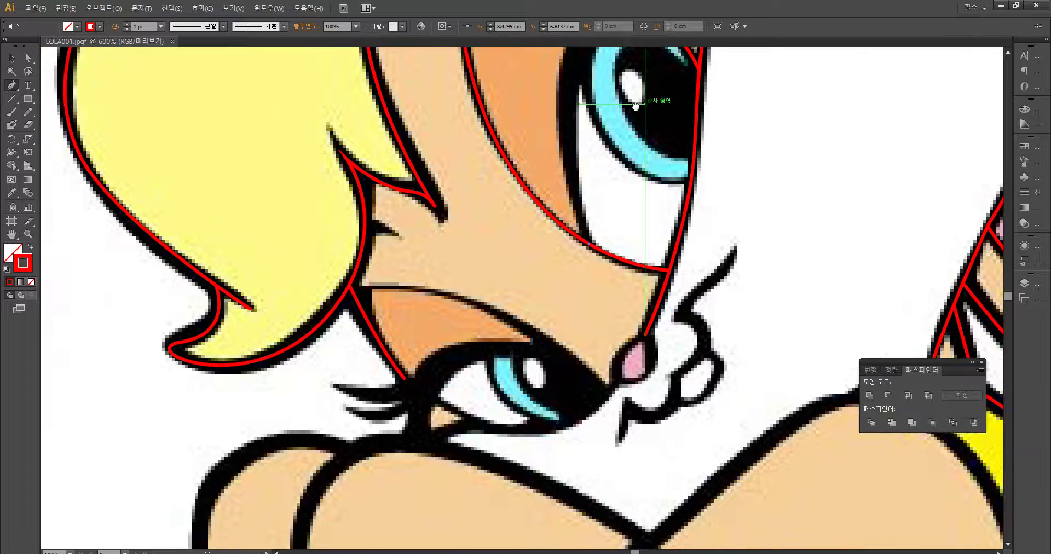
click(356, 294)
key(ctrl+z)
key(ctrl+z)
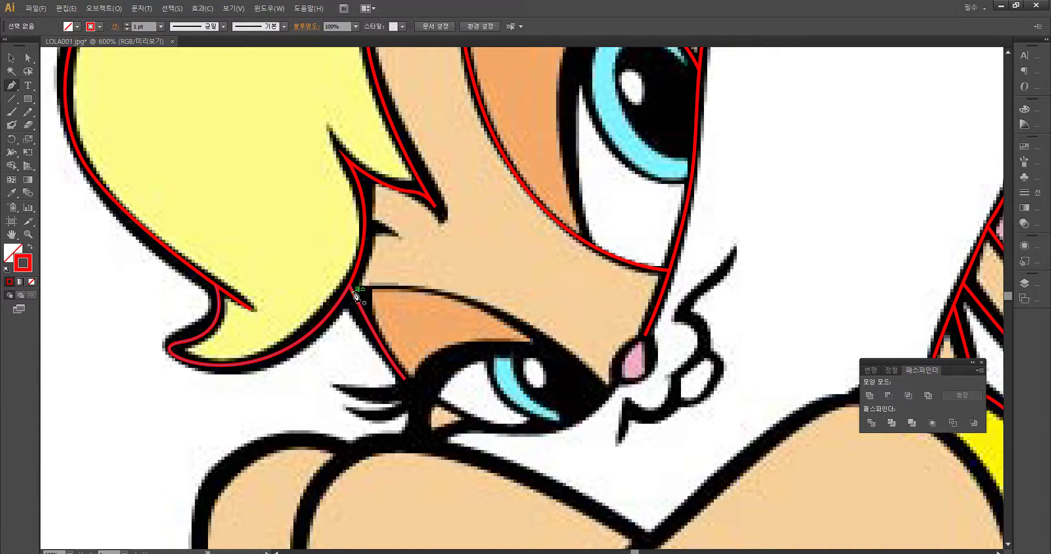
click(352, 292)
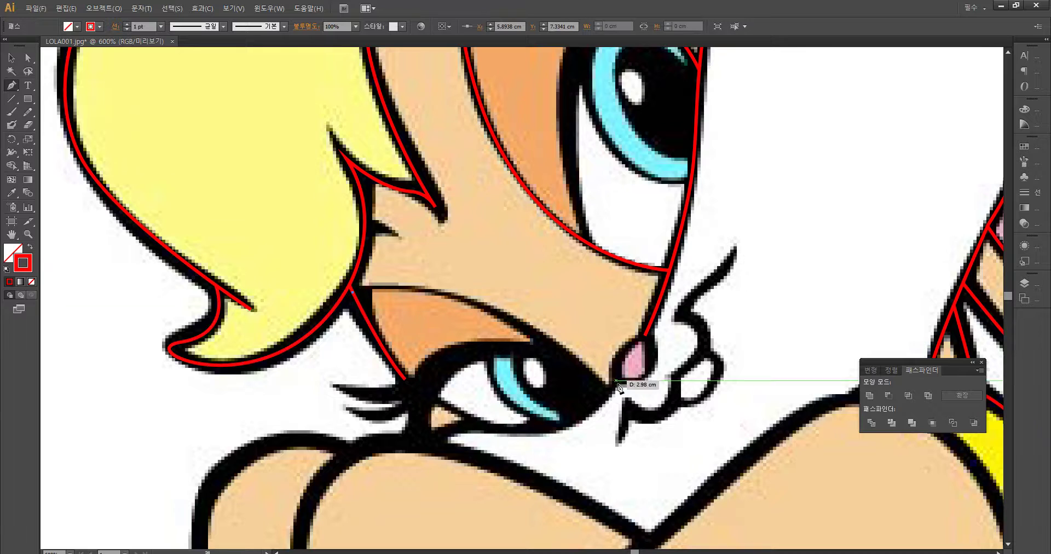
drag(607, 391, 727, 520)
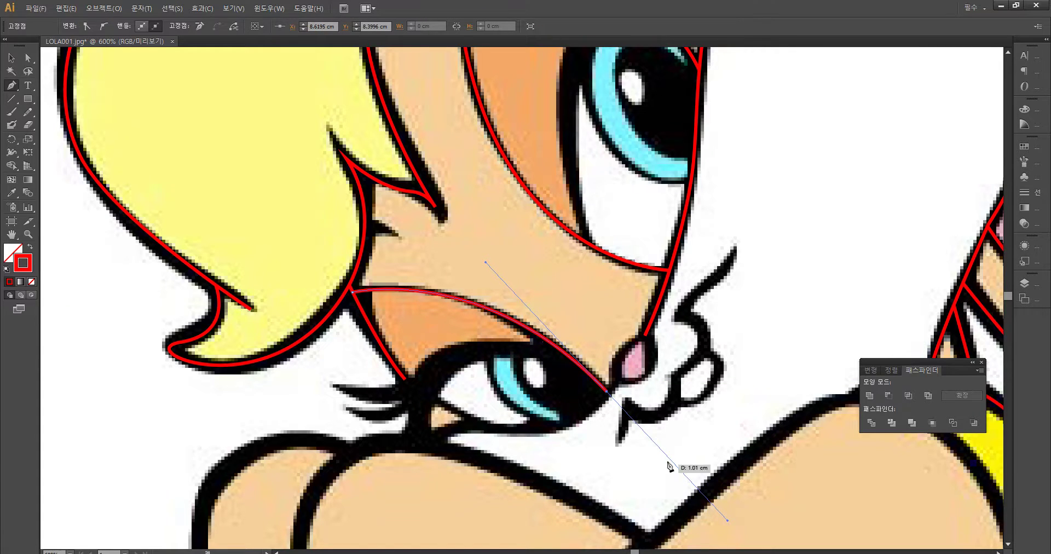
ctrl+click(594, 418)
Step: Trace the half-closed eye's lower edge from beside the nose along the underside to the eye's outer corner
click(615, 388)
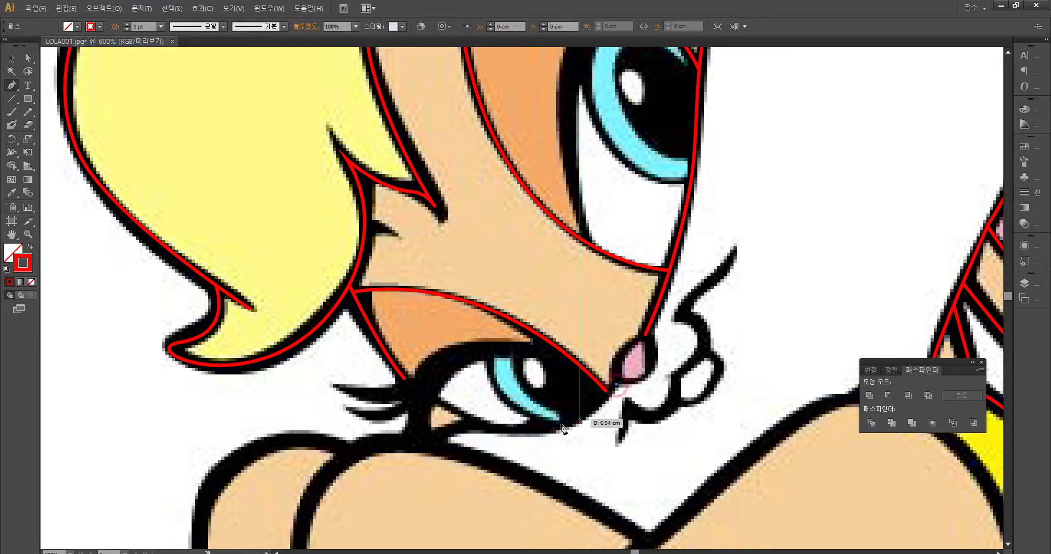
drag(431, 436, 284, 408)
key(ctrl+z)
mouse_move(496, 429)
mouse_down()
mouse_move(386, 430)
mouse_move(443, 438)
mouse_move(470, 460)
mouse_move(446, 433)
mouse_move(407, 459)
mouse_up()
key(ctrl+z)
key(ctrl+z)
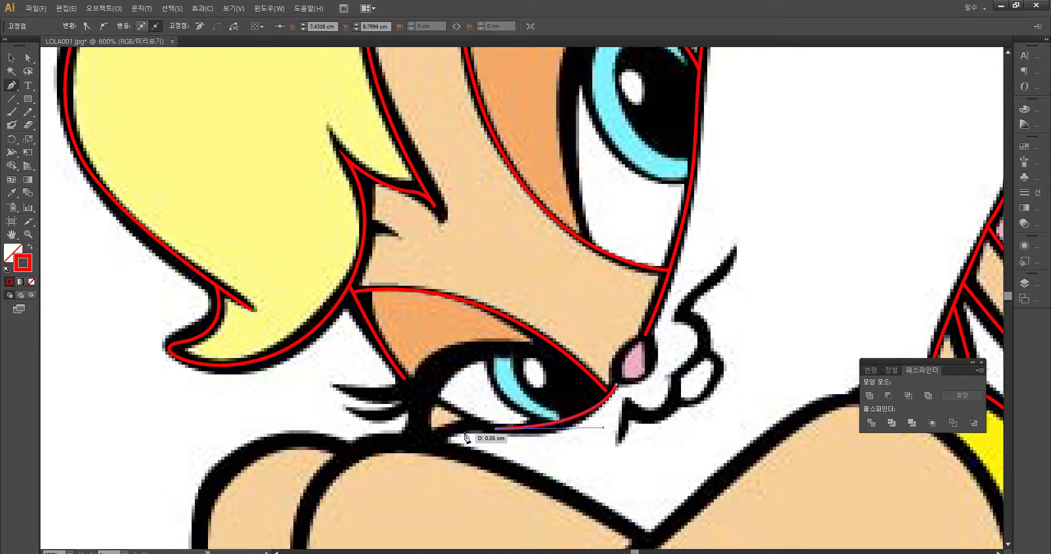
click(441, 436)
drag(422, 444, 421, 443)
drag(469, 466, 377, 360)
Step: Extend the half-closed eye's upper eyelid curve to meet the lower edge path at the corner beside the nose
key(ctrl+minus)
key(ctrl+minus)
key(ctrl+minus)
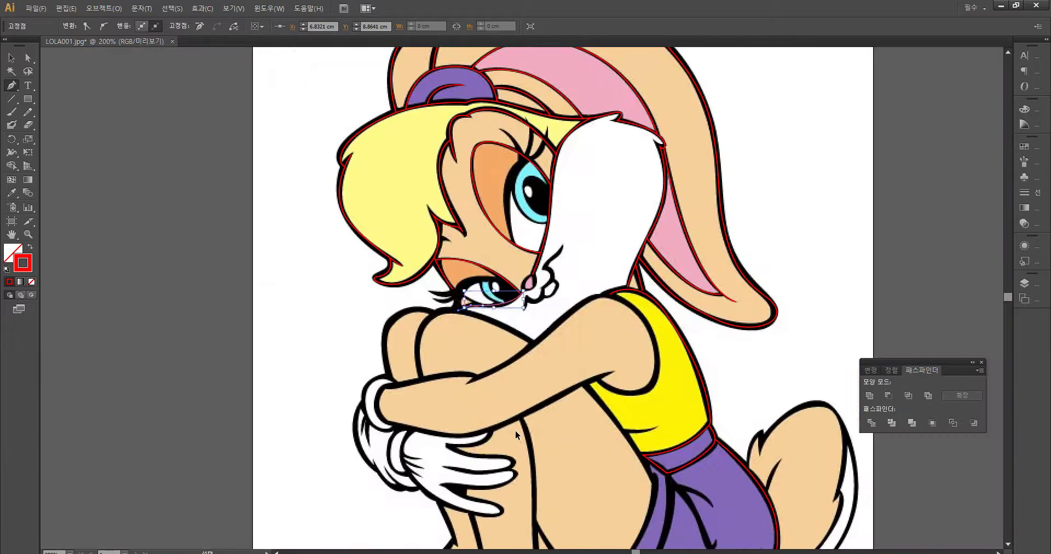
key(ctrl+plus)
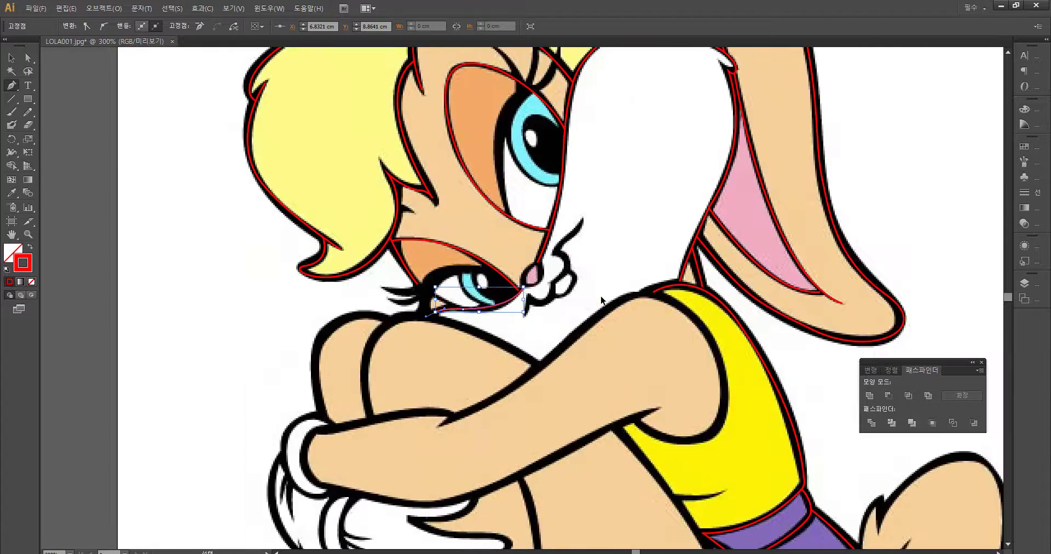
key(ctrl+plus)
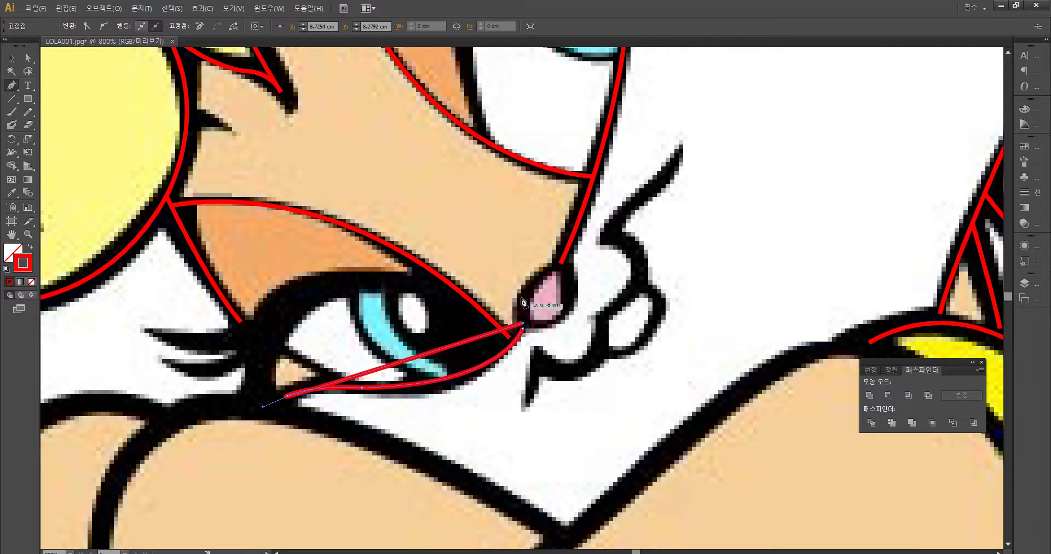
ctrl+click(519, 314)
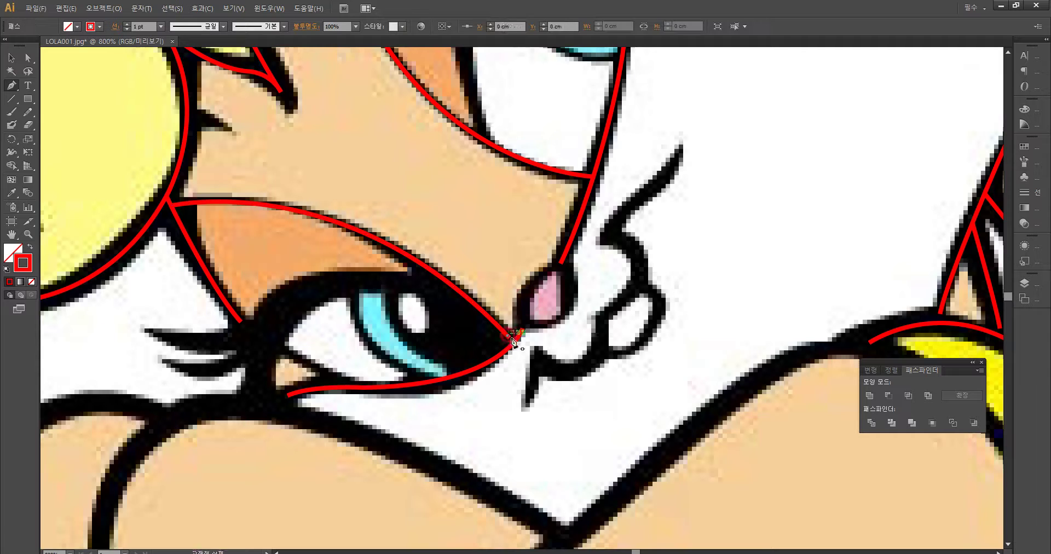
drag(511, 342, 515, 345)
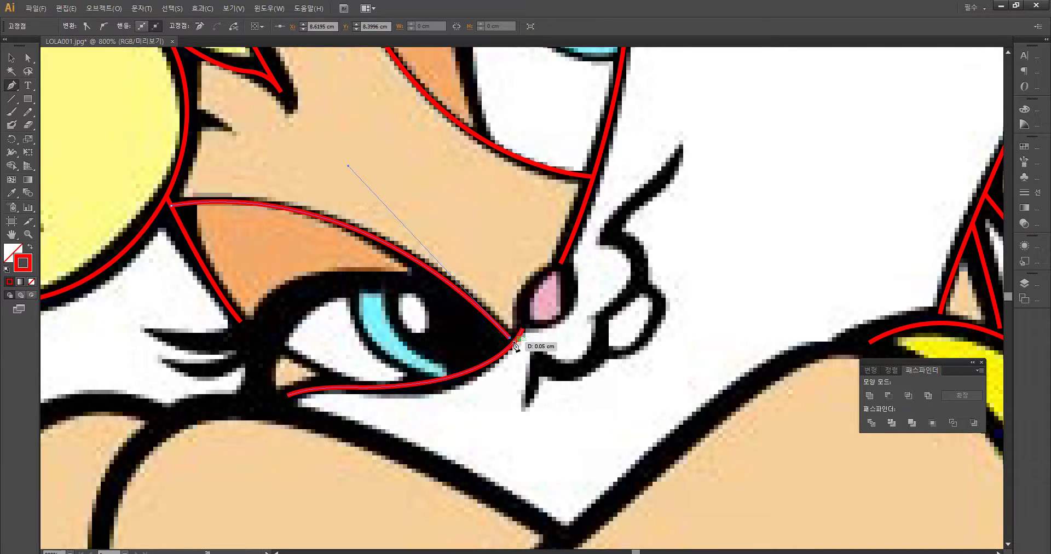
ctrl+click(522, 318)
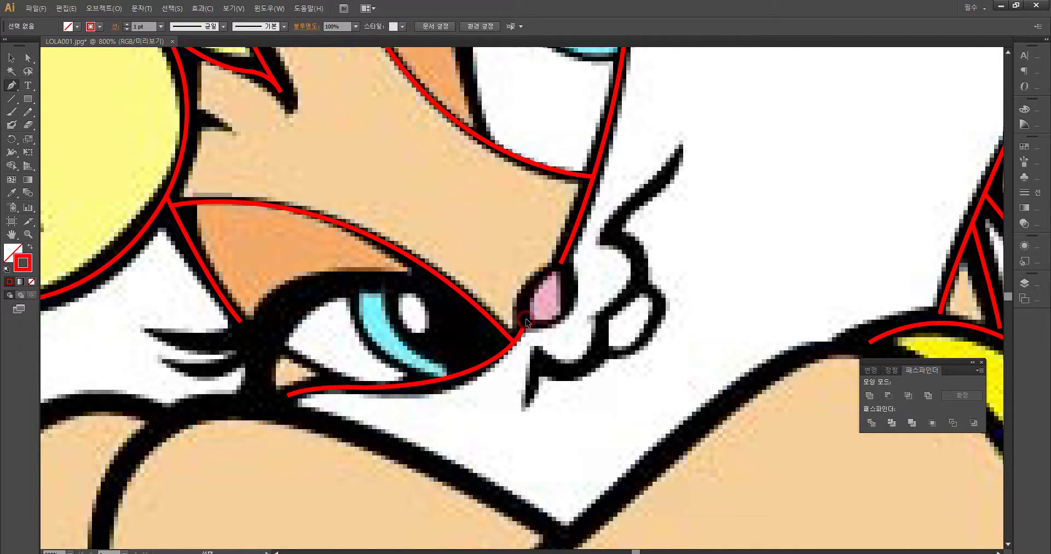
click(525, 326)
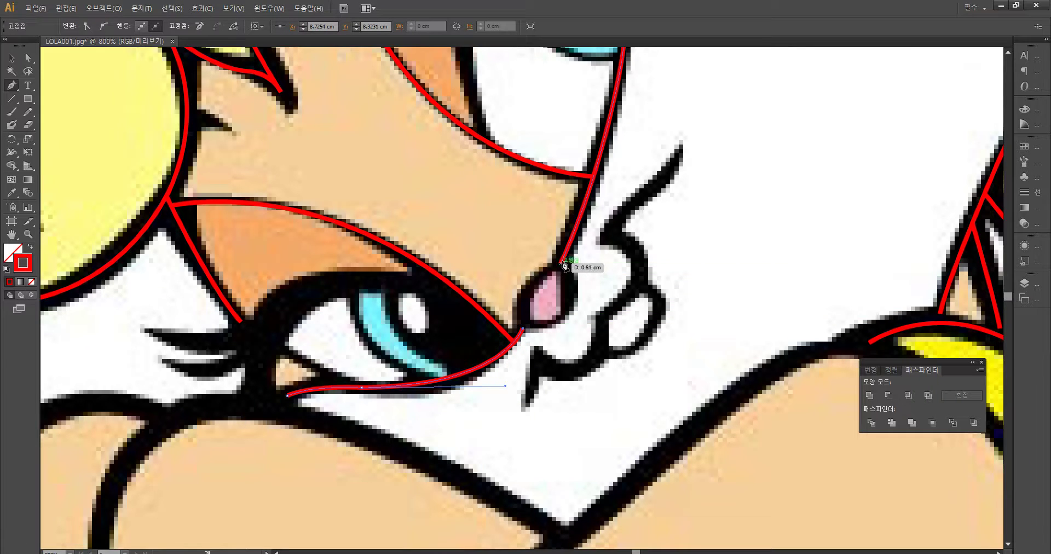
drag(560, 264, 610, 253)
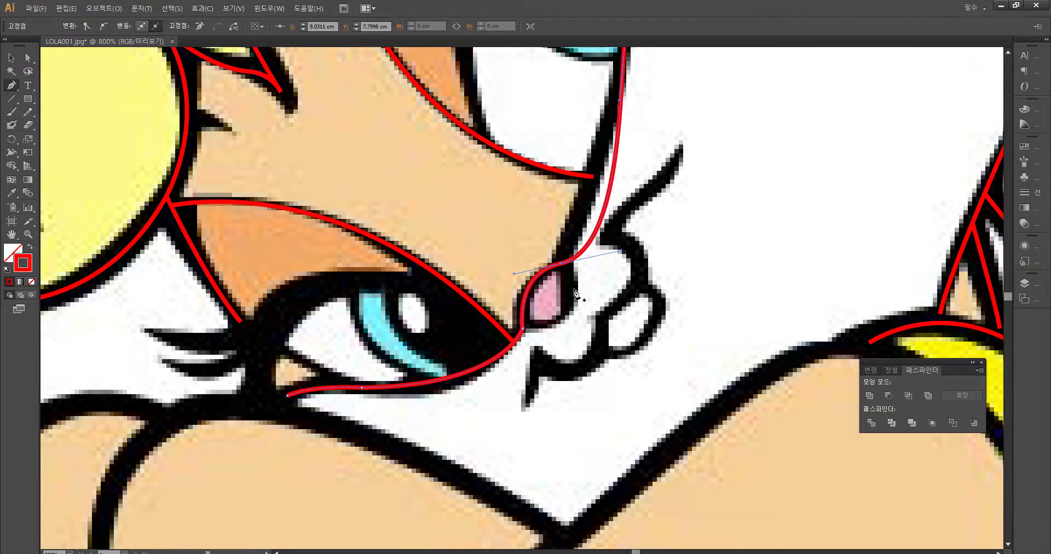
key(ctrl+z)
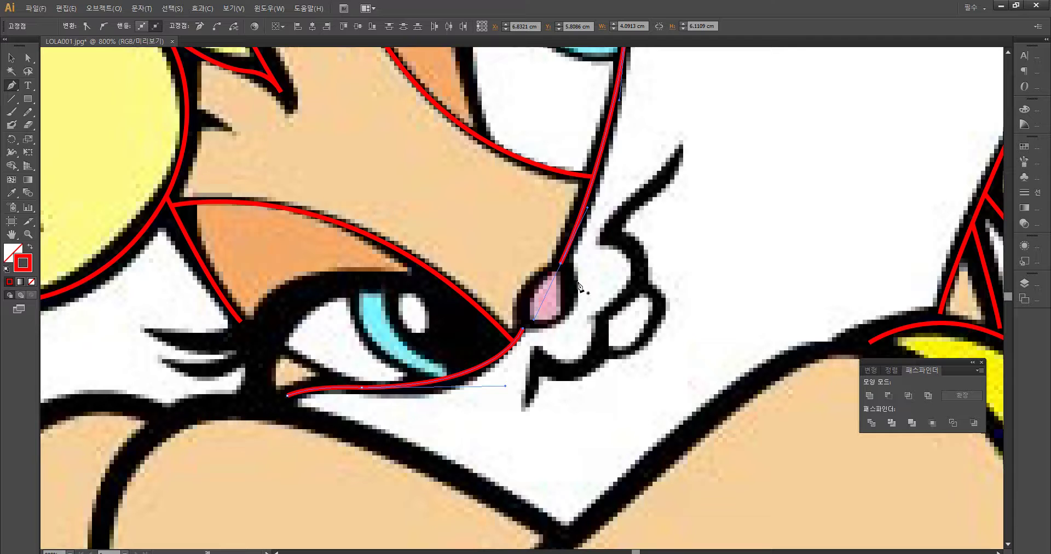
ctrl+click(571, 290)
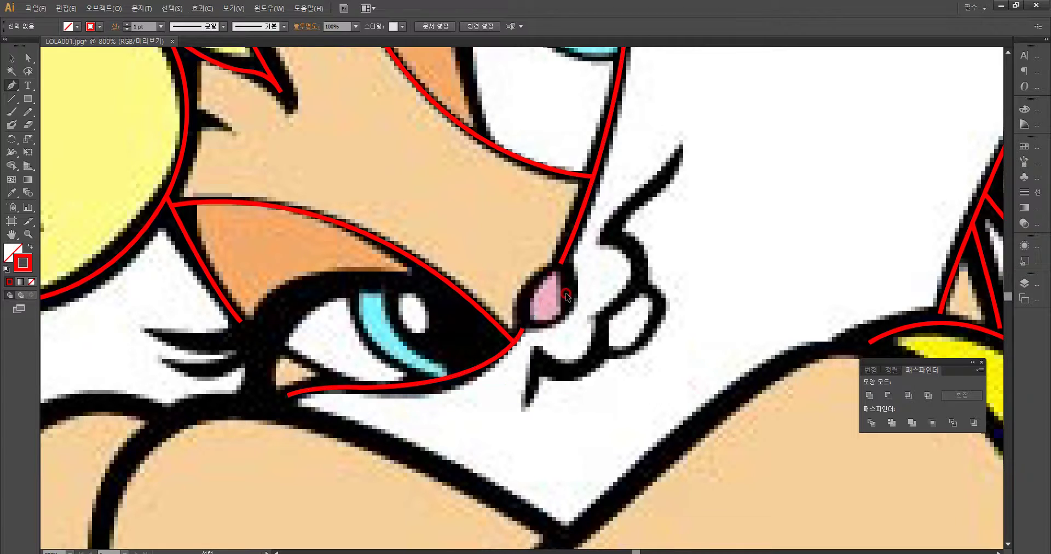
click(523, 329)
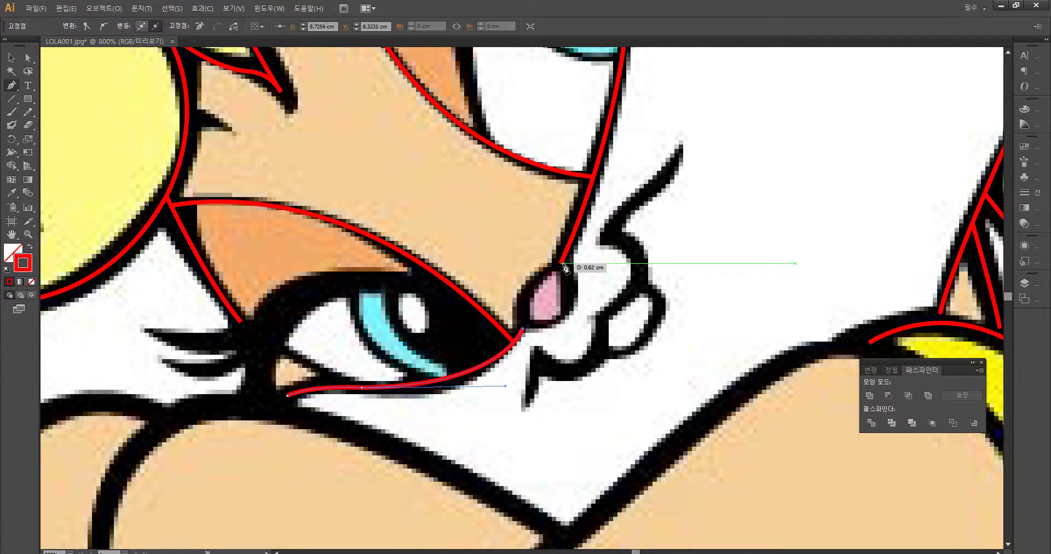
drag(560, 263, 621, 249)
key(ctrl+z)
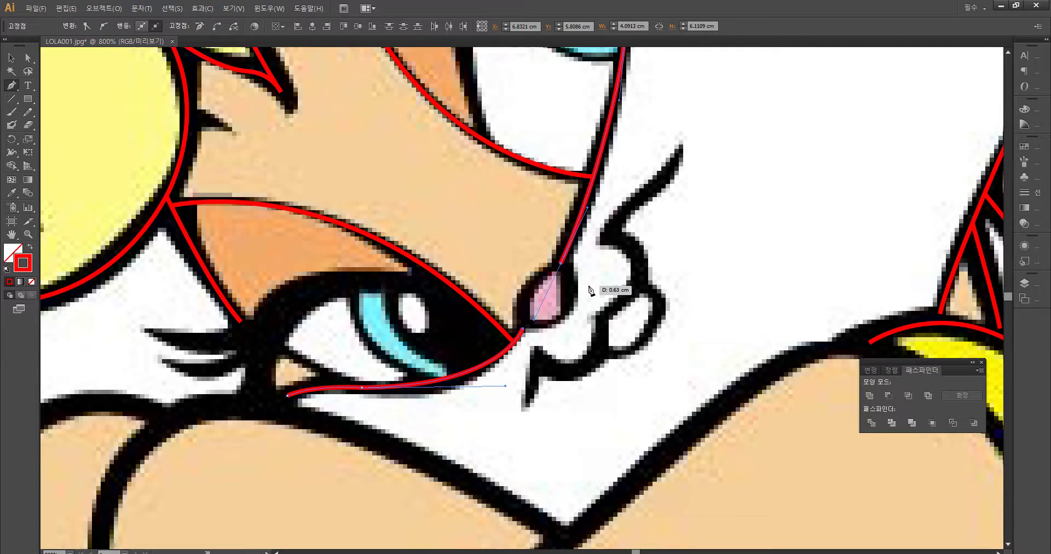
key(ctrl)
key(ctrl+z)
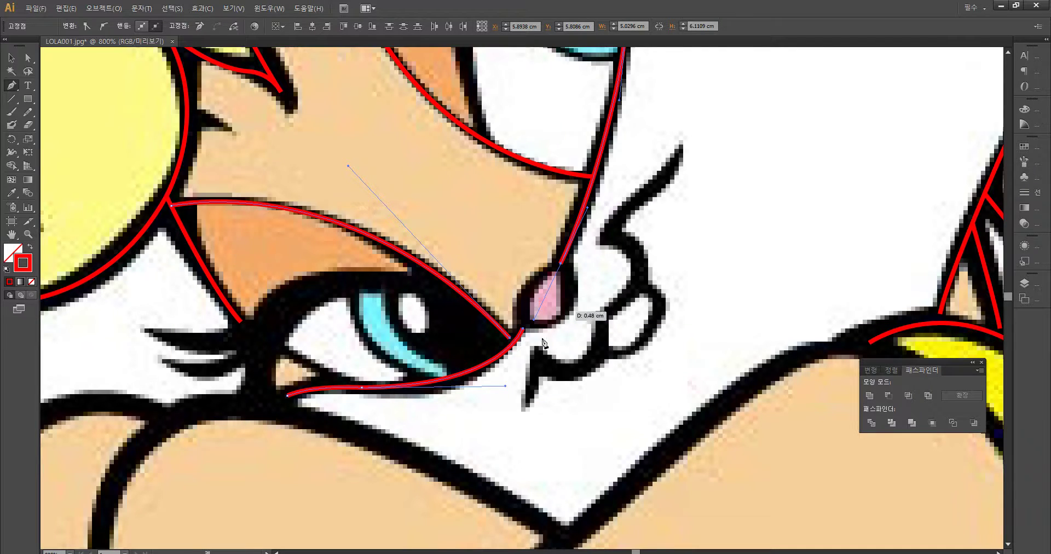
Step: Redo the undone extension that joins the upper eyelid curve to the lower edge path beside the nose
click(73, 8)
click(94, 39)
click(66, 7)
click(95, 40)
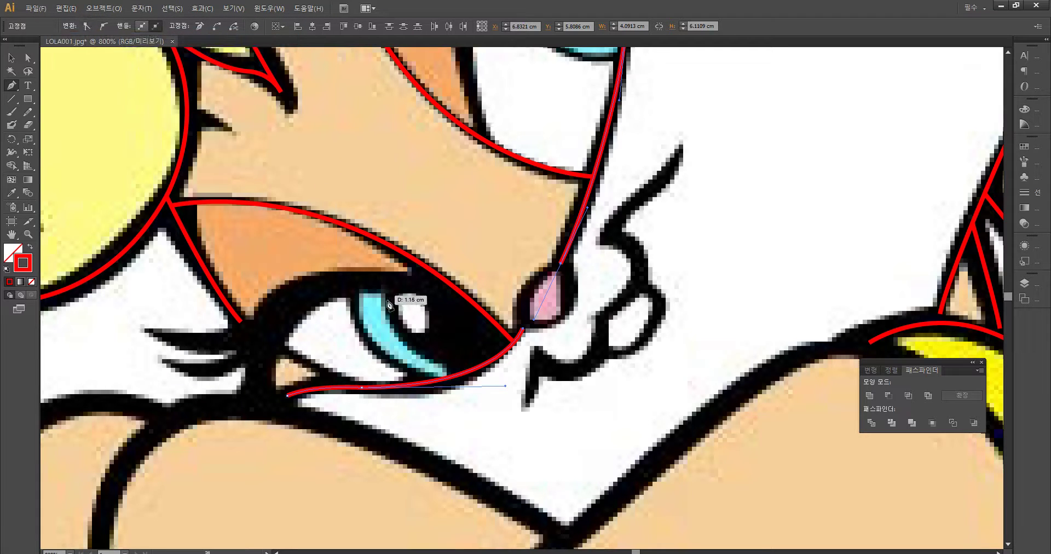
click(68, 8)
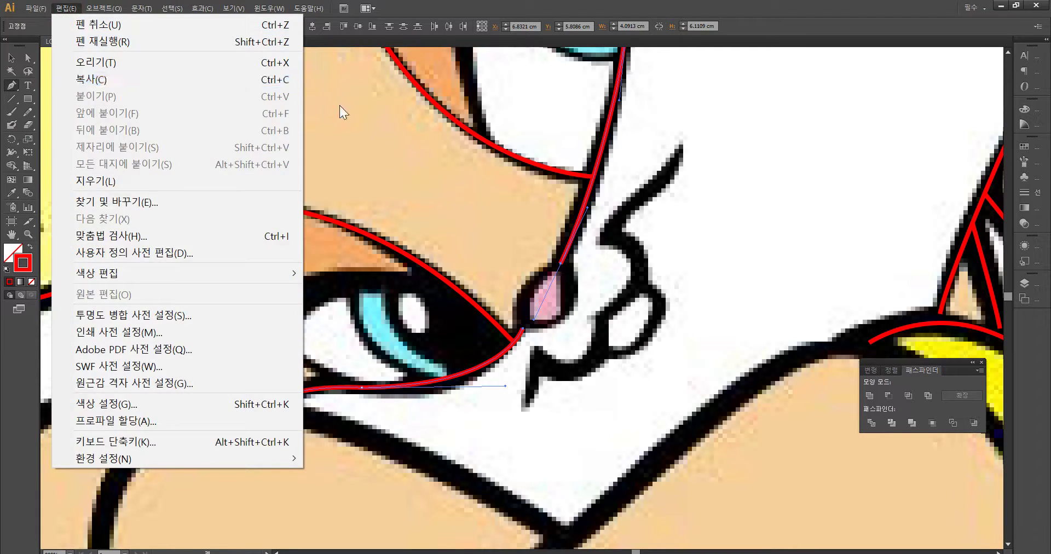
click(525, 238)
ctrl+click(524, 258)
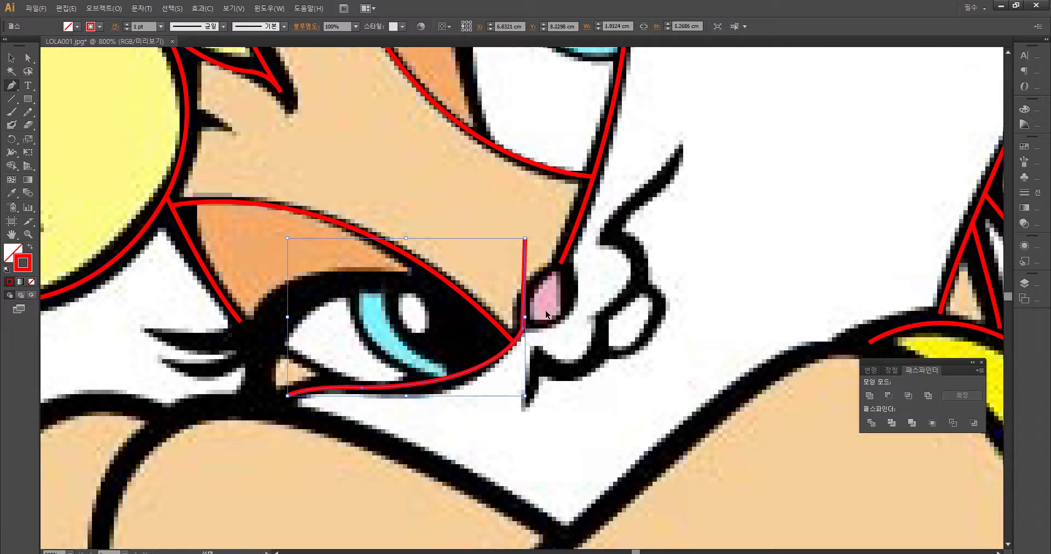
key(ctrl+z)
ctrl+click(655, 303)
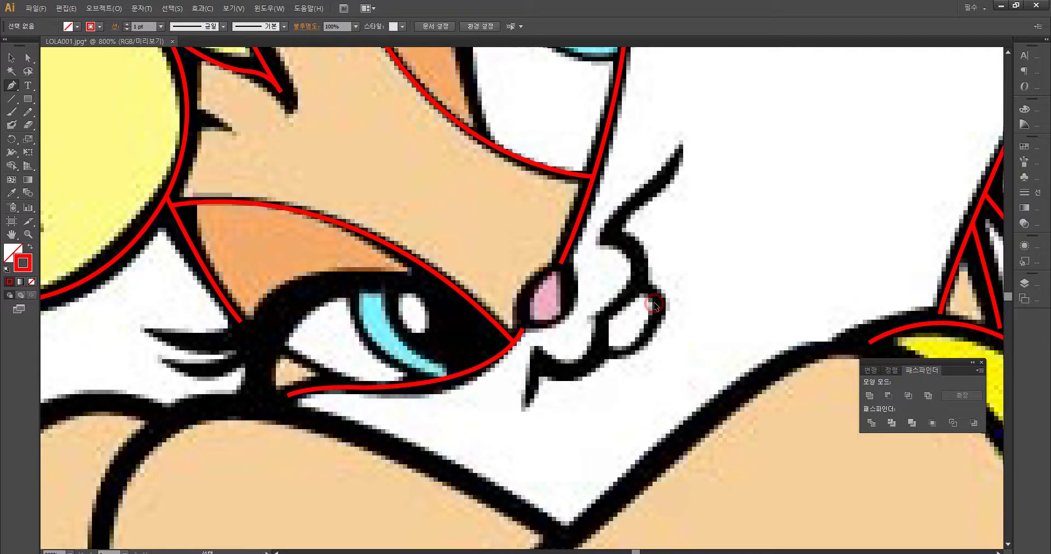
click(524, 329)
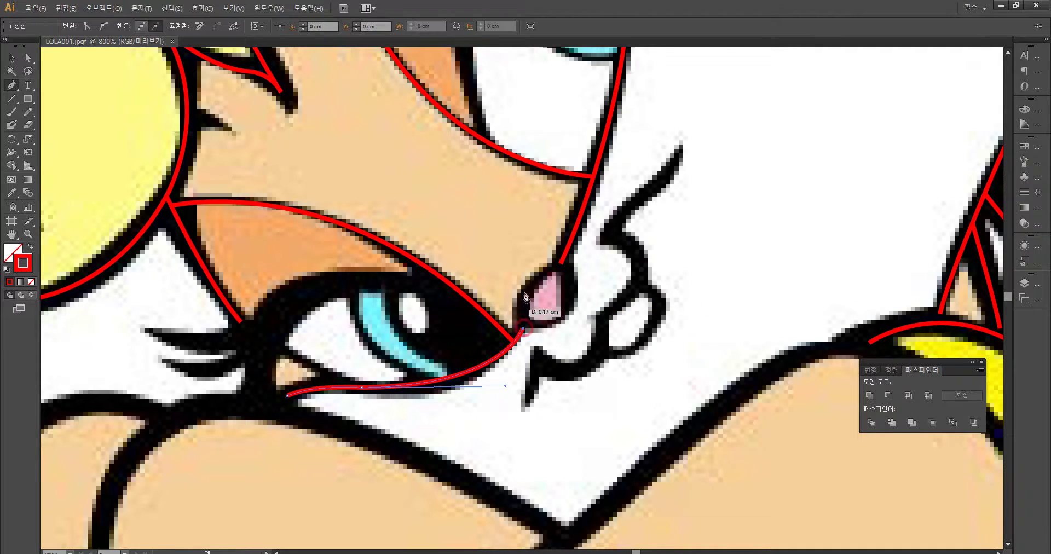
click(562, 264)
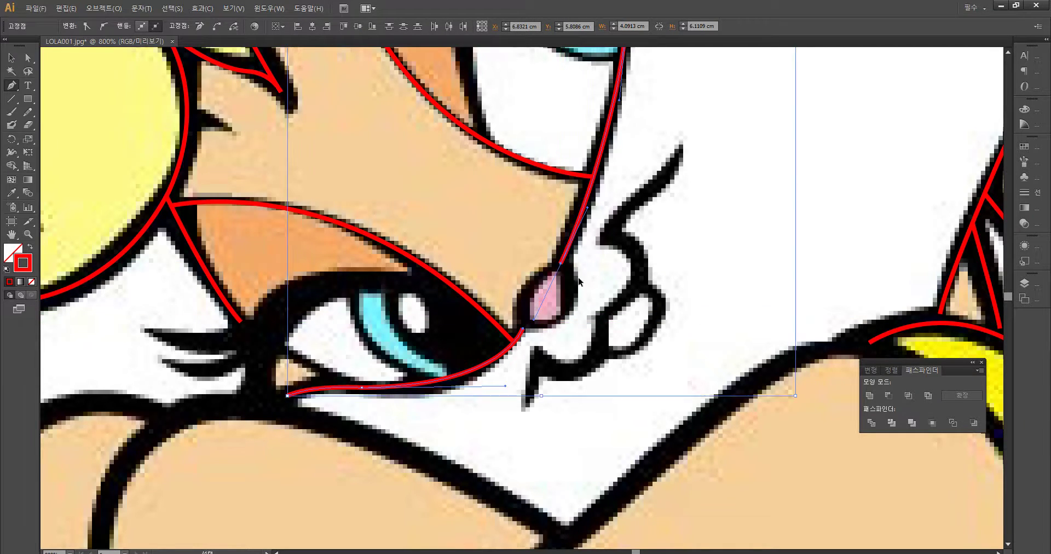
key(p)
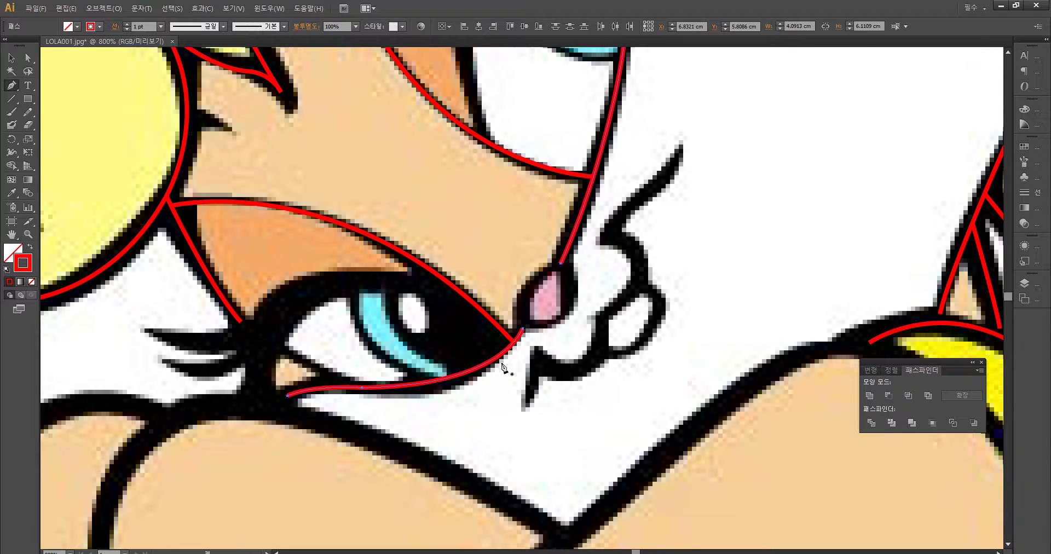
click(43, 9)
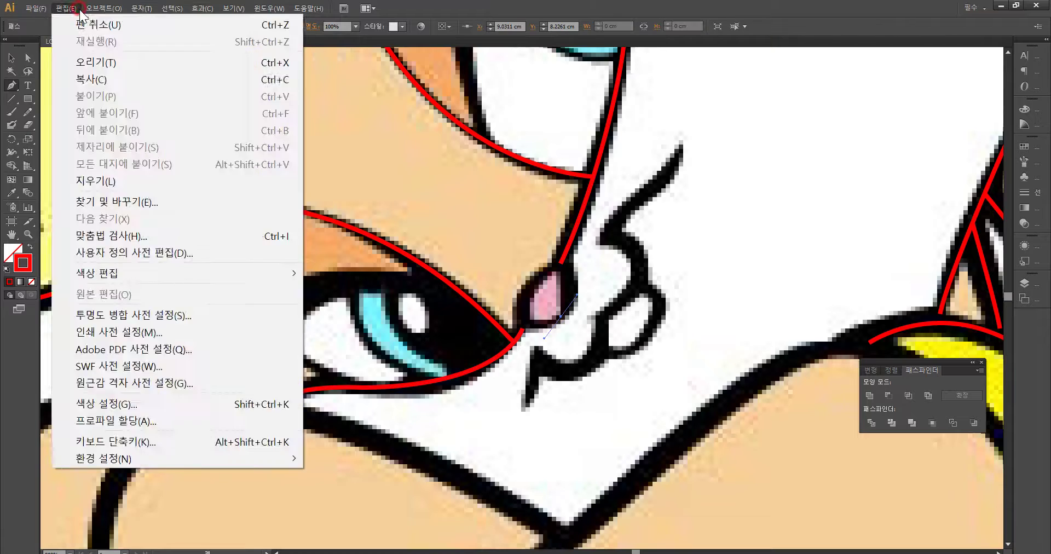
mouse_move(104, 8)
click(511, 323)
click(515, 316)
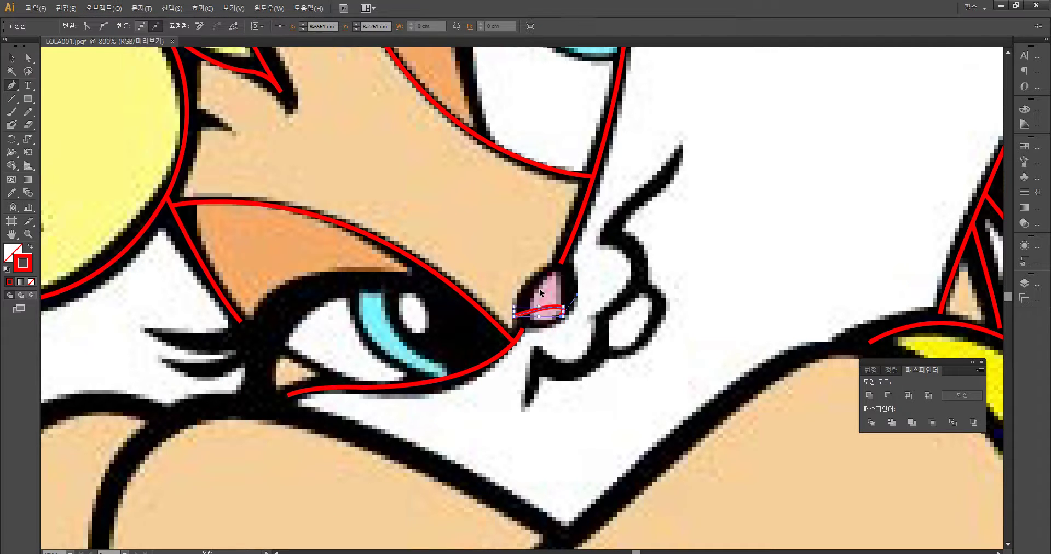
key(ctrl+z)
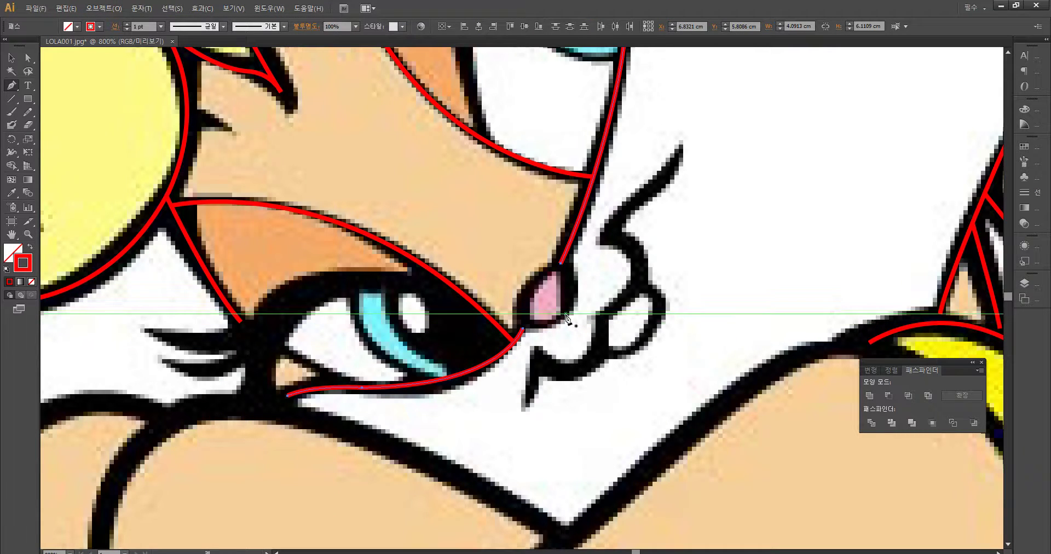
click(524, 329)
click(559, 264)
drag(559, 265, 557, 200)
key(ctrl+z)
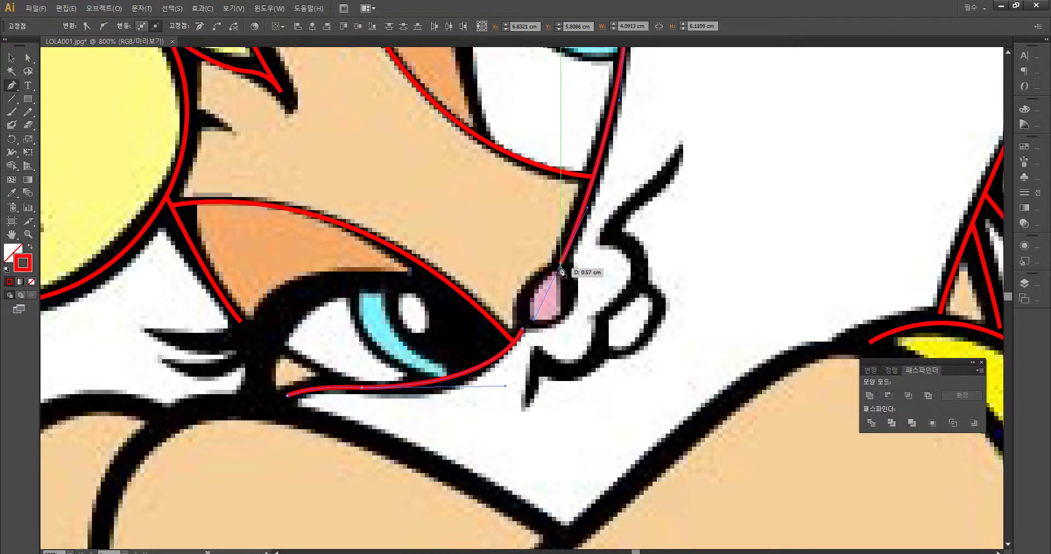
key(ctrl+z)
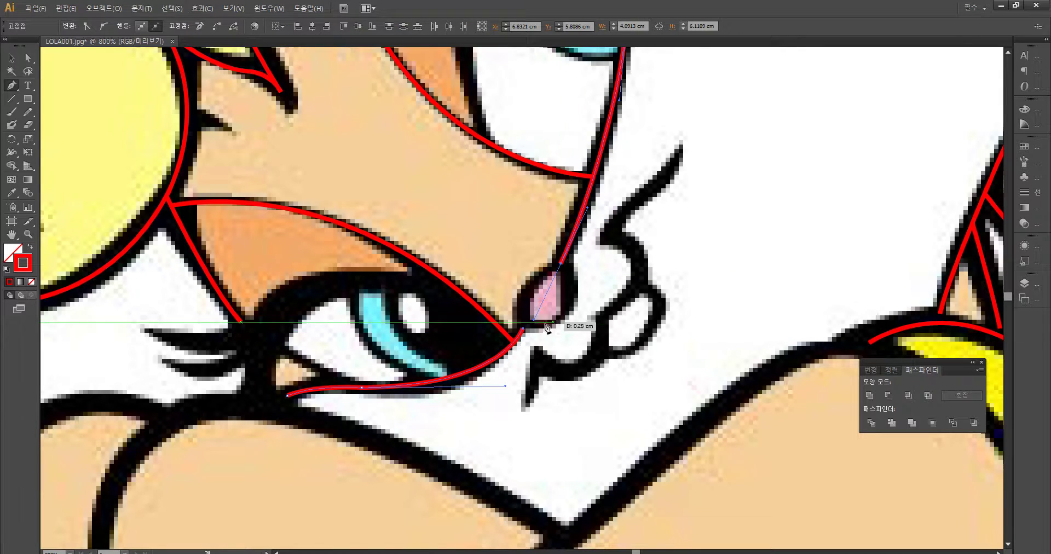
Step: Trace one side of the pink nose as a curve from the half-closed eye's inner corner to the lower end of the nose bridge line
click(563, 260)
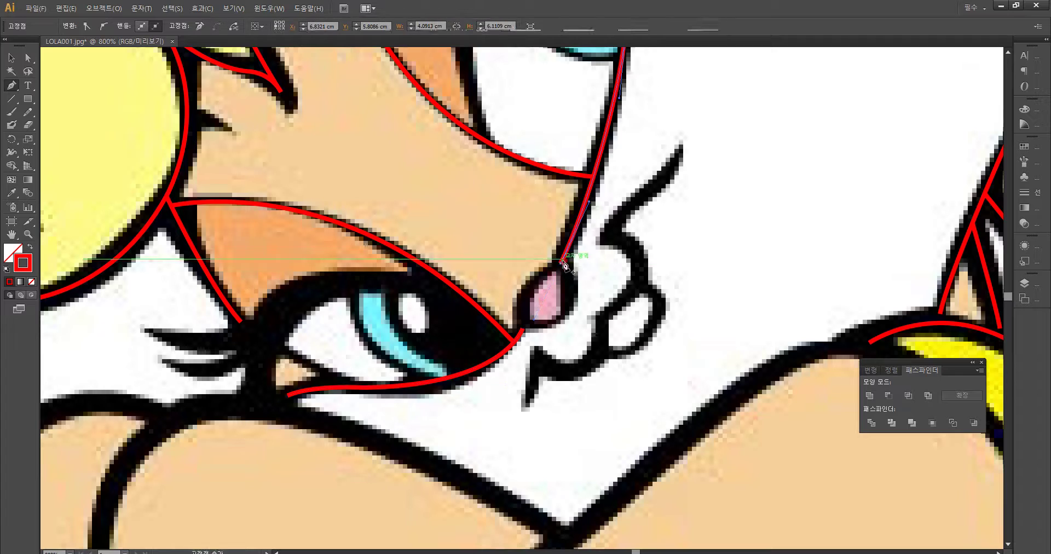
click(523, 329)
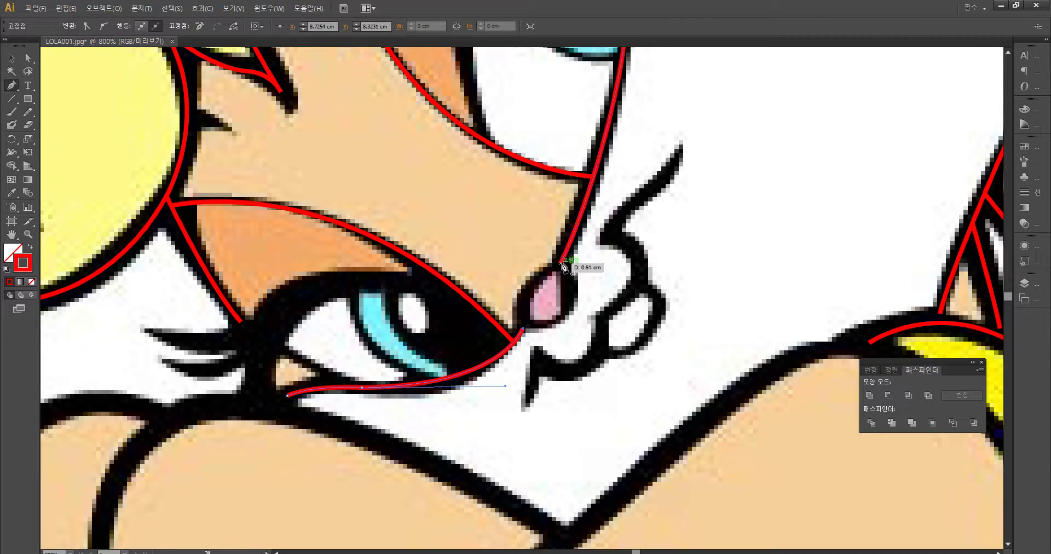
drag(609, 255, 607, 250)
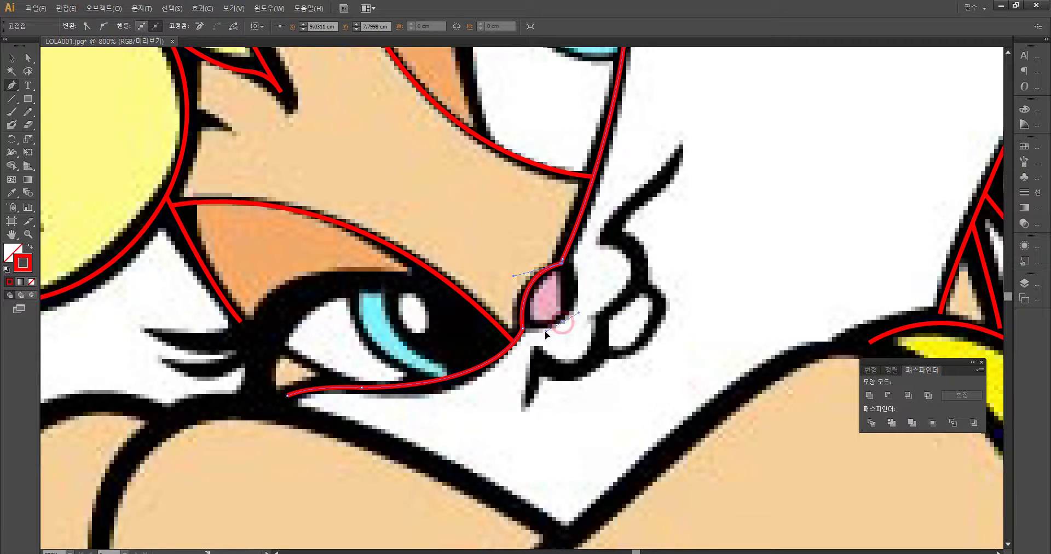
key(ctrl)
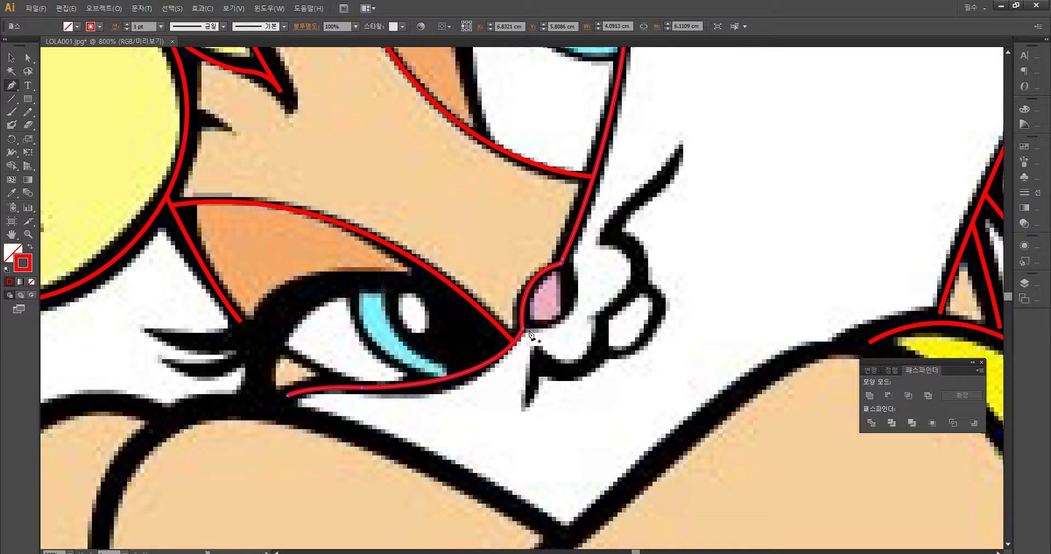
Step: Trace the nose's opposite side as a curve from the eye corner up to the bridge line, completing the nose outline, and deselect it
ctrl+click(558, 346)
click(524, 331)
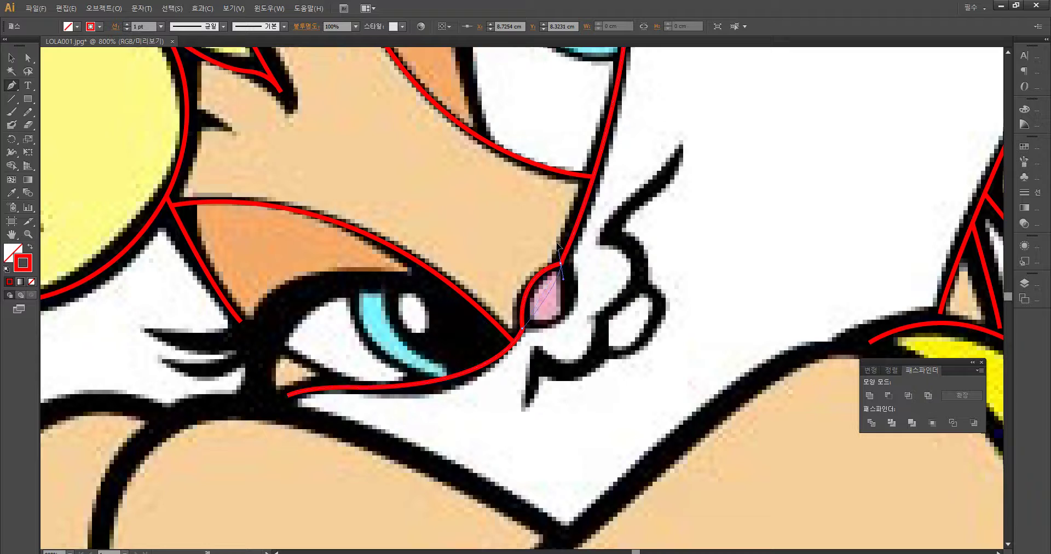
mouse_move(522, 201)
mouse_down()
mouse_move(541, 204)
mouse_move(535, 187)
mouse_up()
click(561, 264)
drag(562, 259, 539, 185)
ctrl+click(724, 254)
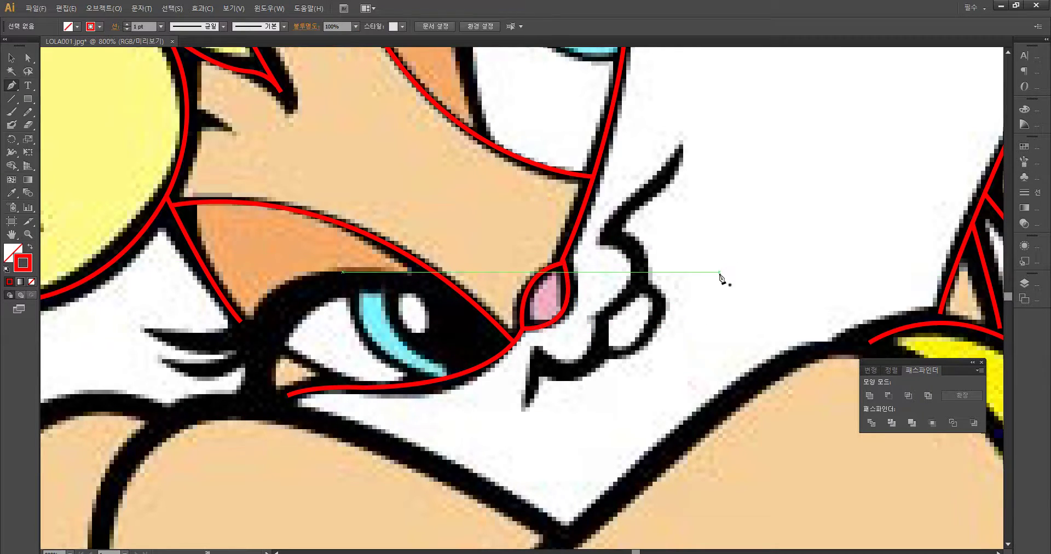
Step: Extend the front neck line down to meet the top edge of the yellow shirt
key(ctrl+minus)
key(ctrl+minus)
key(ctrl+minus)
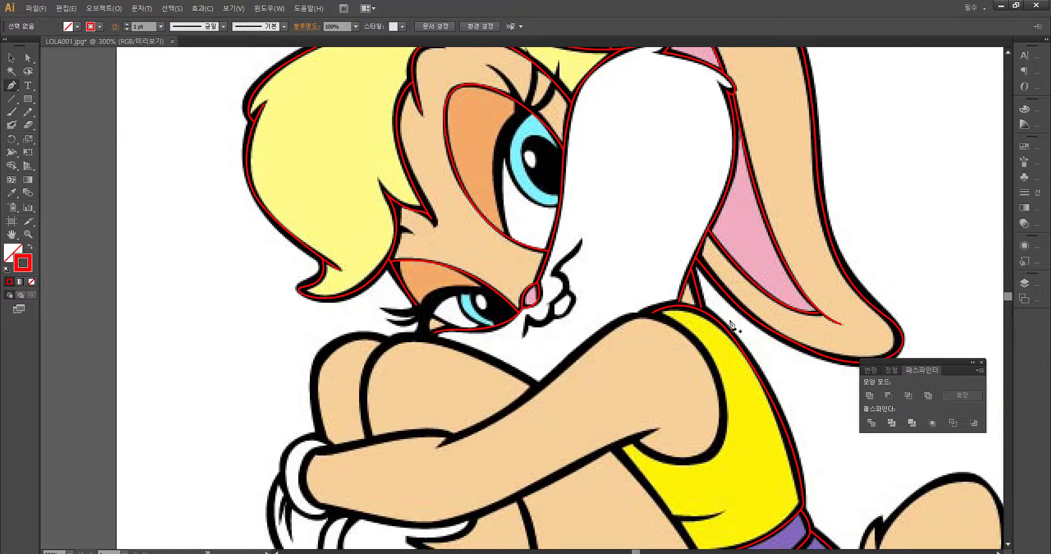
key(space)
drag(599, 390, 385, 124)
drag(563, 356, 753, 251)
drag(700, 293, 752, 355)
drag(707, 305, 523, 477)
key(ctrl+plus)
key(ctrl+plus)
key(space)
drag(682, 338, 525, 347)
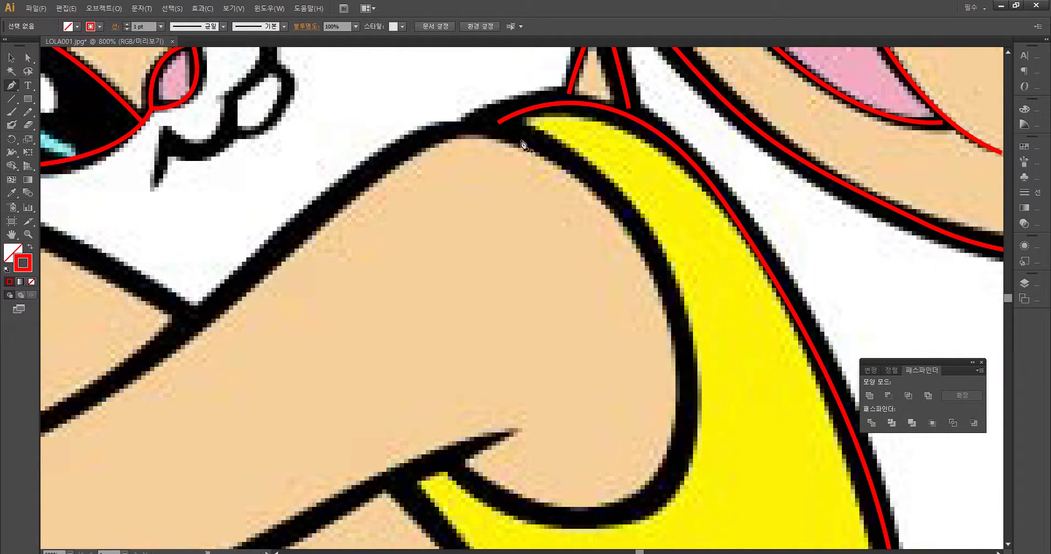
drag(570, 96, 565, 108)
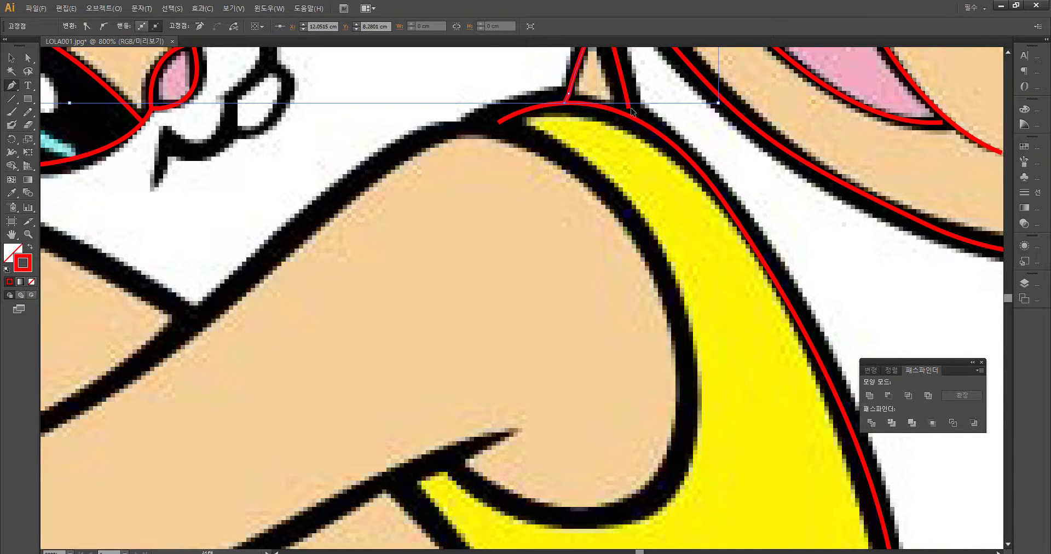
click(567, 103)
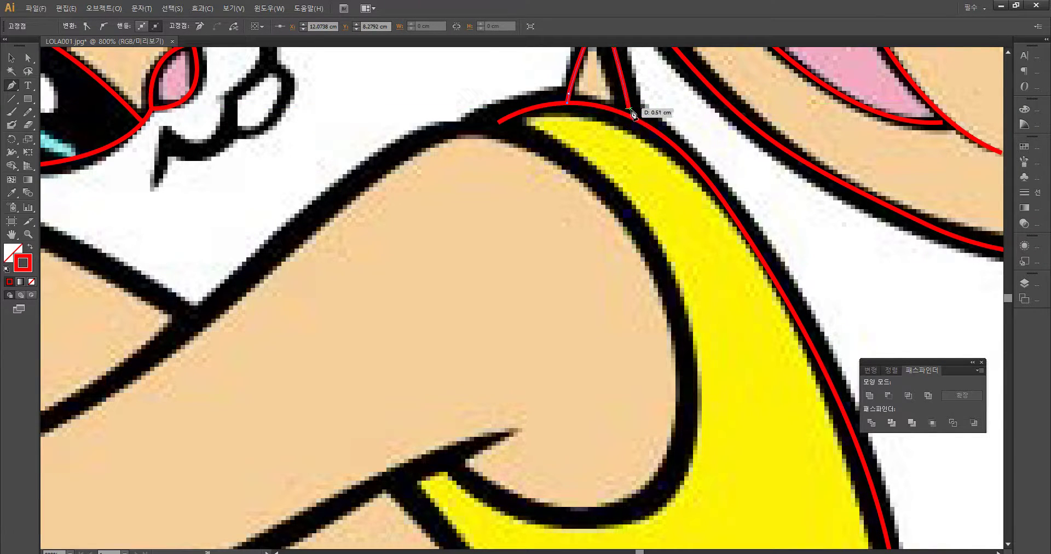
Step: Extend the back neck line down to meet the top edge of the yellow shirt
drag(632, 114, 632, 113)
key(ctrl+z)
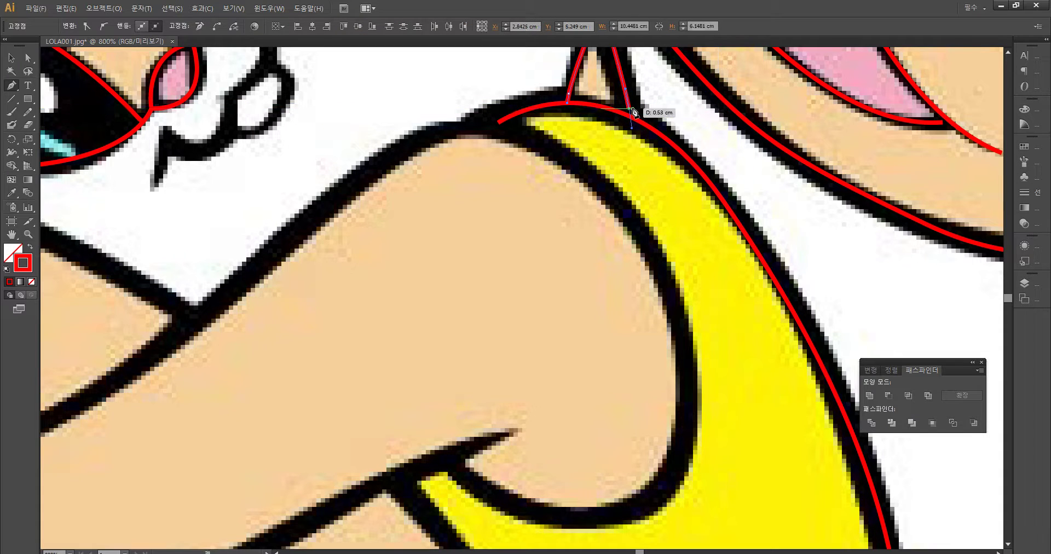
ctrl+click(666, 114)
drag(631, 111, 634, 124)
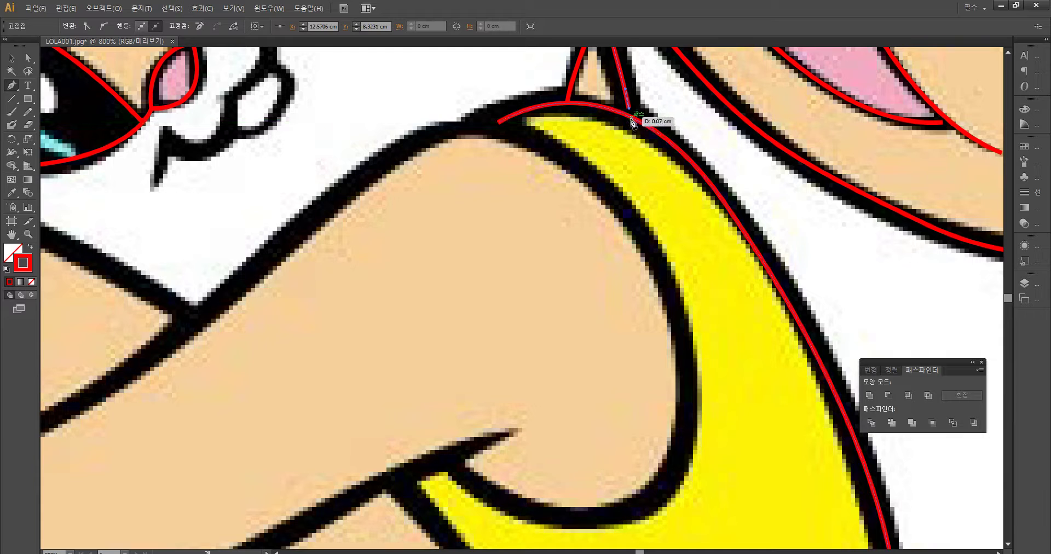
key(ctrl+z)
click(629, 118)
key(space)
drag(620, 192, 554, 353)
drag(564, 310, 570, 279)
key(space)
drag(529, 333, 569, 257)
drag(491, 207, 473, 208)
click(472, 205)
key(ctrl+z)
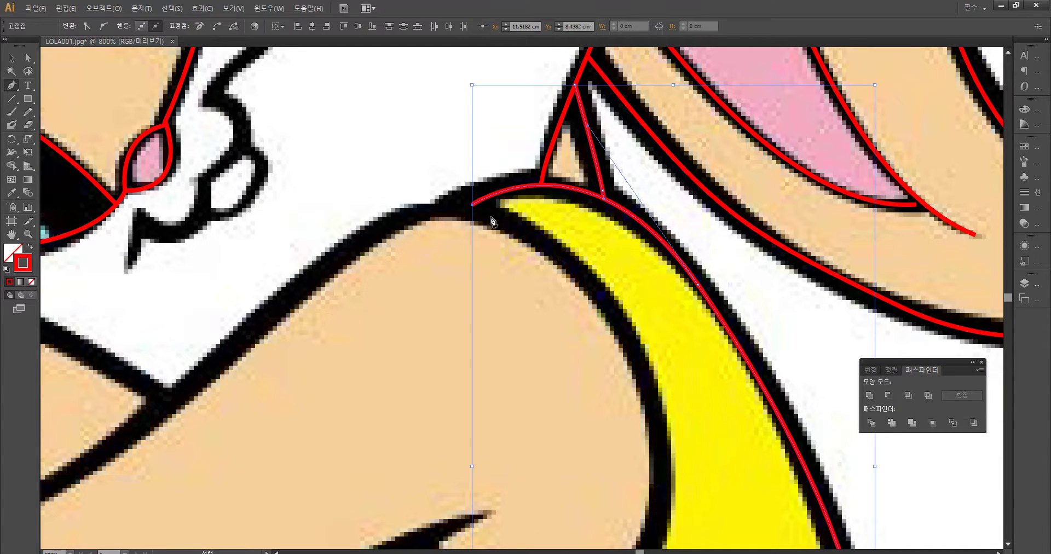
ctrl+click(475, 211)
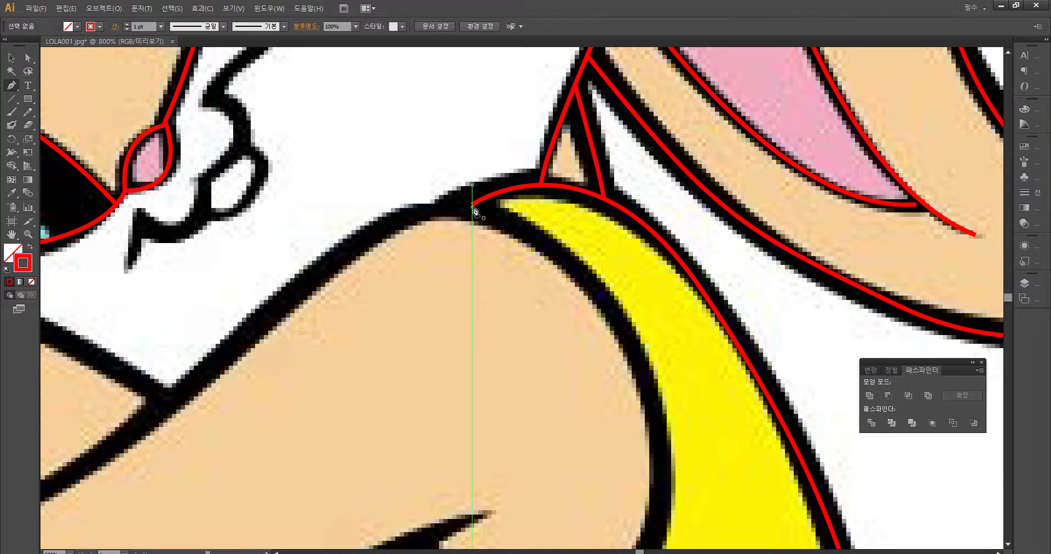
Step: Continue the yellow shirt's outline from its shoulder end with a curve down the armhole along the back of the upper arm
click(474, 208)
mouse_move(572, 421)
mouse_down()
mouse_move(458, 214)
mouse_move(482, 303)
mouse_up()
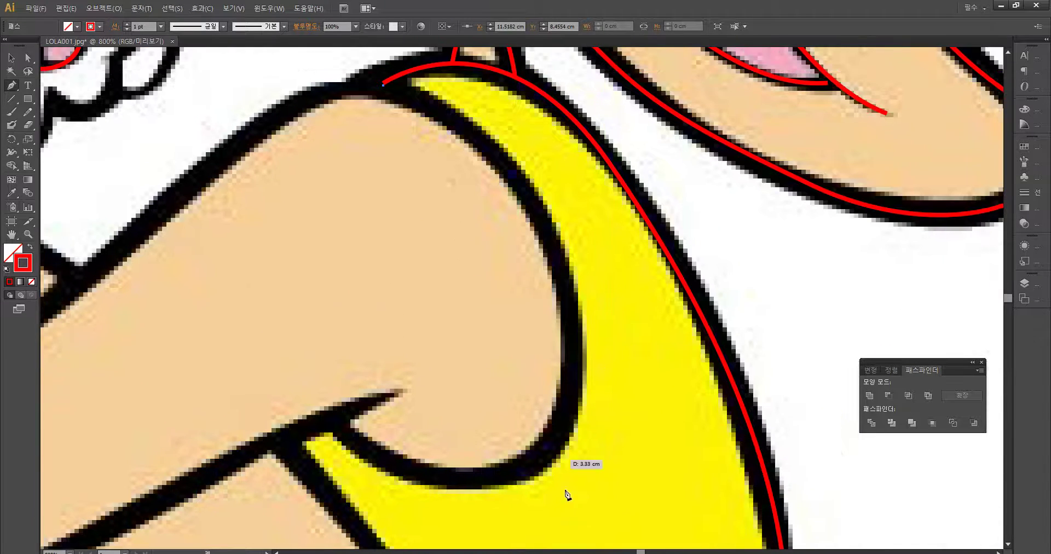
mouse_move(543, 462)
mouse_down()
mouse_move(405, 546)
mouse_move(441, 535)
mouse_move(450, 439)
mouse_up()
key(ctrl+minus)
key(ctrl+minus)
key(ctrl+minus)
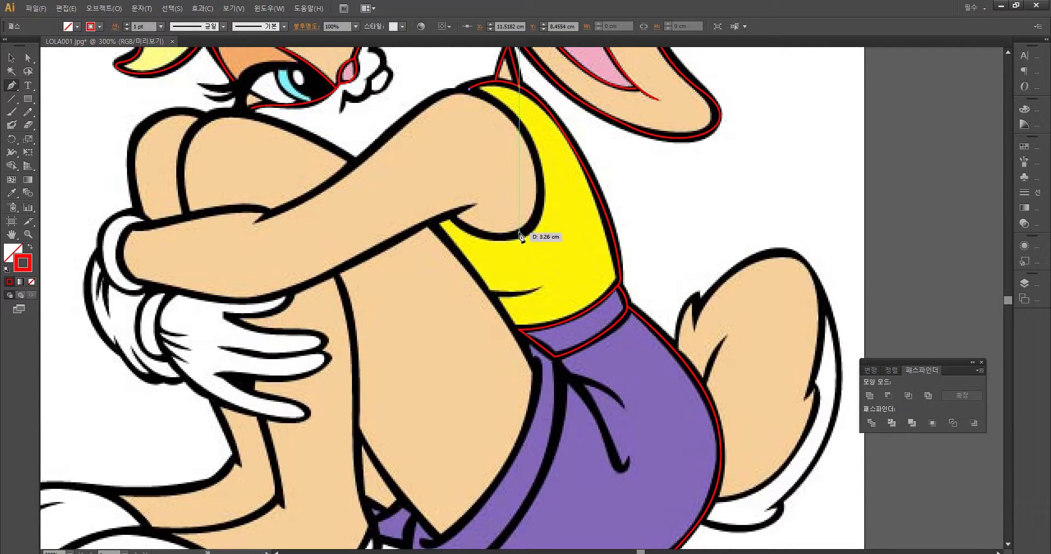
key(ctrl+plus)
key(ctrl+plus)
key(ctrl+plus)
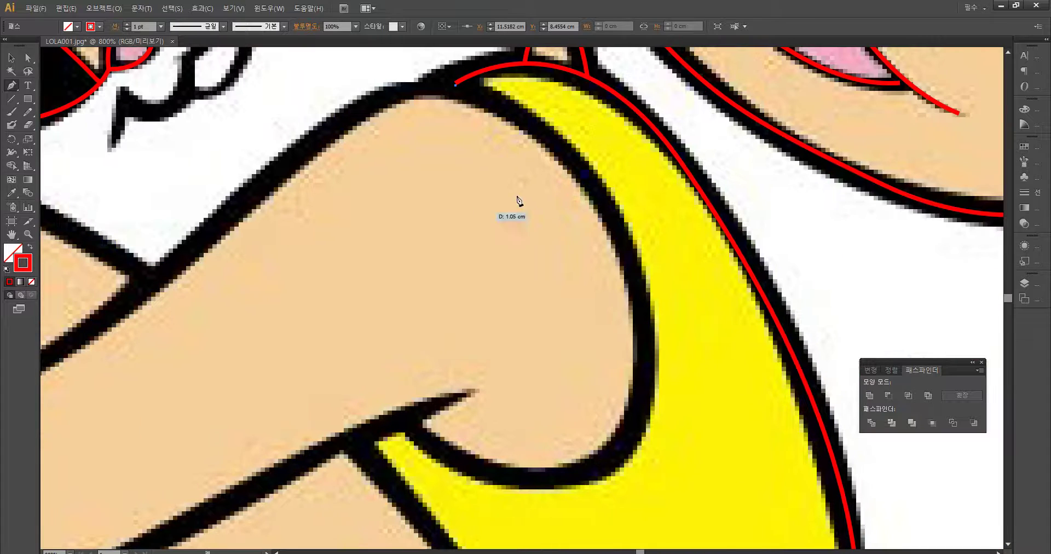
click(456, 83)
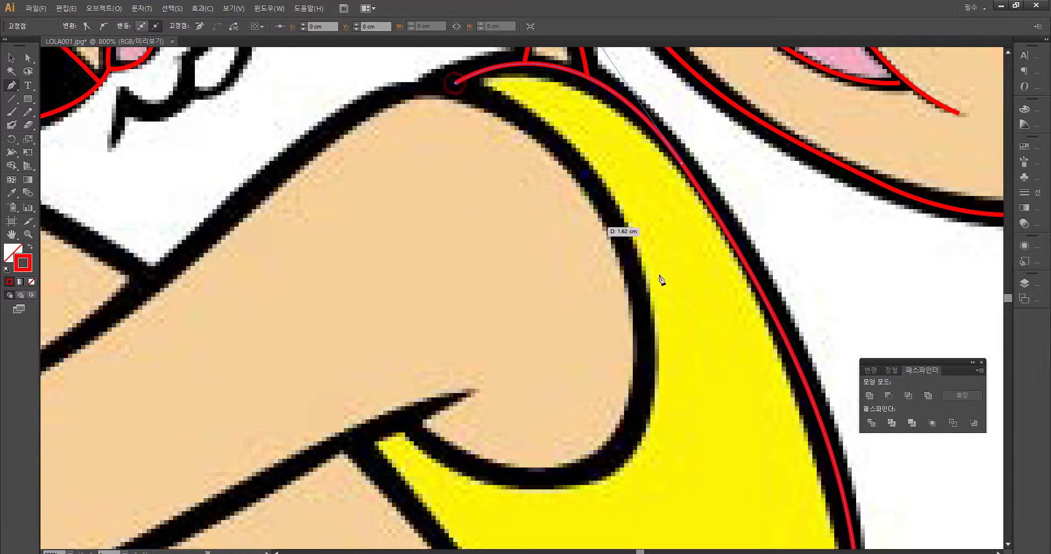
mouse_move(645, 381)
mouse_down()
mouse_move(631, 472)
mouse_move(606, 528)
mouse_move(615, 422)
mouse_move(615, 500)
mouse_up()
Step: Curve the armhole path around beneath the upper arm to where it meets the arm's lower outline, and deselect it
mouse_move(545, 308)
mouse_down()
mouse_move(523, 425)
mouse_move(542, 359)
mouse_up()
drag(461, 401, 454, 394)
key(ctrl+z)
mouse_move(412, 368)
mouse_down()
mouse_move(291, 341)
mouse_move(350, 281)
mouse_move(394, 333)
mouse_move(412, 398)
mouse_move(371, 378)
mouse_move(630, 320)
mouse_move(375, 332)
mouse_move(220, 281)
mouse_up()
key(ctrl+z)
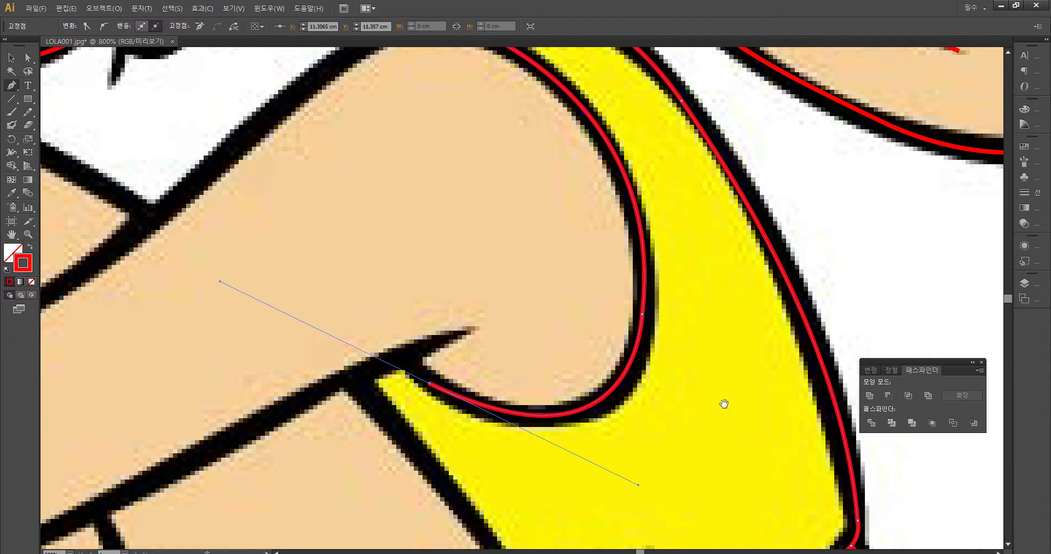
drag(723, 404, 889, 364)
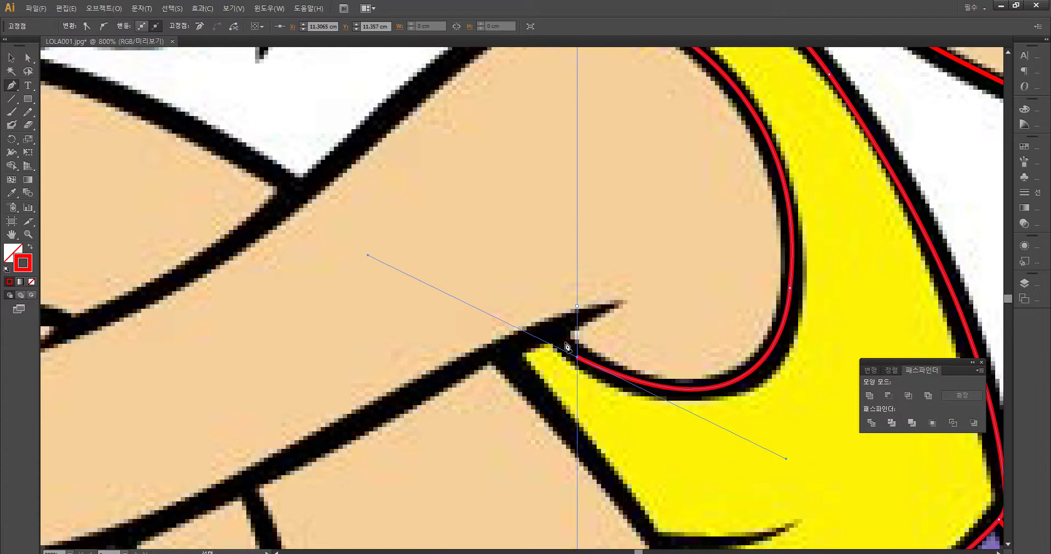
key(ctrl+z)
mouse_move(559, 343)
mouse_down()
mouse_move(472, 298)
mouse_move(415, 230)
mouse_move(333, 215)
mouse_move(354, 202)
mouse_up()
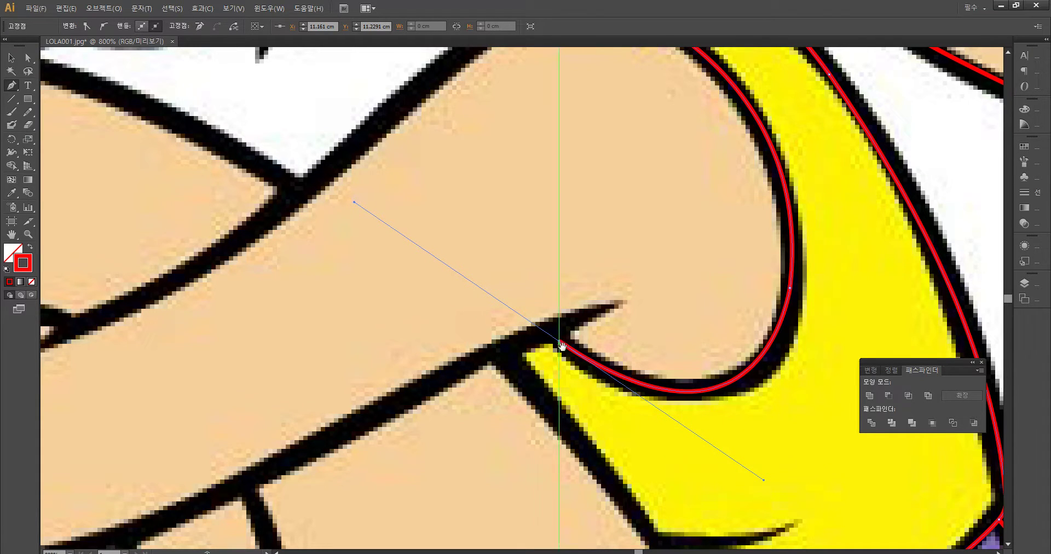
ctrl+click(597, 316)
Step: Trace the arm's lower outline as one curve from the armpit crease tip to the top of the inner leg line, and deselect it
click(613, 306)
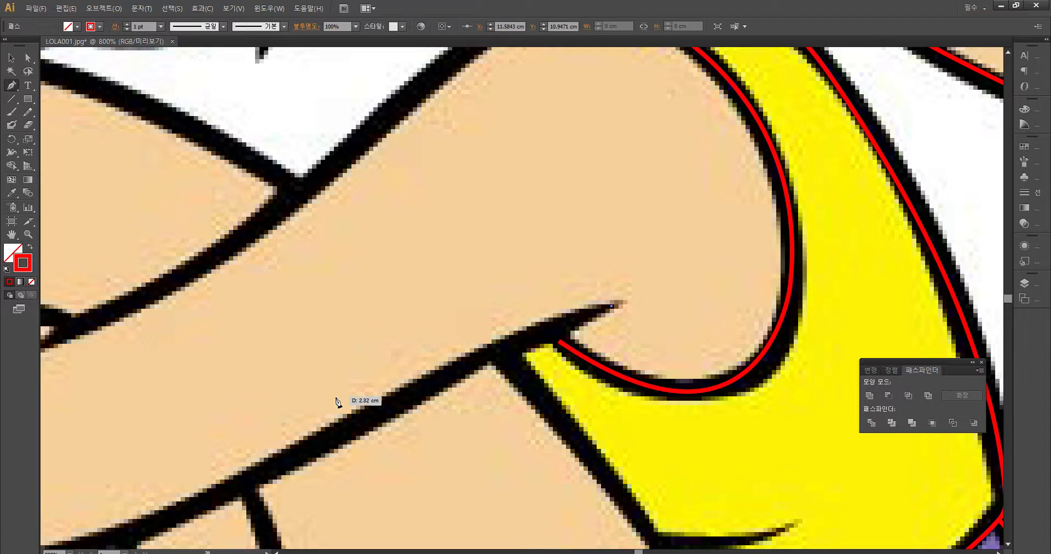
mouse_move(255, 479)
mouse_down()
mouse_move(137, 548)
mouse_move(155, 502)
mouse_move(81, 401)
mouse_up()
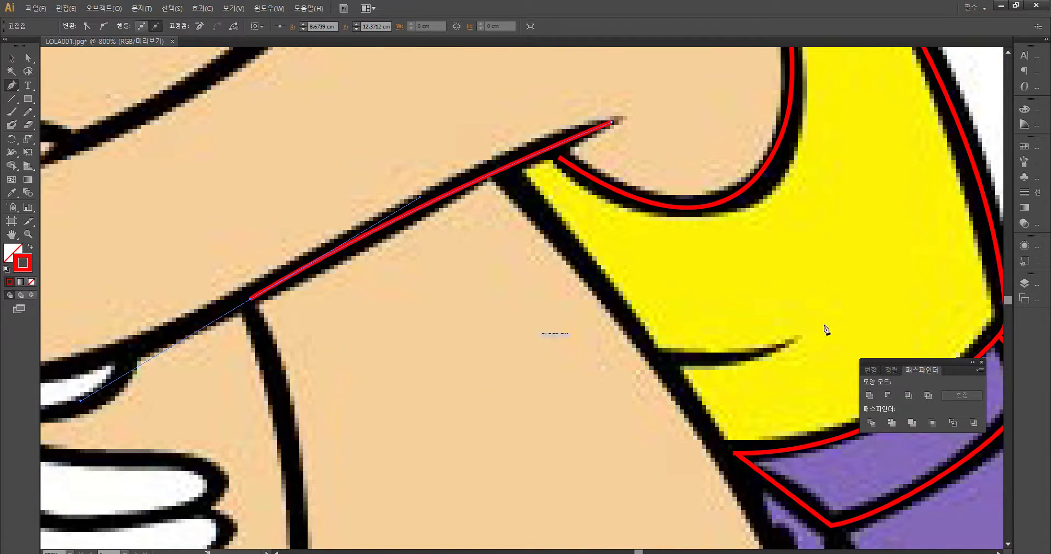
ctrl+click(587, 240)
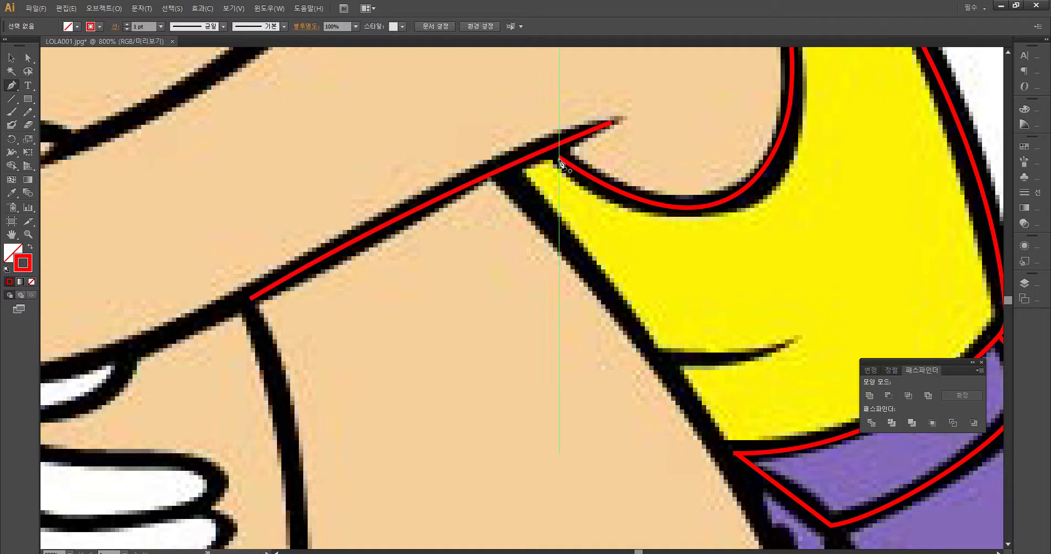
Step: Extend the end of the armhole path to meet the arm's lower outline, and deselect it
ctrl+click(560, 161)
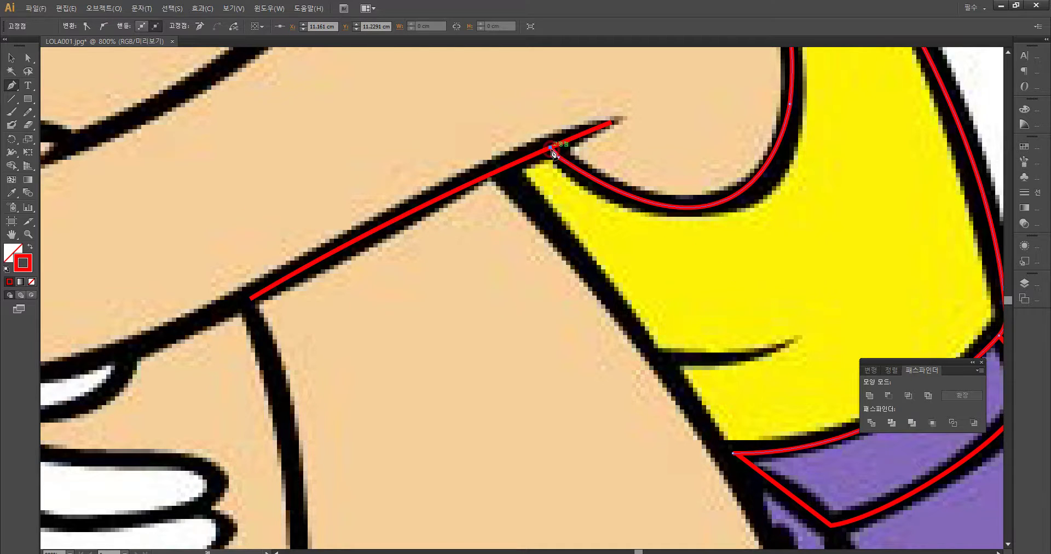
key(ctrl+z)
click(550, 148)
ctrl+click(555, 223)
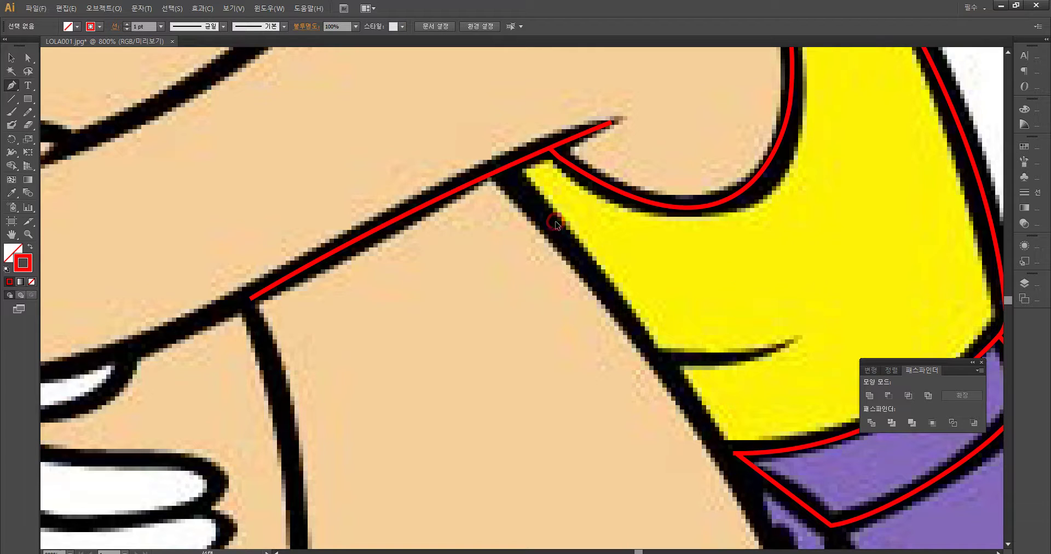
Step: Trace the yellow shirt's front edge as one curve from the arm's lower outline to the waistband's front corner, and deselect it
click(506, 169)
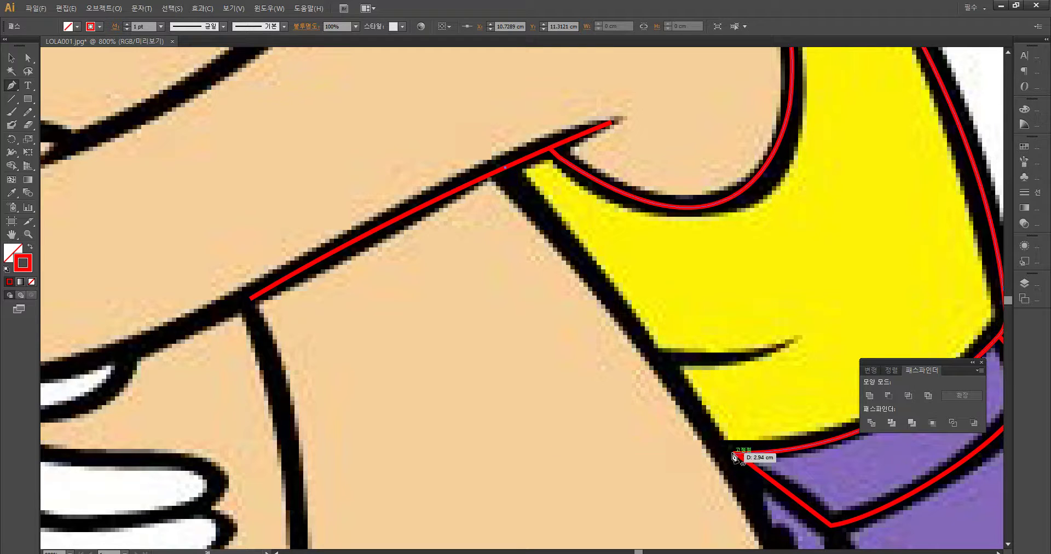
drag(727, 457, 724, 453)
click(750, 504)
drag(750, 505, 708, 477)
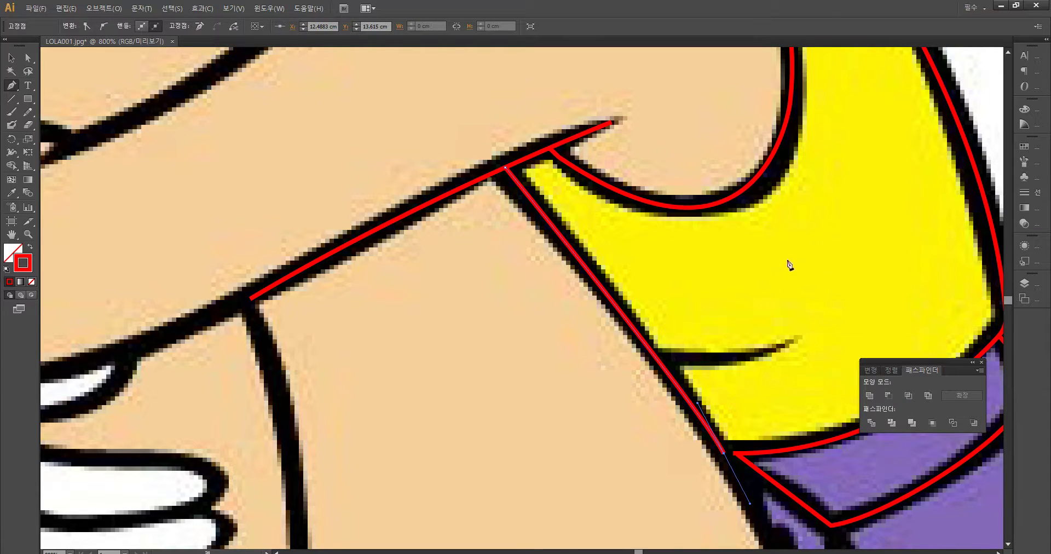
drag(740, 283, 658, 207)
ctrl+click(602, 265)
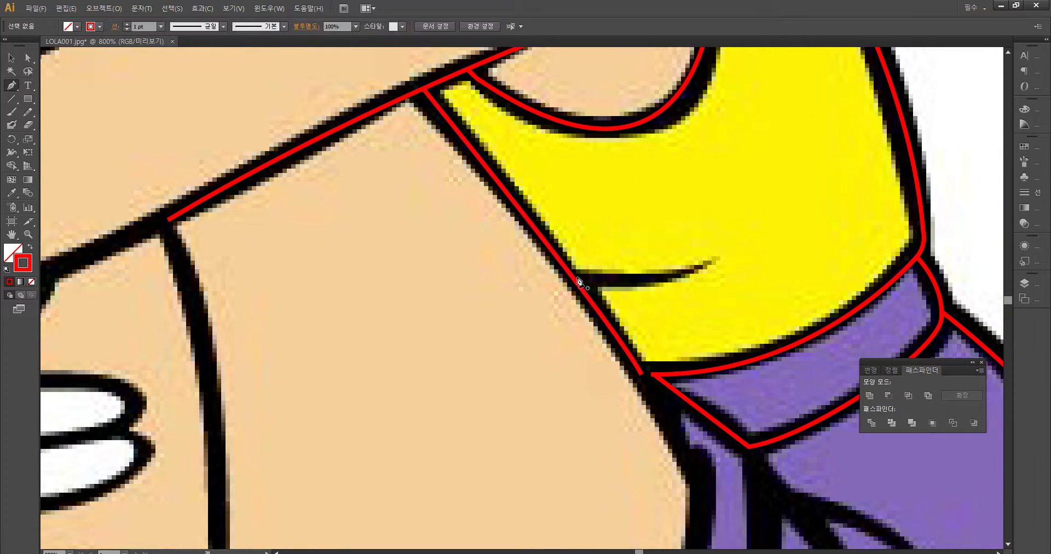
Step: Trace the short crease on the yellow shirt as a curve from the front edge to its tapered tip, and deselect it
click(575, 279)
click(711, 262)
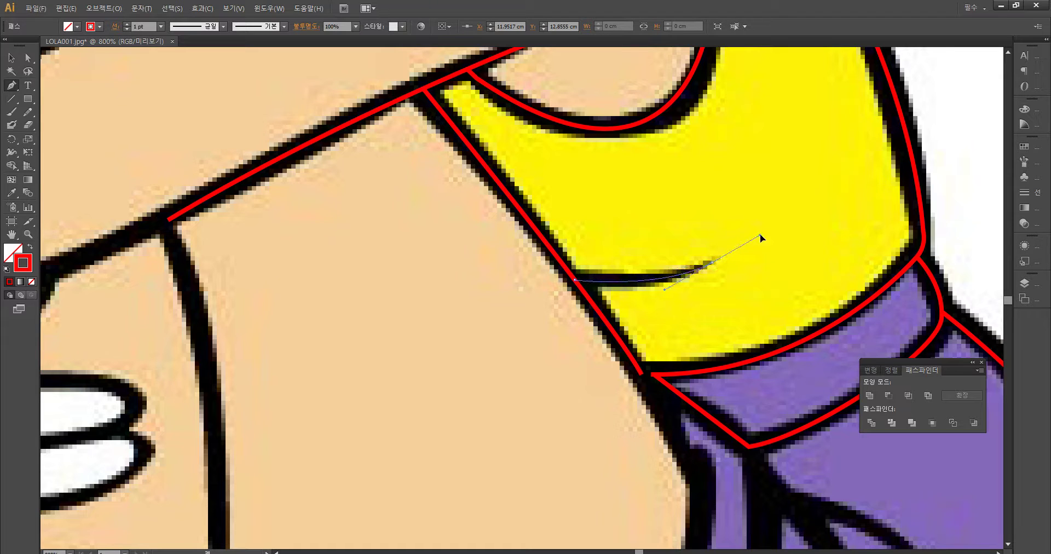
drag(760, 235, 760, 235)
drag(710, 316, 665, 210)
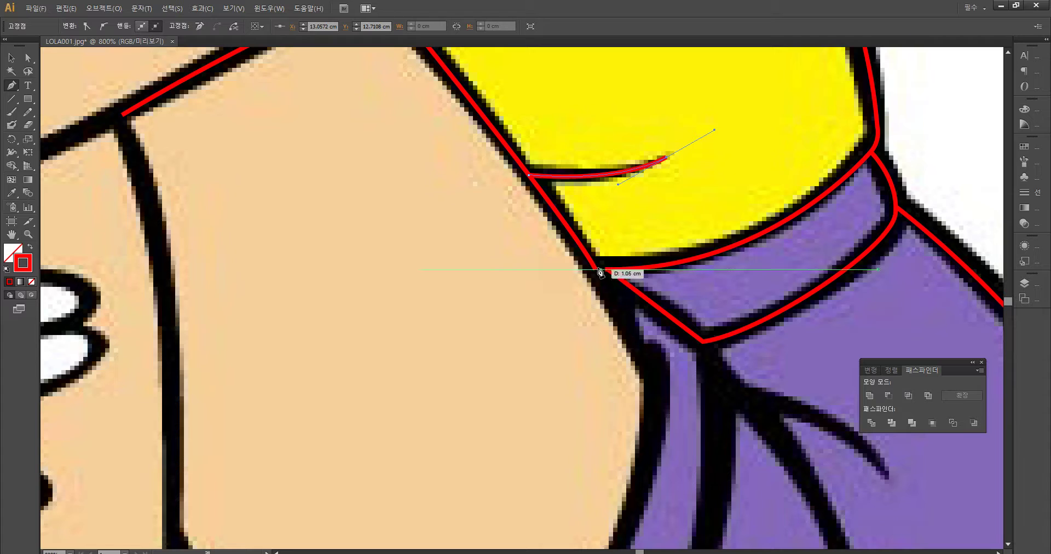
drag(597, 269, 637, 323)
key(ctrl+z)
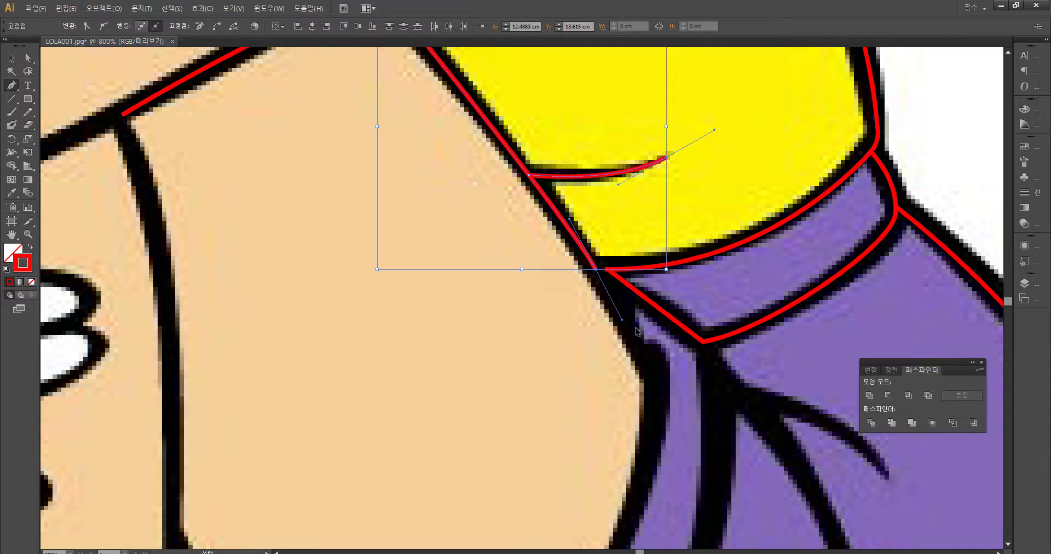
ctrl+click(609, 303)
Step: Continue the shirt's front edge path from the waistband corner, curving down between the thigh and the purple shorts
click(596, 269)
mouse_move(665, 383)
mouse_down()
mouse_move(652, 449)
mouse_move(598, 539)
mouse_move(605, 522)
mouse_move(627, 526)
mouse_move(648, 399)
mouse_move(616, 291)
mouse_move(658, 393)
mouse_up()
key(ctrl+z)
key(ctrl+z)
drag(652, 462, 649, 493)
key(ctrl)
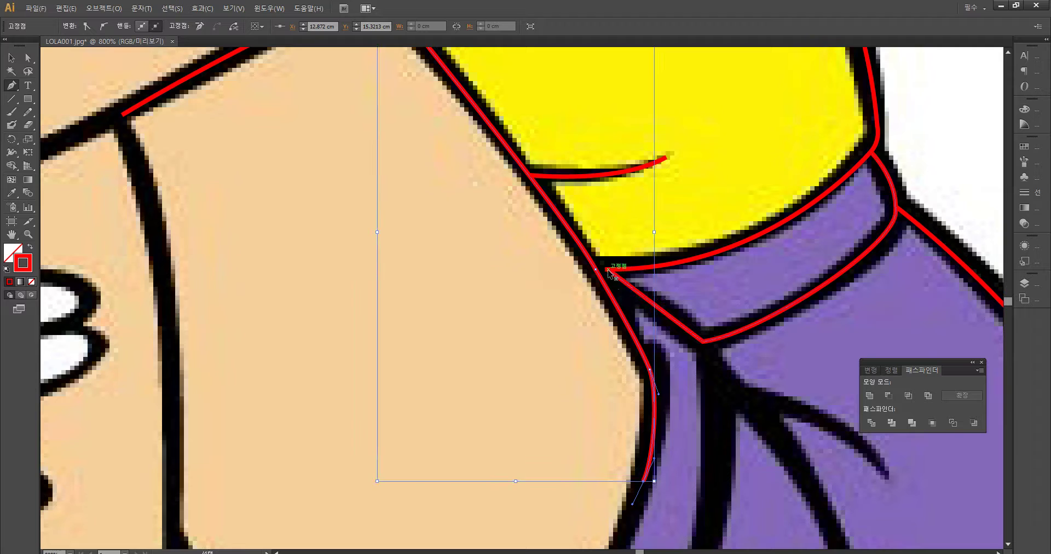
key(ctrl)
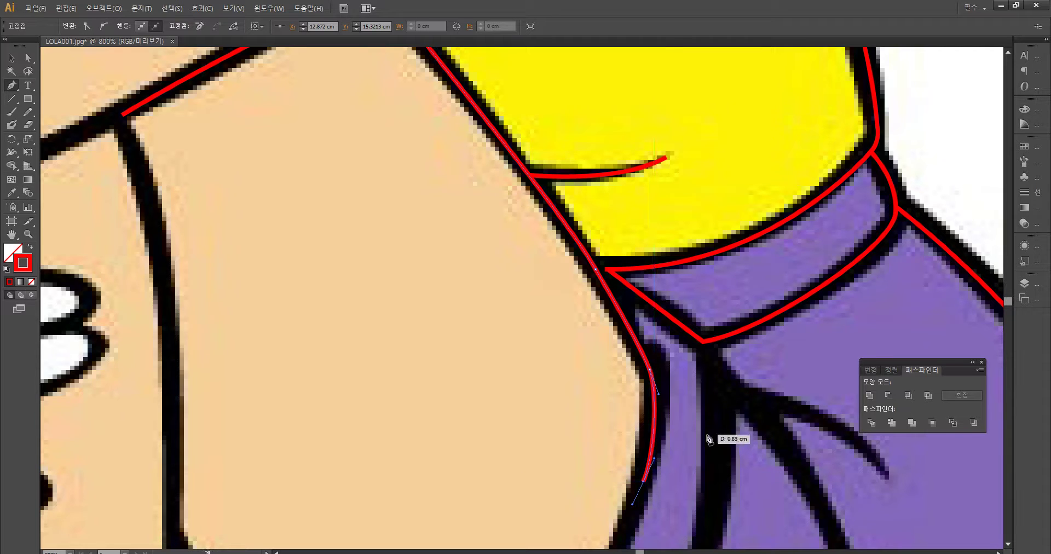
key(ctrl+z)
key(space)
drag(394, 426, 335, 173)
drag(506, 395, 421, 514)
scroll(423, 521, down, 4)
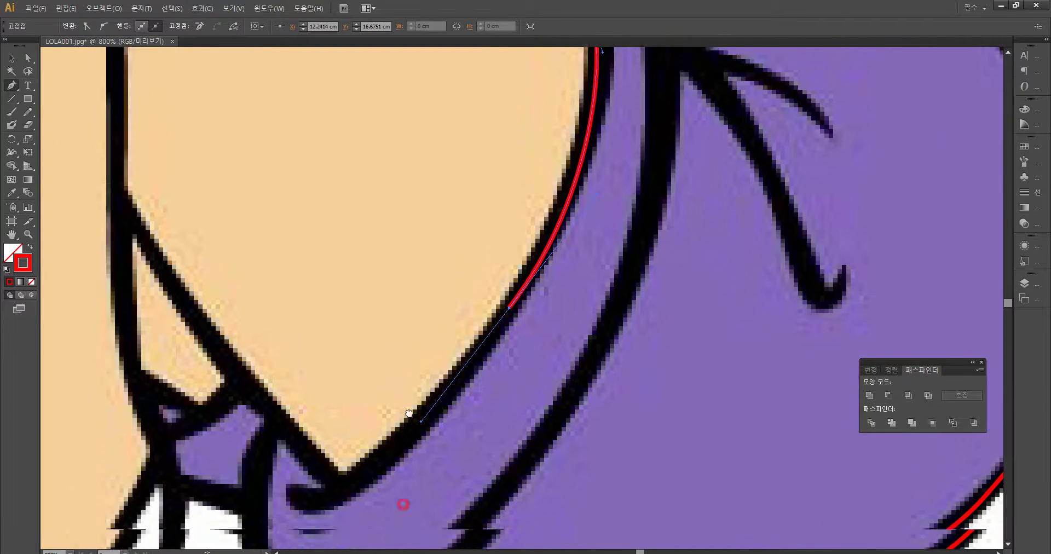
Step: Extend the thigh path down to the corner where the thigh lines meet and curve it around to the hooked end
click(348, 473)
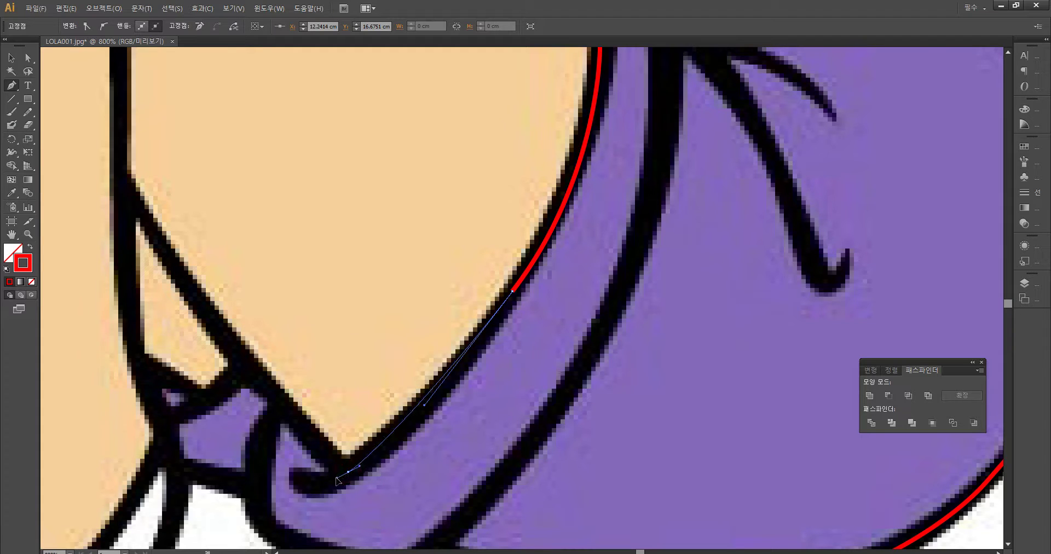
drag(318, 490, 317, 489)
click(306, 484)
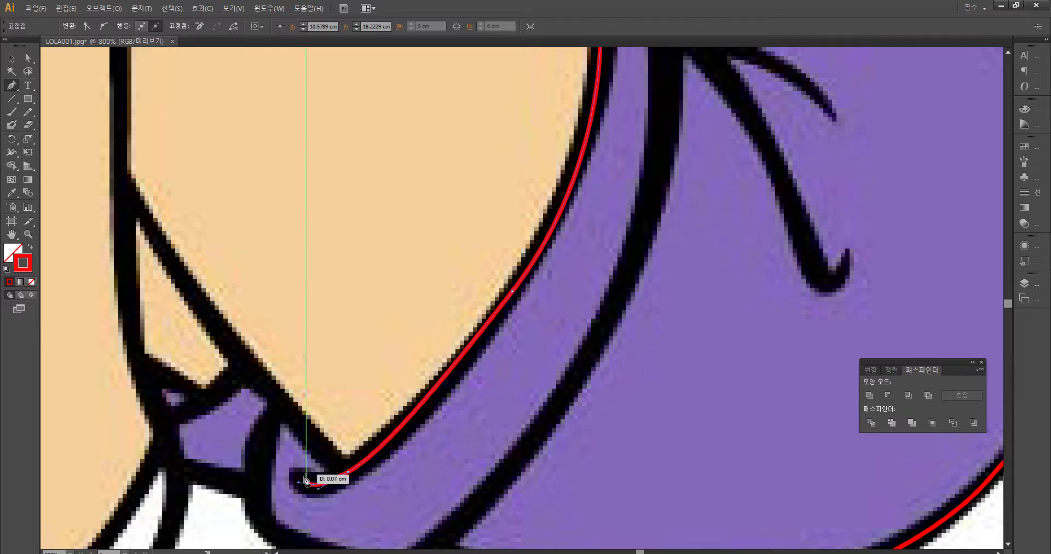
key(ctrl+z)
key(ctrl+z)
click(65, 8)
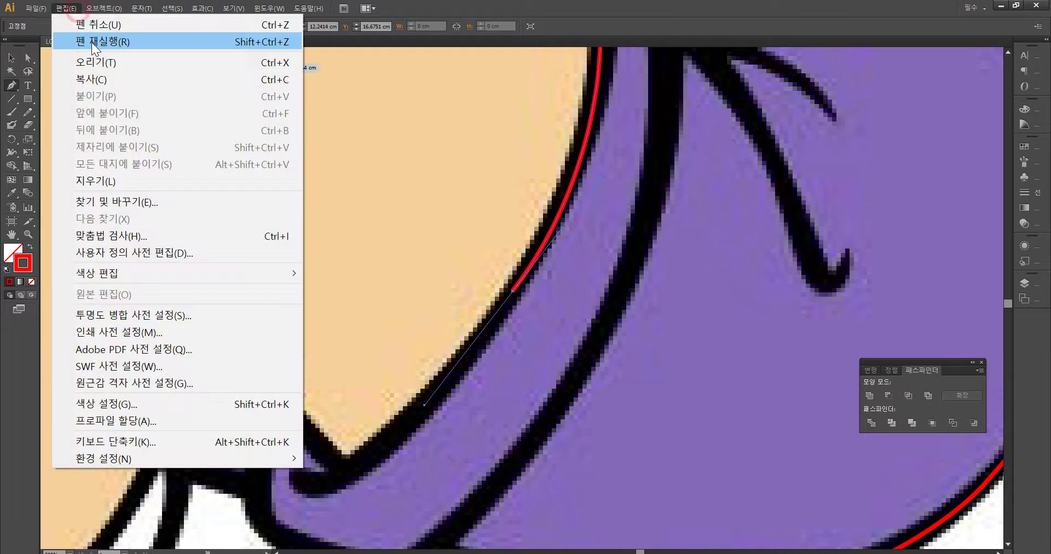
click(90, 41)
click(295, 482)
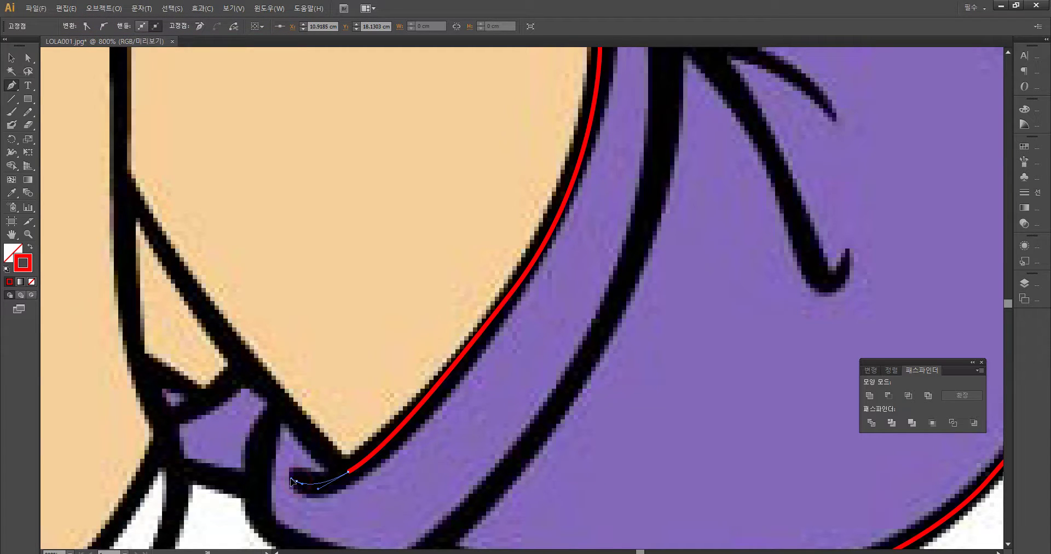
drag(288, 481, 290, 480)
Step: Deselect the thigh path and extend the shirt's hem line at the waistband to meet the front edge
drag(413, 322, 344, 481)
drag(430, 269, 420, 361)
drag(401, 269, 416, 371)
drag(432, 329, 432, 335)
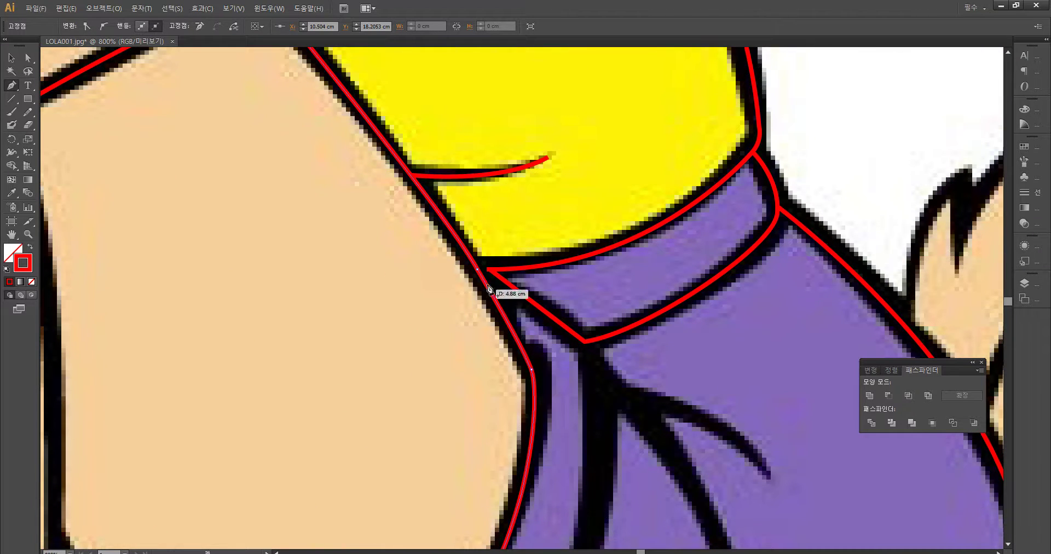
ctrl+click(457, 280)
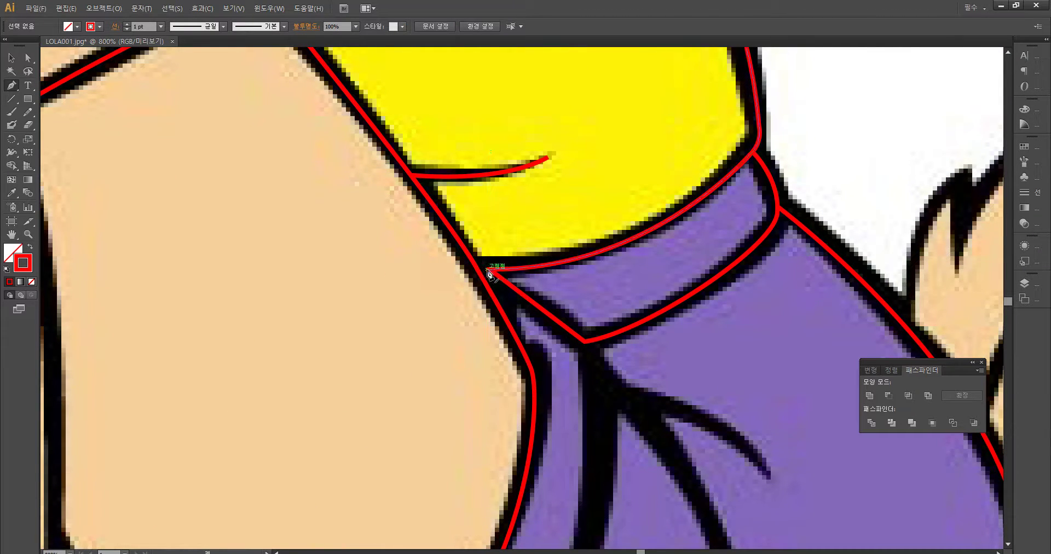
click(488, 271)
click(479, 269)
Step: Deselect the hem path and start a new path at the waistband's lower tip above the drawstring
drag(456, 346, 233, 263)
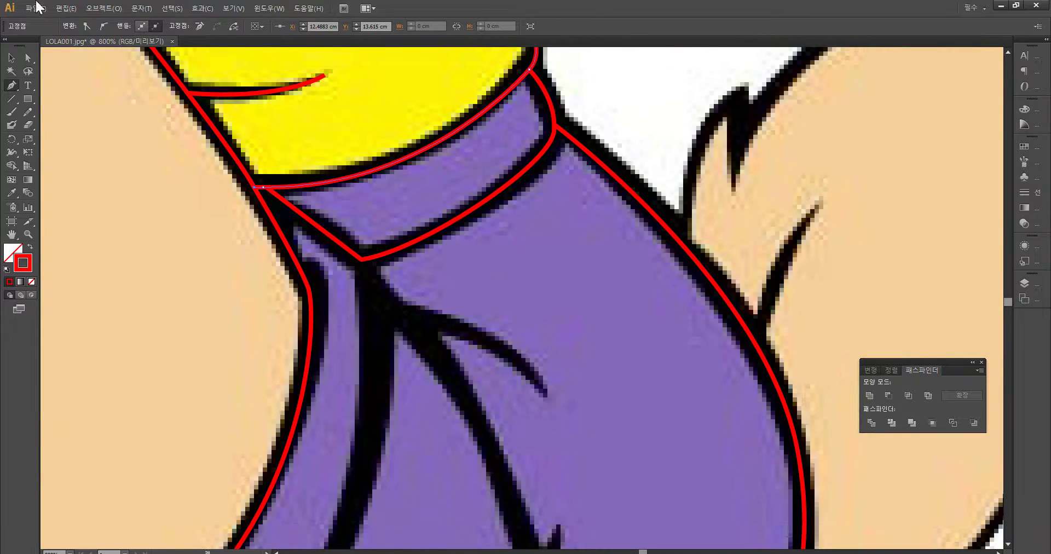
drag(591, 517, 439, 414)
click(302, 179)
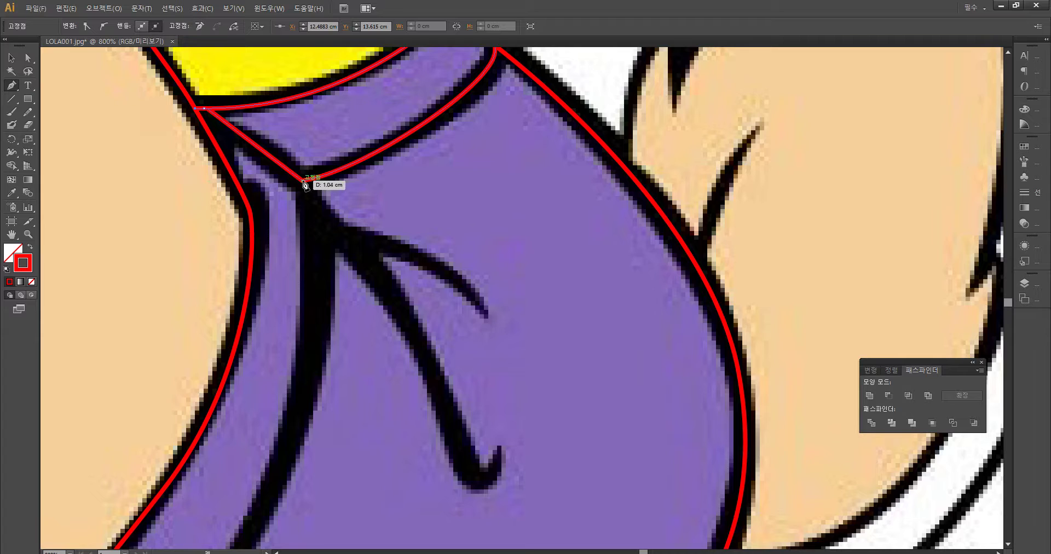
ctrl+click(325, 229)
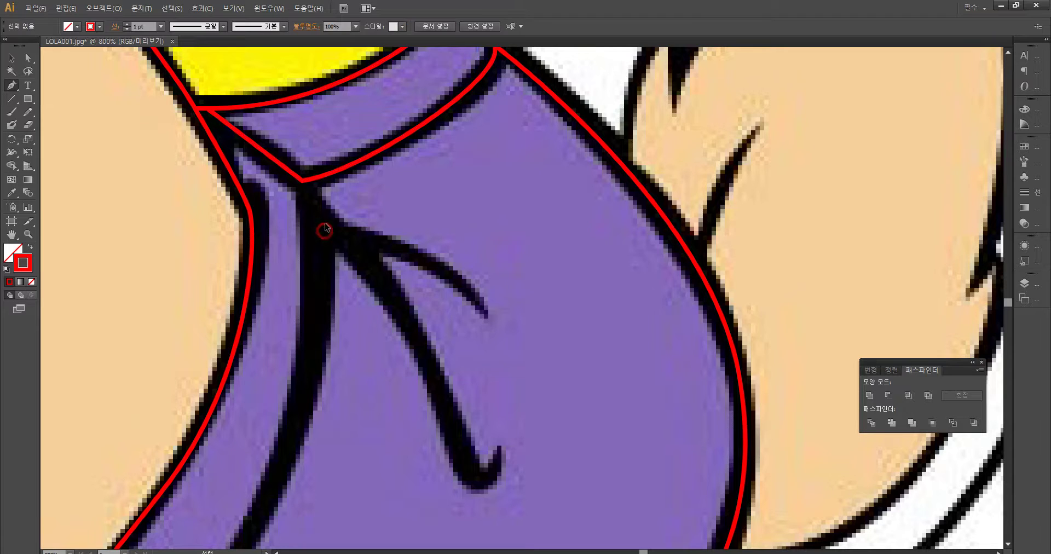
click(302, 181)
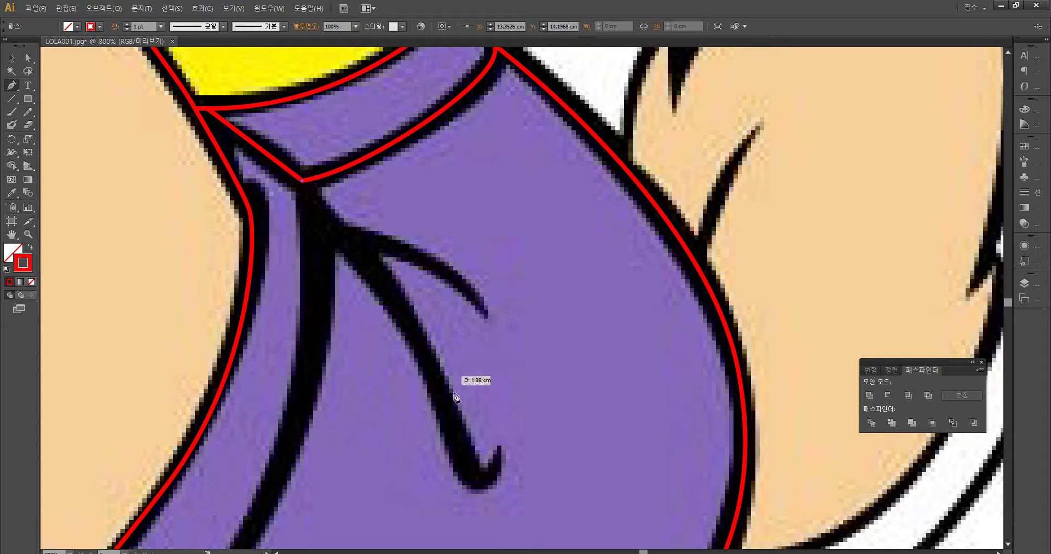
drag(477, 472, 502, 549)
key(ctrl+z)
drag(460, 306, 495, 461)
scroll(383, 384, up, 3)
key(ctrl+z)
drag(462, 373, 503, 527)
key(ctrl+z)
click(475, 399)
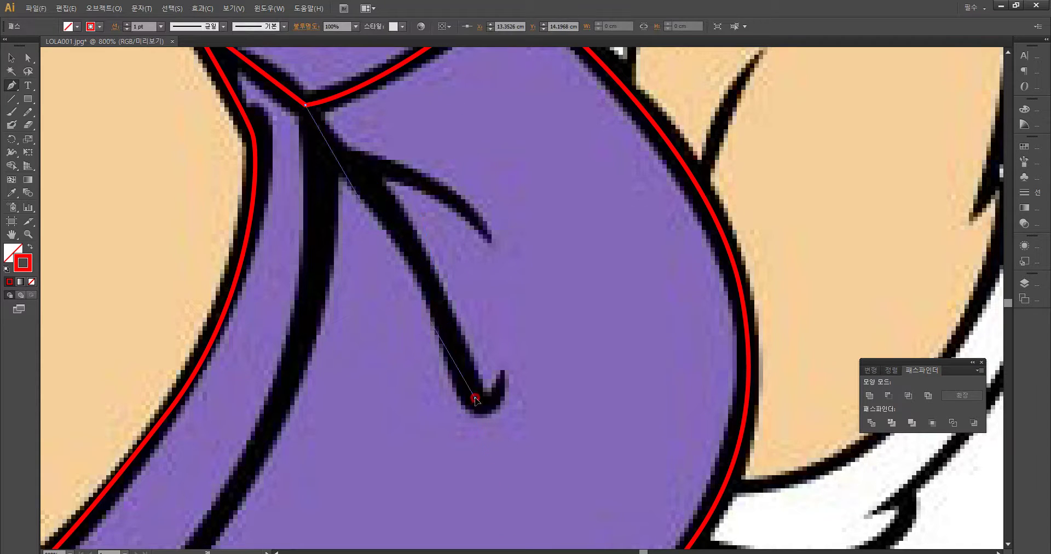
key(ctrl+z)
click(305, 106)
key(ctrl+z)
click(305, 310)
key(ctrl+z)
Step: Trace the purple shorts' side seam as one curve from the waistband's lower tip to the bottom of the leg opening, and deselect it
drag(281, 442, 330, 334)
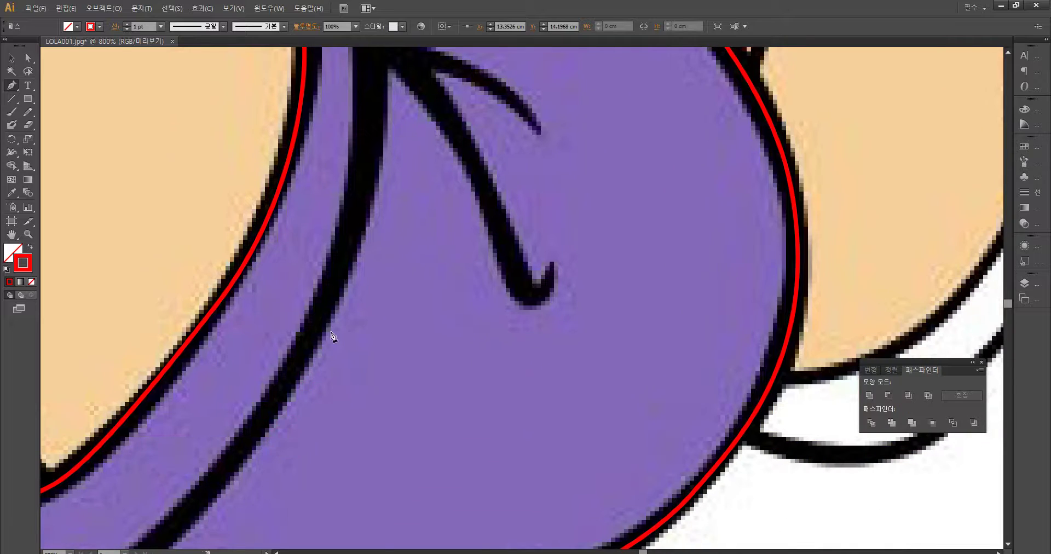
key(ctrl+minus)
key(ctrl+minus)
key(ctrl+minus)
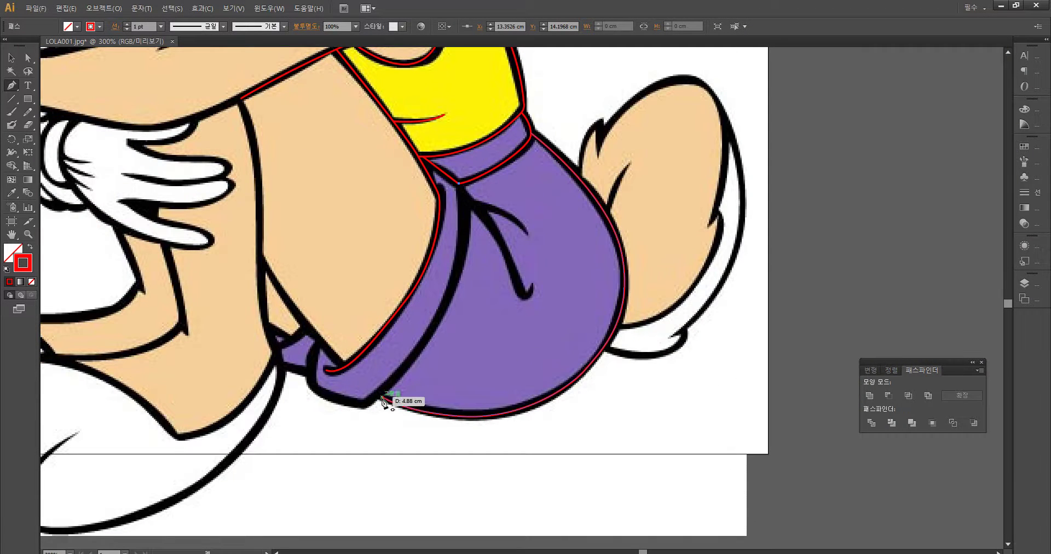
drag(304, 439, 238, 504)
drag(494, 317, 455, 384)
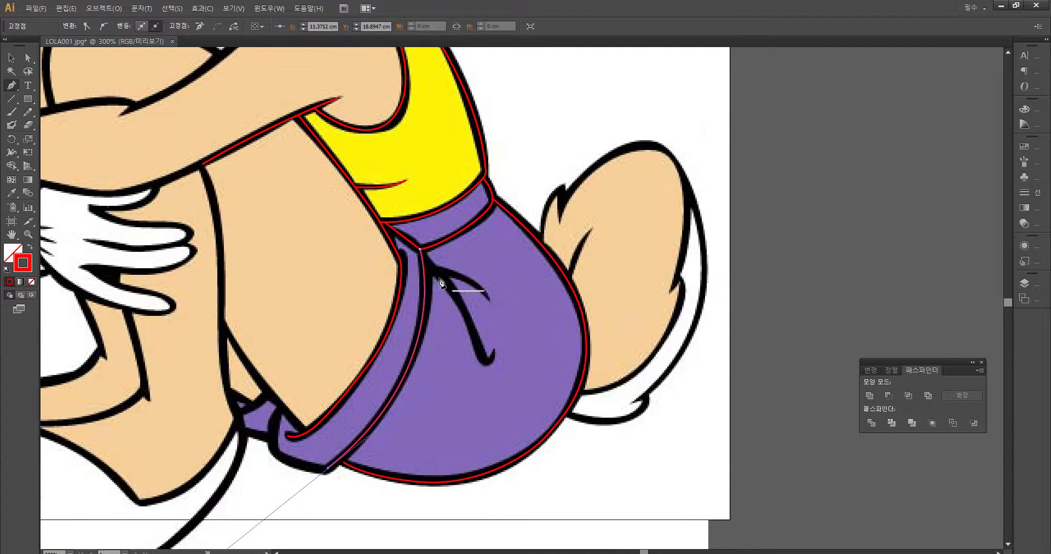
key(ctrl+plus)
key(ctrl+plus)
key(ctrl+plus)
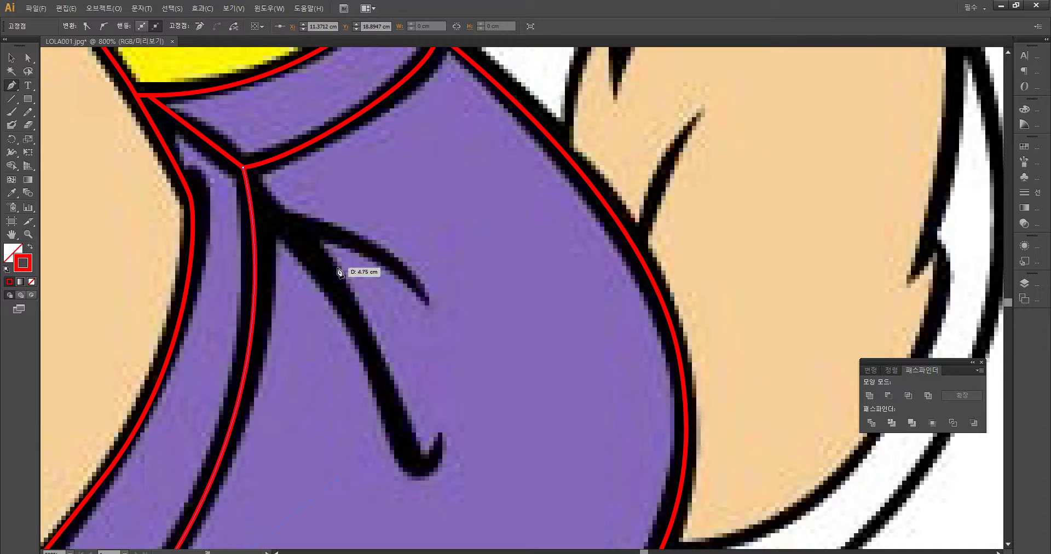
ctrl+click(329, 214)
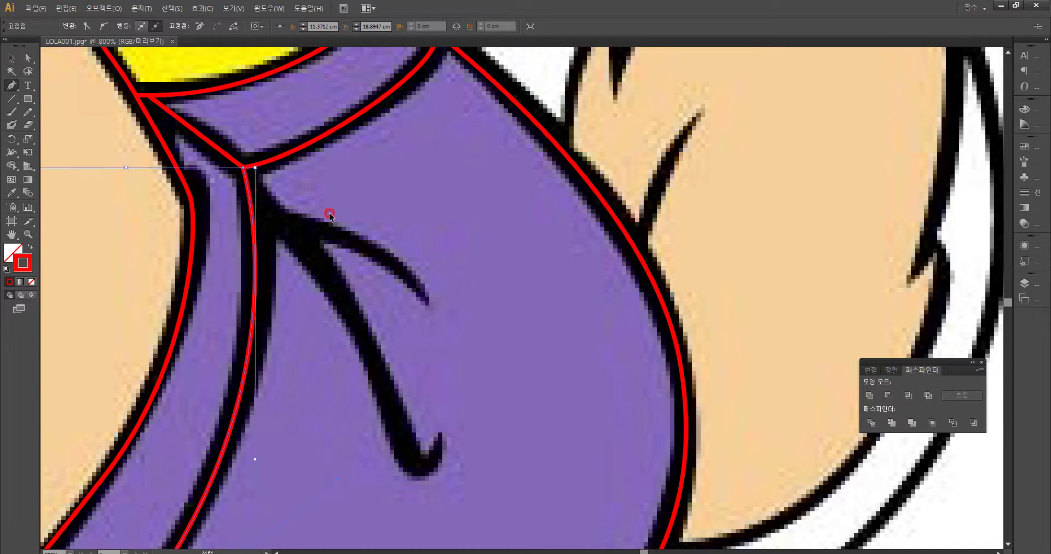
click(243, 170)
click(419, 464)
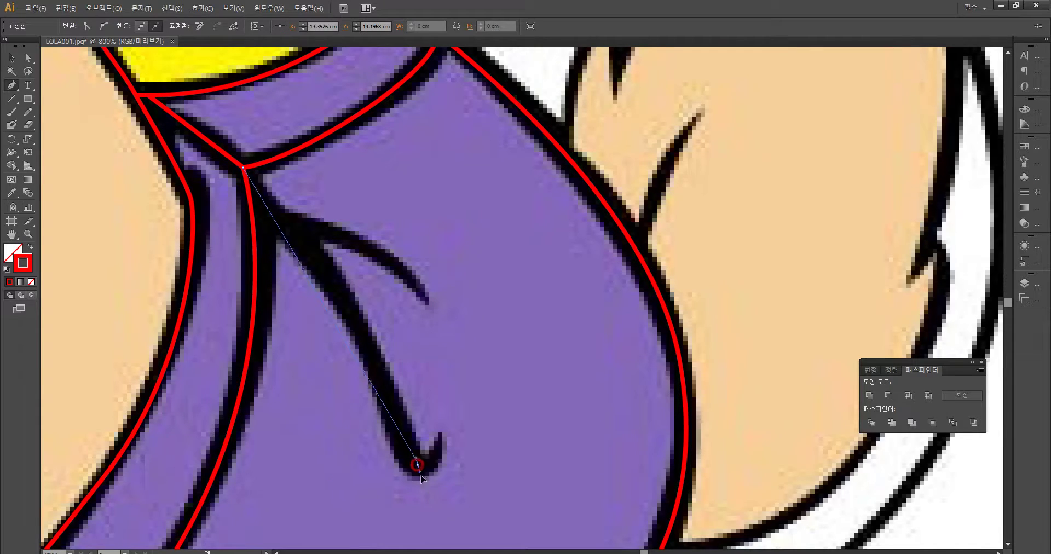
scroll(444, 467, down, 3)
drag(444, 467, 449, 440)
drag(347, 372, 348, 473)
key(ctrl+z)
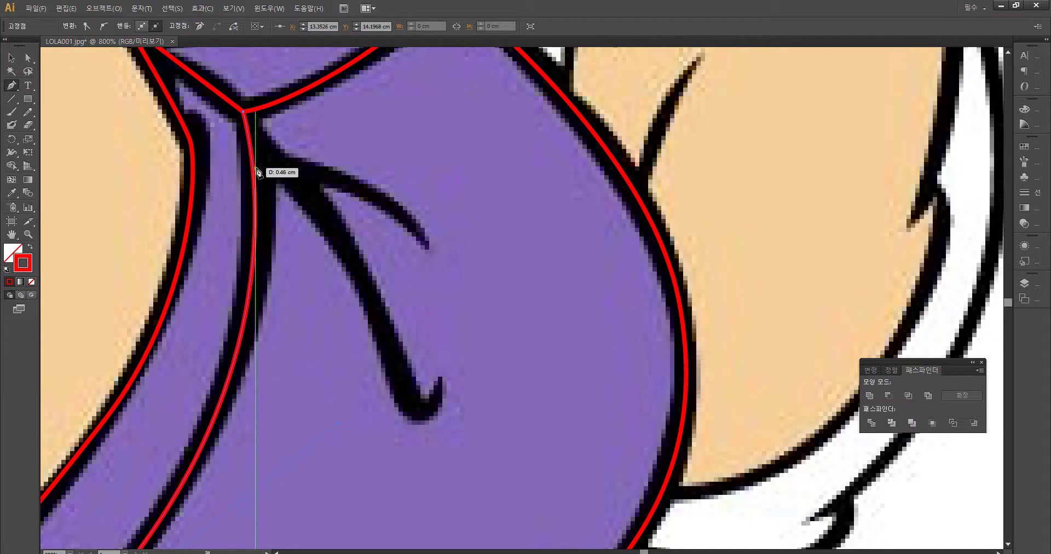
drag(429, 248, 439, 266)
key(ctrl+z)
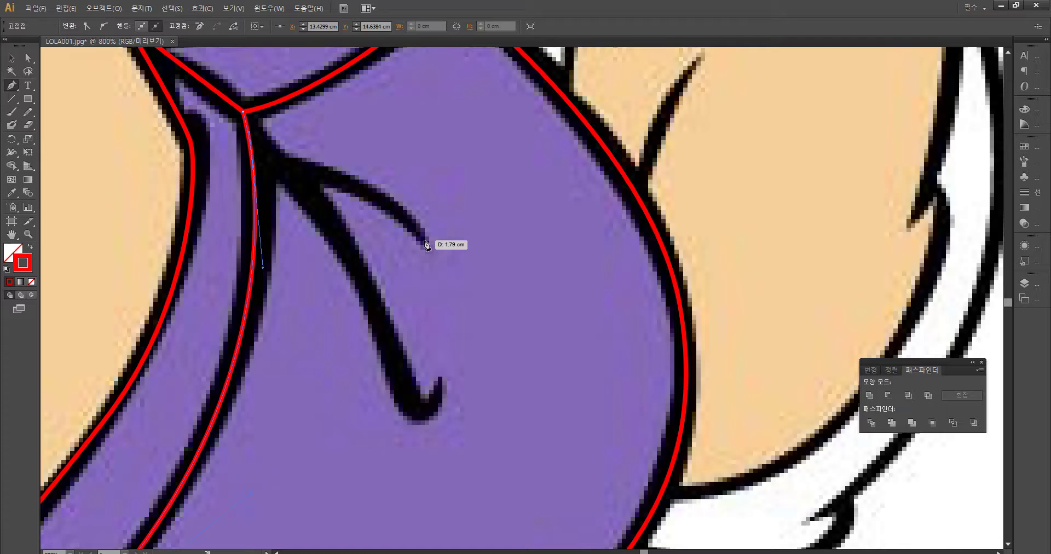
drag(425, 241, 432, 256)
key(ctrl+z)
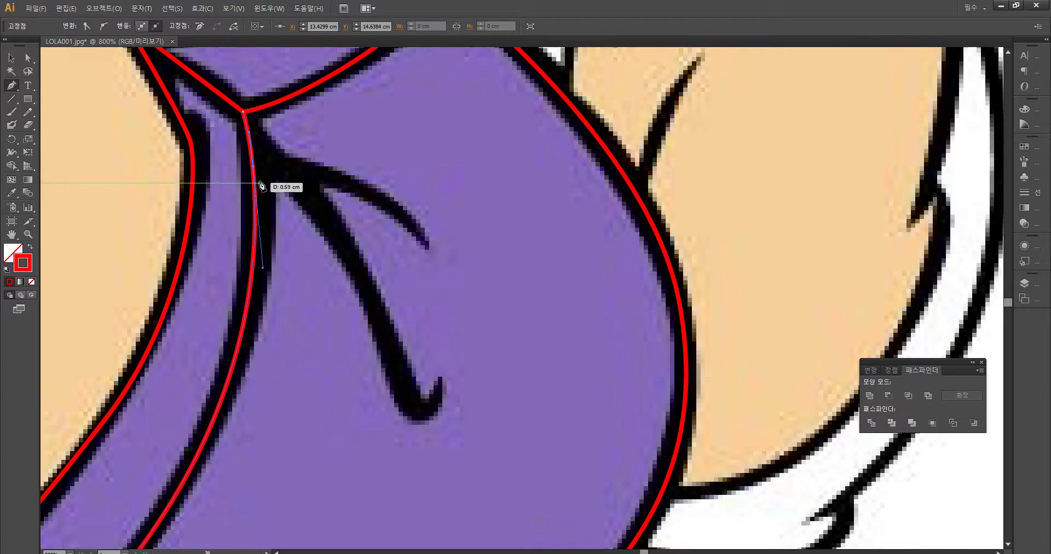
click(276, 174)
key(ctrl+z)
key(ctrl+z)
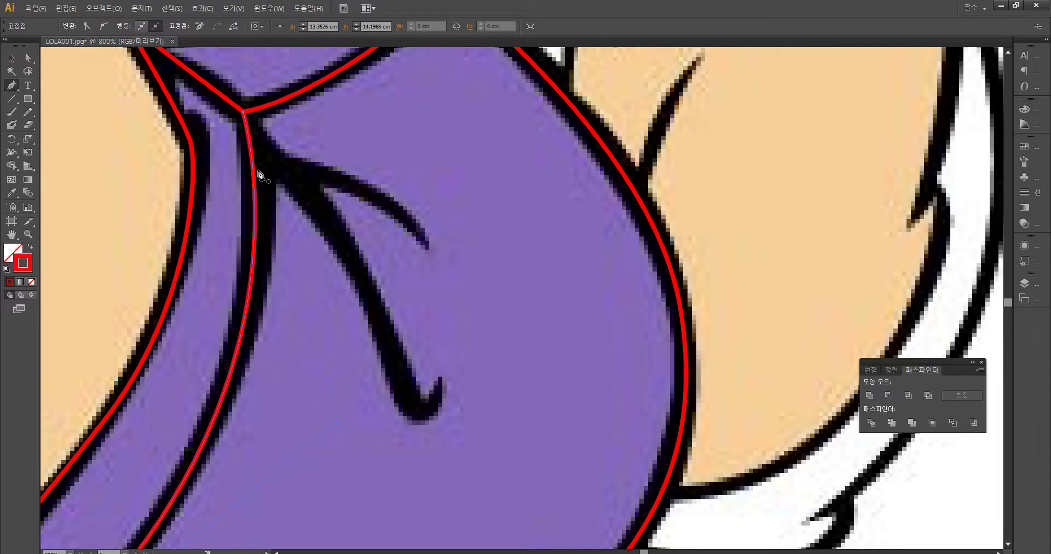
drag(441, 266, 452, 293)
key(ctrl+z)
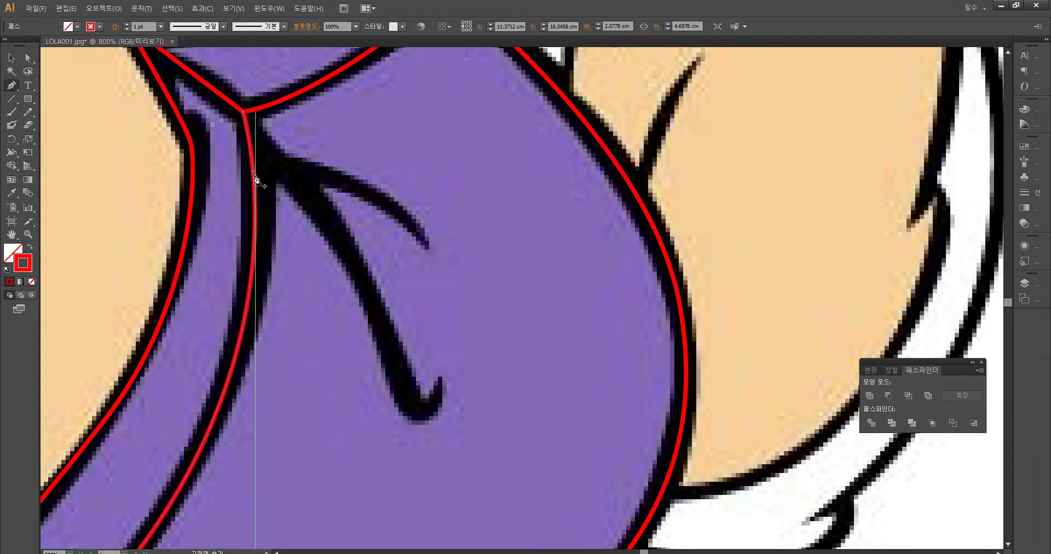
click(253, 171)
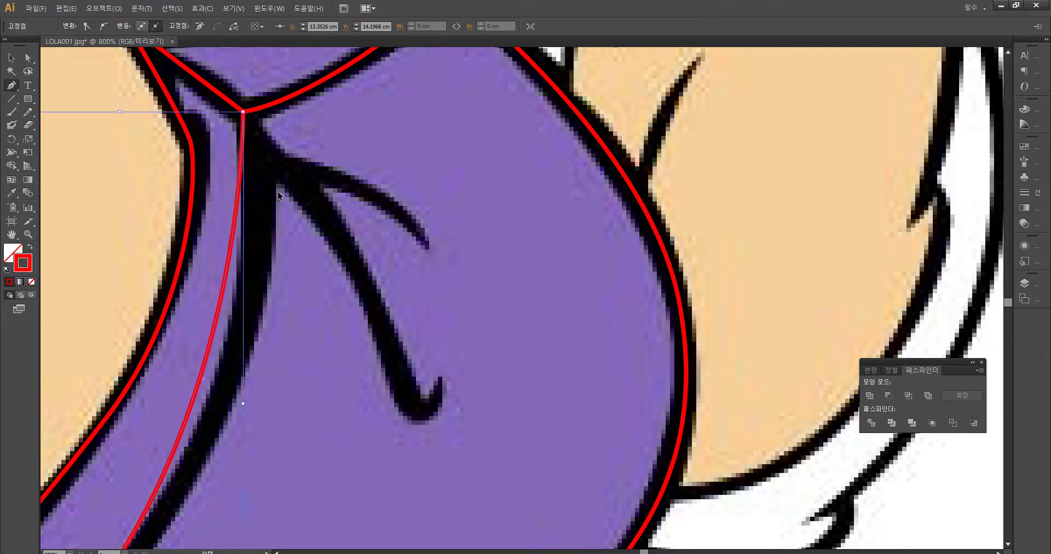
key(ctrl+z)
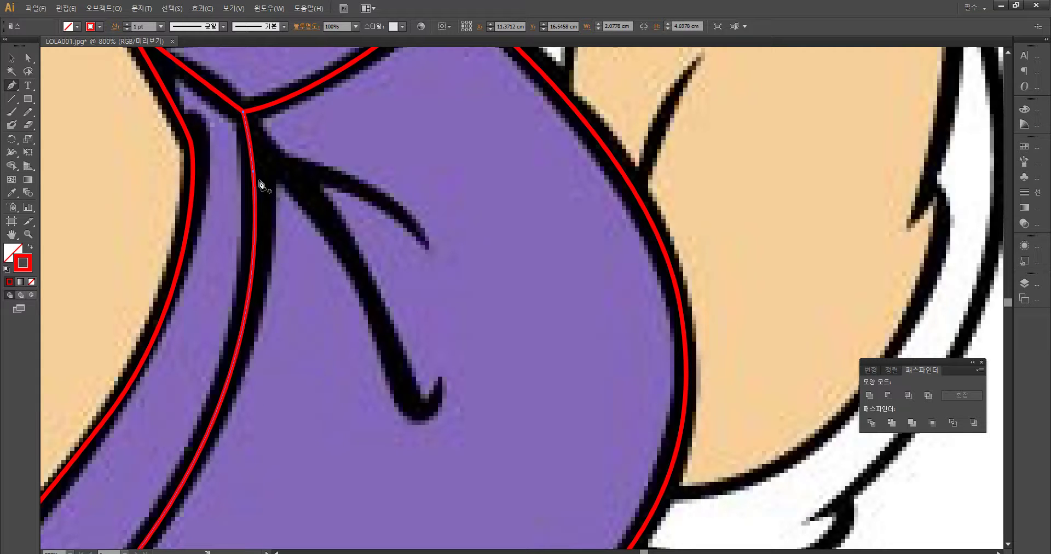
click(251, 175)
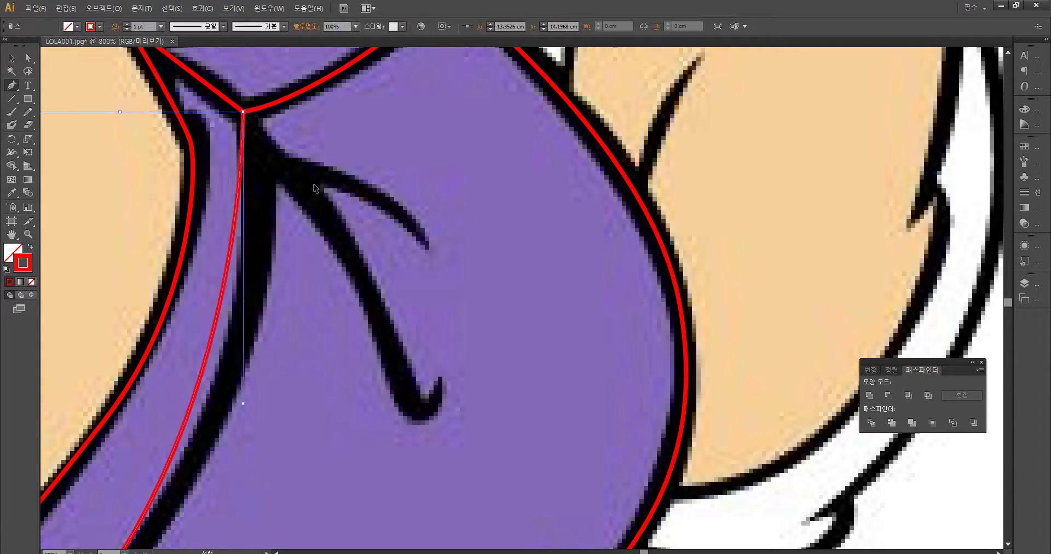
key(ctrl+z)
drag(431, 258, 438, 271)
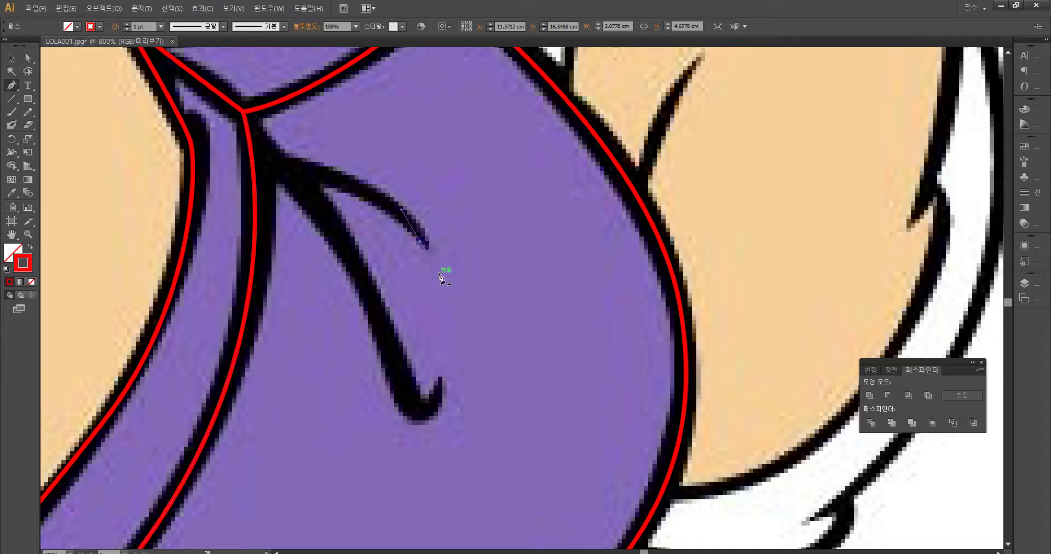
key(z)
key(ctrl+z)
click(253, 167)
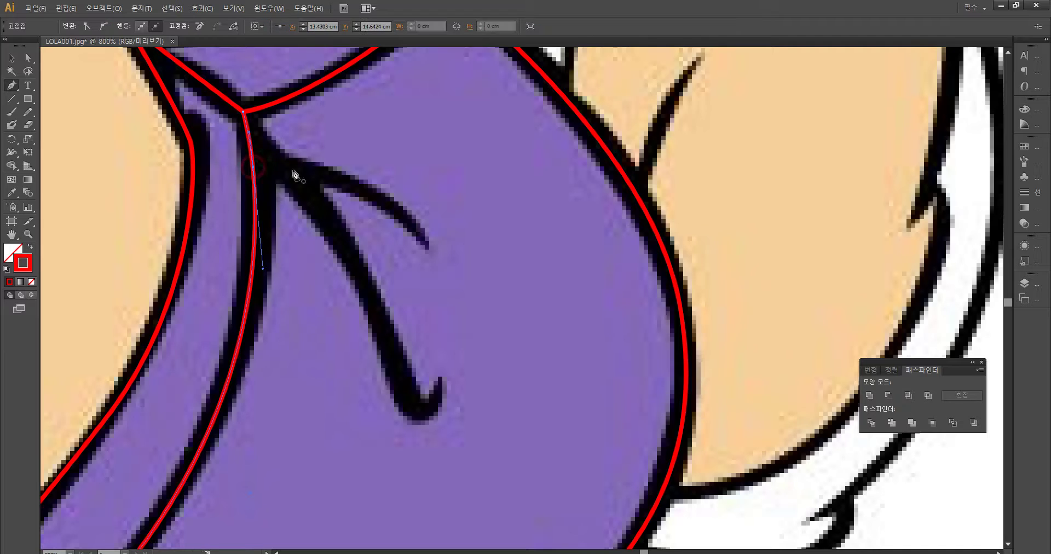
key(ctrl+z)
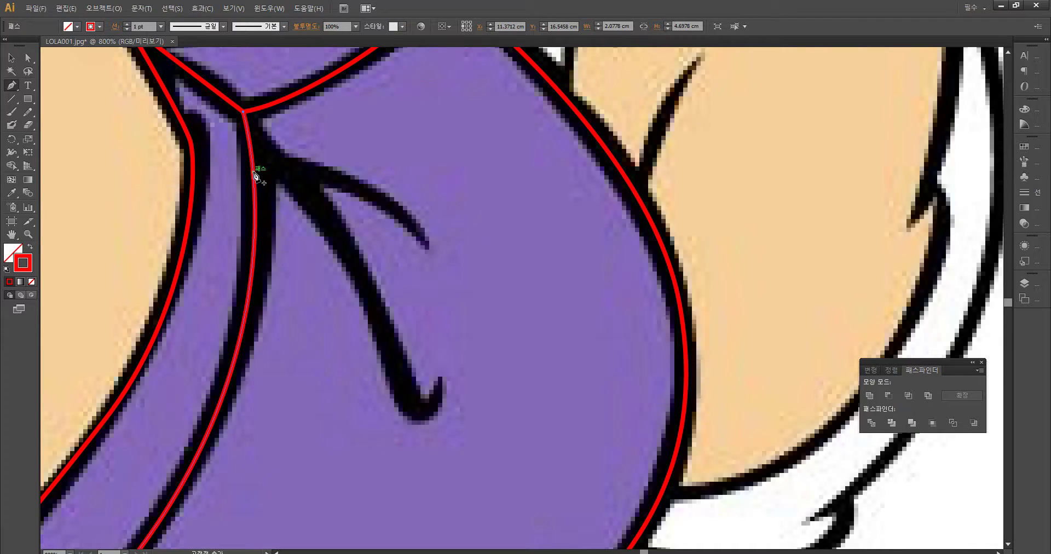
key(v)
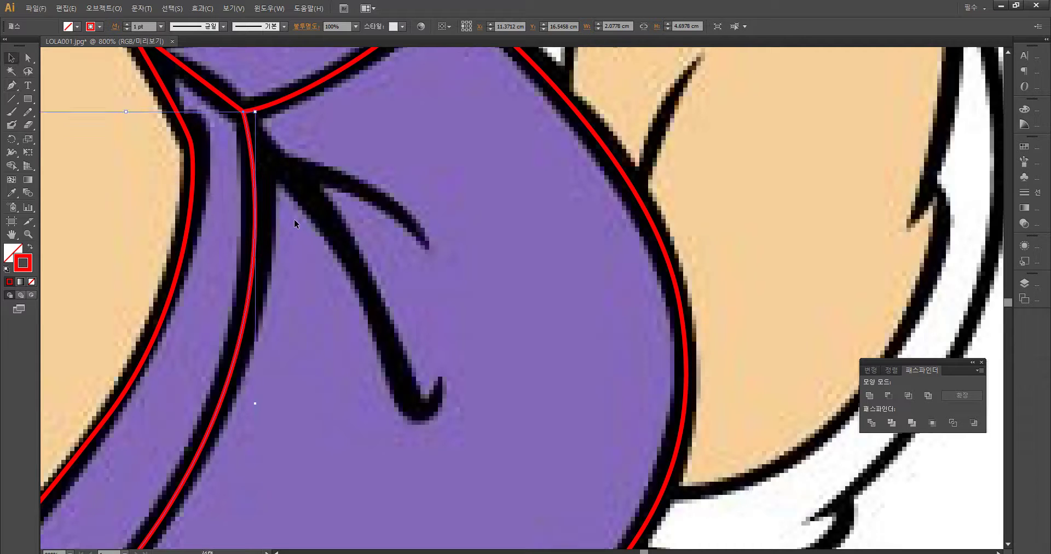
click(297, 225)
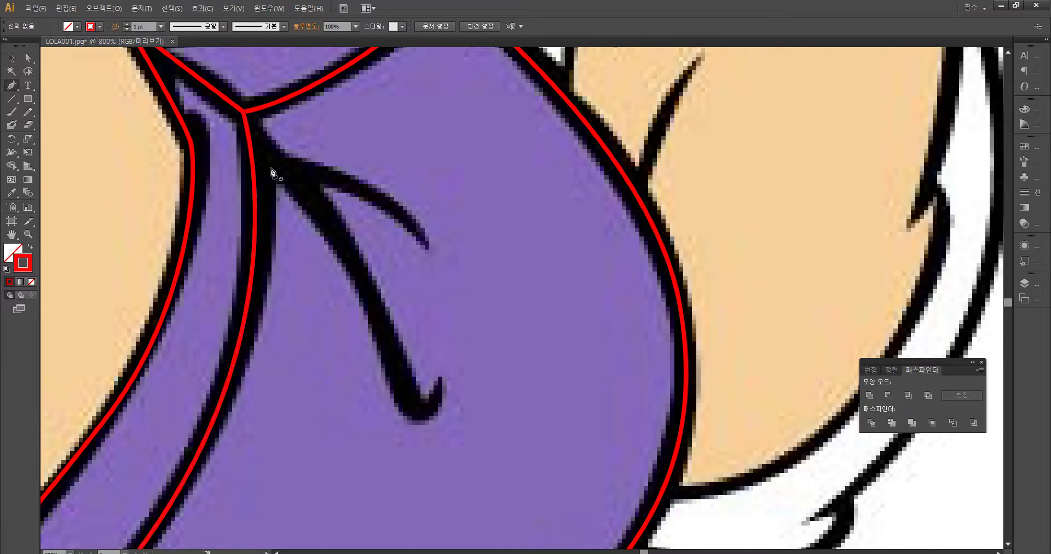
Step: Trace the short upper crease of the shorts as a curve from the side seam to its tip, and deselect it
click(254, 173)
drag(458, 323, 482, 336)
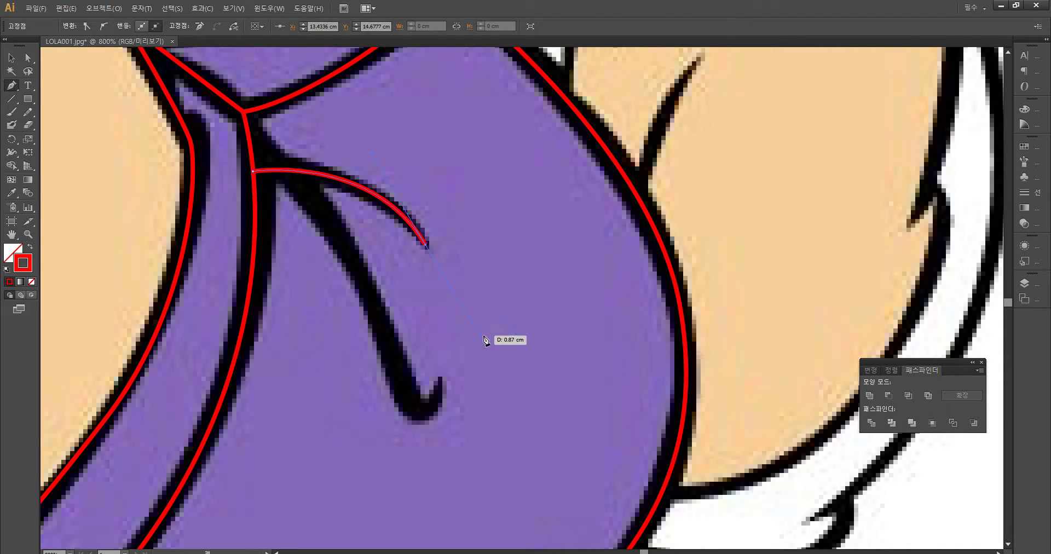
ctrl+click(392, 285)
drag(295, 174, 306, 209)
drag(418, 407, 426, 428)
drag(443, 472, 443, 472)
key(ctrl+z)
drag(411, 408, 417, 486)
key(ctrl+z)
key(ctrl+z)
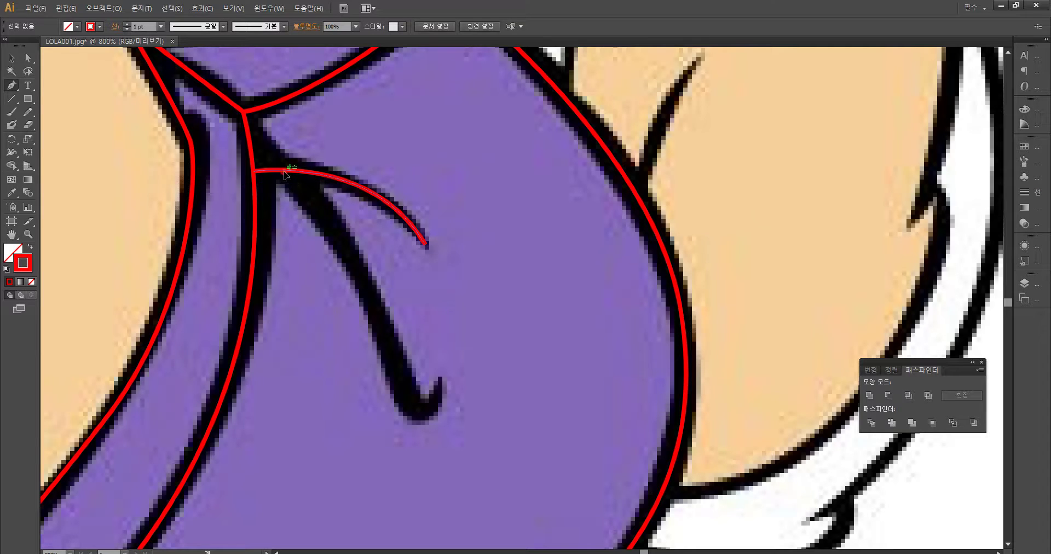
Step: Trace the longer crease from the short crease's line down and around to the end of its hooked tip
click(284, 170)
mouse_move(406, 389)
mouse_down()
mouse_move(444, 493)
mouse_move(438, 520)
mouse_up()
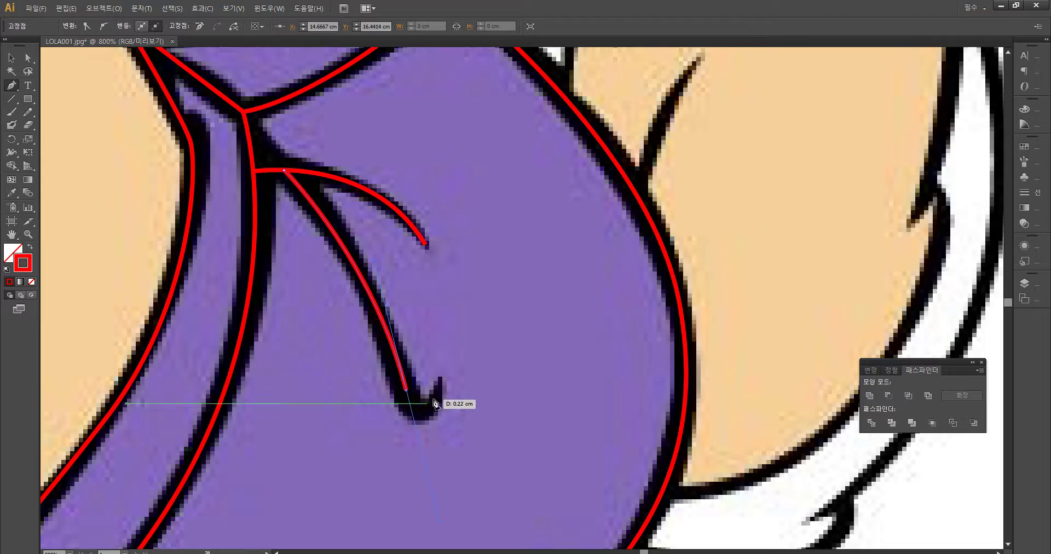
click(408, 391)
drag(436, 389, 453, 374)
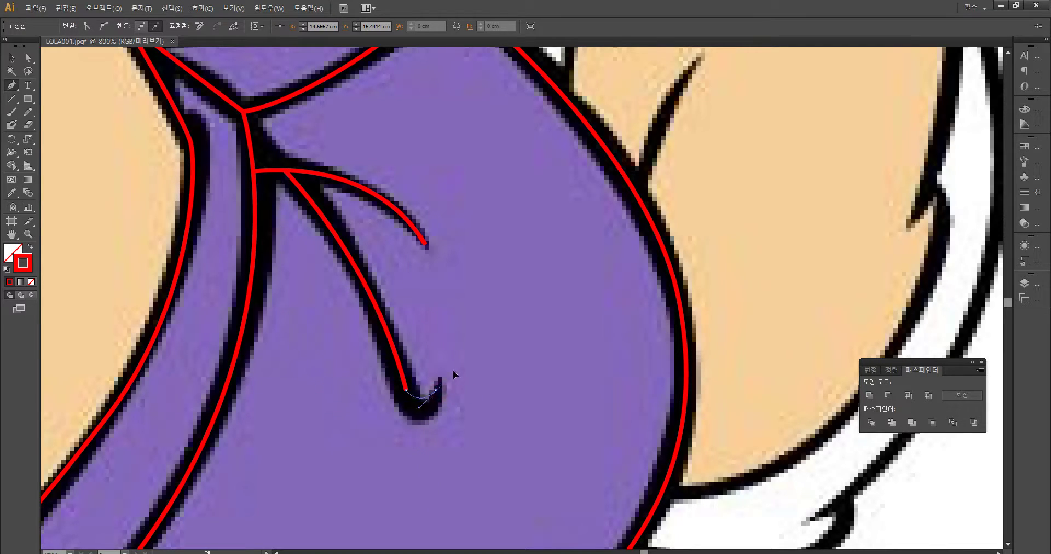
drag(459, 341, 464, 304)
key(ctrl+z)
key(ctrl+z)
key(ctrl+z)
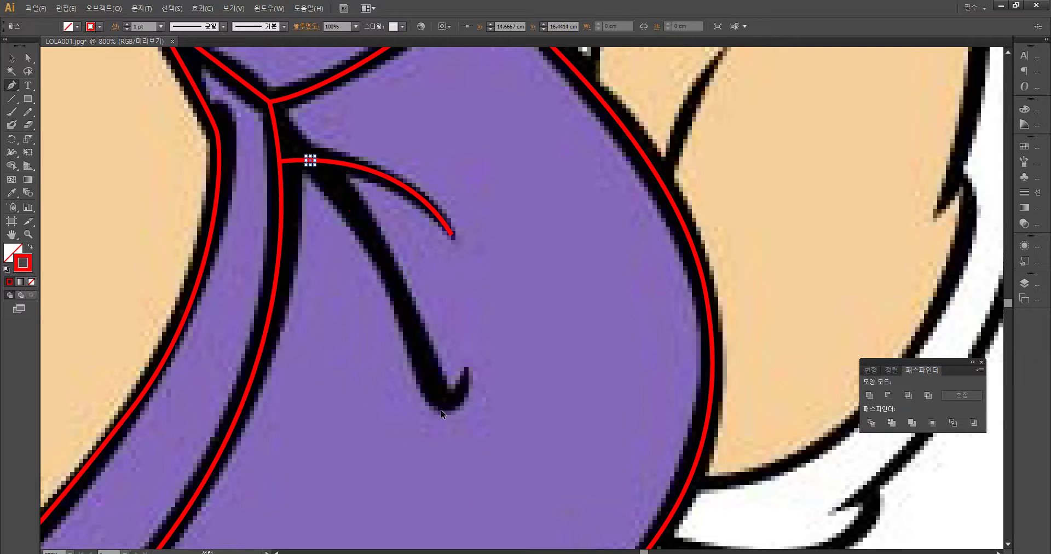
drag(436, 399, 444, 495)
key(ctrl+z)
drag(420, 345, 444, 445)
mouse_move(445, 405)
mouse_down()
mouse_move(454, 395)
mouse_move(456, 403)
mouse_up()
click(464, 379)
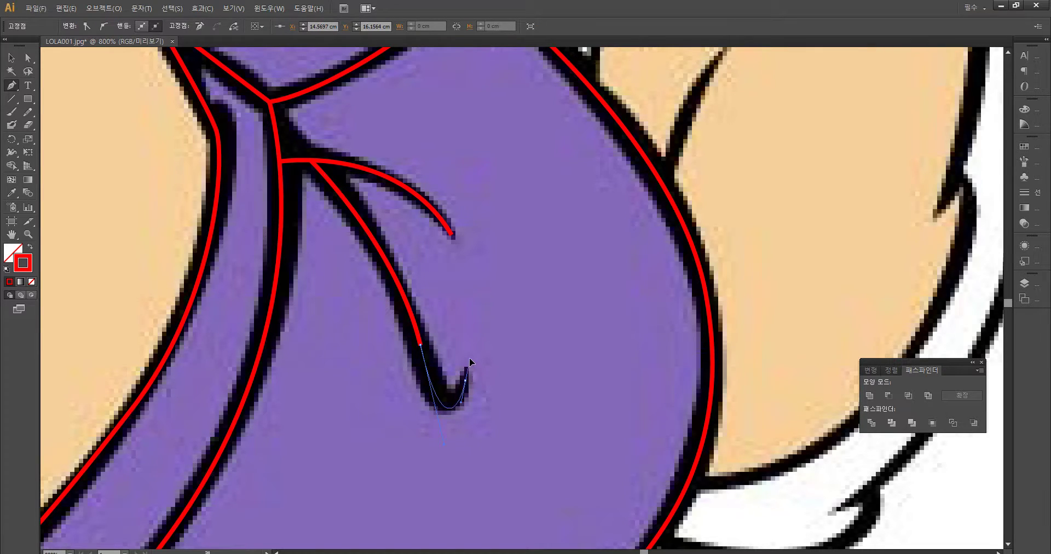
mouse_move(471, 360)
mouse_down()
mouse_move(467, 373)
mouse_move(469, 352)
mouse_up()
key(ctrl+z)
Step: Deselect the crease path and extend the shorts' bottom curve to meet the side seam
key(space)
drag(485, 300, 549, 423)
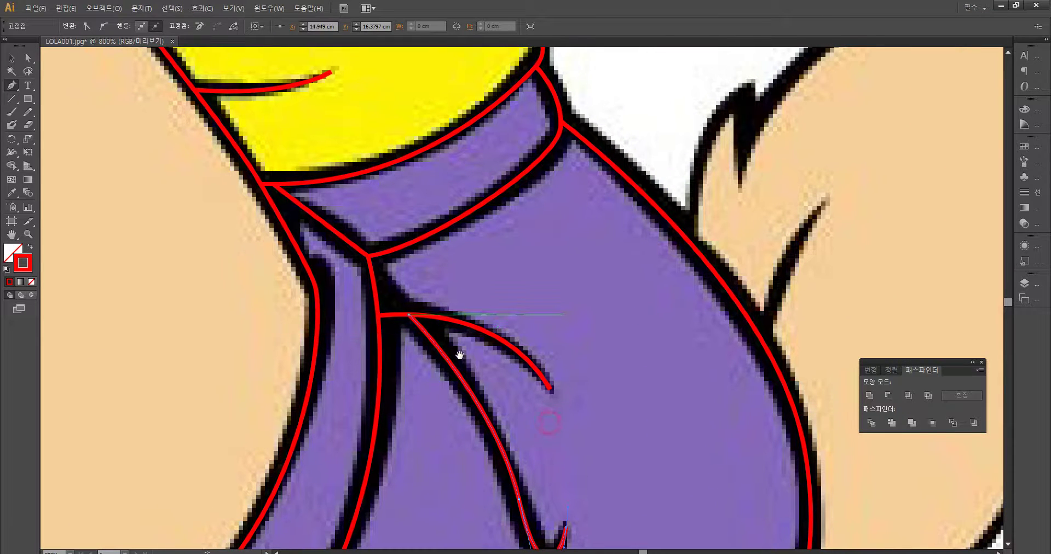
key(ctrl+minus)
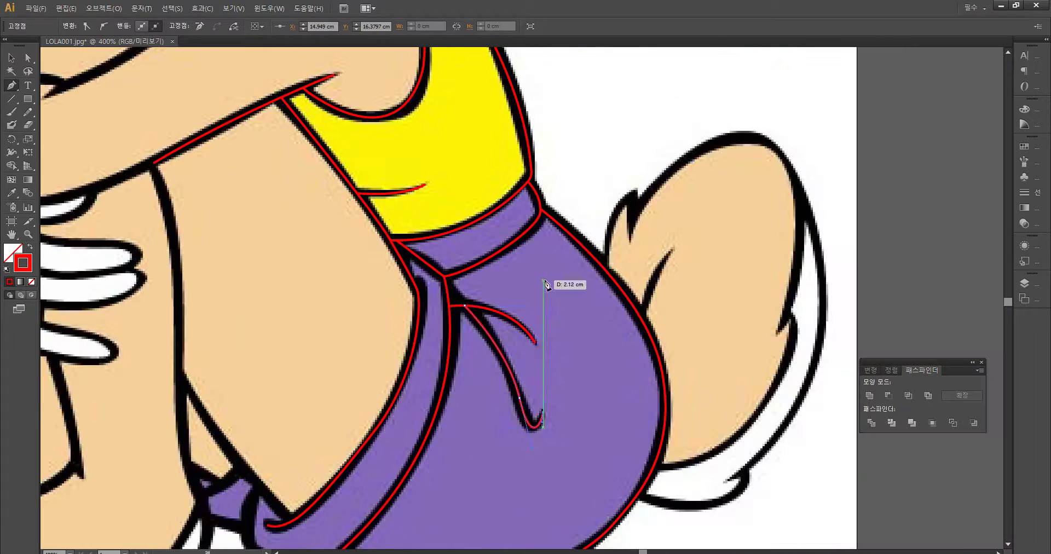
key(space)
drag(459, 466, 508, 311)
drag(498, 389, 533, 382)
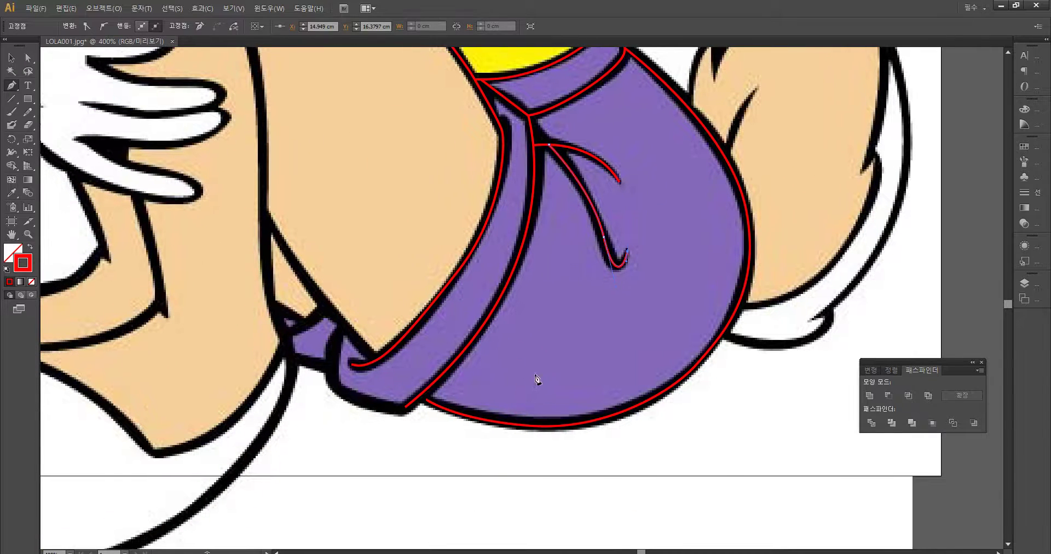
key(ctrl+plus)
key(ctrl+plus)
key(ctrl+plus)
scroll(474, 419, down, 5)
scroll(474, 419, left, 2)
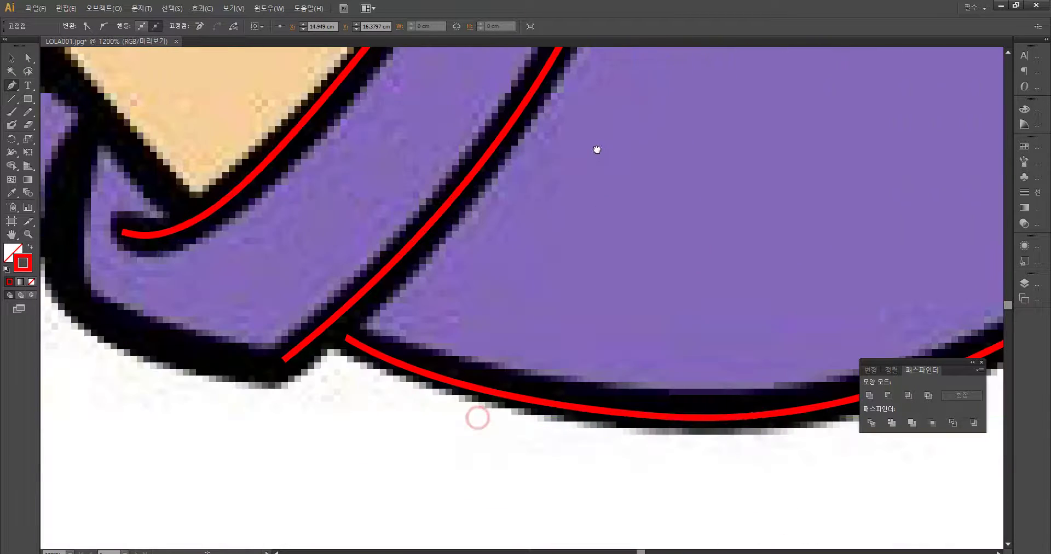
ctrl+click(442, 317)
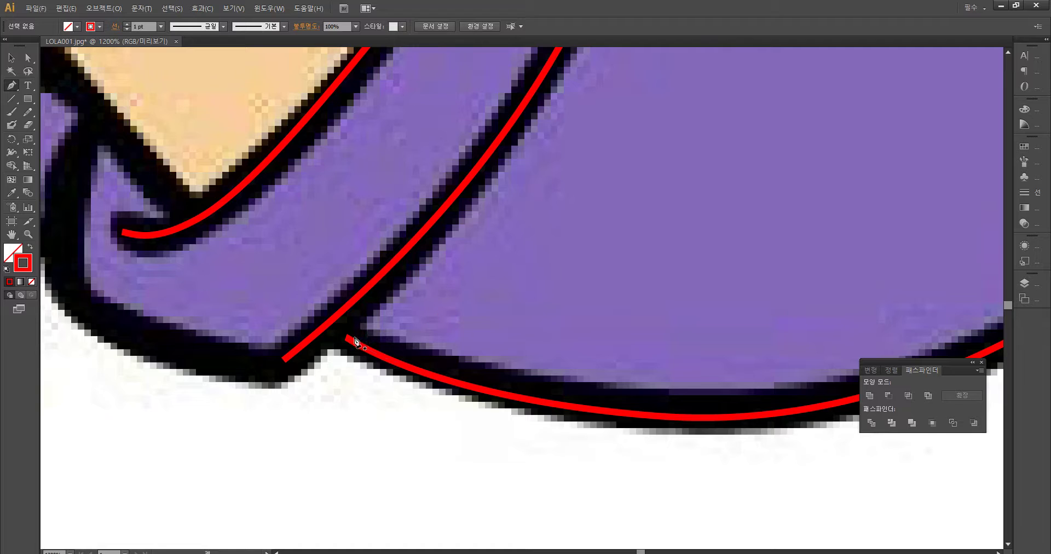
drag(349, 341, 327, 326)
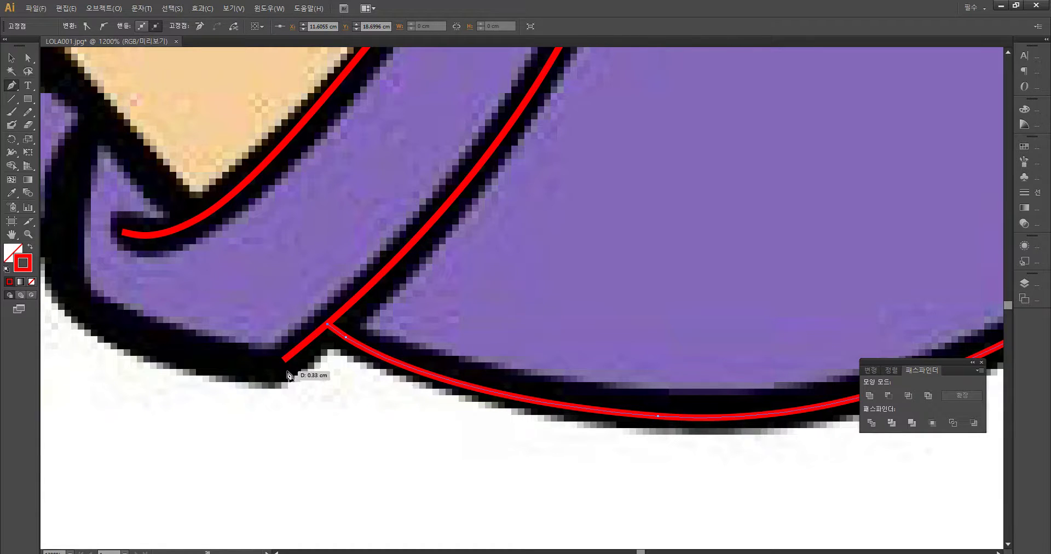
Step: Trace the thigh's underside from the corner at the shorts' edge up to the vertical shin line, and deselect it
drag(245, 379, 338, 375)
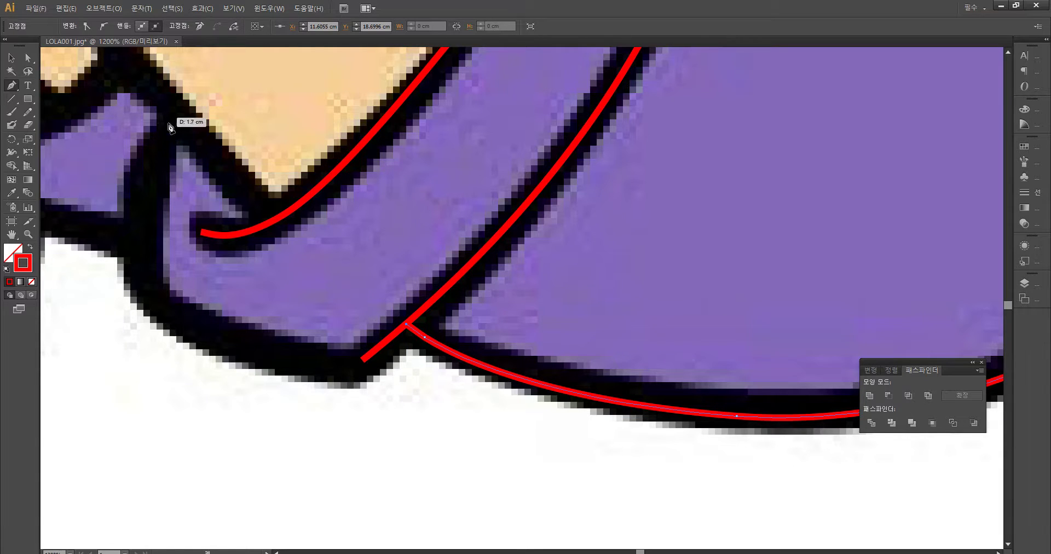
drag(182, 156, 232, 225)
drag(332, 296, 327, 287)
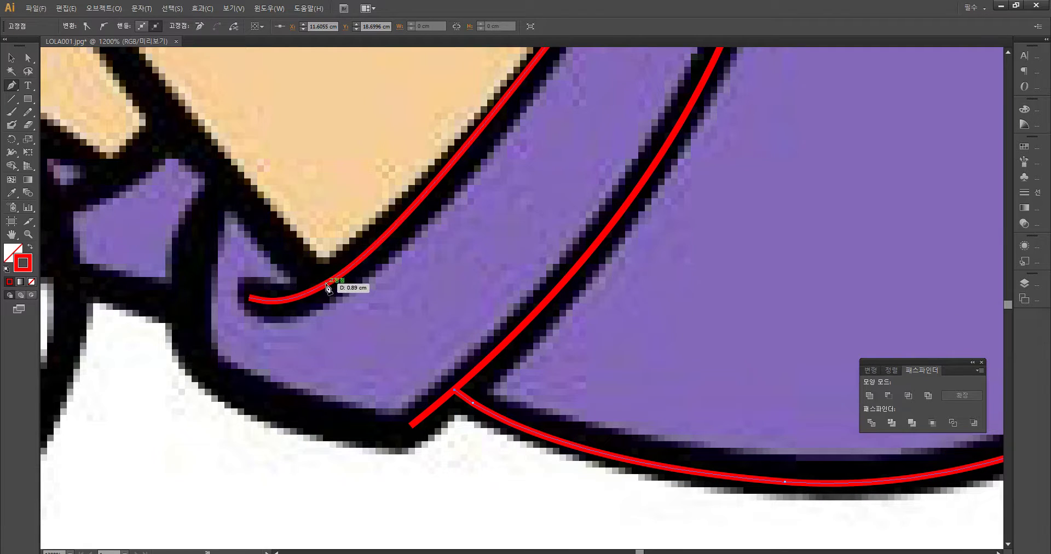
ctrl+click(371, 342)
click(326, 287)
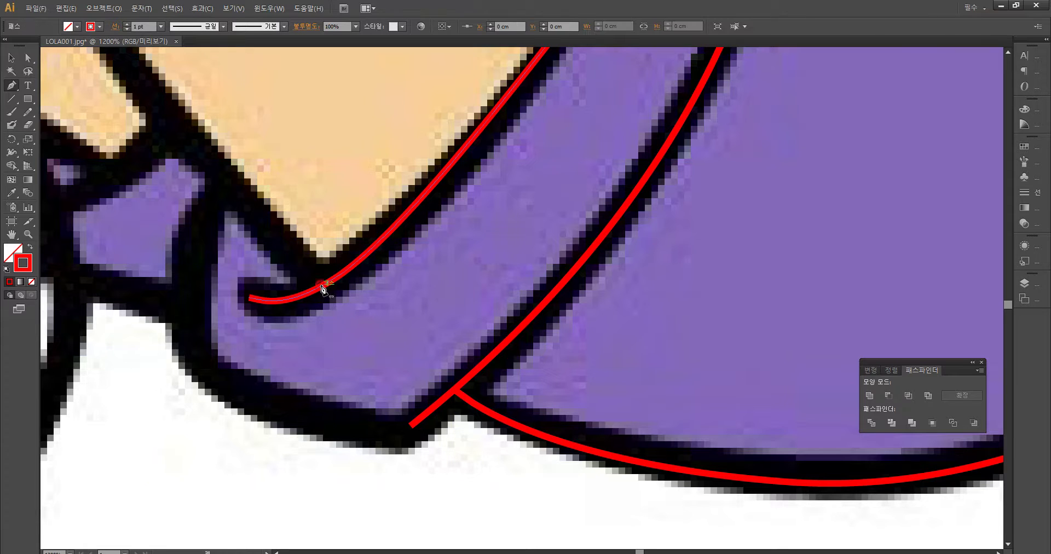
key(ctrl+minus)
key(ctrl+minus)
key(ctrl+minus)
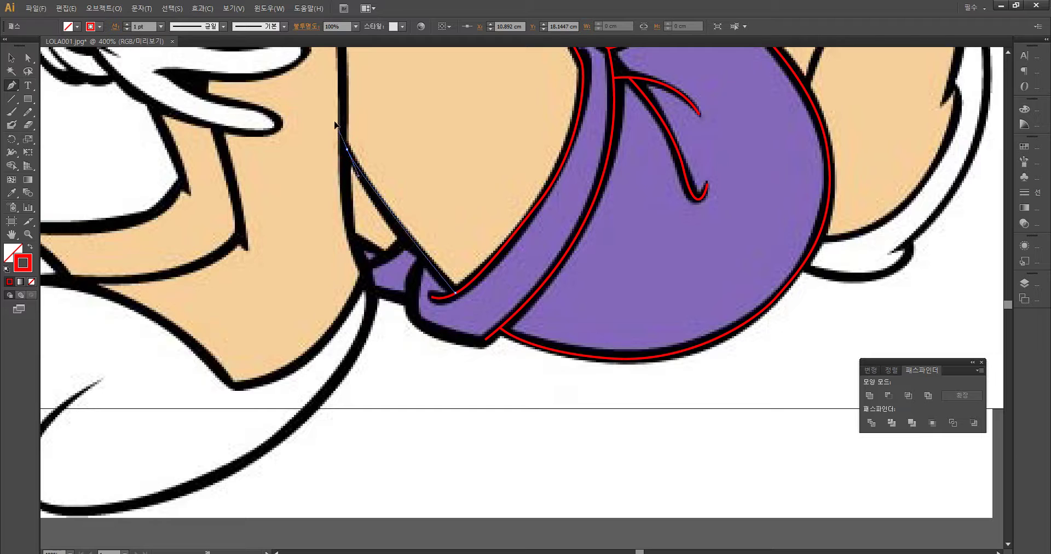
drag(318, 98, 313, 80)
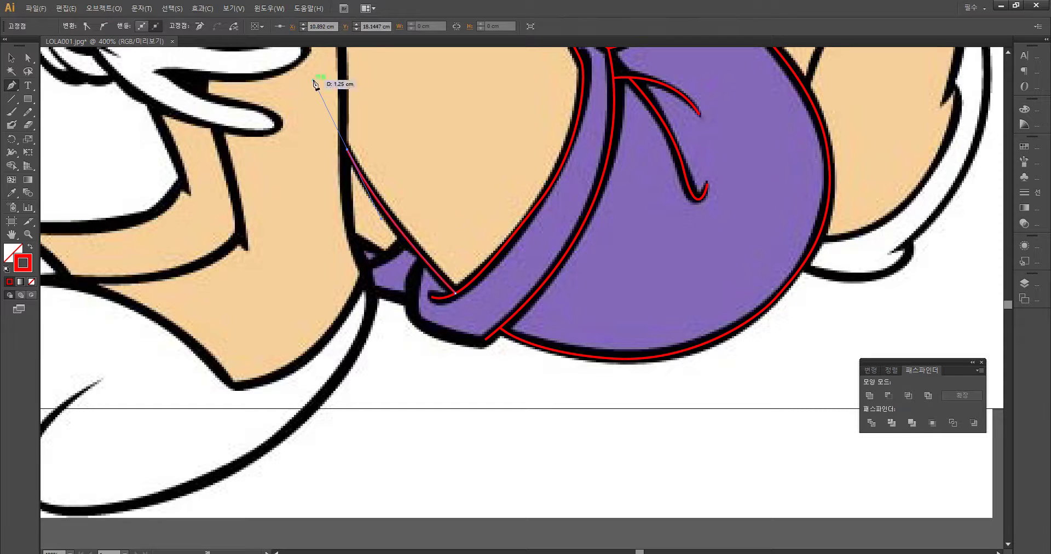
ctrl+click(462, 334)
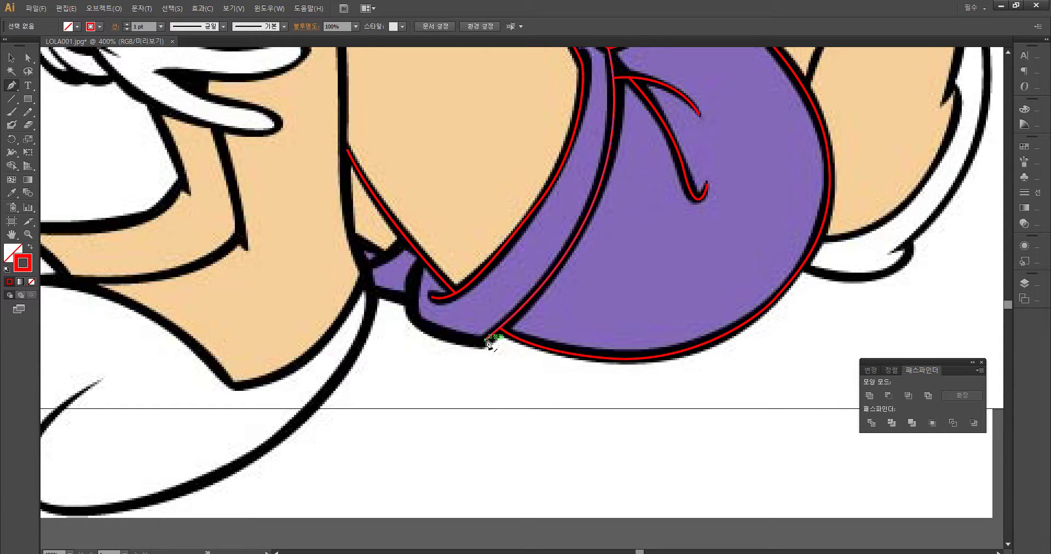
Step: Trace the shorts' leg cuff from the side seam's lower end around and up to the thigh line, and deselect it
click(486, 344)
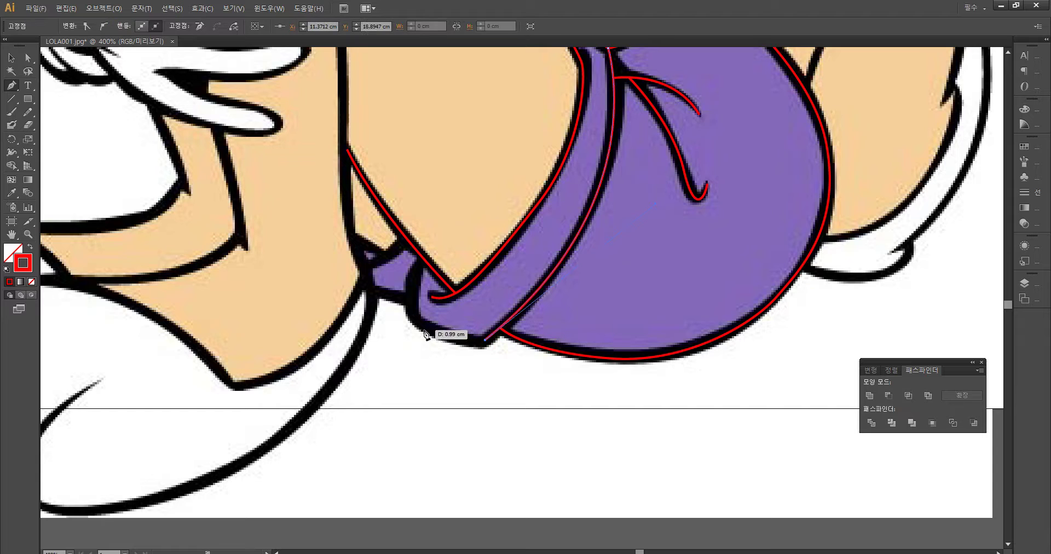
ctrl+click(411, 316)
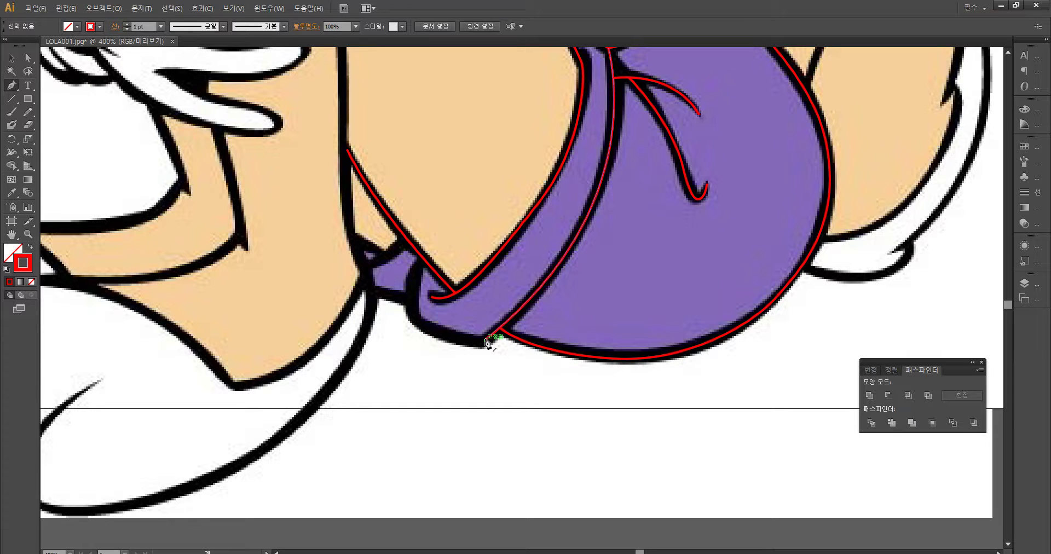
click(486, 342)
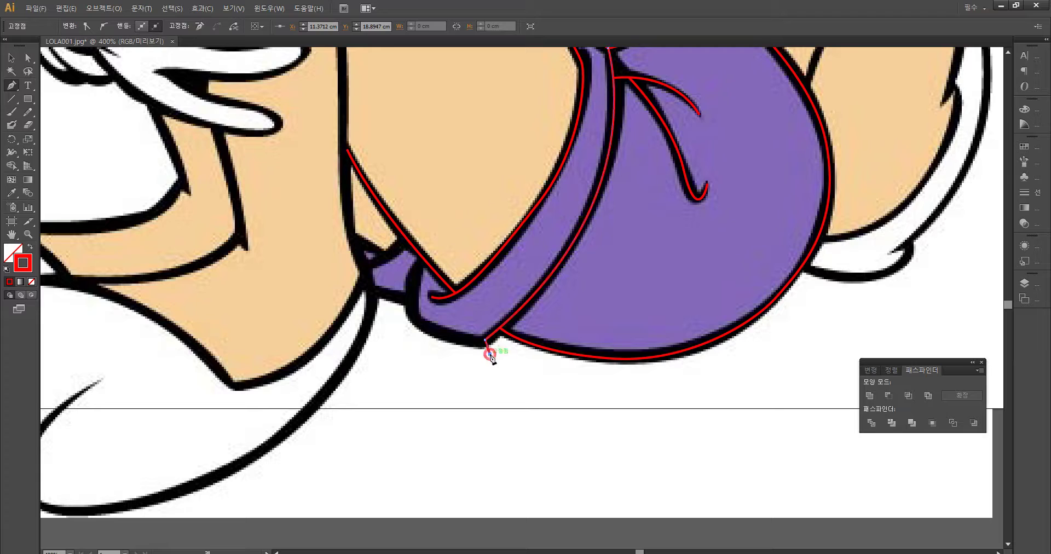
click(415, 319)
drag(411, 297, 426, 265)
drag(453, 320, 377, 298)
ctrl+click(399, 333)
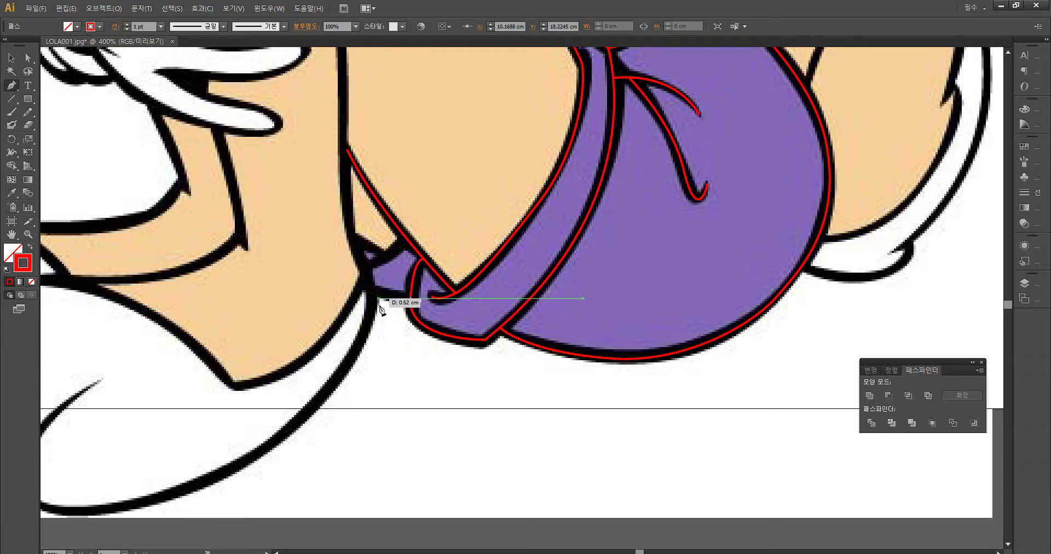
ctrl+click(392, 357)
Step: Extend the arm's underside path along the forearm to the glove cuff, and deselect it
drag(295, 143, 354, 291)
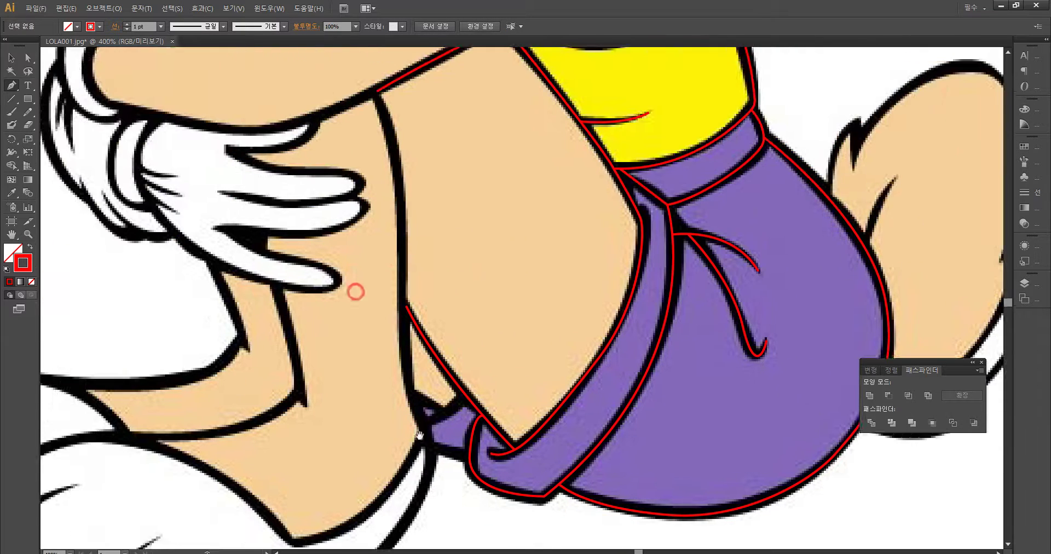
drag(372, 197, 394, 312)
drag(396, 262, 401, 341)
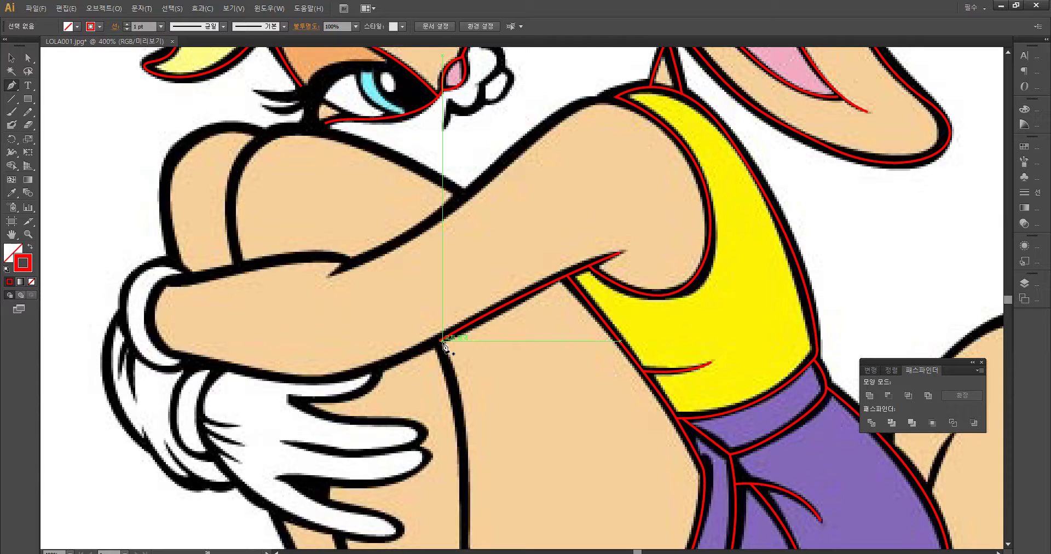
click(439, 344)
mouse_move(197, 356)
mouse_down()
mouse_move(60, 299)
mouse_move(167, 363)
mouse_move(182, 359)
mouse_move(47, 294)
mouse_move(31, 298)
mouse_move(146, 314)
mouse_move(345, 312)
mouse_move(376, 296)
mouse_move(419, 305)
mouse_up()
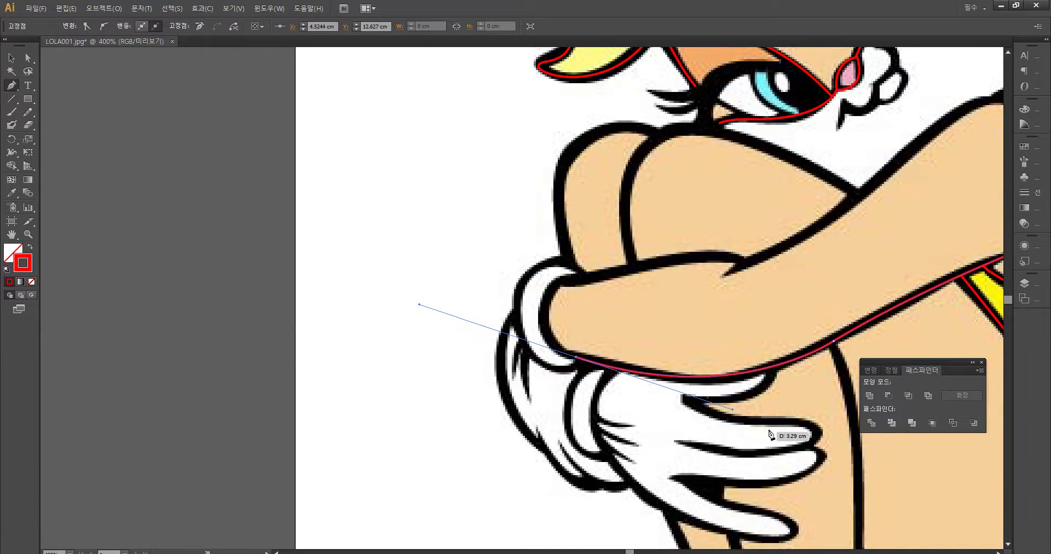
ctrl+click(731, 270)
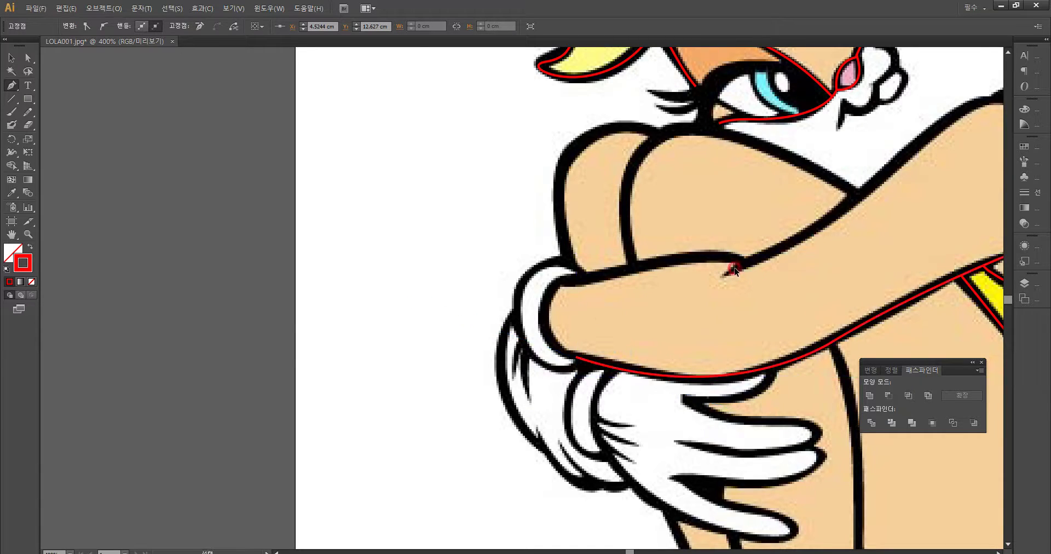
Step: Trace the arm's upper edge from the shoulder's shirt line down to the tip of the elbow crease, and deselect it
drag(634, 255, 355, 403)
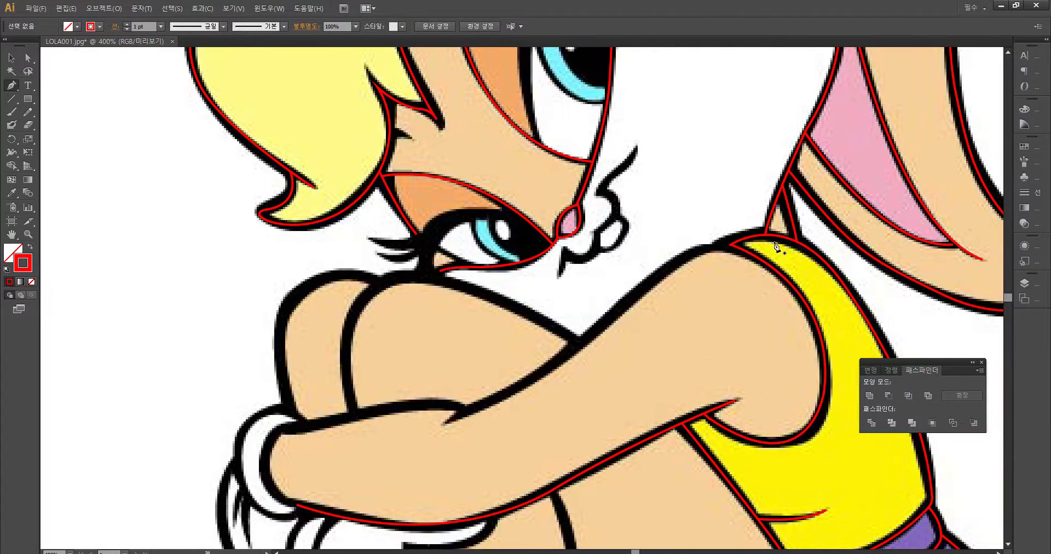
click(732, 248)
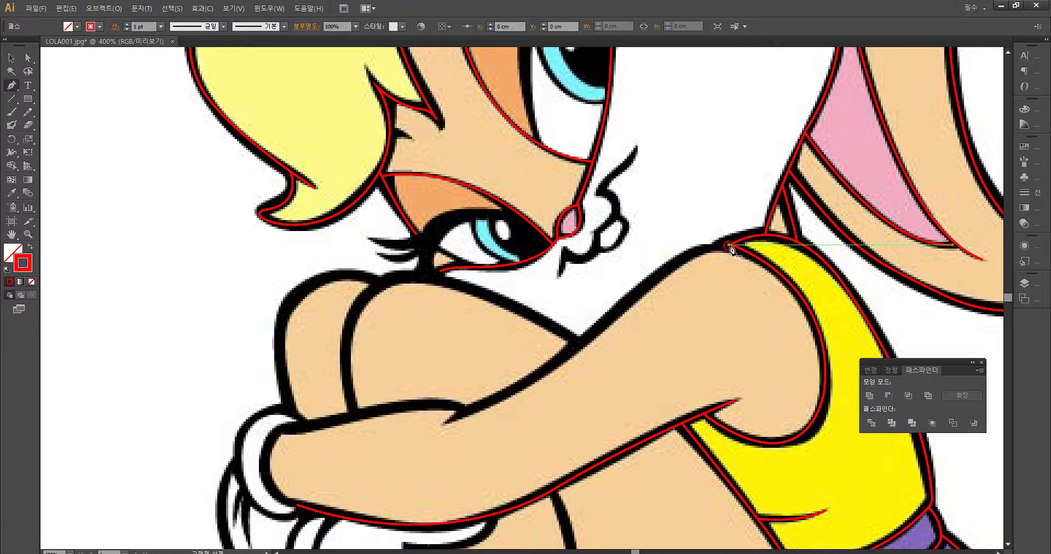
drag(659, 263, 598, 322)
key(ctrl+z)
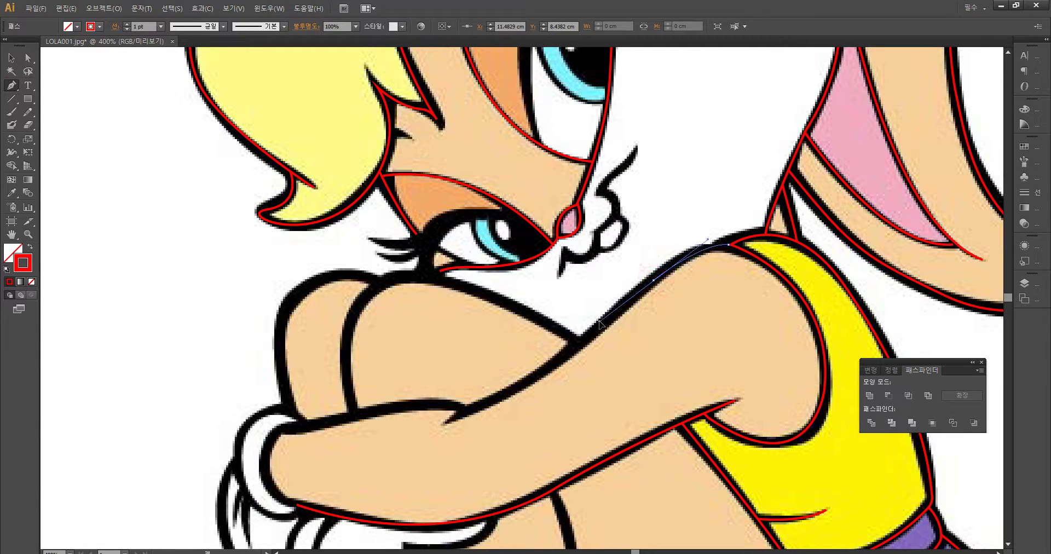
click(453, 418)
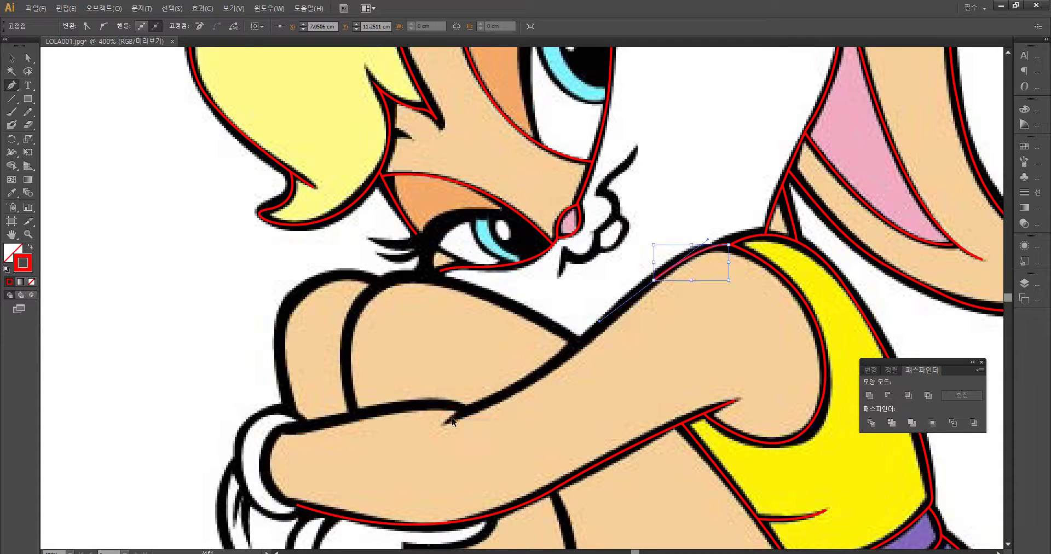
mouse_move(453, 422)
mouse_down()
mouse_move(396, 425)
mouse_move(363, 450)
mouse_up()
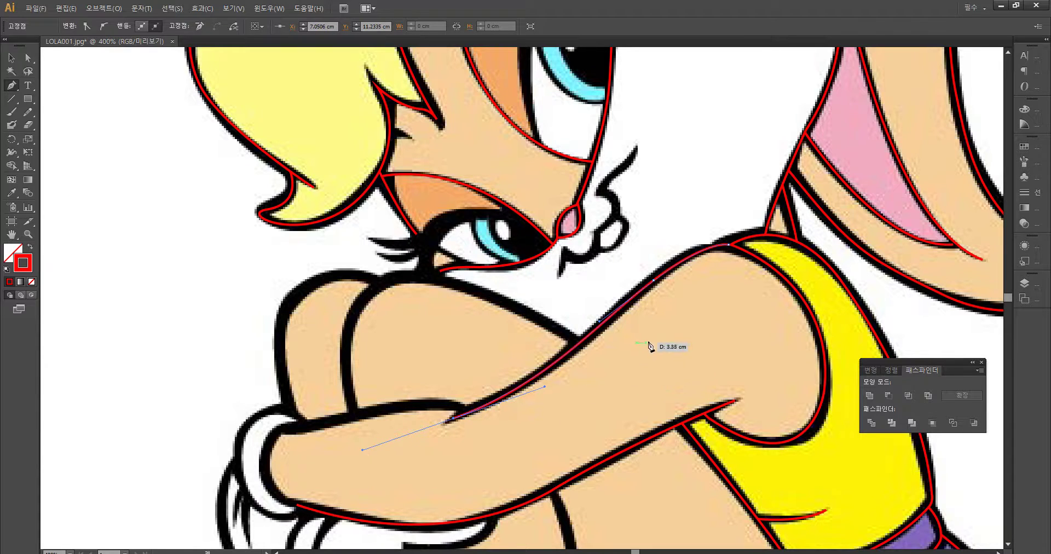
ctrl+click(480, 427)
Step: Trace the forearm's upper edge from the elbow crease to the glove cuff, and start the front knee's outline where it meets the arm
click(467, 413)
drag(212, 438, 138, 464)
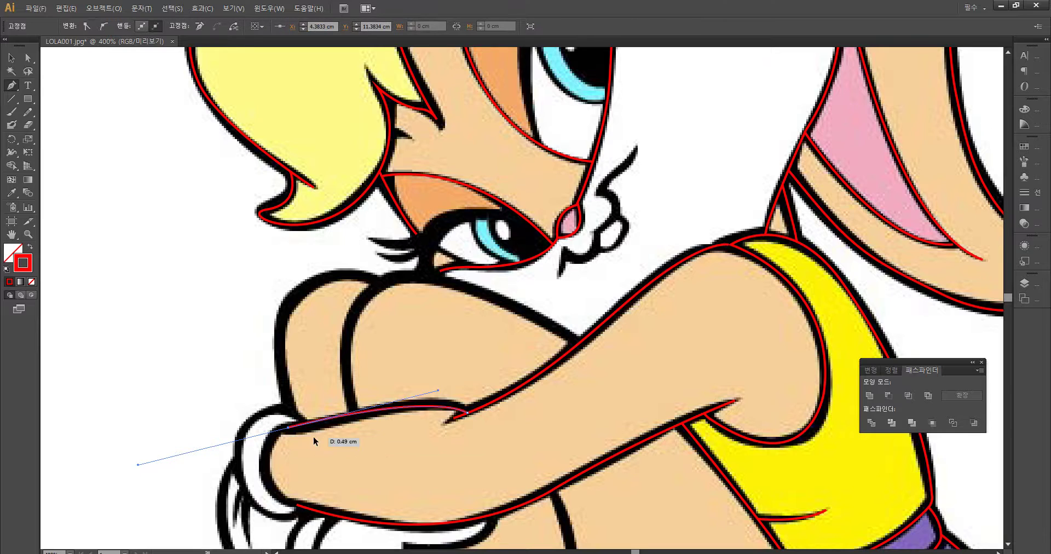
key(ctrl+z)
drag(282, 431, 90, 472)
ctrl+click(396, 460)
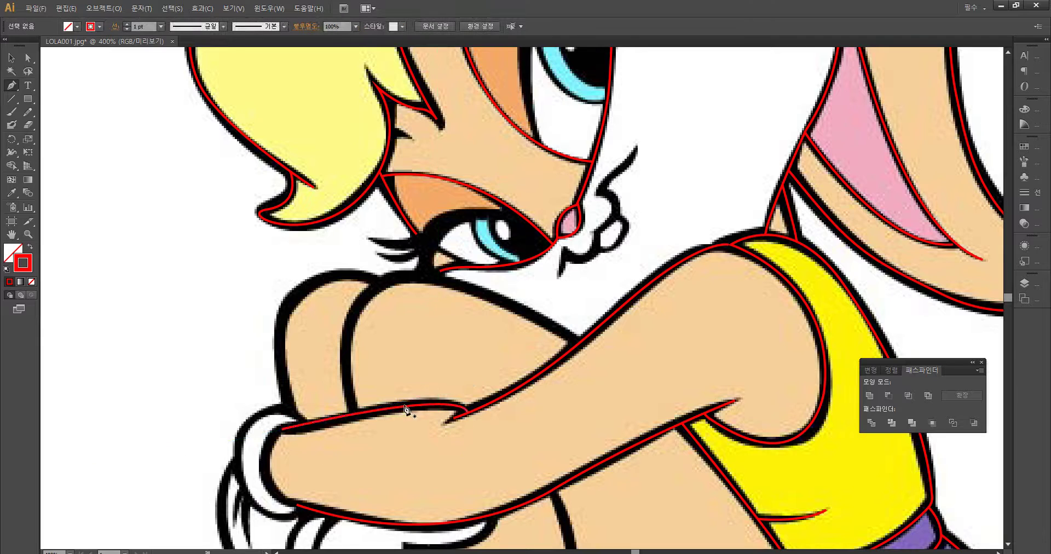
click(579, 345)
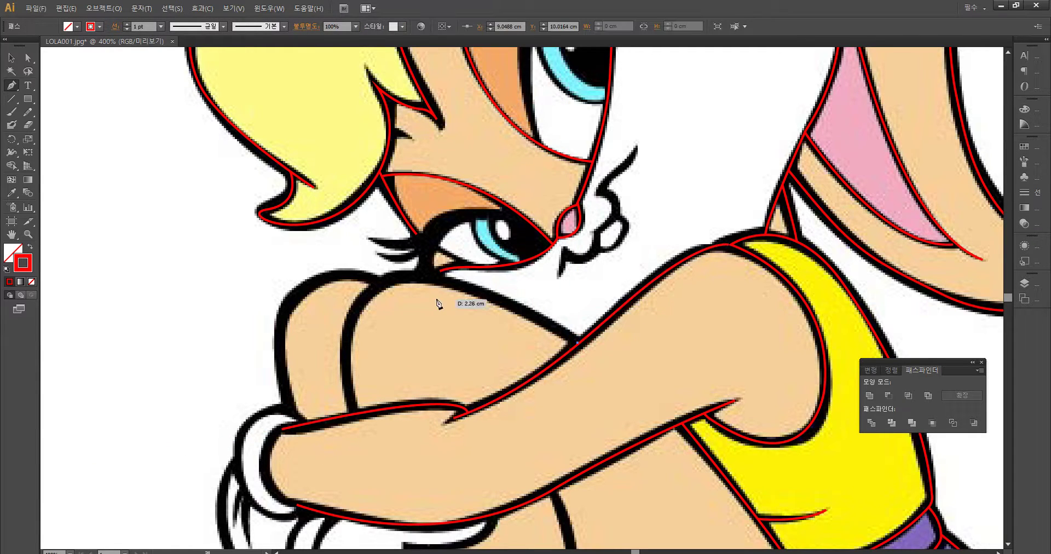
drag(355, 414, 416, 494)
drag(542, 288, 562, 469)
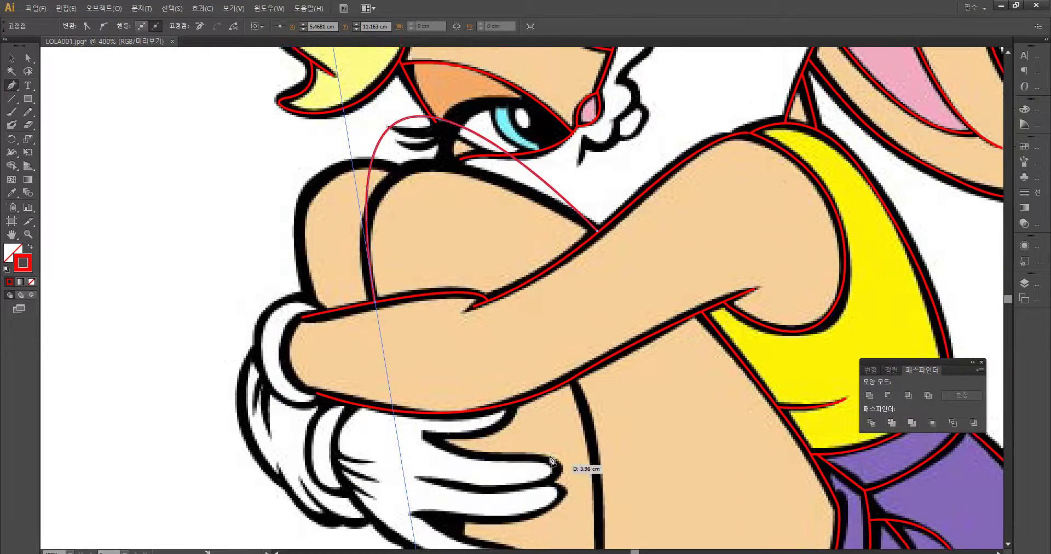
key(ctrl+z)
drag(429, 320, 415, 518)
scroll(394, 509, down, 4)
key(space)
drag(522, 311, 497, 553)
key(ctrl+z)
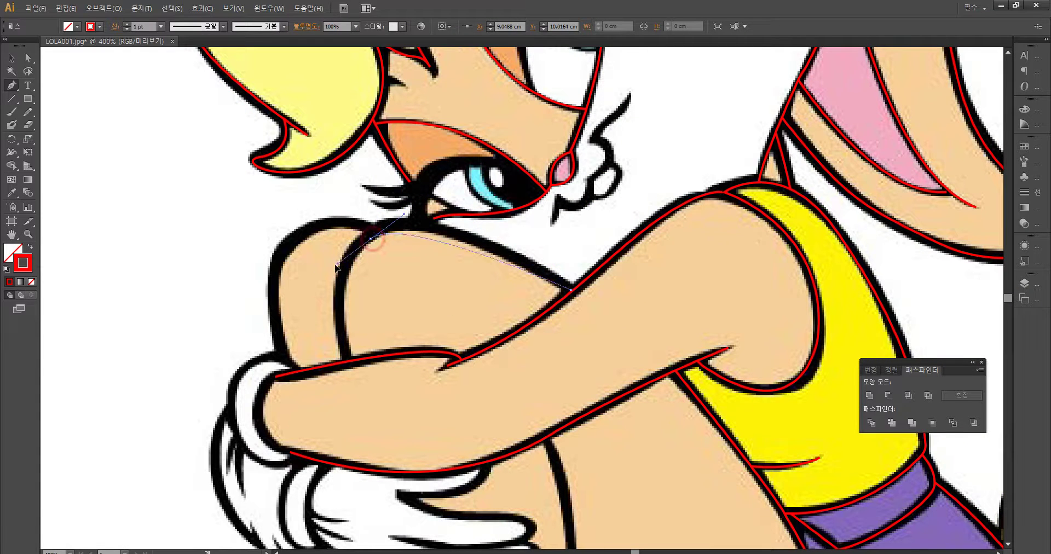
drag(357, 251, 312, 333)
drag(357, 251, 317, 326)
click(351, 360)
key(ctrl+z)
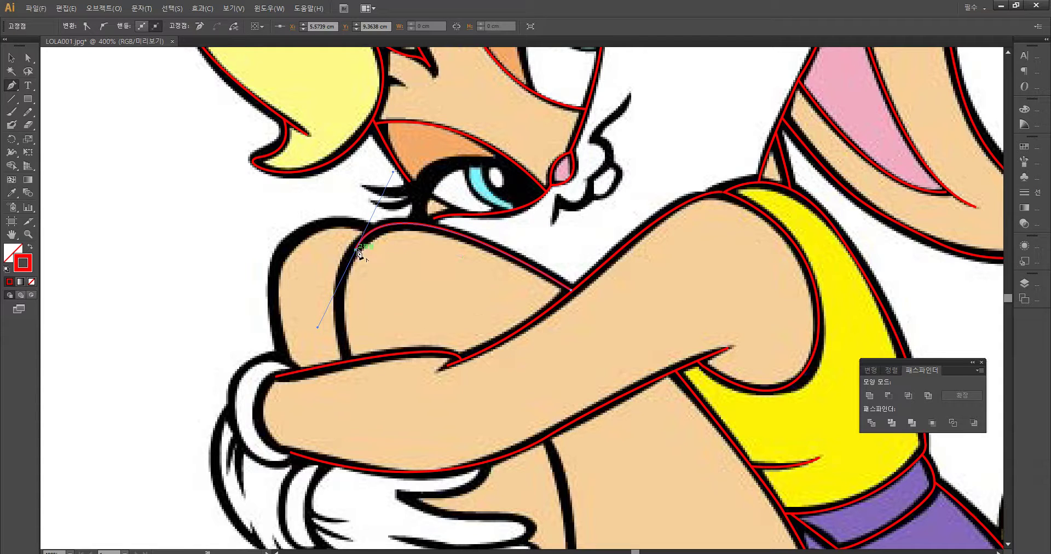
key(ctrl+z)
mouse_move(352, 250)
mouse_down()
mouse_move(296, 321)
mouse_move(310, 328)
mouse_up()
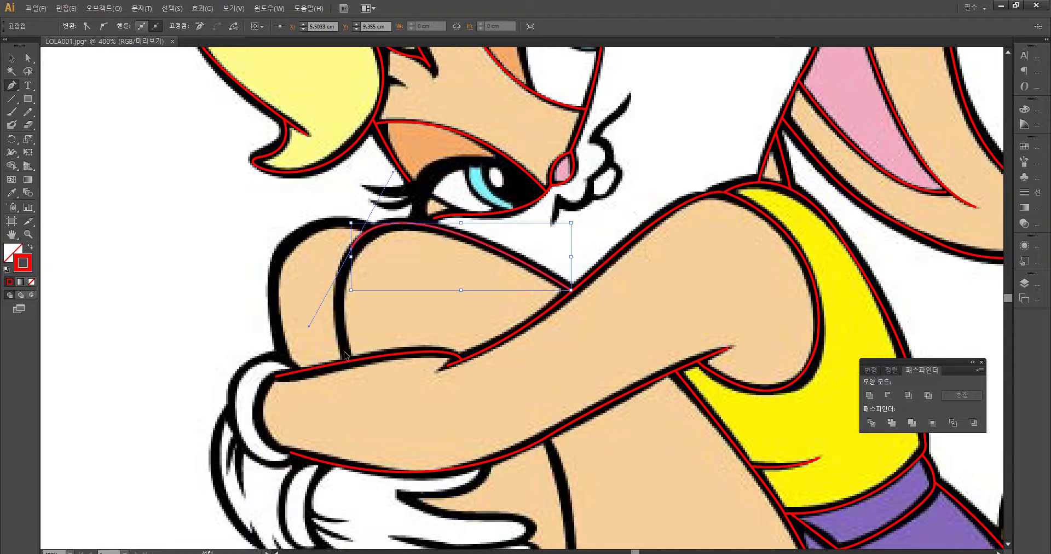
key(ctrl+z)
drag(350, 262, 331, 368)
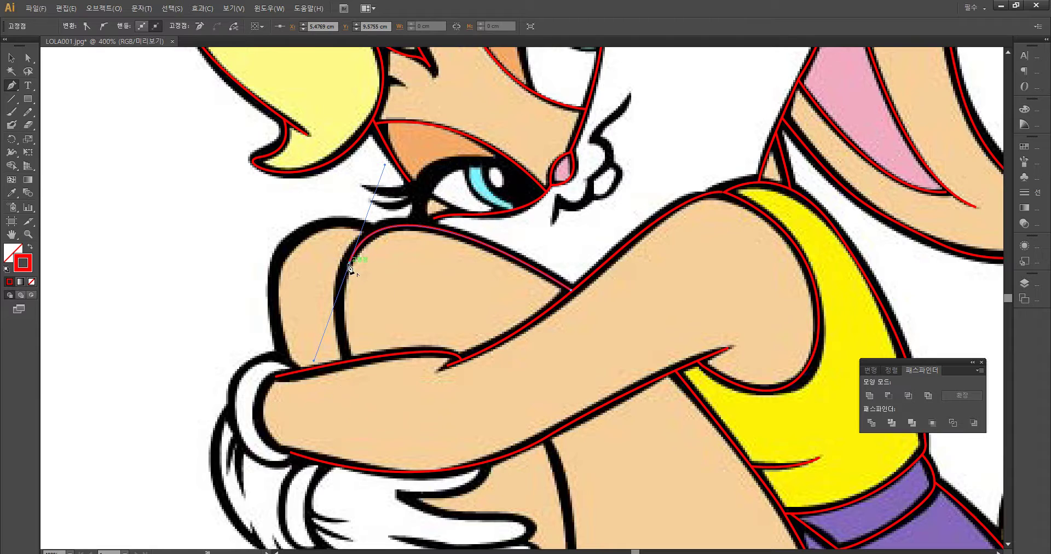
click(349, 364)
drag(360, 455, 368, 454)
key(ctrl+z)
key(ctrl+z)
key(ctrl+z)
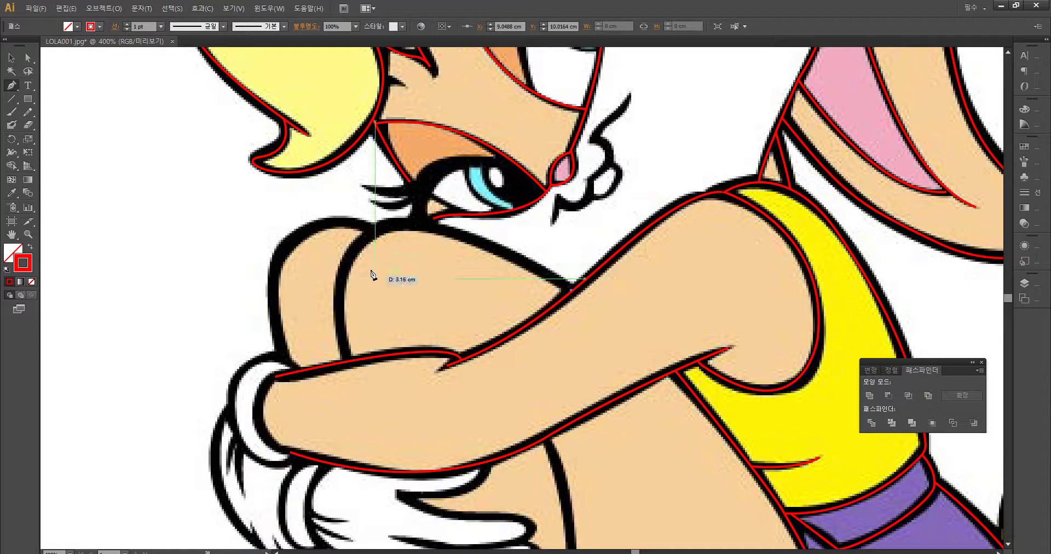
drag(368, 237, 327, 282)
click(348, 361)
drag(352, 390, 357, 397)
key(ctrl+z)
key(ctrl+z)
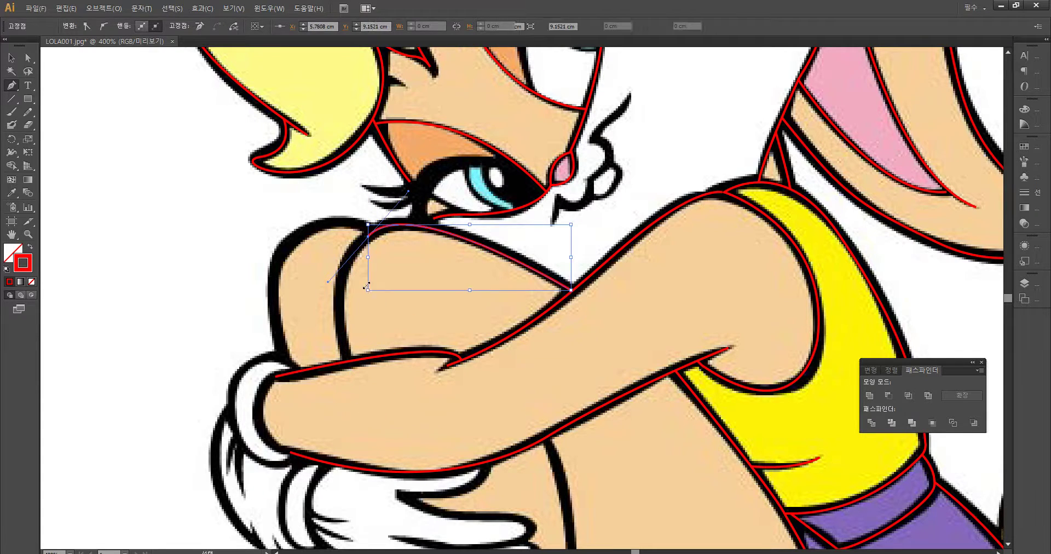
Step: Trace the front knee over its top and down to the forearm, and start the rear knee's outline where the knees meet
drag(371, 232, 322, 267)
click(351, 359)
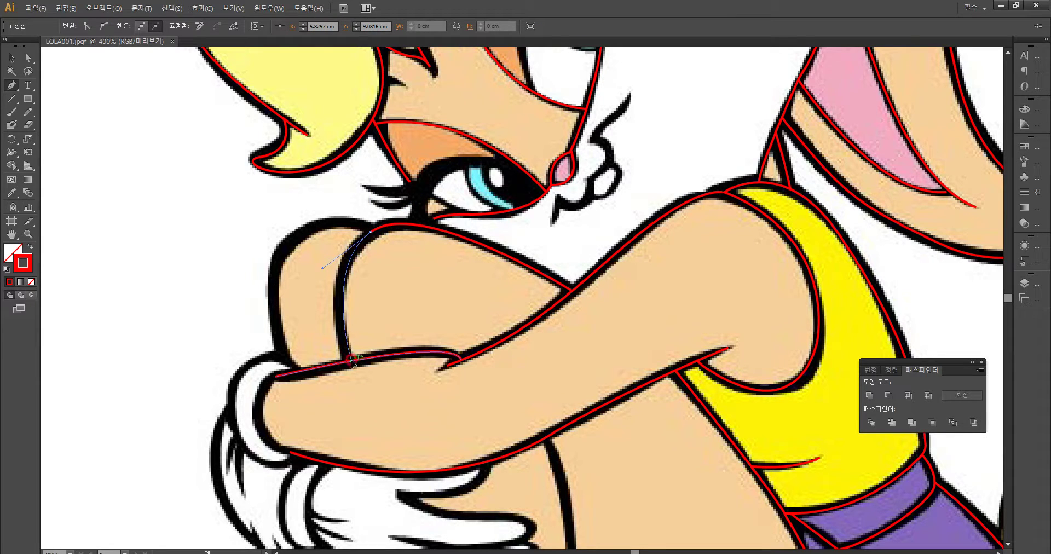
drag(362, 392, 351, 379)
click(350, 361)
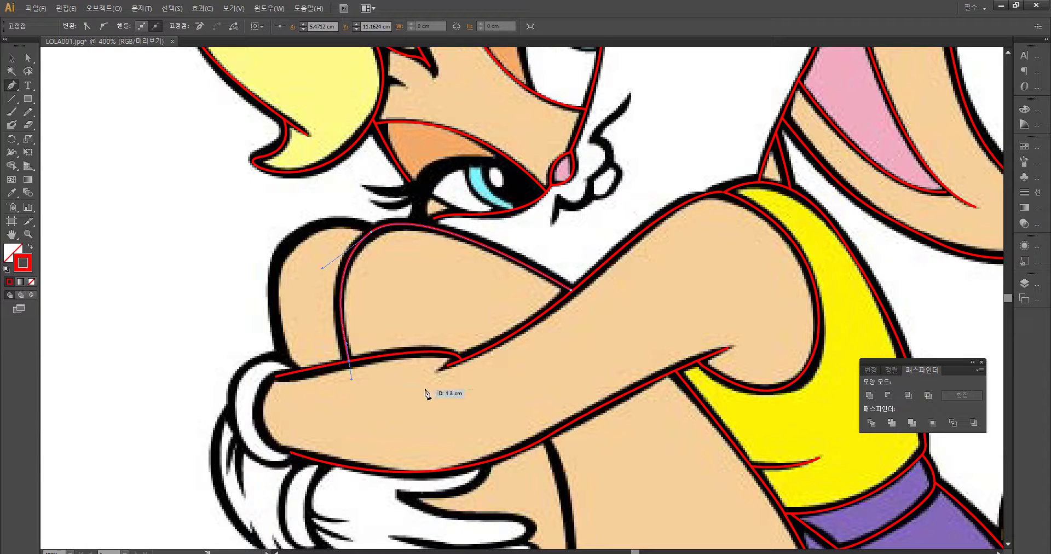
click(371, 233)
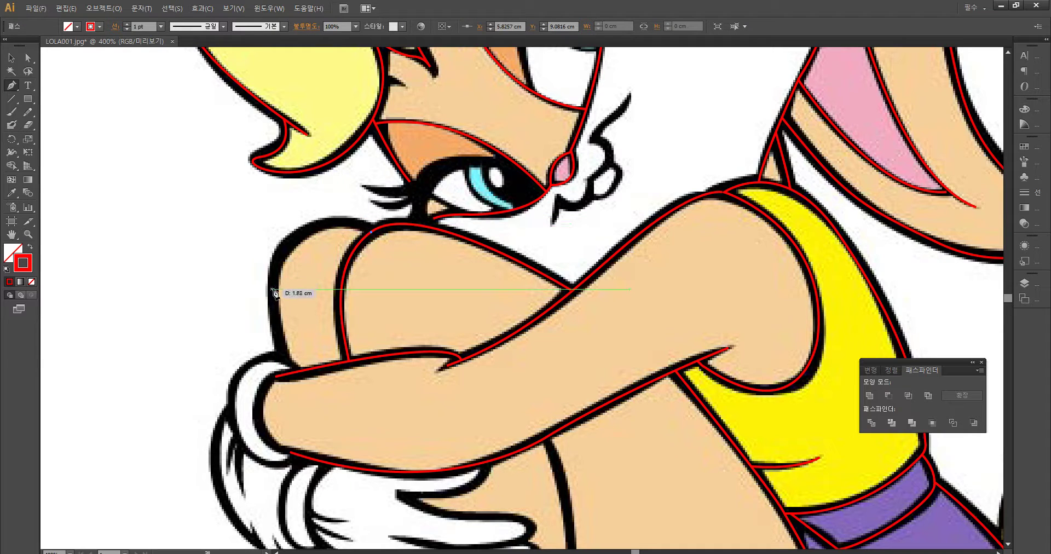
drag(257, 360, 257, 361)
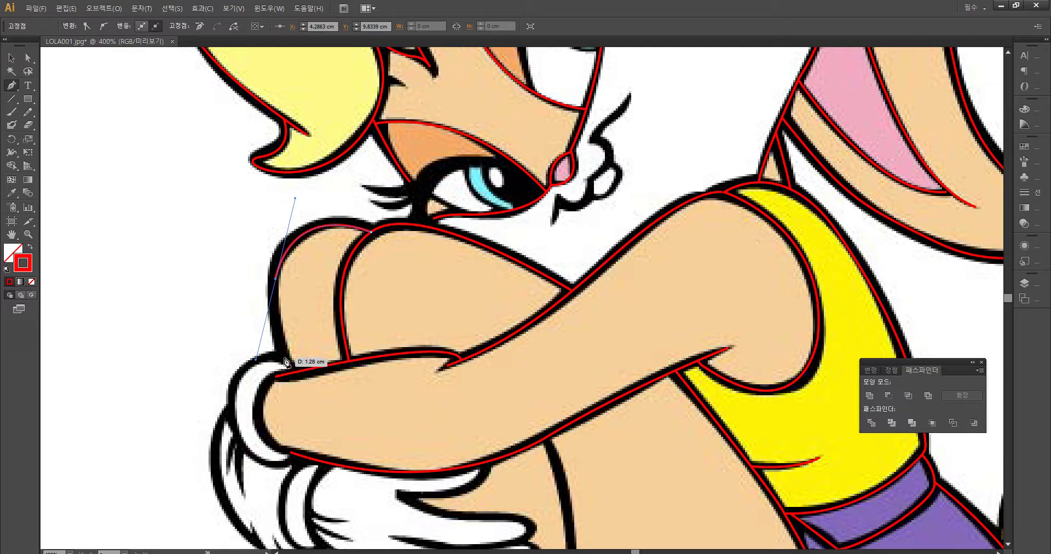
key(ctrl+z)
key(ctrl+z)
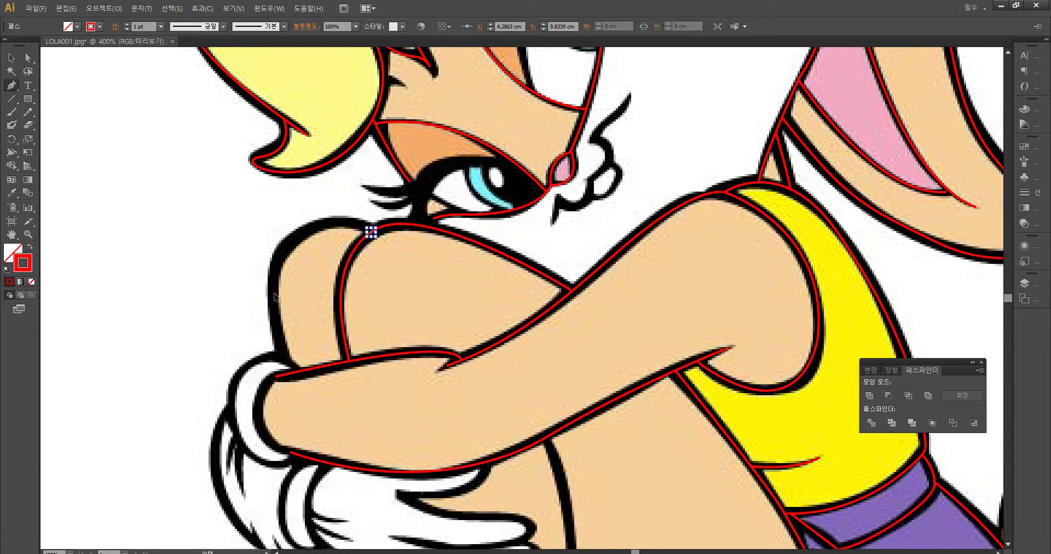
drag(272, 330, 317, 545)
key(ctrl+z)
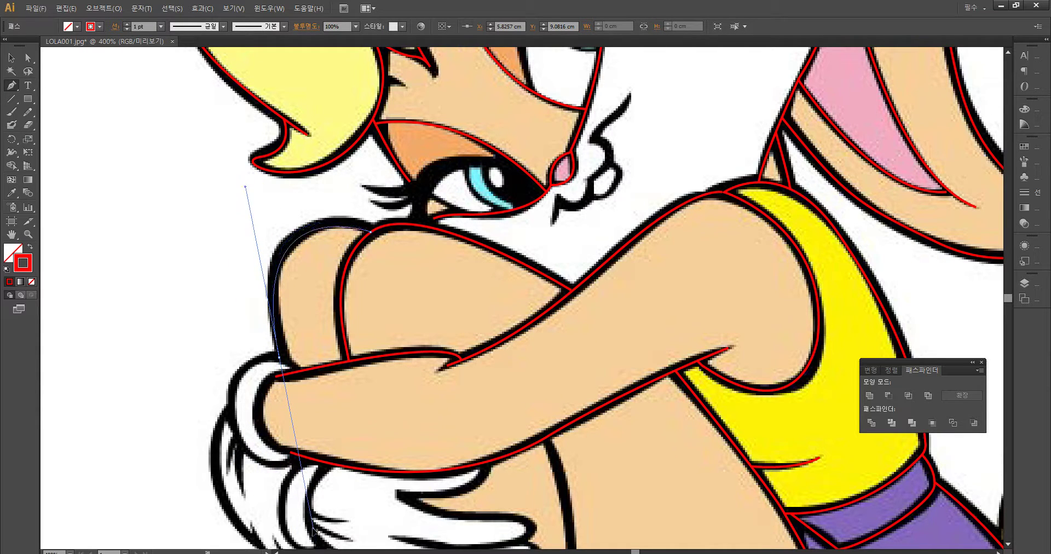
key(ctrl+z)
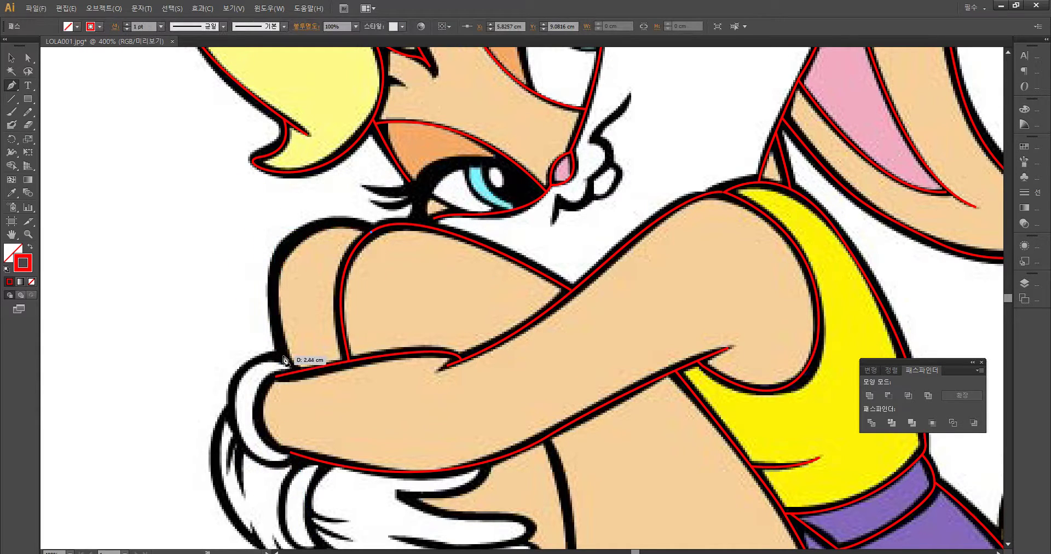
Step: Trace the rear knee around and down to the glove cuff, deselect it, and start the cuff's outline on the forearm's upper edge
drag(279, 401, 330, 535)
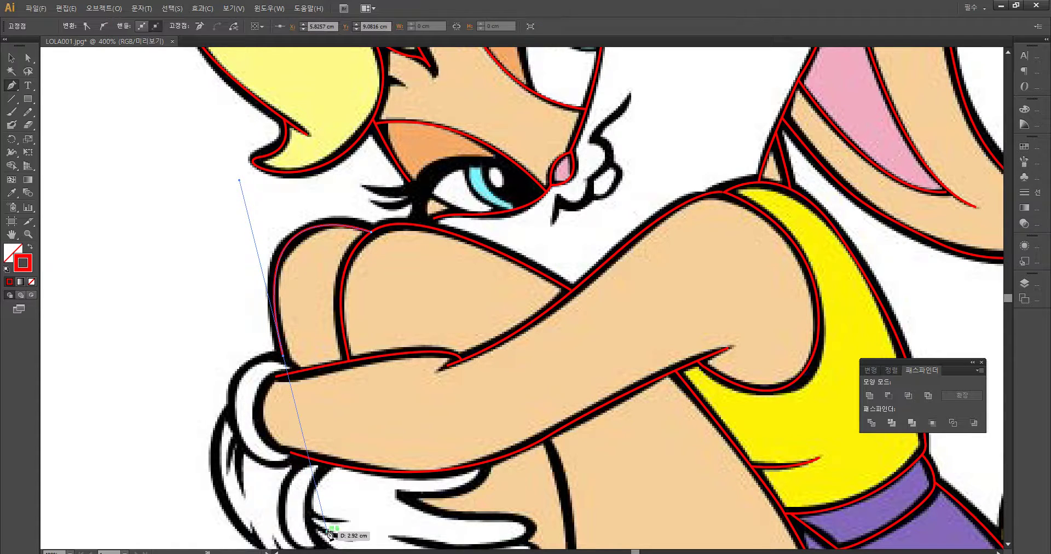
ctrl+click(239, 359)
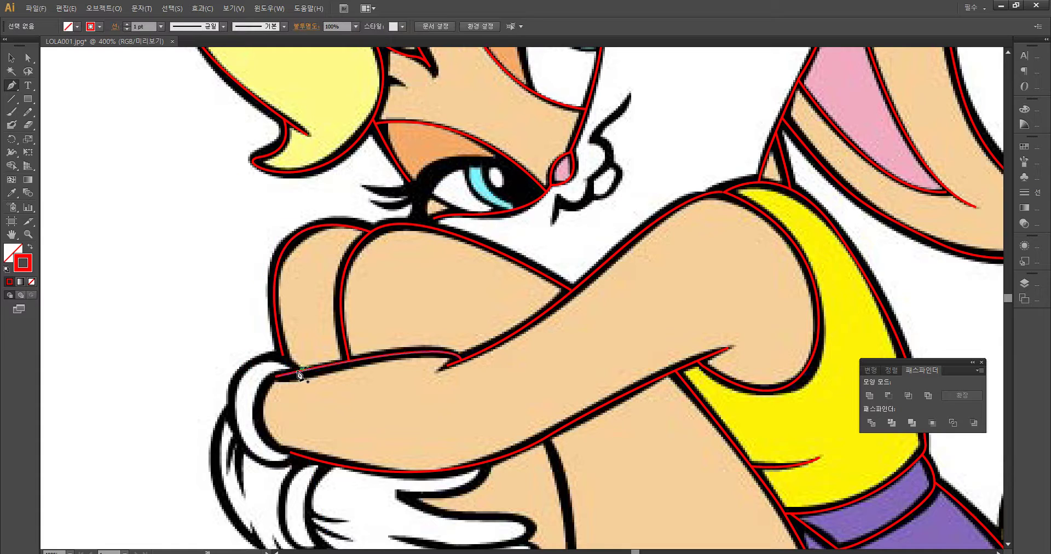
click(300, 372)
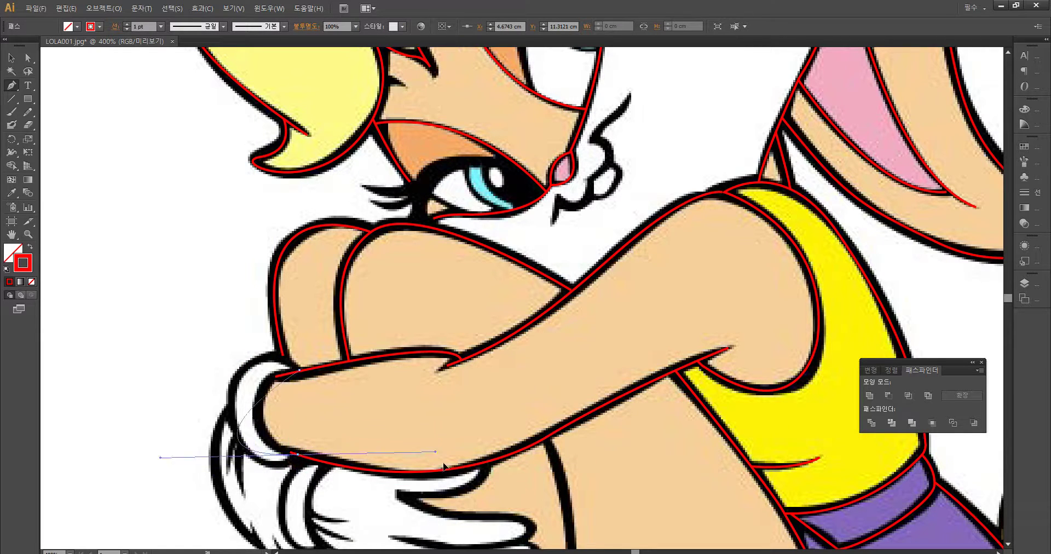
key(ctrl+z)
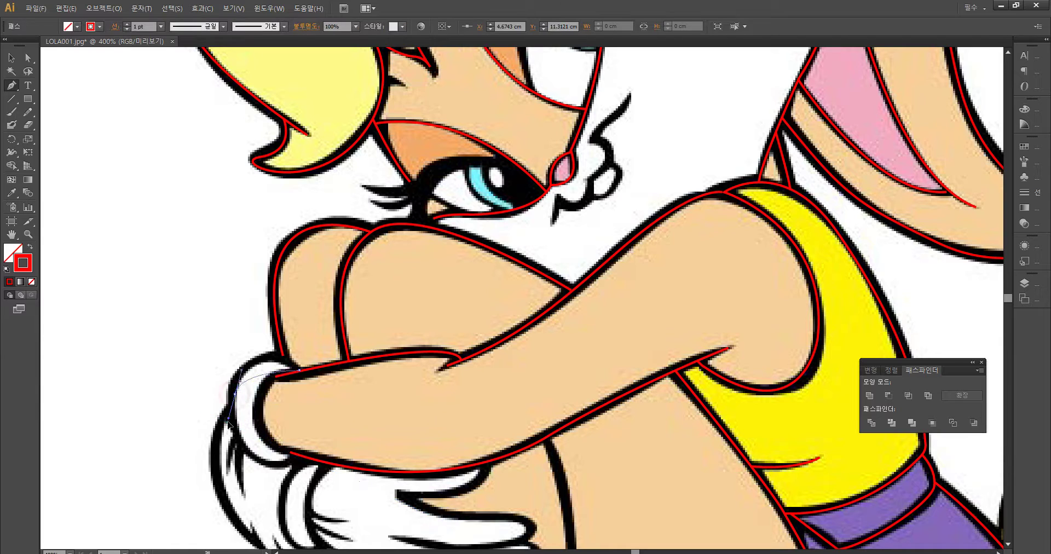
drag(217, 462, 217, 463)
key(ctrl+z)
drag(213, 470, 214, 471)
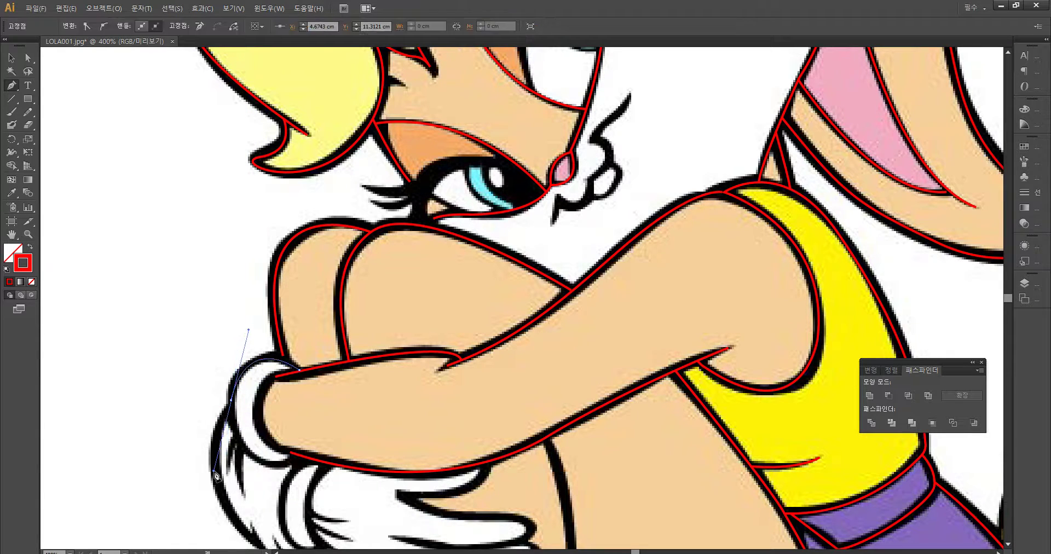
drag(291, 458, 307, 450)
key(ctrl+z)
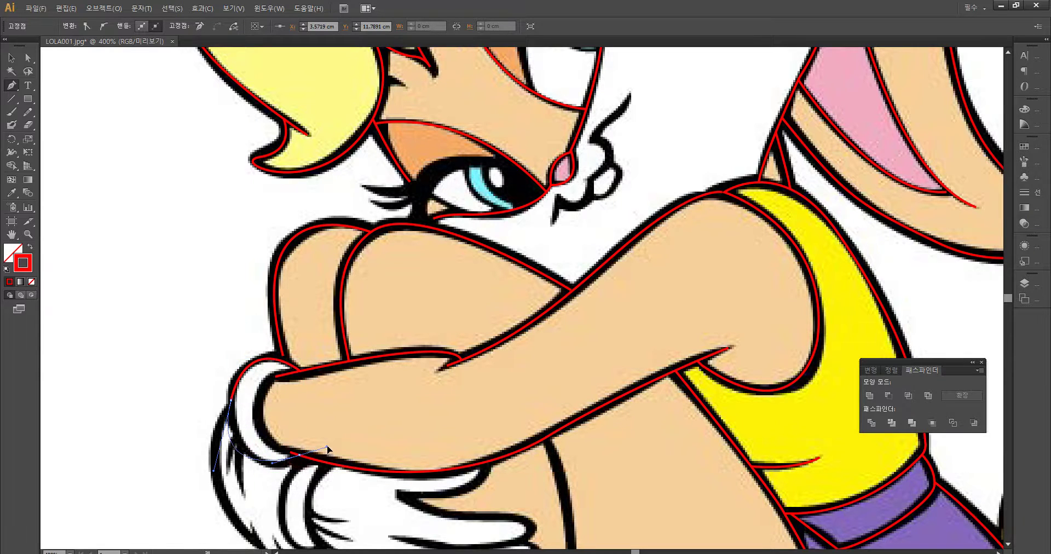
key(ctrl+z)
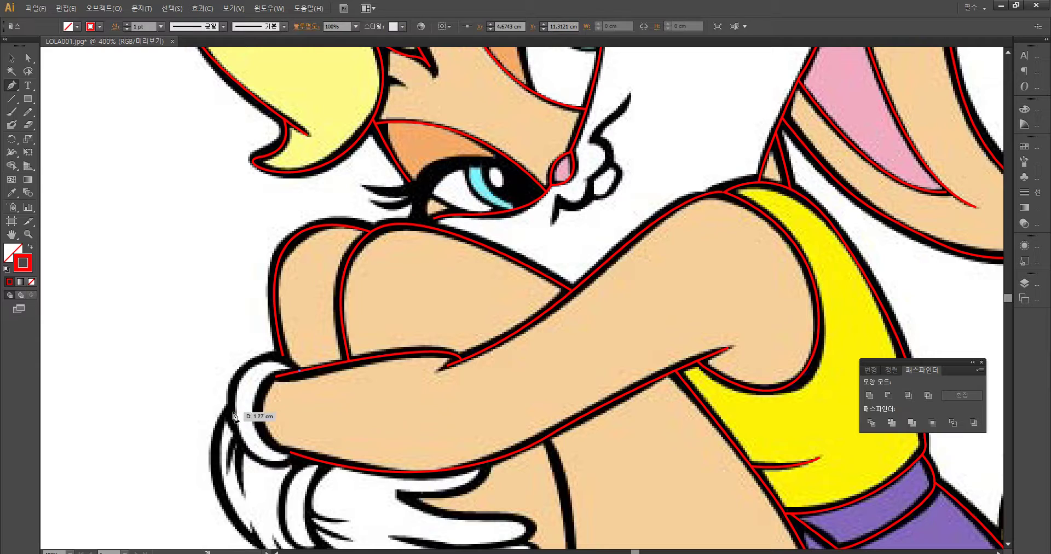
Step: Trace the glove cuff's outer edge from the forearm's upper edge around to the arm's underside
drag(236, 472, 236, 498)
click(295, 455)
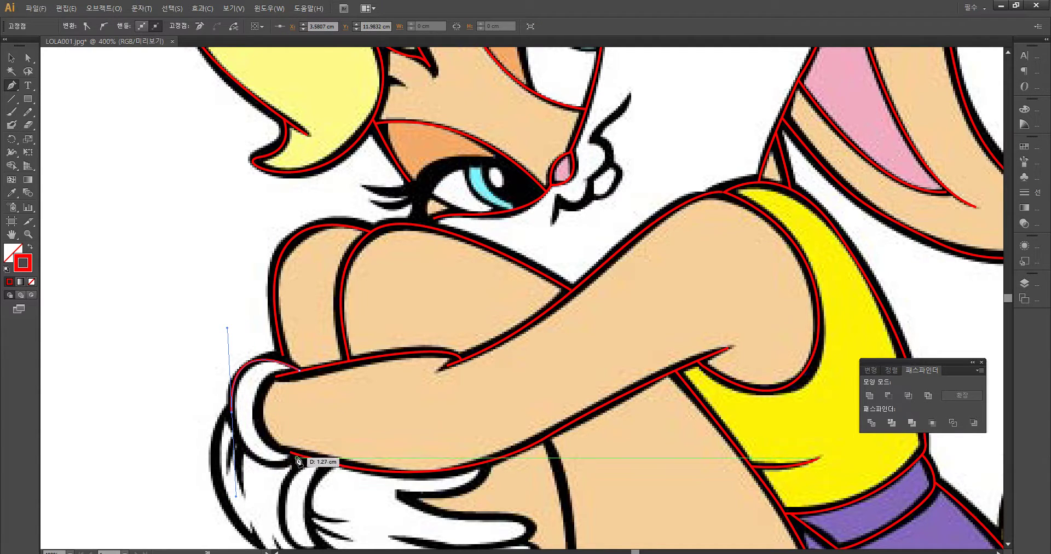
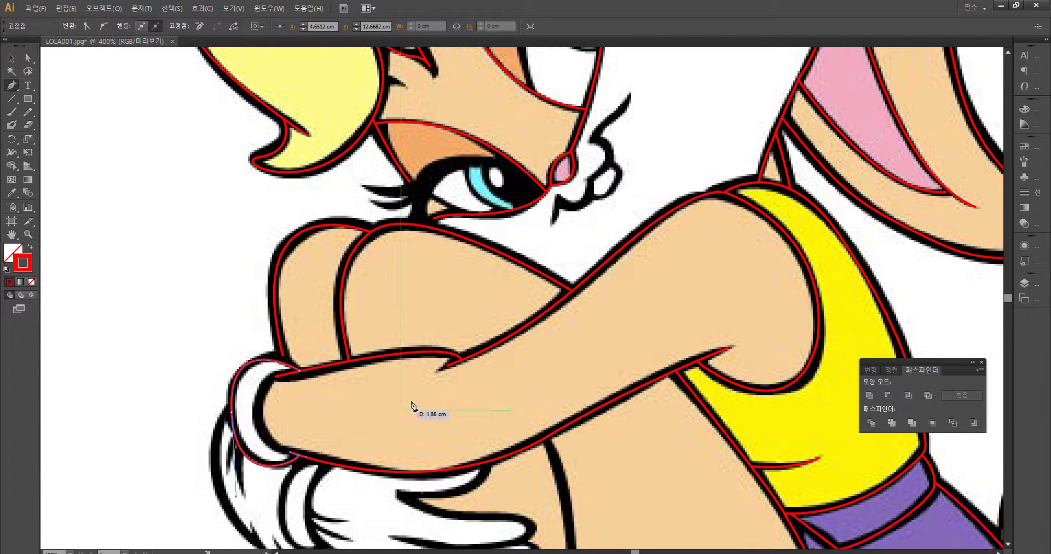
key(ctrl)
key(ctrl+minus)
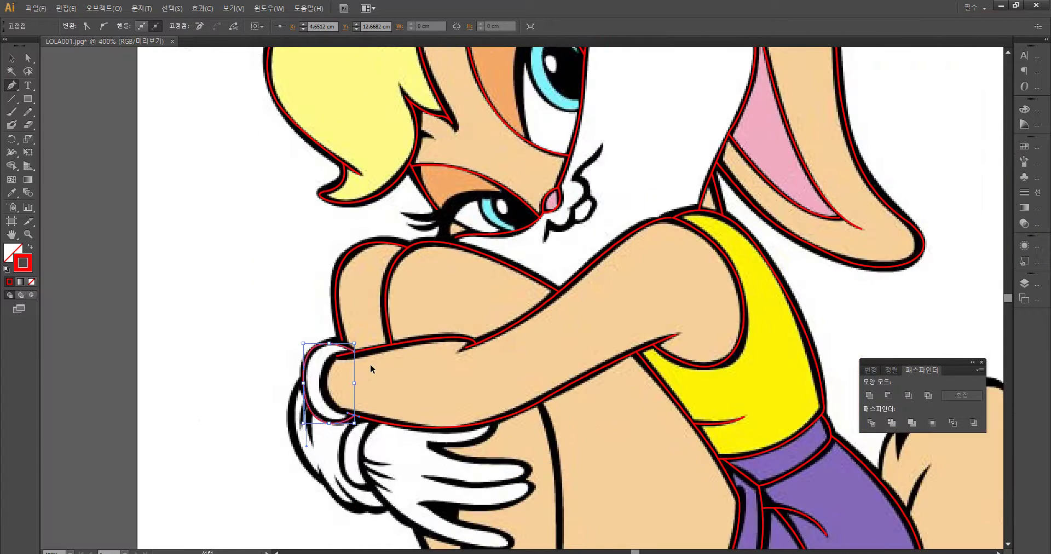
key(ctrl+equal)
key(ctrl+equal)
key(ctrl+equal)
key(ctrl+equal)
drag(370, 363, 703, 222)
drag(665, 270, 818, 143)
key(ctrl+z)
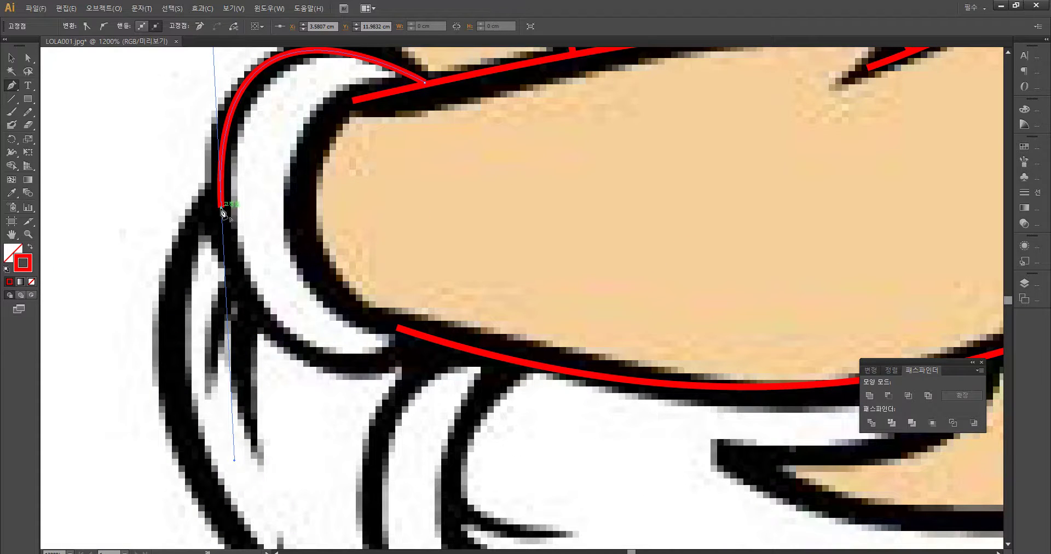
drag(420, 340, 596, 254)
key(ctrl+z)
mouse_move(445, 341)
mouse_down()
mouse_move(672, 248)
mouse_move(629, 258)
mouse_move(647, 252)
mouse_up()
drag(471, 198, 462, 300)
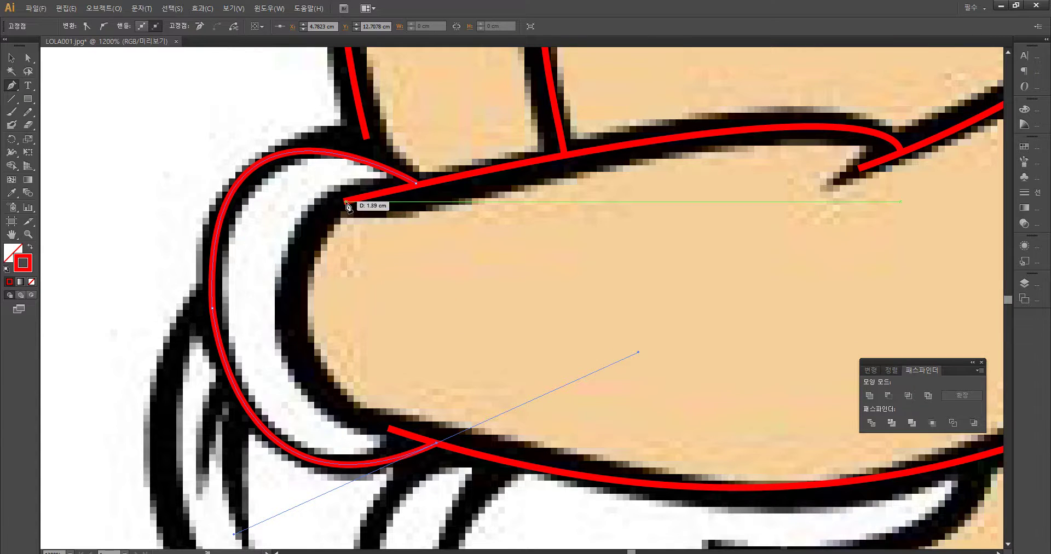
scroll(394, 181, up, 1)
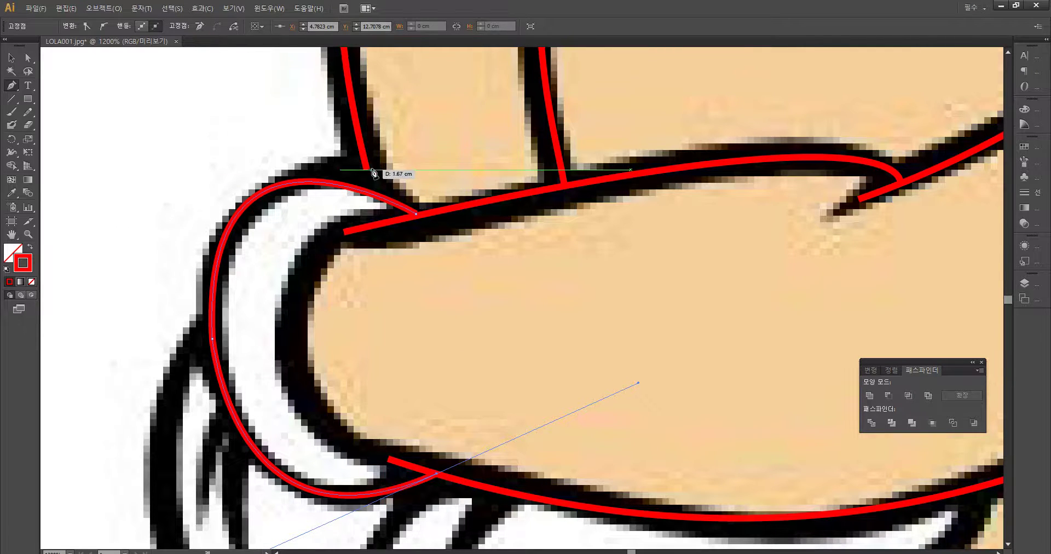
Step: Deselect the cuff path, extend the rear knee's outline down to the glove cuff's outer edge, and deselect it
ctrl+click(381, 171)
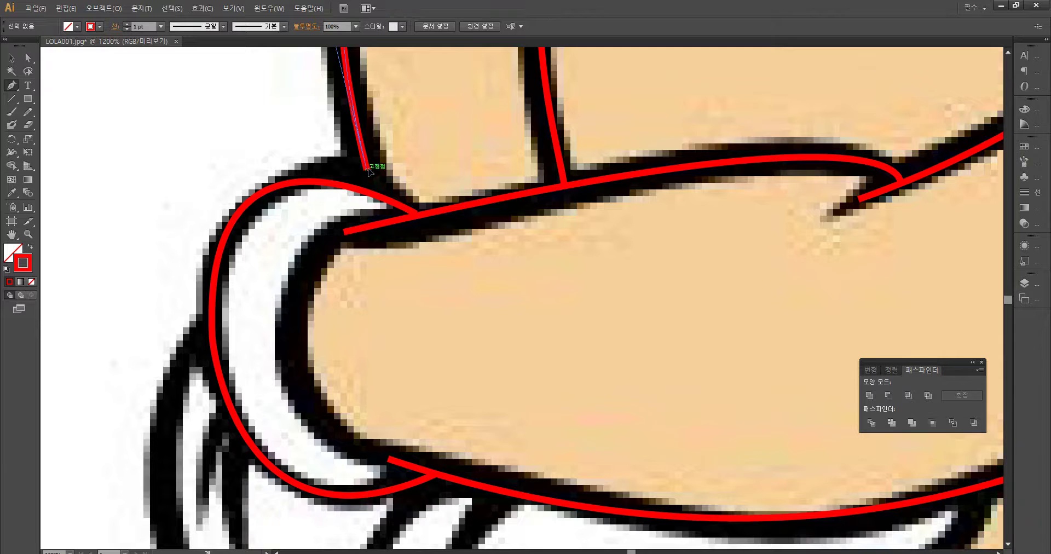
click(368, 171)
click(372, 193)
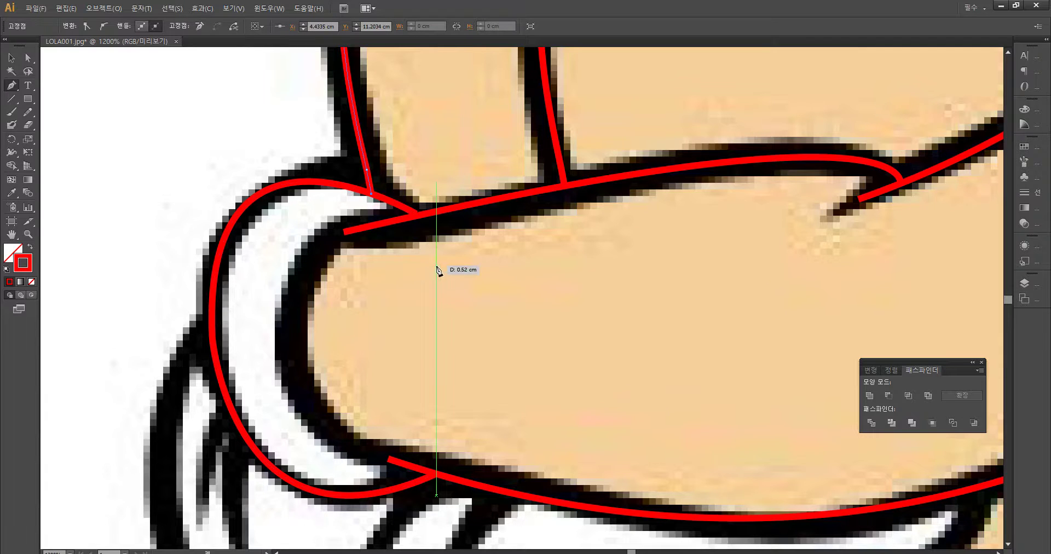
ctrl+click(370, 306)
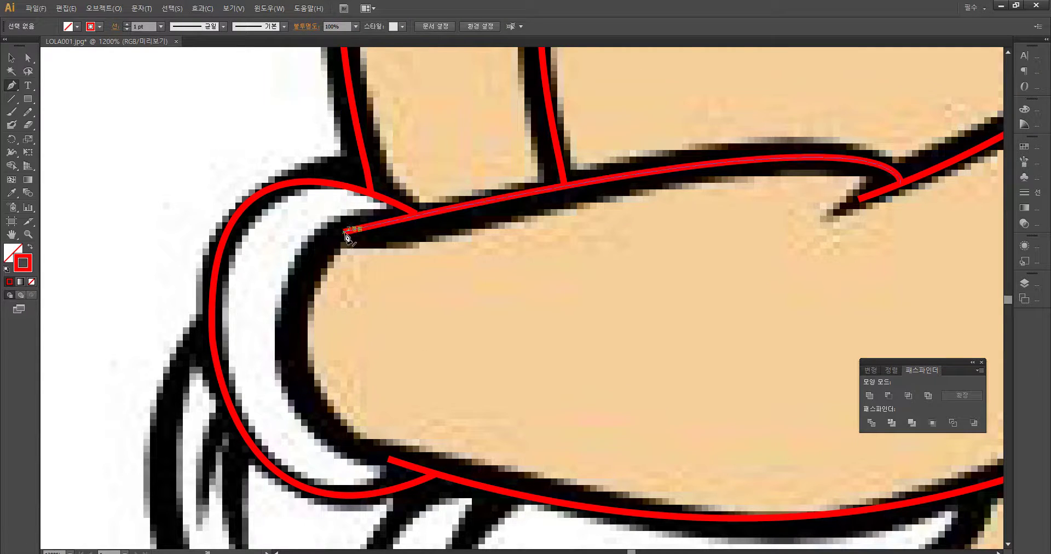
click(344, 233)
drag(389, 459, 572, 392)
key(ctrl+z)
drag(303, 259, 343, 393)
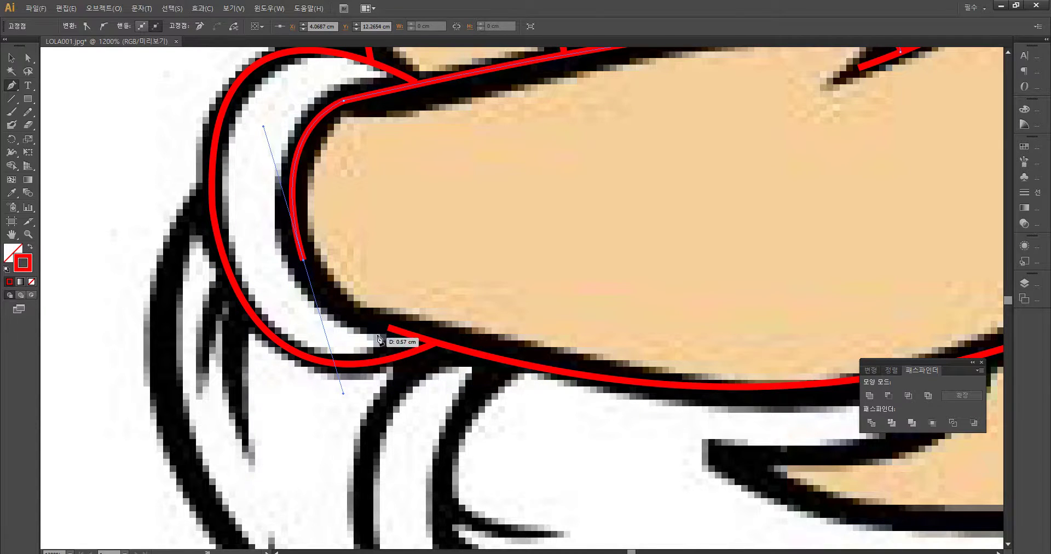
drag(388, 328, 422, 340)
key(ctrl+z)
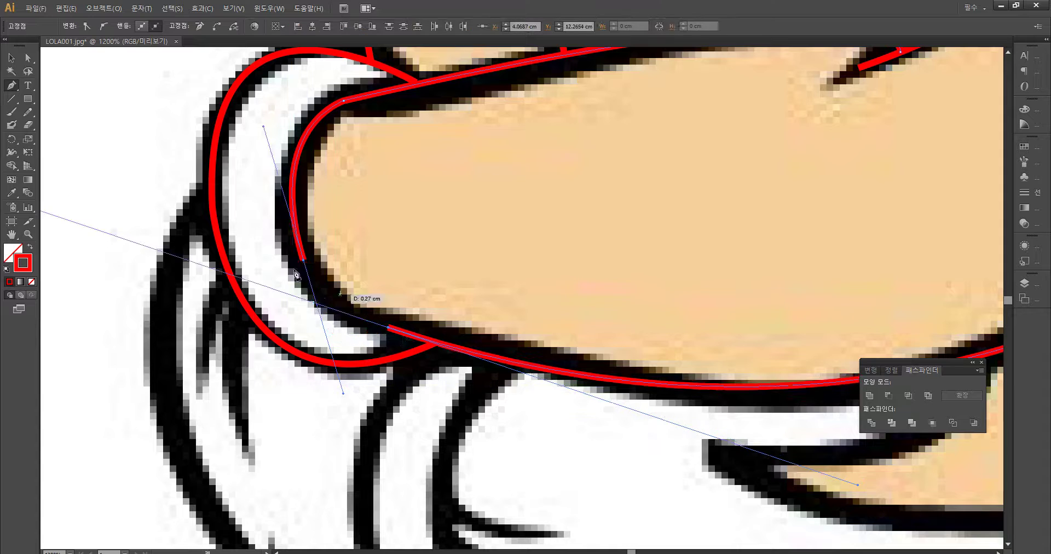
drag(304, 262, 311, 264)
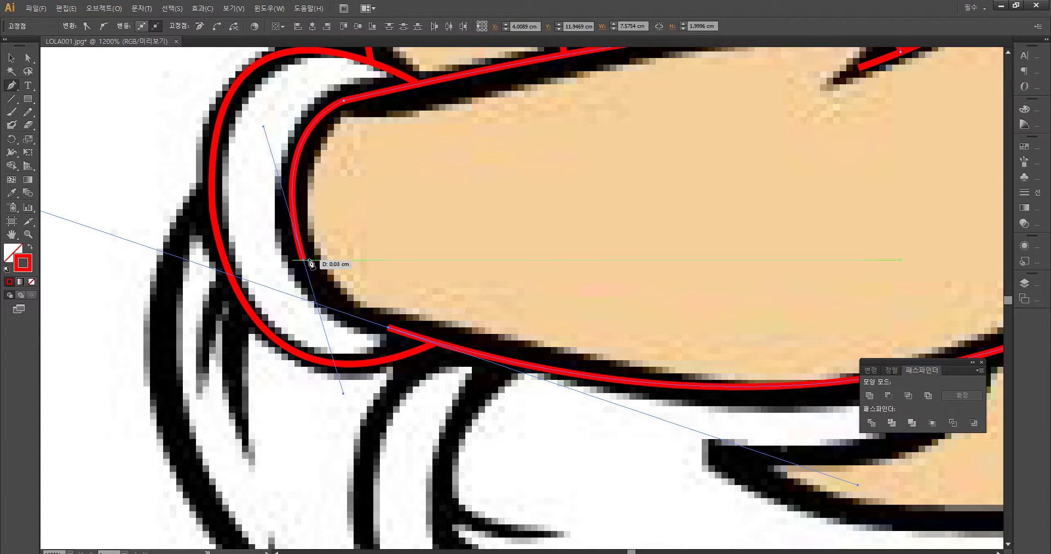
drag(389, 328, 448, 336)
key(ctrl+z)
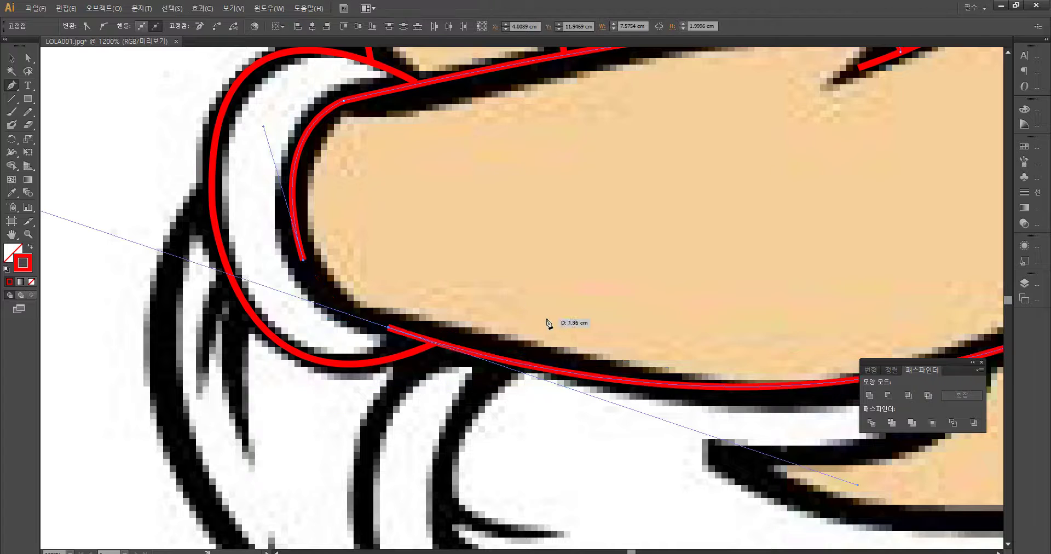
ctrl+click(496, 302)
click(303, 260)
drag(387, 330, 421, 338)
key(ctrl+z)
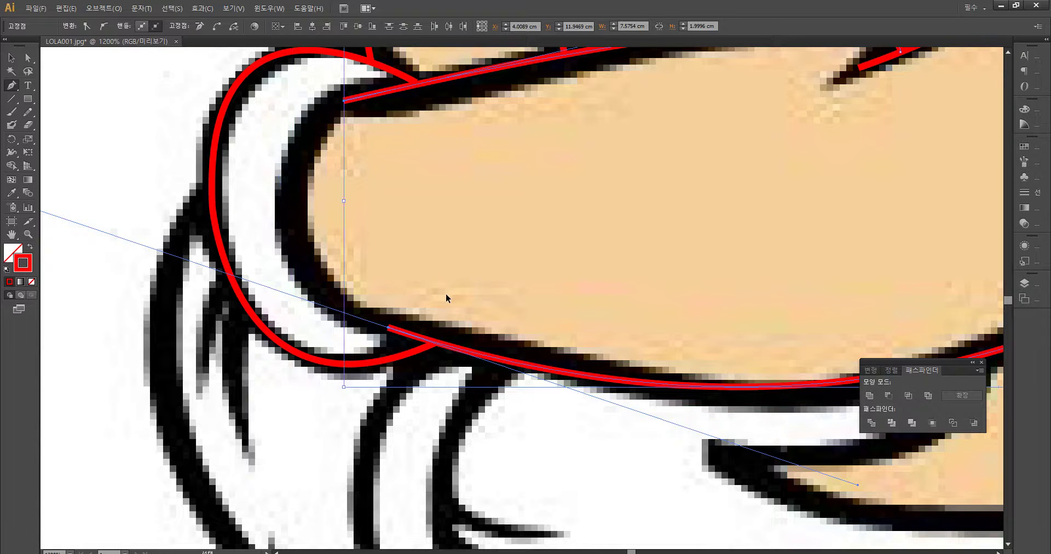
click(103, 8)
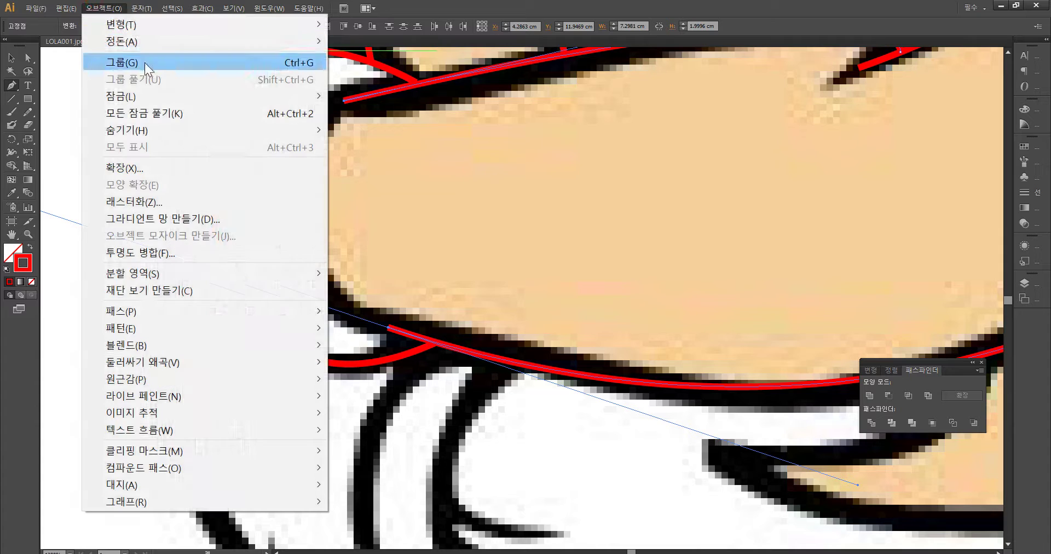
click(66, 8)
click(102, 41)
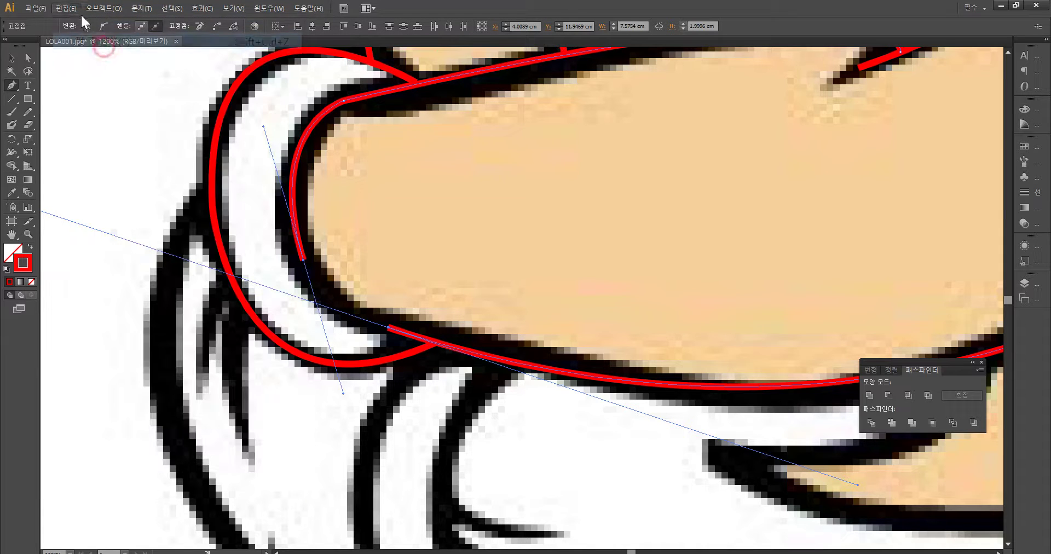
ctrl+click(384, 253)
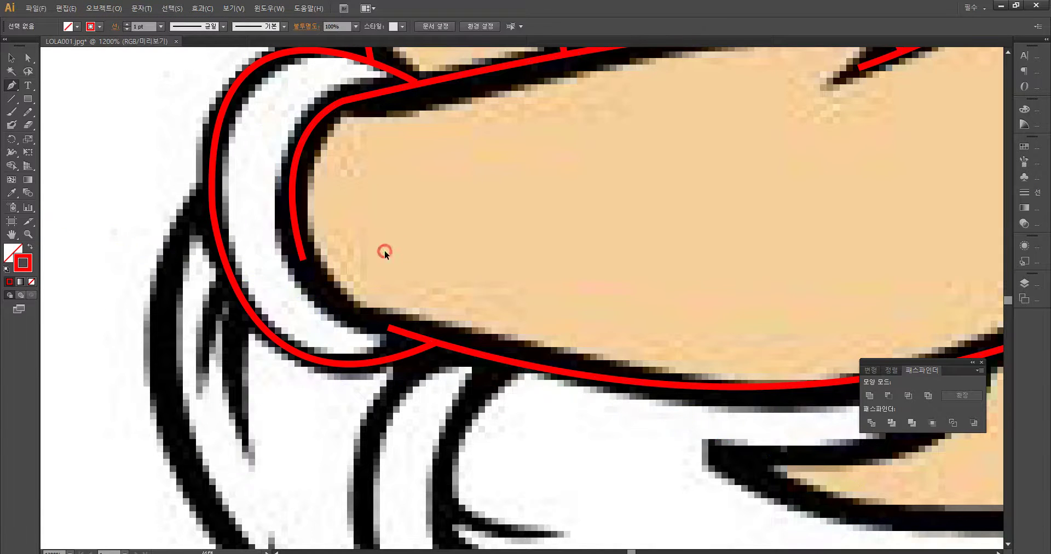
click(304, 261)
drag(388, 328, 411, 332)
key(ctrl+z)
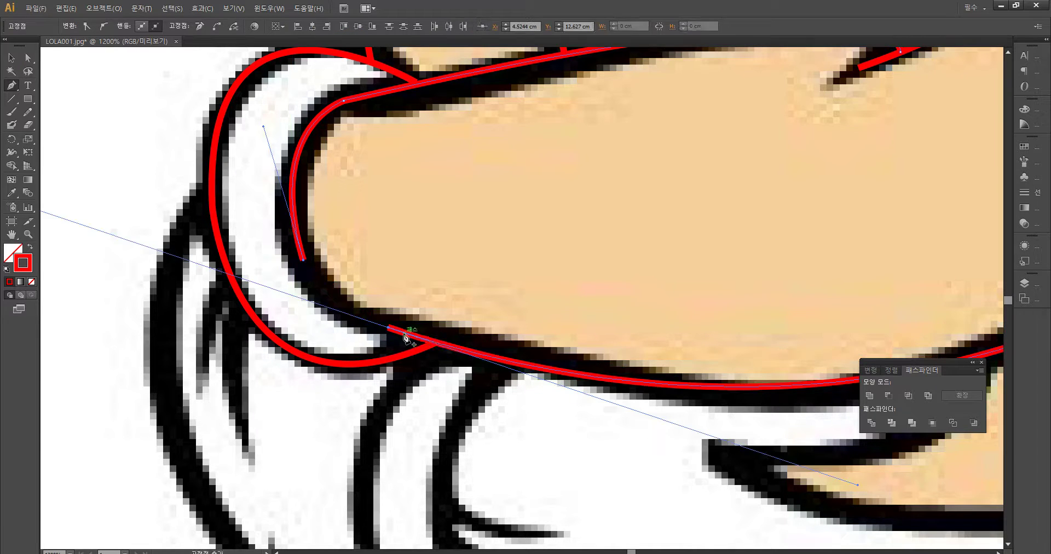
click(400, 332)
key(ctrl+z)
key(ctrl+z)
key(ctrl+z)
key(ctrl+z)
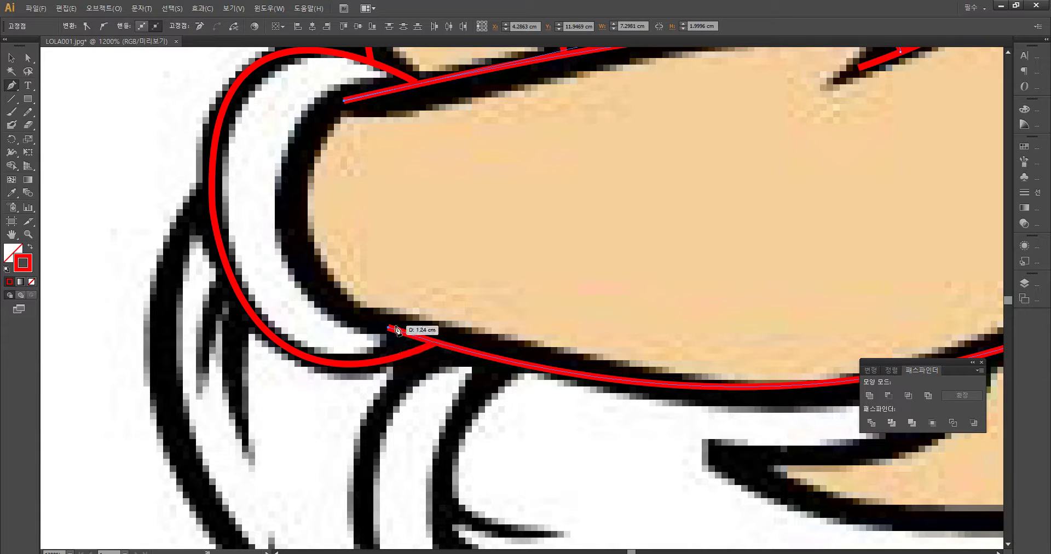
click(398, 330)
key(ctrl+z)
key(ctrl+z)
click(392, 325)
key(ctrl+z)
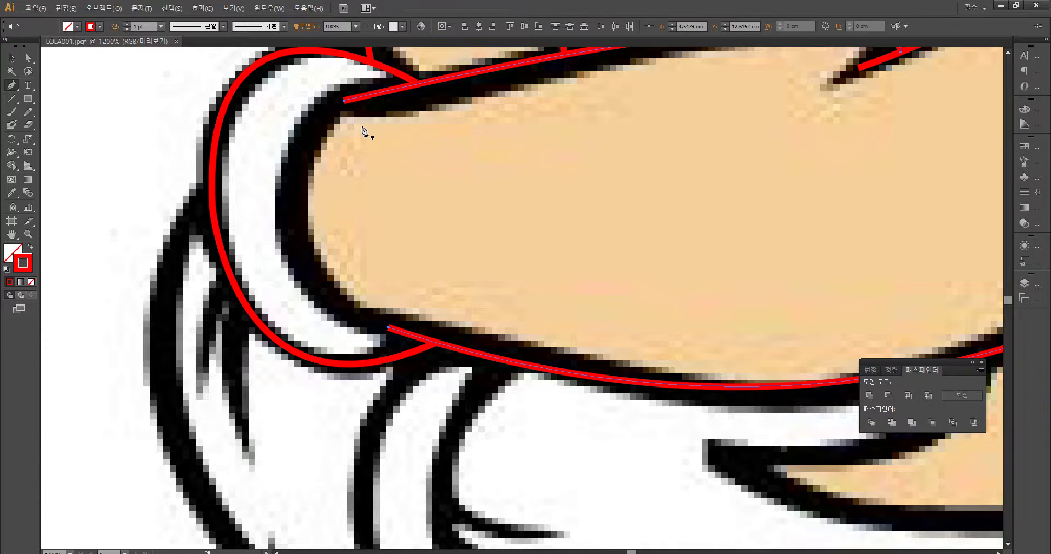
click(66, 8)
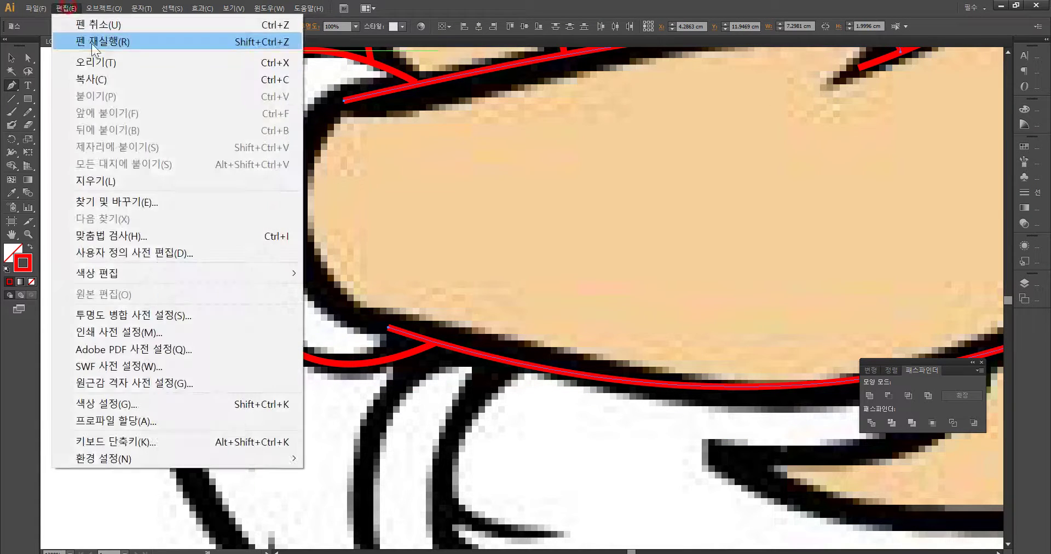
click(87, 24)
click(66, 8)
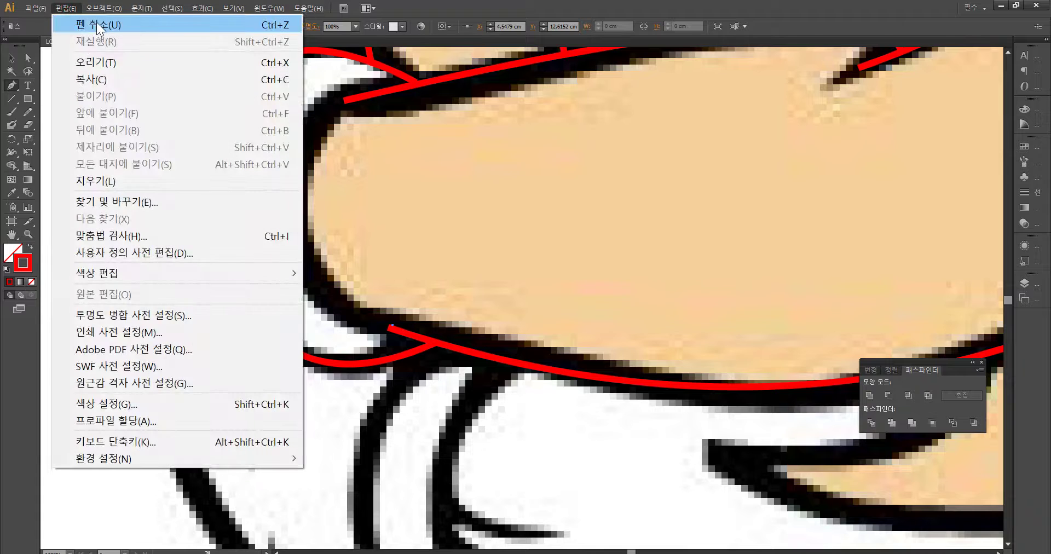
click(93, 25)
click(65, 8)
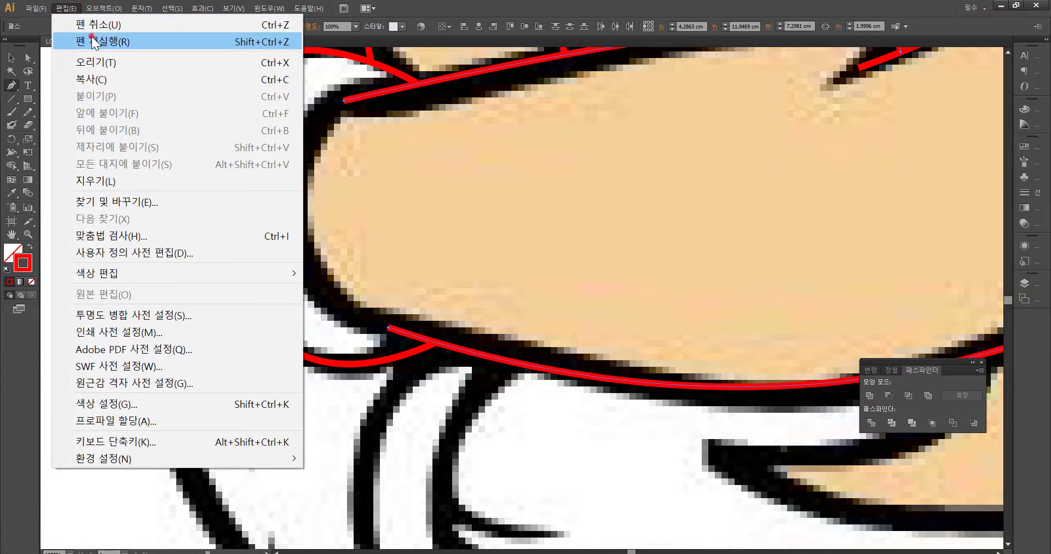
click(90, 41)
click(66, 8)
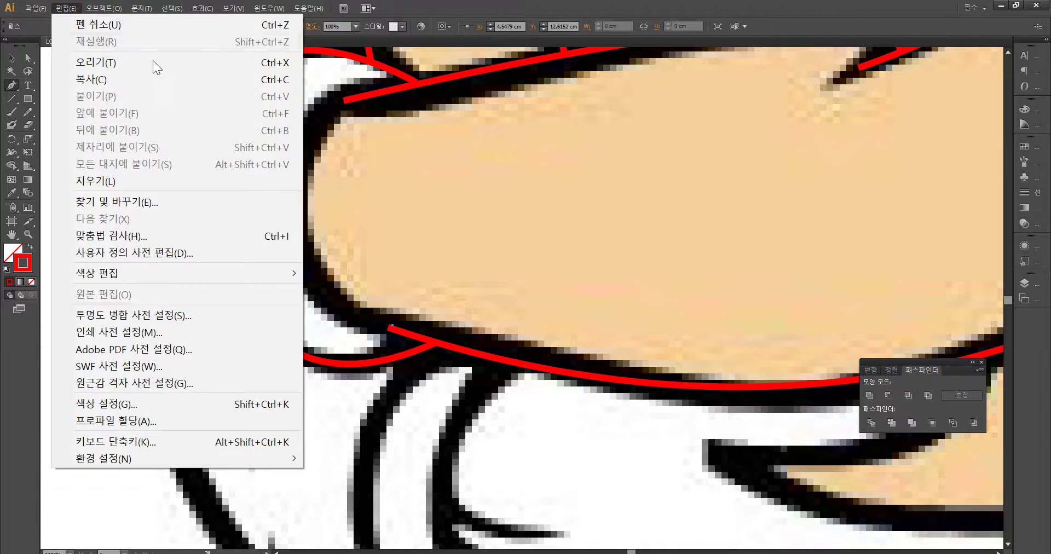
click(495, 207)
key(ctrl+z)
drag(423, 202, 418, 237)
click(340, 135)
click(387, 361)
key(ctrl+z)
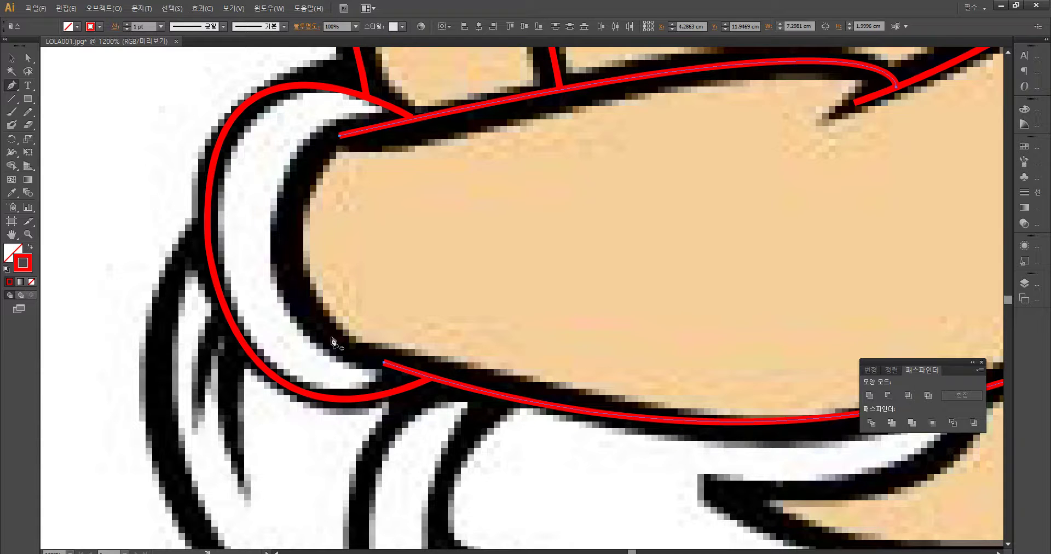
Step: Continue the forearm's upper-edge path with a curve down the glove cuff's inner edge, stopping short of the arm's underside
click(340, 136)
drag(312, 304, 378, 379)
key(ctrl+z)
drag(308, 310, 359, 436)
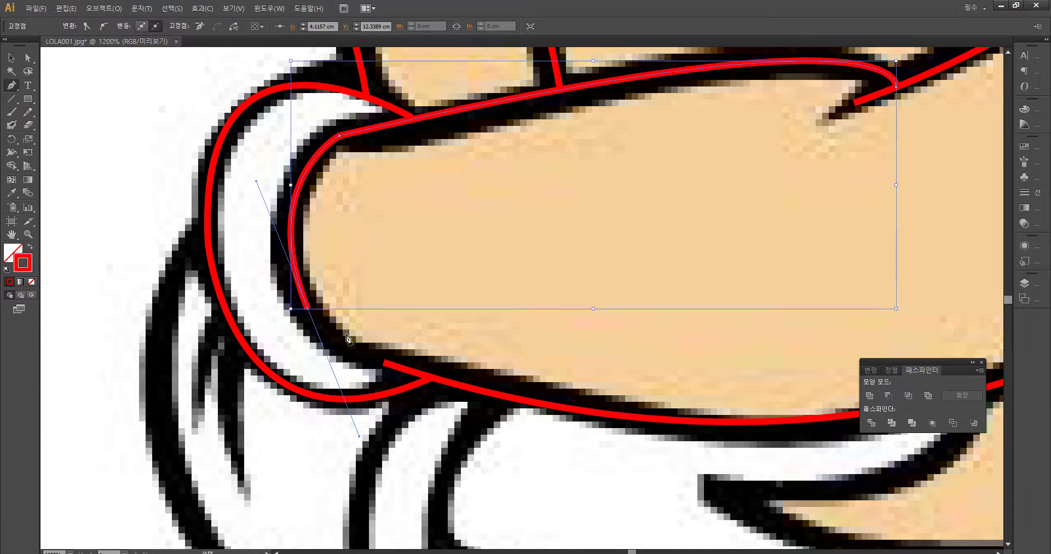
drag(384, 363, 854, 519)
drag(389, 357, 436, 364)
key(ctrl+z)
key(ctrl+z)
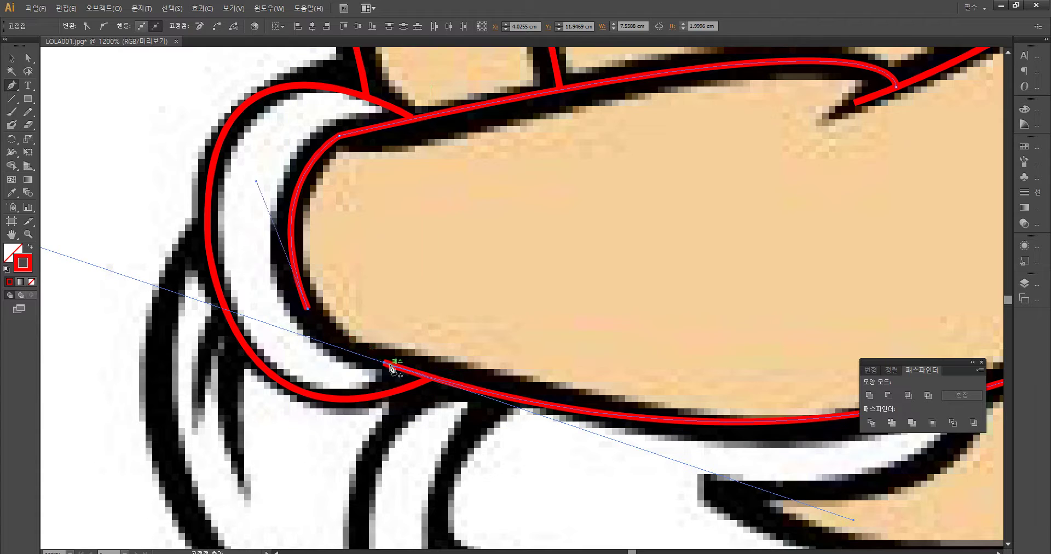
key(ctrl+z)
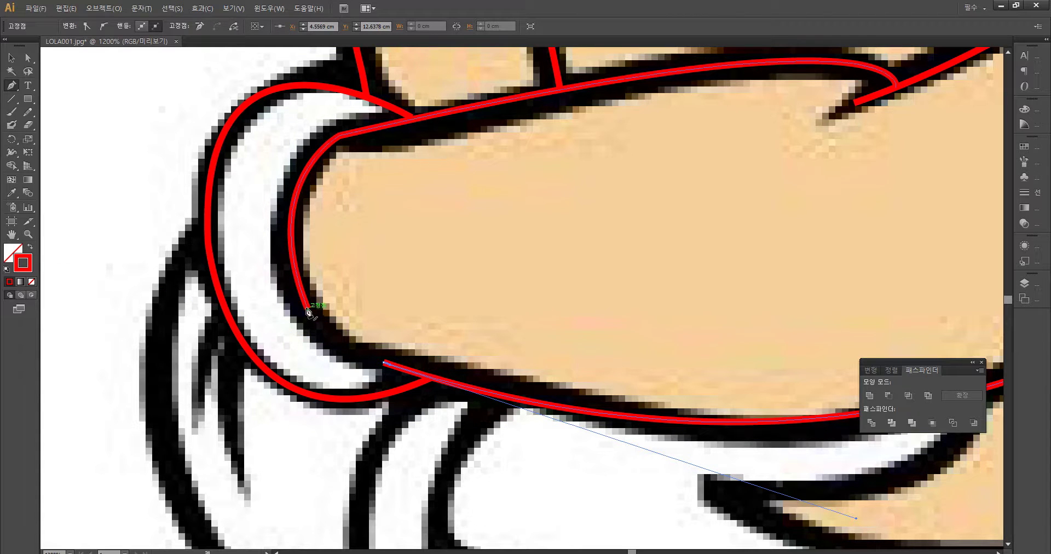
Step: Retract the handle at the end of the arm's underside path and join the cuff's inner edge to it with a smooth curve
click(384, 363)
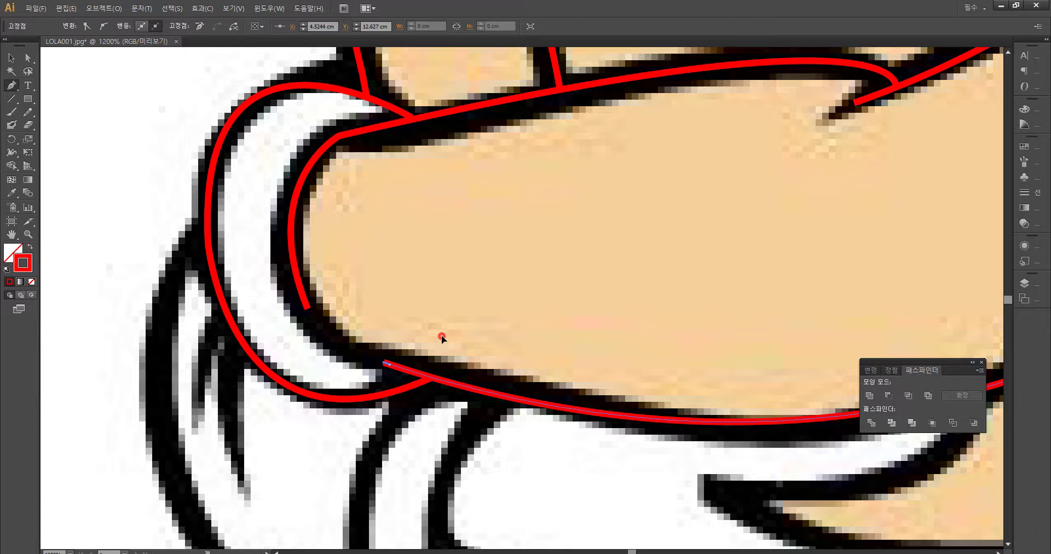
click(307, 309)
drag(384, 363, 439, 381)
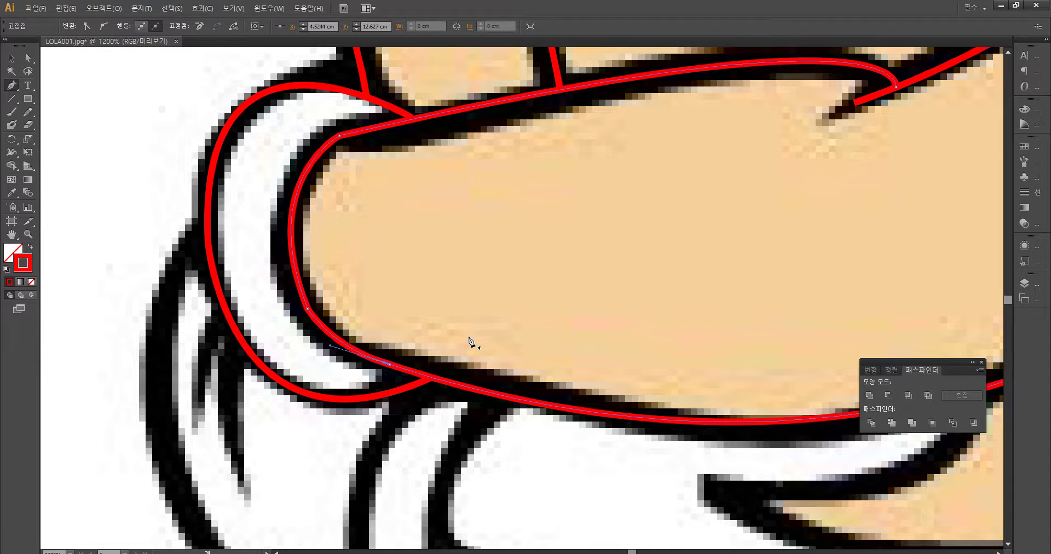
Step: Start the front hand's outline at the arm's underside and trace the uppermost finger back to the first finger gap
scroll(499, 340, down, 3)
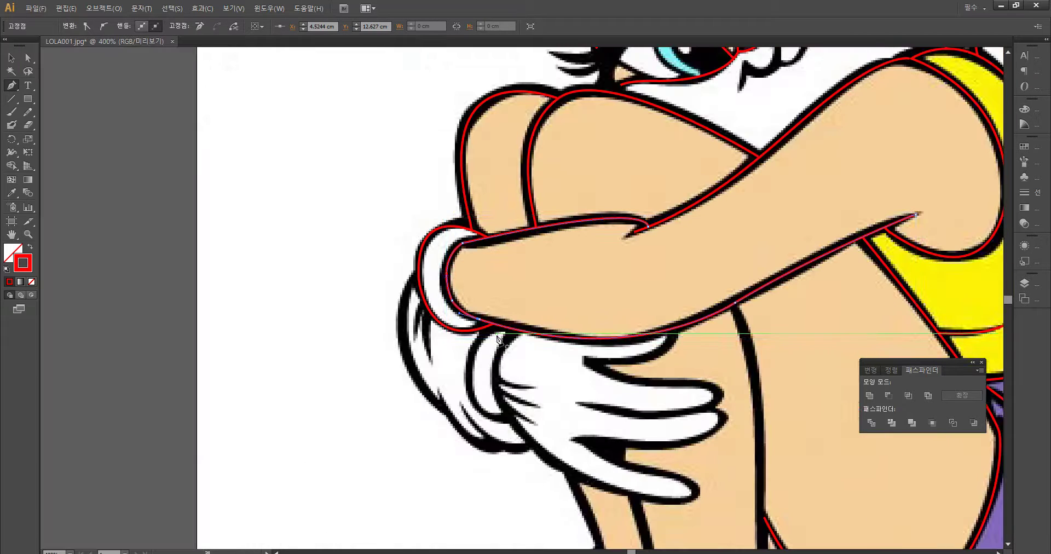
drag(662, 295, 453, 288)
drag(654, 237, 492, 483)
drag(557, 260, 707, 282)
drag(676, 376, 691, 291)
click(520, 358)
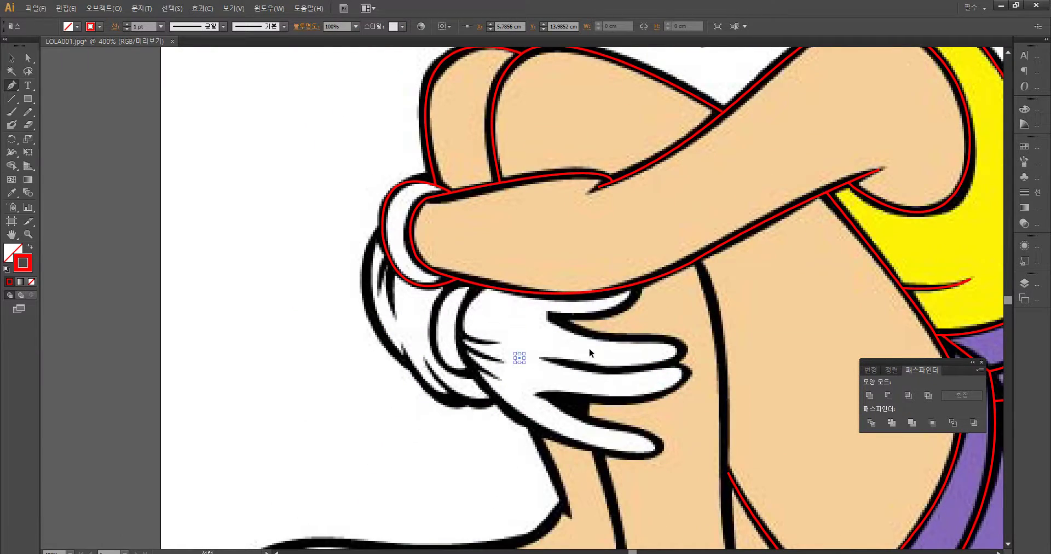
key(ctrl+z)
click(638, 286)
drag(455, 316, 453, 314)
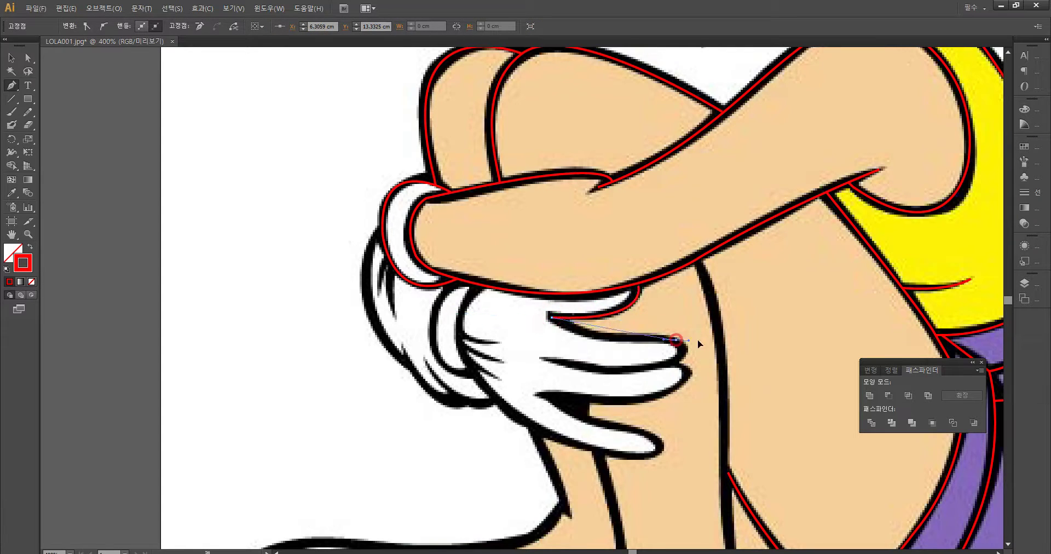
drag(770, 346, 797, 340)
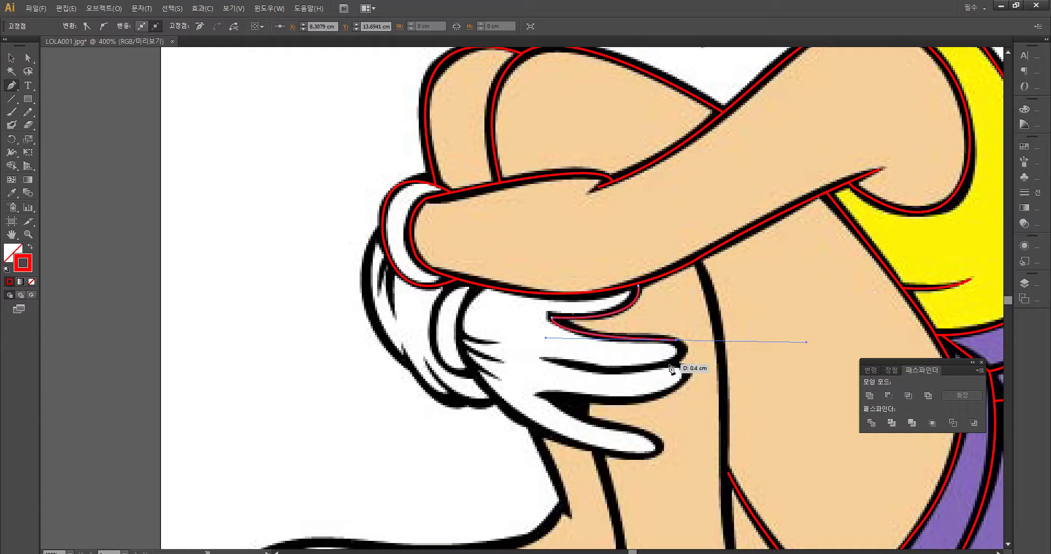
drag(552, 361, 497, 350)
key(ctrl+z)
click(678, 341)
key(ctrl+z)
click(677, 340)
drag(554, 362, 413, 342)
drag(401, 351, 416, 347)
key(ctrl+z)
key(ctrl+z)
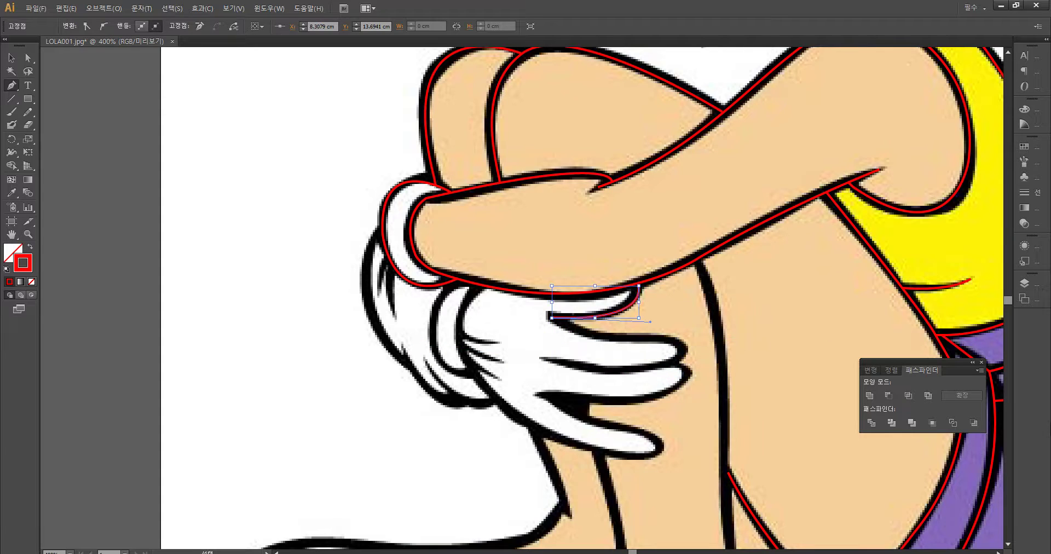
Step: Trace the second finger from the first gap around its tip and back along its lower edge, and deselect the path
drag(645, 335, 713, 334)
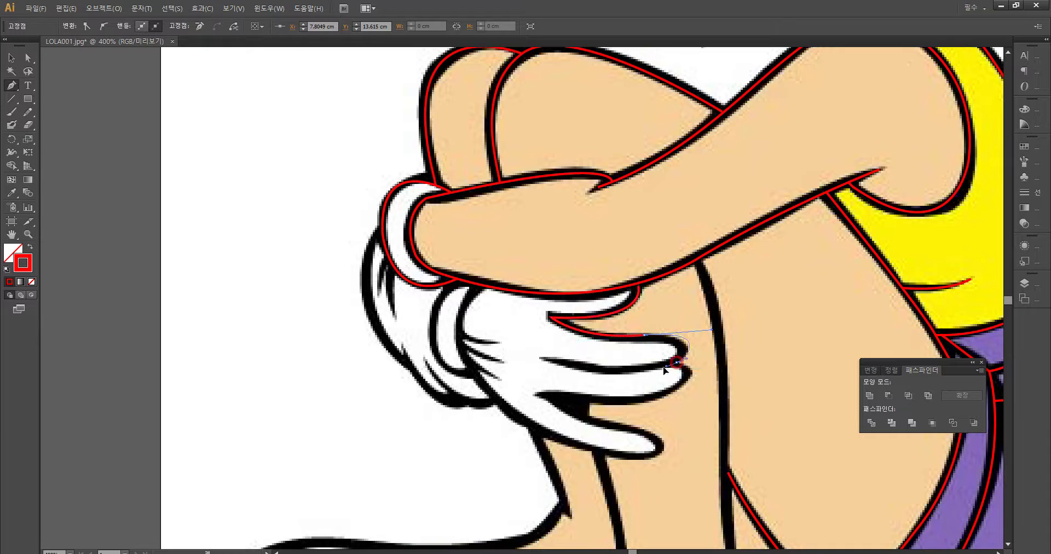
drag(672, 363, 414, 329)
key(ctrl+z)
key(ctrl+z)
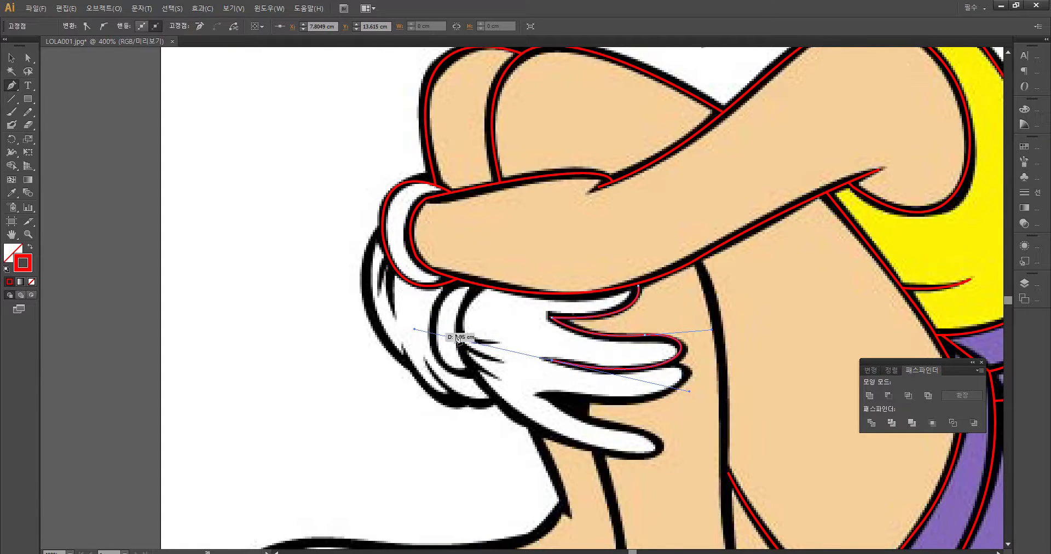
ctrl+click(679, 376)
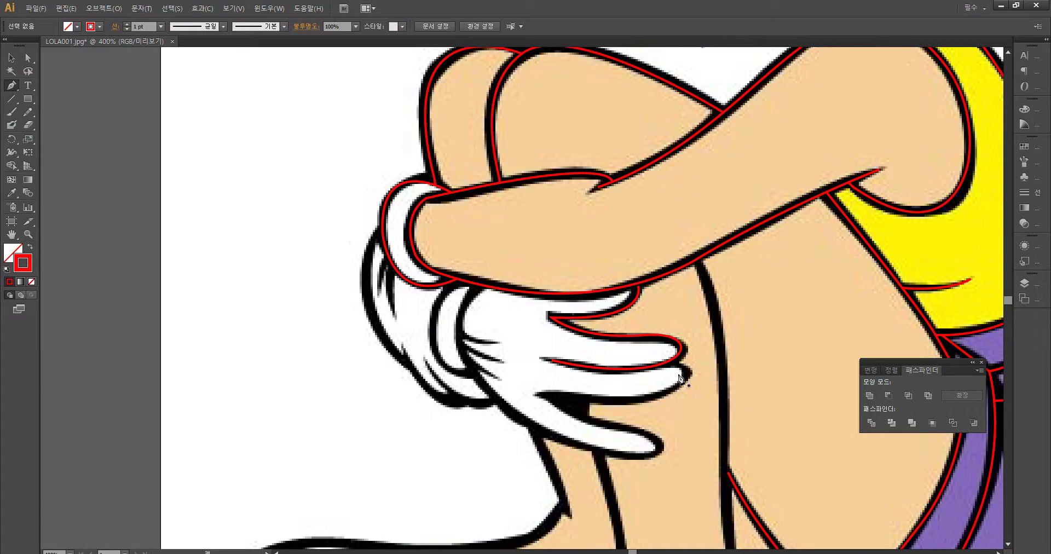
Step: Start the third finger's outline path on the second finger's lower edge, just behind its tip
click(671, 362)
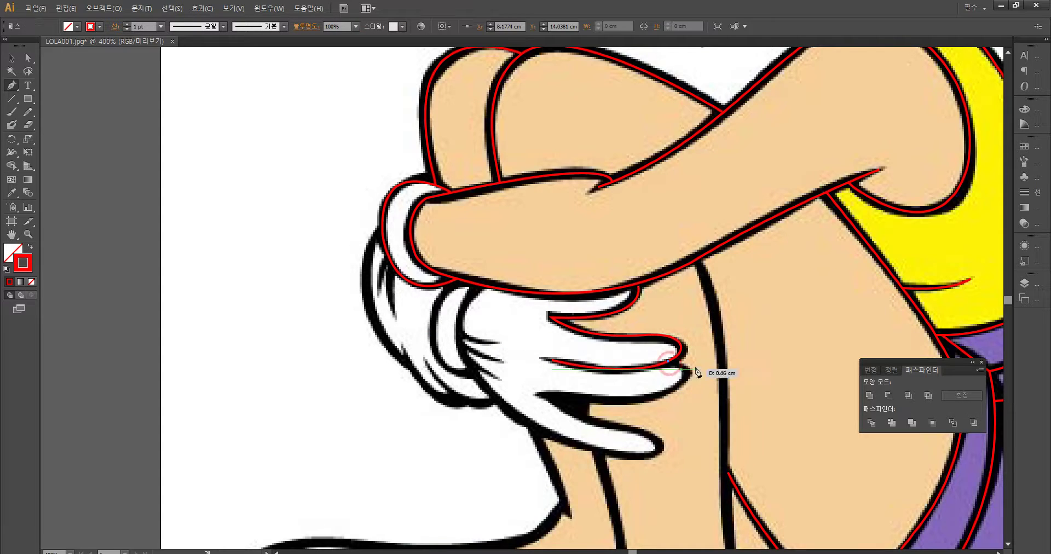
ctrl+click(659, 376)
click(660, 364)
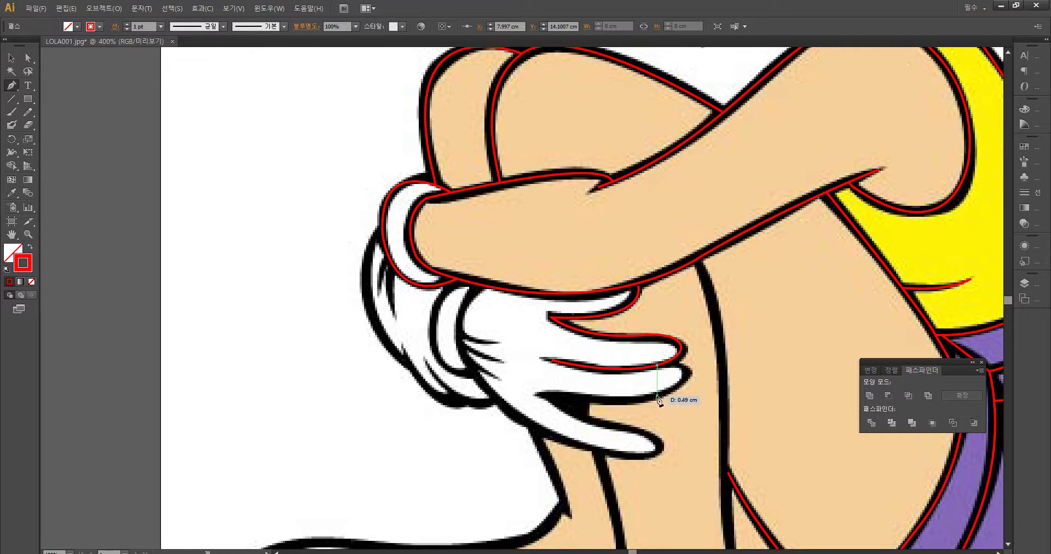
drag(551, 394, 470, 393)
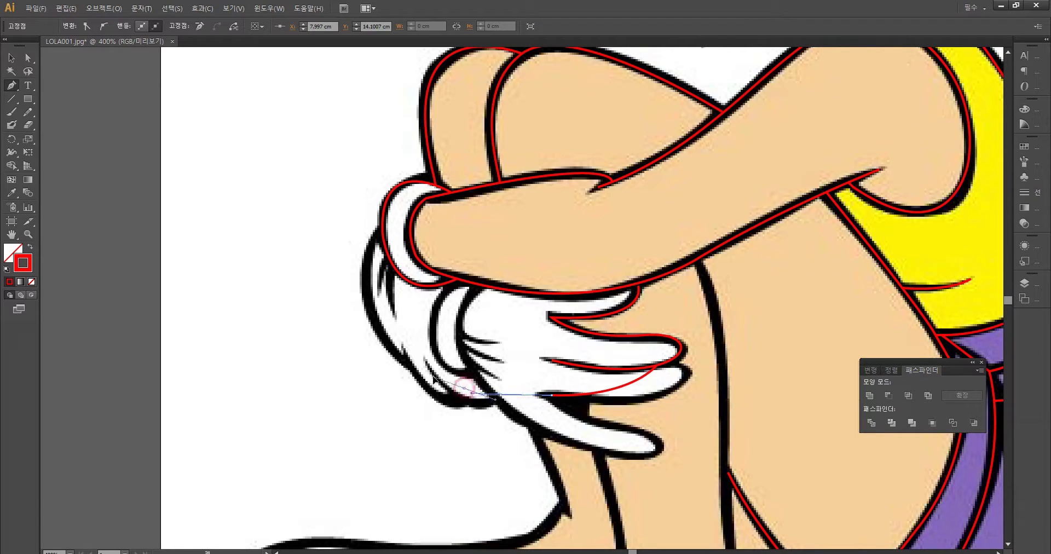
key(ctrl+z)
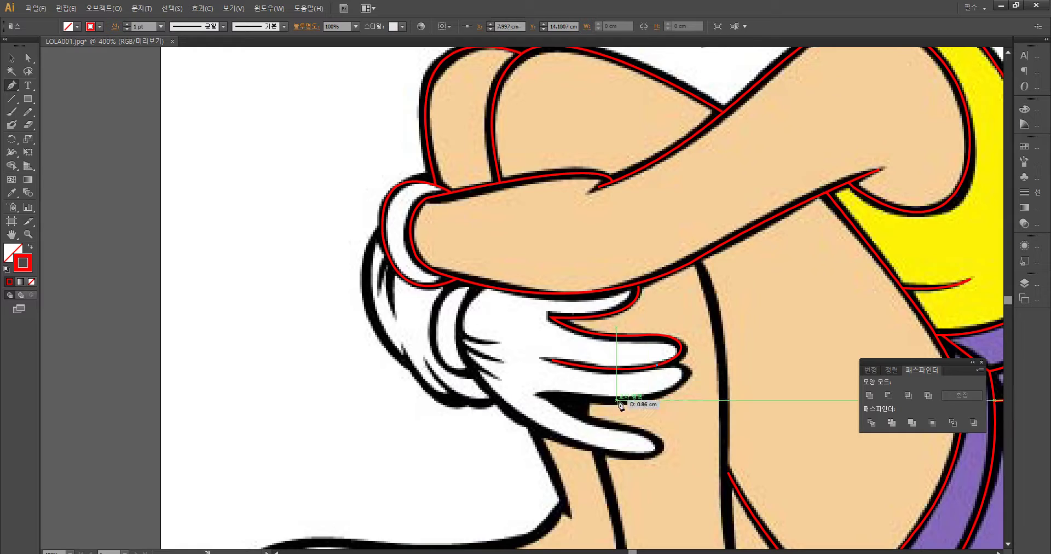
drag(616, 400, 462, 429)
key(ctrl+z)
drag(645, 399, 555, 433)
key(ctrl+z)
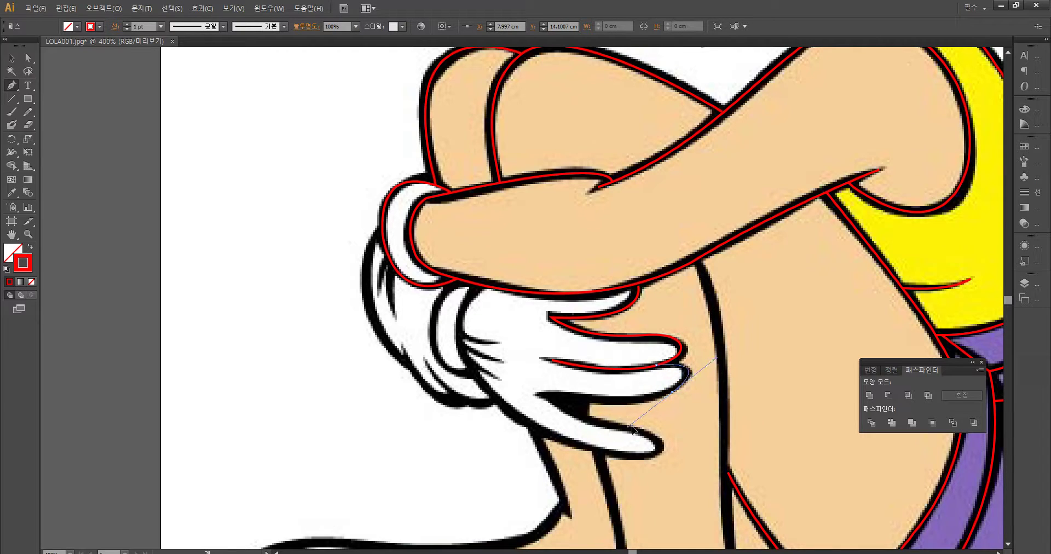
Step: Try to trace the third finger around its tip and back along its lower edge to the next finger gap
drag(629, 428, 636, 432)
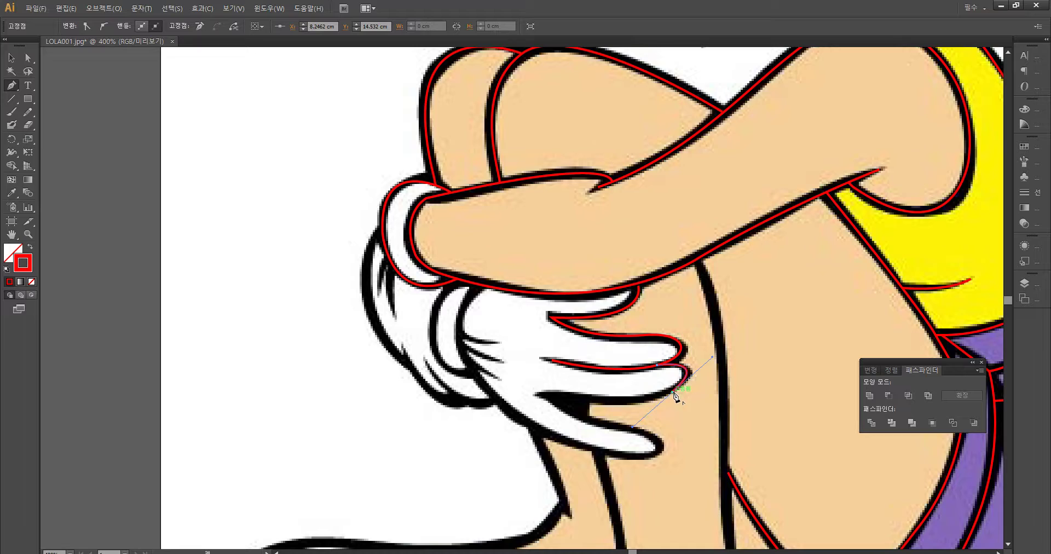
drag(571, 398, 534, 397)
drag(596, 409, 543, 397)
drag(479, 387, 441, 386)
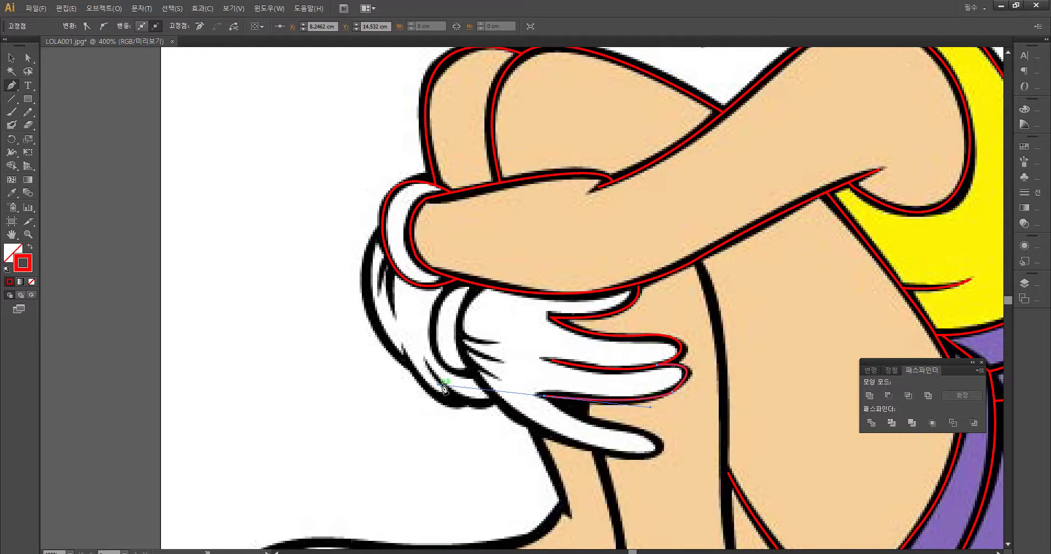
ctrl+click(708, 415)
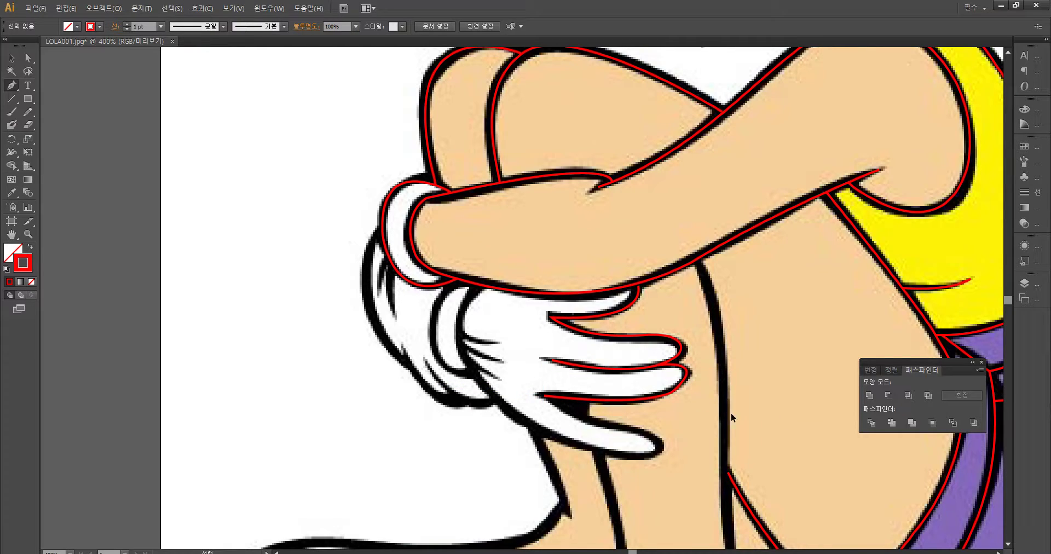
key(ctrl+plus)
key(ctrl+plus)
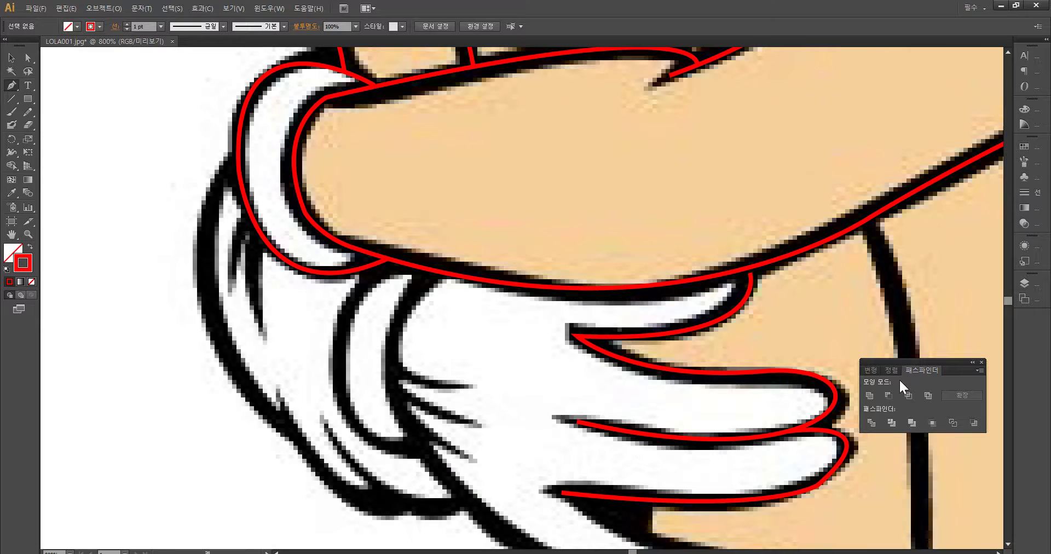
drag(727, 328, 642, 251)
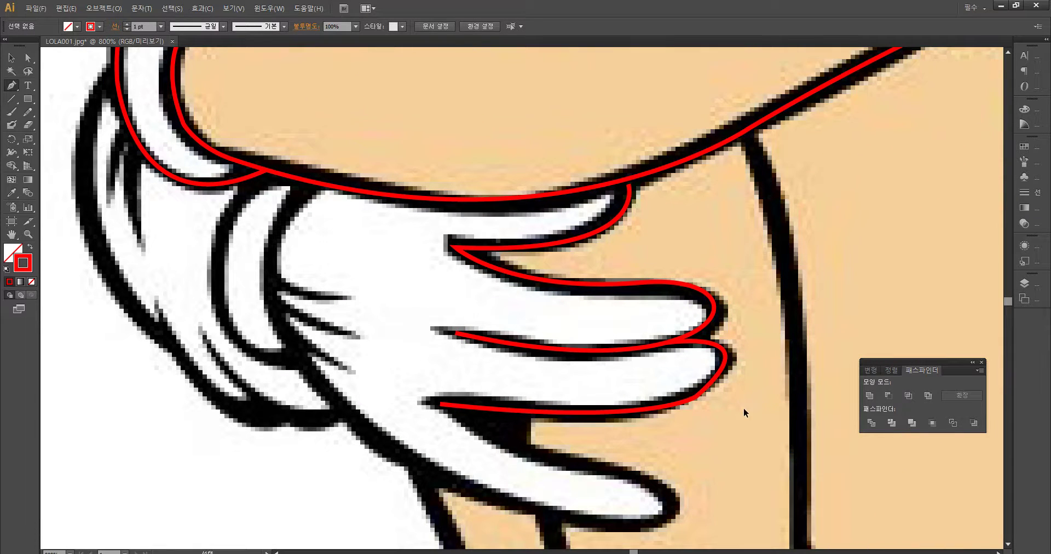
key(ctrl+z)
key(ctrl+z)
key(ctrl+z)
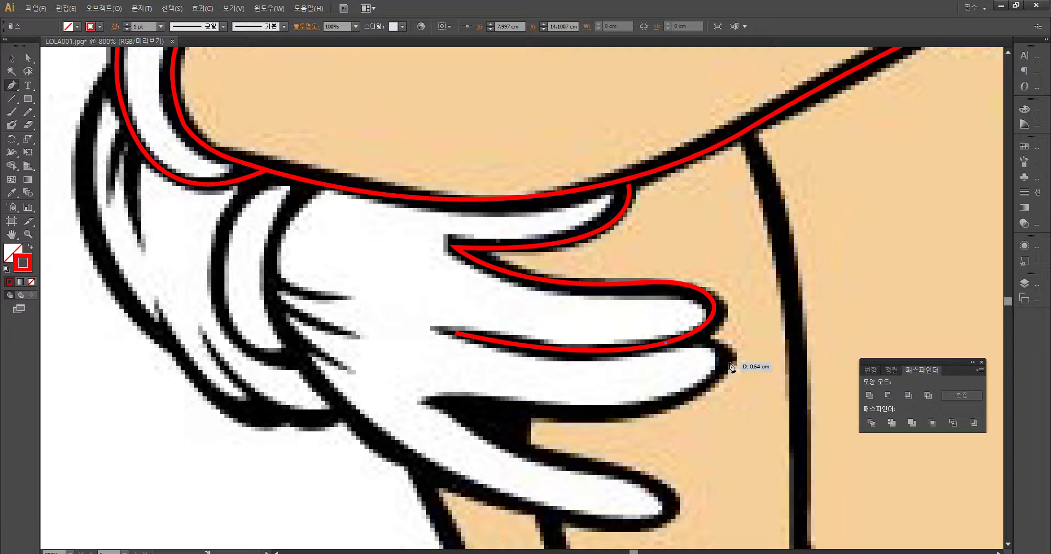
drag(693, 383, 692, 385)
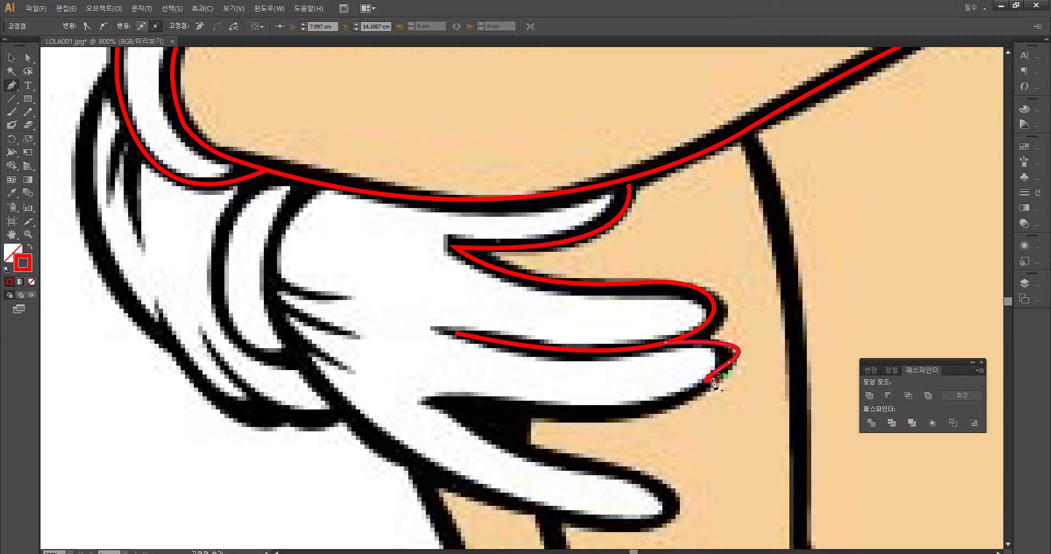
key(ctrl+z)
drag(699, 391, 683, 392)
key(ctrl+z)
Step: Trace the third finger around its tip and back along its lower edge to the gap above the lowest finger
drag(602, 430, 562, 471)
drag(678, 400, 675, 406)
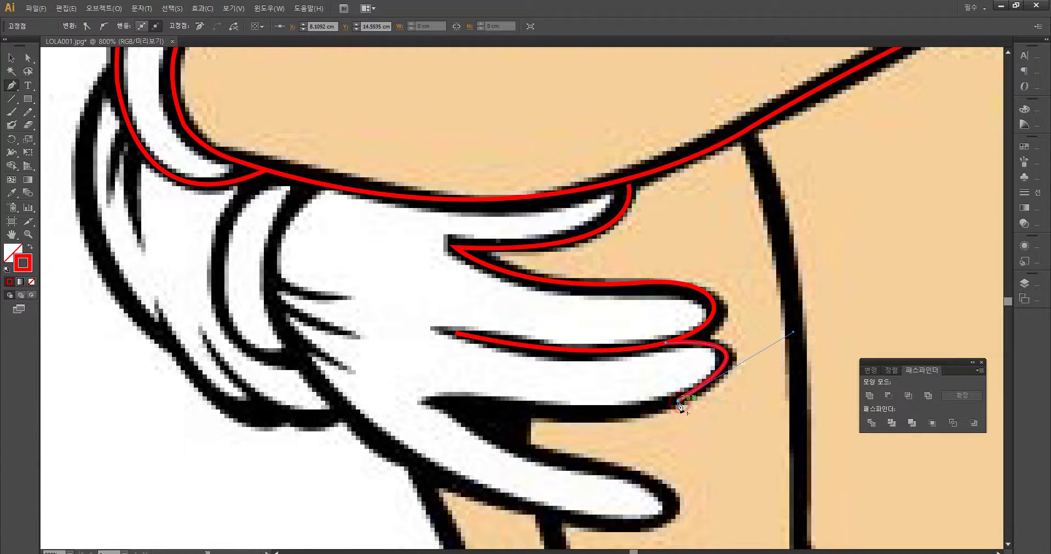
drag(442, 401, 409, 402)
key(ctrl+z)
drag(677, 400, 505, 419)
drag(440, 404, 347, 401)
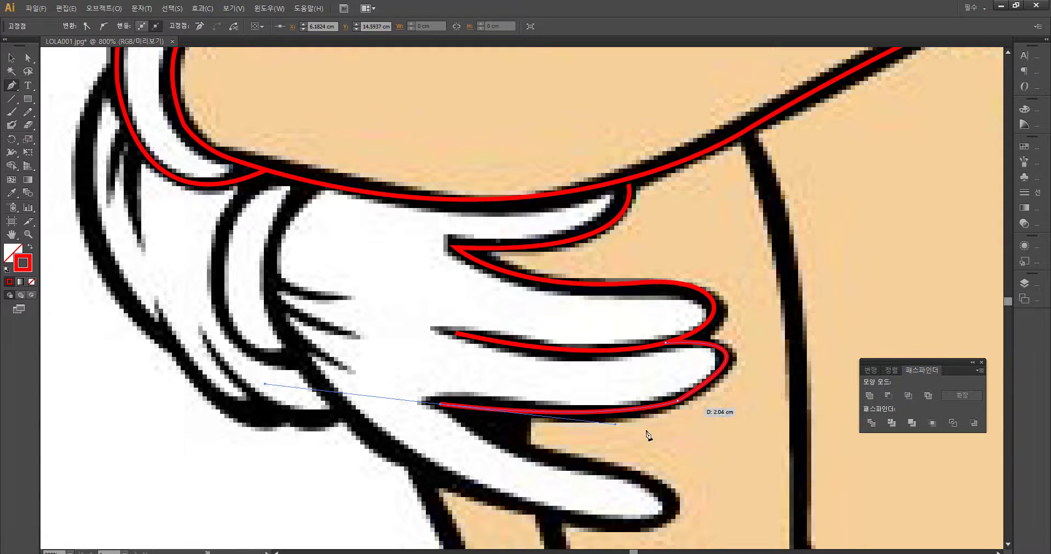
Step: Retract the outgoing handle of the anchor at the gap between the third and lowest fingers
drag(457, 334, 458, 339)
drag(529, 468, 486, 422)
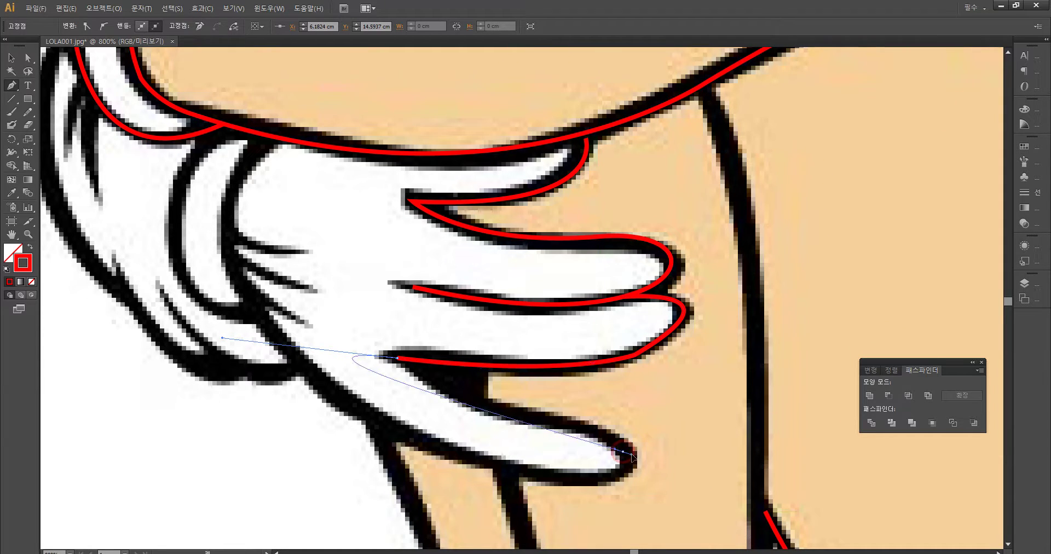
click(399, 359)
Step: Try to trace the lowest finger along its upper edge, around its tip and onto its underside
drag(599, 433, 662, 429)
mouse_move(624, 473)
mouse_down()
mouse_move(549, 483)
mouse_move(434, 465)
mouse_move(511, 469)
mouse_move(342, 425)
mouse_move(334, 411)
mouse_up()
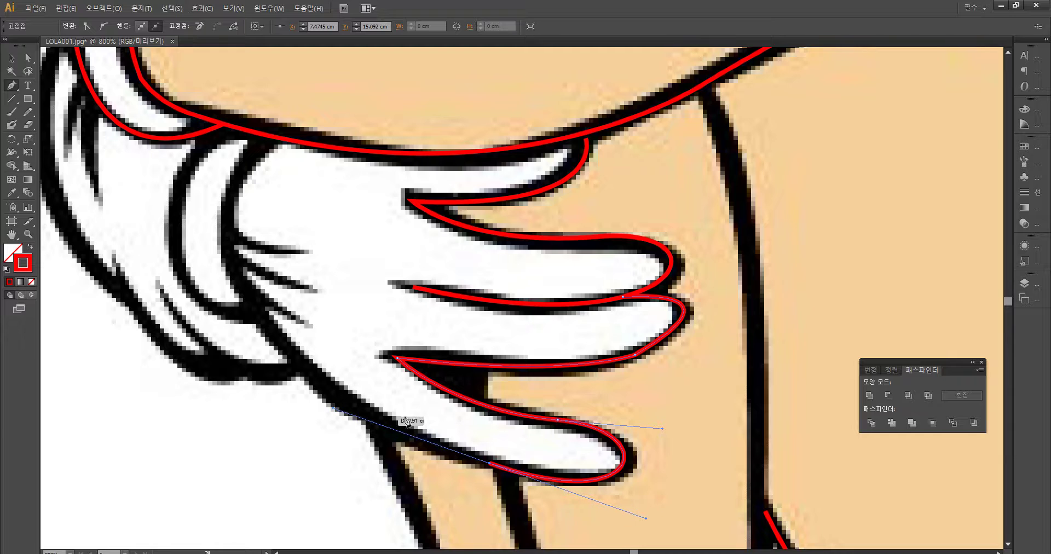
drag(268, 323, 245, 290)
key(ctrl+z)
key(ctrl+z)
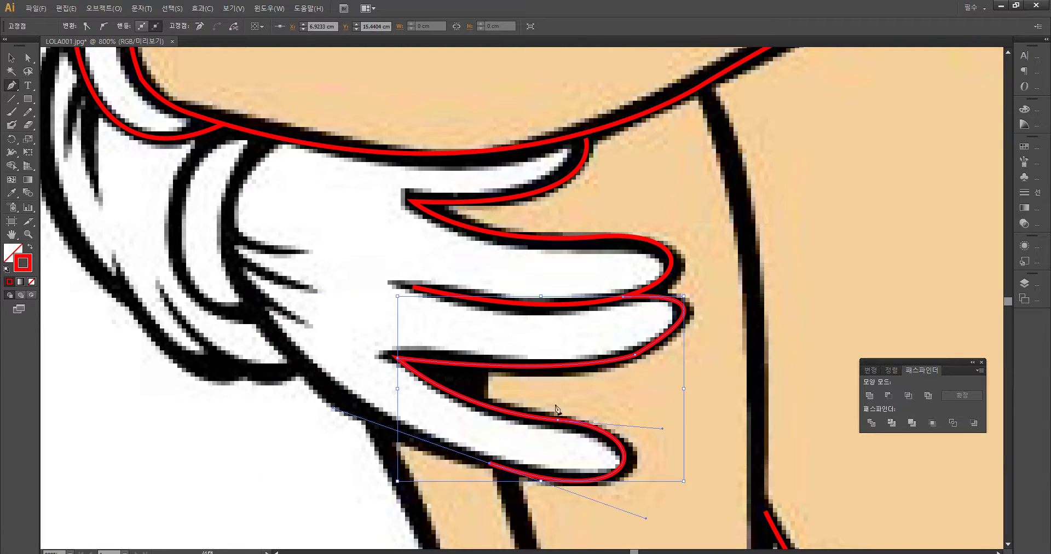
mouse_move(584, 481)
mouse_down()
mouse_move(547, 482)
mouse_move(585, 482)
mouse_up()
key(ctrl+z)
key(ctrl+z)
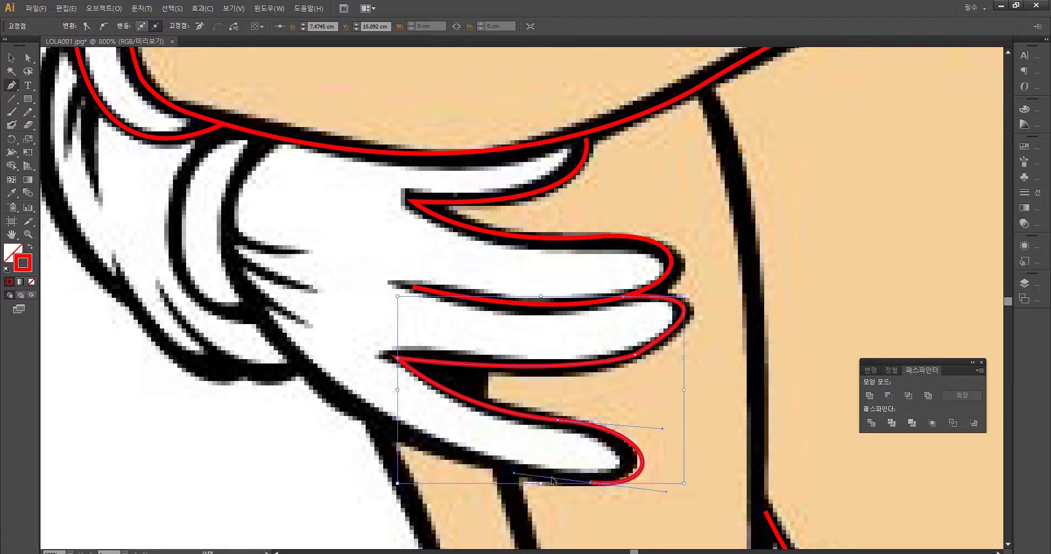
key(ctrl+z)
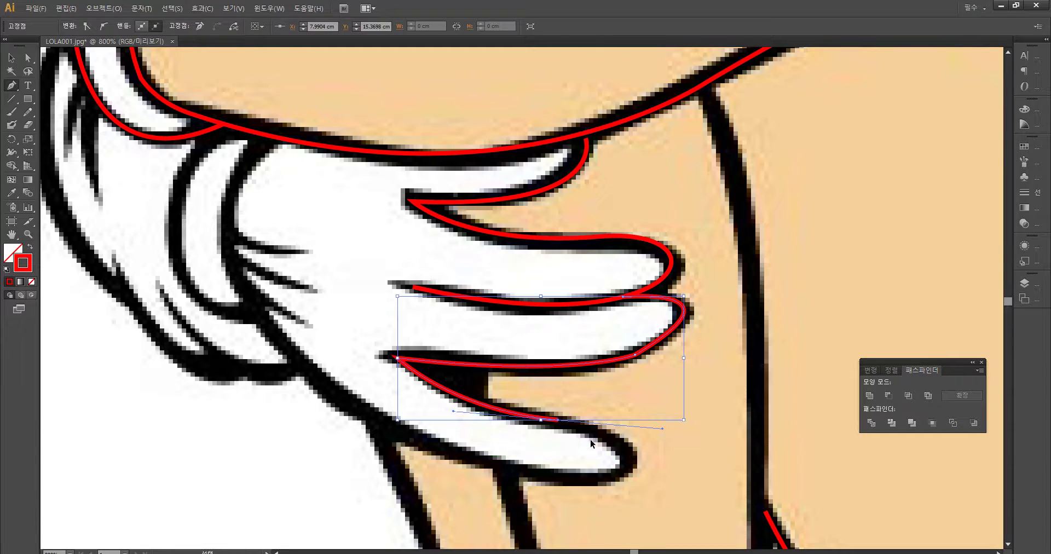
key(ctrl+z)
Step: Trace the lowest finger from the gap along its upper edge, around its tip and partway back along its underside
drag(540, 420, 622, 434)
drag(484, 466, 476, 468)
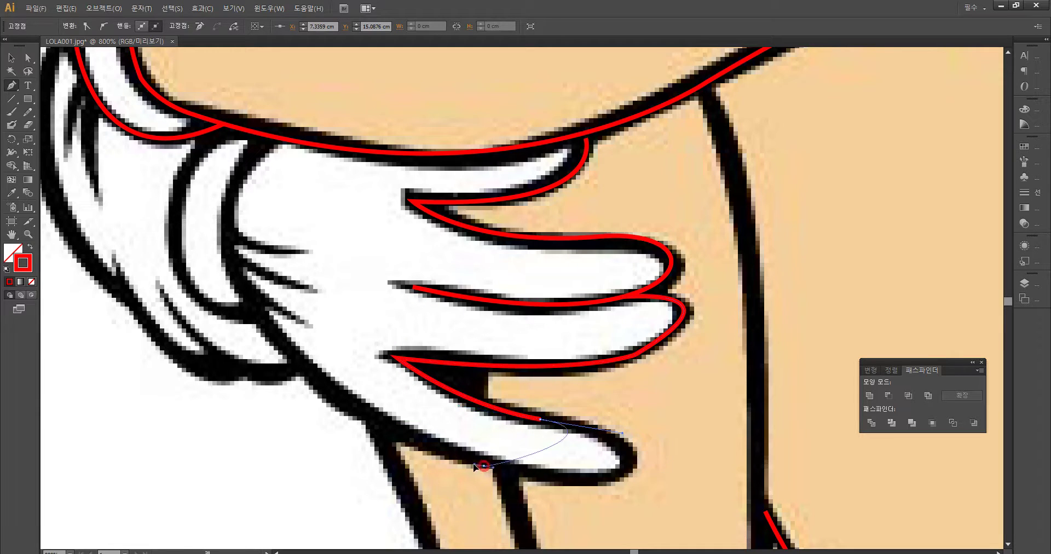
mouse_move(398, 448)
mouse_down()
mouse_move(300, 417)
mouse_move(289, 436)
mouse_move(270, 423)
mouse_move(263, 432)
mouse_up()
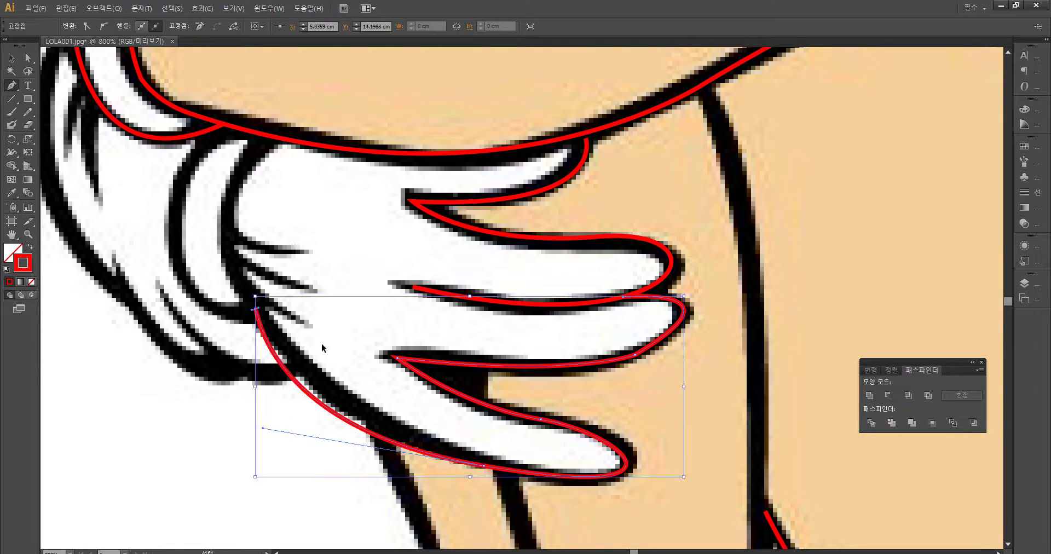
key(ctrl+z)
drag(476, 459, 254, 411)
key(ctrl+z)
drag(524, 471, 337, 461)
key(ctrl+z)
mouse_move(631, 459)
mouse_down()
mouse_move(592, 485)
mouse_move(519, 484)
mouse_move(352, 418)
mouse_up()
key(ctrl+z)
Step: Continue the path along the hand's underside and up the front cuff's inner edge to the arm, and deselect it
click(253, 311)
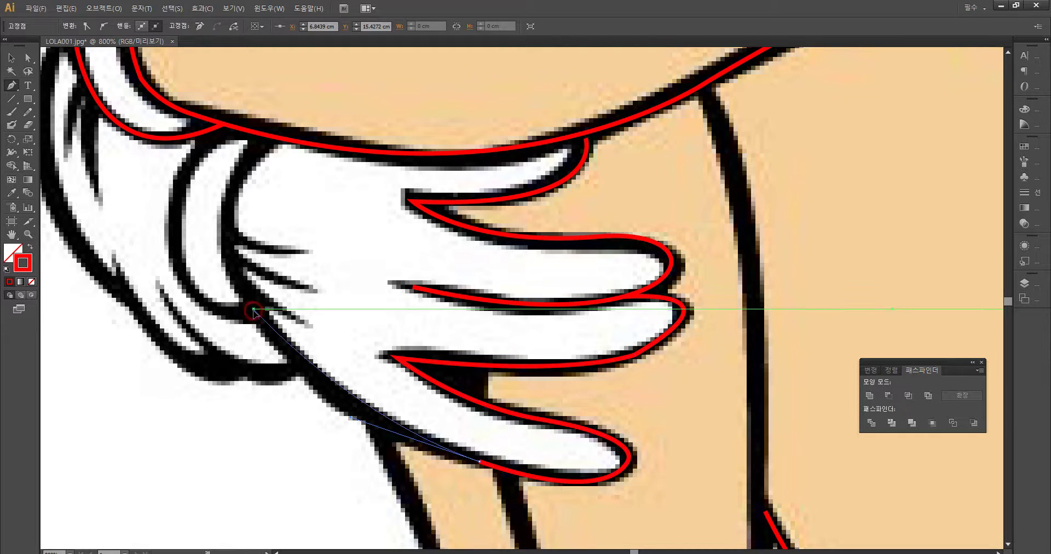
key(ctrl+z)
drag(253, 309, 246, 287)
drag(270, 137, 347, 54)
scroll(347, 55, up, 3)
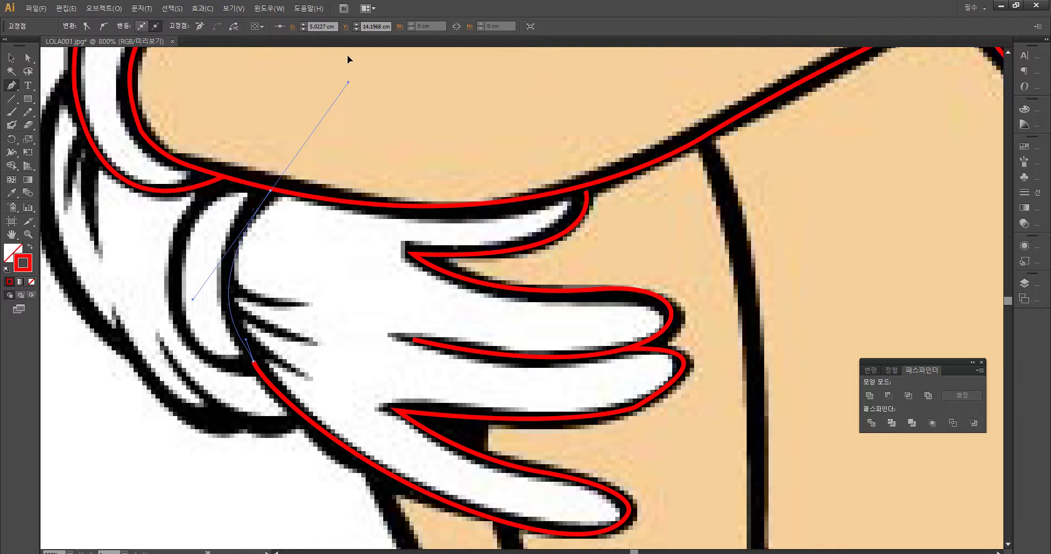
mouse_move(264, 212)
mouse_down()
mouse_move(340, 179)
mouse_move(350, 146)
mouse_move(332, 137)
mouse_up()
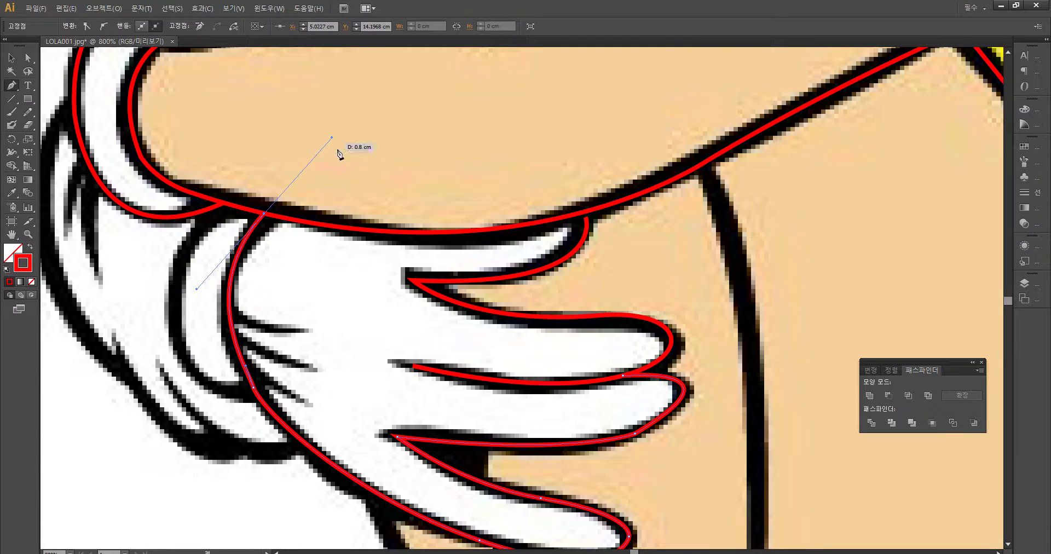
ctrl+click(230, 403)
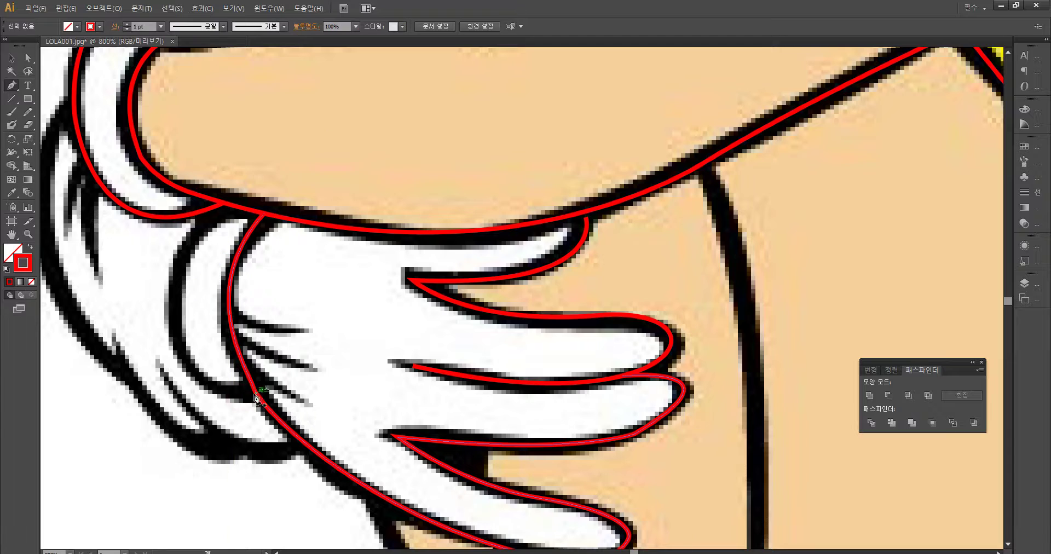
Step: Trace the front cuff's outer edge from the hand outline around its lower curve and up to the arm's underside
click(251, 387)
drag(229, 208, 327, 302)
key(ctrl+z)
drag(302, 451, 427, 154)
drag(315, 234, 336, 123)
key(ctrl+z)
drag(324, 233, 395, 147)
key(ctrl+z)
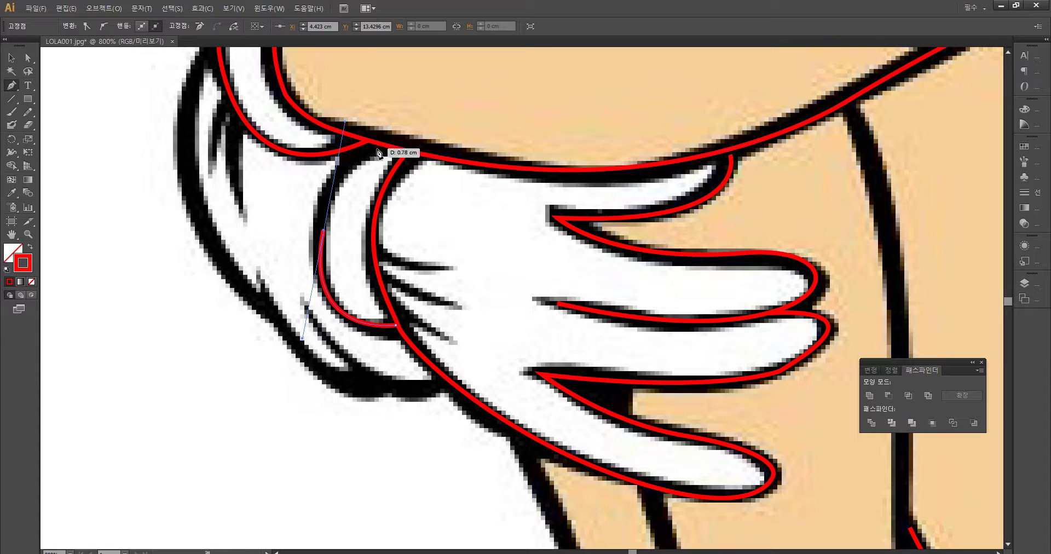
key(ctrl+z)
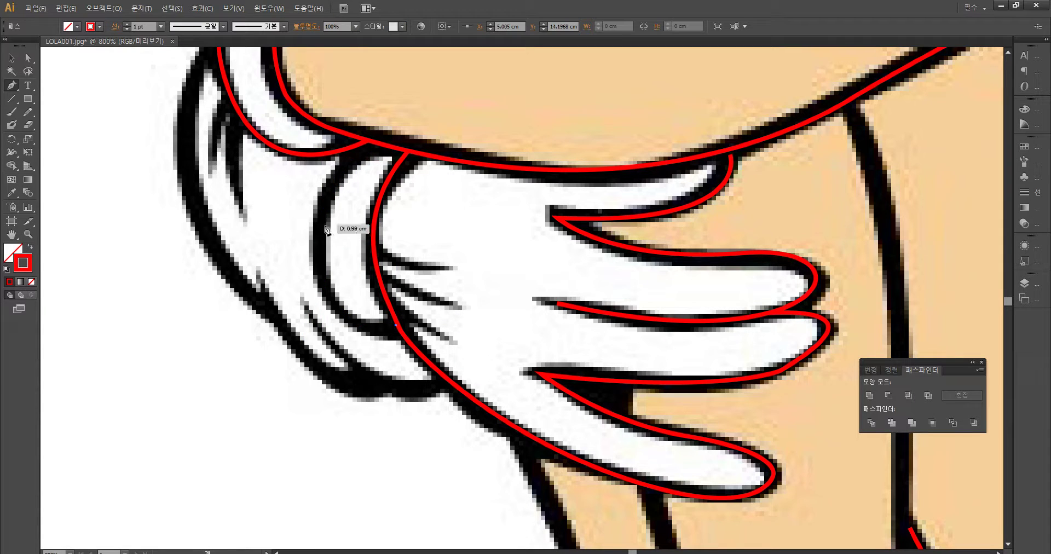
drag(322, 260, 323, 183)
click(379, 144)
mouse_move(387, 144)
mouse_down()
mouse_move(417, 147)
mouse_move(403, 146)
mouse_up()
Step: Trace the uppermost crease on the back of the hand, starting at the cuff's inner edge, and deselect it
scroll(452, 262, right, 3)
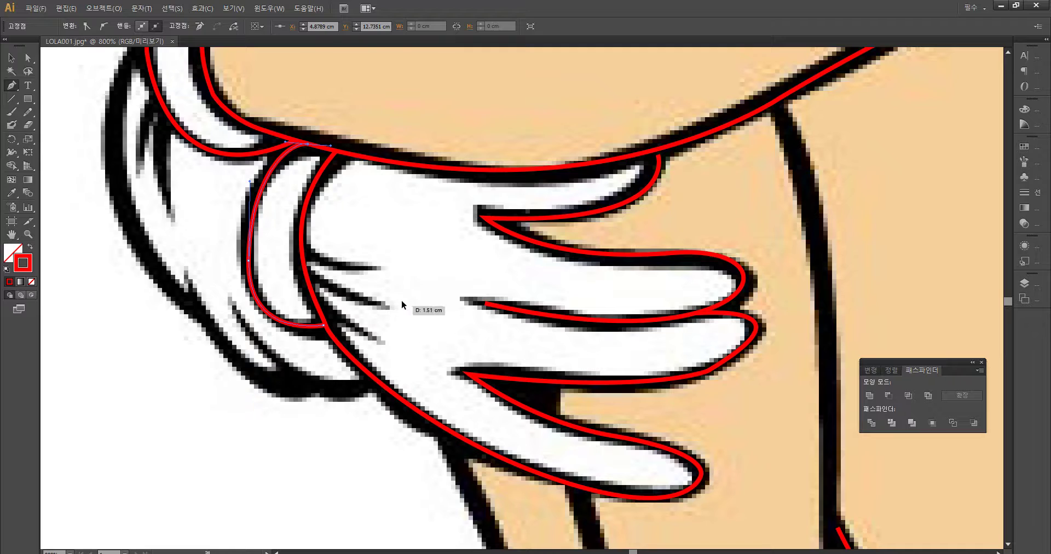
drag(403, 312, 403, 298)
drag(302, 248, 371, 277)
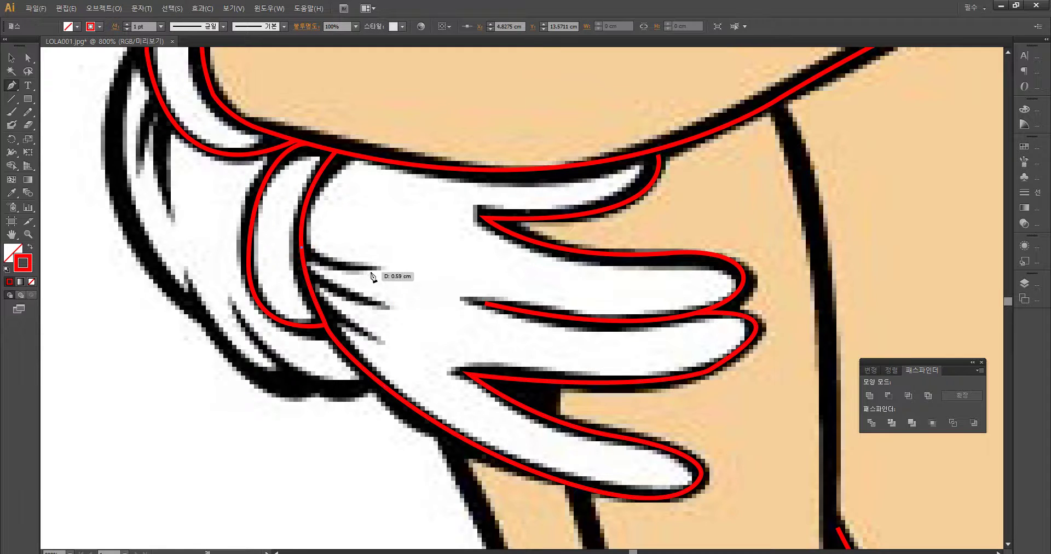
drag(440, 266, 445, 266)
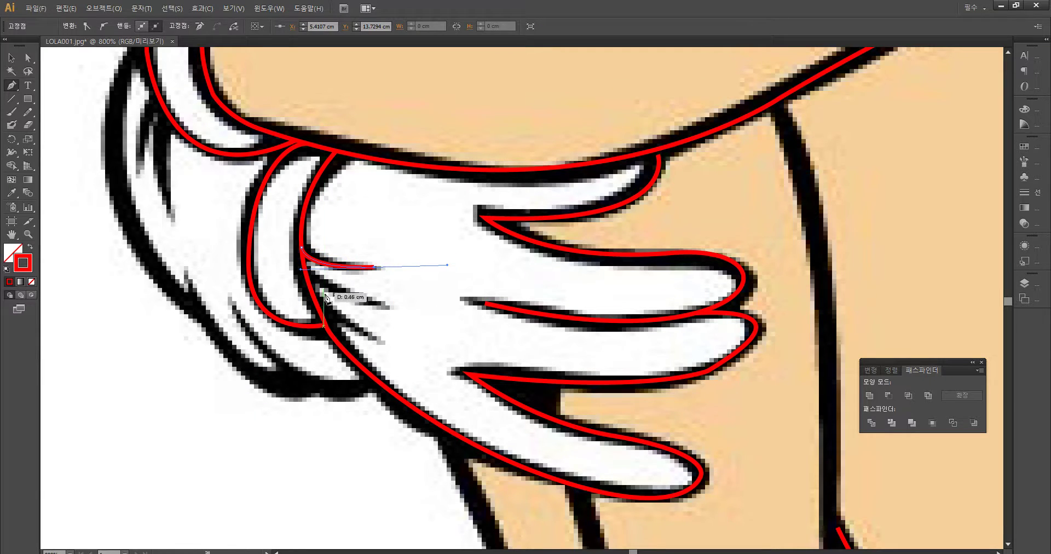
ctrl+click(332, 296)
Step: Trace the middle crease on the back of the hand from the cuff's inner edge, and deselect it
click(307, 278)
mouse_move(366, 307)
mouse_down()
mouse_move(405, 314)
mouse_move(382, 308)
mouse_move(403, 305)
mouse_up()
key(ctrl+z)
key(ctrl+z)
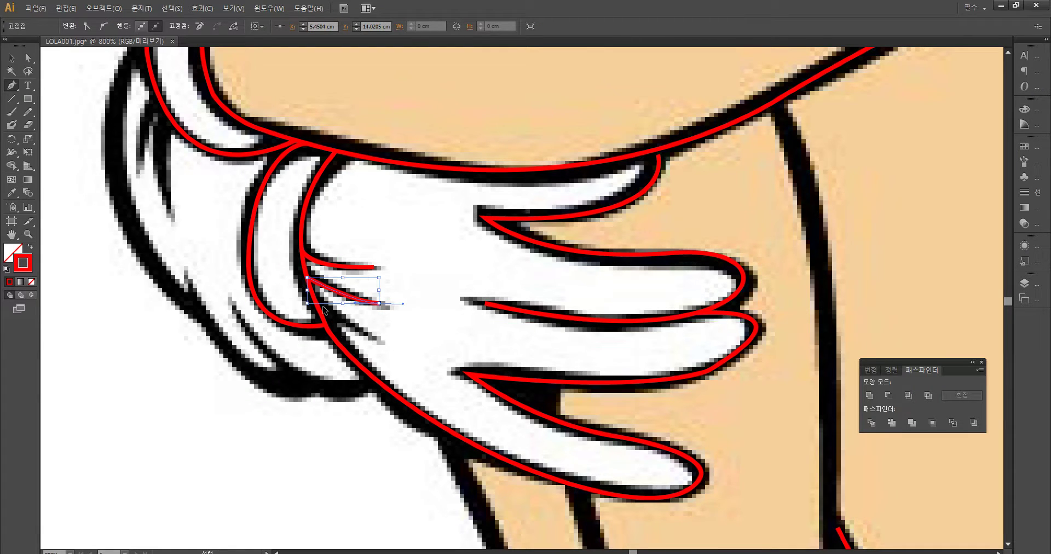
ctrl+click(320, 306)
click(318, 307)
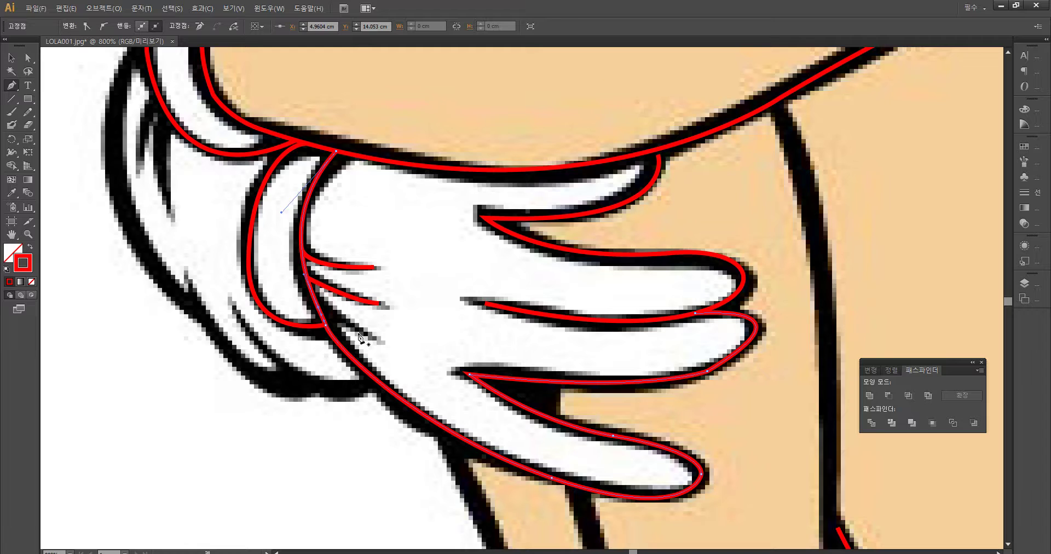
key(ctrl+z)
click(334, 311)
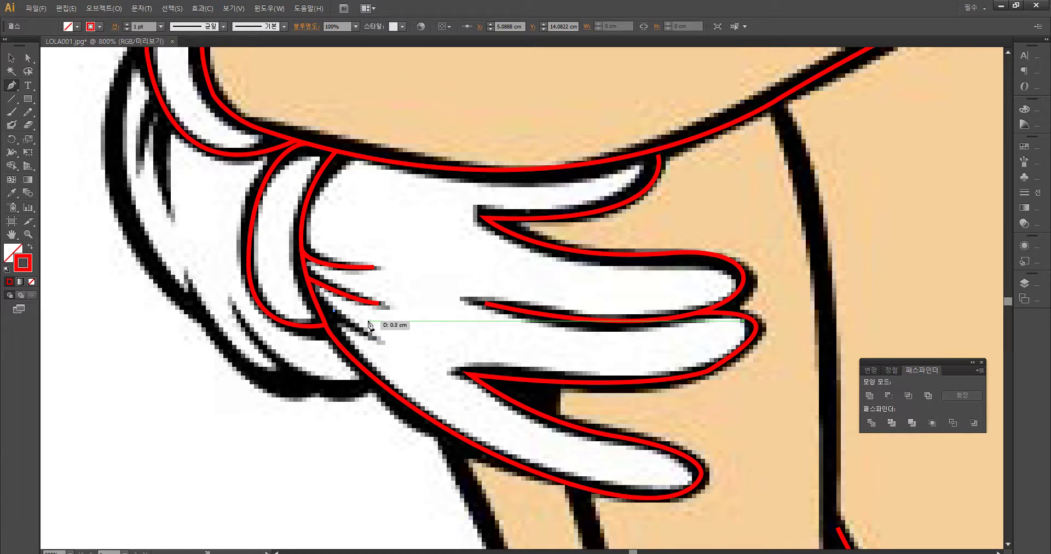
click(315, 296)
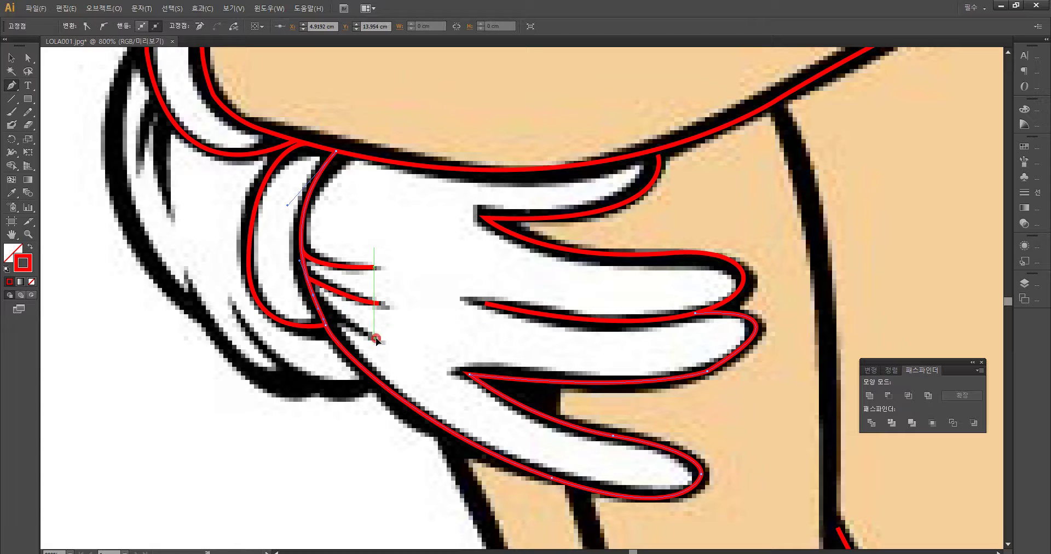
drag(394, 344, 395, 345)
key(ctrl+z)
key(ctrl+z)
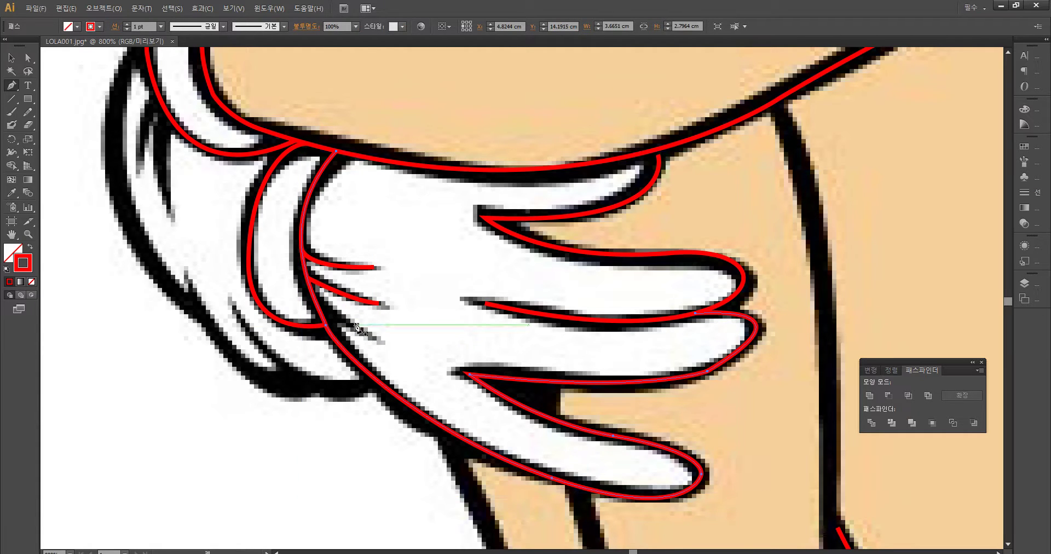
click(318, 304)
drag(395, 346, 405, 350)
key(ctrl+z)
key(ctrl+z)
ctrl+click(290, 429)
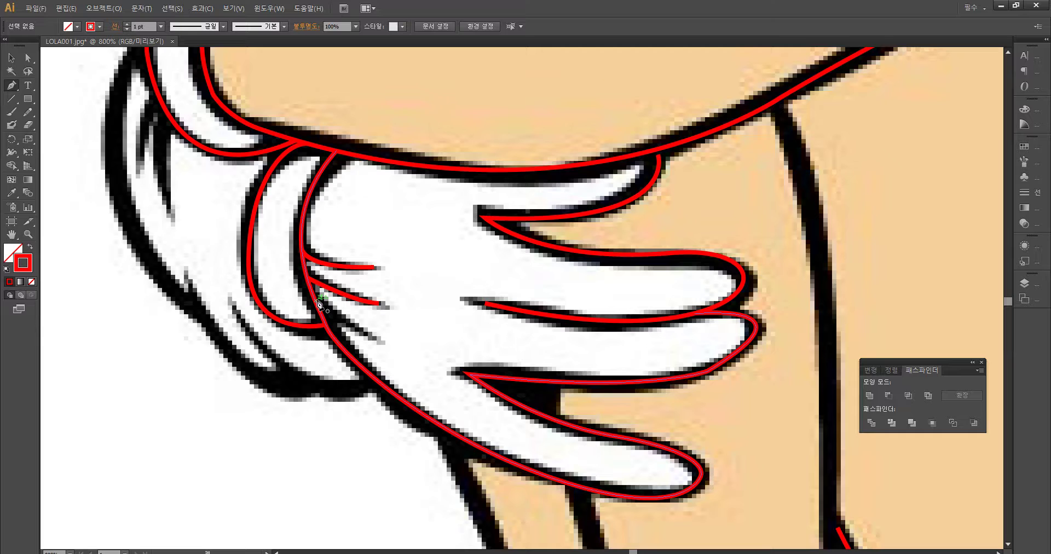
Step: Trace the lowest crease on the back of the front hand, starting at the cuff's inner edge, and deselect it
click(318, 304)
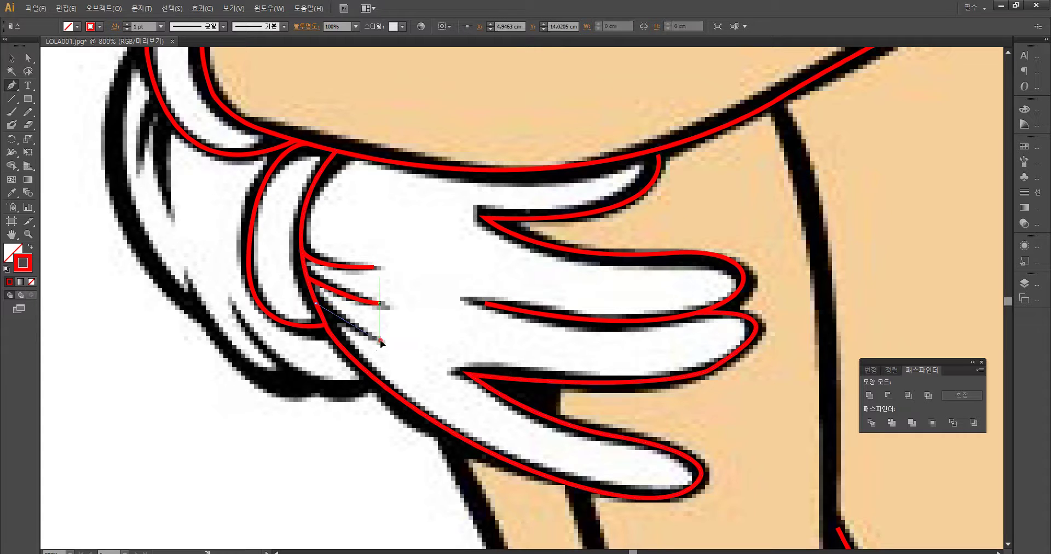
drag(410, 353, 410, 352)
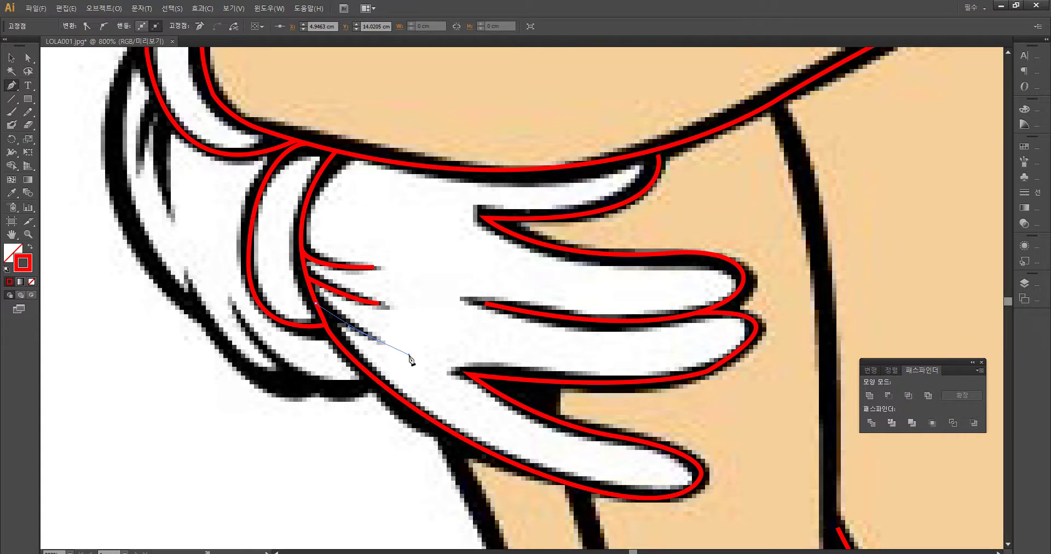
ctrl+click(290, 409)
Step: Trace the rear hand's outer edge from its cuff down to the first finger notch, and deselect the path
drag(281, 408, 317, 472)
drag(305, 378, 364, 451)
drag(305, 397, 340, 326)
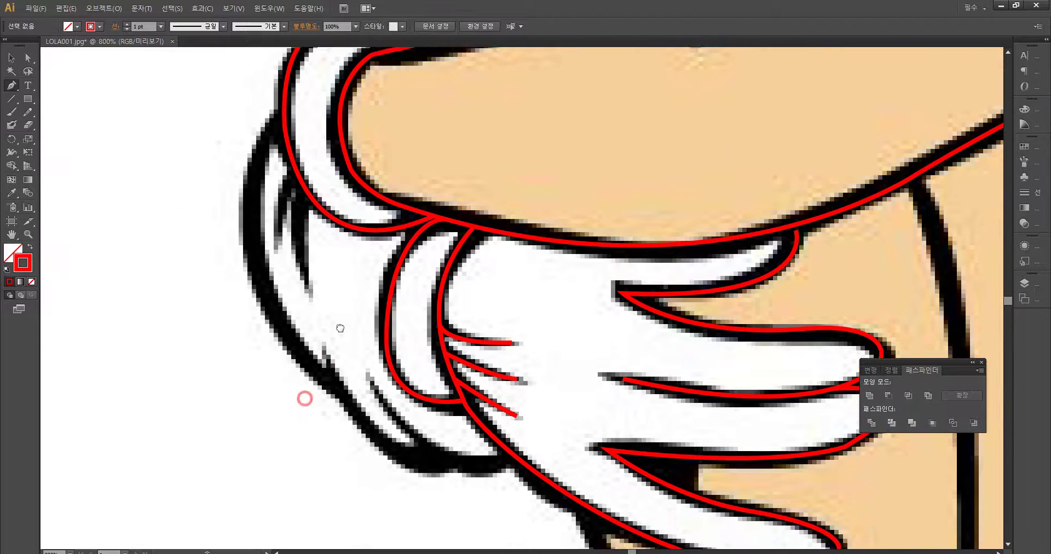
click(283, 116)
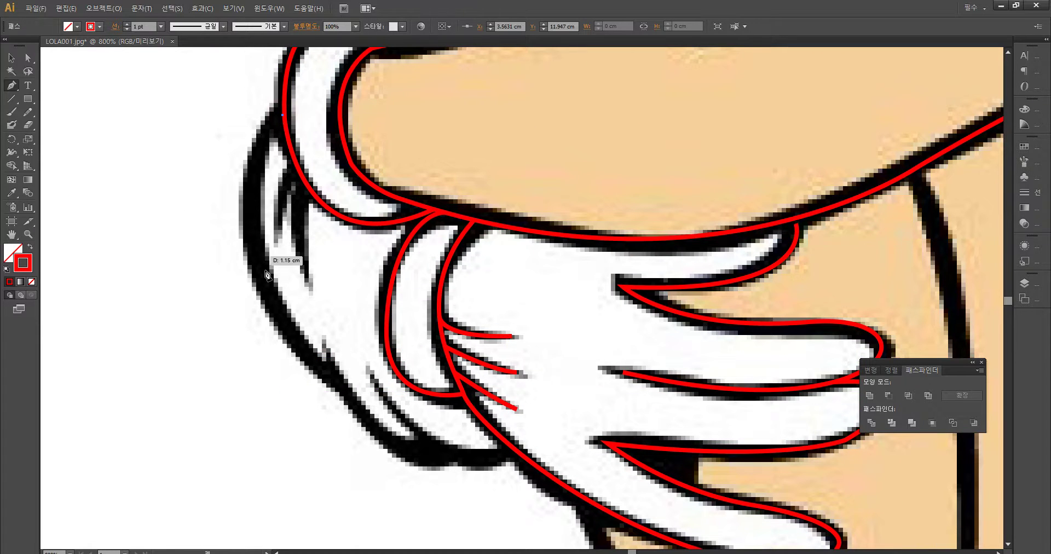
drag(334, 377, 482, 520)
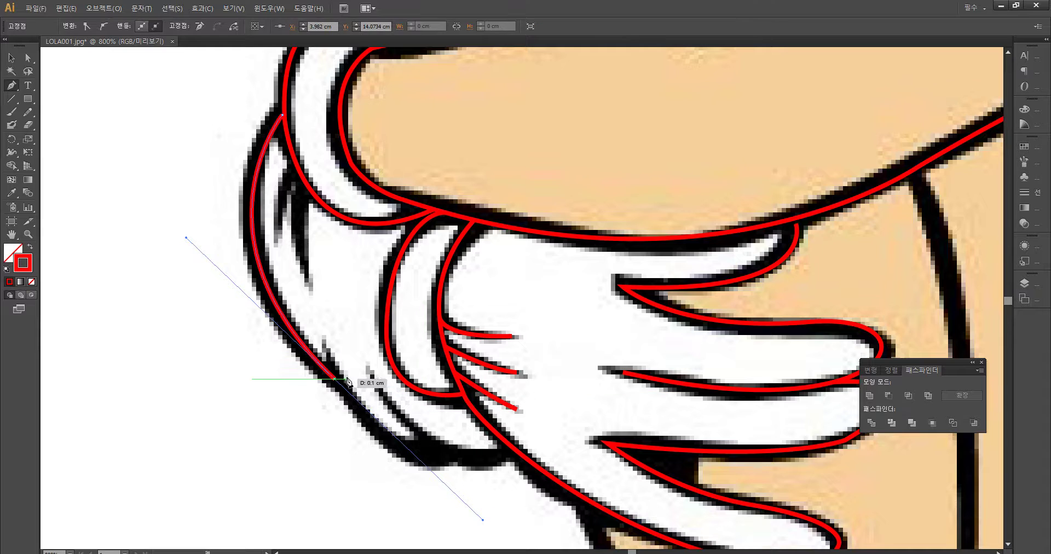
ctrl+click(335, 356)
Step: Trace the rear hand's two lower finger curves, running the second to the front hand's underside, and deselect each path
click(329, 350)
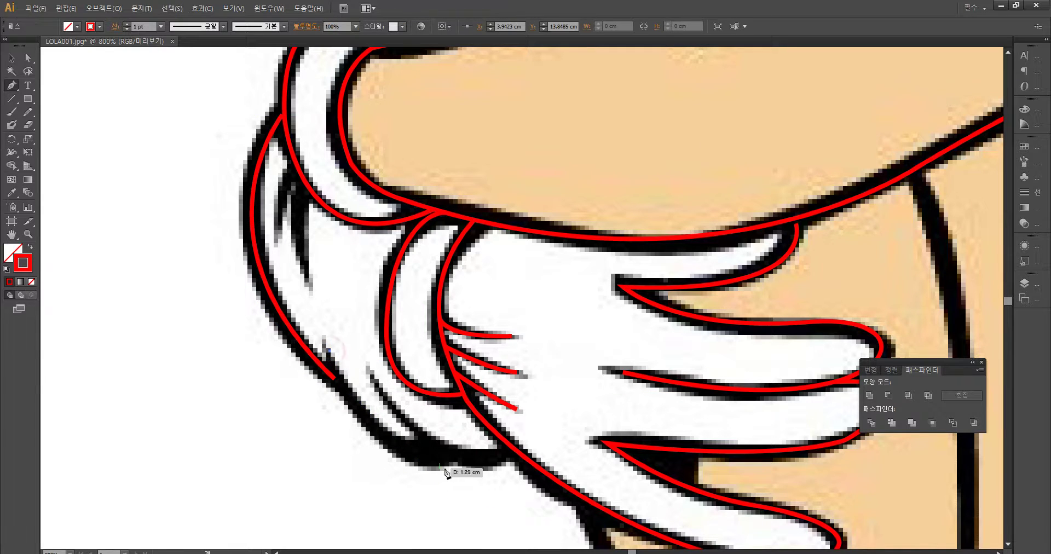
drag(427, 456, 511, 484)
ctrl+click(456, 447)
click(376, 378)
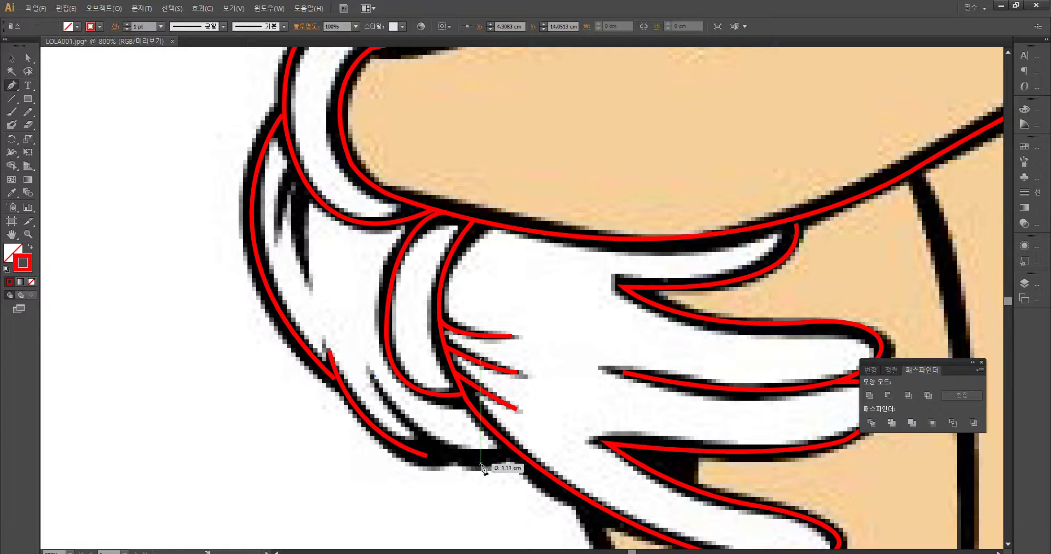
drag(522, 456, 646, 442)
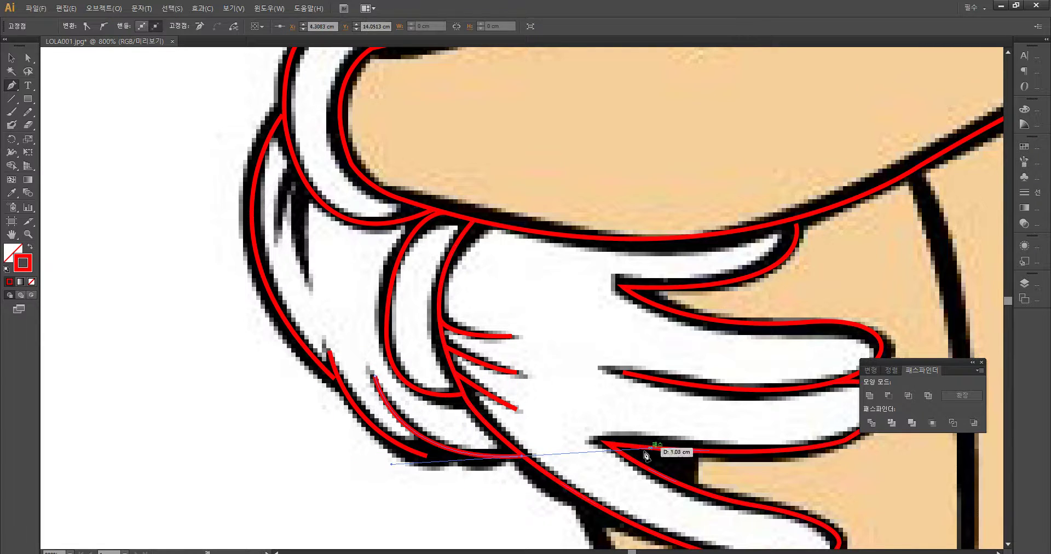
ctrl+click(460, 431)
Step: Extend the rear hand's first lower finger curve along the underside to meet the neighbouring finger's outline, and deselect it
drag(428, 457, 518, 449)
key(ctrl+z)
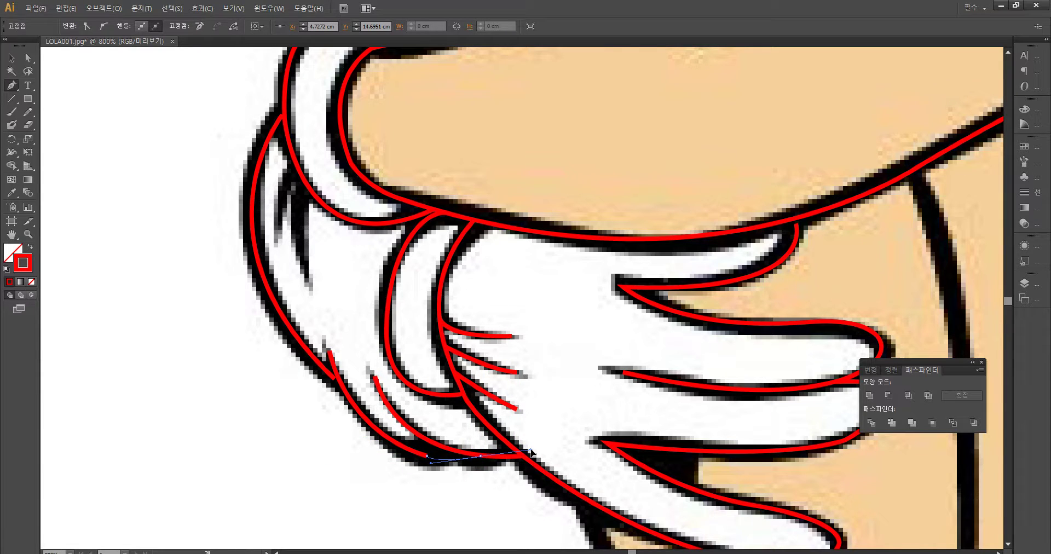
drag(529, 454, 528, 455)
ctrl+click(367, 493)
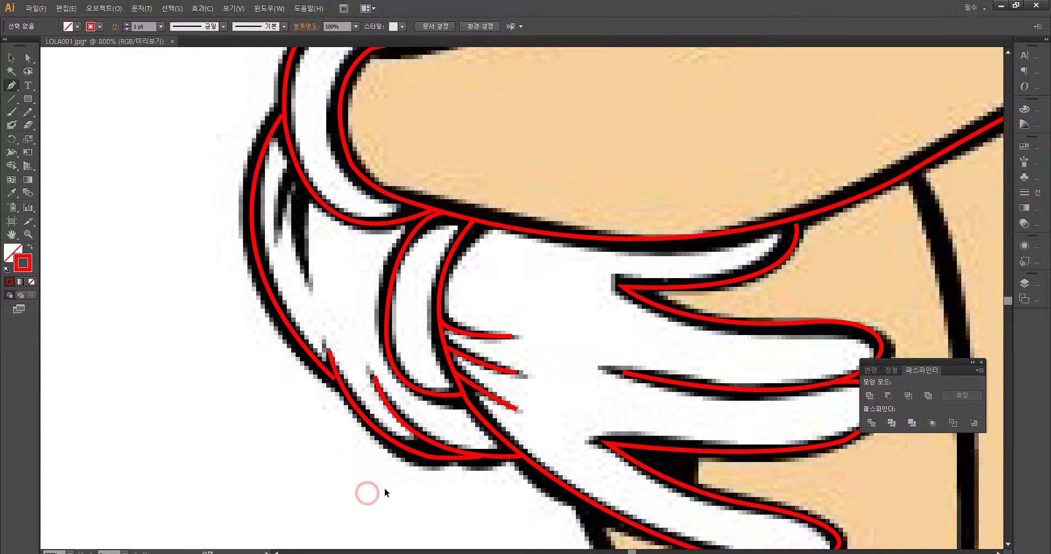
key(ctrl+z)
key(ctrl+z)
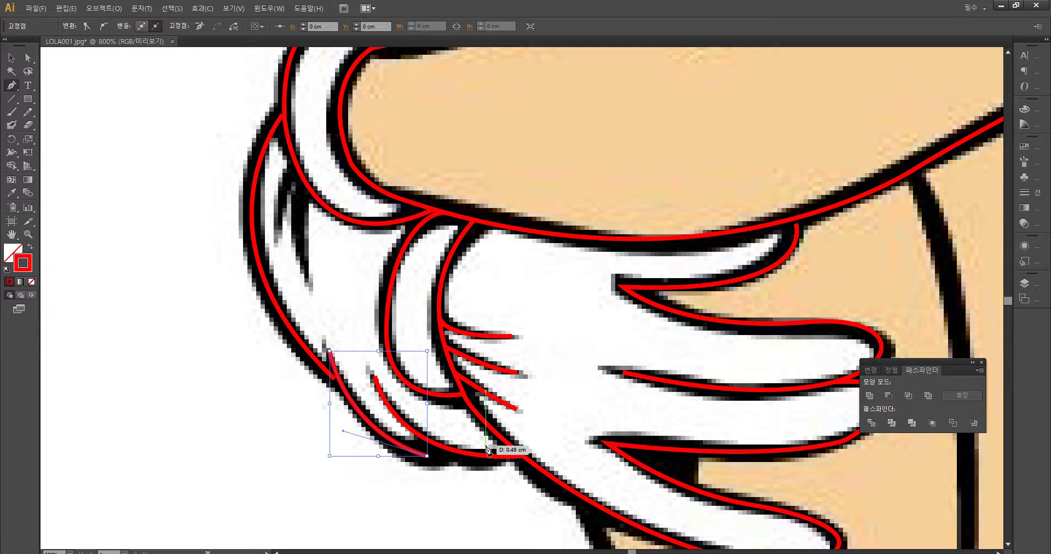
drag(475, 454, 513, 445)
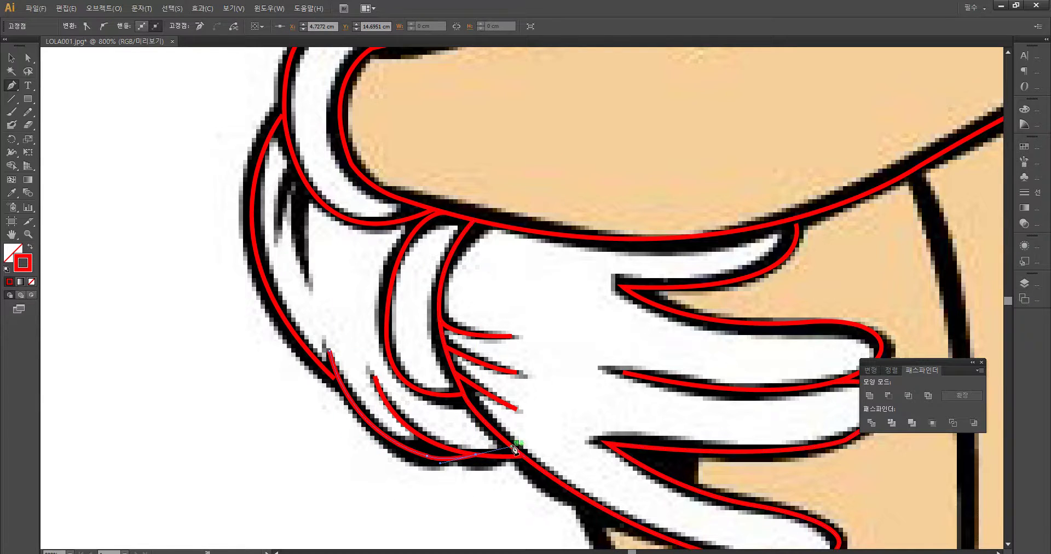
ctrl+click(369, 475)
drag(323, 439, 368, 493)
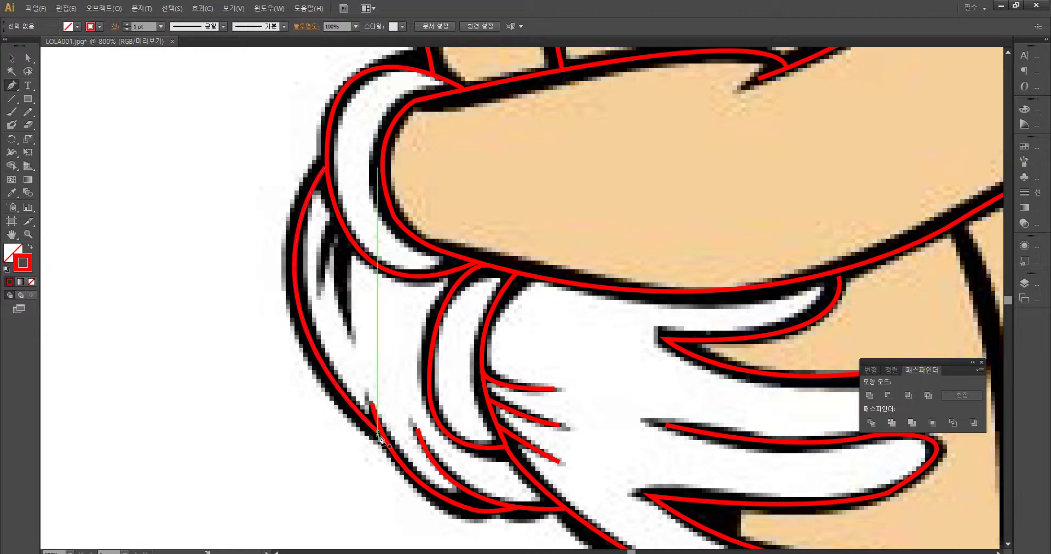
drag(379, 435, 393, 359)
ctrl+click(392, 350)
click(349, 238)
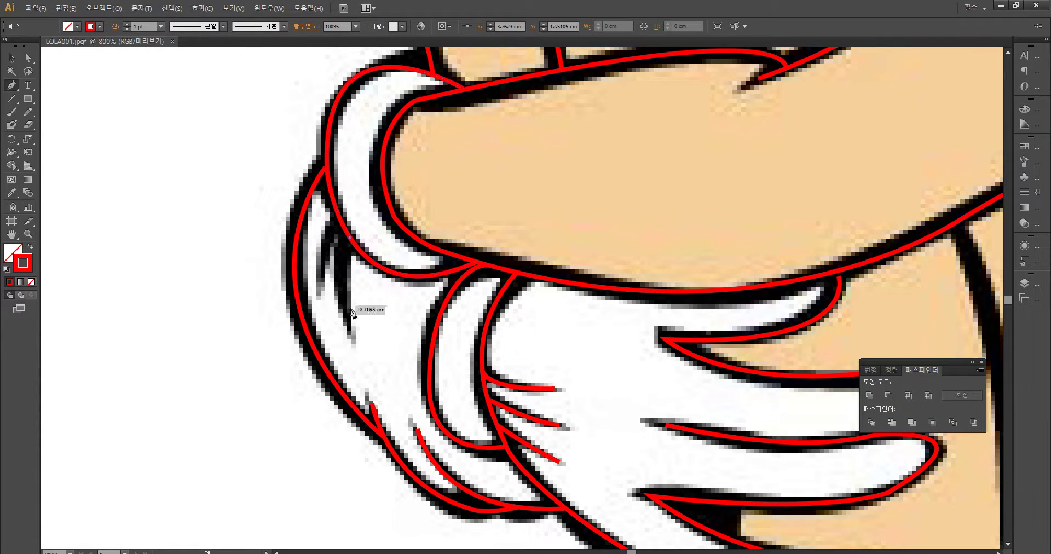
drag(349, 332, 354, 390)
key(ctrl+z)
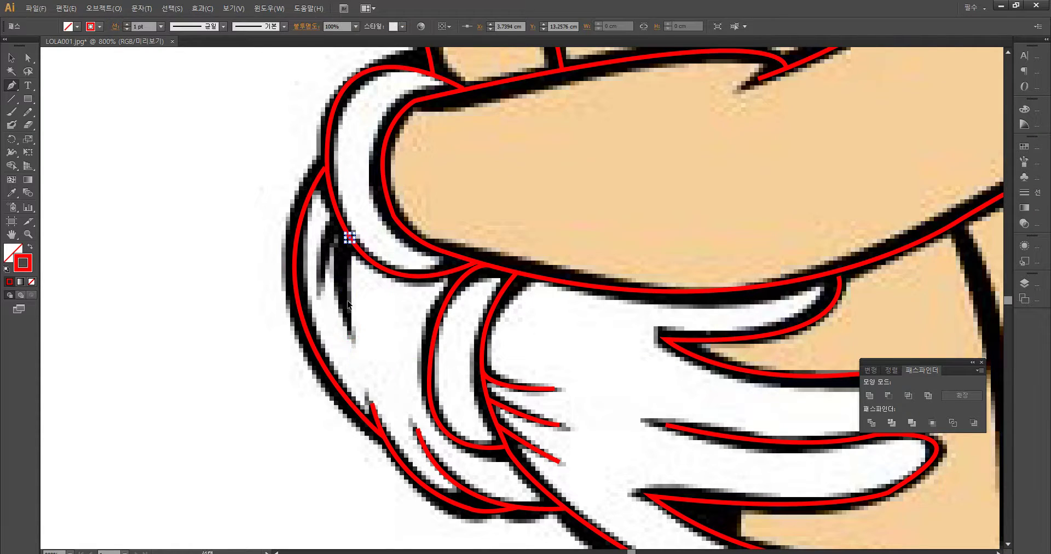
key(ctrl+z)
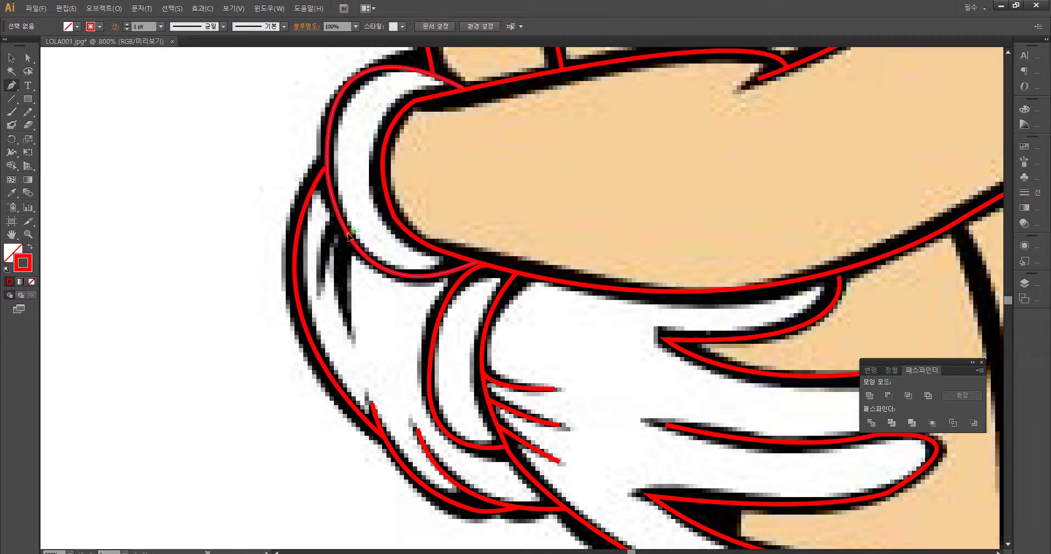
Step: Trace the longer crease on the rear hand downward from the cuff's outer edge
click(348, 234)
drag(351, 330, 355, 383)
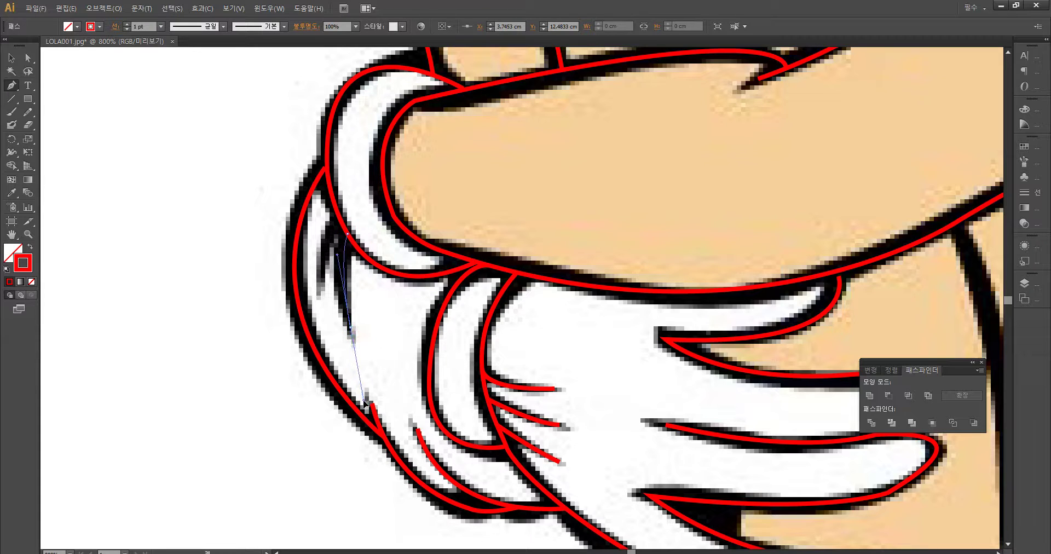
key(ctrl+z)
key(ctrl+z)
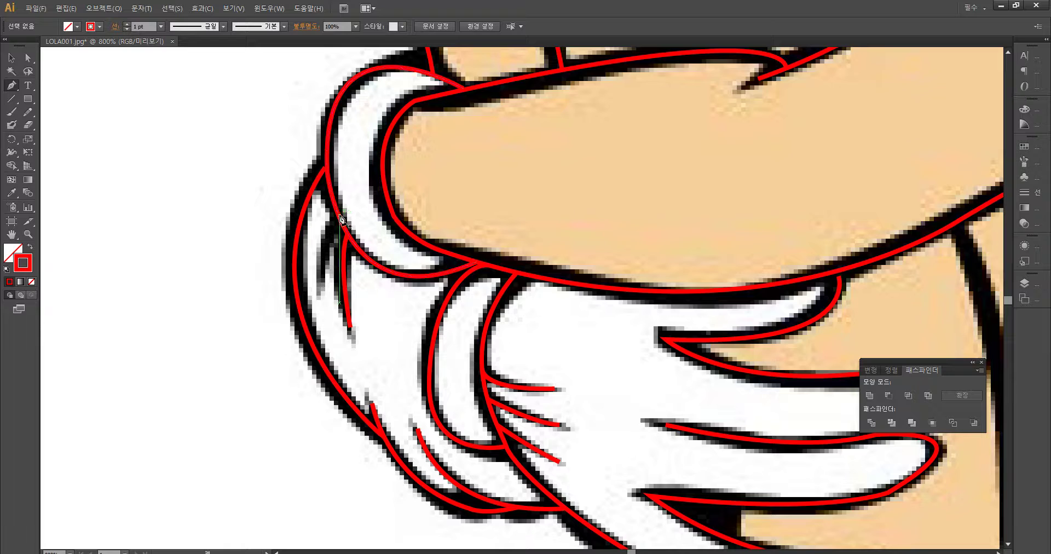
Step: Trace the shorter crease on the rear hand from the cuff's outer edge to its faded tip, and deselect it
click(340, 216)
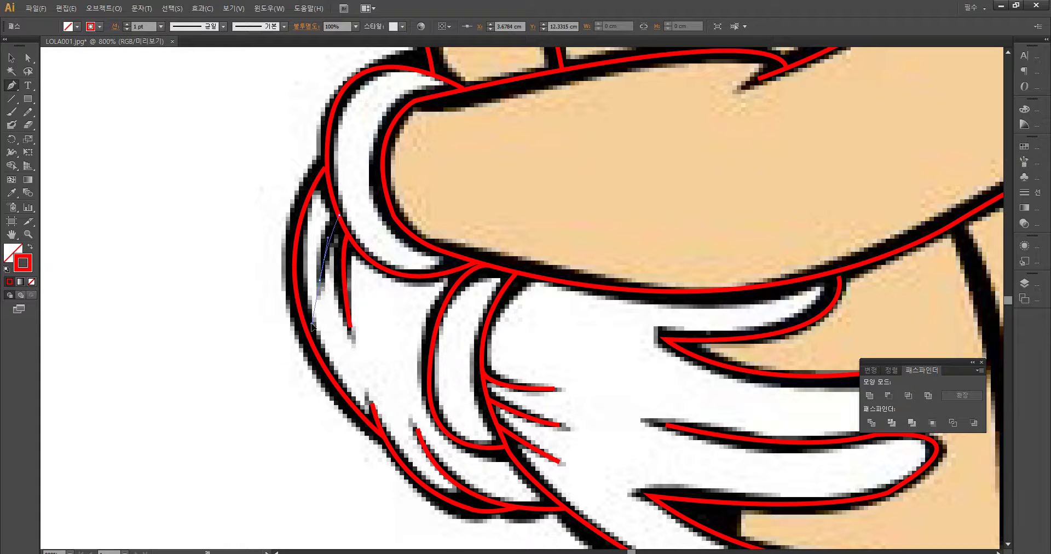
drag(320, 281, 311, 324)
scroll(400, 324, right, 1)
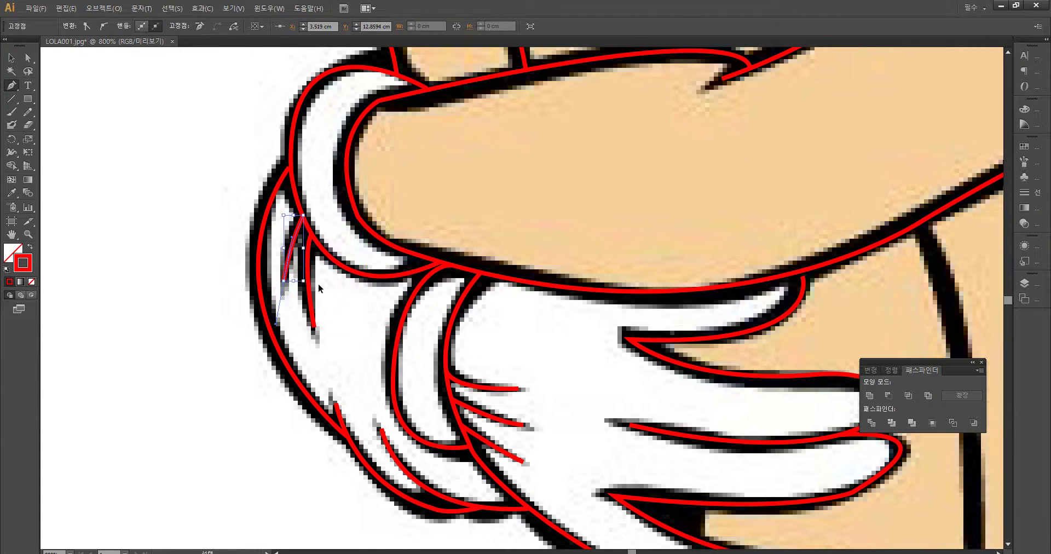
key(ctrl+z)
drag(284, 288, 283, 296)
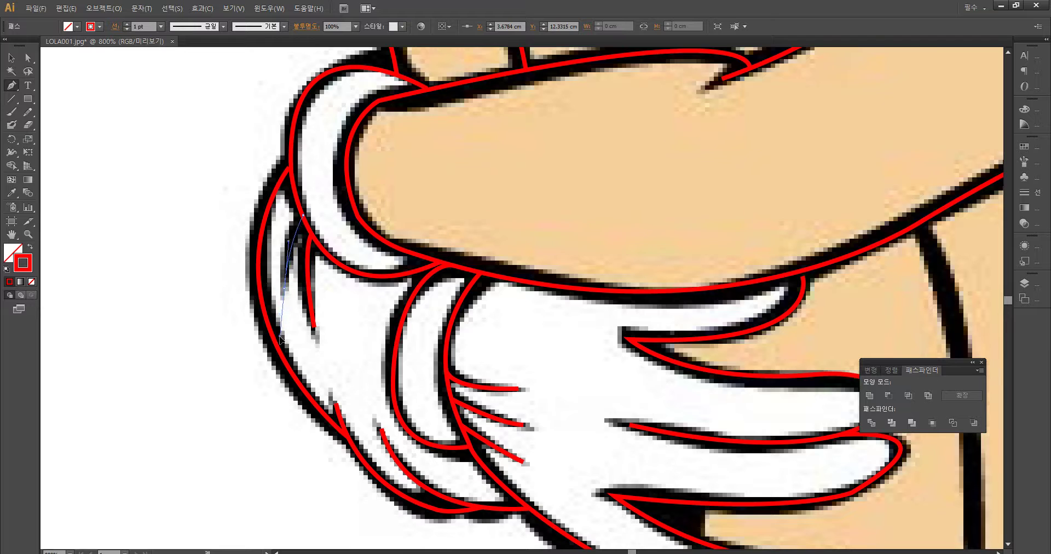
drag(280, 337, 280, 336)
ctrl+click(342, 330)
Step: Start tracing the details of the rabbit's upper eye inside the eyelid outline
drag(388, 354, 135, 288)
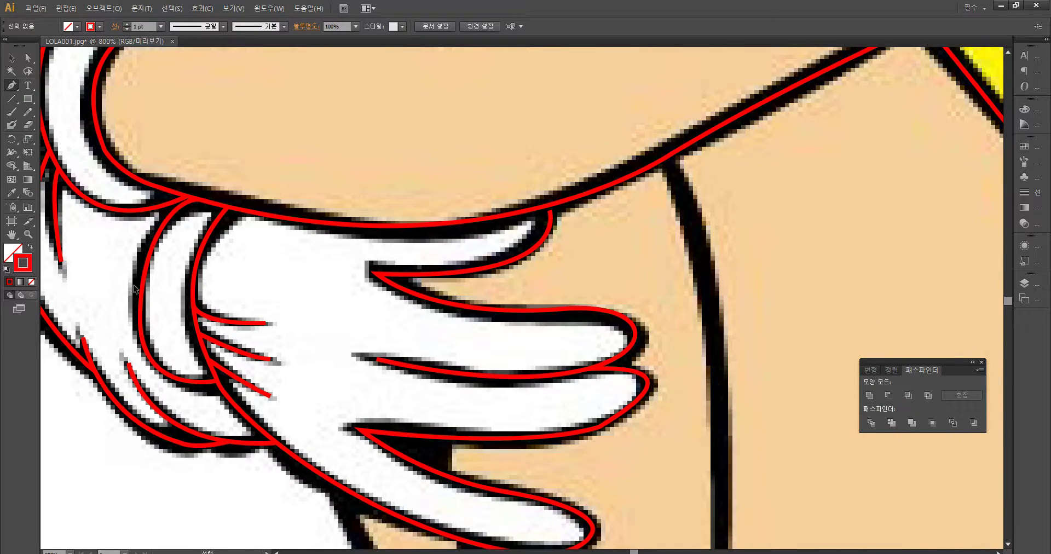
key(ctrl+minus)
key(ctrl+minus)
key(ctrl+minus)
drag(719, 318, 470, 276)
drag(711, 152, 720, 344)
drag(659, 248, 721, 181)
drag(681, 239, 719, 236)
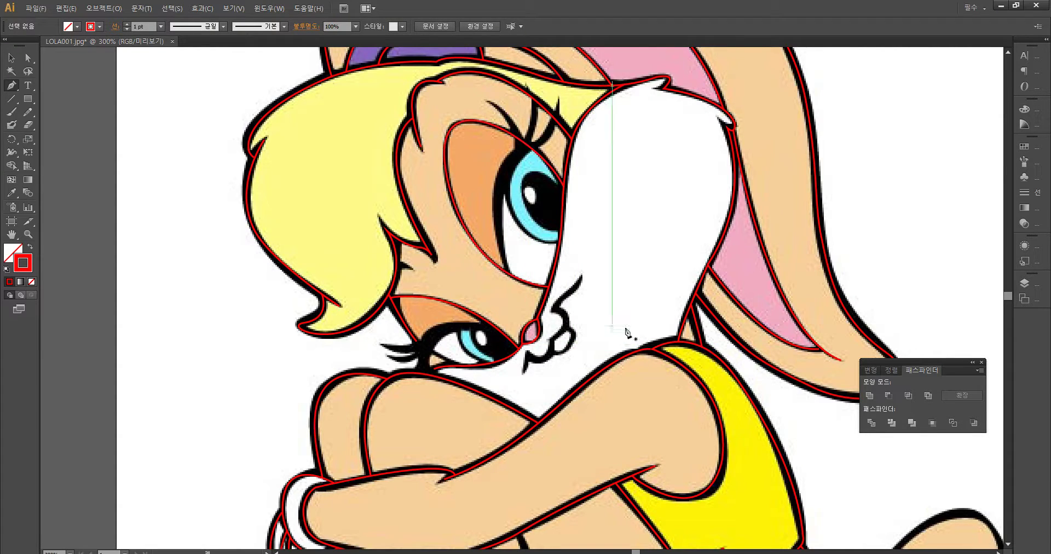
key(ctrl+equal)
key(ctrl+equal)
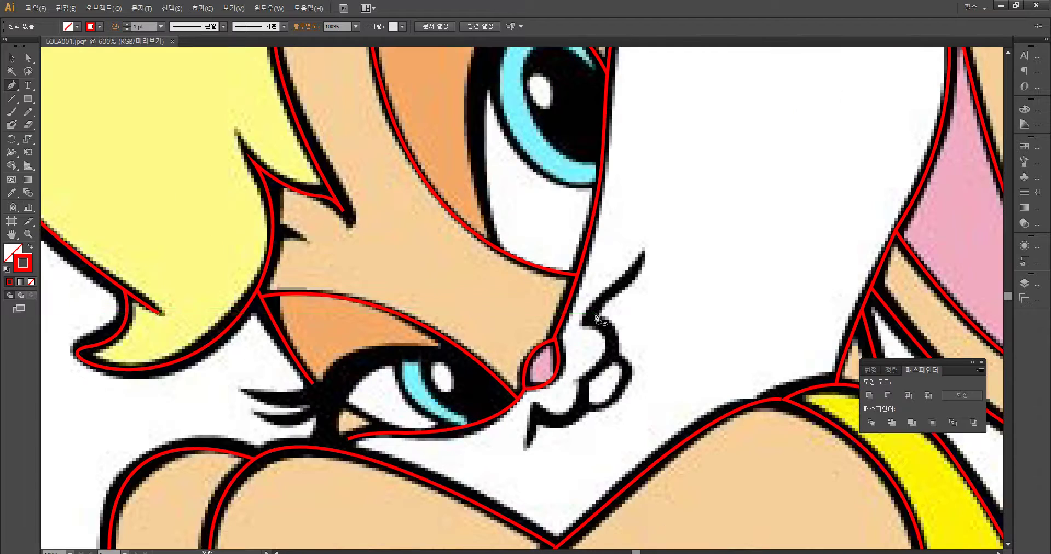
drag(492, 275, 427, 196)
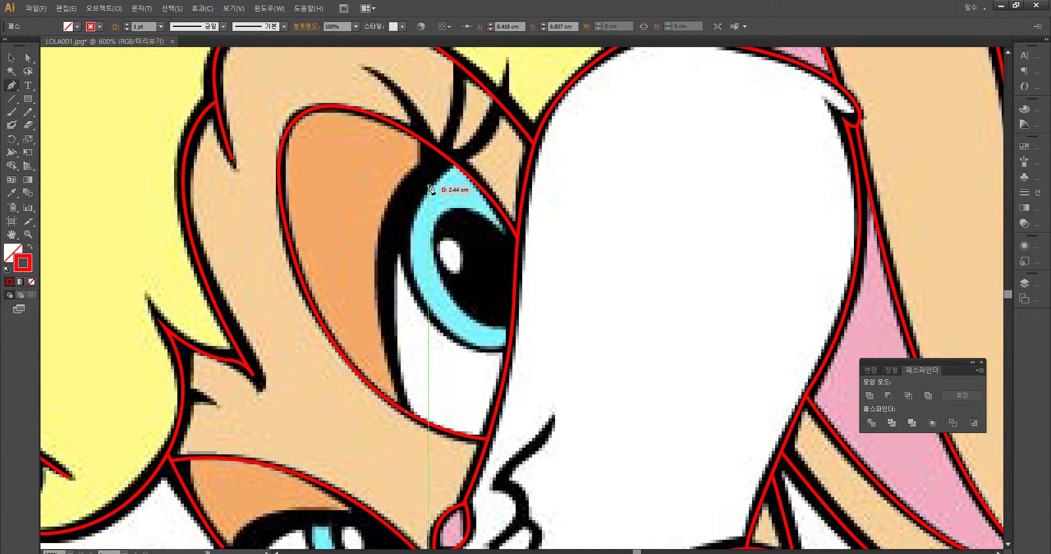
Step: Finish the curved inner edge of the upper eye's lid with the Pen tool and trace its leftmost eyelash
drag(446, 156, 553, 121)
ctrl+click(472, 128)
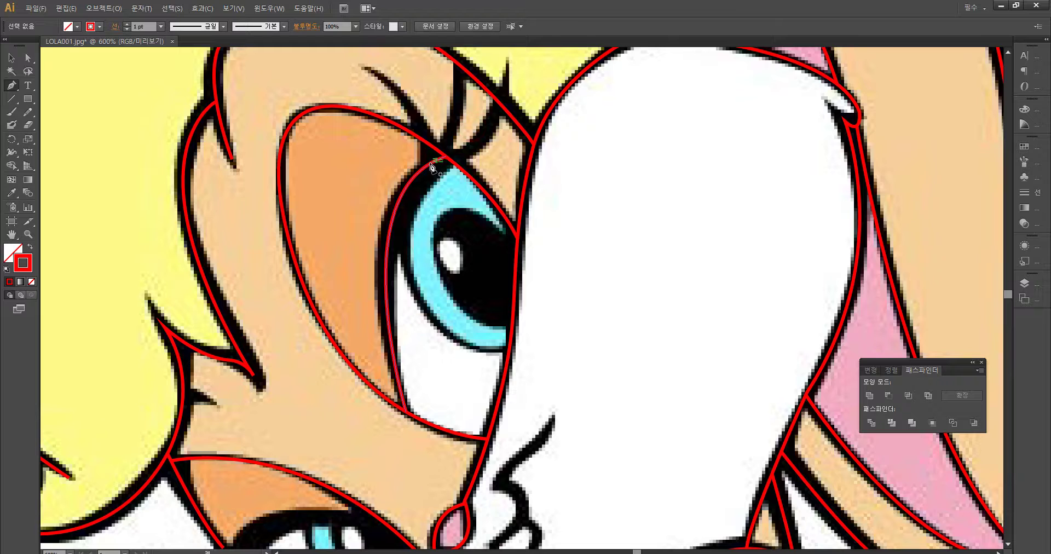
drag(429, 163, 409, 78)
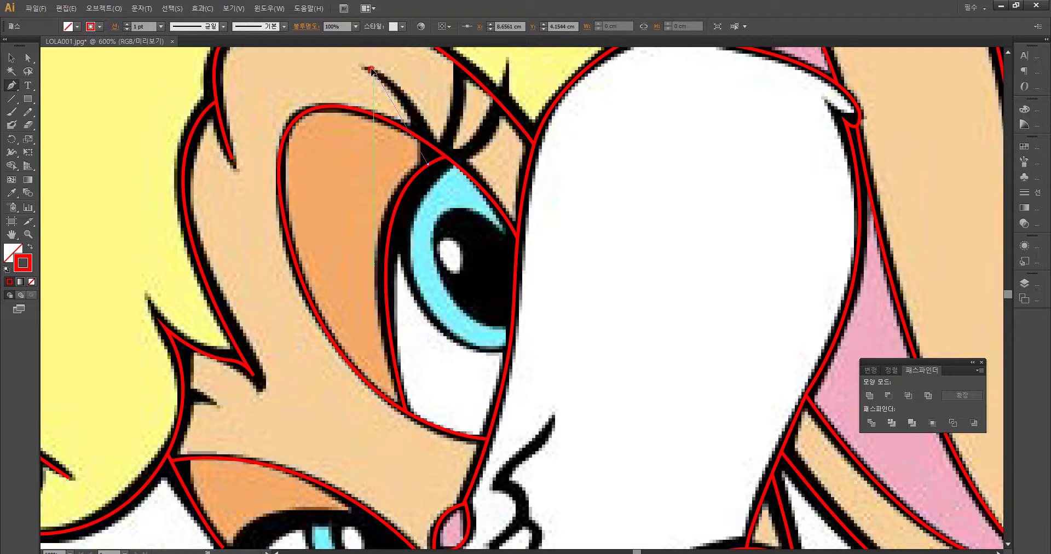
drag(323, 62, 308, 81)
drag(446, 200, 449, 199)
ctrl+click(468, 174)
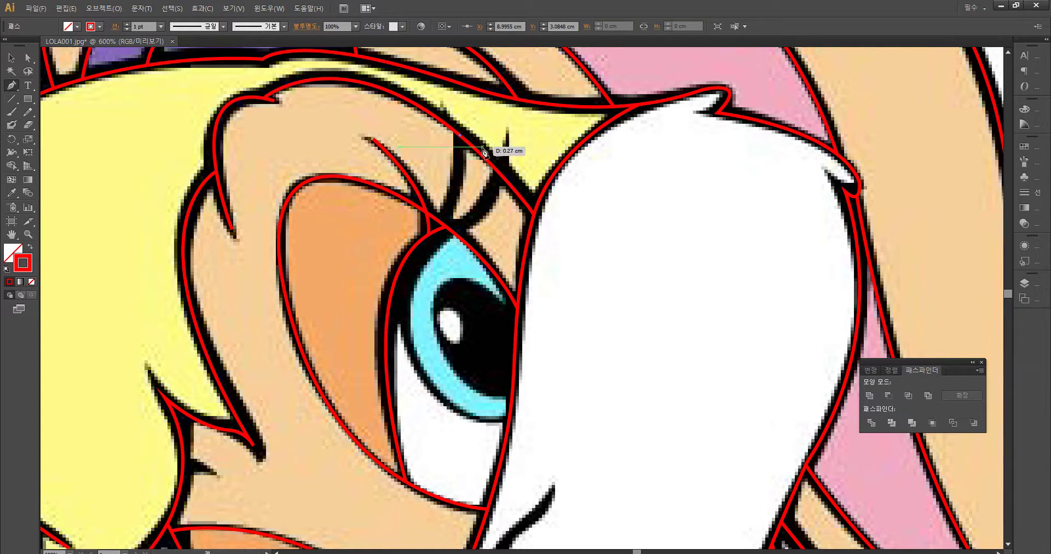
click(446, 108)
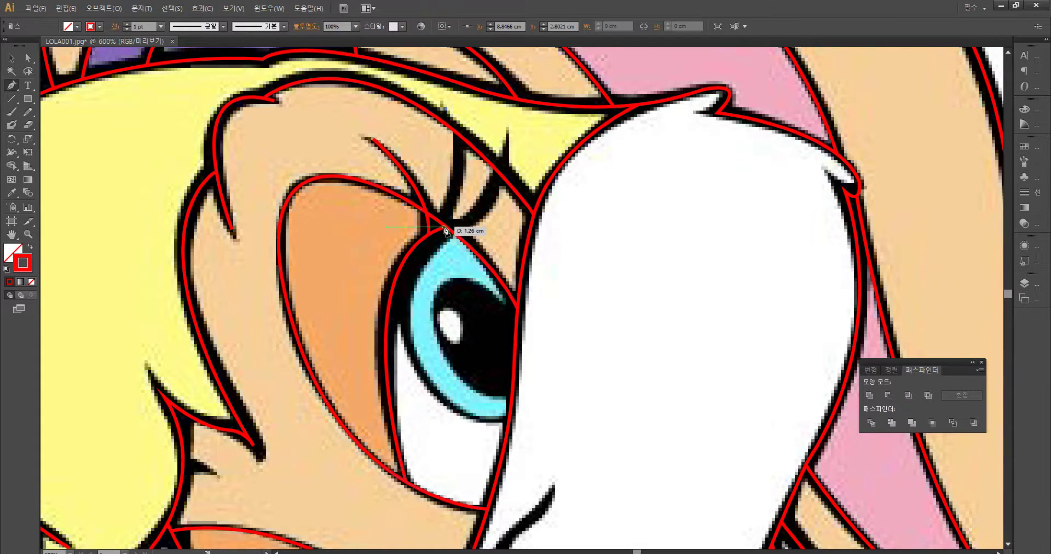
mouse_move(445, 226)
mouse_down()
mouse_move(429, 243)
mouse_move(414, 307)
mouse_up()
key(ctrl+z)
key(ctrl+z)
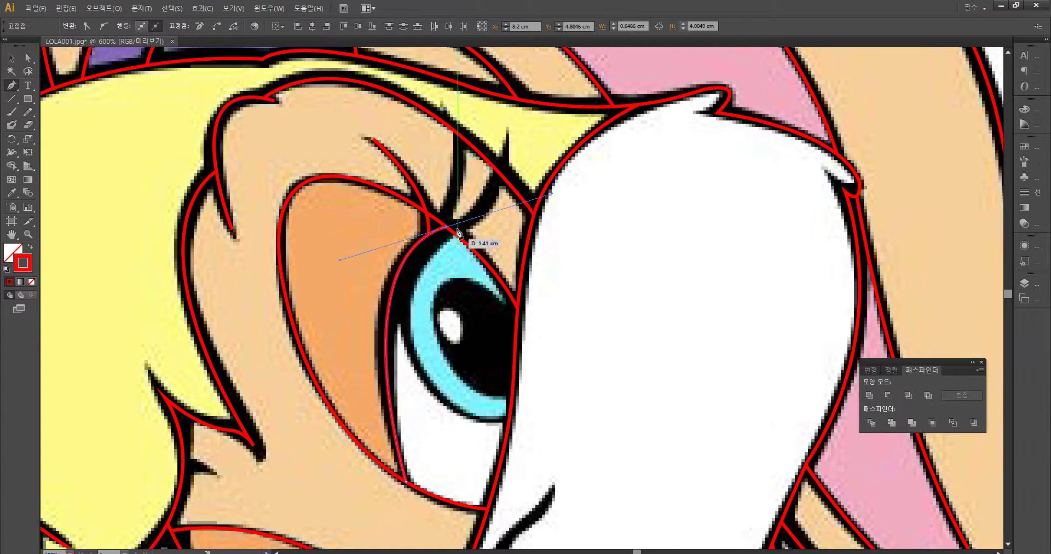
Step: Trace the upper eye's middle eyelash as a curved open path from its tip to the eyelid
click(448, 109)
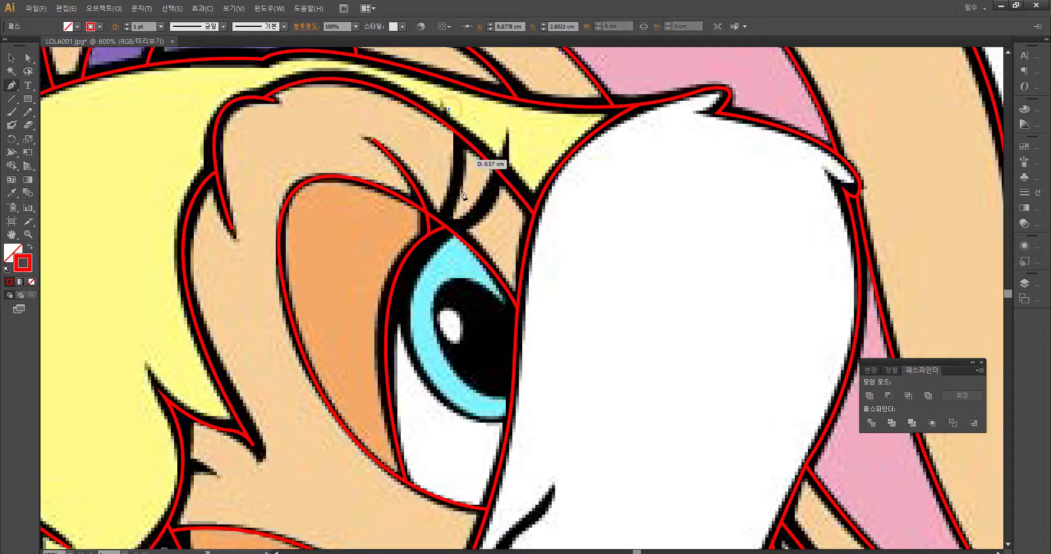
drag(443, 226, 426, 248)
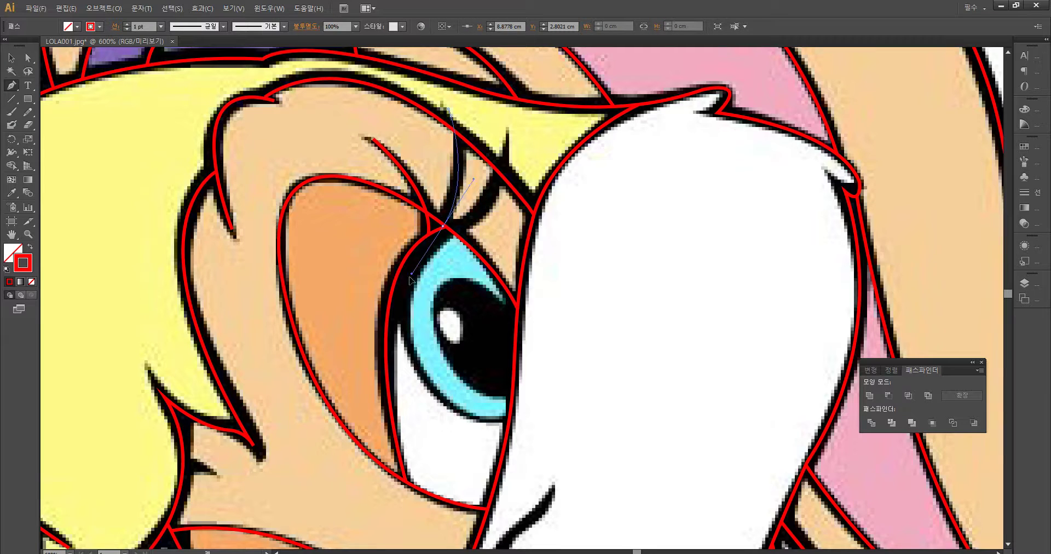
drag(410, 293, 411, 294)
ctrl+click(483, 205)
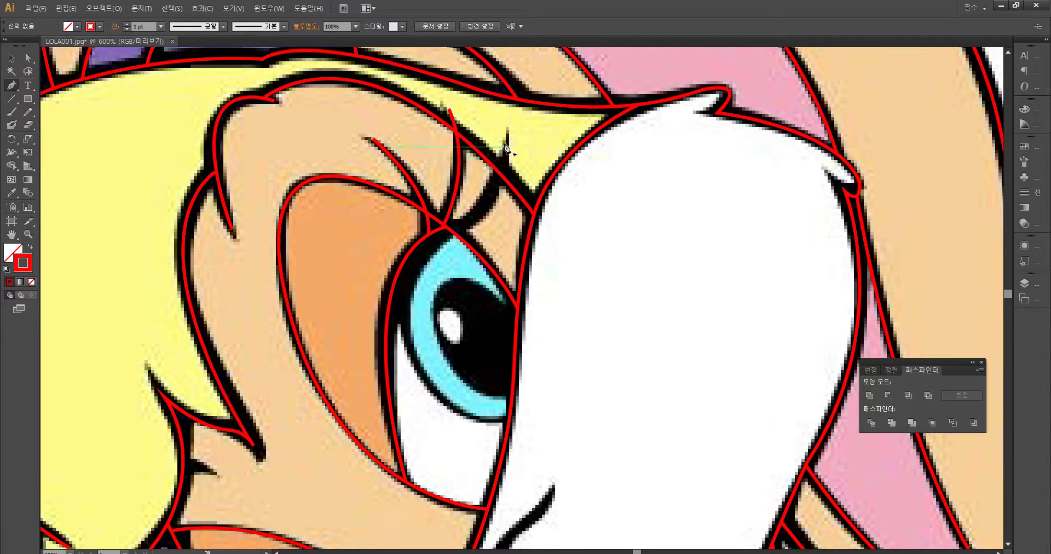
click(508, 132)
click(459, 228)
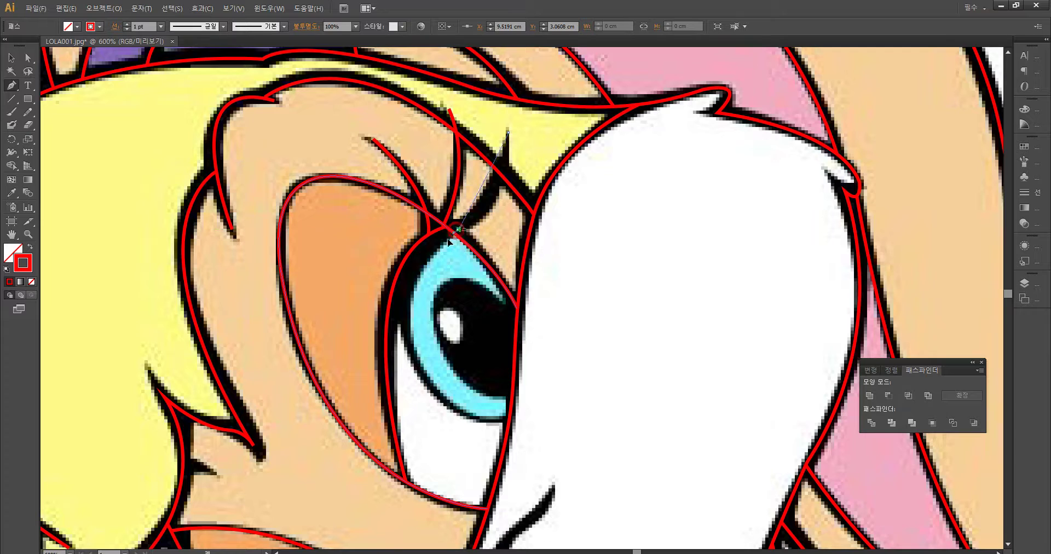
mouse_move(414, 255)
mouse_down()
mouse_move(392, 252)
mouse_move(387, 282)
mouse_up()
key(ctrl+z)
click(452, 235)
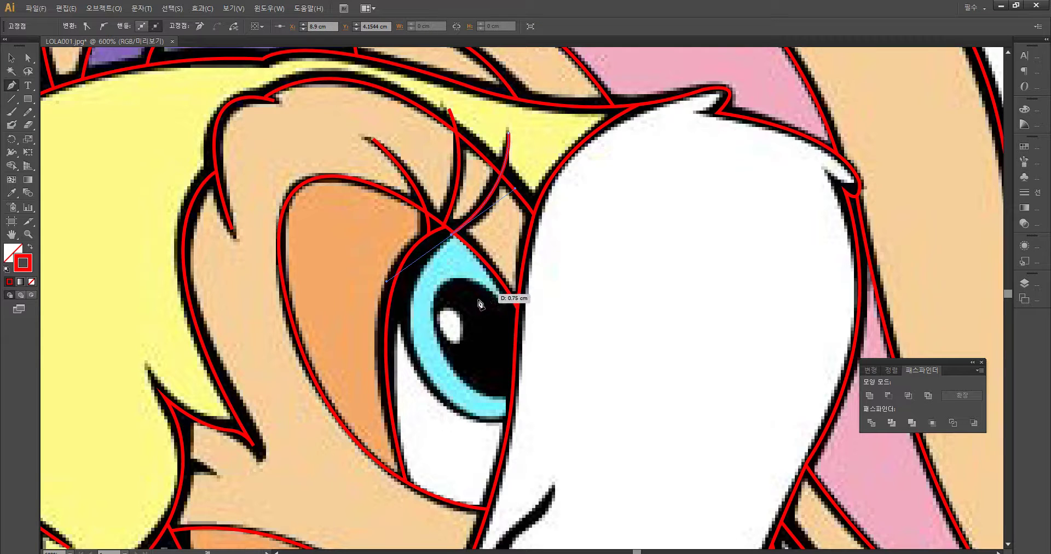
ctrl+click(506, 256)
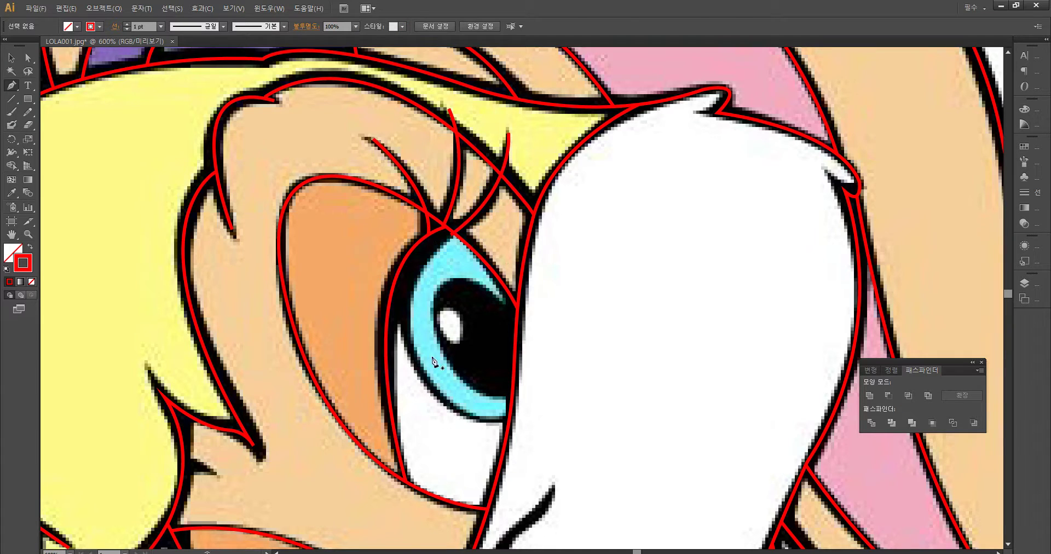
key(ctrl+z)
click(457, 235)
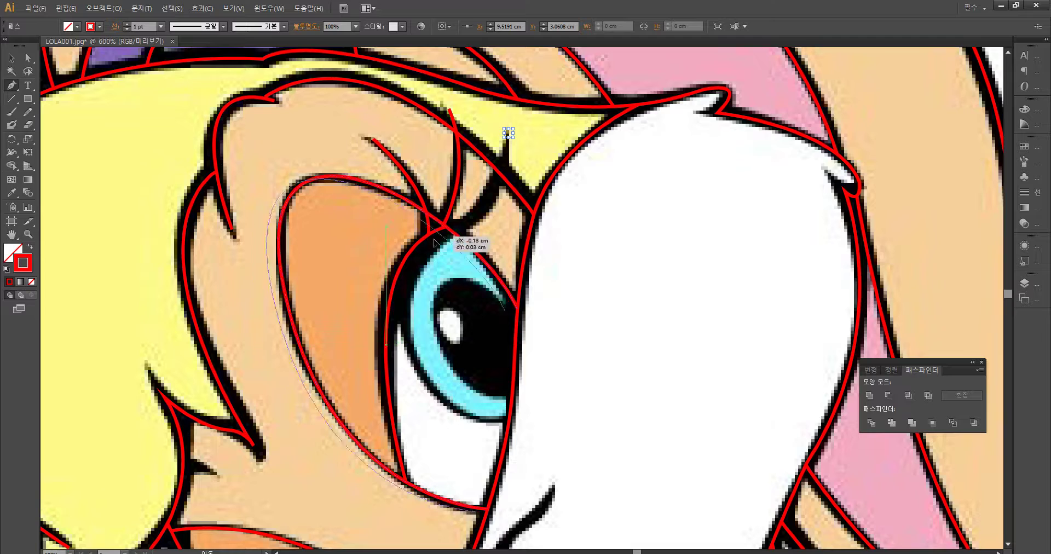
ctrl+click(474, 223)
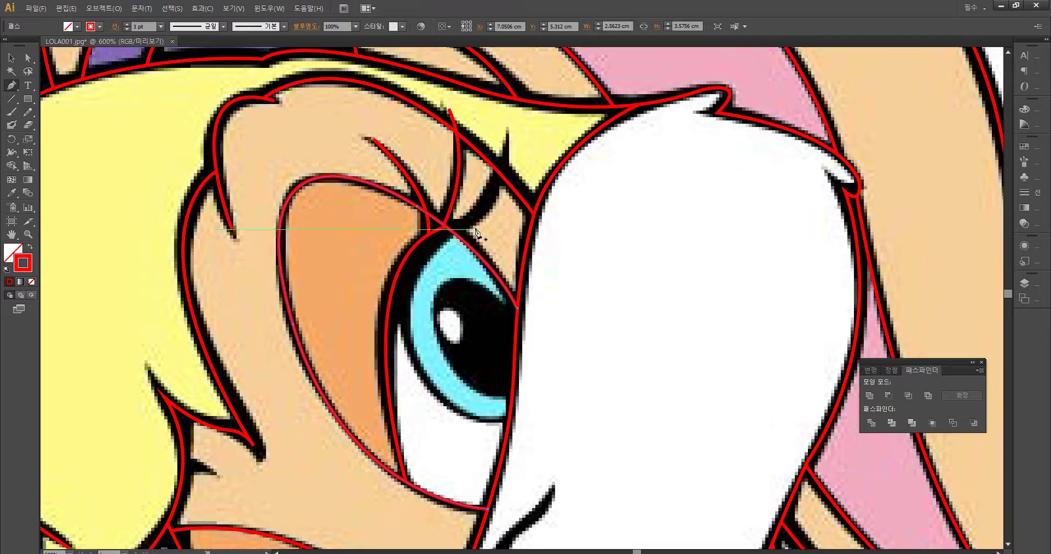
Step: Trace the upper eye's rightmost eyelash as a curved open path from its tip to the eyelid
click(508, 133)
drag(456, 234, 405, 291)
key(ctrl+z)
drag(453, 233, 416, 249)
key(ctrl+z)
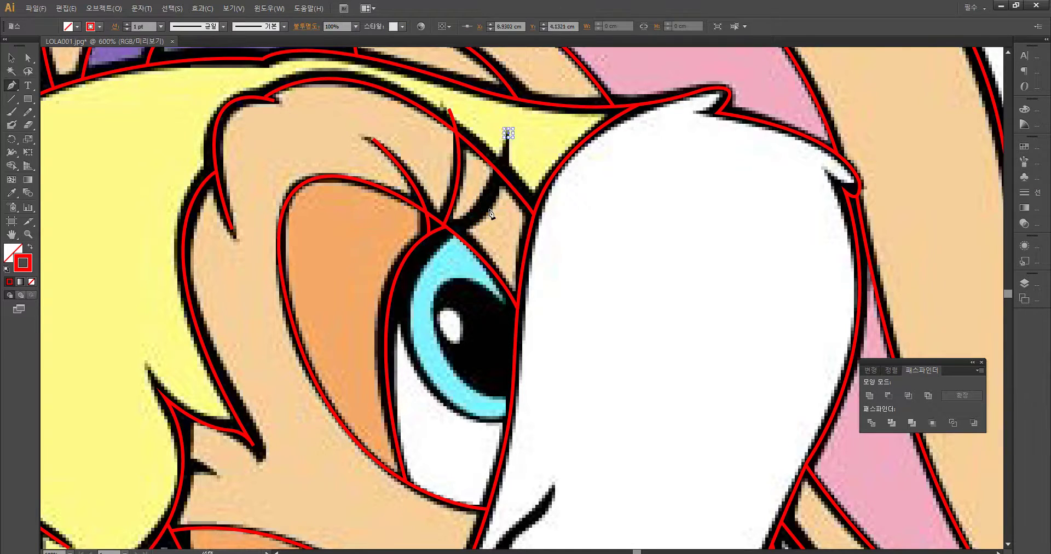
mouse_move(456, 235)
mouse_down()
mouse_move(394, 247)
mouse_move(389, 282)
mouse_up()
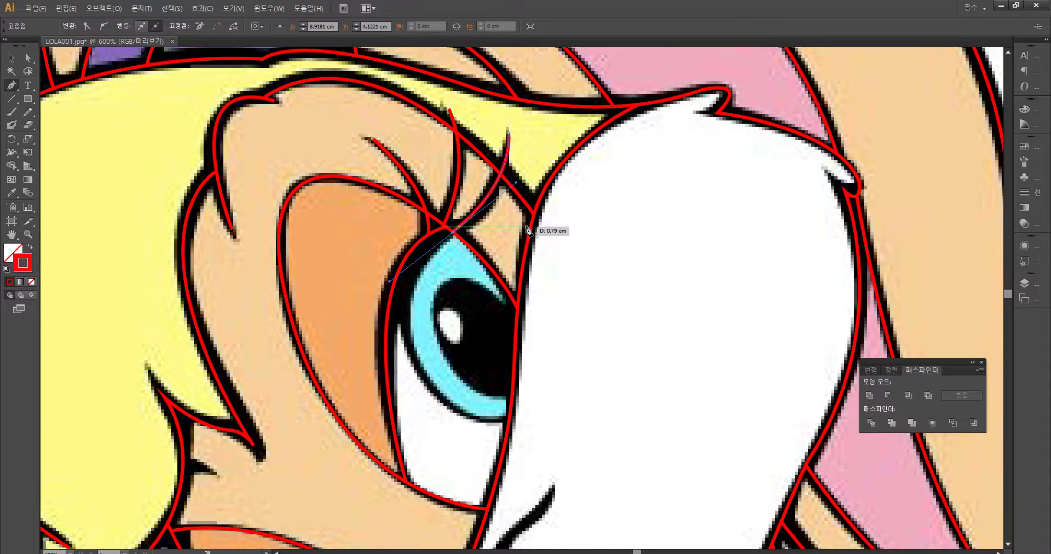
ctrl+click(511, 234)
drag(433, 509, 549, 214)
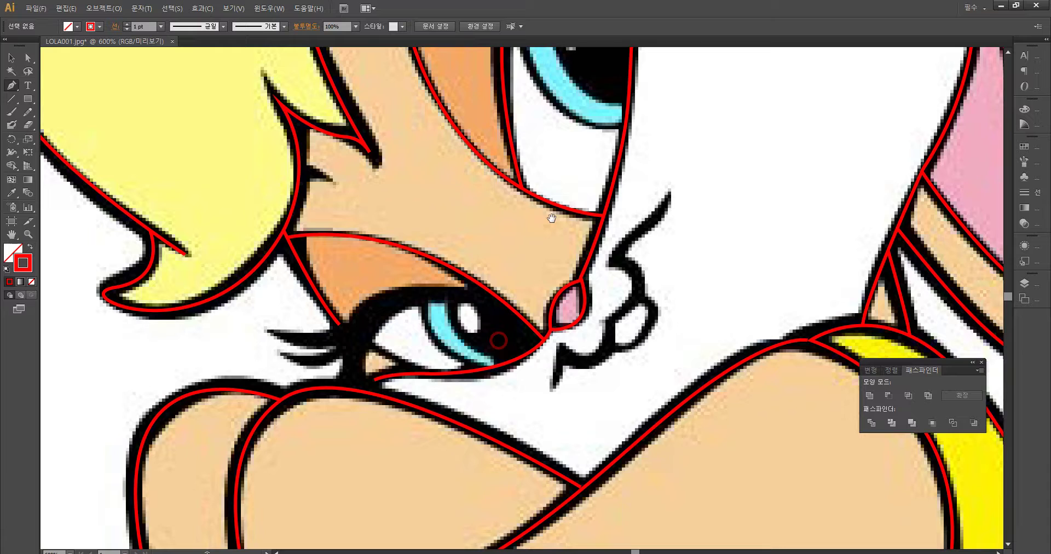
click(340, 326)
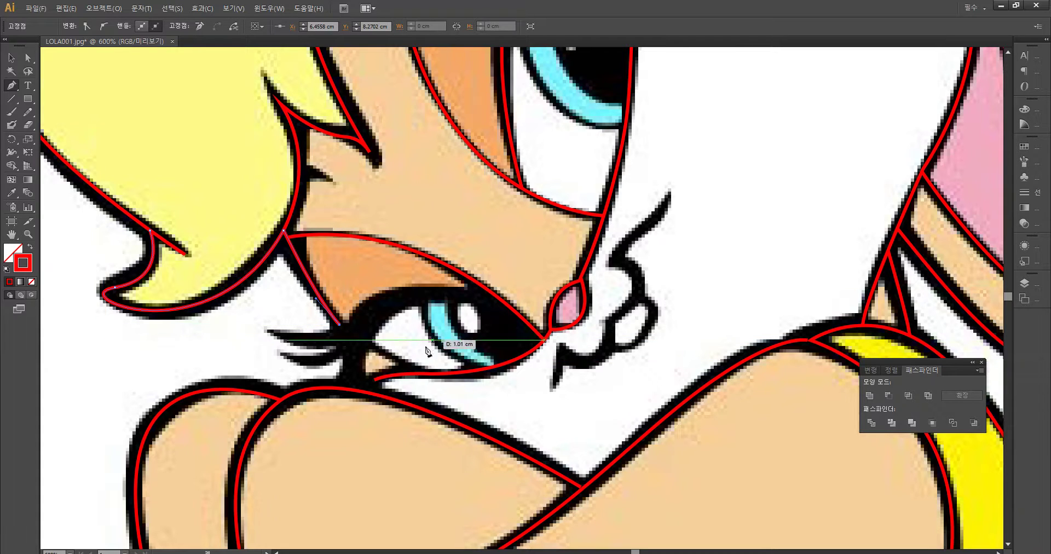
drag(424, 376, 487, 305)
ctrl+click(474, 300)
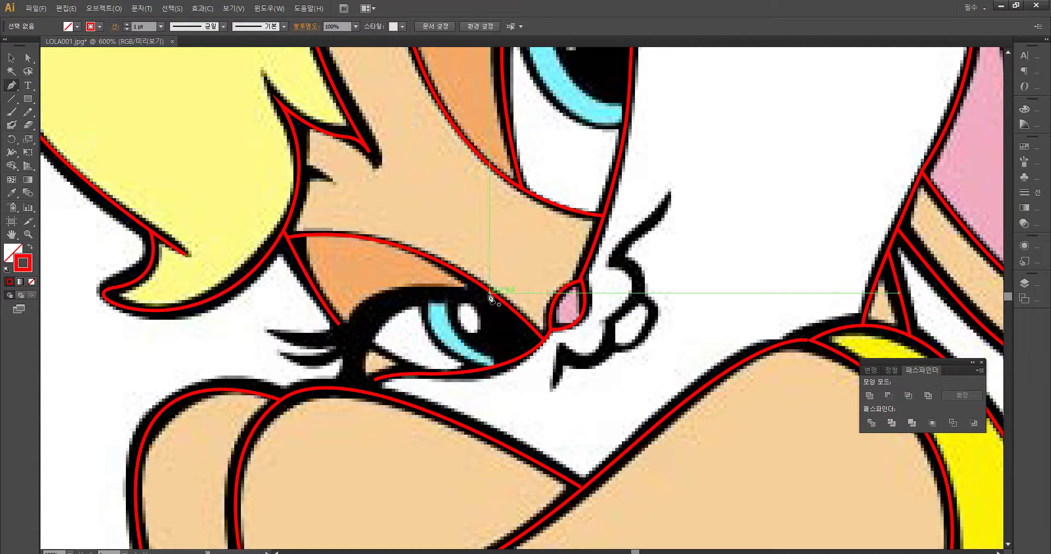
Step: Trace the lower eye's upper lid as a curve from the orange eyeshadow's inner edge to the outer eye corner
drag(490, 291, 430, 296)
mouse_move(352, 375)
mouse_down()
mouse_move(356, 431)
mouse_move(377, 468)
mouse_move(367, 488)
mouse_up()
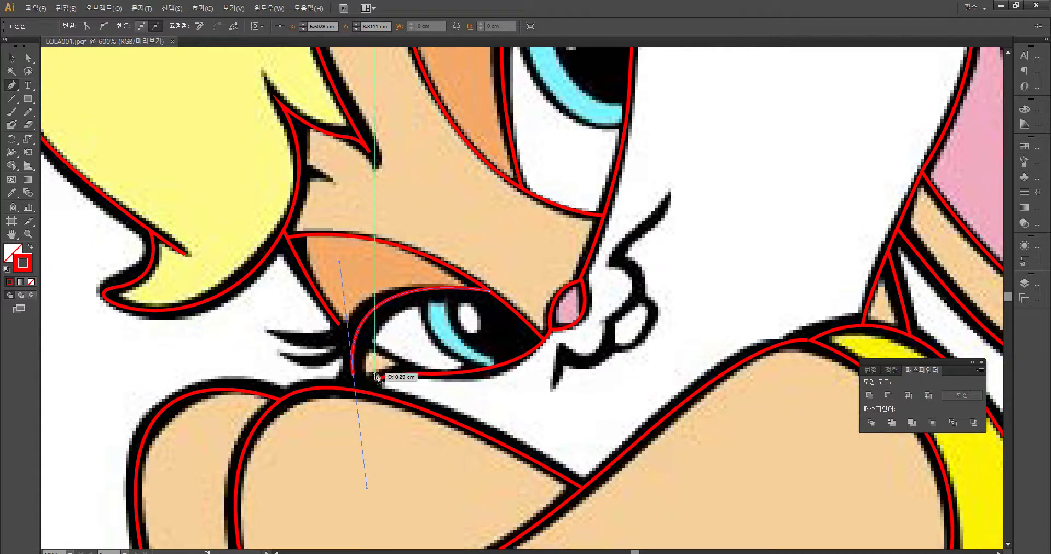
ctrl+click(403, 352)
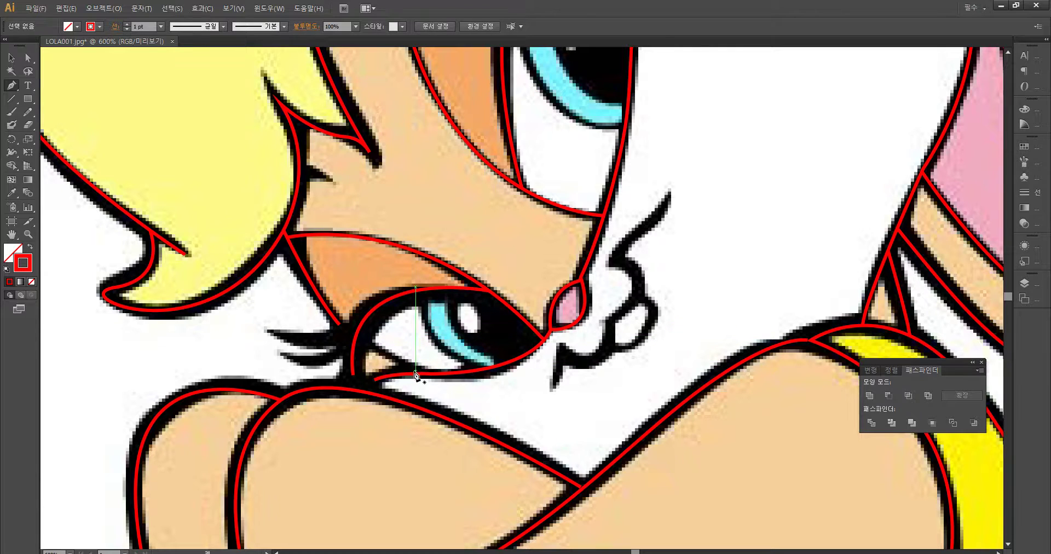
Step: Trace the slightly curved line between the lower eye's white and the small skin-coloured area at its outer corner
drag(428, 376, 383, 351)
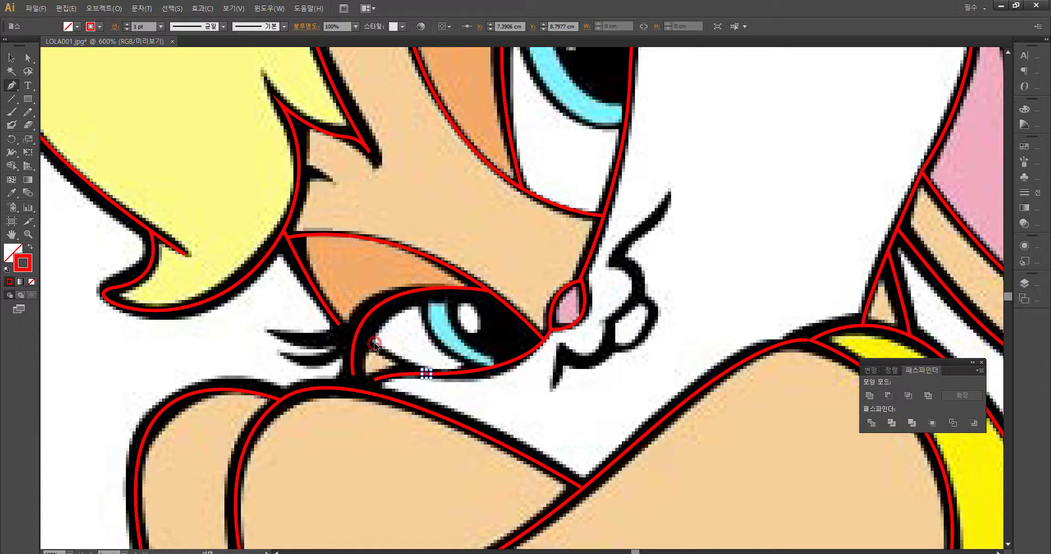
ctrl+click(374, 343)
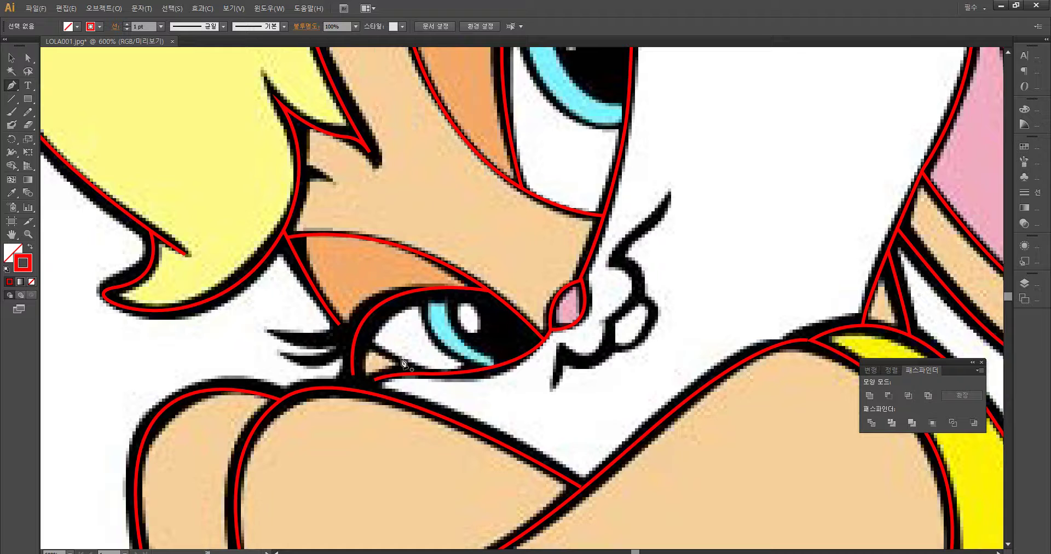
drag(428, 375, 352, 315)
key(ctrl+z)
click(427, 374)
ctrl+click(404, 334)
Step: Trace the outer edge of the lower eye's blue iris as a curve from the upper lid to the lower lid
click(427, 289)
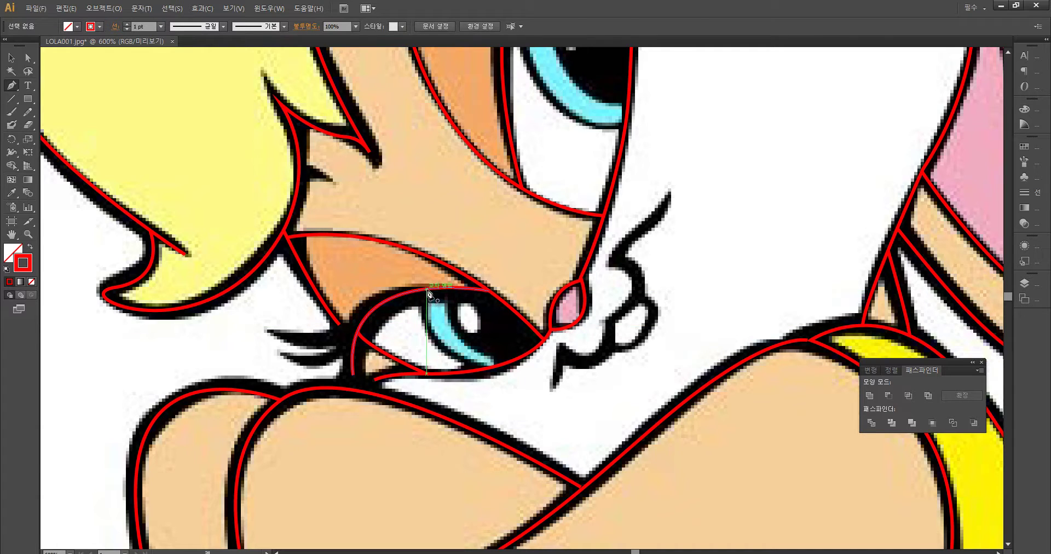
click(427, 289)
drag(490, 370, 584, 390)
ctrl+click(547, 364)
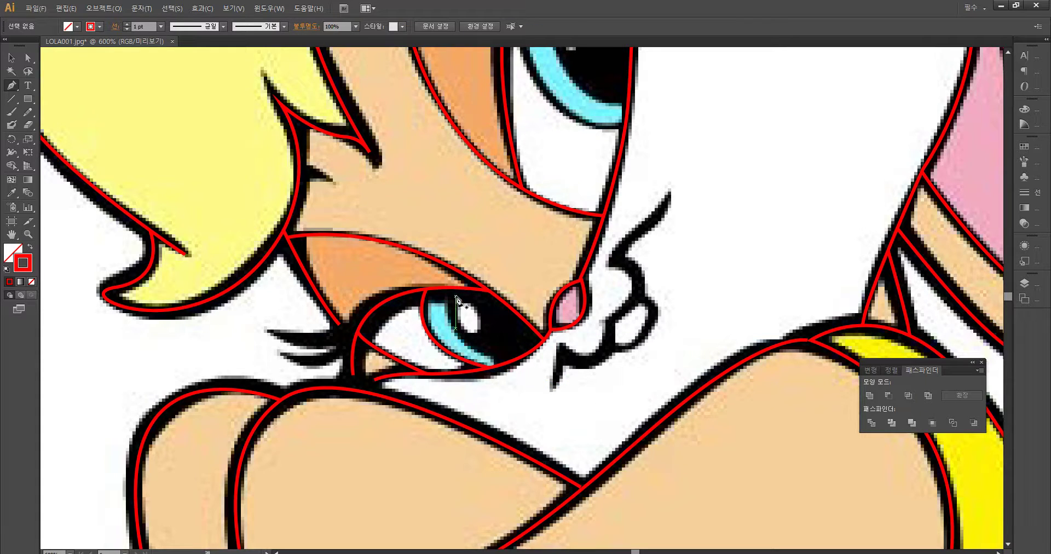
Step: Trace the edge between the lower eye's blue iris and black pupil as a curve from upper lid to lower lid
click(458, 288)
click(509, 361)
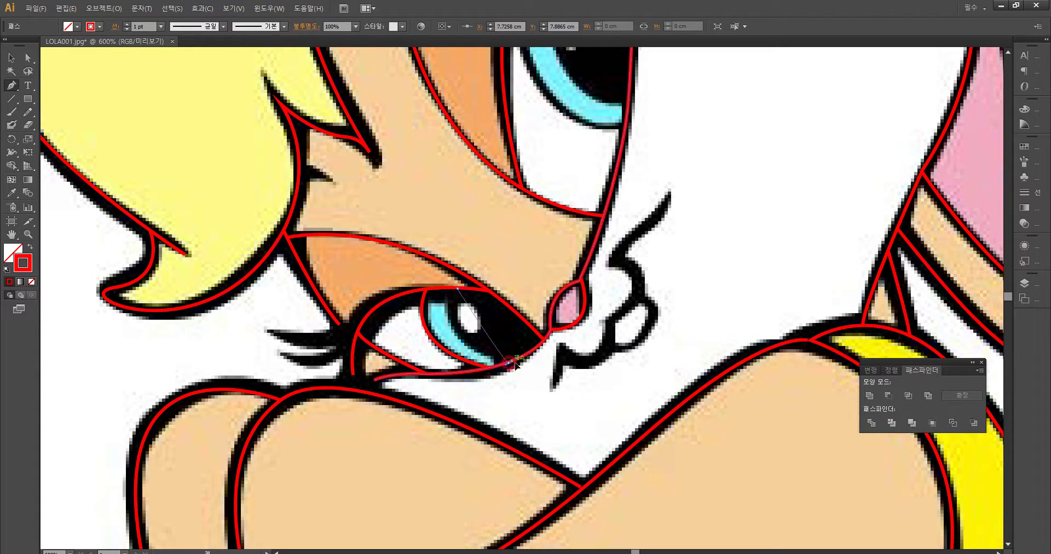
drag(595, 401, 601, 400)
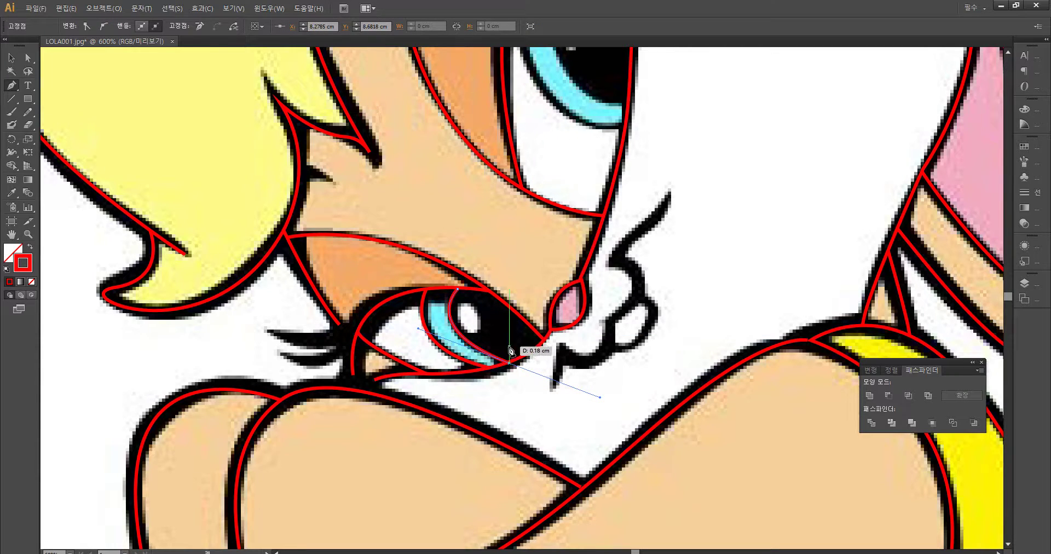
ctrl+click(495, 322)
drag(464, 306, 491, 336)
ctrl+click(485, 321)
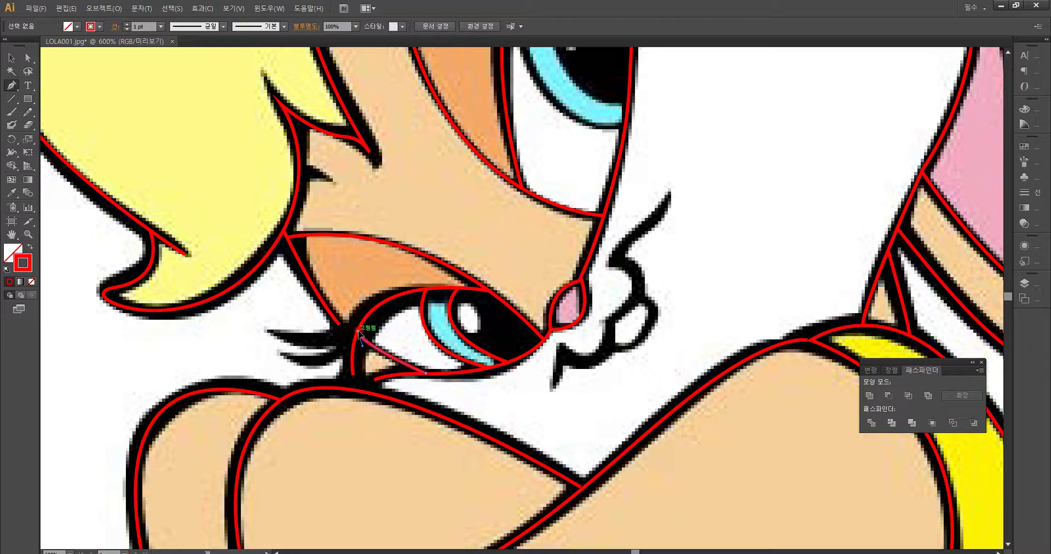
Step: Trace the lower eye's upper eyelash as a curved open path from the outer lid edge to the lash tip
click(359, 331)
click(273, 335)
drag(237, 325, 237, 325)
ctrl+click(329, 364)
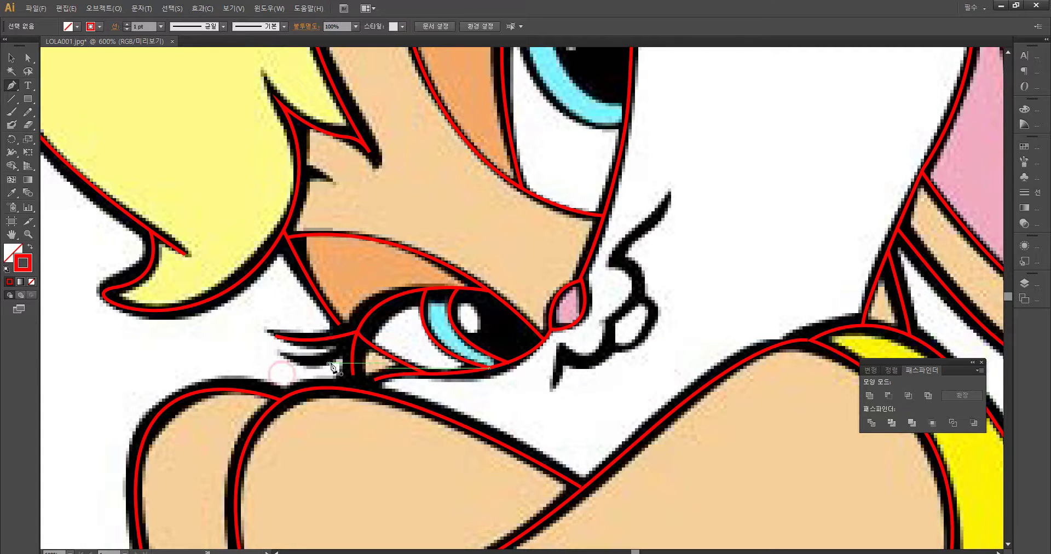
Step: Trace the lower eye's second eyelash as a curved open path just beneath the first one
click(353, 347)
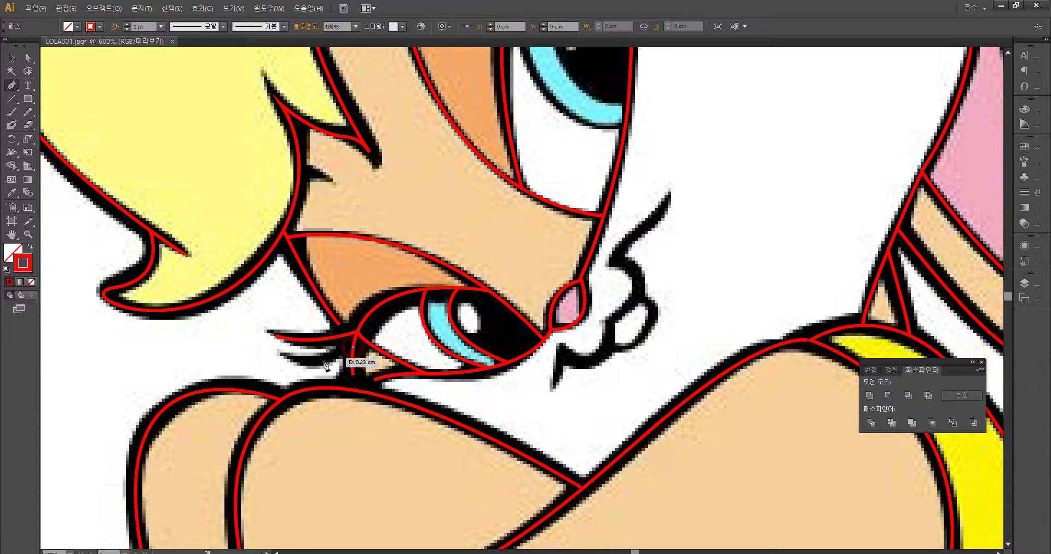
drag(252, 343, 251, 342)
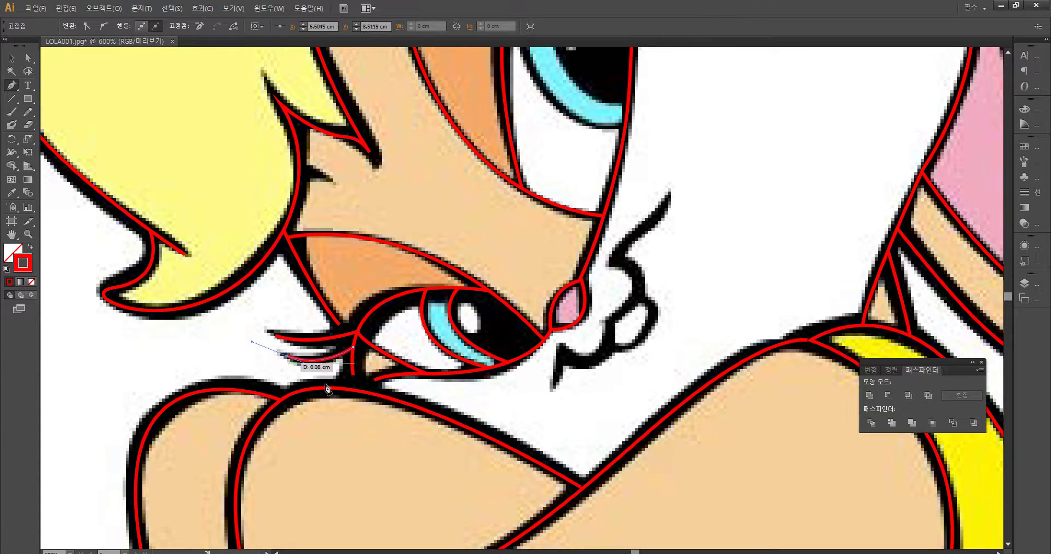
ctrl+click(331, 416)
Step: Try to join the lower lid line to the outer lid edge at the lower eye's outer corner
click(399, 375)
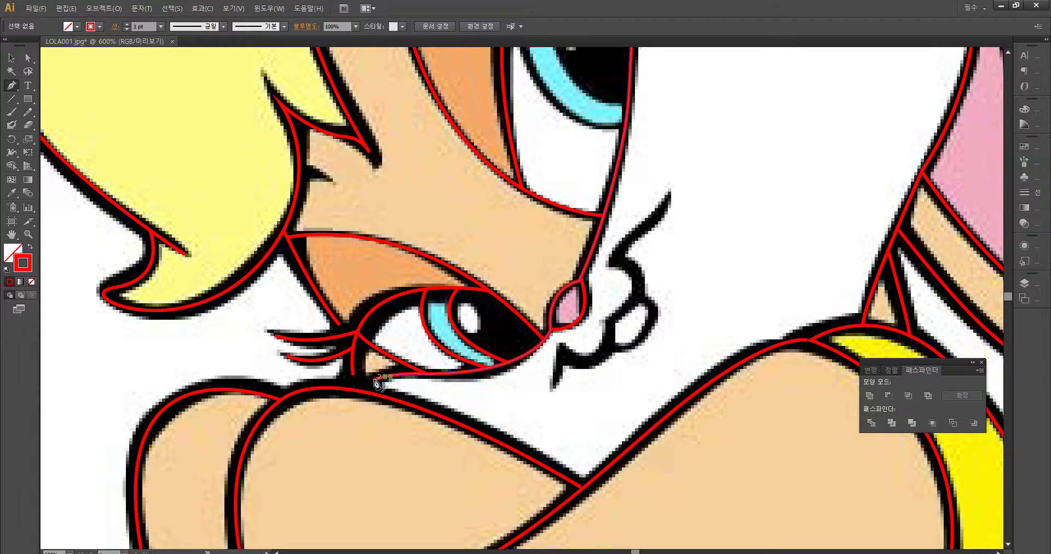
click(377, 383)
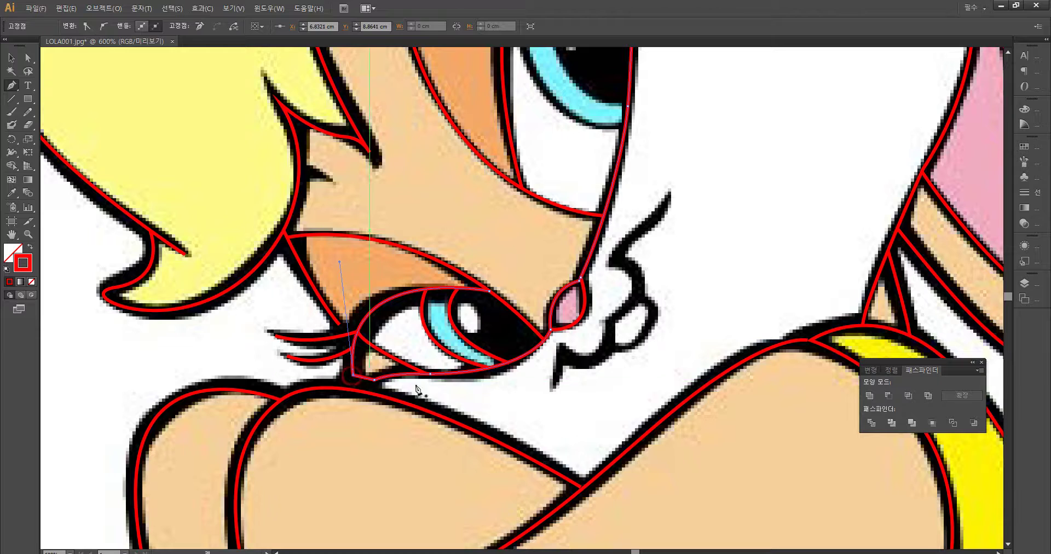
drag(354, 377, 354, 379)
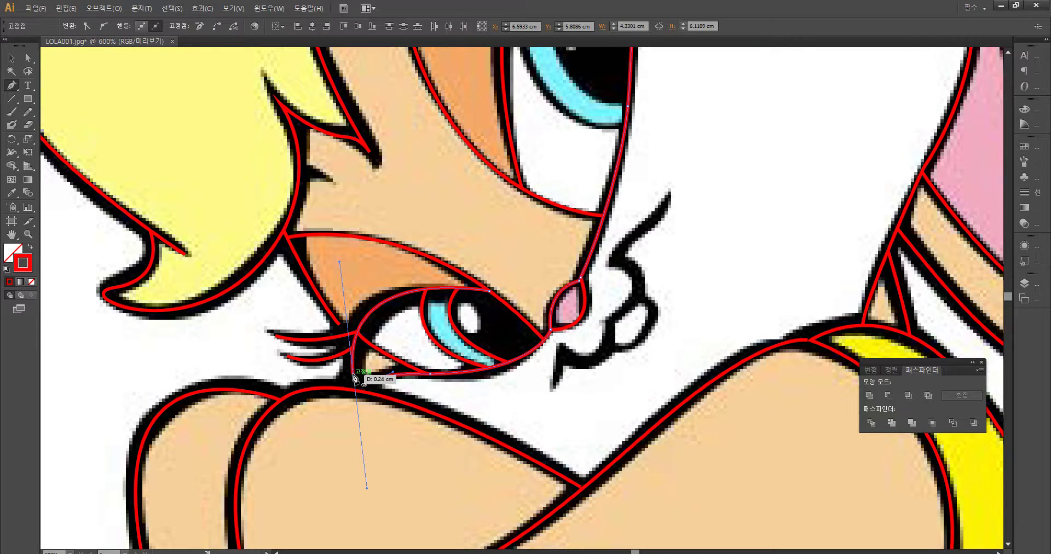
click(352, 368)
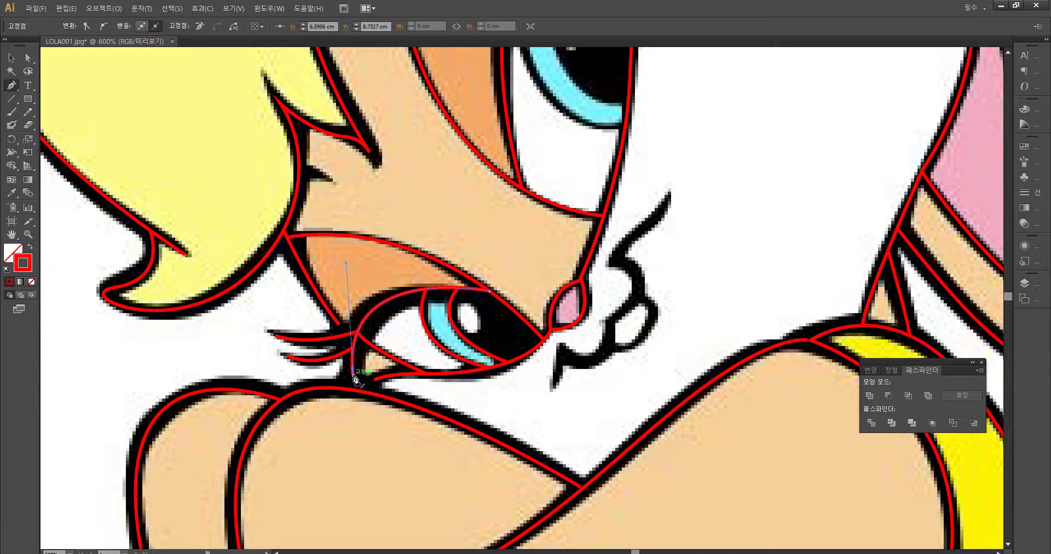
Step: Extend the eyeshadow's outer edge path with a short curve to the upper eyelash path at the lower eye's outer corner
key(ctrl+plus)
key(ctrl+plus)
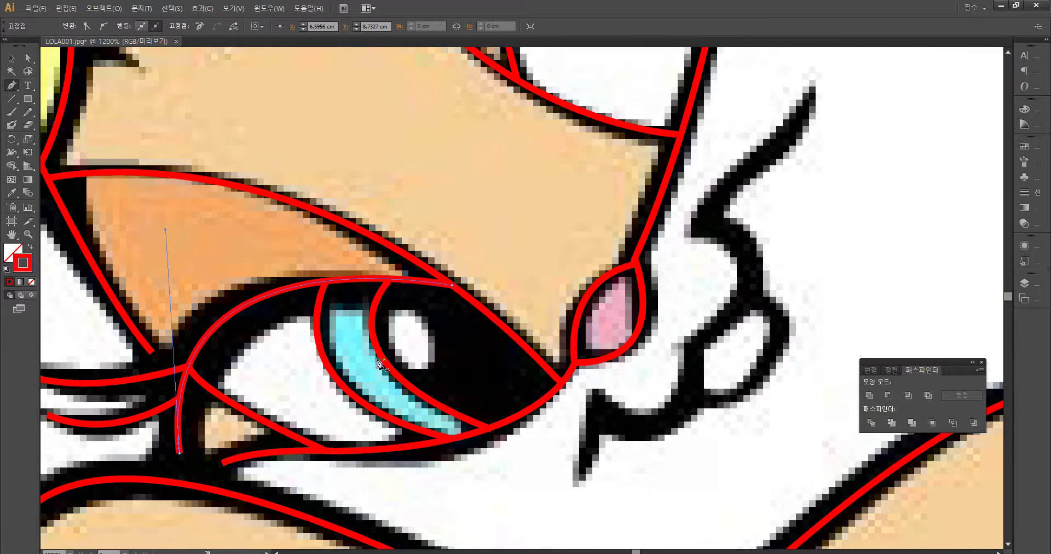
drag(337, 267, 420, 179)
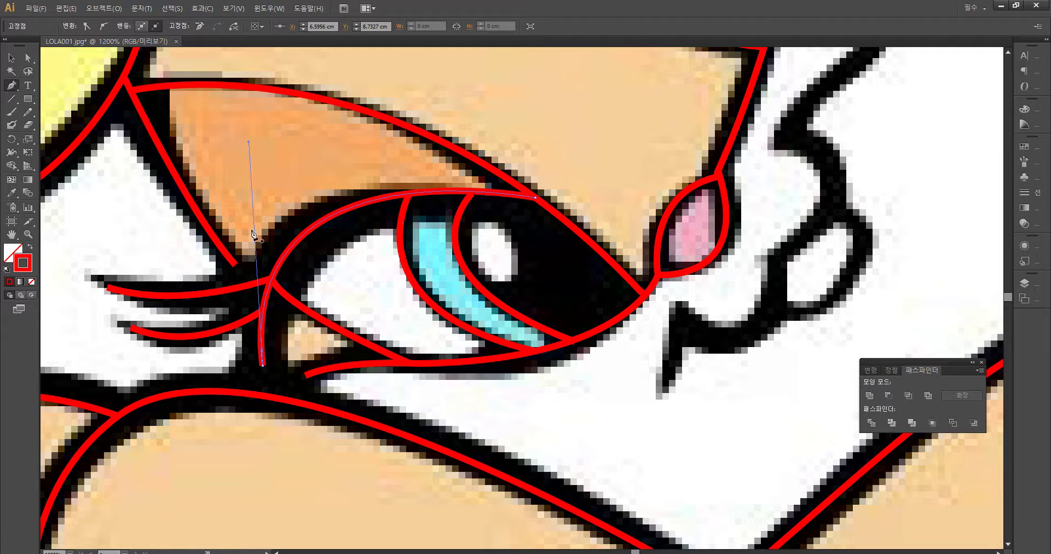
ctrl+click(250, 220)
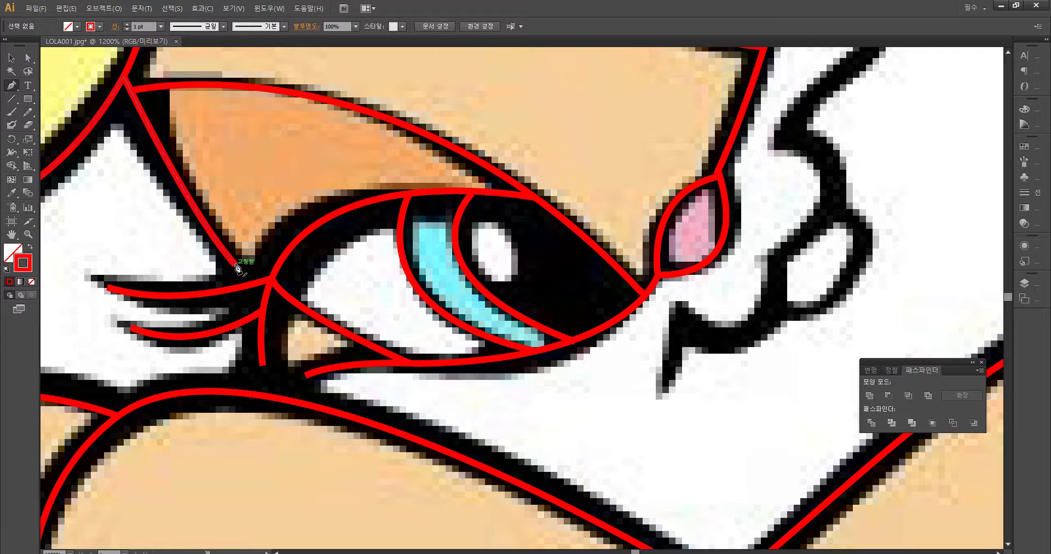
click(236, 265)
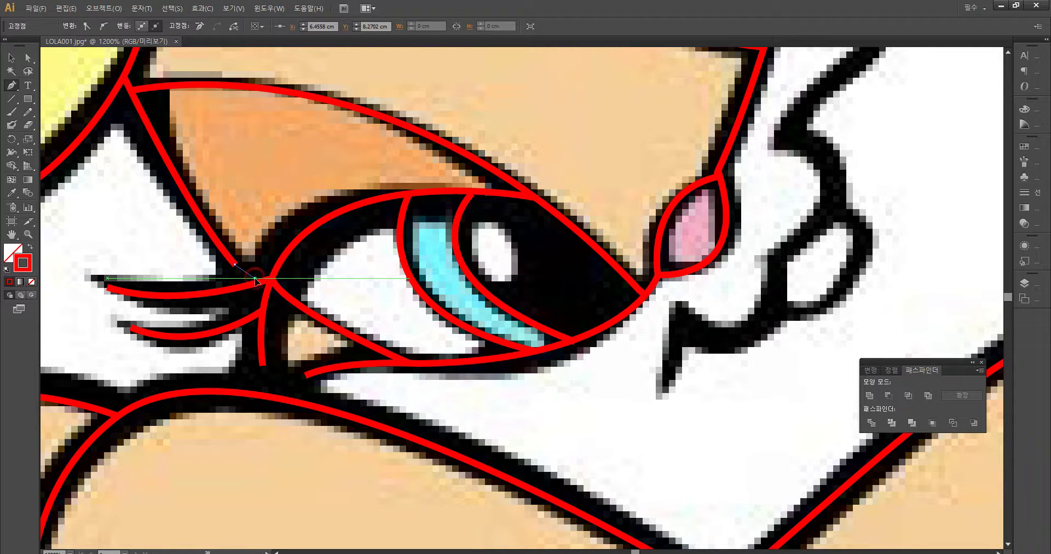
key(ctrl+z)
drag(258, 282, 276, 292)
key(ctrl+z)
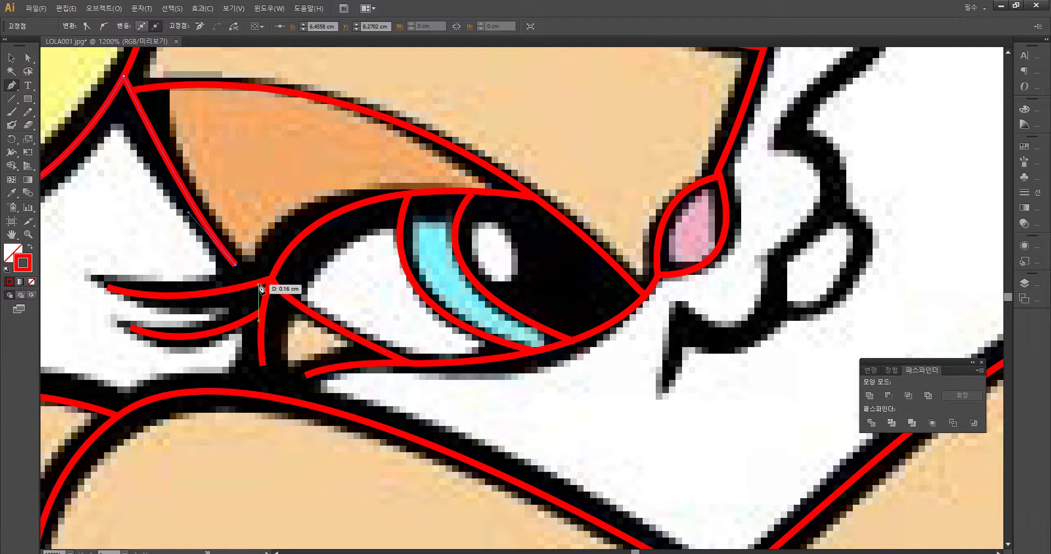
click(270, 282)
drag(271, 291, 273, 293)
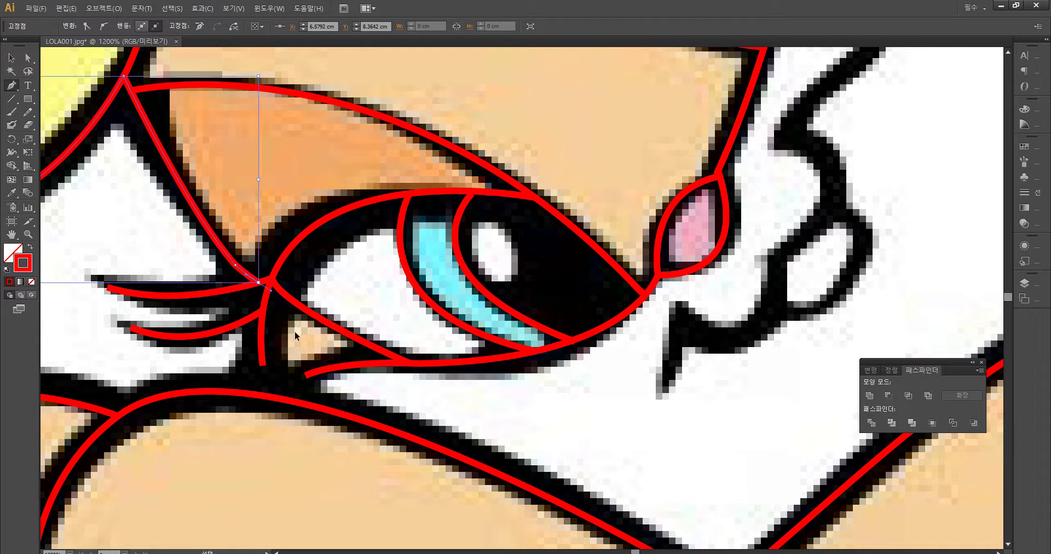
key(ctrl+z)
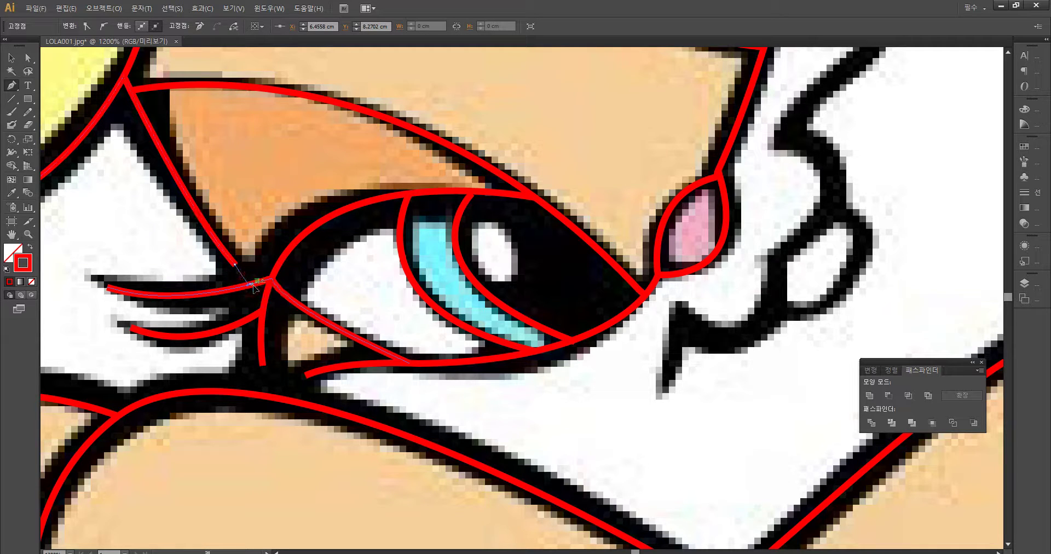
drag(258, 294, 258, 294)
ctrl+click(298, 316)
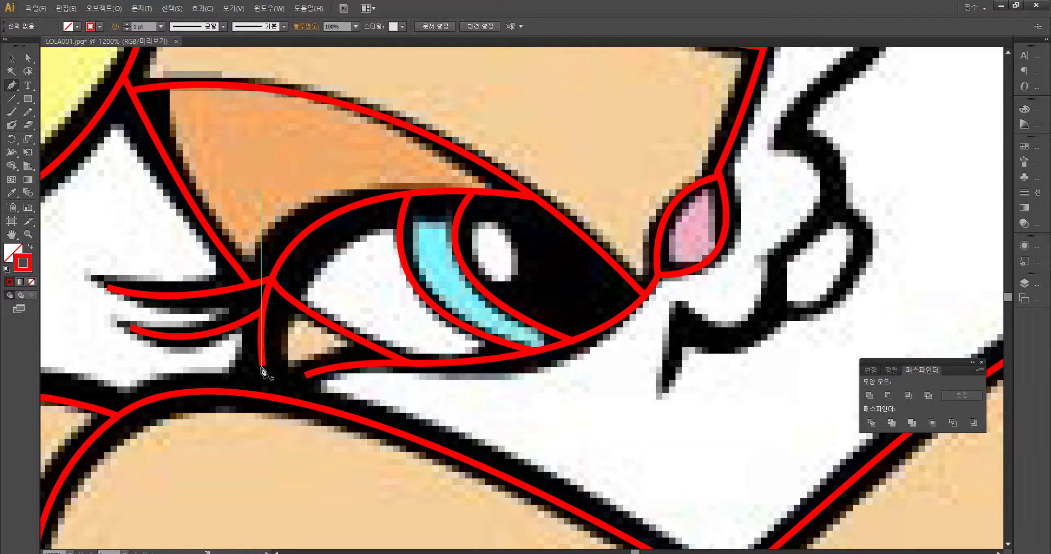
Step: Try to extend and shift the lower end of the lower eye's outer lid edge outward
ctrl+click(262, 351)
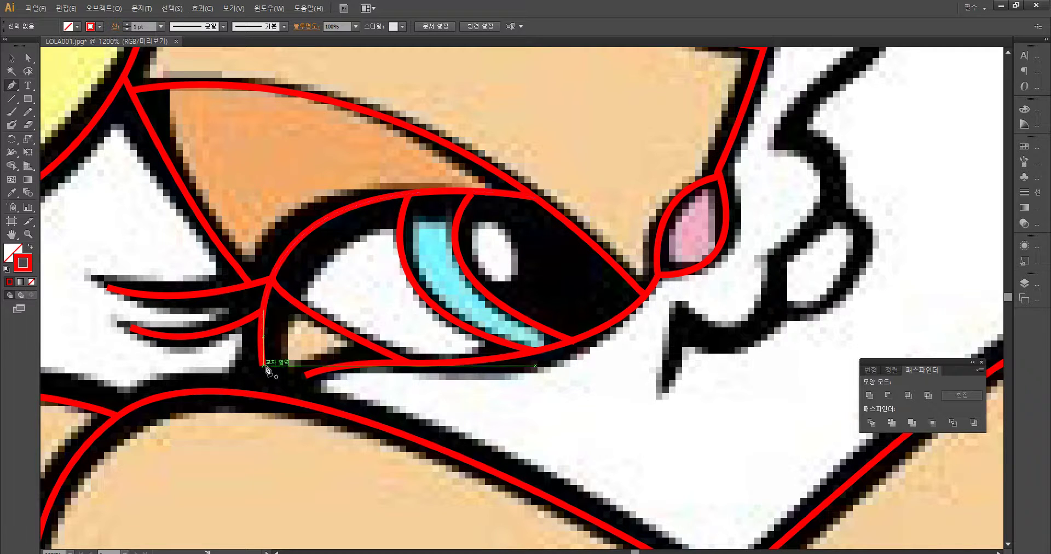
drag(263, 366, 244, 368)
key(ctrl+z)
drag(263, 366, 243, 368)
click(277, 381)
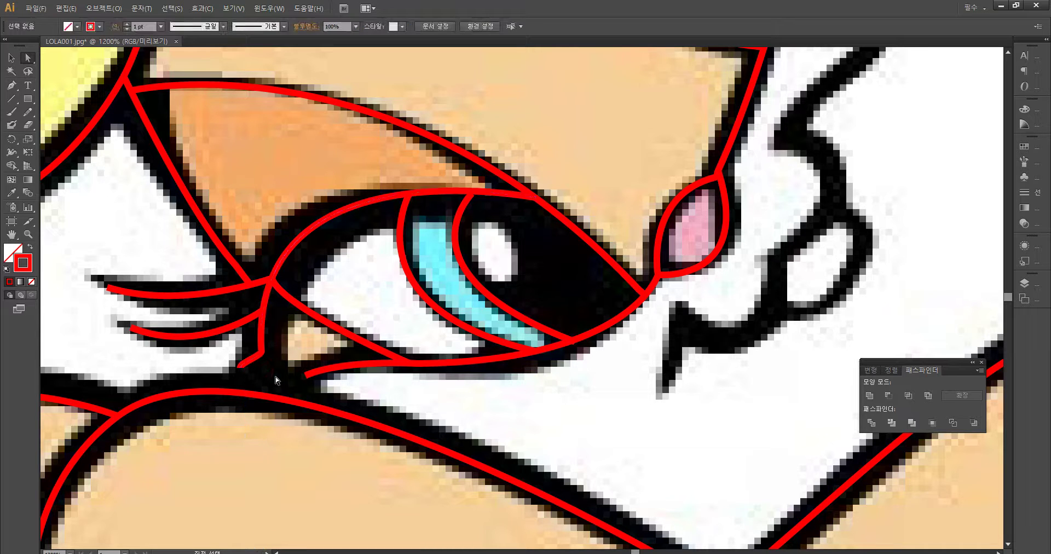
click(264, 365)
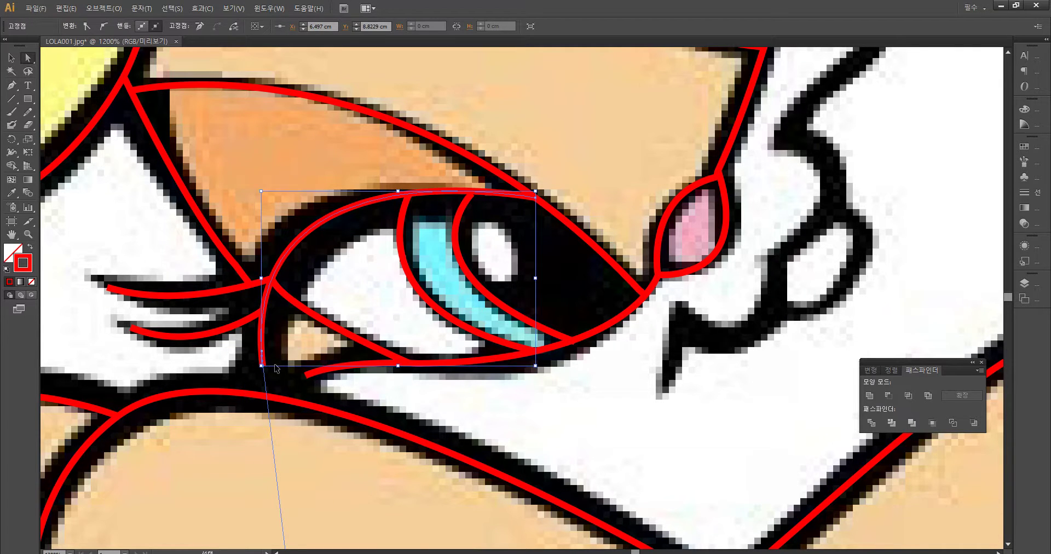
drag(263, 367, 254, 370)
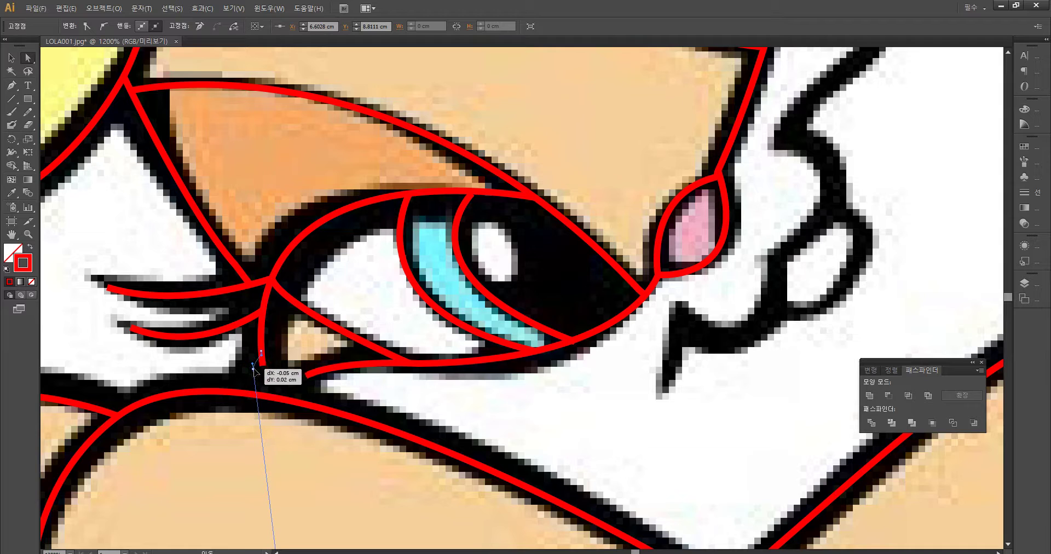
key(ctrl+z)
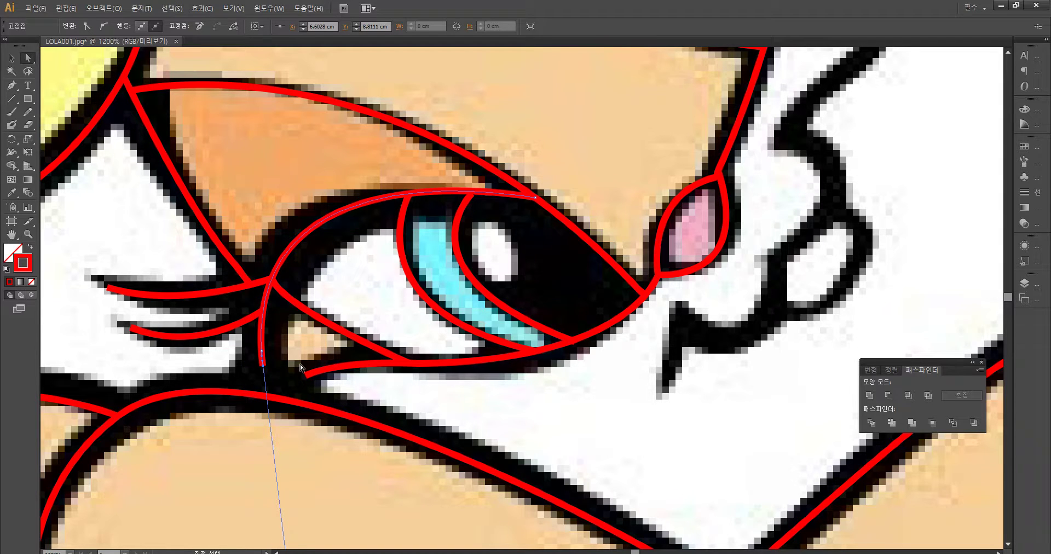
click(309, 366)
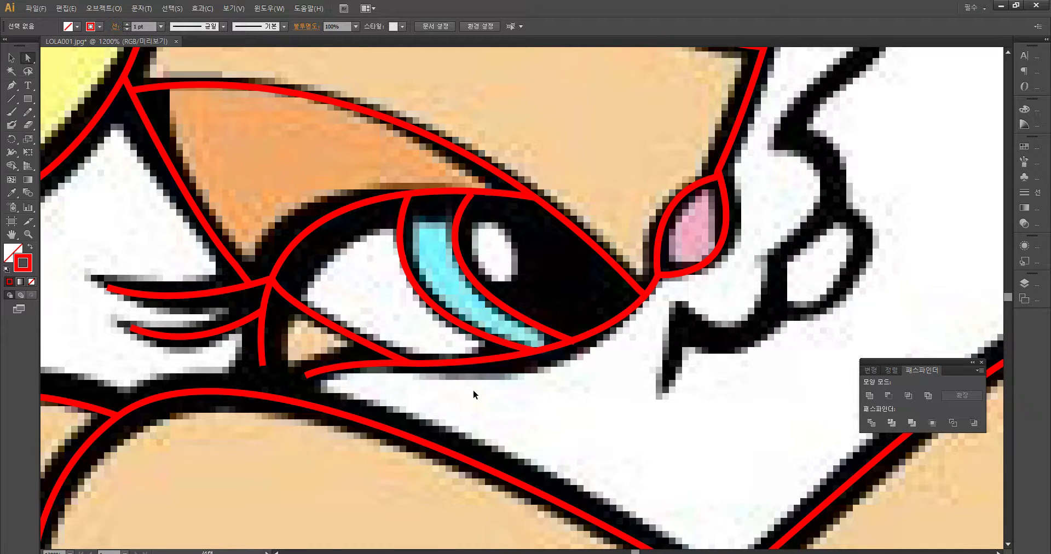
Step: Trace the back edge of the front lower leg as a curve starting at the forearm and running down toward the thigh line
key(ctrl+minus)
key(ctrl+minus)
key(ctrl+minus)
key(ctrl+minus)
key(ctrl+minus)
drag(671, 430, 602, 350)
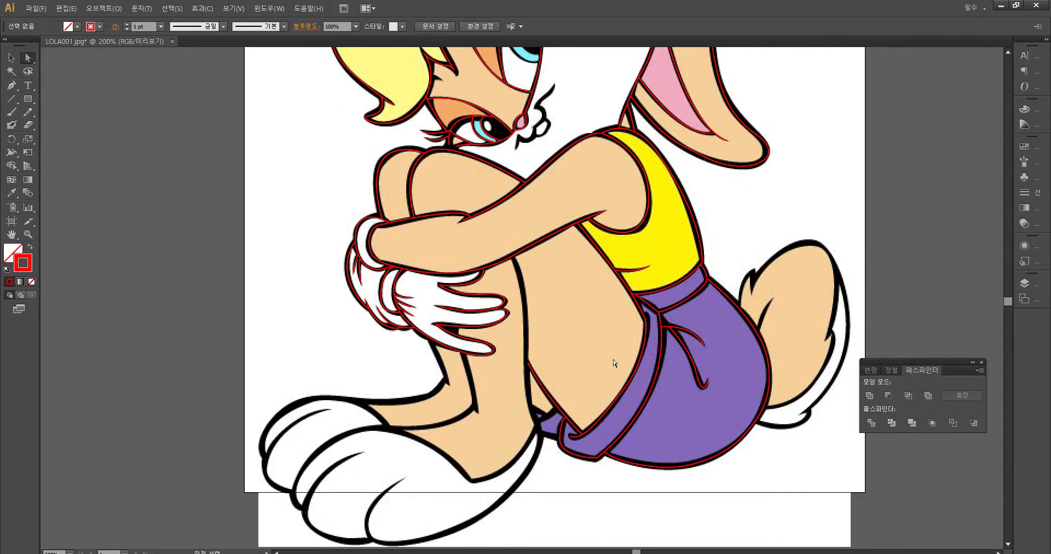
drag(799, 364, 727, 509)
drag(726, 378, 707, 428)
drag(692, 360, 731, 172)
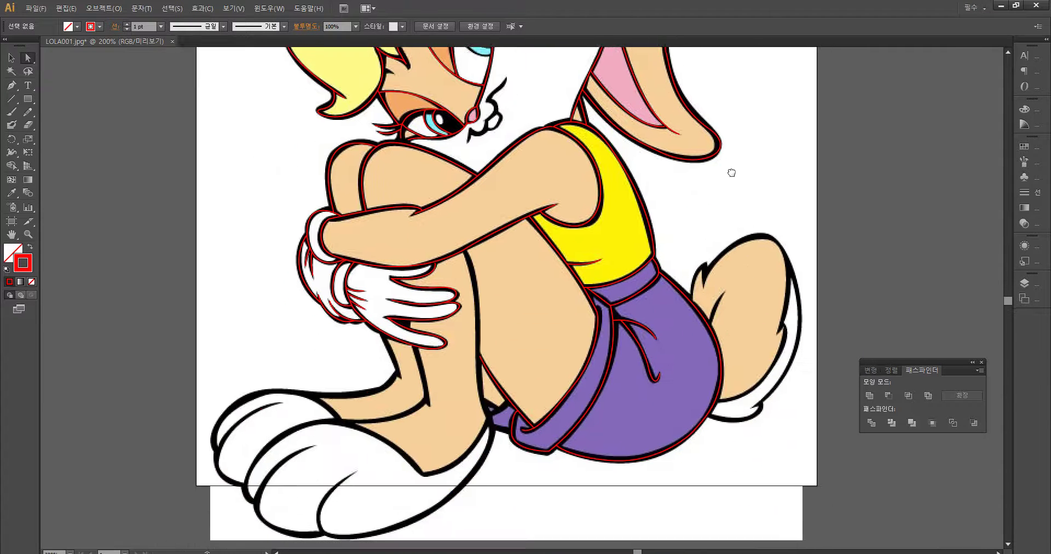
key(ctrl+plus)
key(ctrl+plus)
key(ctrl+plus)
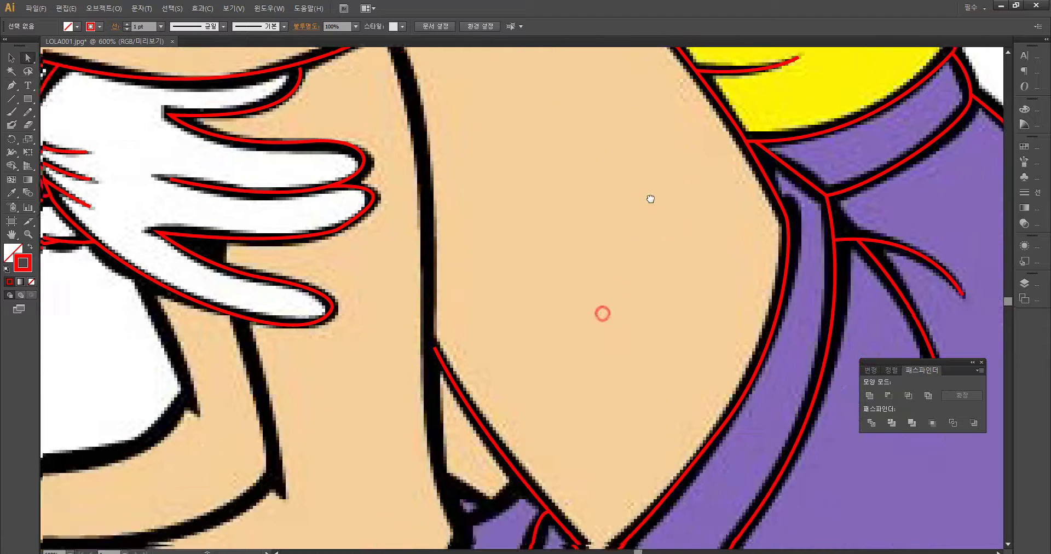
drag(650, 199, 721, 285)
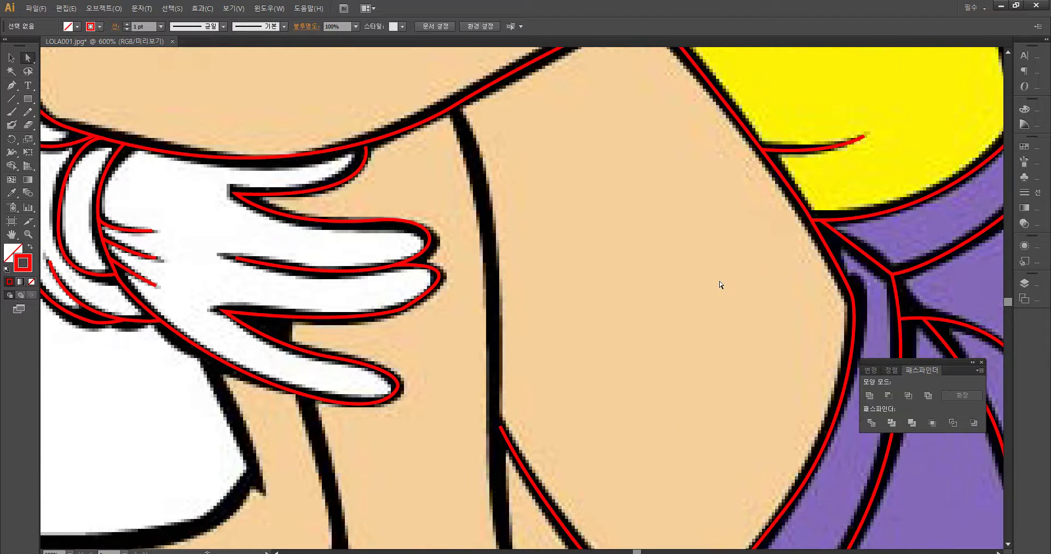
click(455, 105)
drag(495, 422, 483, 524)
scroll(491, 529, down, 3)
key(ctrl+z)
mouse_move(490, 286)
mouse_down()
mouse_move(464, 362)
mouse_move(478, 395)
mouse_up()
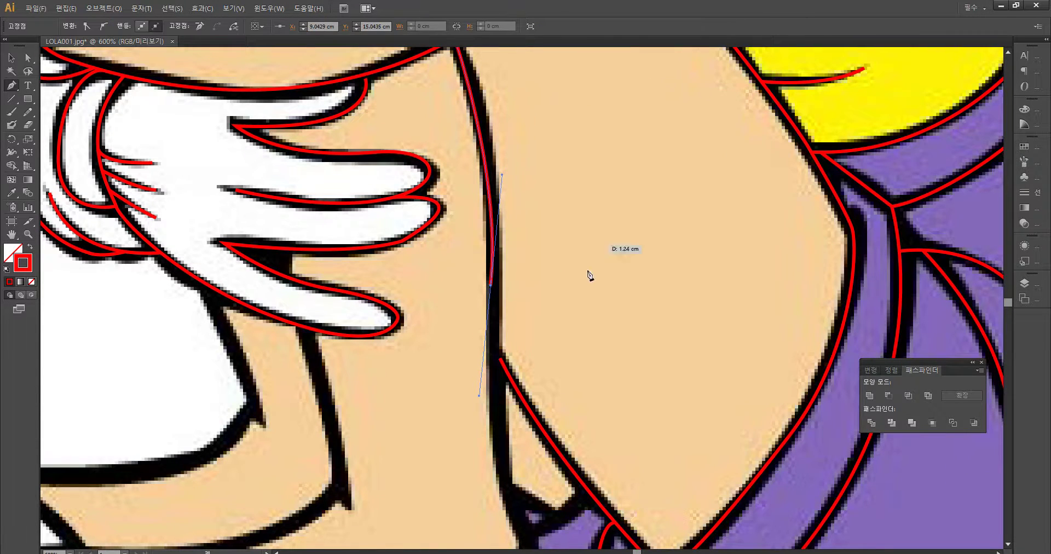
key(ctrl+z)
mouse_move(545, 287)
mouse_down()
mouse_move(538, 308)
mouse_move(549, 327)
mouse_move(497, 383)
mouse_move(486, 489)
mouse_up()
Step: Continue the lower leg path down to the ankle and around to the lowest corner of the tan fur at the heel
drag(510, 521, 492, 365)
mouse_move(503, 410)
mouse_down()
mouse_move(512, 454)
mouse_move(487, 478)
mouse_move(500, 476)
mouse_move(516, 329)
mouse_up()
key(ctrl+z)
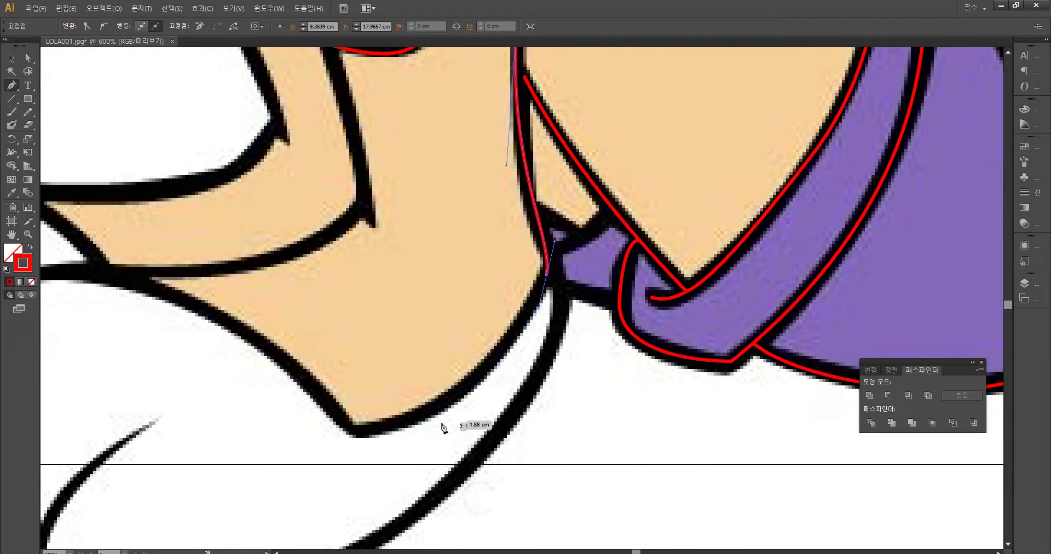
drag(358, 431, 279, 418)
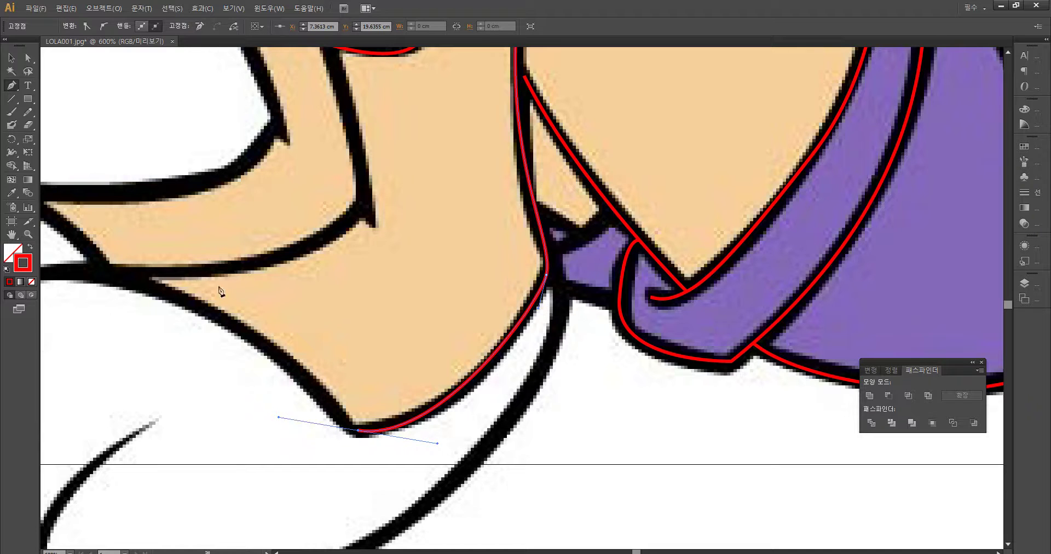
Step: Continue the path from the tan fur's lowest corner along the top of the front foot to the outer toe, and finish it as an open path
drag(130, 282, 96, 235)
key(ctrl+z)
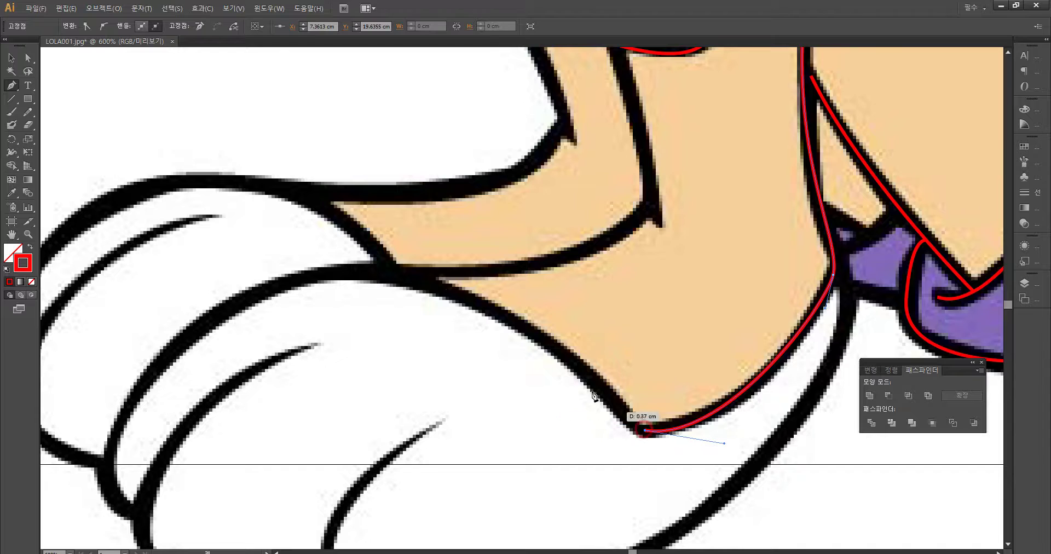
drag(382, 278, 214, 259)
key(ctrl+z)
drag(371, 272, 249, 276)
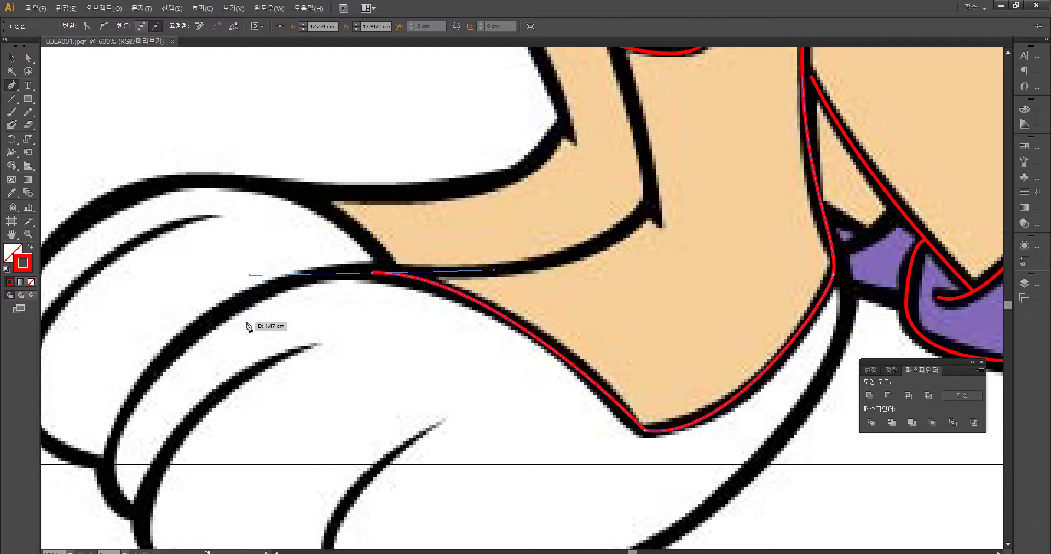
drag(108, 463, 67, 465)
ctrl+click(488, 331)
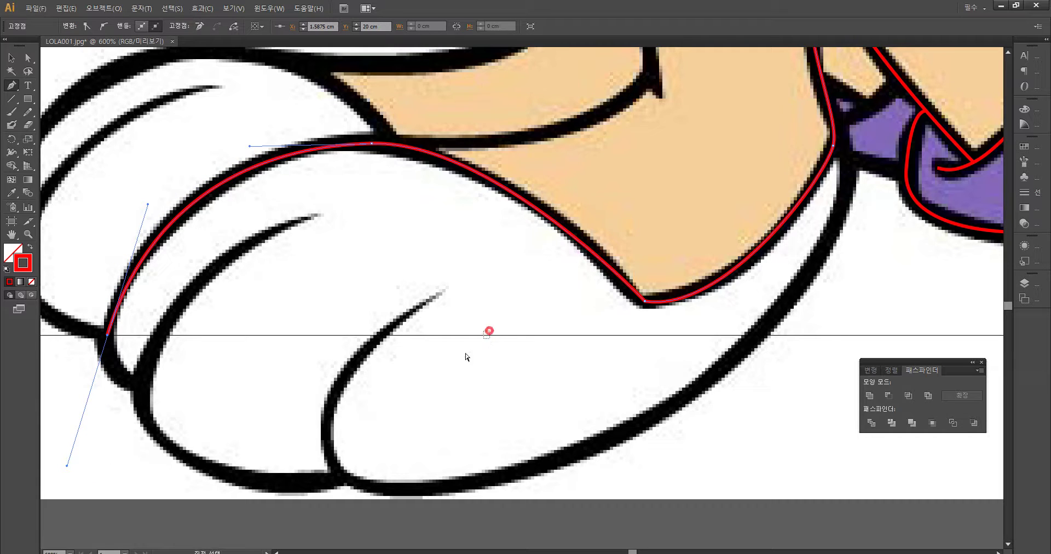
click(454, 403)
drag(501, 378, 371, 444)
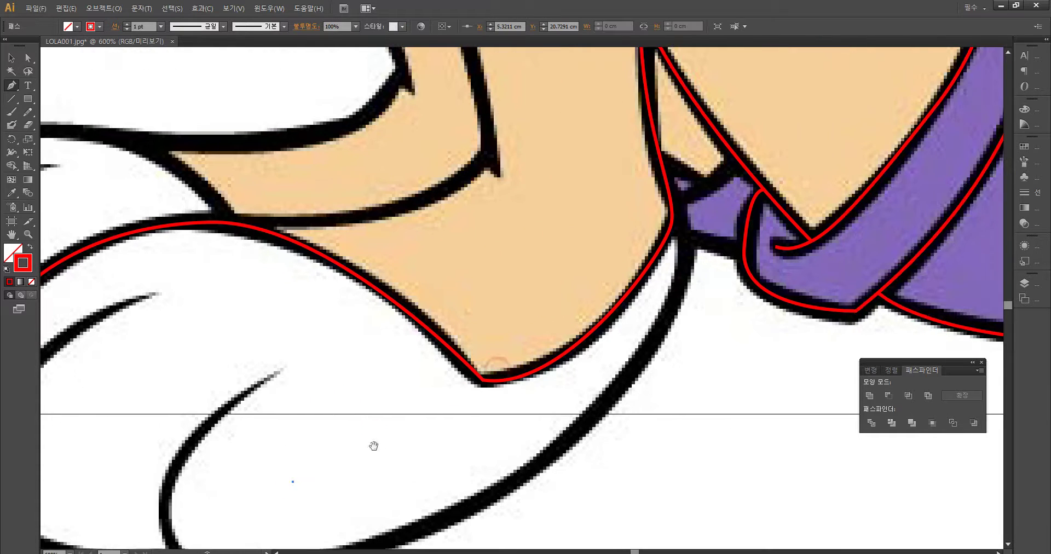
drag(488, 317, 453, 373)
drag(545, 291, 496, 346)
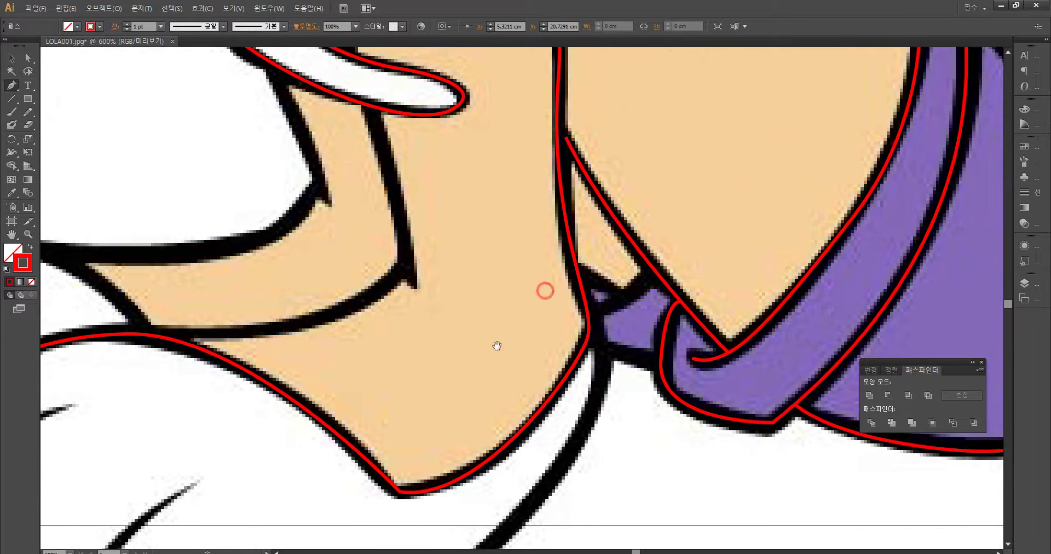
click(656, 271)
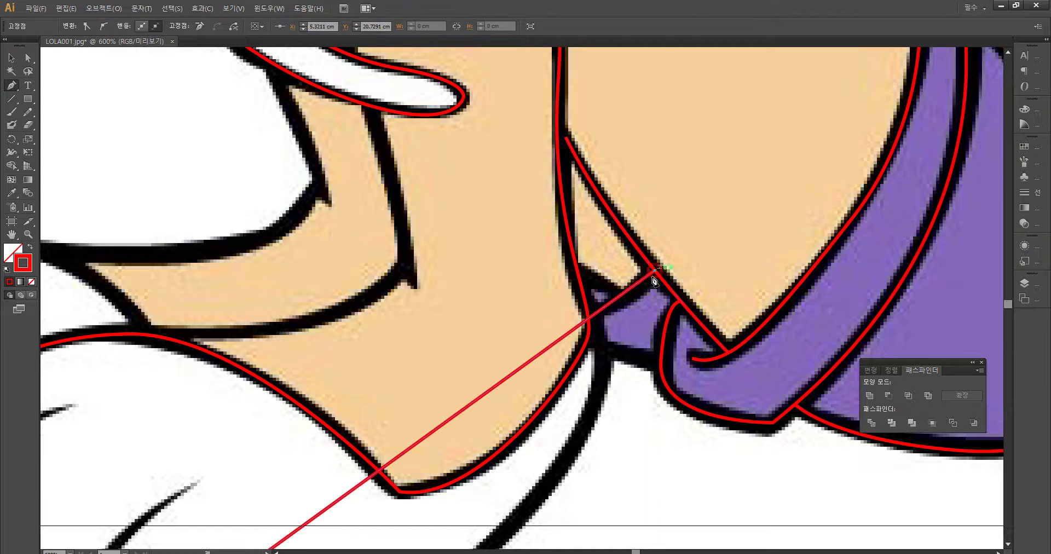
key(ctrl+z)
ctrl+click(513, 323)
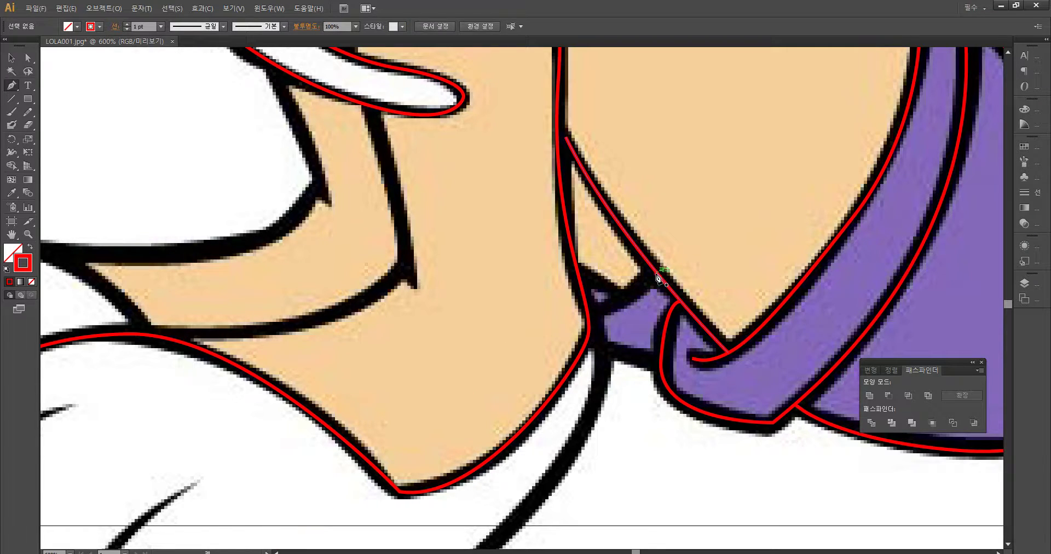
Step: Trace the two short crossing edges of the purple cloth in the gap behind the lower leg as separate open curves
click(656, 272)
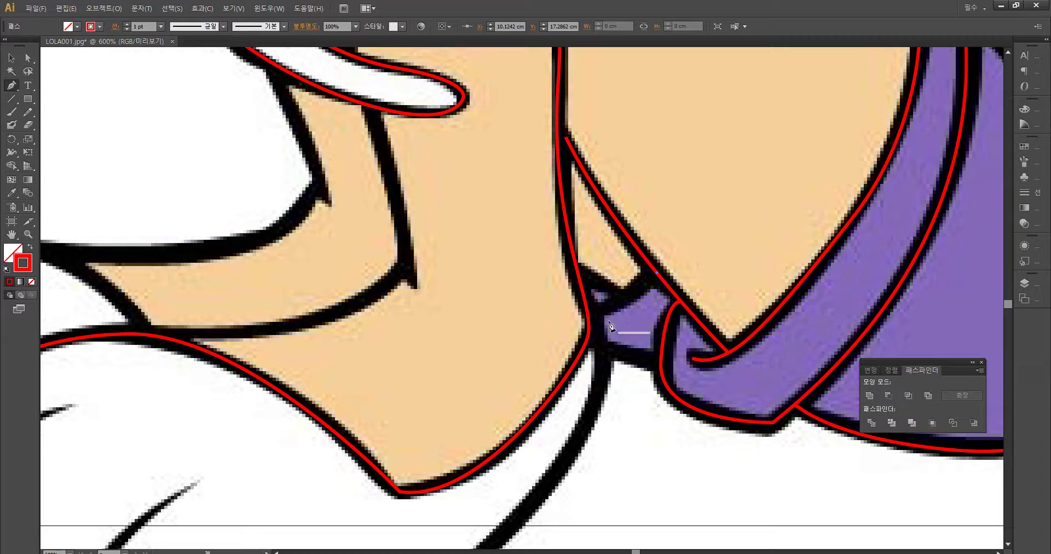
drag(588, 312, 565, 313)
ctrl+click(624, 293)
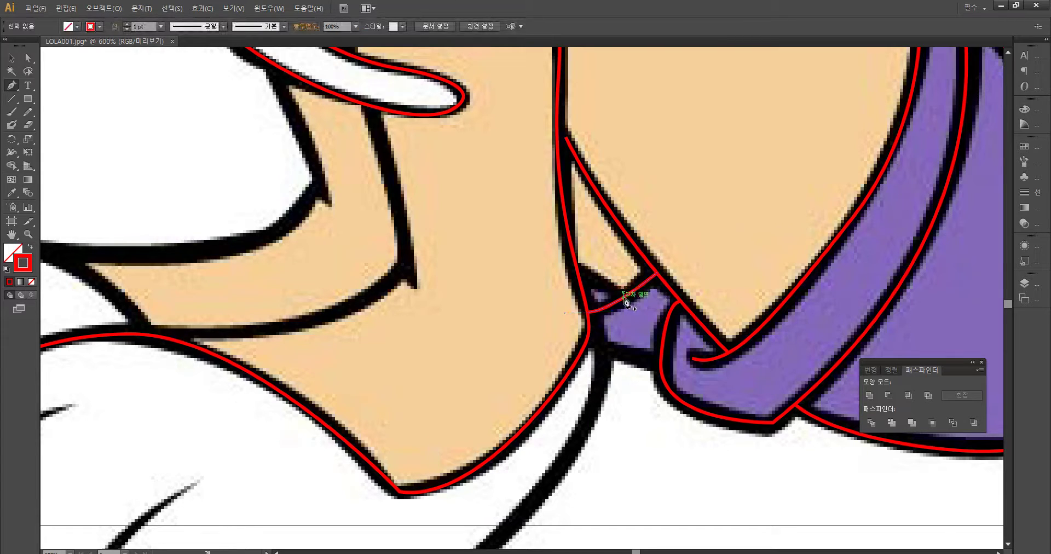
click(624, 298)
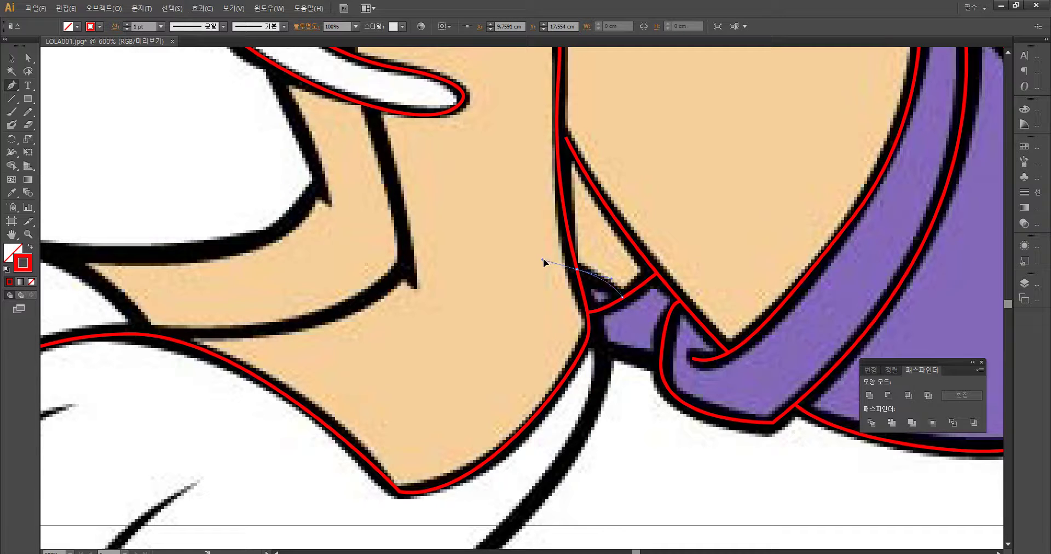
ctrl+click(645, 343)
Step: Start the front foot's underside path at the back edge of the tan leg and curve it down along the heel
drag(616, 369, 617, 265)
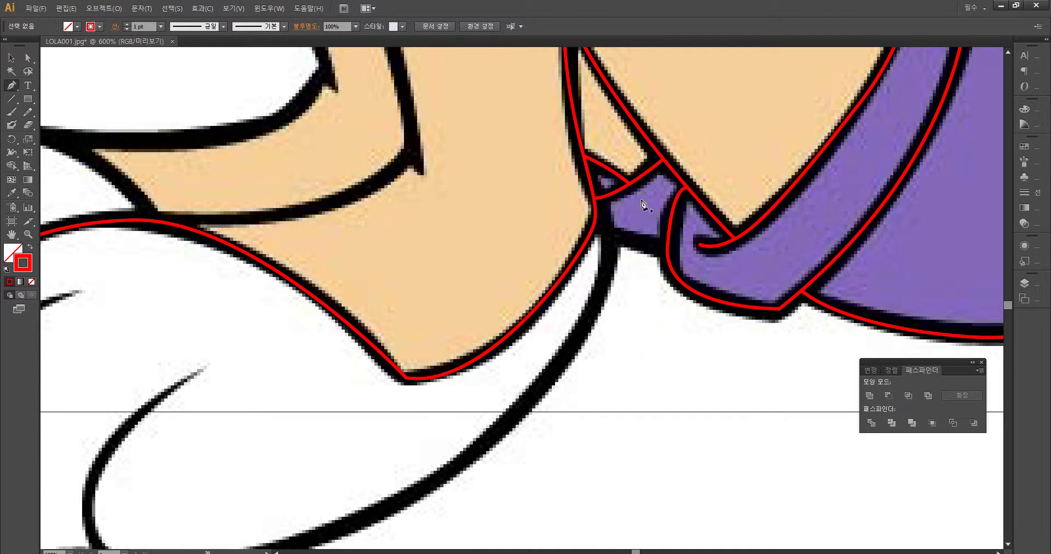
click(596, 209)
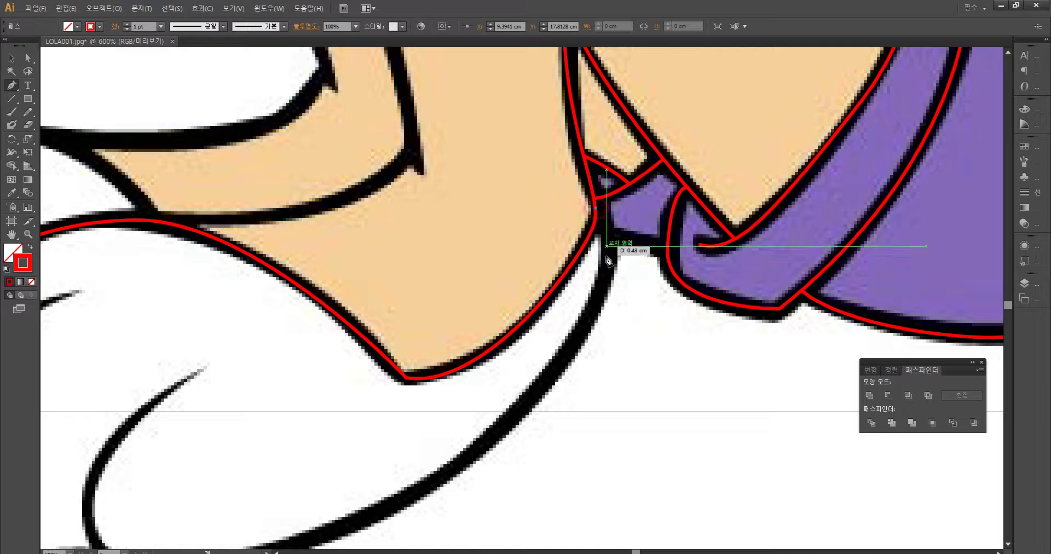
drag(588, 325, 436, 497)
key(ctrl+z)
key(ctrl+z)
drag(569, 345, 478, 476)
key(ctrl+z)
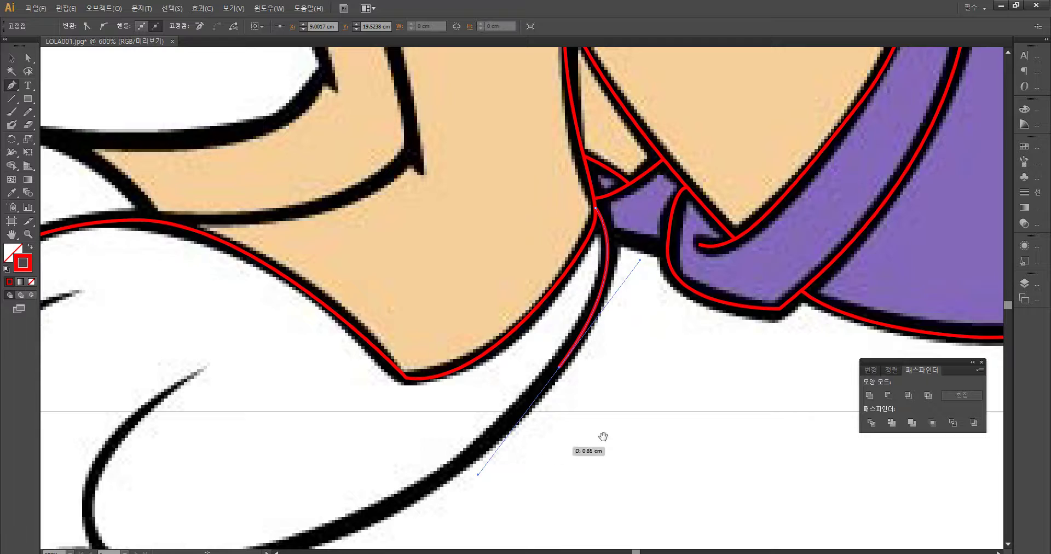
Step: Continue the heel path along the sole to the notch at the base of the nearest toe line and end it open
drag(617, 429, 762, 312)
mouse_move(248, 436)
mouse_down()
mouse_move(155, 348)
mouse_move(106, 377)
mouse_up()
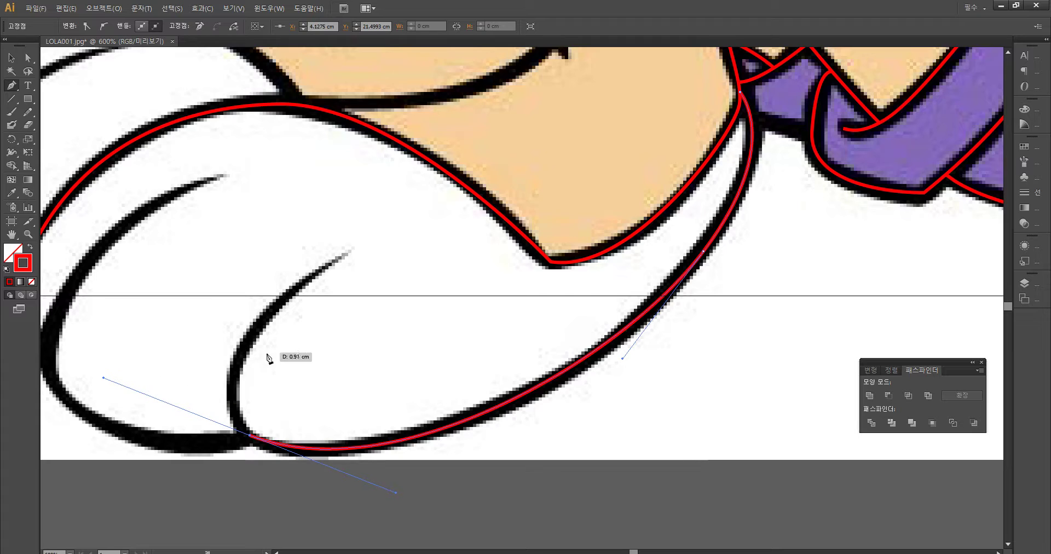
key(ctrl+z)
mouse_move(249, 437)
mouse_down()
mouse_move(170, 368)
mouse_move(112, 371)
mouse_move(88, 389)
mouse_up()
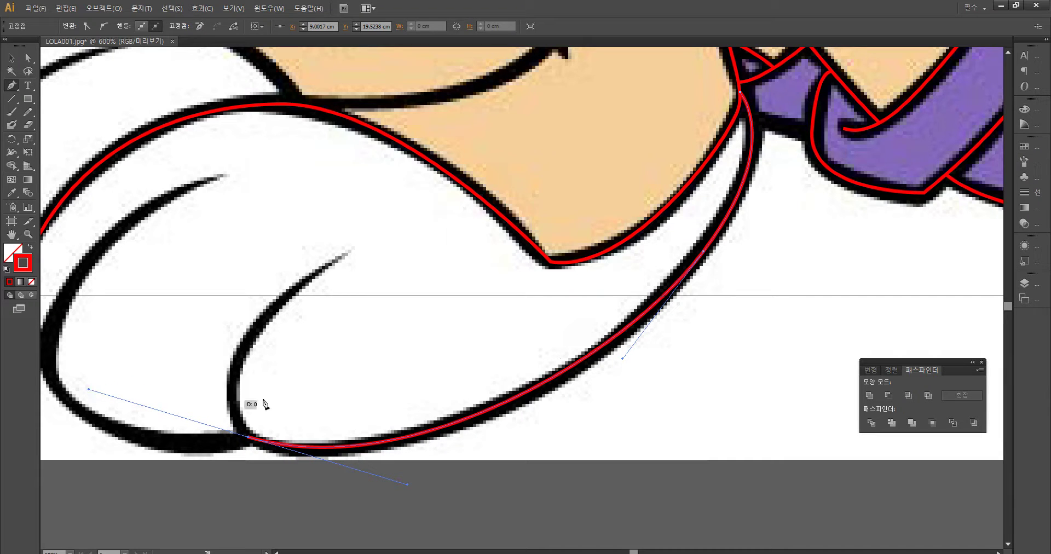
ctrl+click(404, 355)
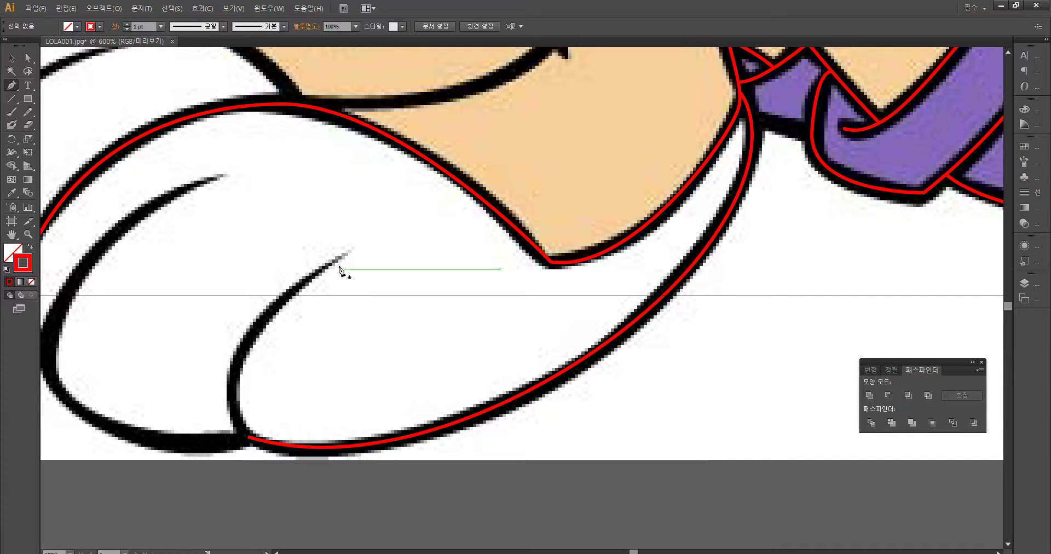
Step: Trace the nearest toe line as one curve from its thin tip down to the notch on the sole
click(346, 252)
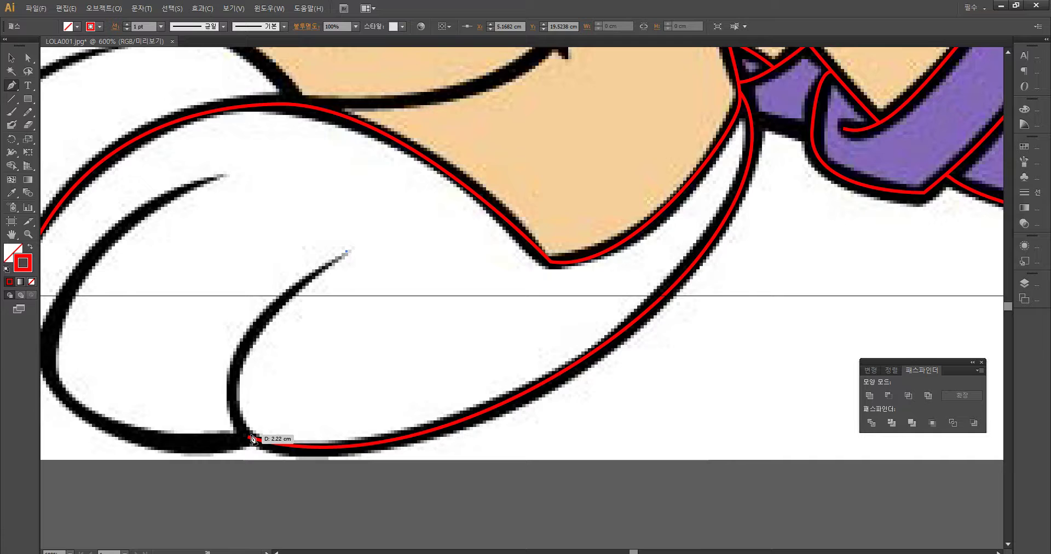
mouse_move(248, 436)
mouse_down()
mouse_move(289, 470)
mouse_move(315, 529)
mouse_up()
drag(388, 377, 466, 317)
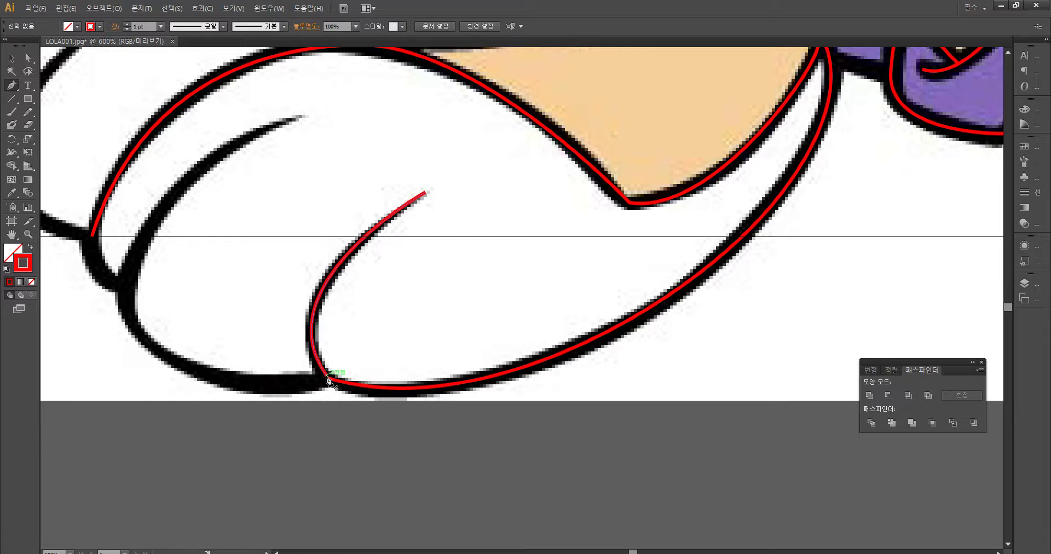
Step: Trace the middle toe's lower outline as a curve from the sole notch around to the base of the second toe line
click(327, 377)
drag(124, 301, 123, 219)
key(ctrl+z)
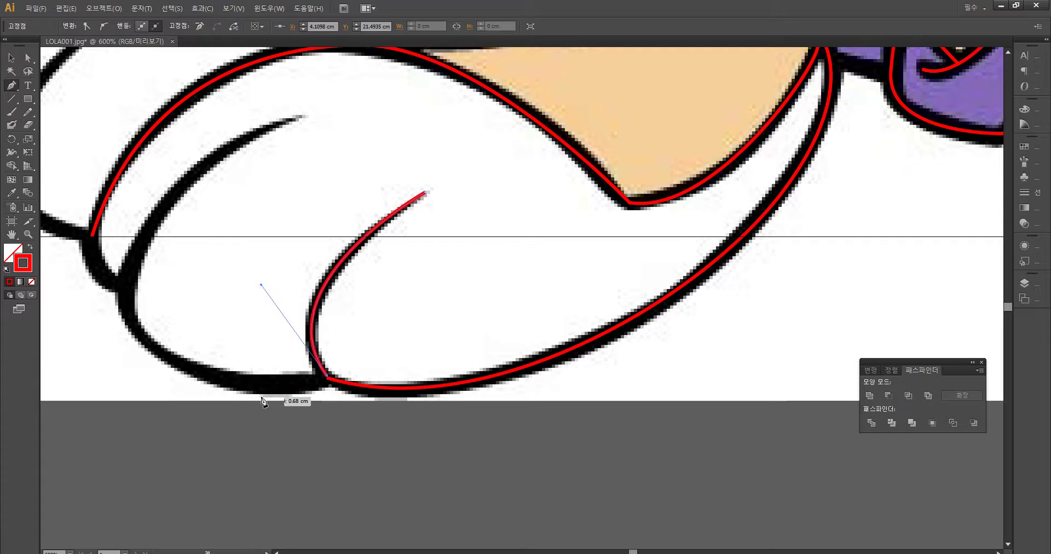
mouse_move(123, 307)
mouse_down()
mouse_move(104, 225)
mouse_move(69, 202)
mouse_up()
Step: Extend the sole path's end at the notch so it meets the toe curves, and leave it open
key(ctrl+plus)
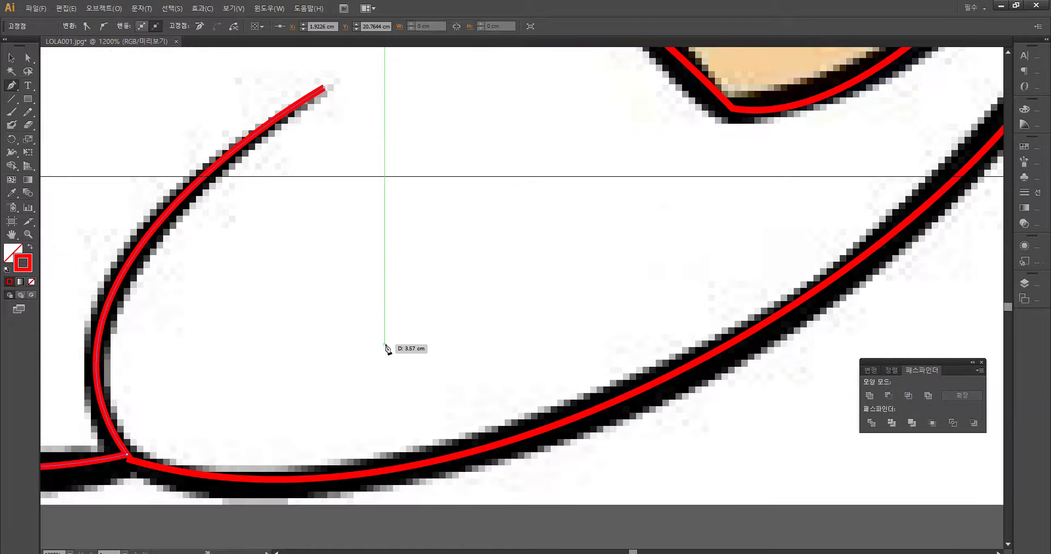
drag(392, 347, 428, 242)
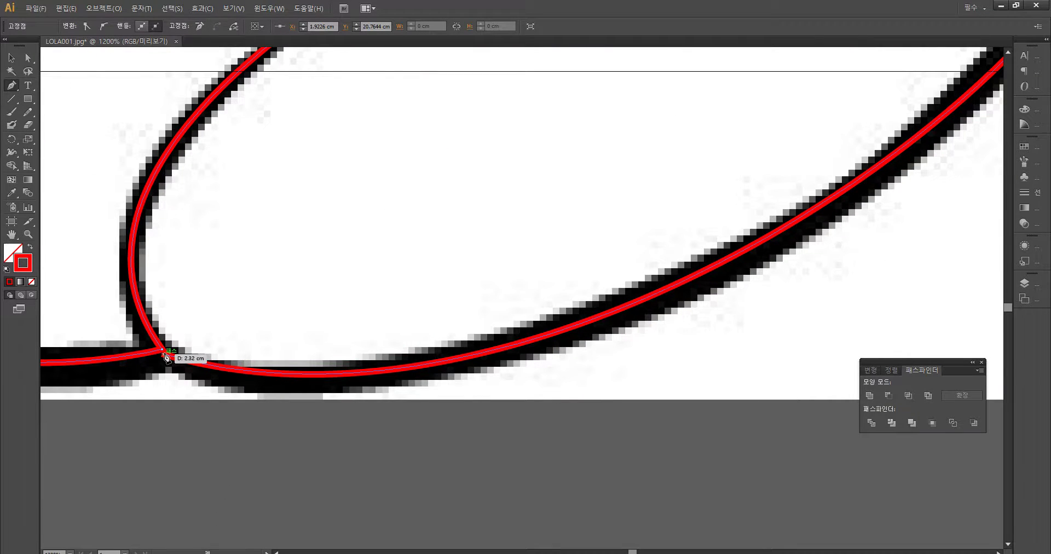
ctrl+click(204, 332)
drag(164, 355, 225, 328)
drag(336, 298, 445, 330)
drag(361, 298, 419, 330)
drag(431, 265, 397, 391)
key(ctrl+=)
key(ctrl+minus)
key(ctrl+minus)
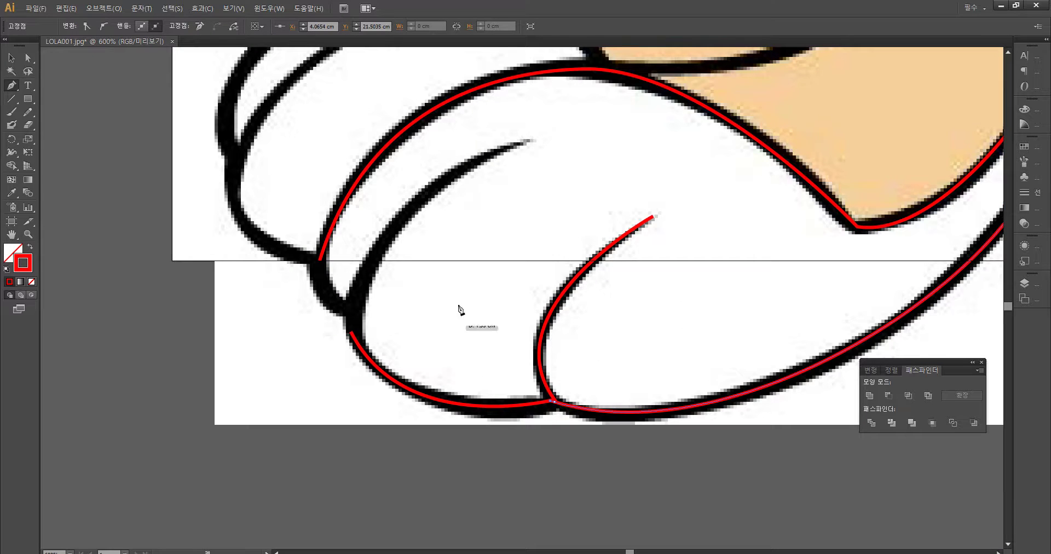
ctrl+click(532, 195)
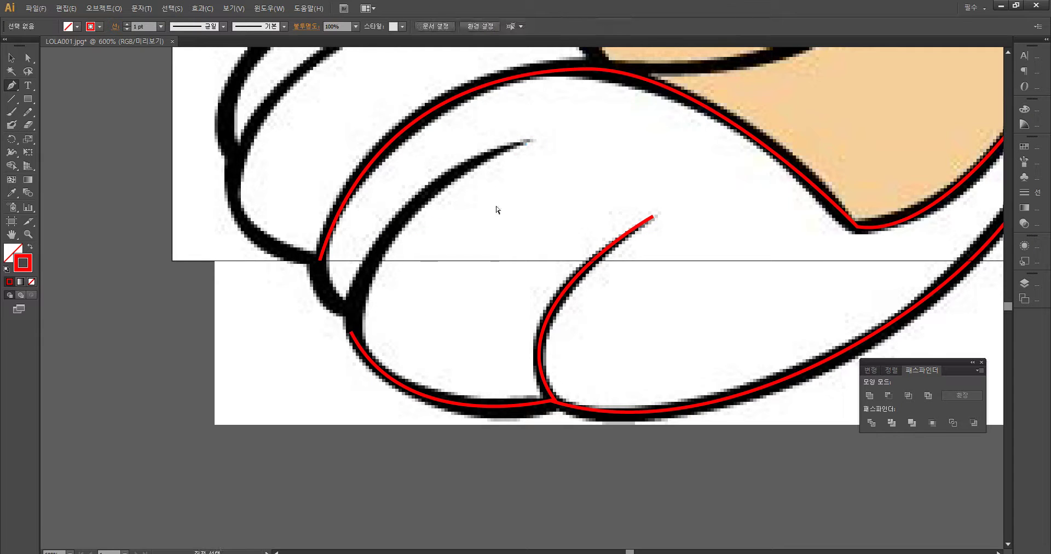
Step: Trace the second toe line as one curve from its thin tip down to the outer end of the middle toe outline
click(527, 141)
mouse_move(354, 332)
mouse_down()
mouse_move(356, 455)
mouse_move(367, 465)
mouse_move(343, 484)
mouse_up()
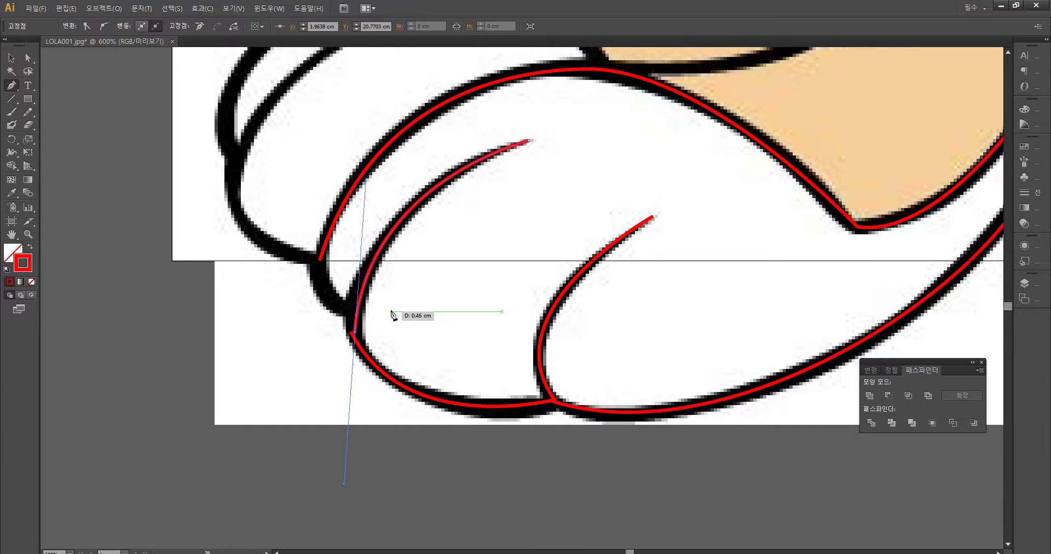
key(ctrl+plus)
drag(390, 311, 460, 325)
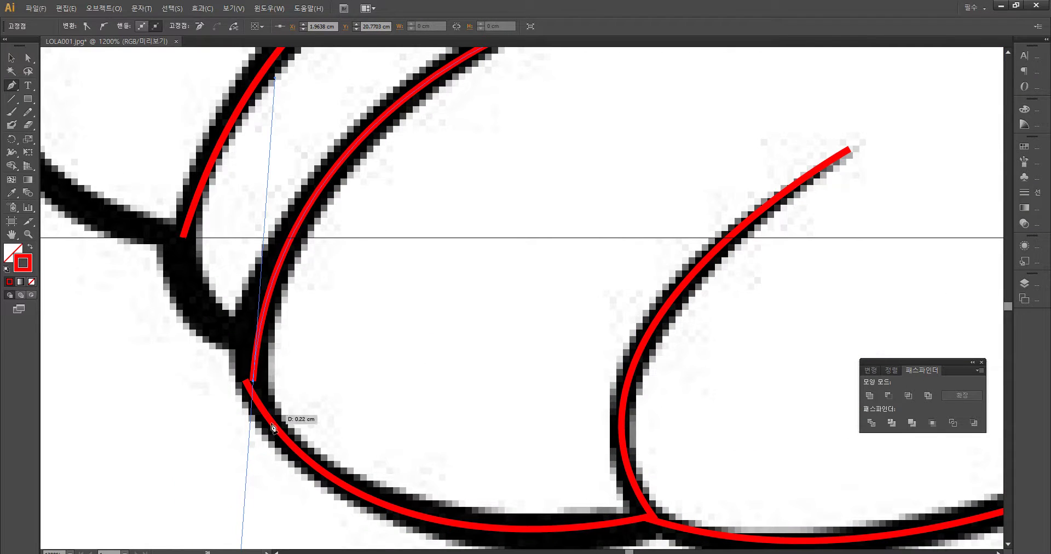
Step: Try to extend the second toe line's lower end with a short straight segment onto the middle toe outline
click(253, 381)
click(253, 394)
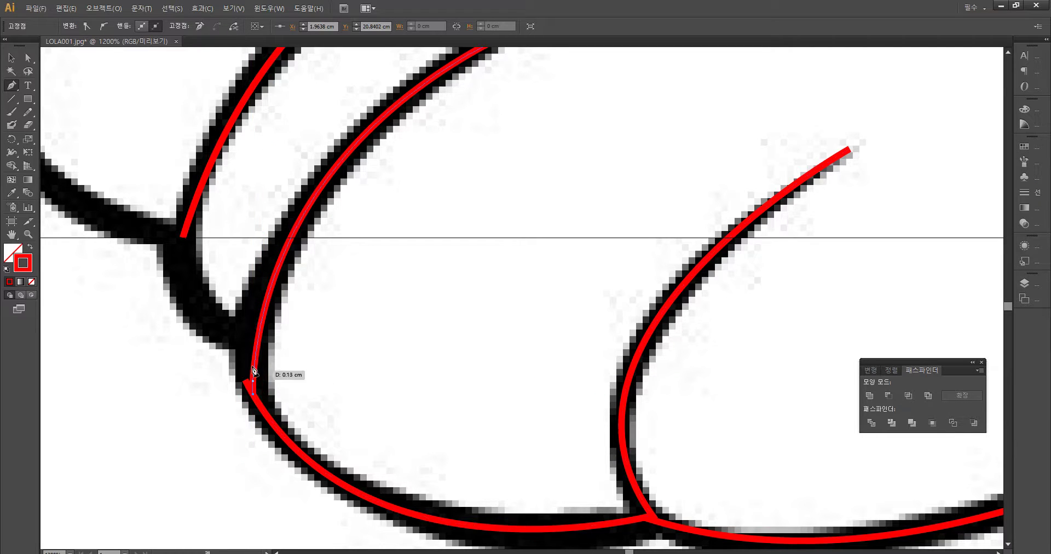
click(245, 381)
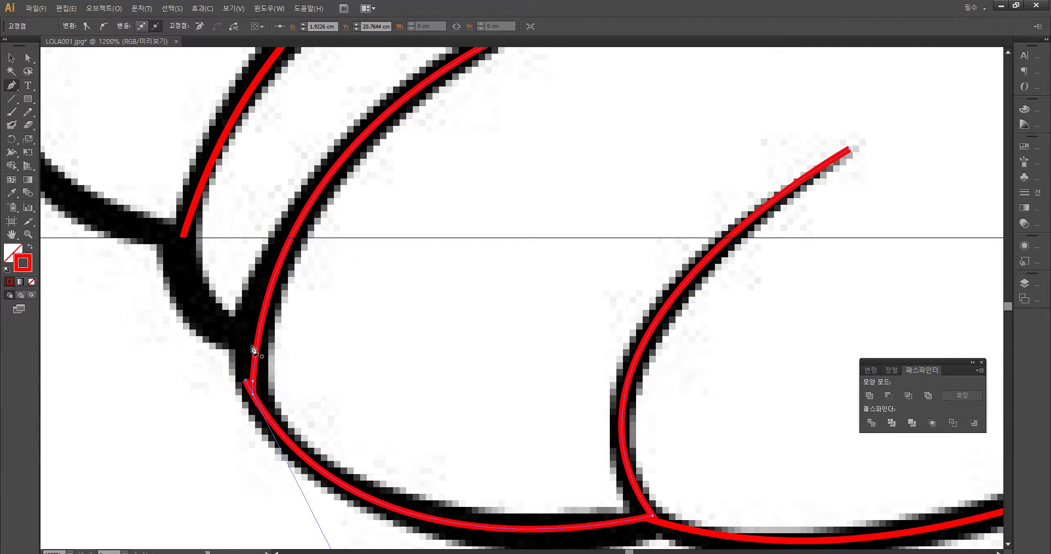
Step: Try to shift the middle toe outline's outer end toward the second toe line, and restore the toe line after undoing it
key(p)
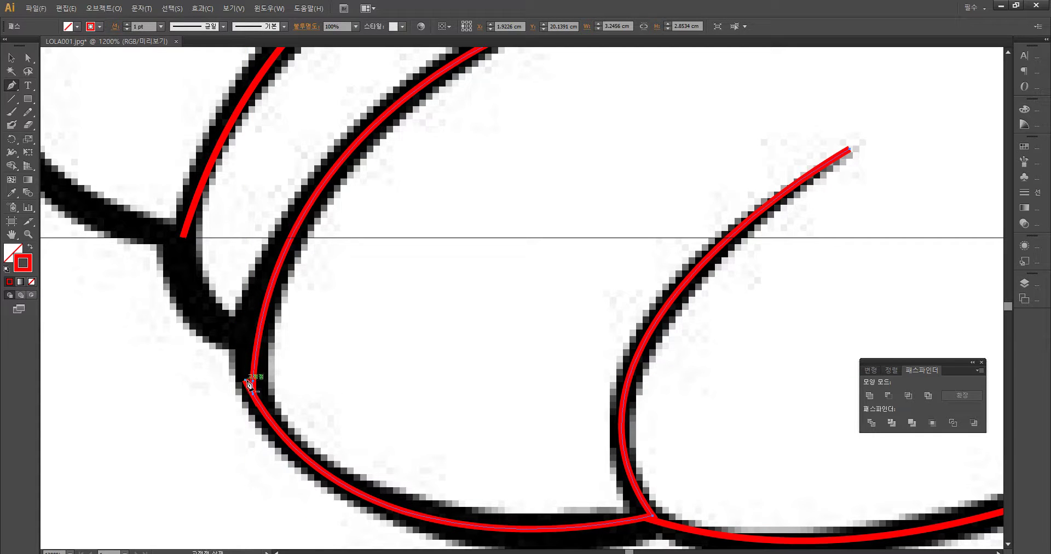
drag(247, 382, 249, 387)
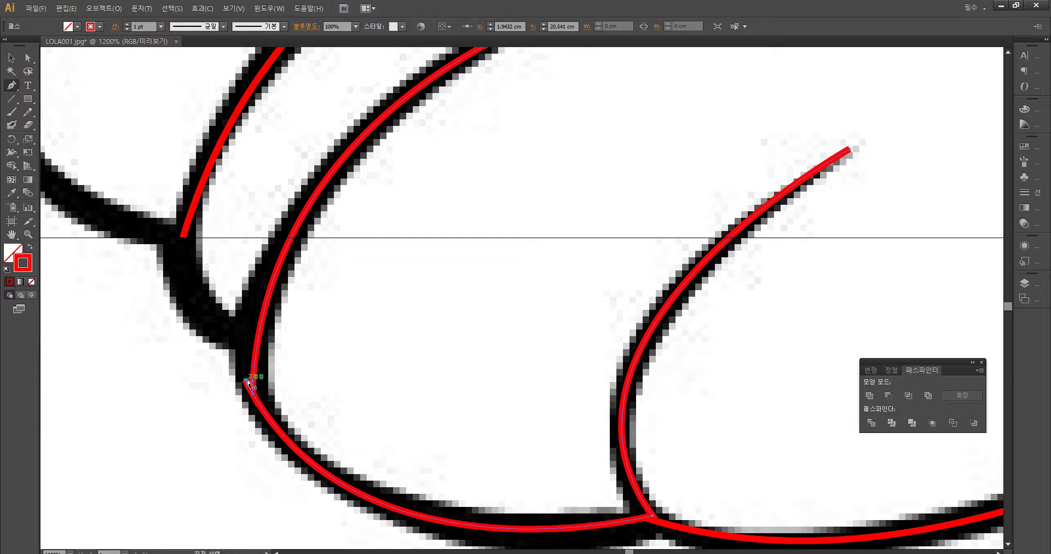
click(248, 381)
drag(307, 366, 248, 386)
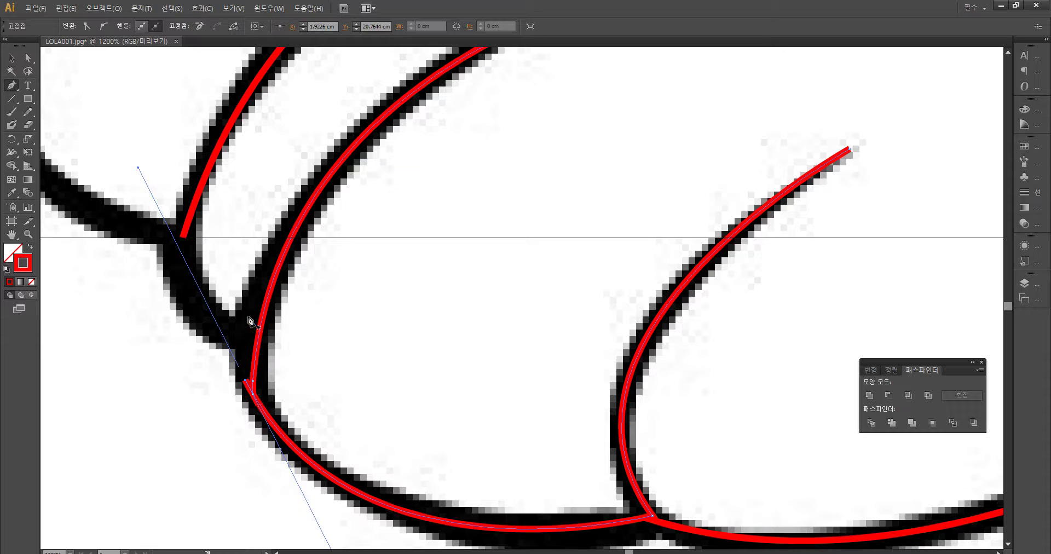
key(ctrl+z)
ctrl+drag(263, 373, 239, 390)
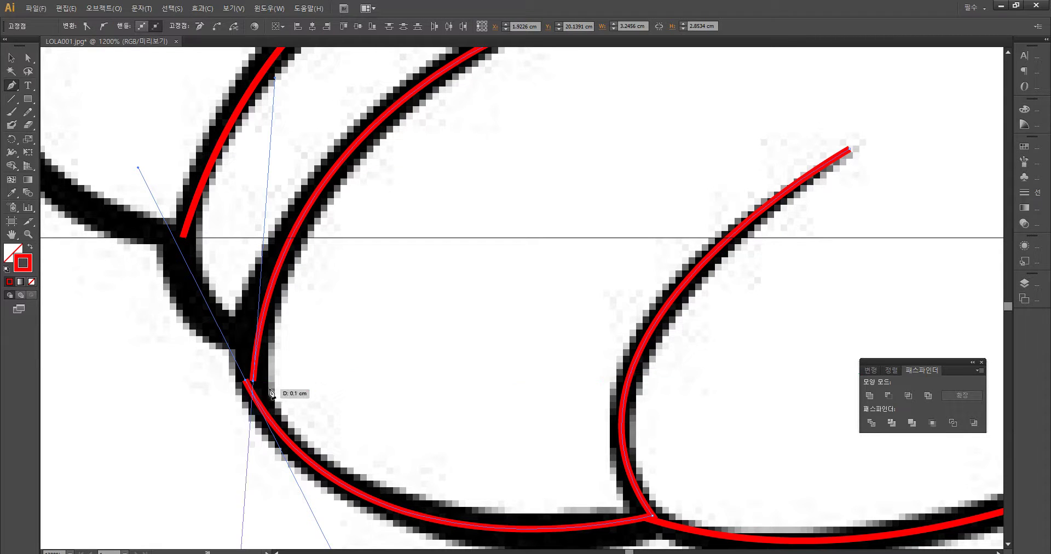
drag(393, 324, 361, 400)
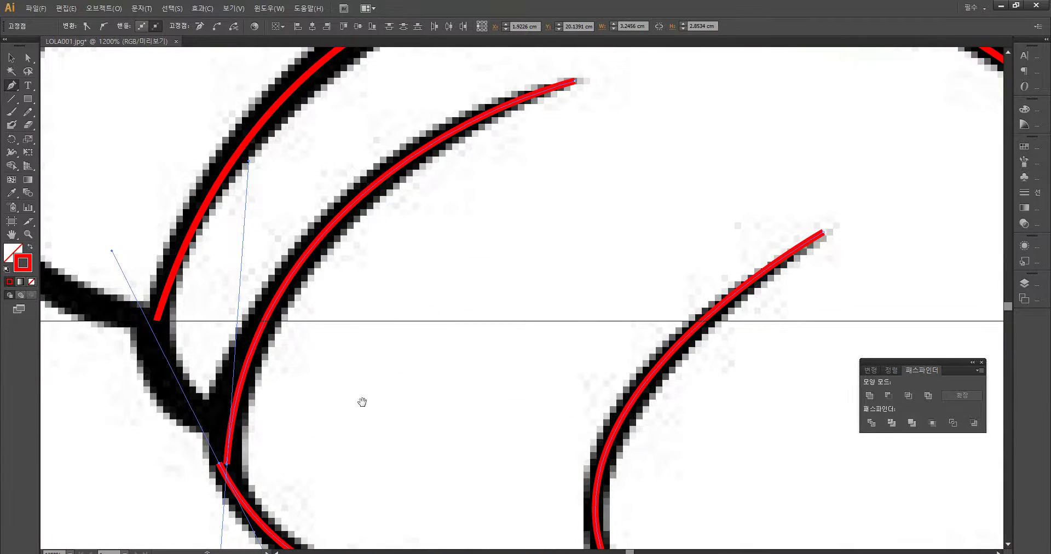
key(ctrl+z)
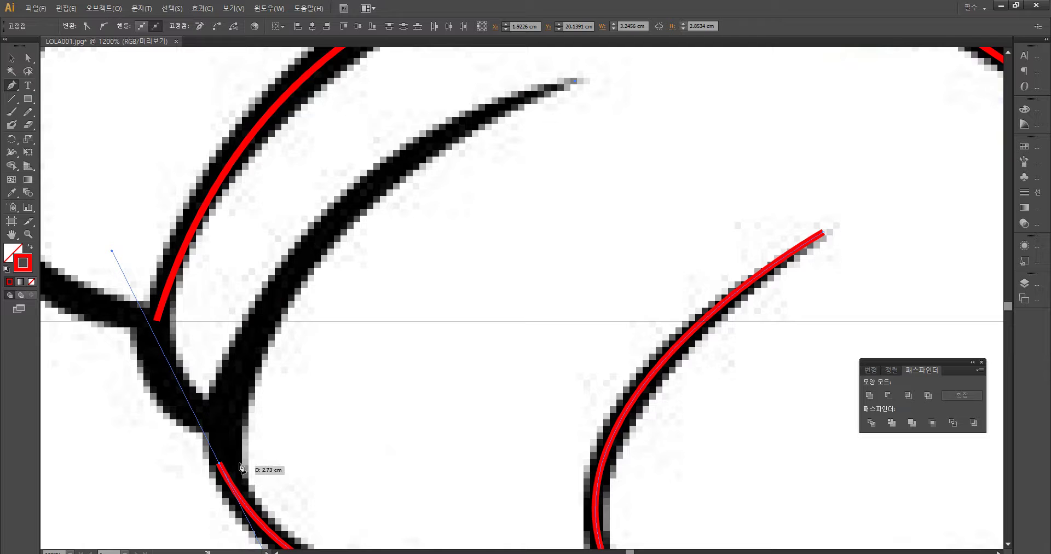
click(66, 8)
click(102, 71)
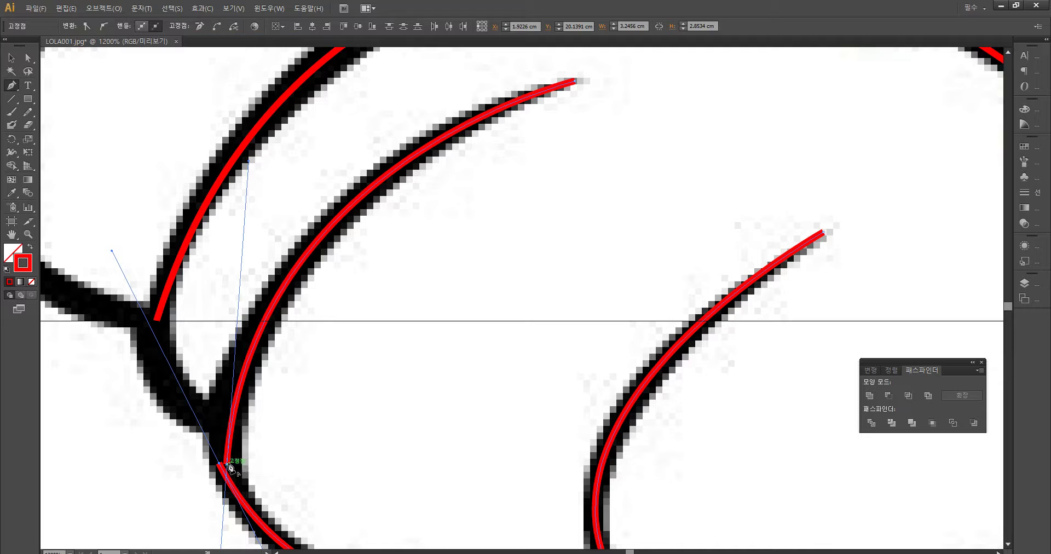
click(226, 477)
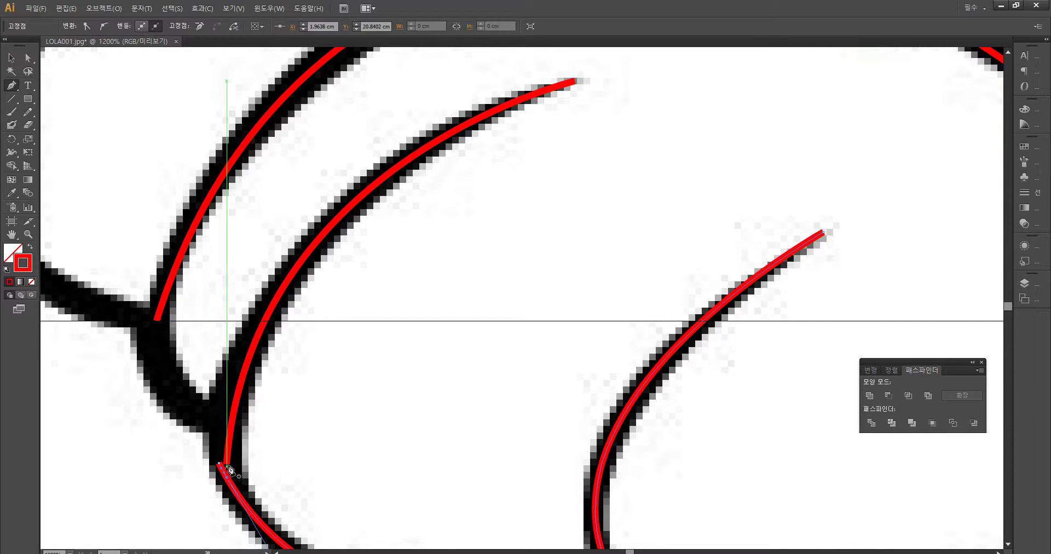
Step: Extend the second toe line's lower end with a short straight segment that lands on the middle toe outline
key(ctrl+minus)
key(ctrl+minus)
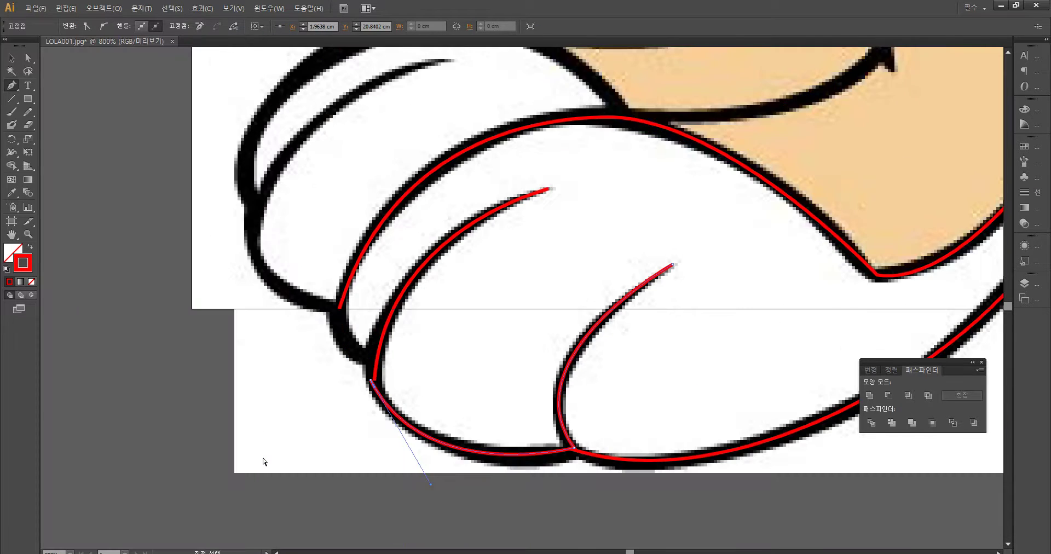
key(ctrl+equal)
key(ctrl+equal)
key(ctrl+equal)
key(ctrl+equal)
drag(264, 408, 547, 248)
drag(357, 380, 466, 202)
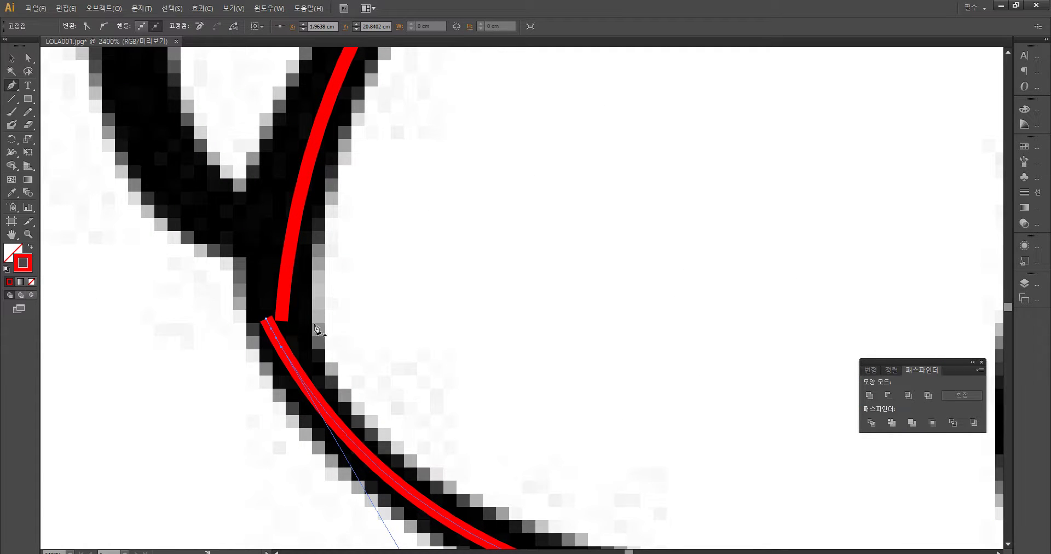
click(282, 320)
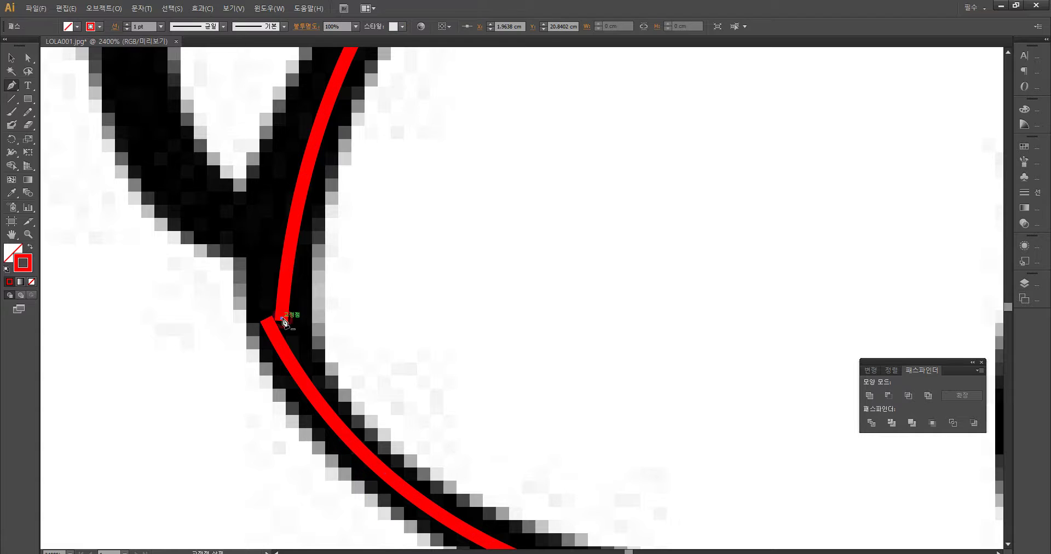
click(287, 353)
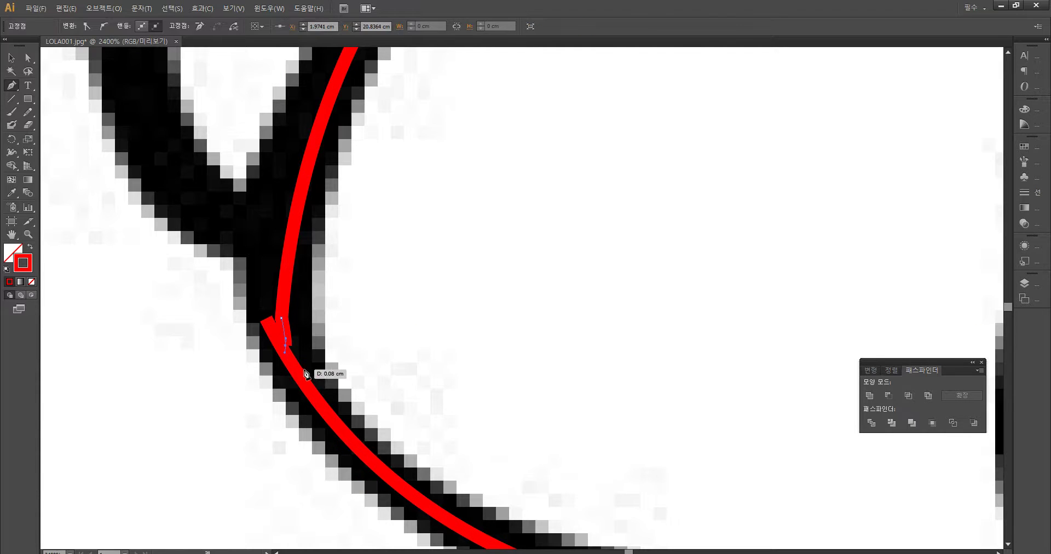
click(278, 343)
key(ctrl+z)
click(279, 343)
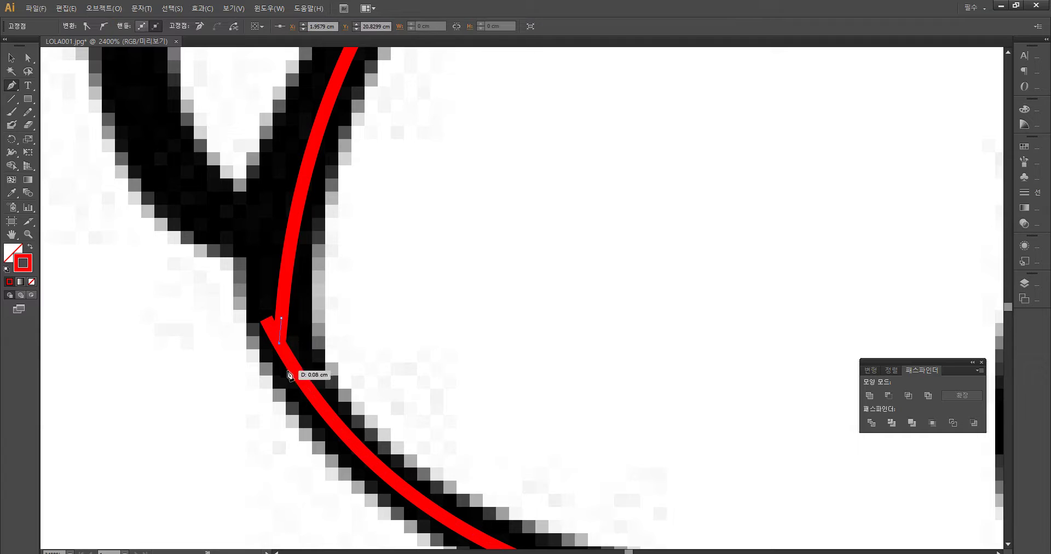
key(ctrl+z)
click(283, 349)
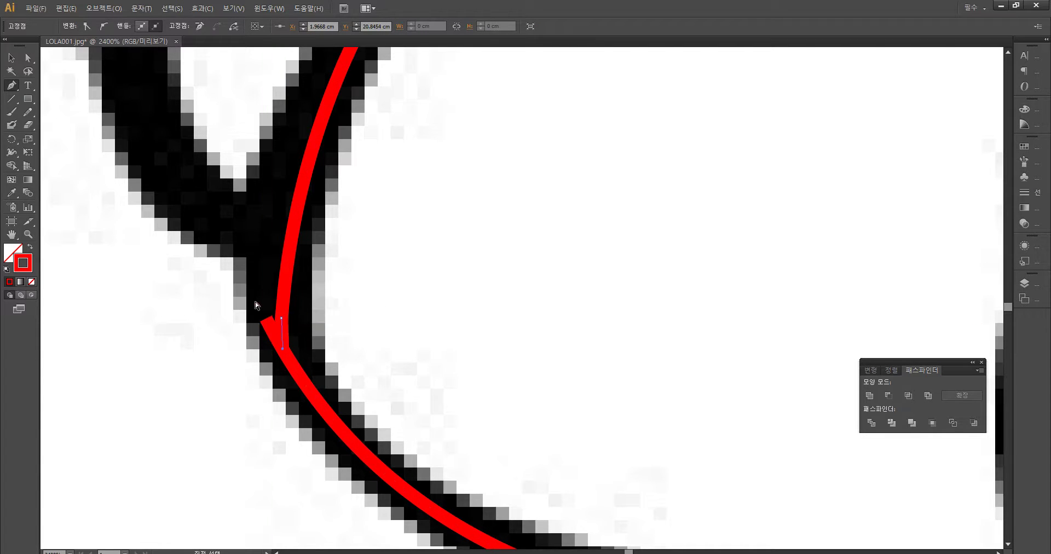
Step: Extend the middle toe outline's outer end upward with a short curve inside the black line toward the outer toe
click(262, 318)
click(266, 320)
drag(263, 224, 267, 205)
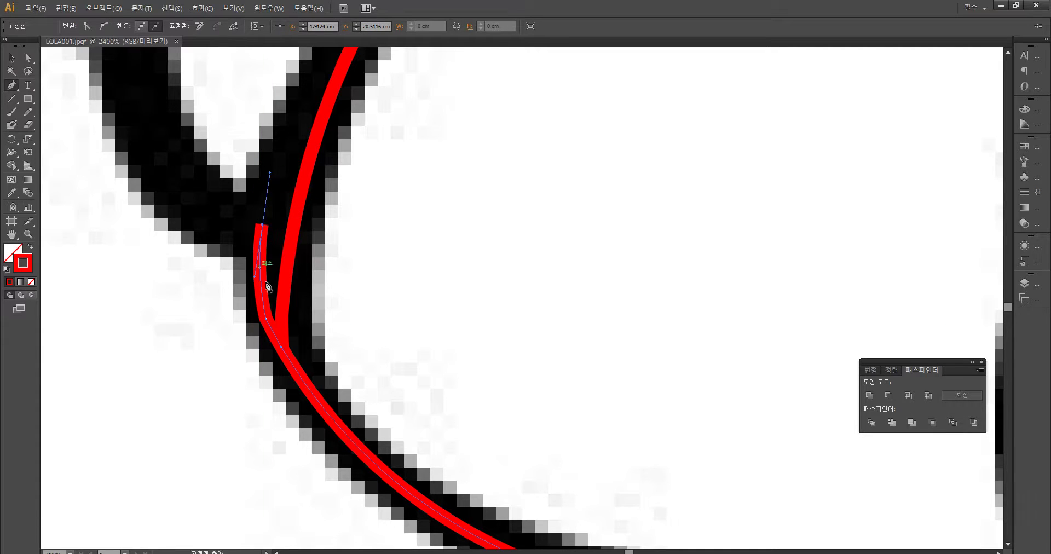
Step: Replace the middle toe outline's short end curve by moving its outer end anchor up to the toe junction and bowing that segment outward
key(ctrl+z)
drag(259, 243, 259, 210)
key(ctrl+z)
key(a)
click(380, 290)
click(267, 321)
mouse_move(266, 318)
mouse_down()
mouse_move(261, 241)
mouse_move(272, 229)
mouse_move(263, 245)
mouse_move(261, 230)
mouse_up()
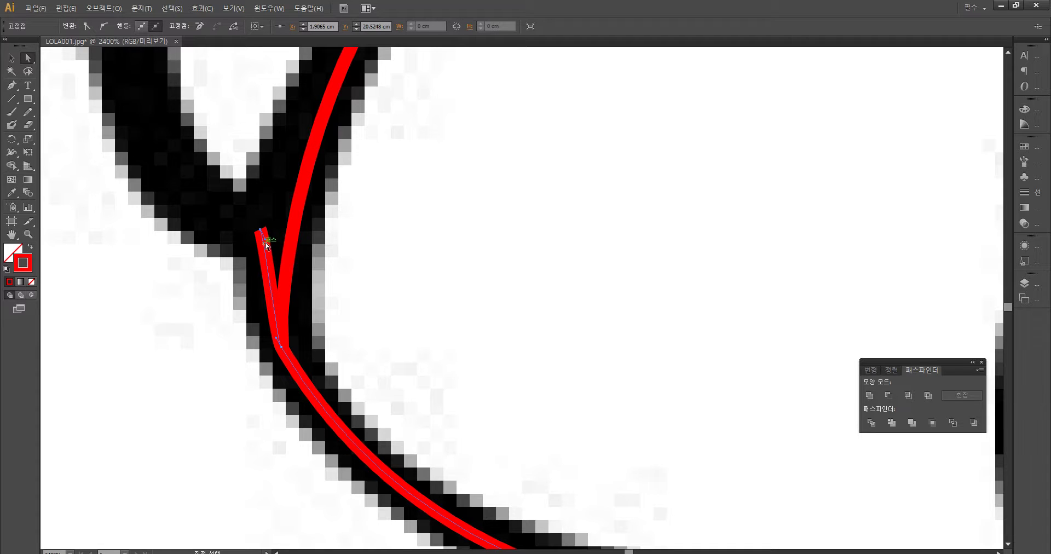
drag(265, 243, 245, 251)
drag(244, 281, 244, 281)
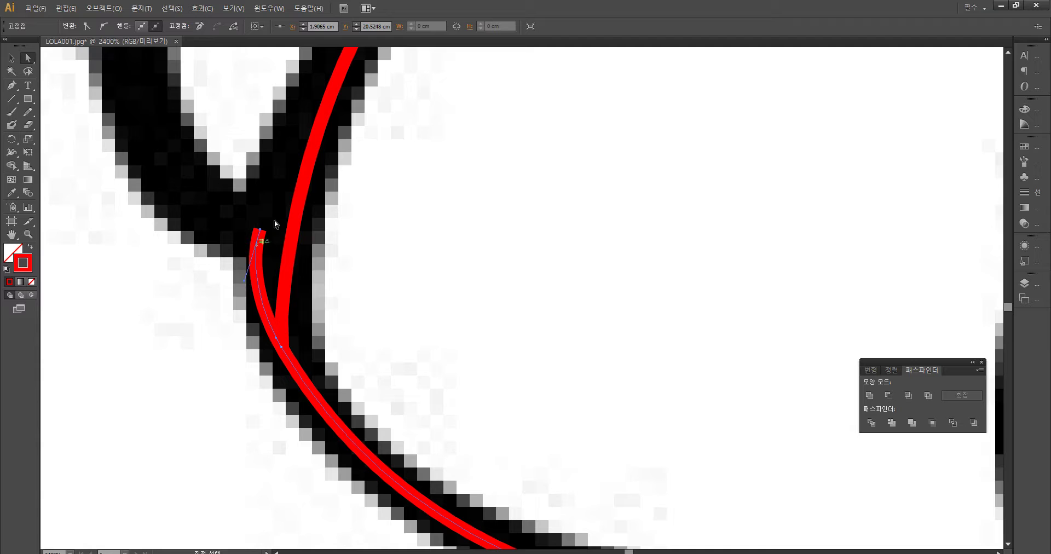
Step: Extend the middle toe outline's outer end with a curve around the outer toe to the lower end of the front foot's top outline
key(ctrl+plus)
key(ctrl+plus)
key(ctrl+minus)
key(ctrl+minus)
key(ctrl+minus)
key(ctrl+minus)
scroll(295, 167, up, 3)
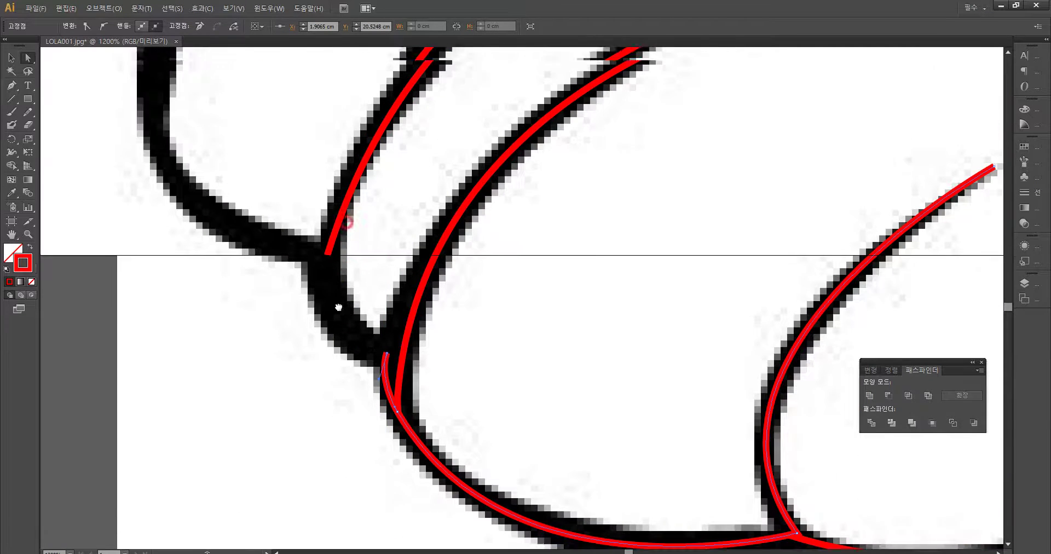
key(p)
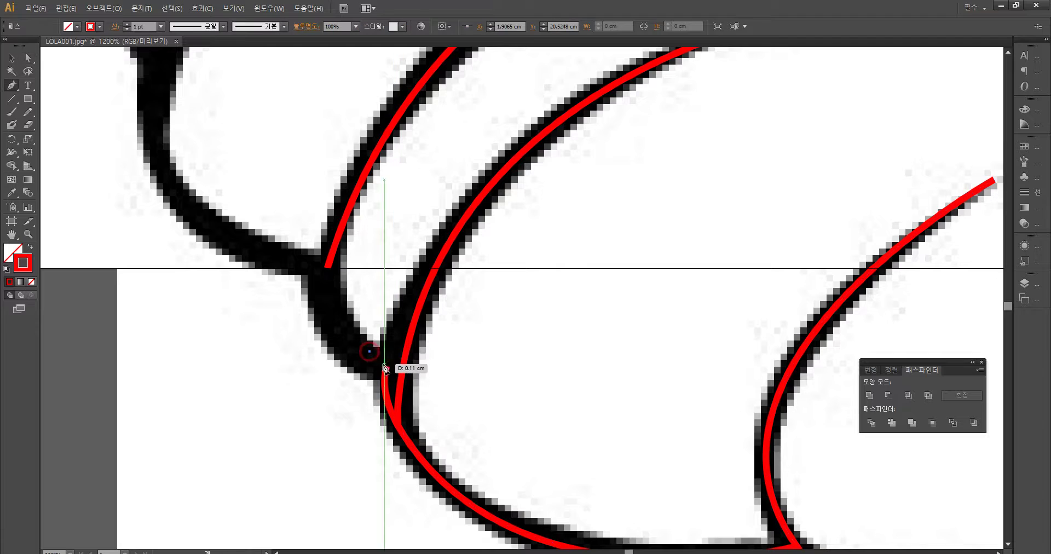
click(388, 368)
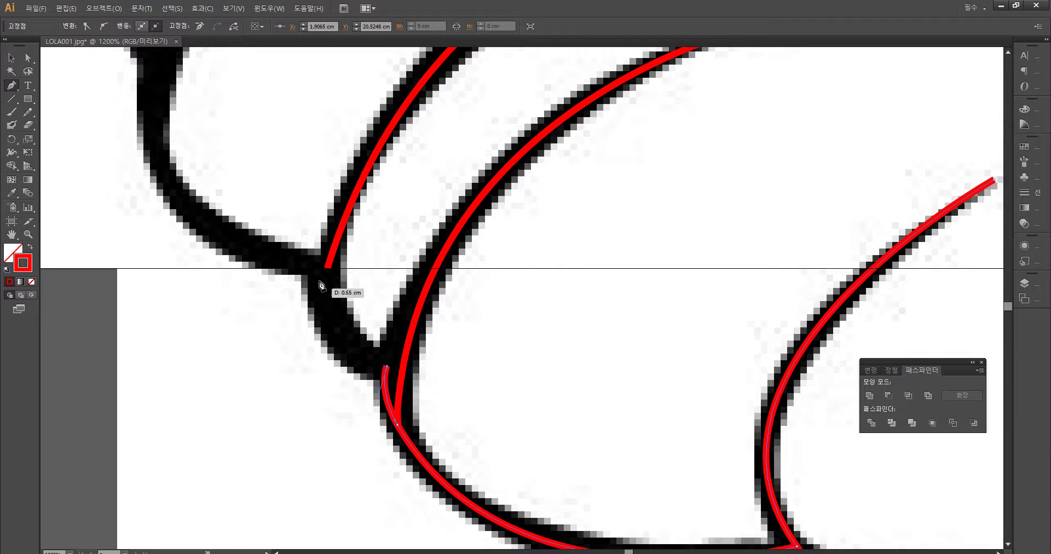
mouse_move(325, 268)
mouse_down()
mouse_move(350, 210)
mouse_move(332, 189)
mouse_up()
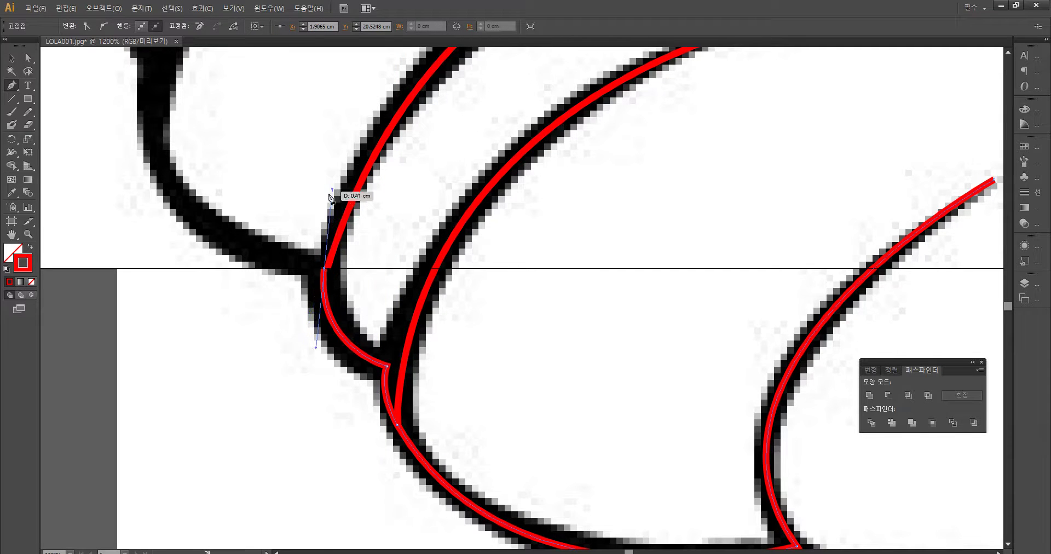
scroll(265, 359, up, 3)
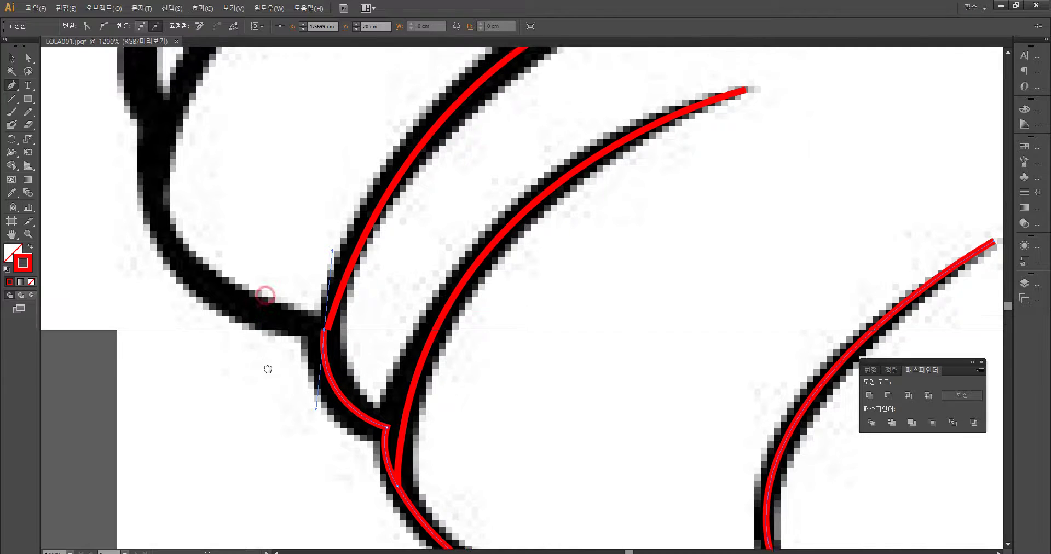
scroll(305, 394, left, 1)
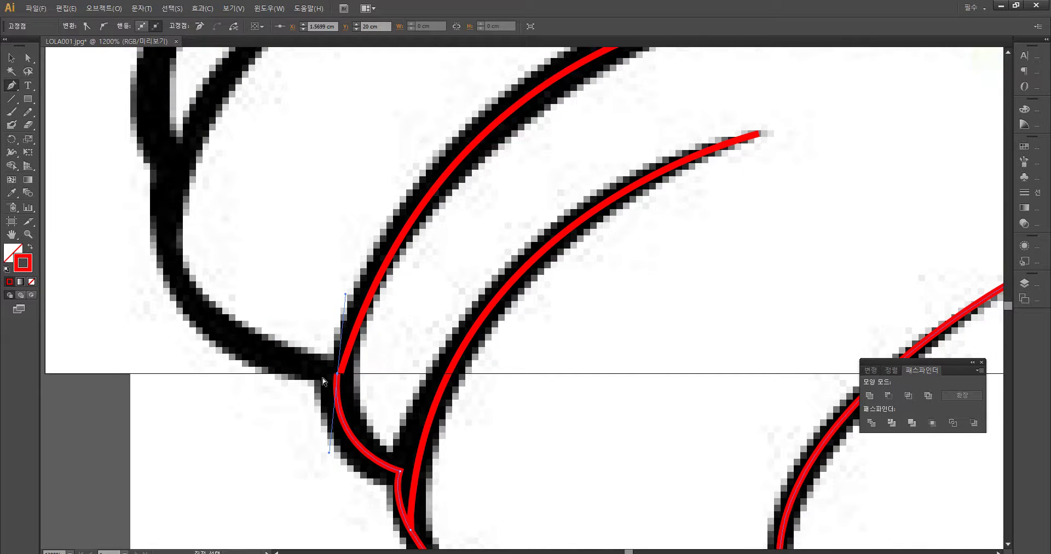
click(336, 374)
key(ctrl+minus)
key(ctrl+minus)
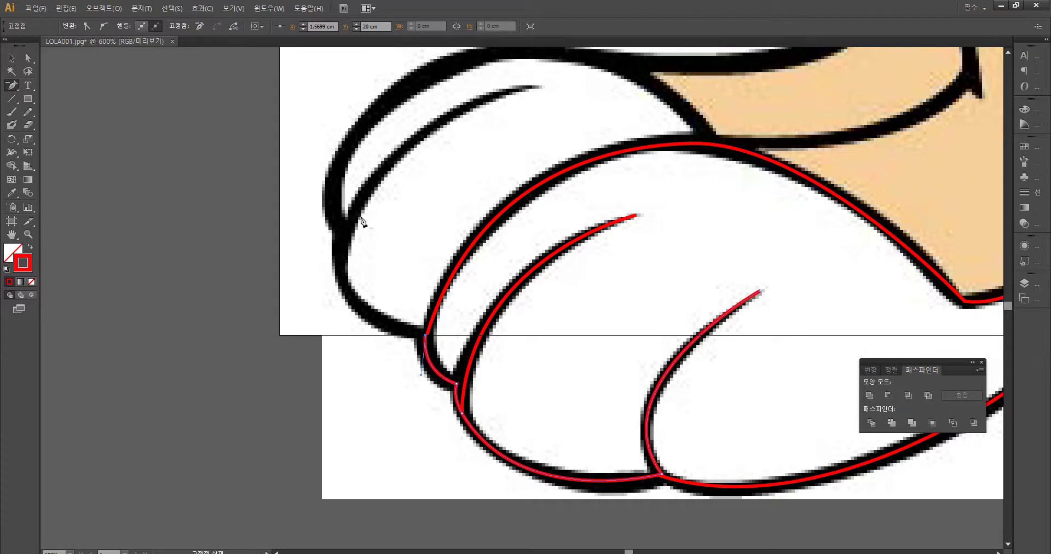
click(352, 233)
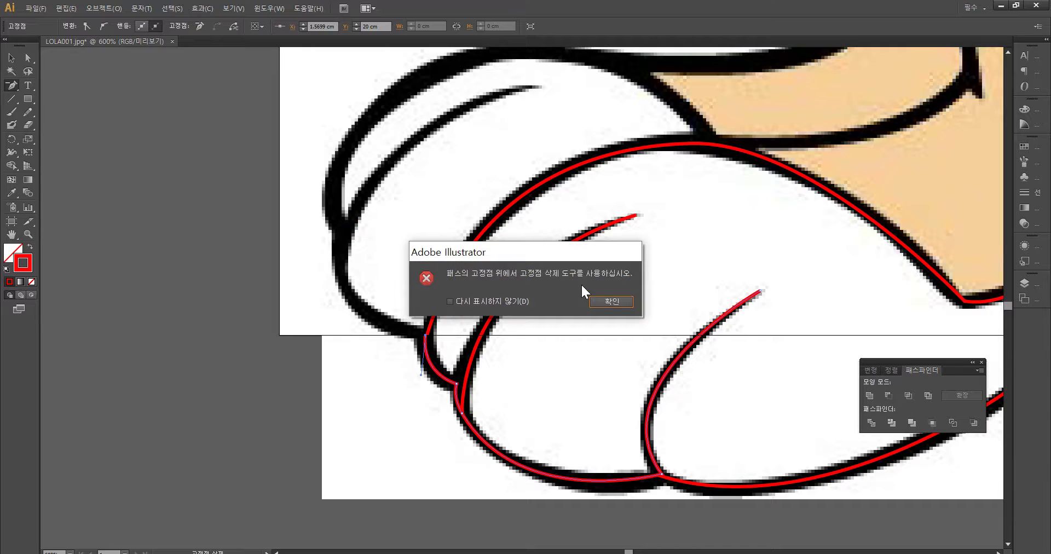
click(610, 299)
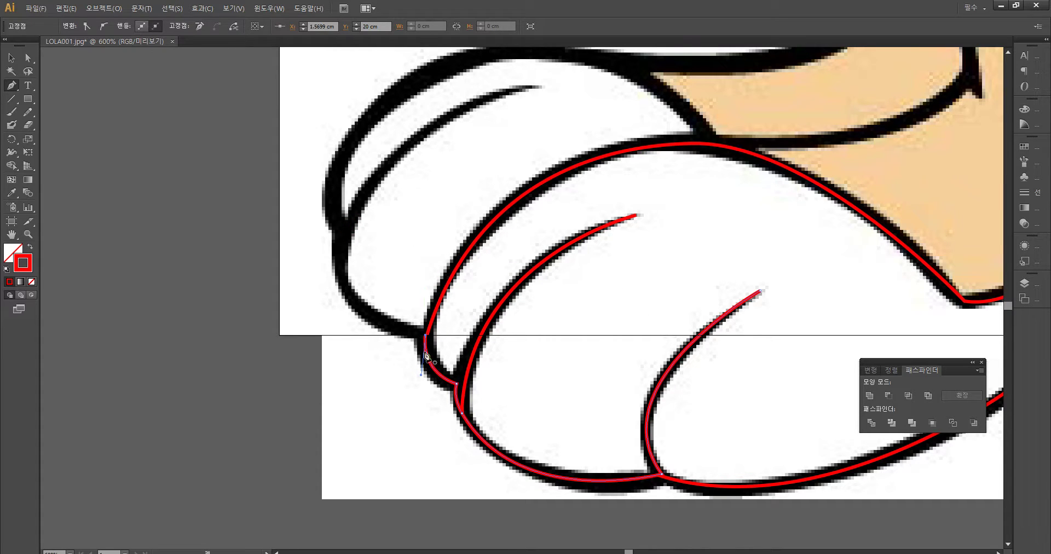
Step: Extend the front foot's top outline from its lower end with two curves around the back foot's lower toe and along its toe line
click(427, 335)
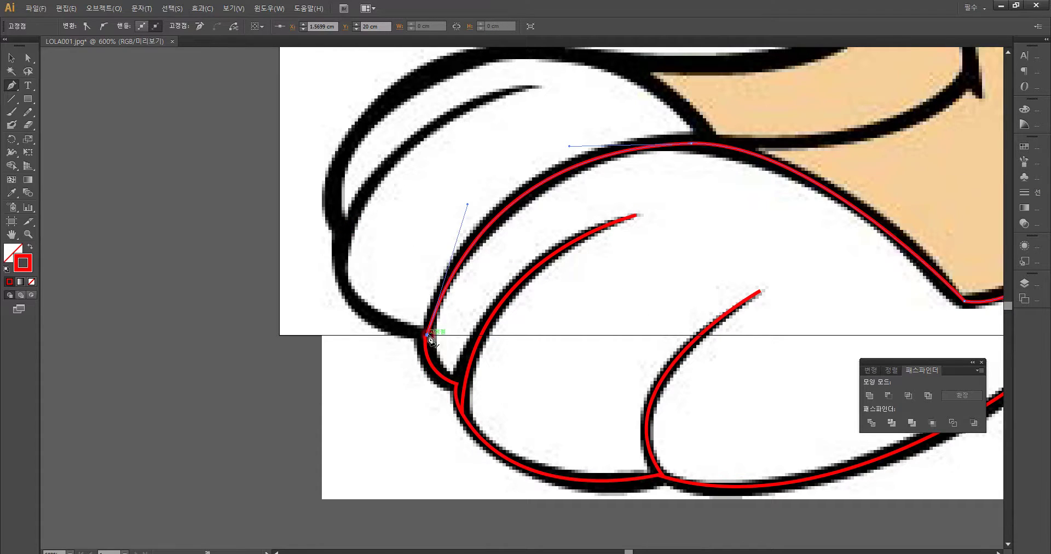
drag(527, 87, 557, 190)
key(ctrl+z)
click(351, 232)
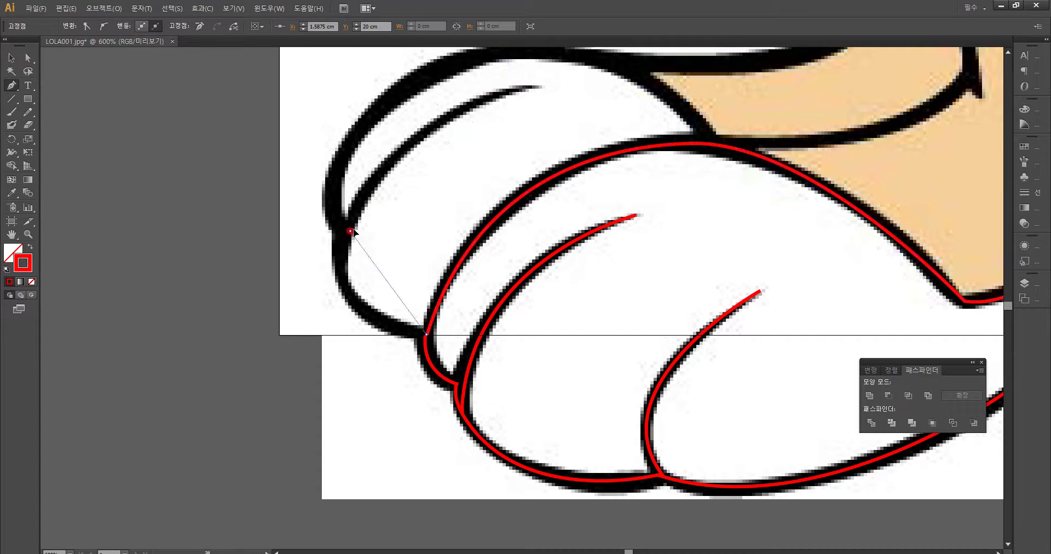
drag(382, 187, 395, 137)
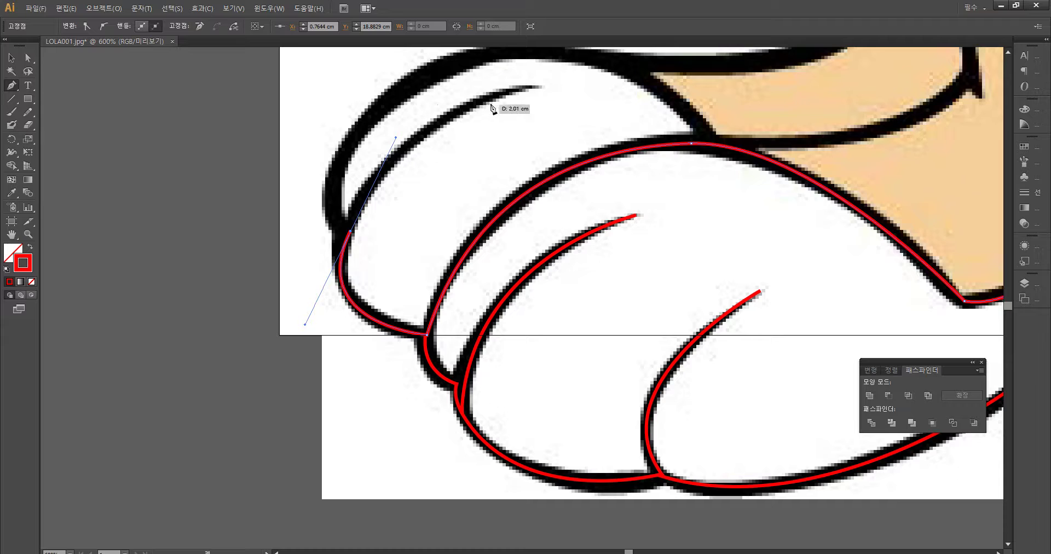
drag(537, 87, 592, 87)
key(ctrl+z)
key(ctrl+z)
mouse_move(345, 234)
mouse_down()
mouse_move(365, 214)
mouse_move(380, 153)
mouse_up()
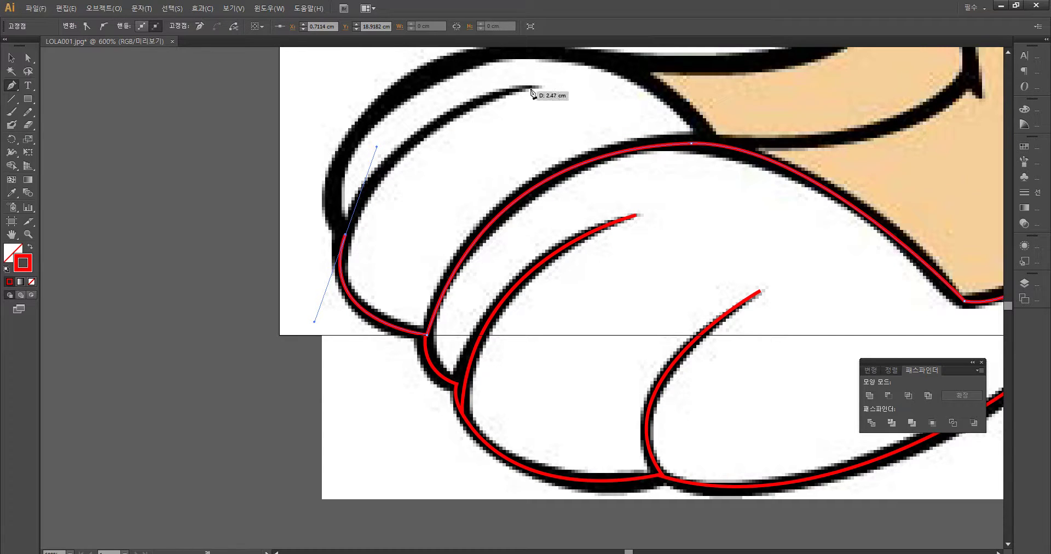
drag(531, 87, 592, 78)
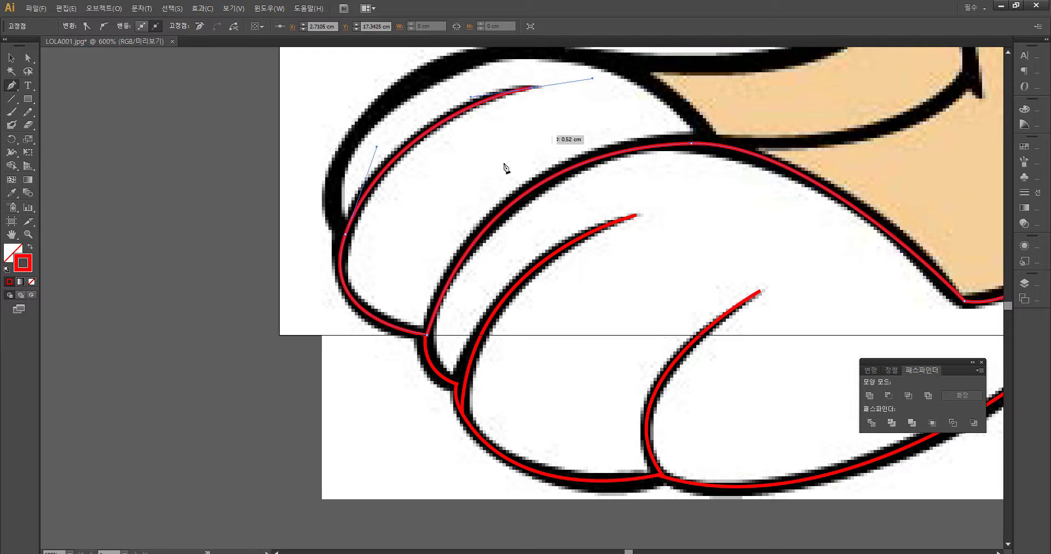
Step: Start a new path where the back foot's toe line meets its outline and curve it around the outer toe toward the foot's top
drag(413, 134, 406, 178)
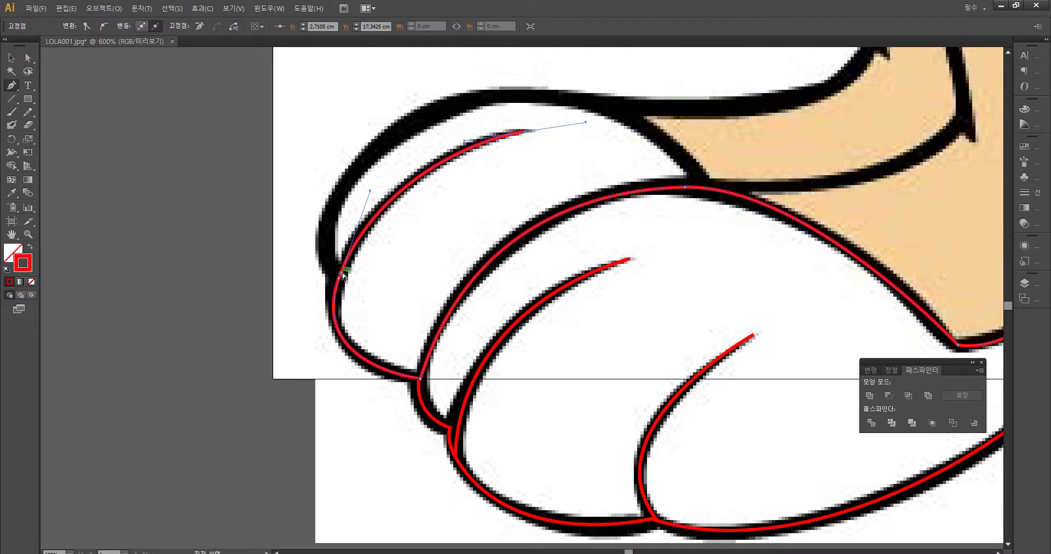
ctrl+click(365, 283)
click(341, 276)
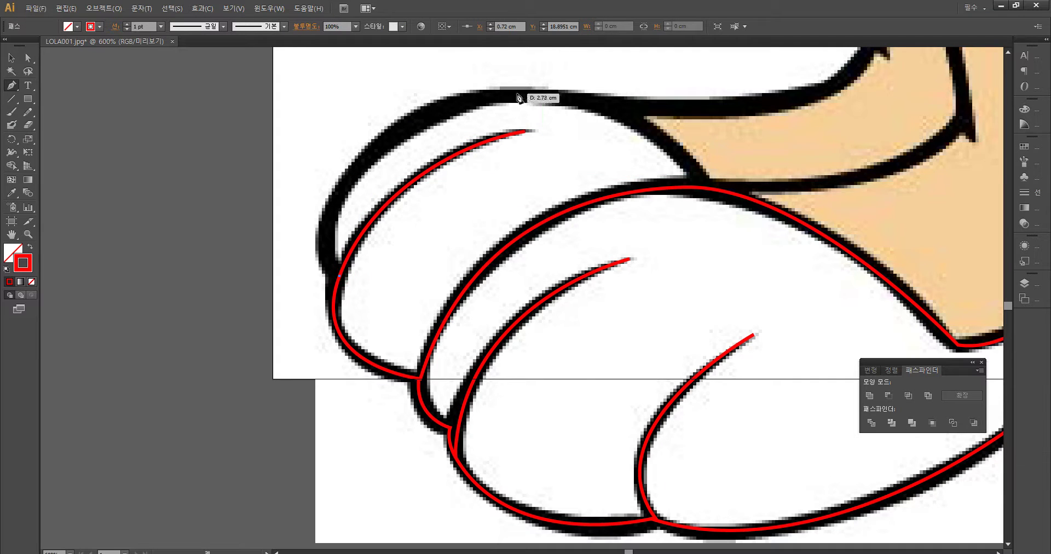
drag(623, 114, 985, 162)
key(ctrl+z)
mouse_move(429, 116)
mouse_down()
mouse_move(568, 52)
mouse_move(580, 106)
mouse_move(608, 131)
mouse_move(572, 139)
mouse_move(582, 132)
mouse_up()
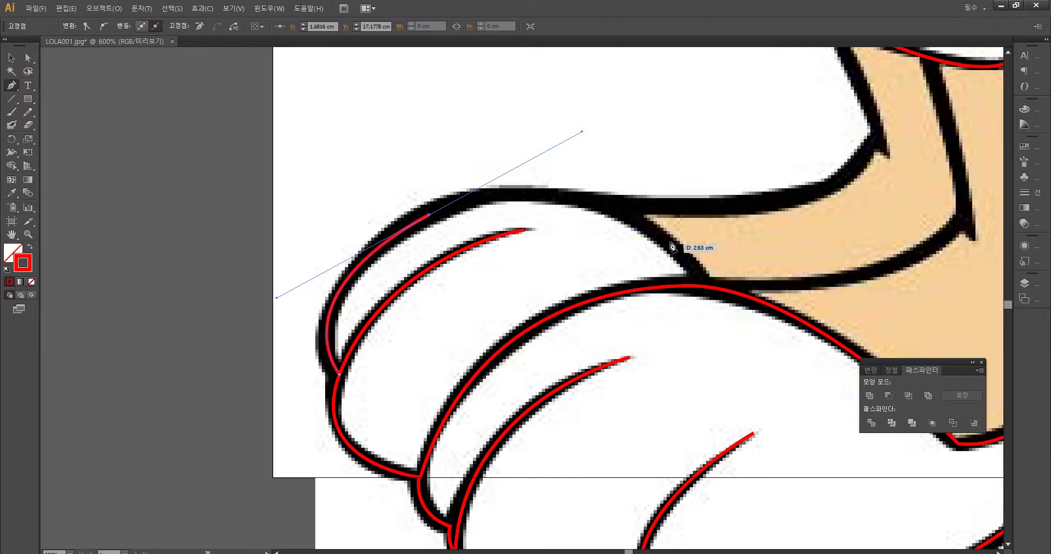
Step: Finish the back foot's top outline with a curve over the foot that ends on the front foot's top outline
mouse_move(700, 278)
mouse_down()
mouse_move(688, 280)
mouse_move(701, 286)
mouse_up()
key(ctrl+z)
click(701, 284)
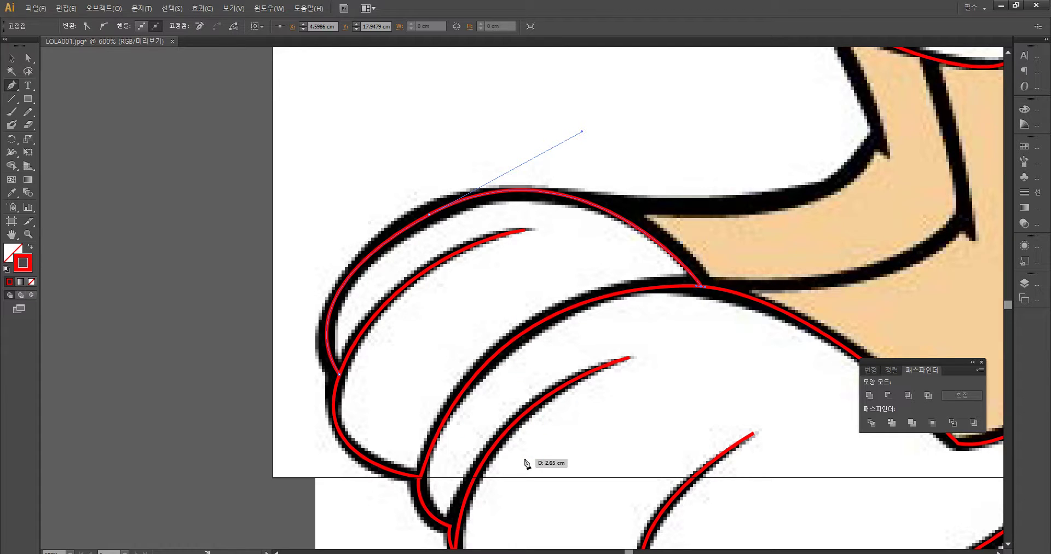
key(ctrl+plus)
drag(418, 386, 371, 356)
key(ctrl+z)
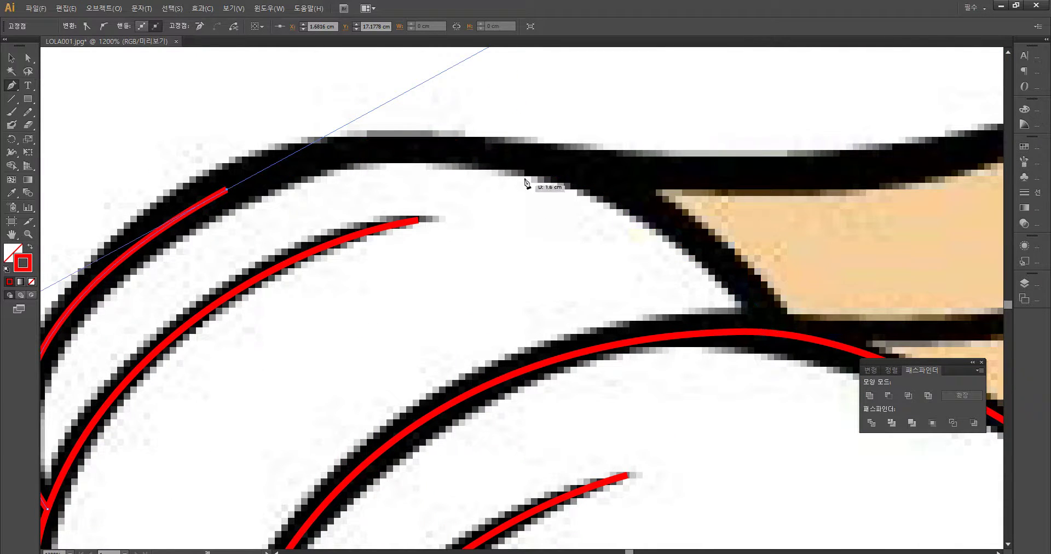
drag(710, 262, 750, 278)
key(ctrl+z)
mouse_move(772, 332)
mouse_down()
mouse_move(682, 335)
mouse_move(756, 336)
mouse_move(788, 368)
mouse_move(781, 347)
mouse_up()
drag(561, 333, 662, 186)
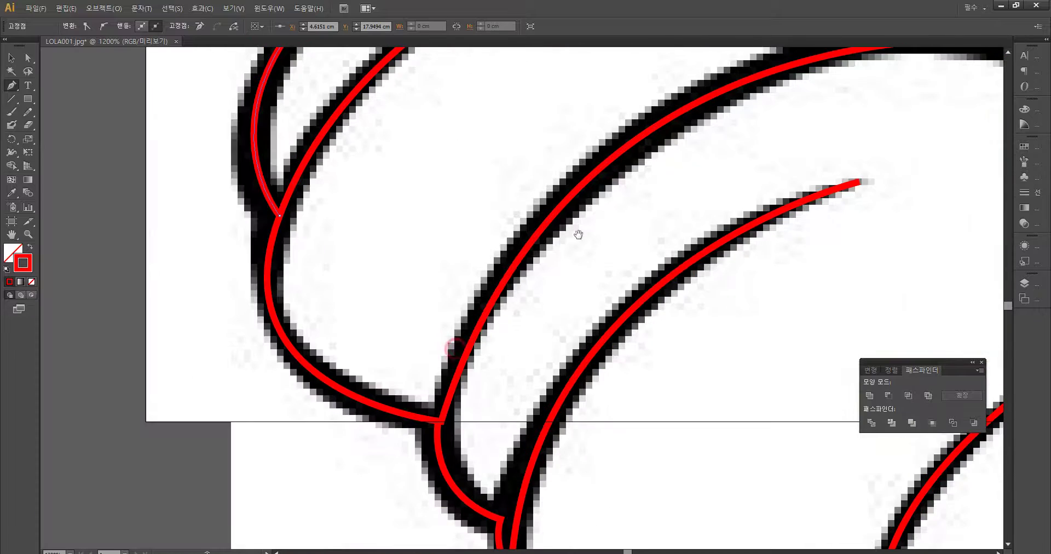
Step: Examine the junction where the front foot's top outline meets the outer toe and the back foot's outline
key(ctrl+plus)
key(ctrl)
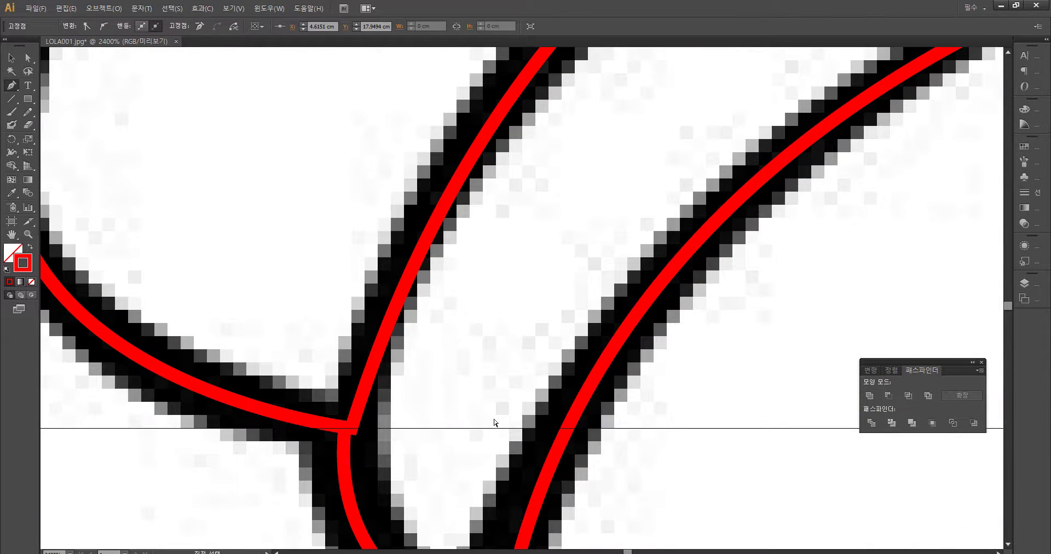
click(359, 410)
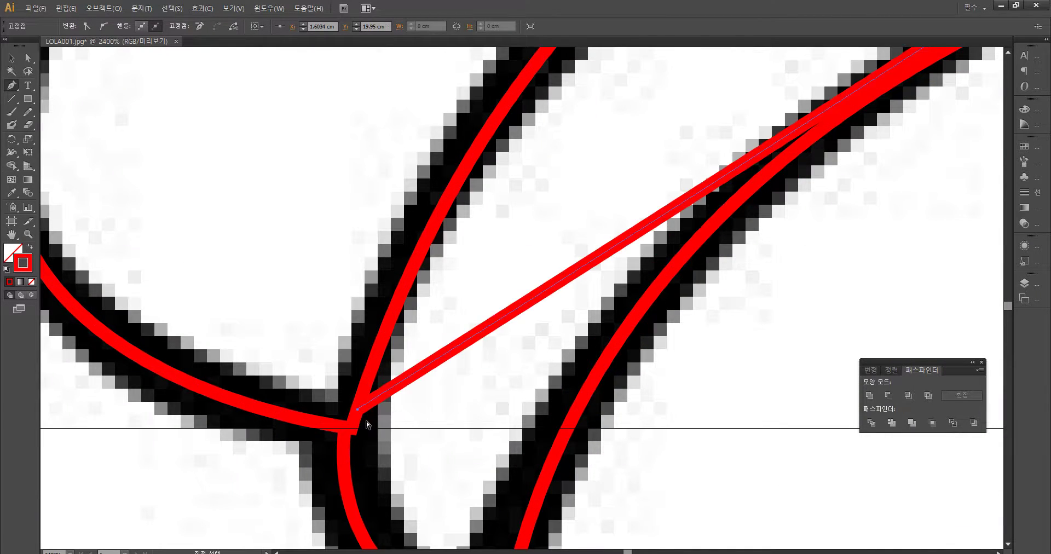
key(ctrl+z)
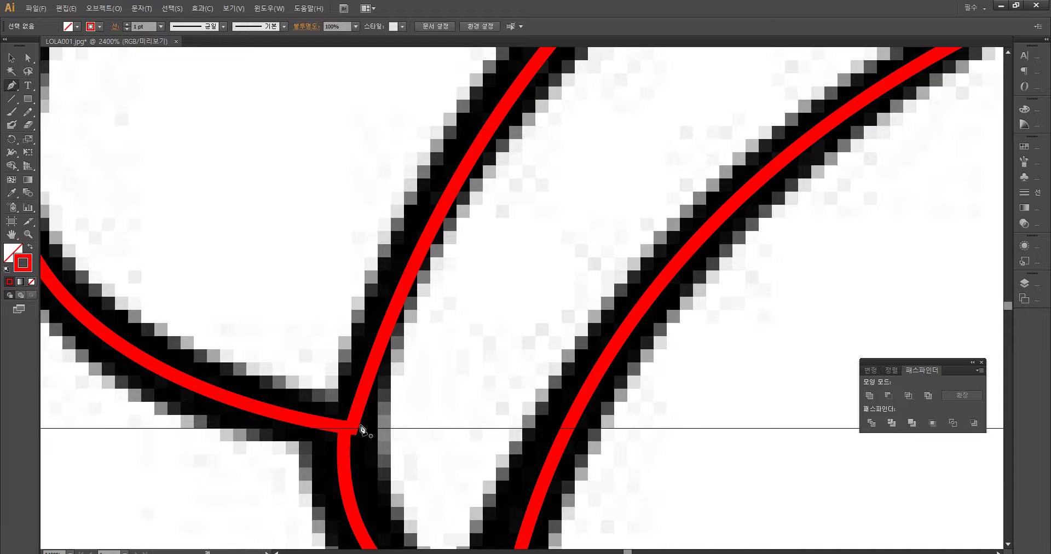
click(353, 427)
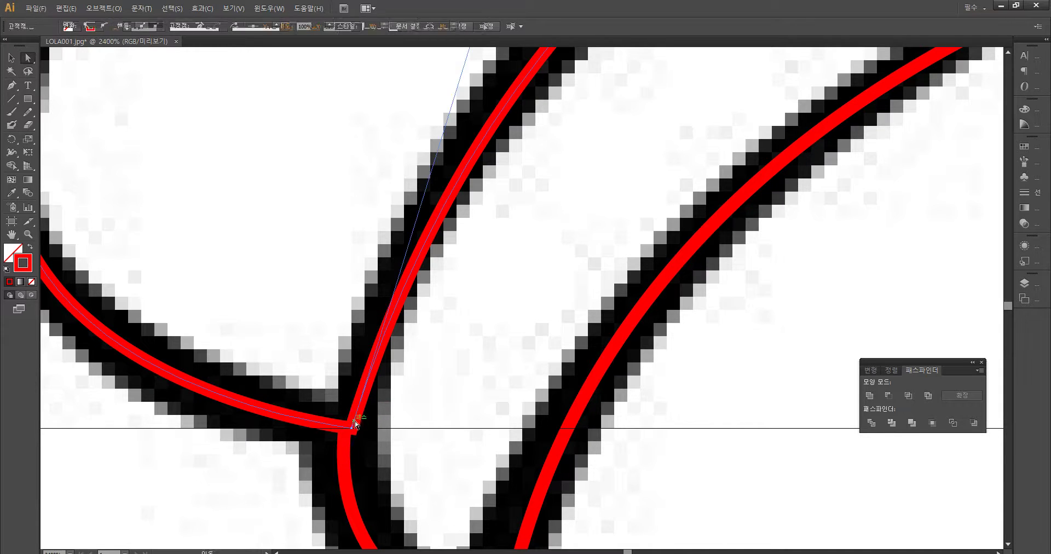
click(391, 436)
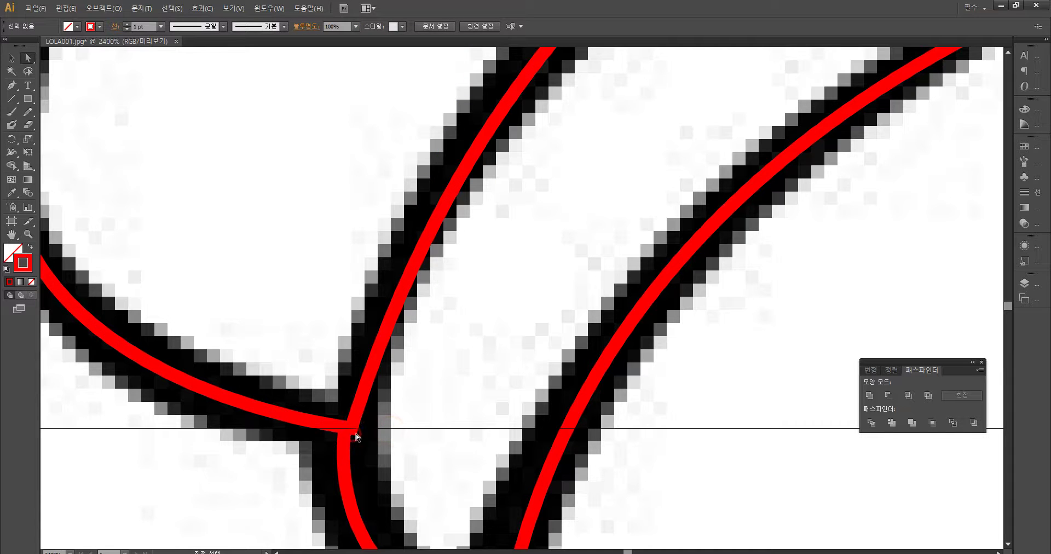
click(354, 427)
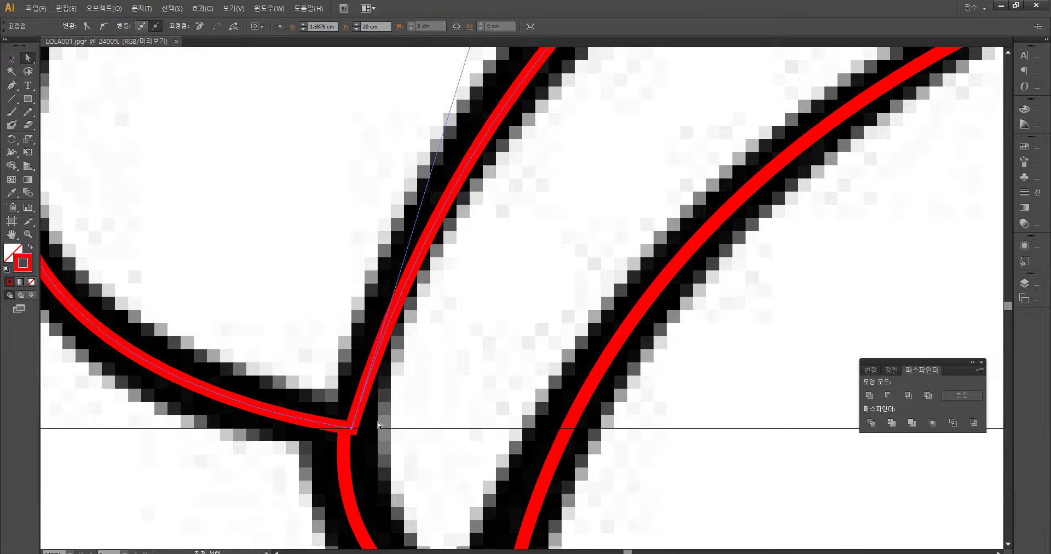
key(ctrl+minus)
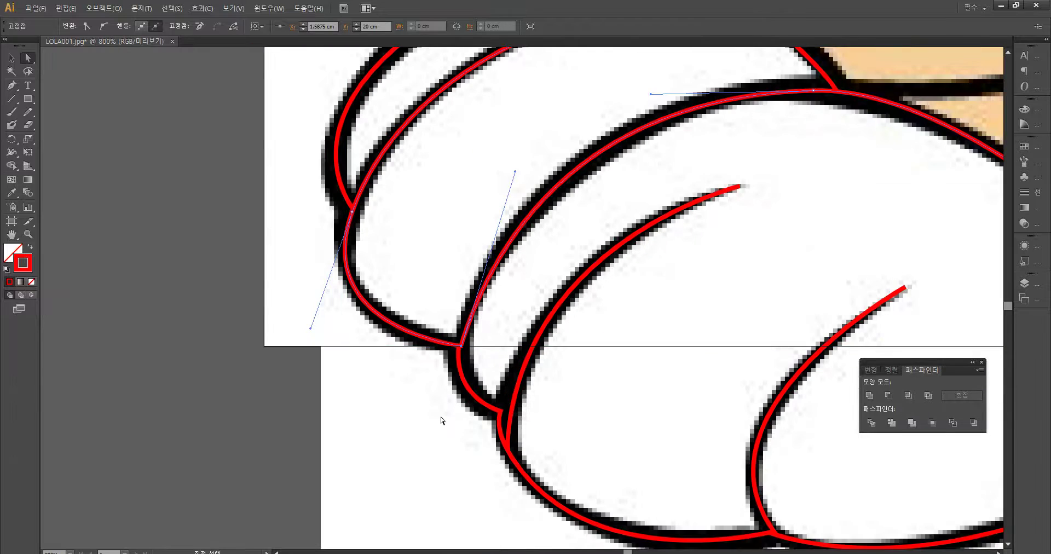
click(441, 412)
Step: Try to trace the back ankle's lower line from the front foot's top outline to the ankle crease with a single curve
drag(503, 316, 289, 394)
drag(802, 293, 653, 414)
drag(734, 370, 570, 396)
scroll(570, 397, down, 3)
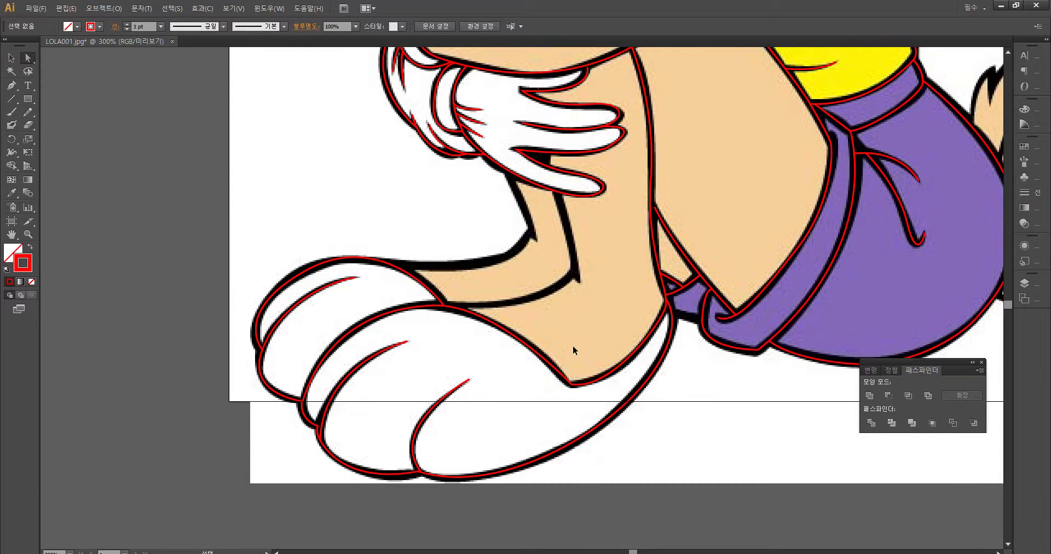
scroll(574, 350, up, 5)
scroll(434, 488, up, 2)
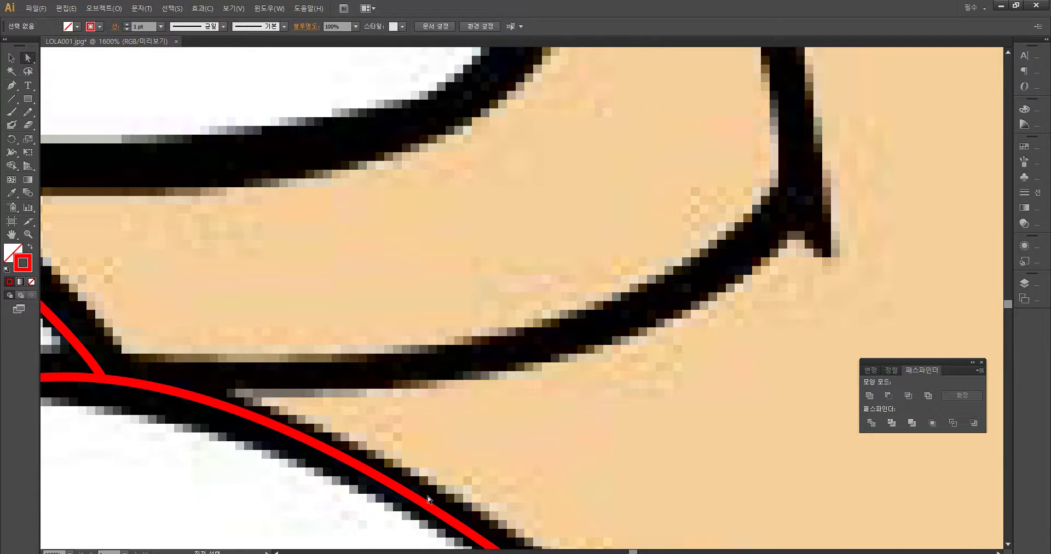
click(166, 389)
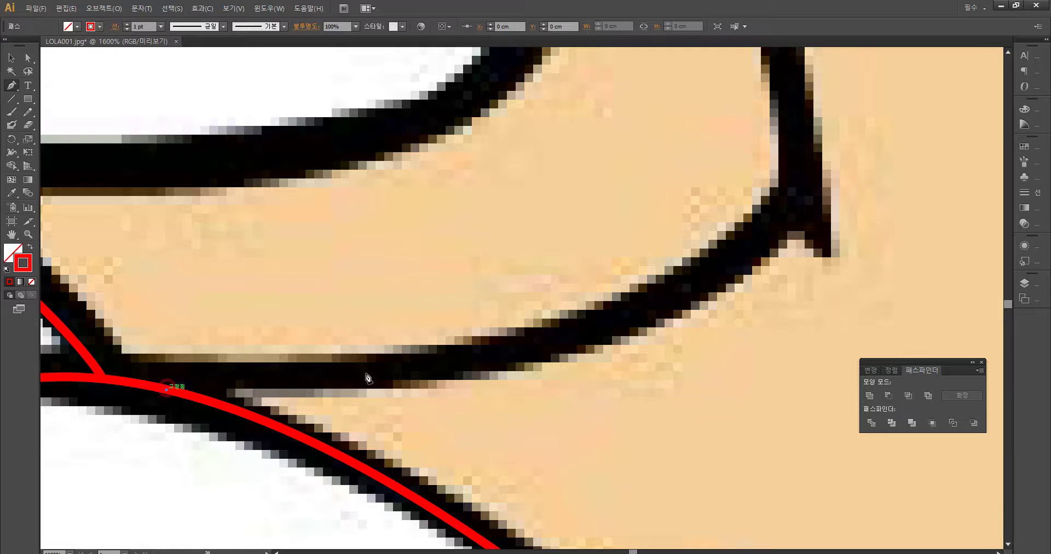
drag(586, 335, 735, 280)
key(ctrl+z)
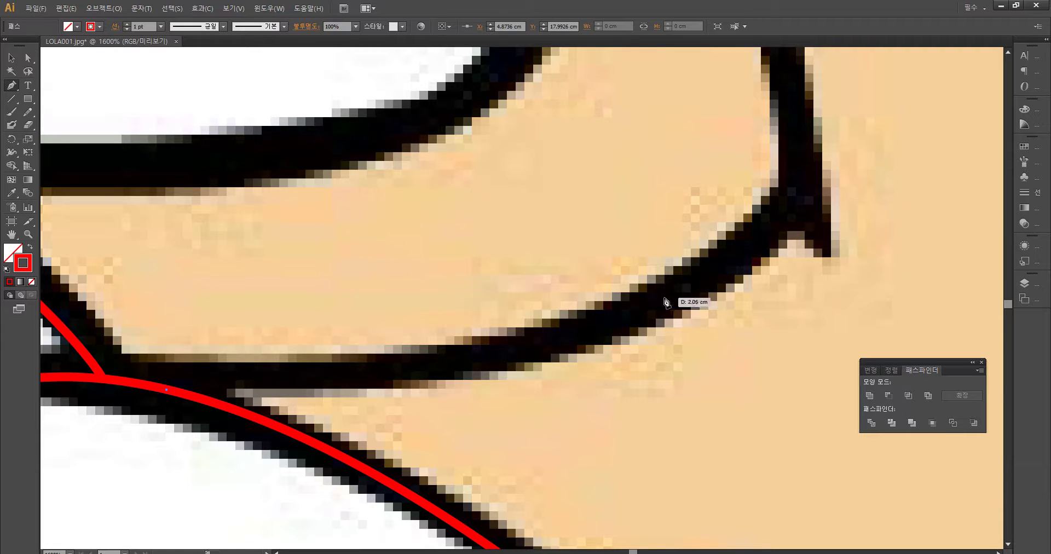
key(ctrl+z)
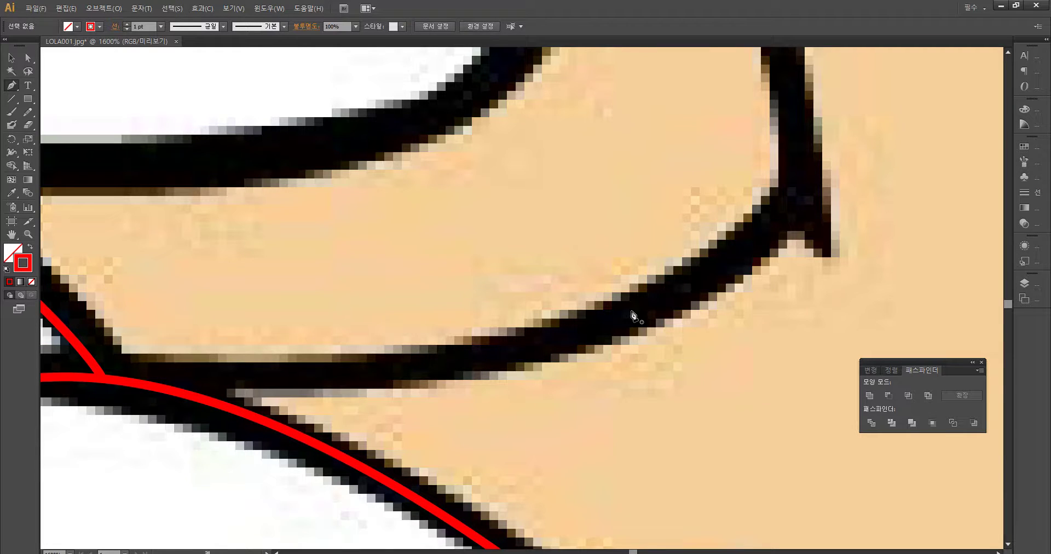
click(154, 386)
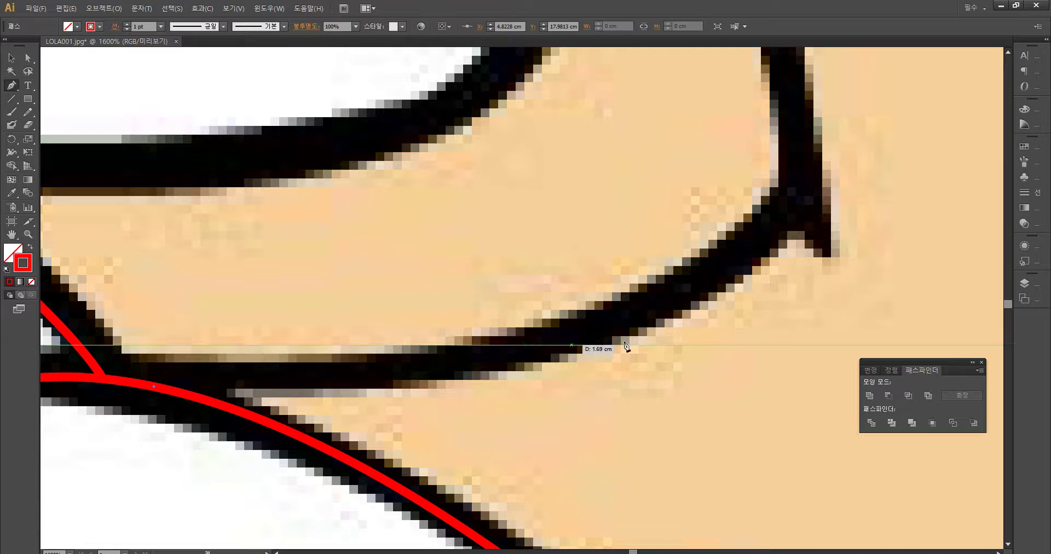
mouse_move(783, 217)
mouse_down()
mouse_move(816, 164)
mouse_move(876, 107)
mouse_move(819, 94)
mouse_move(784, 21)
mouse_move(802, 22)
mouse_move(815, 80)
mouse_up()
key(ctrl+z)
mouse_move(800, 194)
mouse_down()
mouse_move(902, 106)
mouse_move(915, 186)
mouse_move(901, 211)
mouse_up()
scroll(902, 107, up, 11)
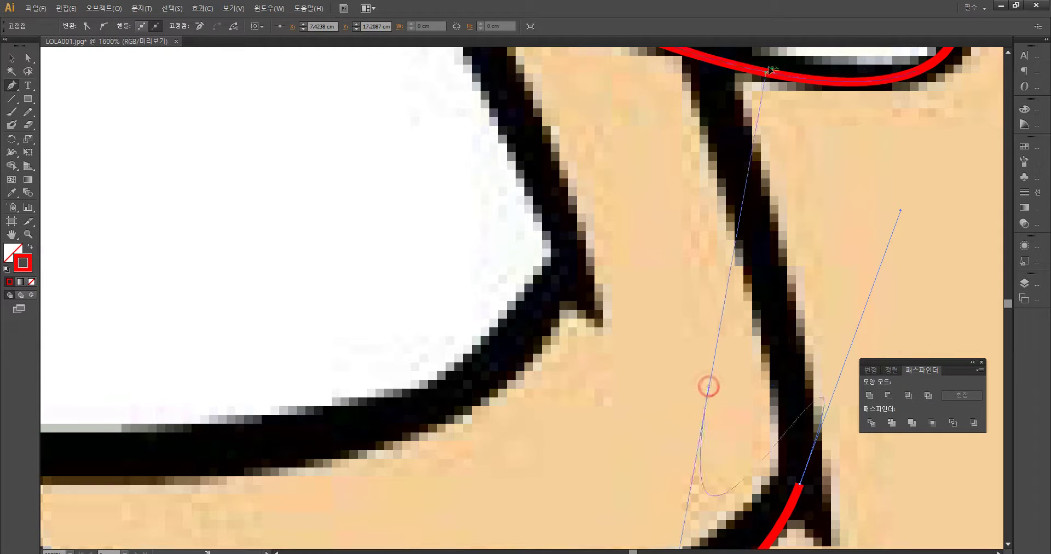
key(ctrl+z)
scroll(622, 443, down, 7)
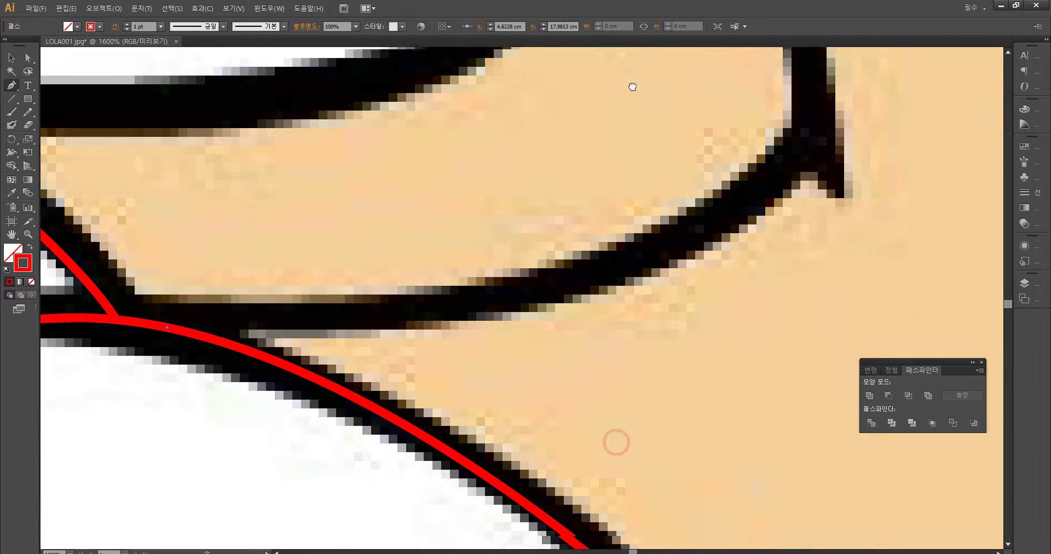
Step: Try other curve placements for the back ankle's lower line, including shorter segments, and undo them together with the path's starting point
drag(815, 127, 835, 93)
scroll(835, 93, up, 6)
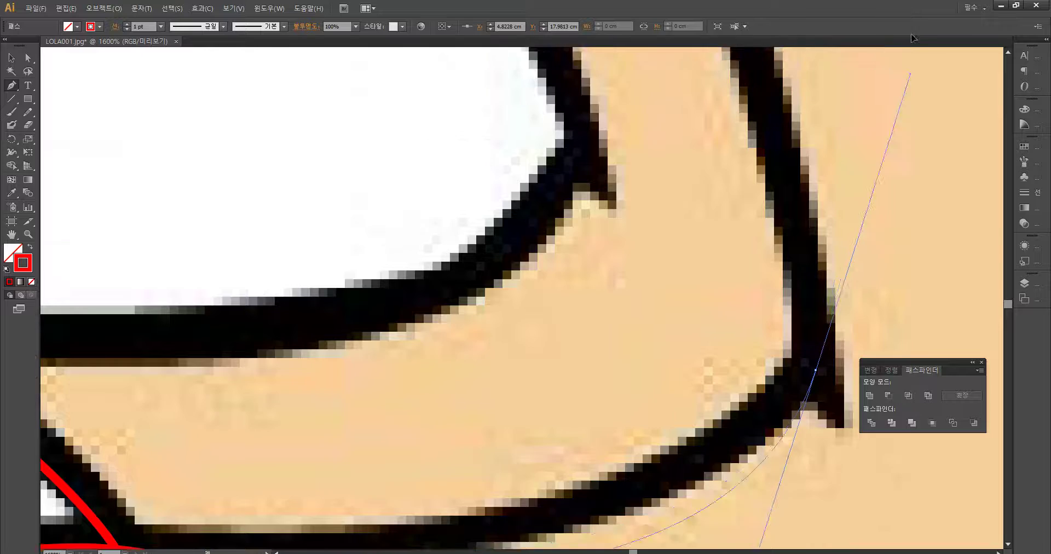
key(ctrl+z)
drag(580, 404, 590, 389)
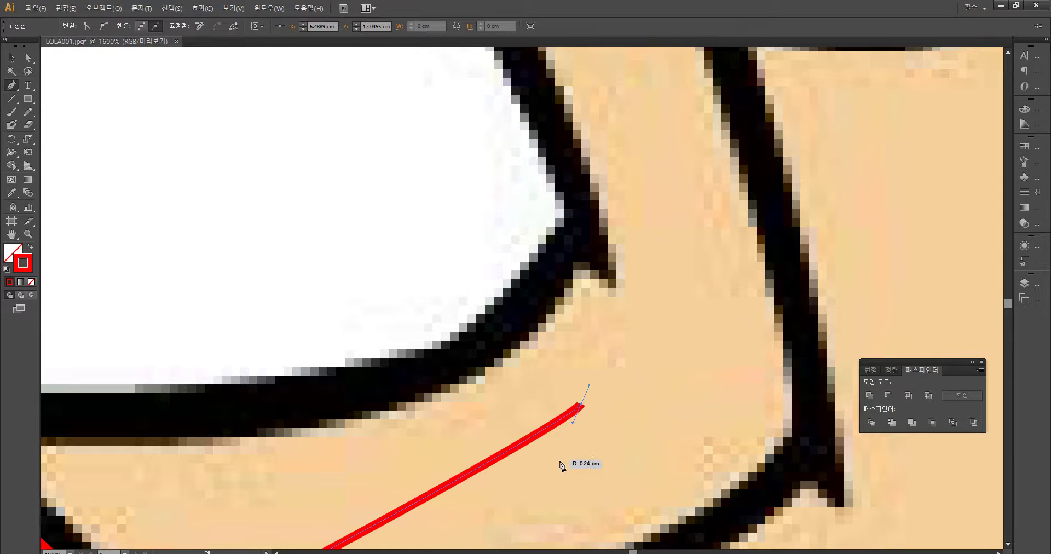
key(ctrl+z)
drag(558, 471, 650, 222)
mouse_move(659, 336)
mouse_down()
mouse_move(775, 287)
mouse_move(783, 306)
mouse_up()
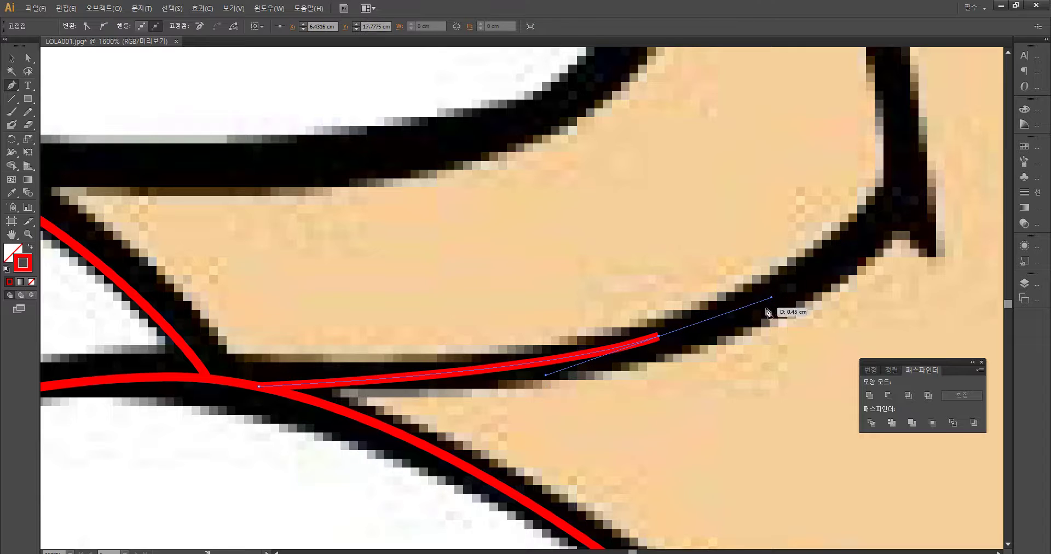
key(ctrl+z)
key(ctrl+z)
drag(543, 362, 675, 352)
key(ctrl+z)
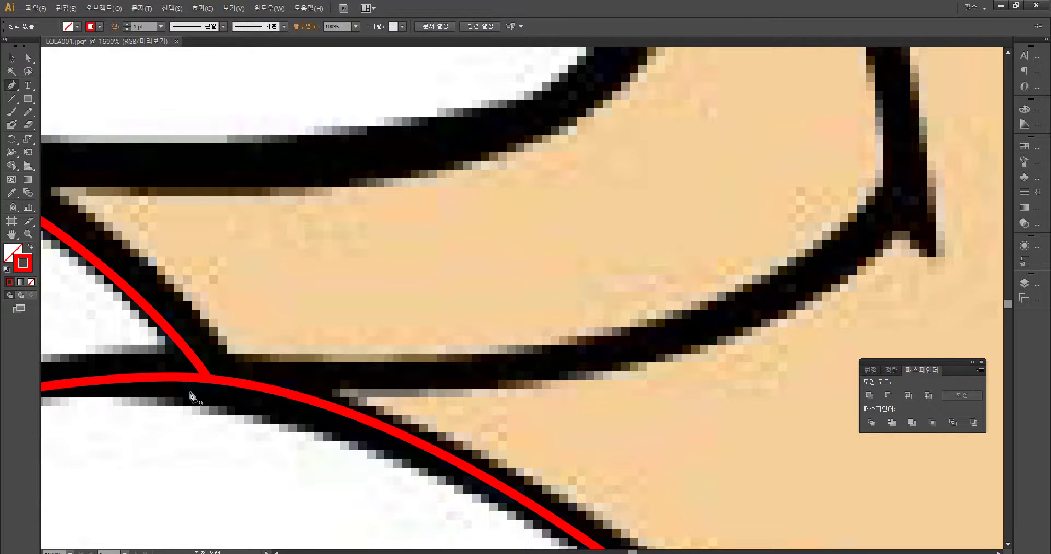
Step: Trace the back ankle's lower line from beside the junction of the two foot outlines through a mid-line curve to the ankle crease
click(242, 383)
drag(894, 220, 920, 179)
key(ctrl+z)
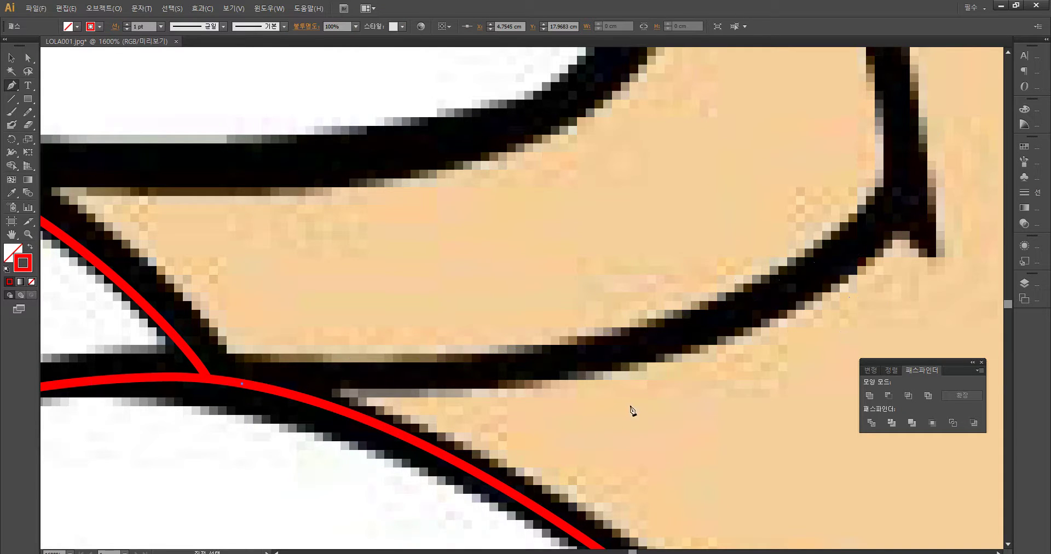
drag(679, 340, 776, 305)
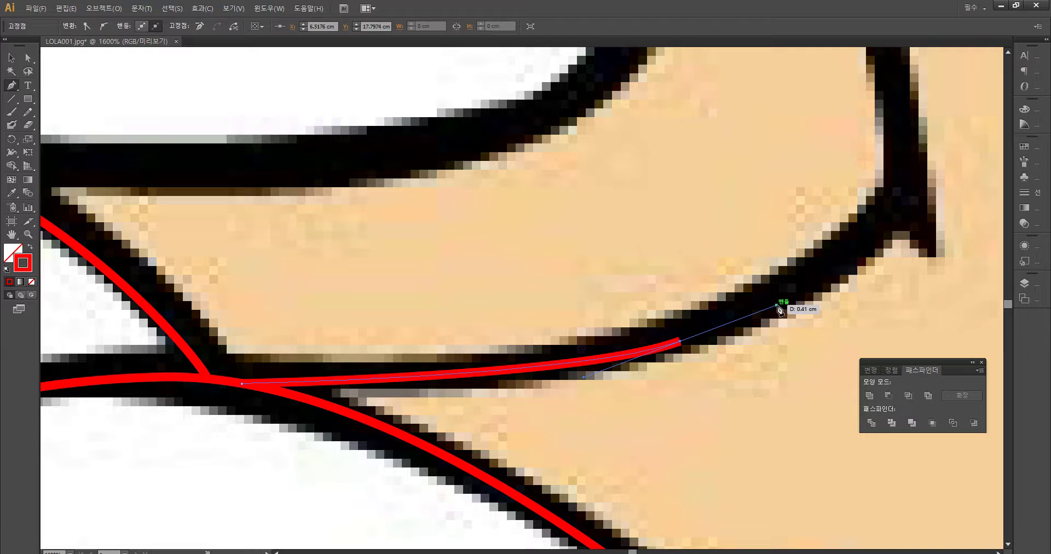
click(907, 199)
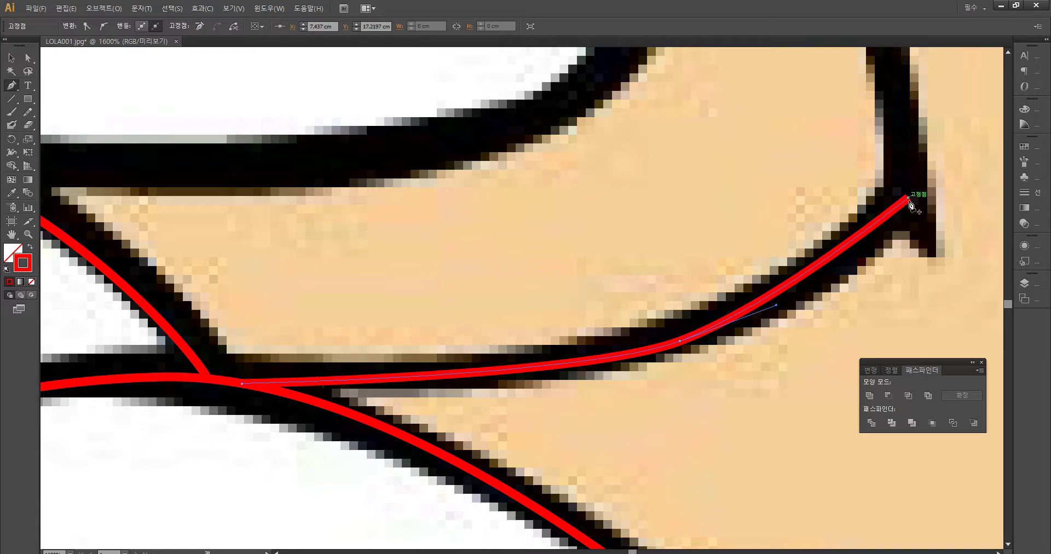
Step: Trace the back foot's upper line from its top outline with two curves ending at the front of the ankle
drag(819, 358, 648, 536)
drag(437, 423, 738, 371)
drag(308, 326, 400, 333)
ctrl+click(209, 310)
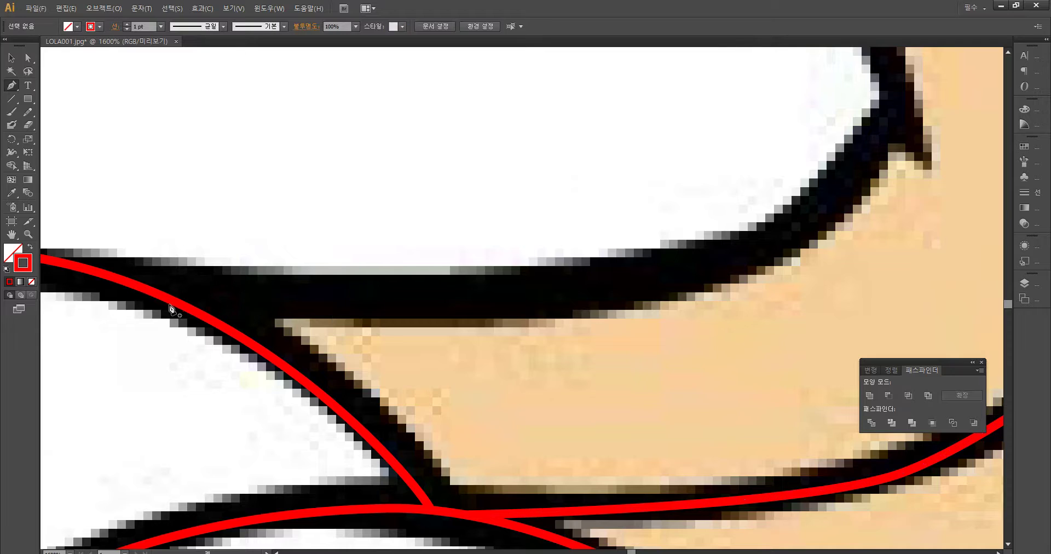
click(177, 301)
mouse_move(695, 270)
mouse_down()
mouse_move(765, 254)
mouse_move(838, 217)
mouse_up()
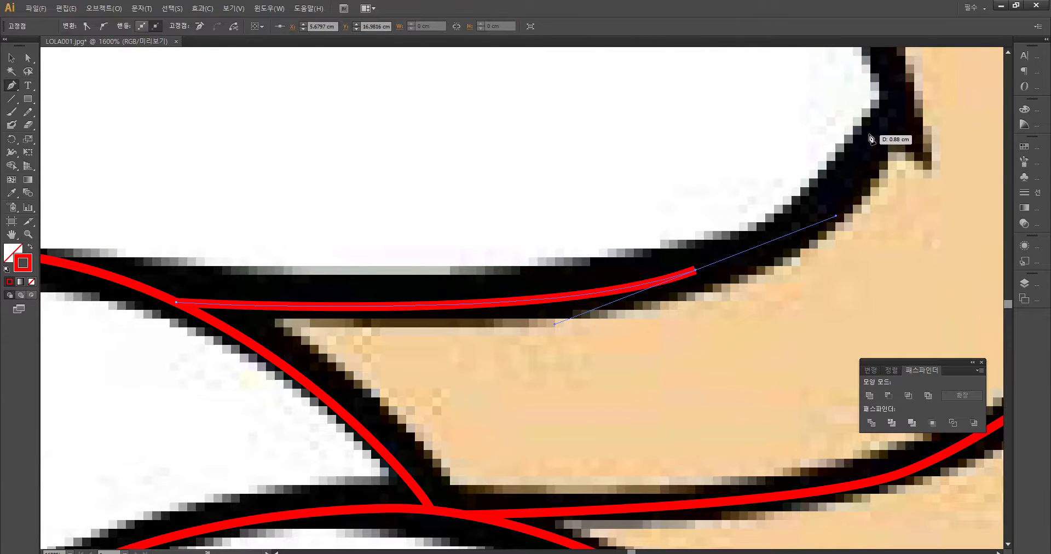
drag(901, 110, 905, 98)
mouse_move(868, 241)
mouse_down()
mouse_move(626, 438)
mouse_move(605, 472)
mouse_up()
ctrl+click(710, 406)
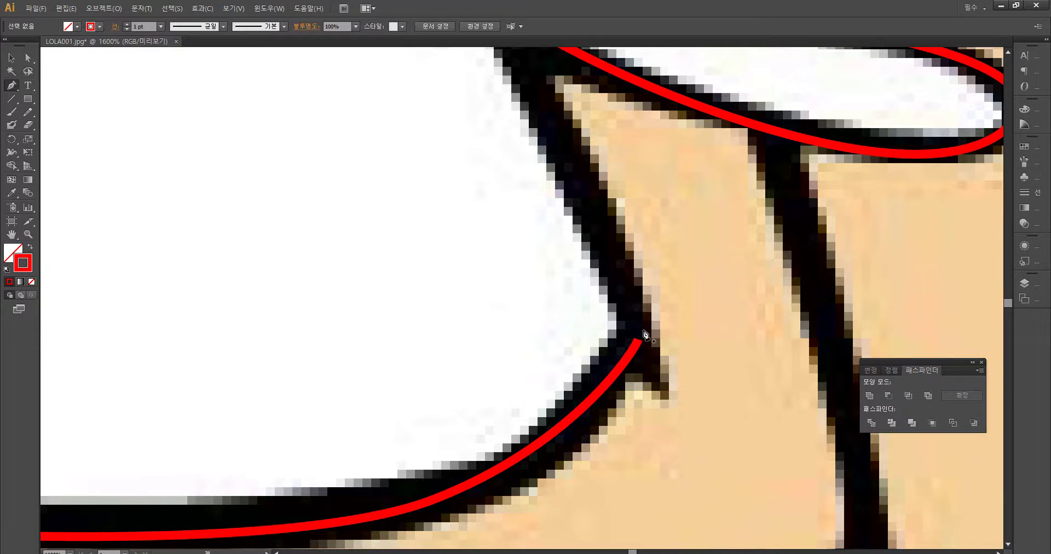
Step: Trace the back leg's front line from the hand's outline down to the tip of the ankle crease and end the path
drag(606, 157, 632, 237)
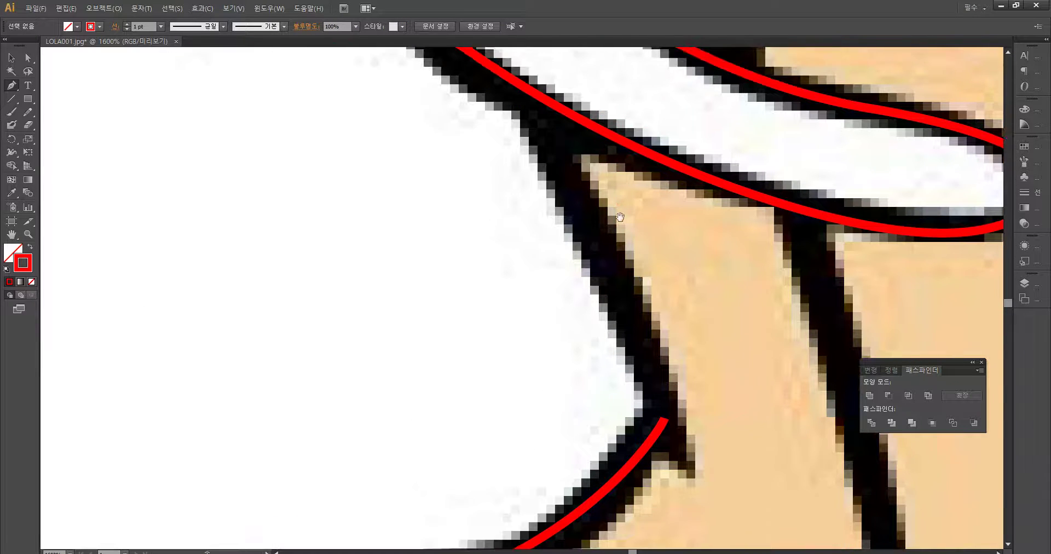
click(539, 96)
drag(677, 448, 688, 505)
key(ctrl+z)
mouse_move(761, 452)
mouse_down()
mouse_move(487, 379)
mouse_move(481, 366)
mouse_up()
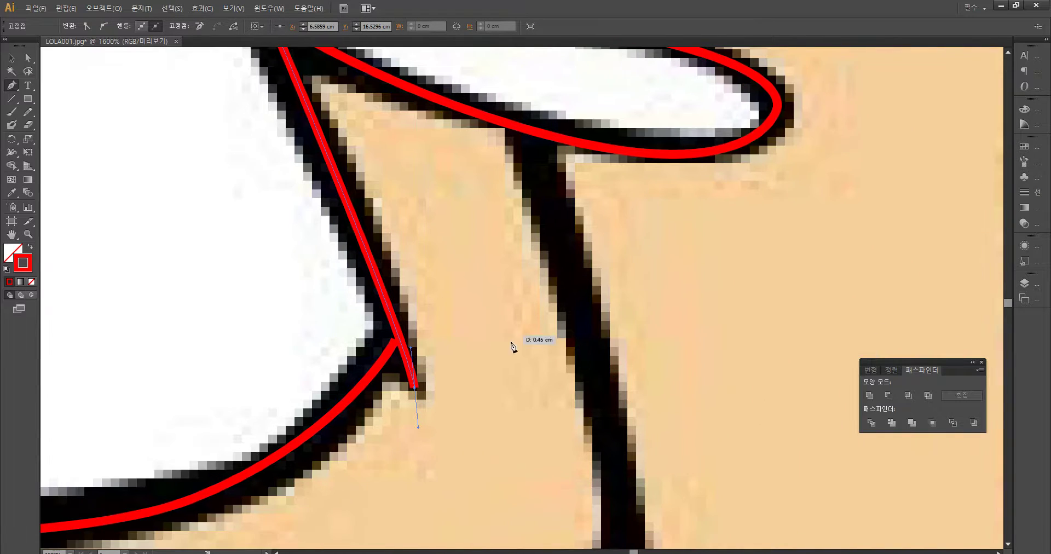
ctrl+click(509, 344)
Step: Trace the back leg's rear line from the lowest finger's outline with one curve down past the lower ankle line
click(531, 131)
drag(571, 428, 525, 303)
drag(596, 482, 602, 534)
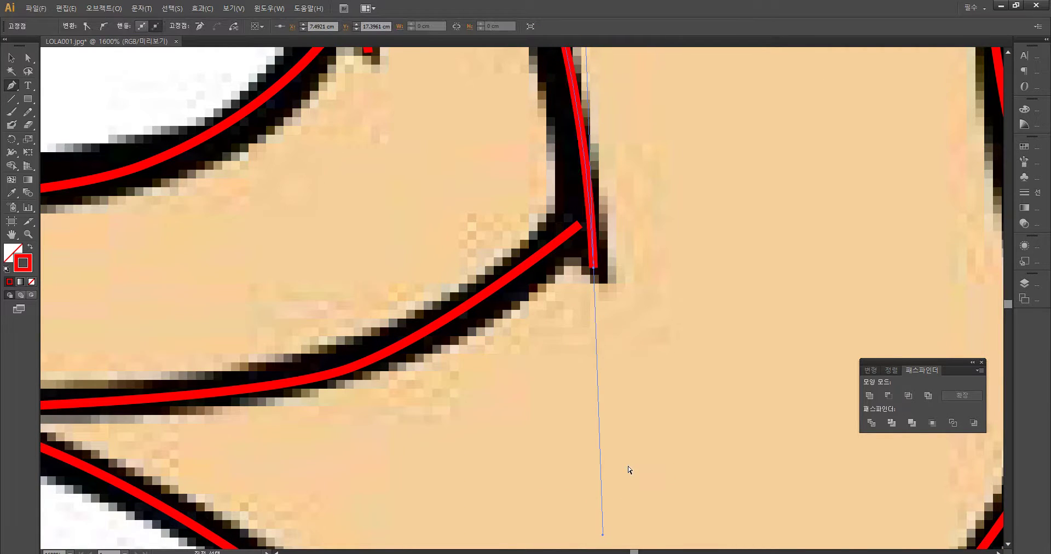
key(ctrl+minus)
key(ctrl+minus)
key(ctrl+minus)
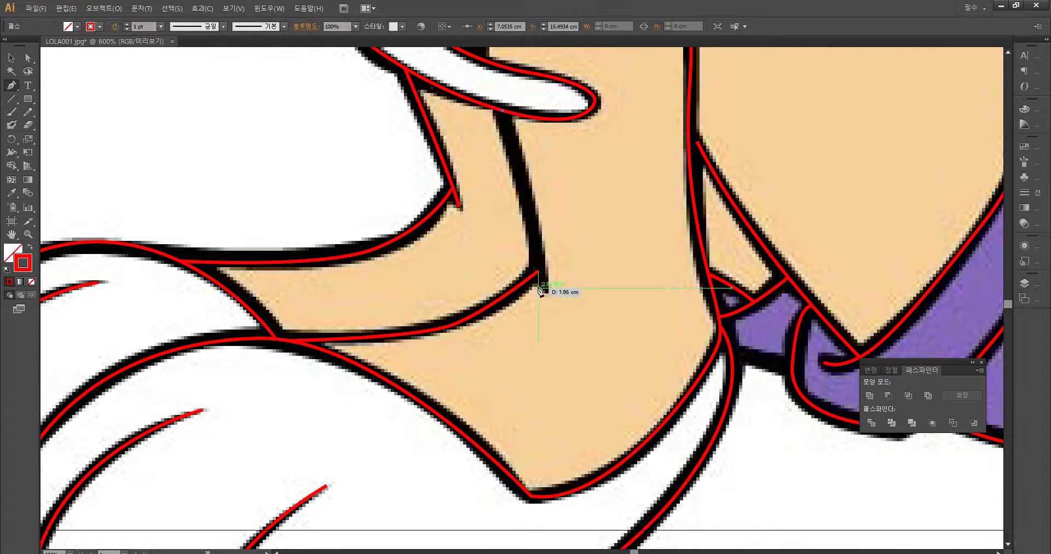
drag(541, 275, 546, 327)
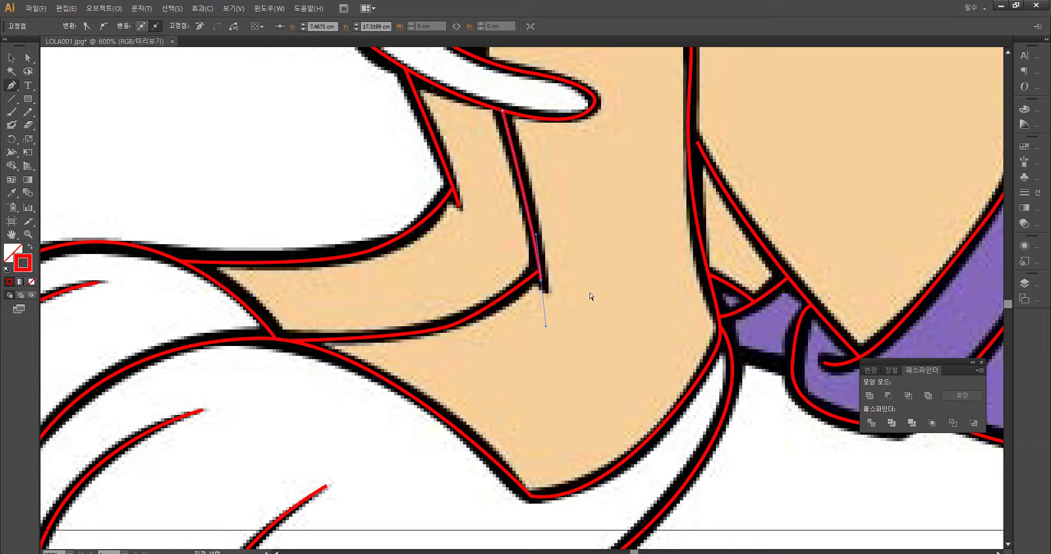
Step: Extend the end of the lower ankle line to meet the back leg's rear line
key(ctrl+plus)
key(ctrl+plus)
key(ctrl+plus)
key(ctrl+plus)
key(ctrl+plus)
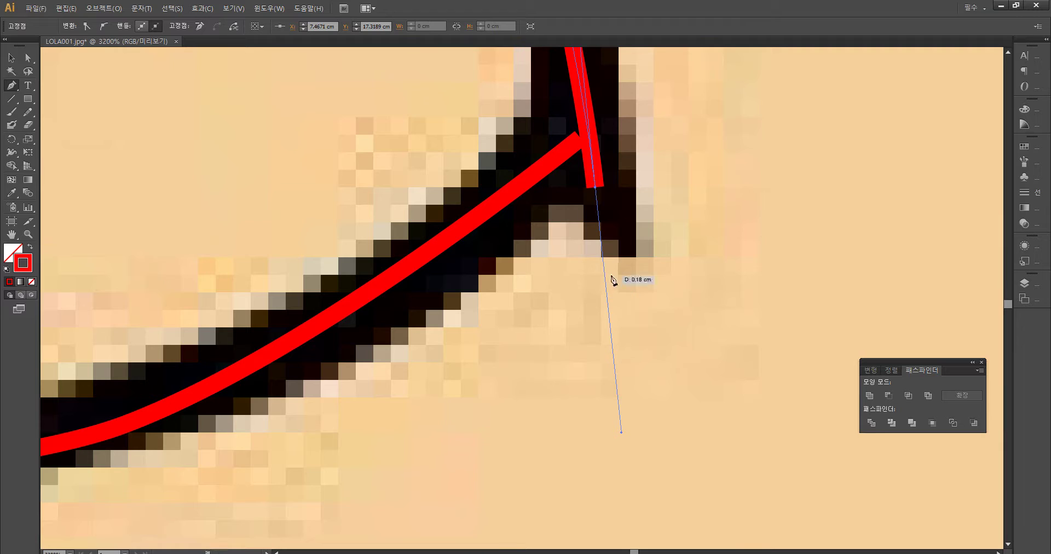
drag(540, 190, 500, 282)
ctrl+click(523, 341)
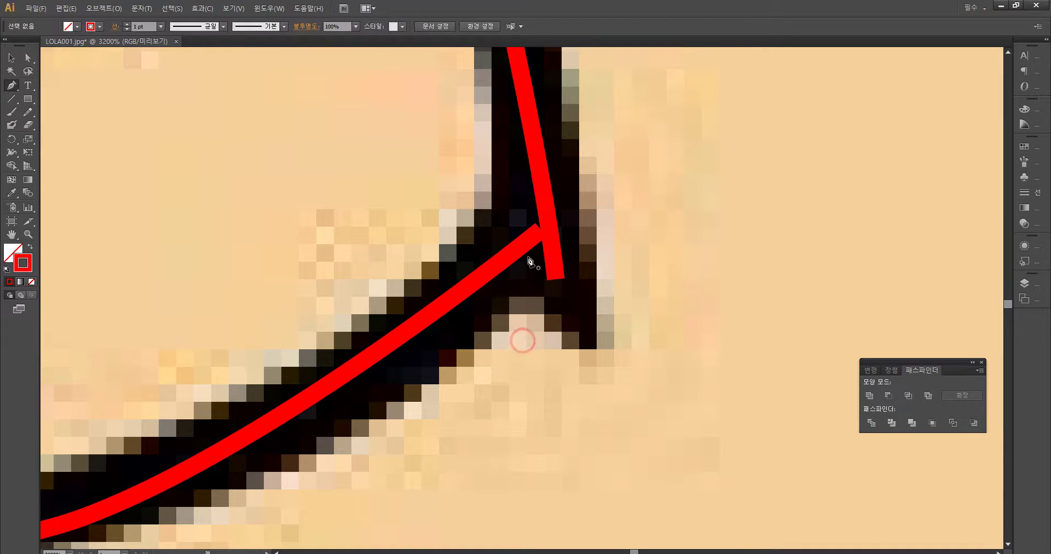
click(542, 231)
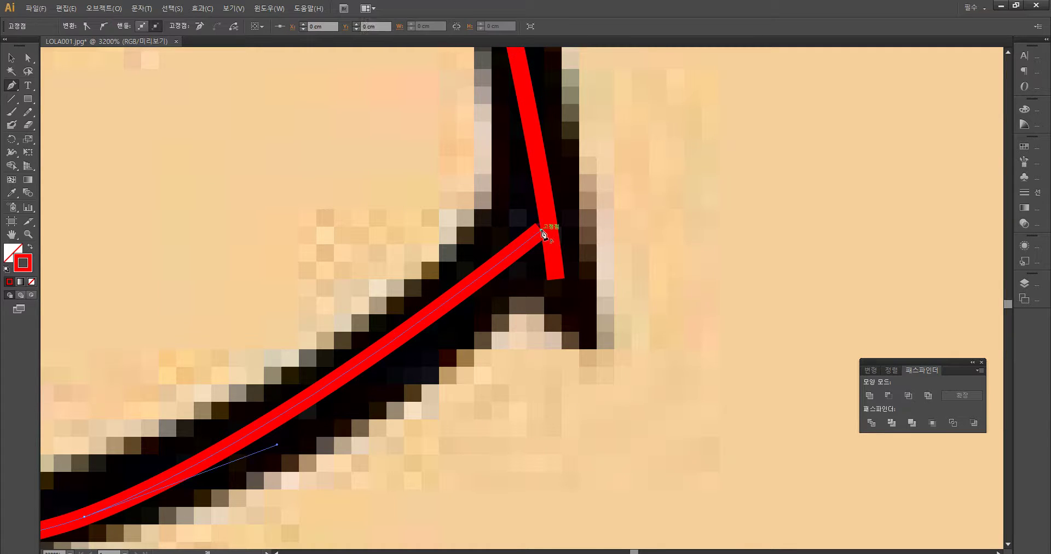
click(548, 222)
Step: Extend the end of the back foot's upper line to meet the back leg's front line
drag(403, 195, 440, 294)
drag(400, 282, 541, 523)
drag(456, 360, 590, 539)
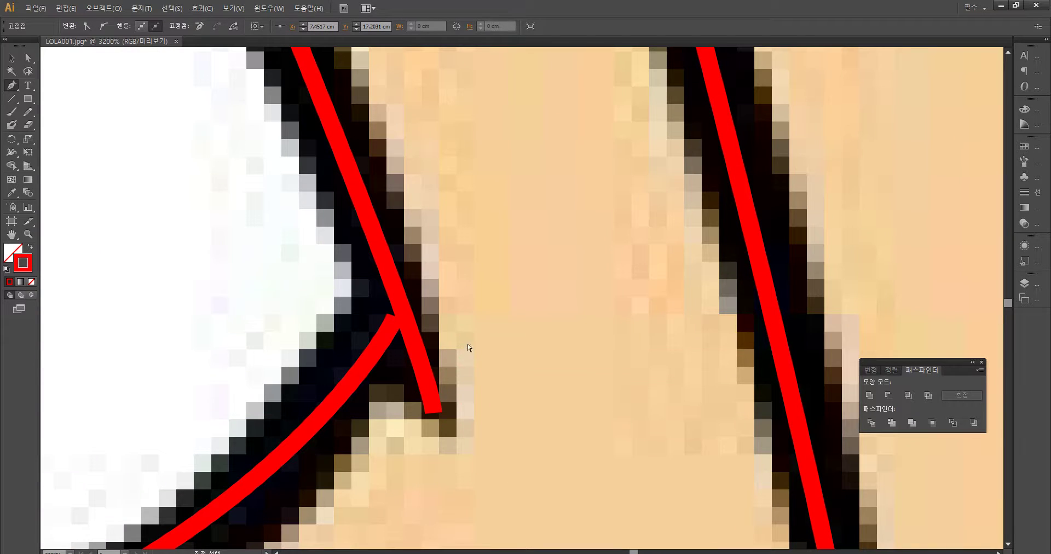
ctrl+click(469, 348)
click(395, 318)
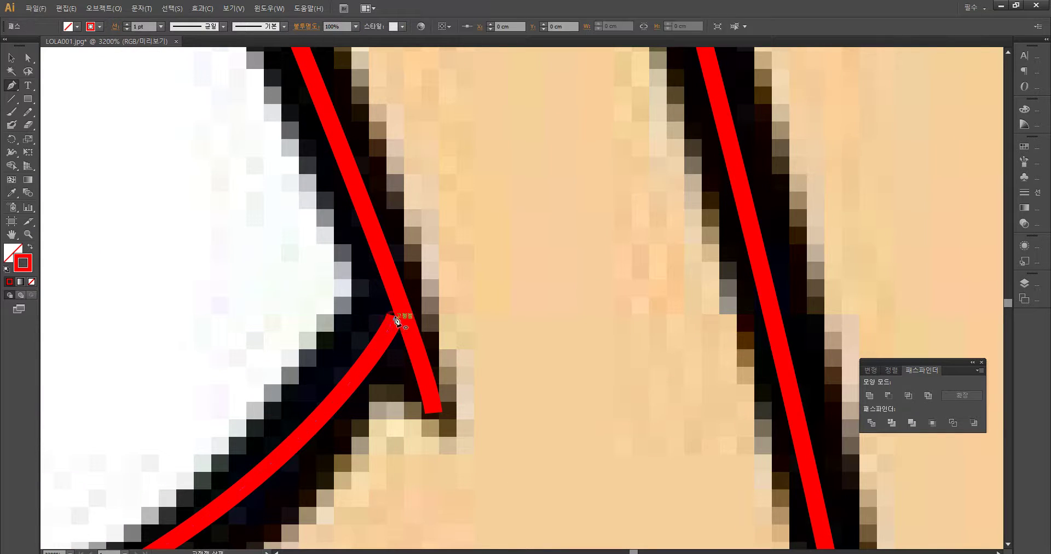
click(398, 322)
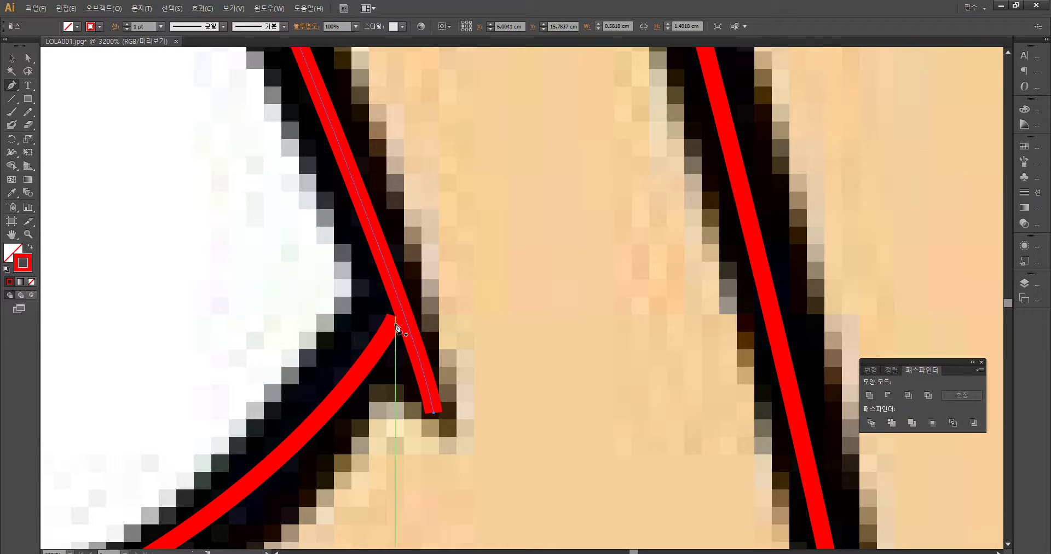
drag(398, 323, 464, 290)
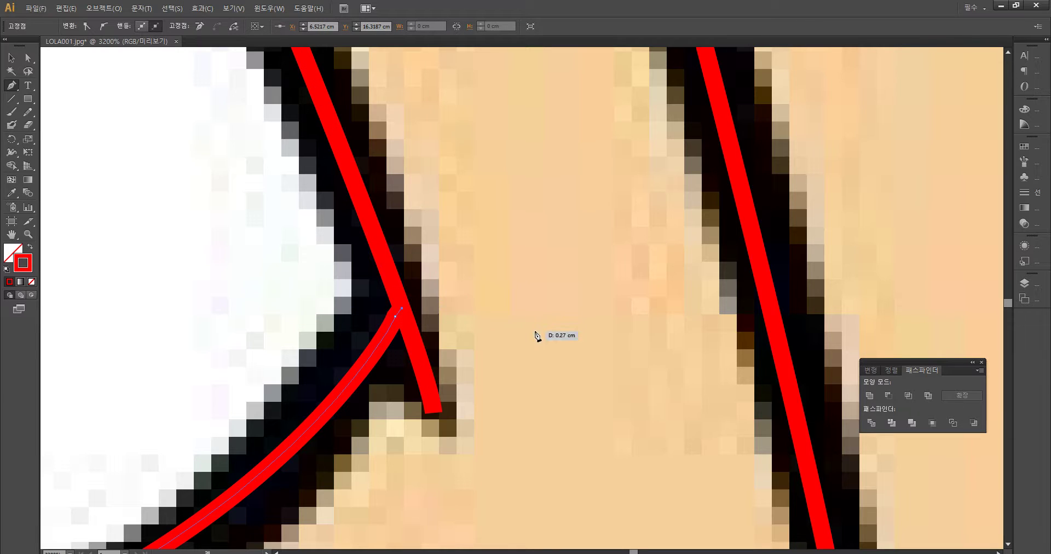
mouse_move(537, 335)
mouse_down()
mouse_move(403, 311)
mouse_move(406, 303)
mouse_move(550, 337)
mouse_up()
Step: Examine the traced feet and ankle lines against the whole figure
key(ctrl+minus)
key(ctrl+minus)
key(ctrl+minus)
key(ctrl+minus)
key(ctrl+minus)
key(ctrl+minus)
key(ctrl+minus)
key(ctrl+minus)
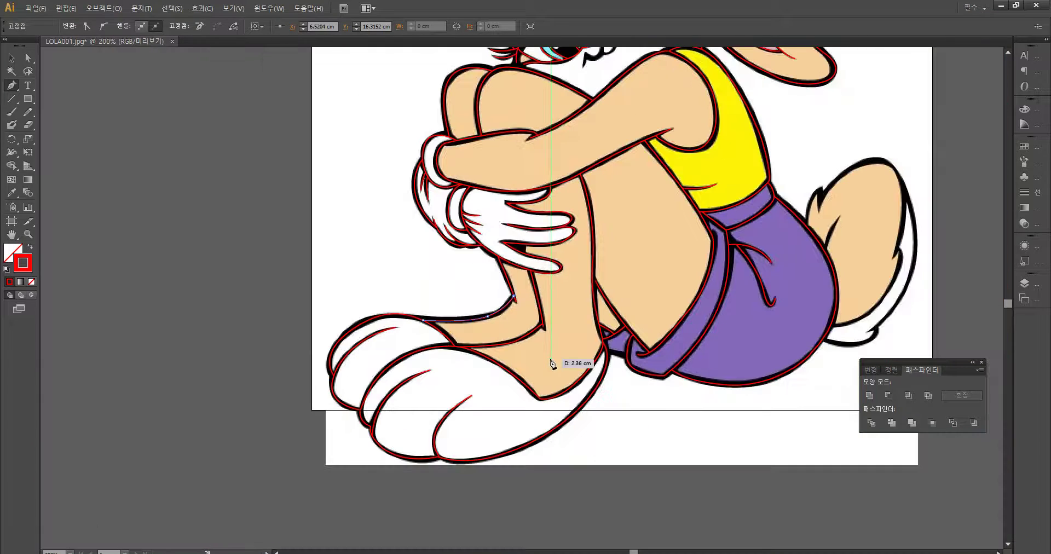
drag(552, 363, 438, 360)
key(ctrl+plus)
key(ctrl+plus)
key(ctrl+plus)
drag(373, 268, 707, 144)
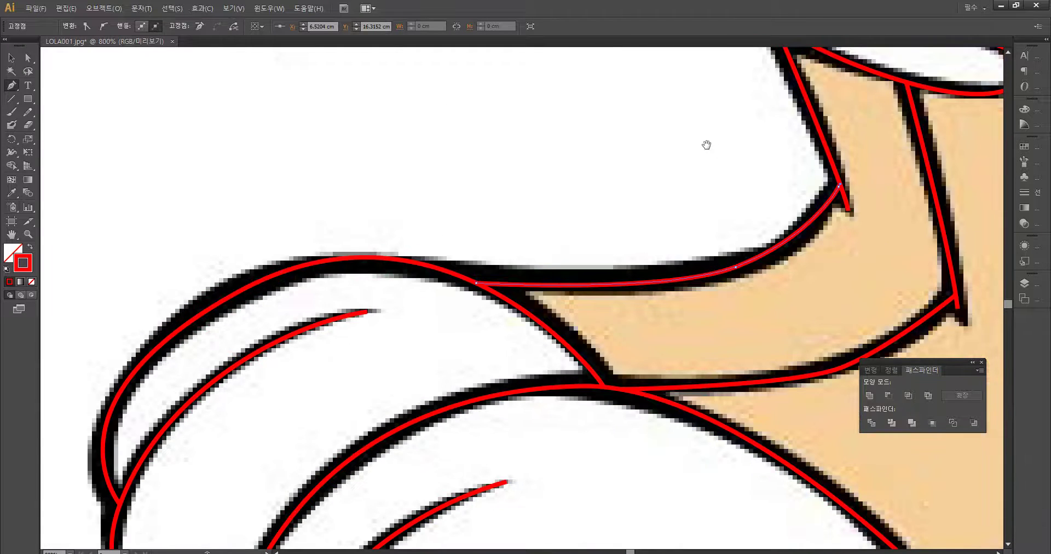
drag(532, 195, 624, 136)
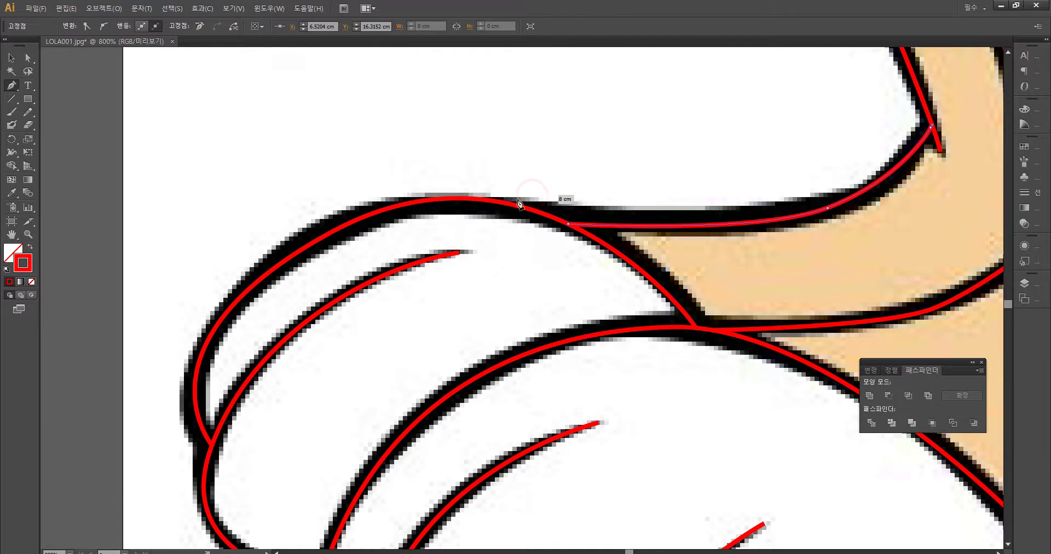
click(431, 200)
key(ctrl+z)
ctrl+click(461, 165)
click(449, 199)
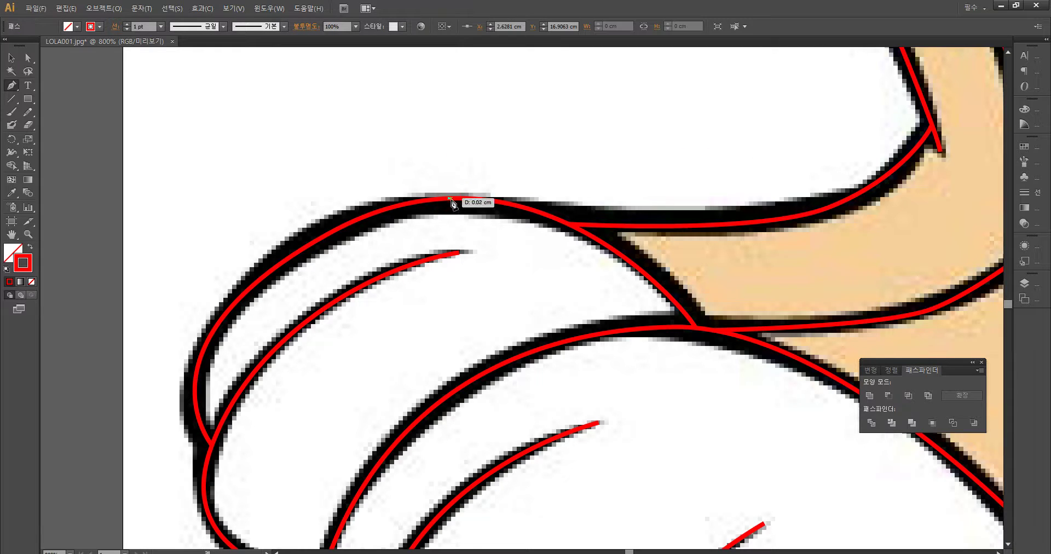
key(ctrl)
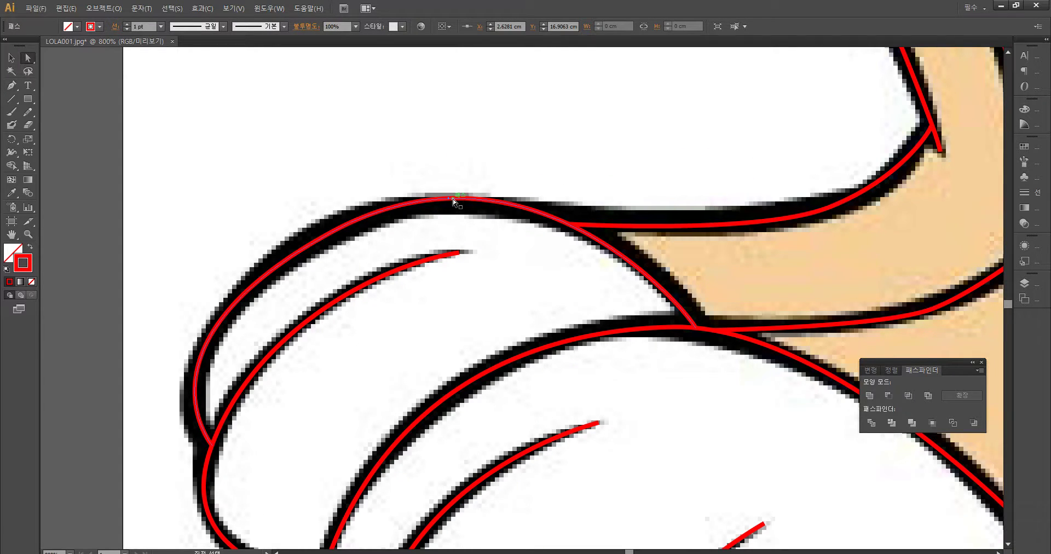
drag(451, 199, 449, 207)
key(ctrl+z)
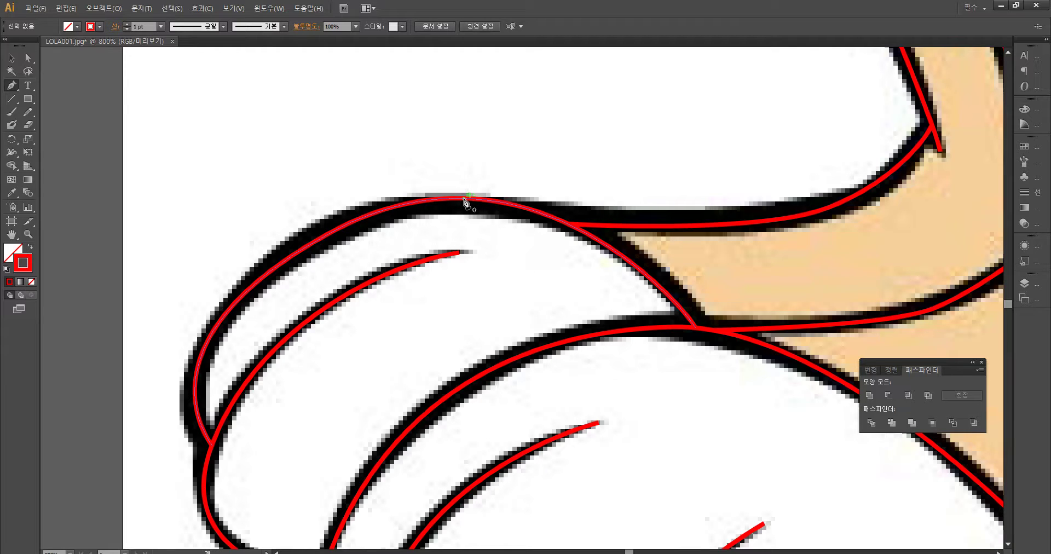
Step: Add an anchor point at the crest of the back foot's outer toe outline
click(464, 199)
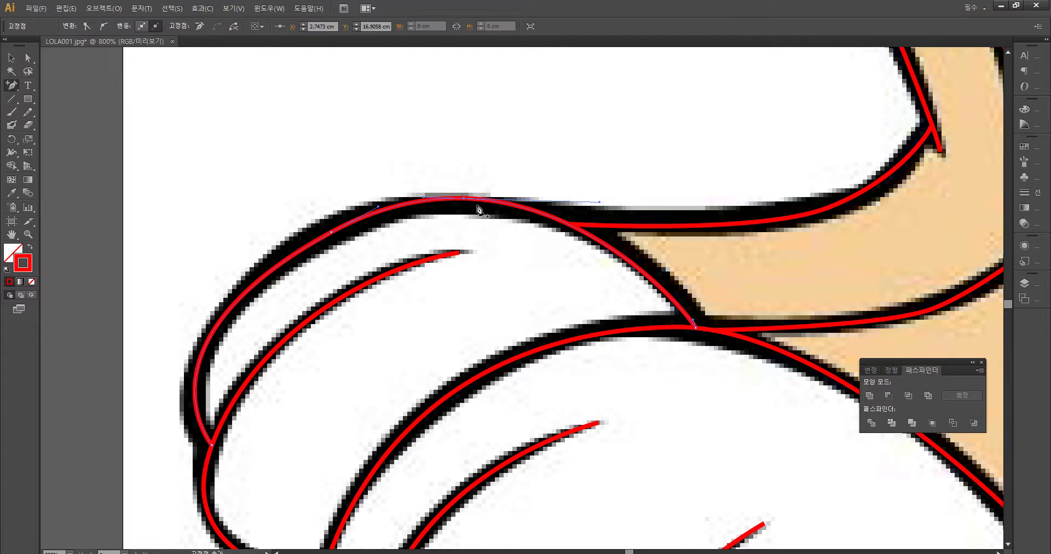
click(600, 203)
click(617, 303)
key(v)
click(625, 179)
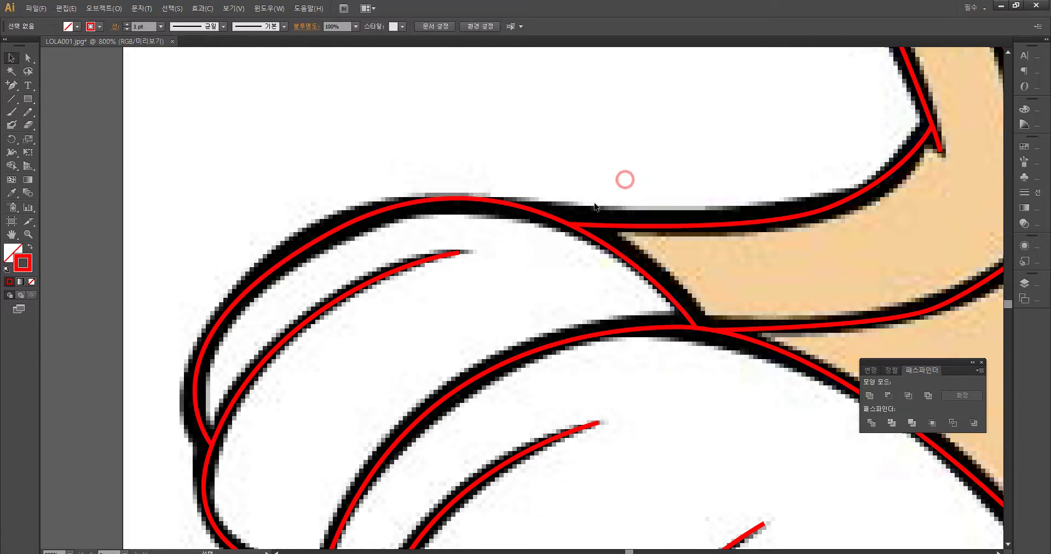
click(474, 202)
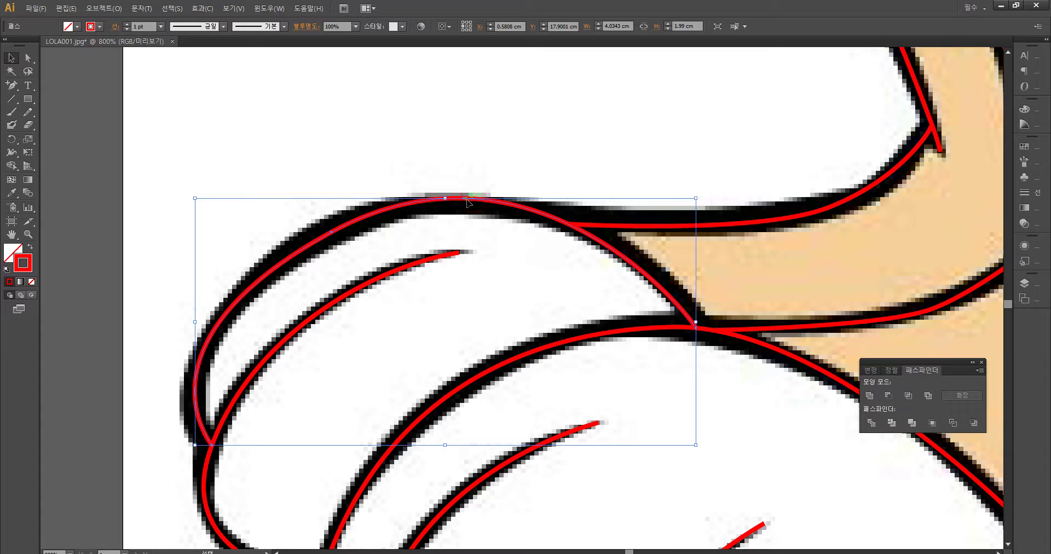
click(480, 174)
key(a)
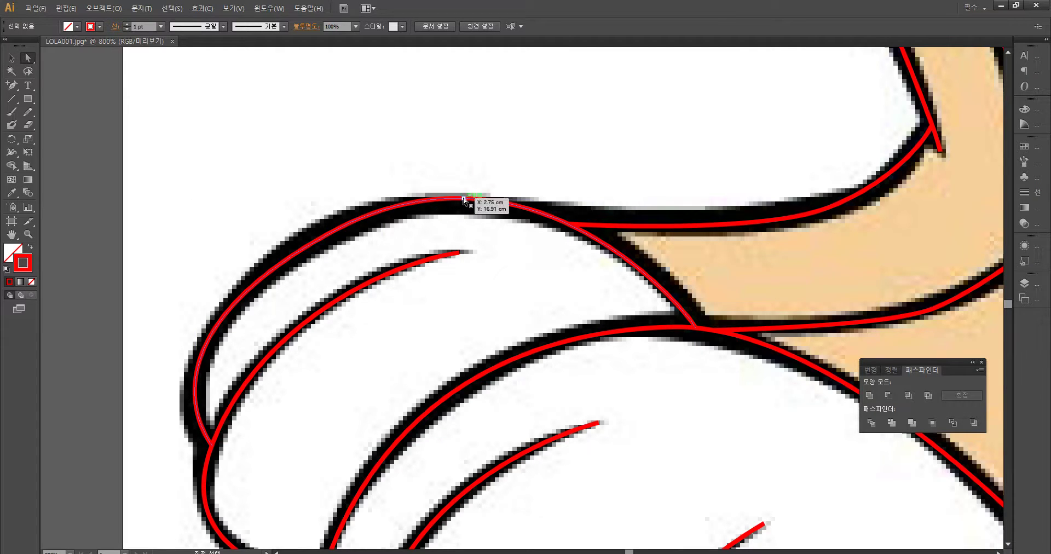
Step: Lower the crest anchor of the back foot's toe outline into the black line and bow the descending segment slightly outward
click(471, 199)
mouse_move(601, 204)
mouse_down()
mouse_move(493, 196)
mouse_move(600, 202)
mouse_up()
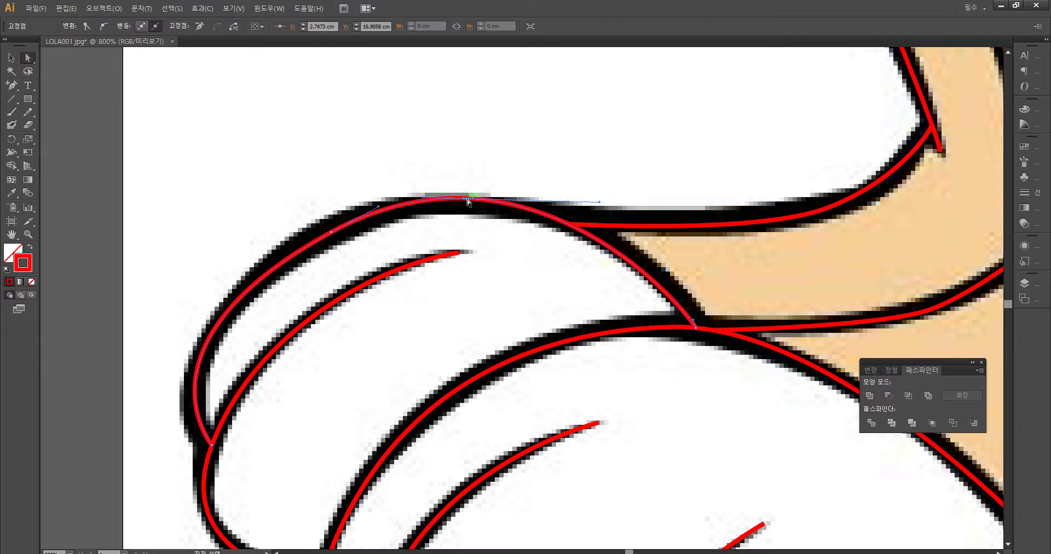
drag(428, 200, 387, 202)
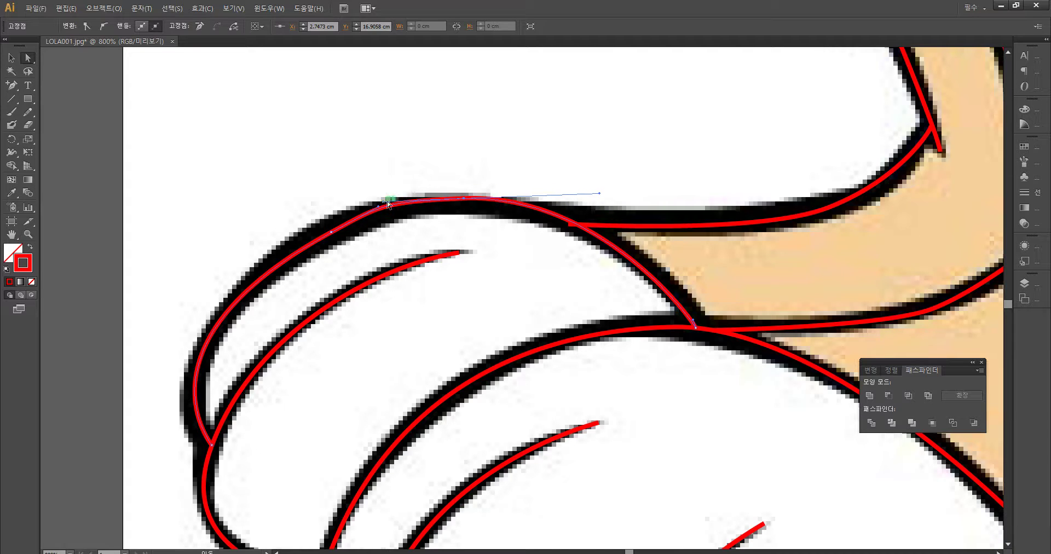
click(596, 160)
click(465, 199)
click(466, 199)
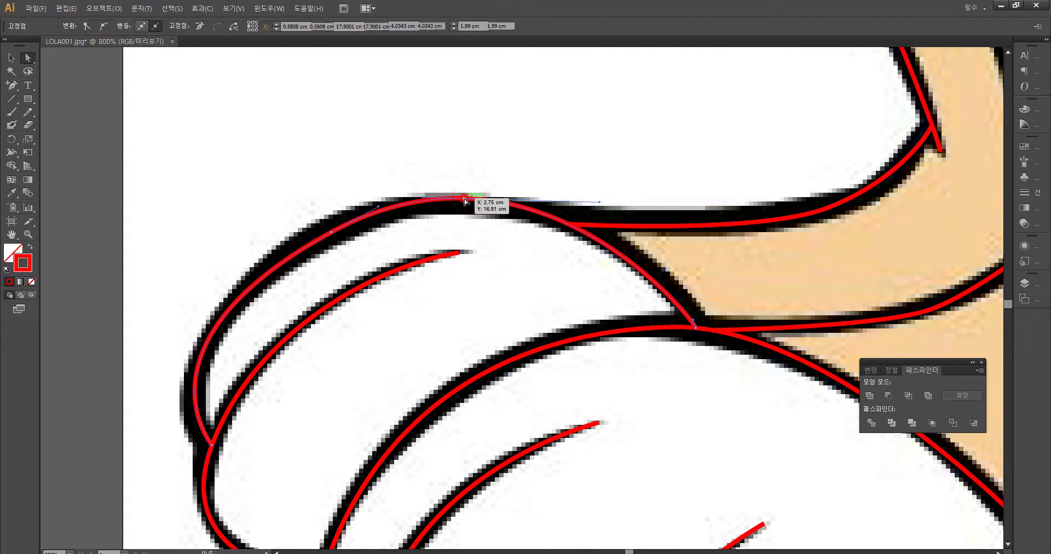
click(544, 155)
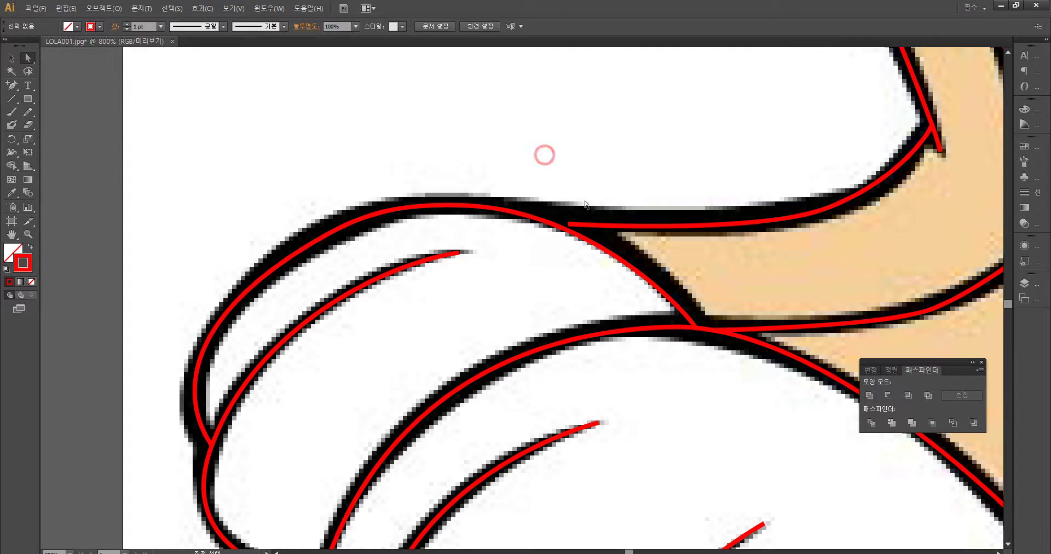
click(637, 272)
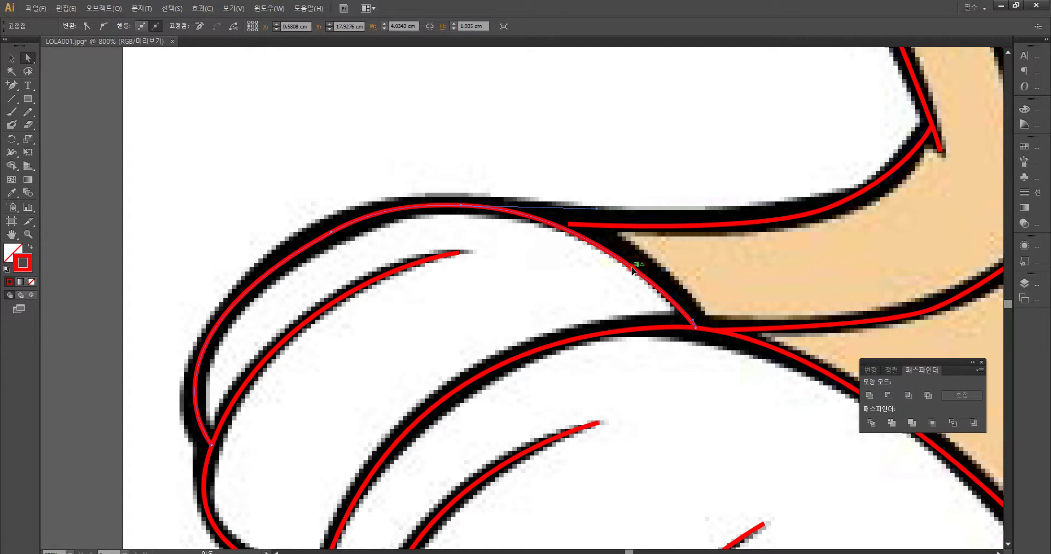
click(681, 168)
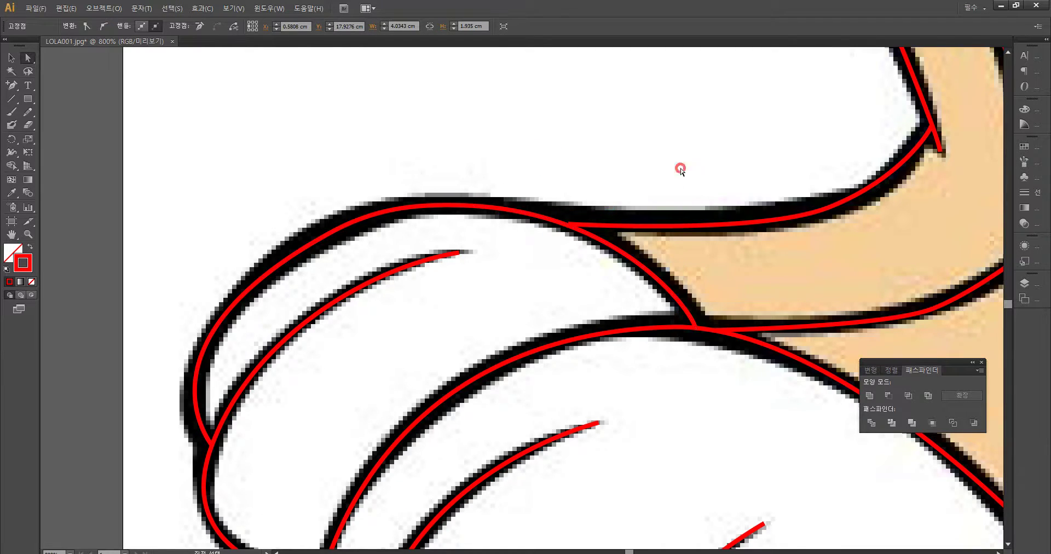
Step: Extend the toe-side end of the back foot's upper line slightly past its junction with the toe outline
click(592, 227)
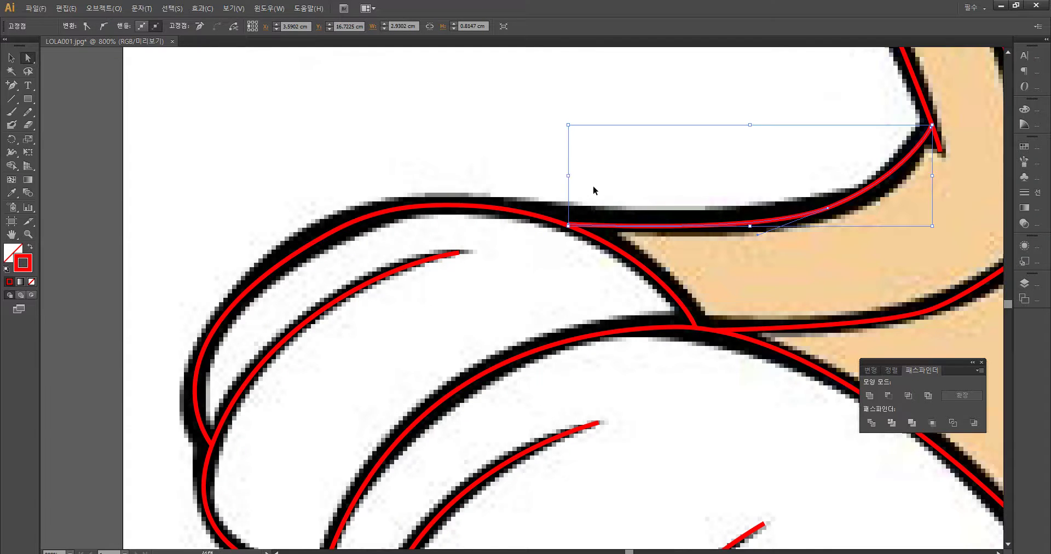
key(ctrl+plus)
key(ctrl+plus)
key(ctrl+plus)
drag(593, 186, 515, 317)
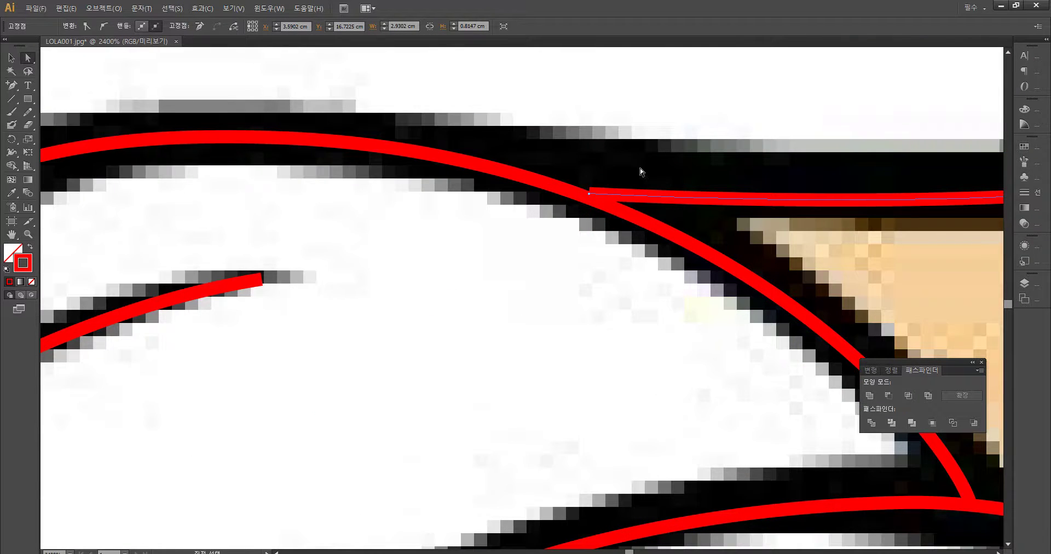
key(p)
click(590, 192)
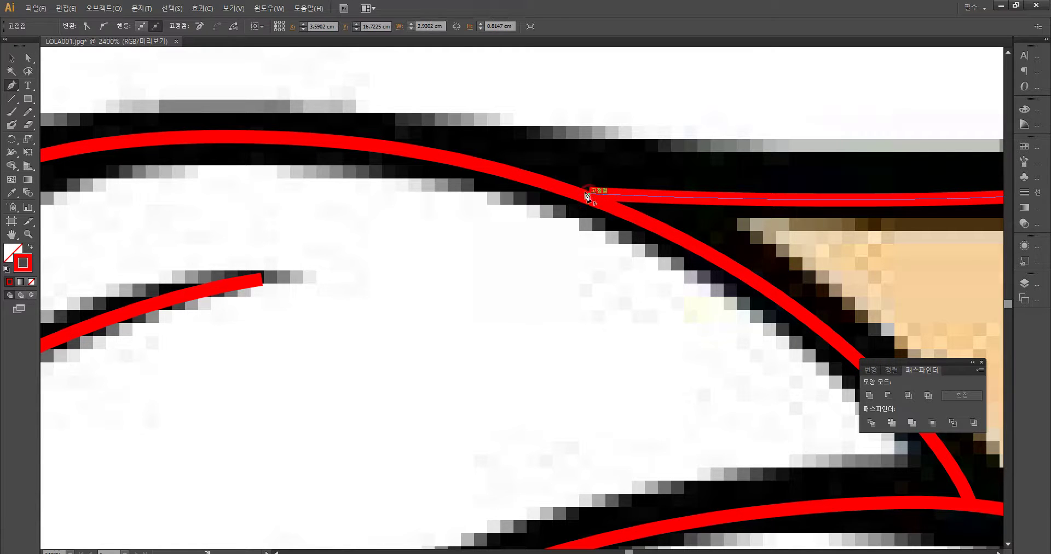
drag(572, 194, 659, 196)
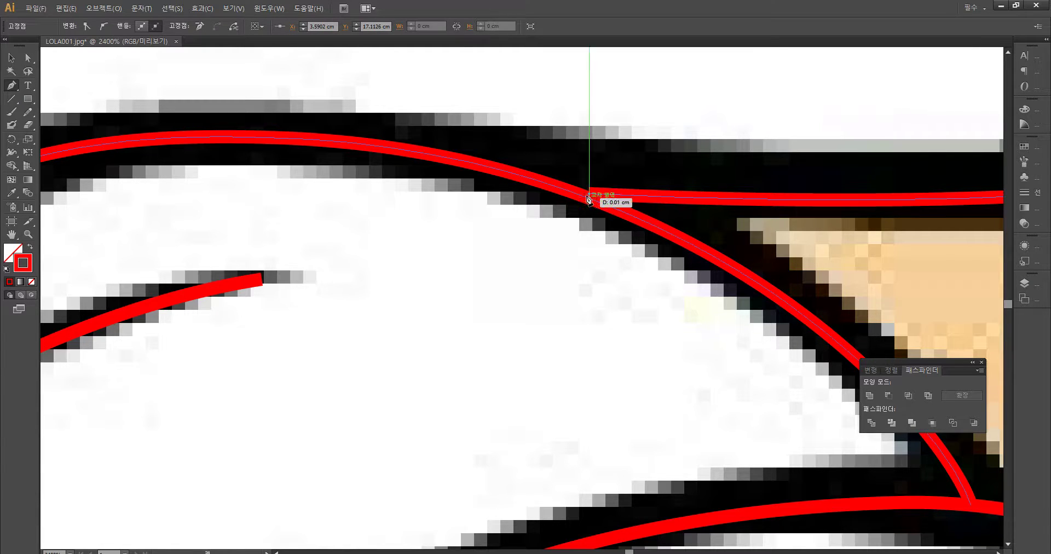
Step: Examine the traced lines across the whole figure for outlines that are still untraced
key(ctrl+minus)
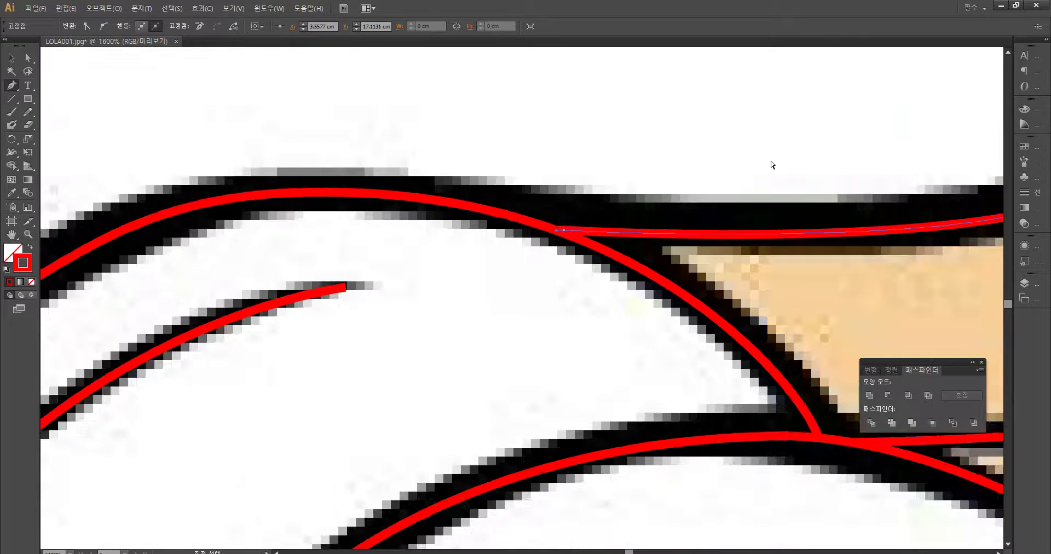
key(ctrl+minus)
key(ctrl+minus)
key(ctrl+minus)
key(ctrl+minus)
key(ctrl+minus)
key(ctrl+minus)
key(ctrl+minus)
drag(483, 226, 319, 346)
drag(852, 175, 679, 288)
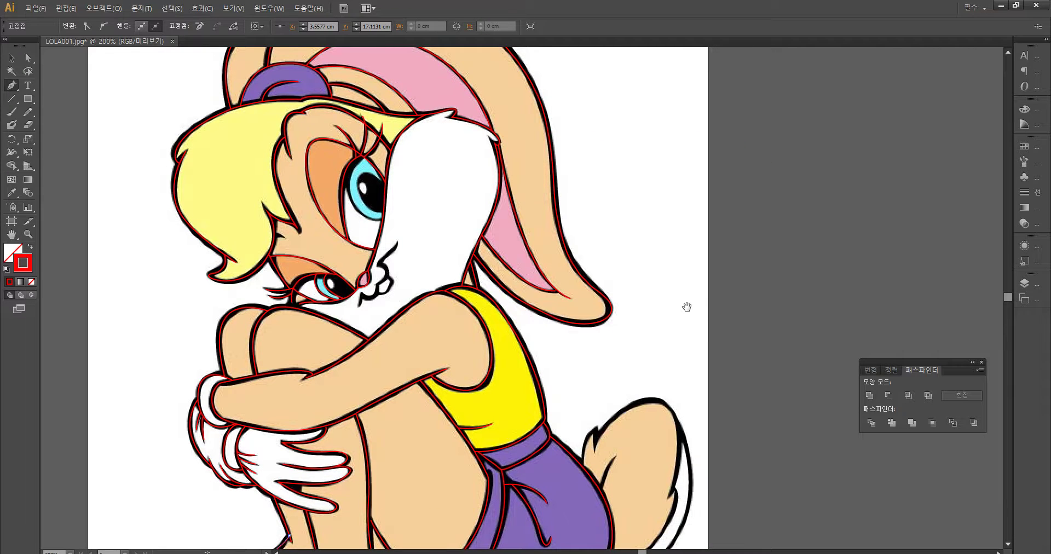
Step: Trace the outer edge of the tail's upper tuft from the shorts' outline up to its tip with one curve
drag(657, 347, 529, 171)
key(ctrl+plus)
key(ctrl+plus)
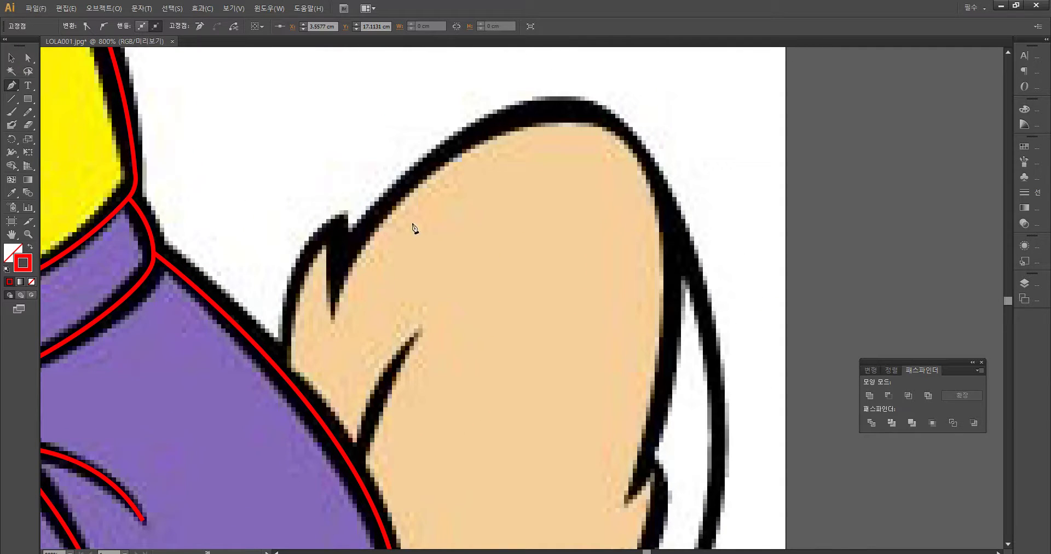
ctrl+click(283, 242)
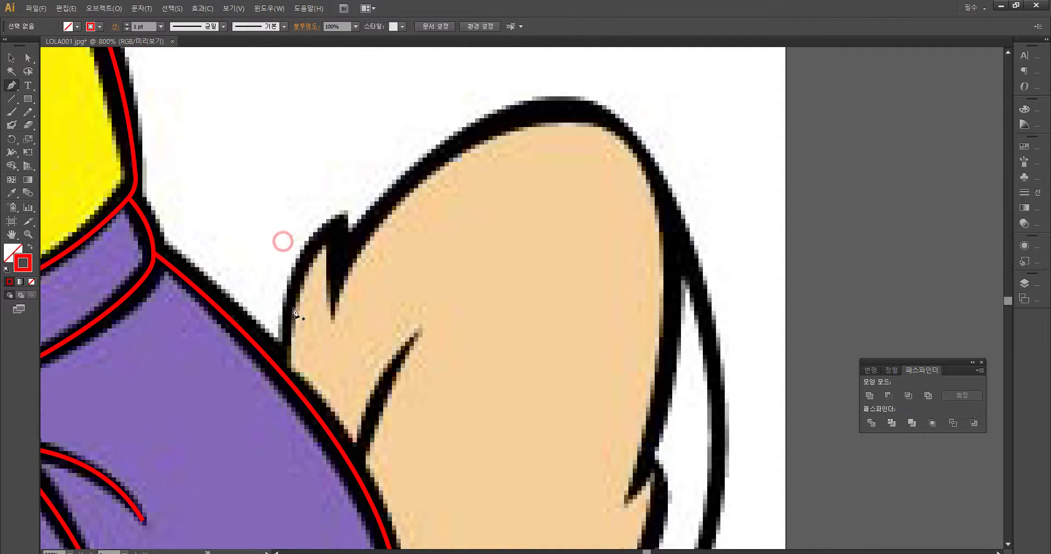
click(282, 372)
drag(335, 228, 384, 207)
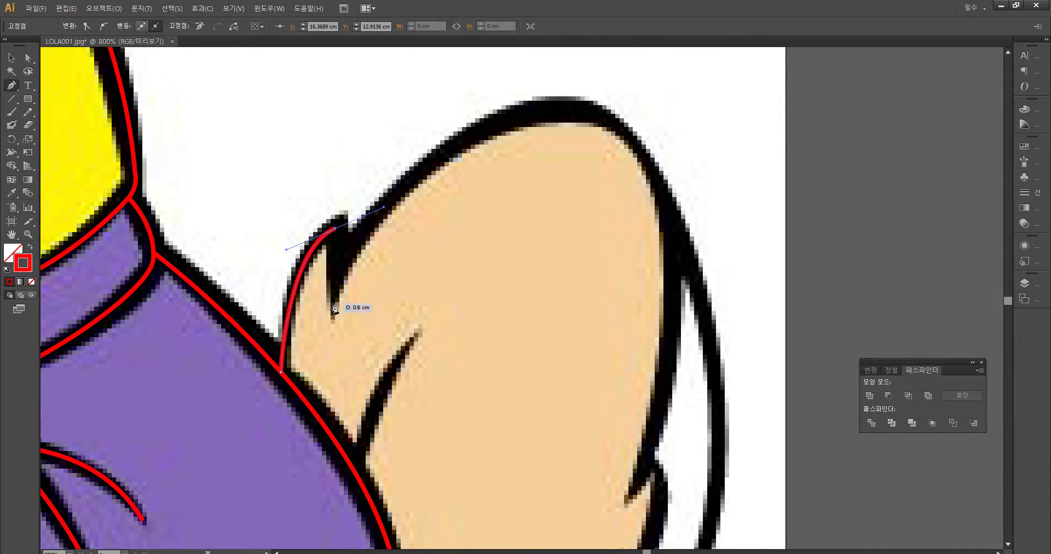
key(ctrl+z)
drag(341, 225, 400, 208)
key(ctrl+z)
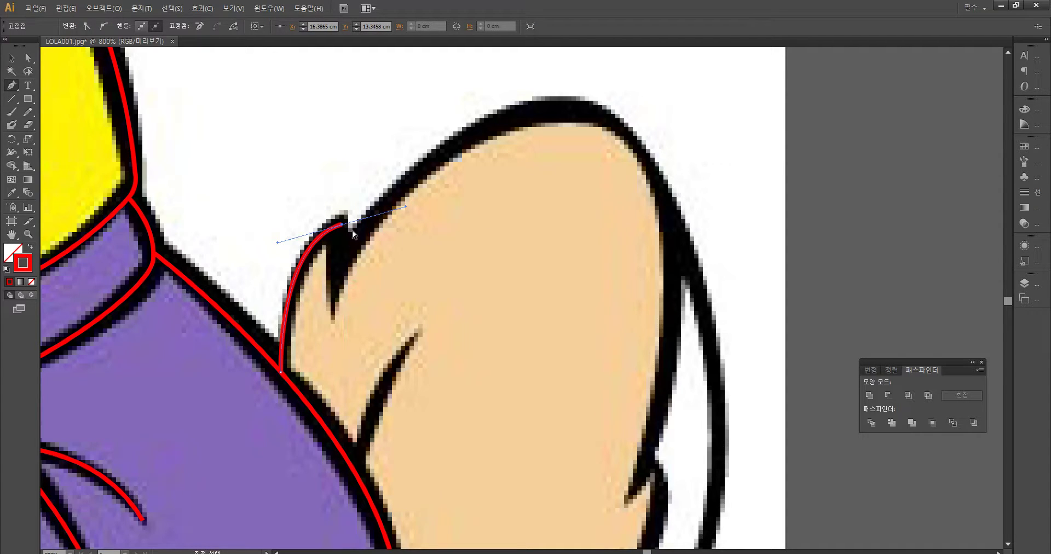
Step: Turn the tail path sharply at the tuft's tip and continue it with a short curve down into the notch
drag(341, 225, 339, 313)
click(342, 226)
key(ctrl+z)
click(342, 224)
drag(336, 294, 337, 316)
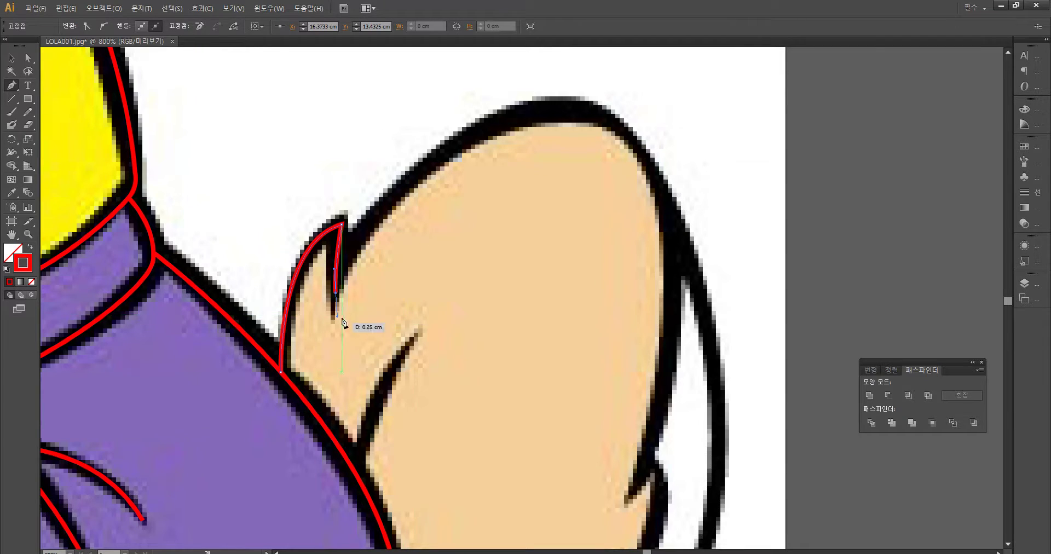
Step: Continue the tail path from the notch in one long curve up to the tail's crest
drag(586, 109, 729, 156)
key(ctrl+z)
mouse_move(576, 114)
mouse_down()
mouse_move(684, 108)
mouse_move(770, 122)
mouse_move(762, 117)
mouse_up()
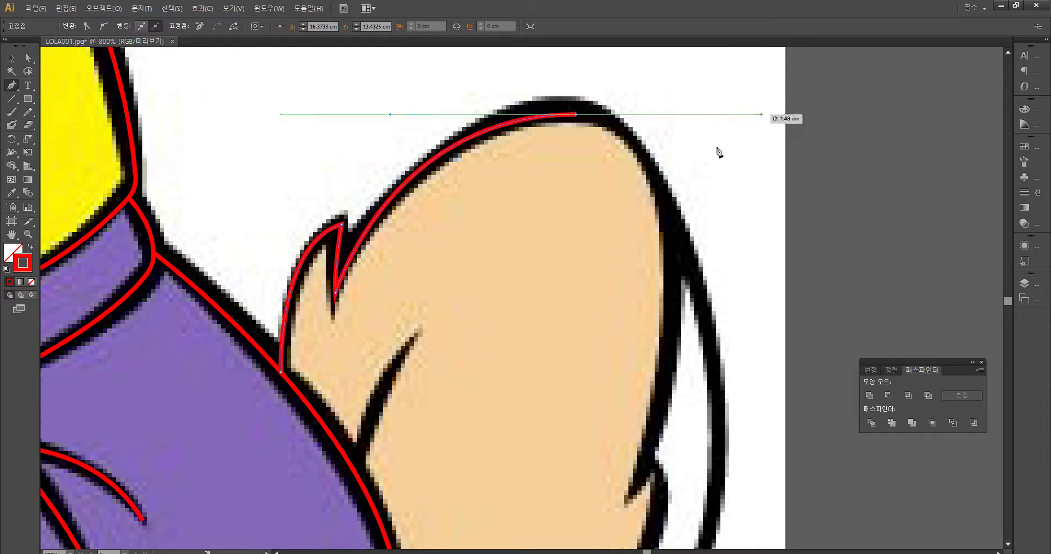
mouse_move(680, 267)
mouse_down()
mouse_move(712, 337)
mouse_move(723, 422)
mouse_up()
key(ctrl+z)
click(576, 114)
key(ctrl+z)
drag(629, 498, 516, 475)
key(ctrl+z)
scroll(679, 246, up, 4)
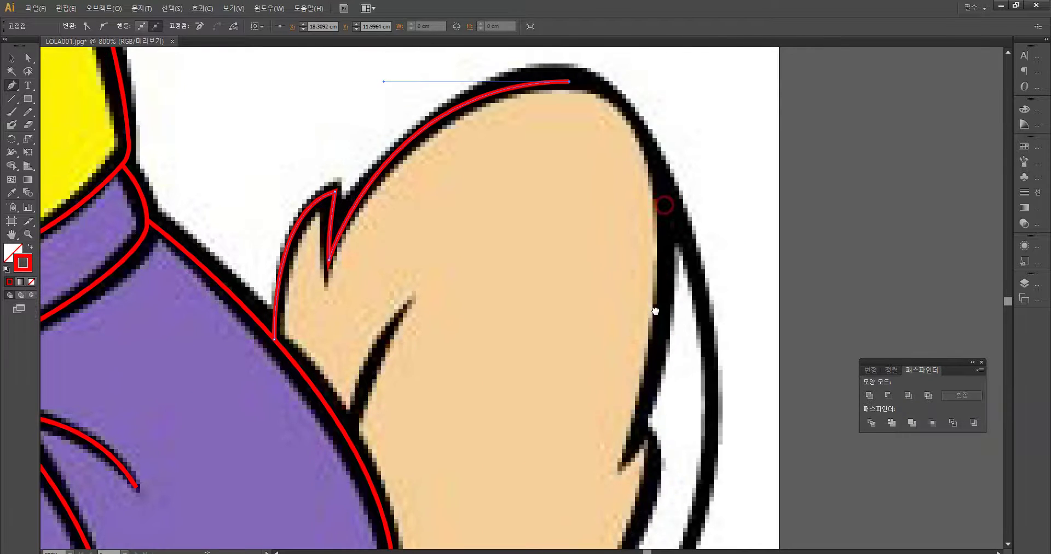
drag(661, 321, 496, 345)
key(ctrl+z)
drag(664, 234, 654, 382)
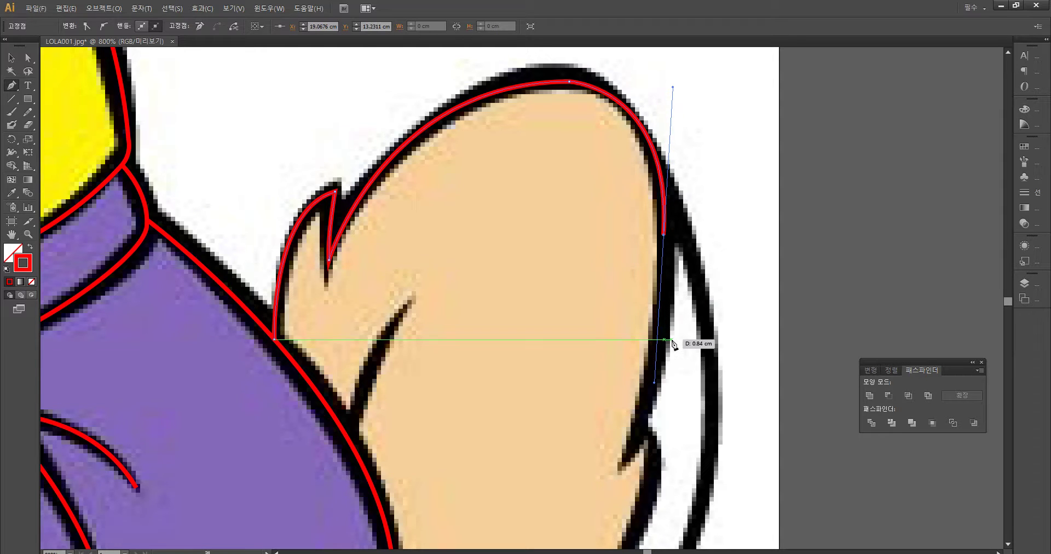
key(ctrl+z)
Step: Continue the tail path with two curves from the crest down the brown fur's outer edge to the lower notch, and end it there
drag(669, 219, 672, 348)
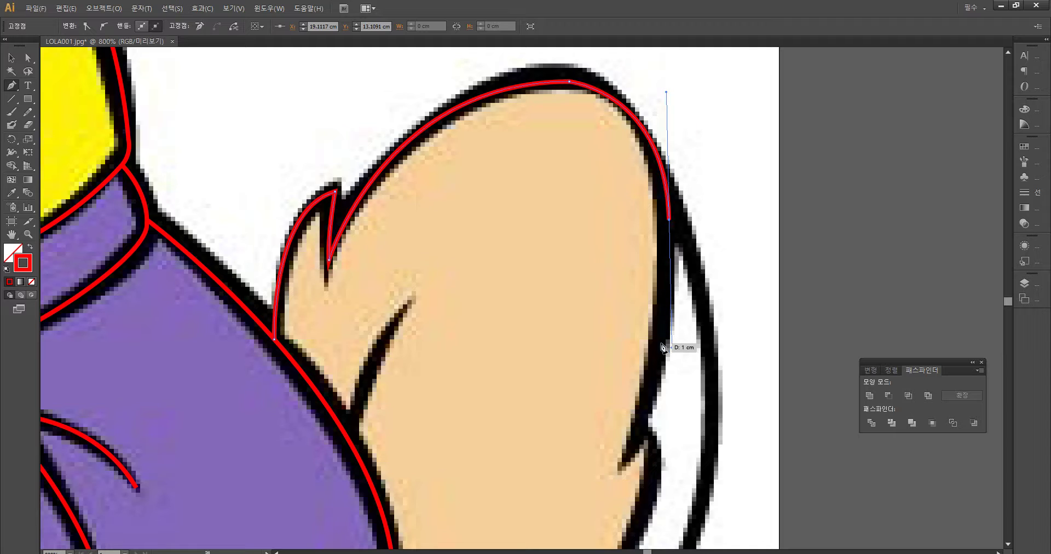
click(625, 463)
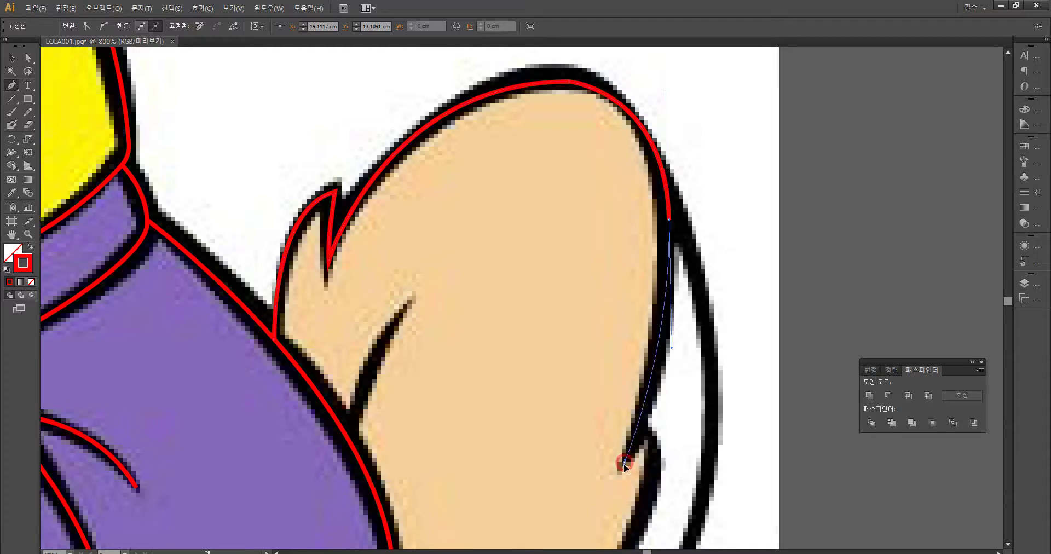
drag(704, 412, 638, 301)
ctrl+click(374, 279)
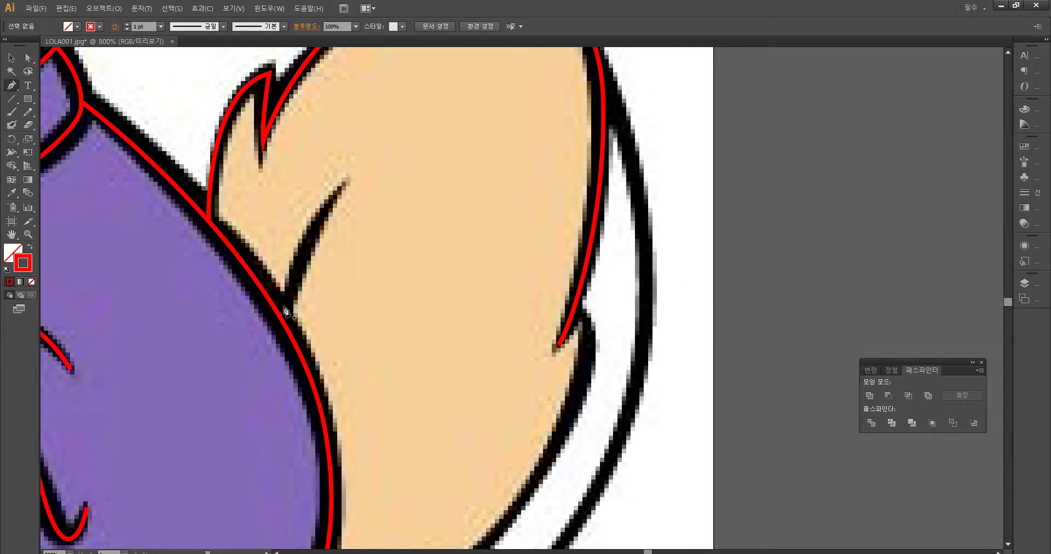
Step: Trace the short fur line inside the tail with one curve from the shorts' outline to the line's tip
click(281, 319)
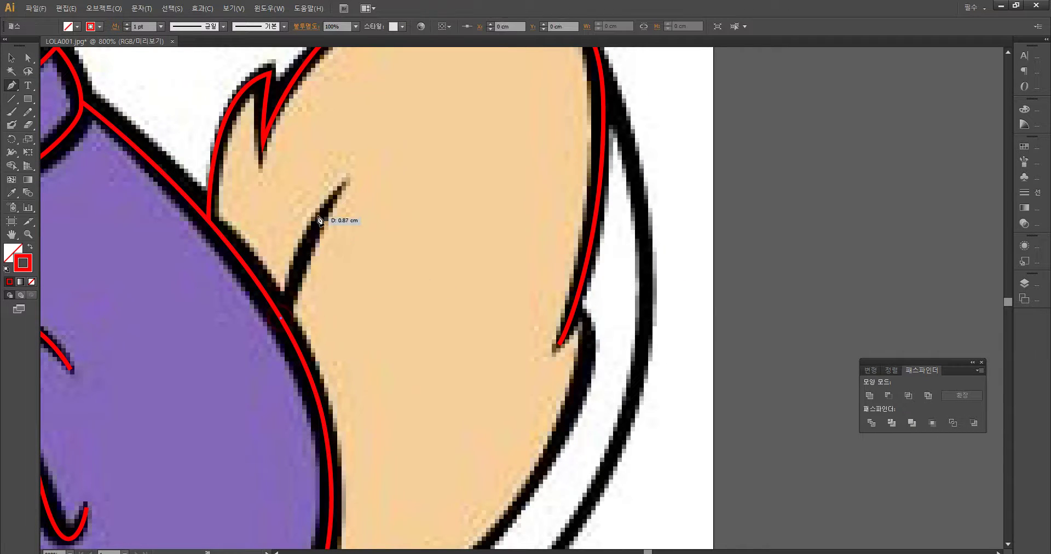
drag(387, 158, 387, 154)
ctrl+click(386, 141)
Step: Start a path at the shorts' outline and trace the lower edge of the tail's brown fur with one curve about halfway up
drag(476, 340, 315, 137)
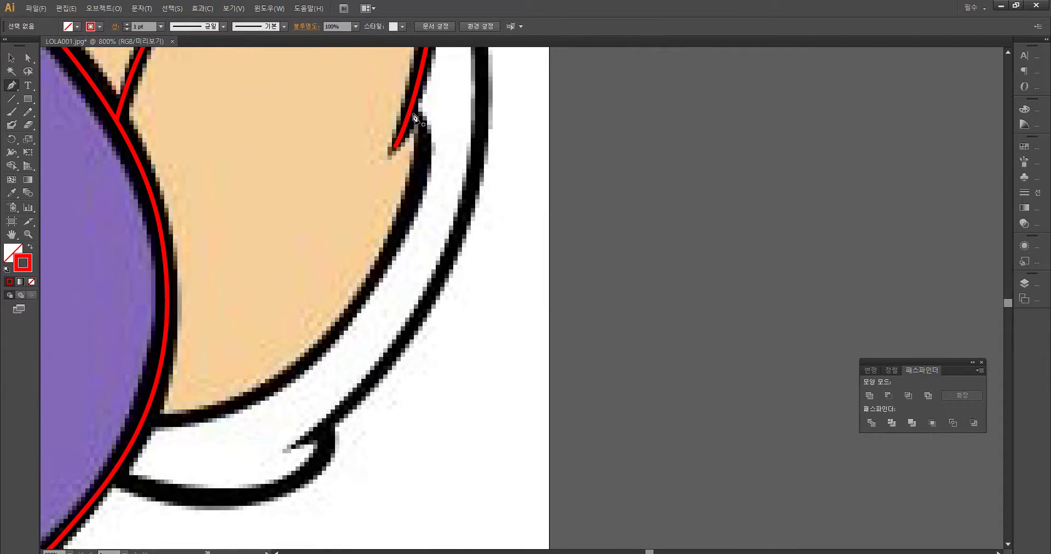
click(146, 413)
drag(403, 230, 529, 133)
key(ctrl+z)
drag(323, 463, 427, 42)
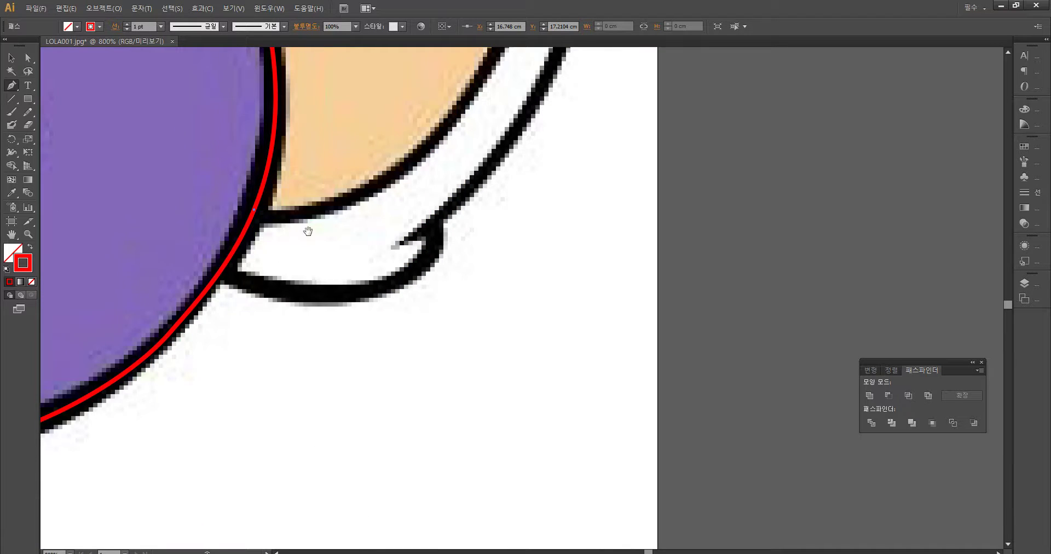
drag(307, 230, 272, 330)
drag(476, 186, 453, 259)
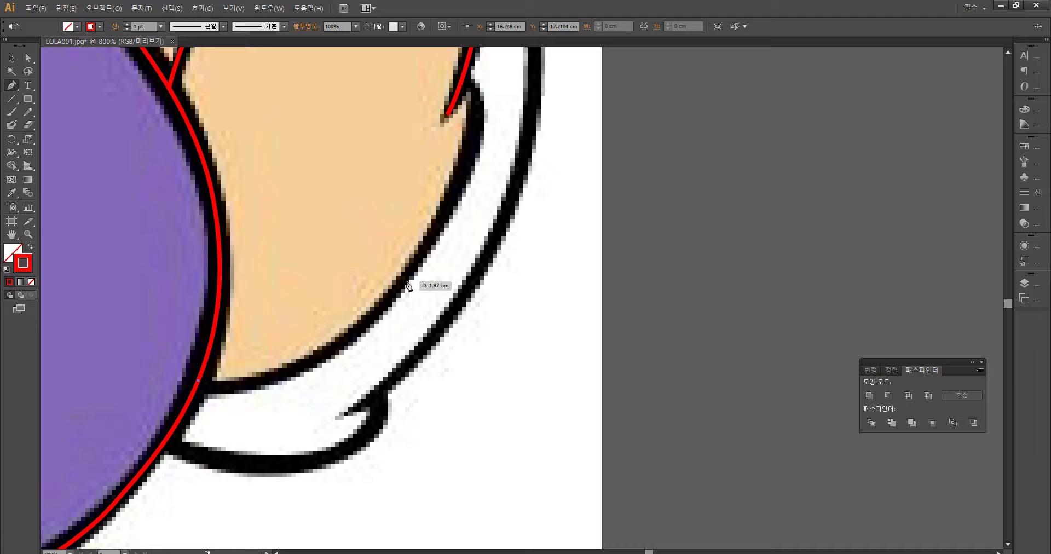
drag(403, 282, 503, 152)
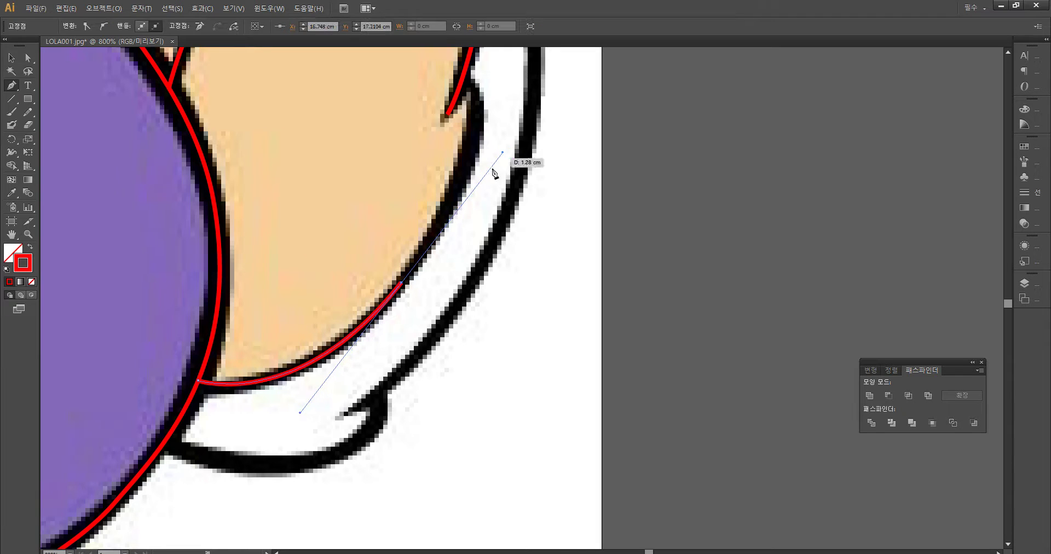
Step: Continue the brown fur's lower edge with one curve up around the bump to the notch, and end the path there
drag(463, 84, 450, 77)
key(ctrl+z)
drag(515, 135, 513, 153)
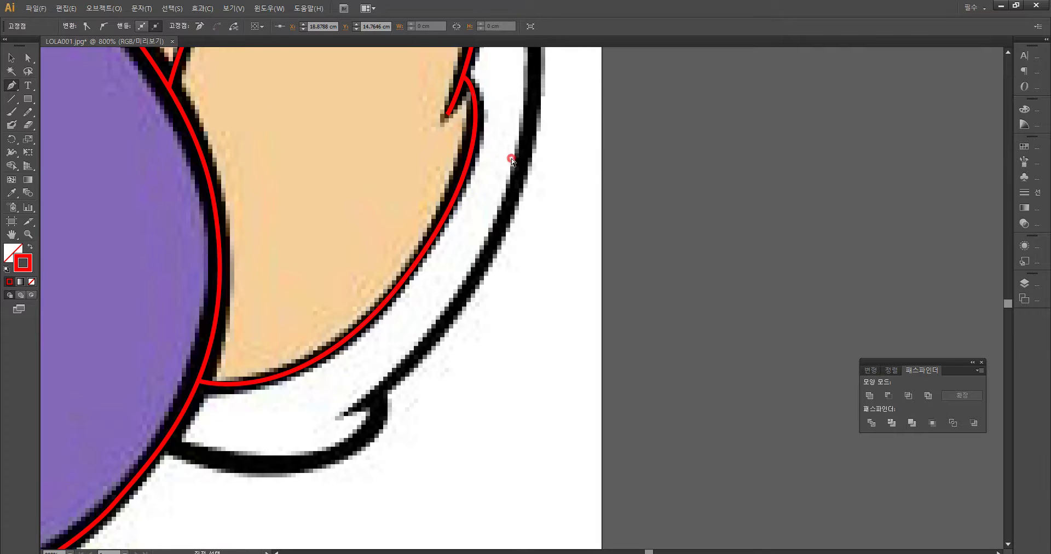
ctrl+click(511, 158)
Step: Trace the underside of the white tail fur with one curve from the shorts' outline to the lower fur notch, and end it there
click(165, 440)
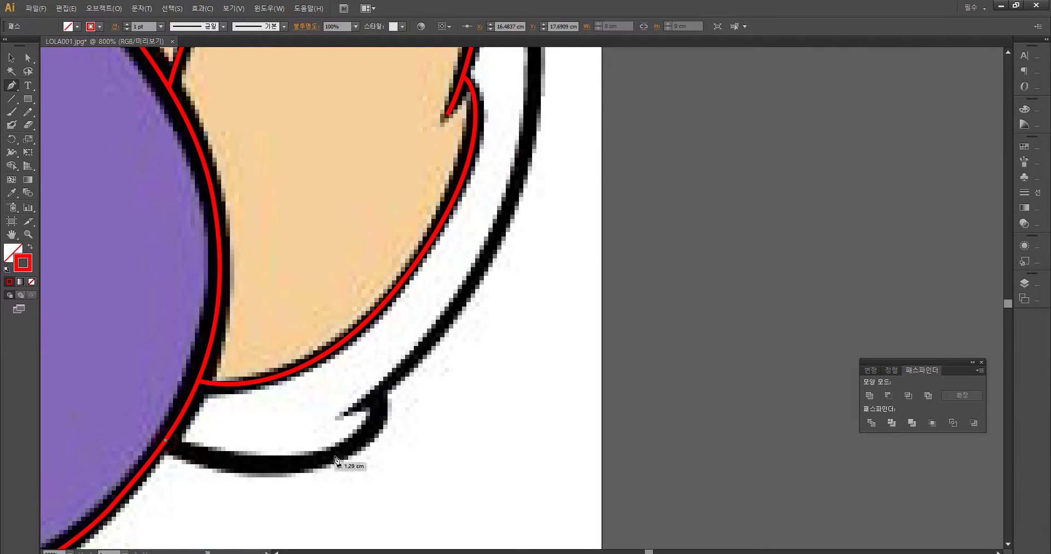
mouse_move(379, 396)
mouse_down()
mouse_move(408, 312)
mouse_move(385, 282)
mouse_move(404, 267)
mouse_up()
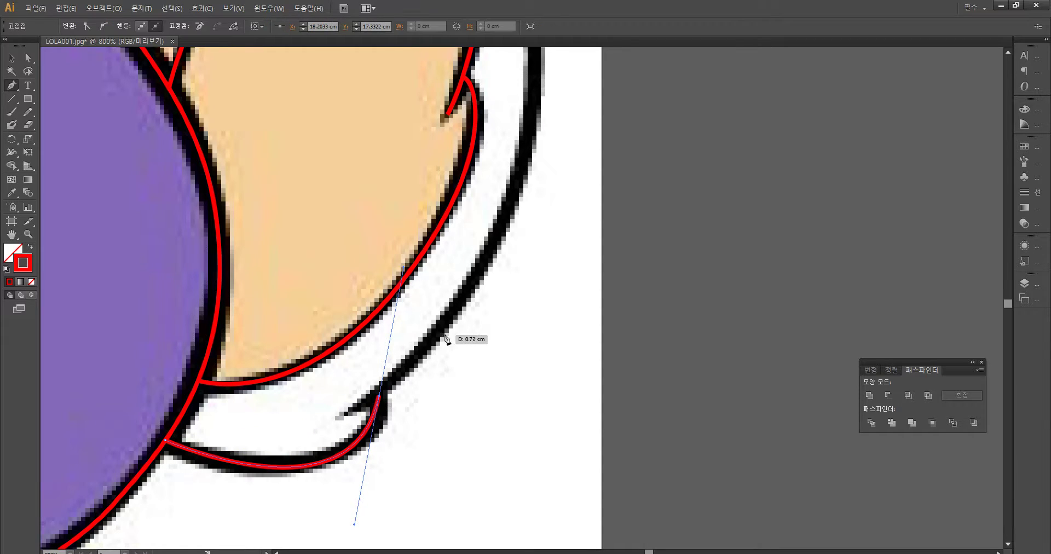
key(ctrl+z)
drag(379, 395, 392, 278)
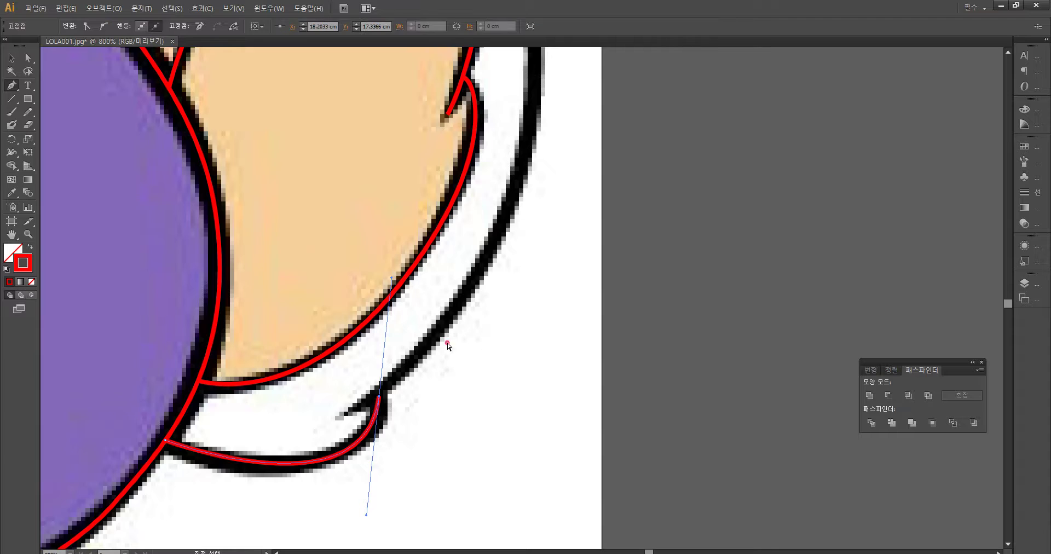
ctrl+click(448, 343)
Step: Start a path on the tail's traced brown edge below the crest and trace the white fur's outer edge with one curve downward
drag(519, 284, 442, 375)
drag(450, 207, 434, 344)
drag(449, 264, 443, 345)
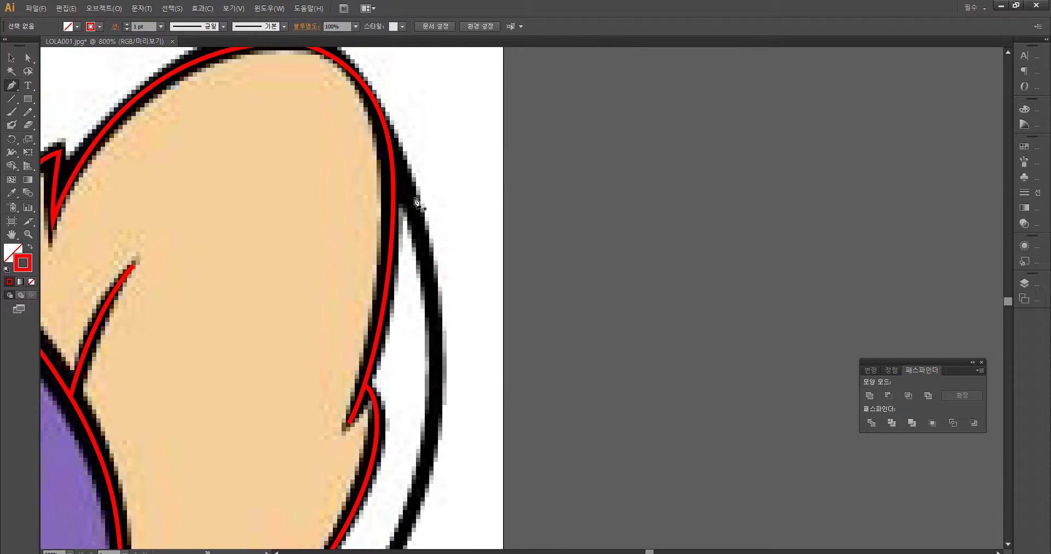
click(390, 151)
drag(438, 423, 415, 441)
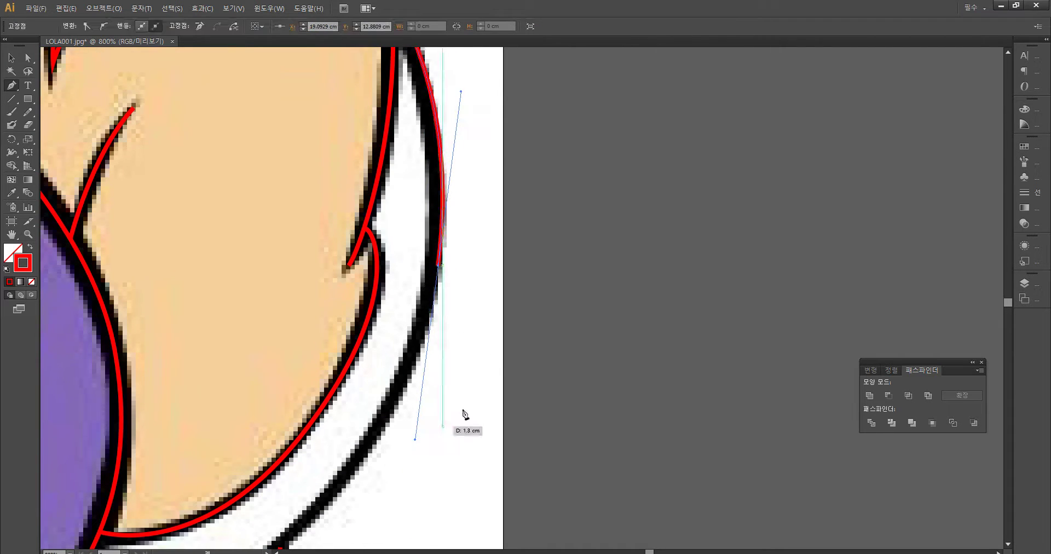
key(ctrl+z)
scroll(433, 358, up, 5)
scroll(432, 359, left, 2)
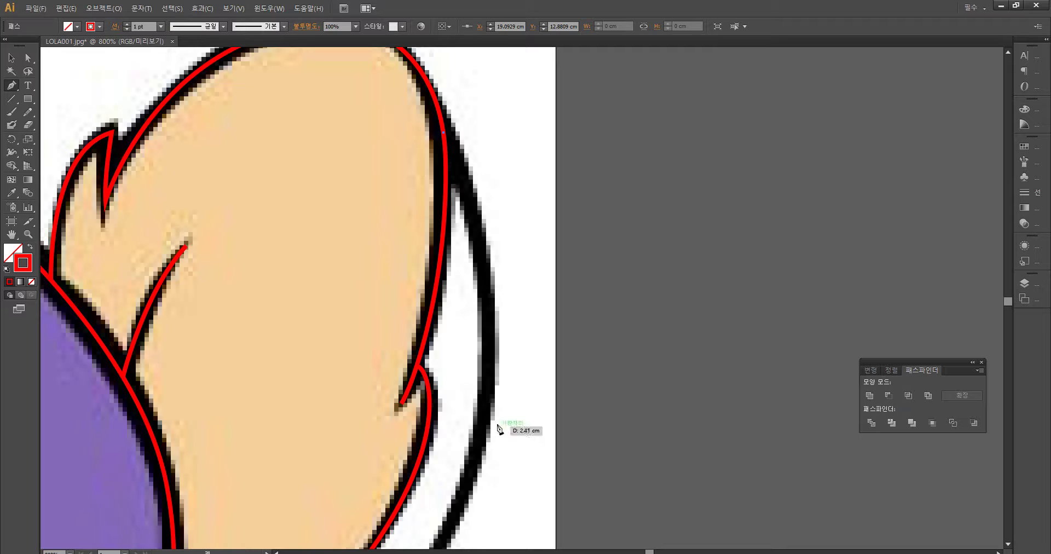
drag(489, 378, 481, 498)
Step: Continue the white fur's outer edge with one long curve into the lower notch, and end the path there
scroll(481, 498, down, 7)
scroll(481, 498, left, 2)
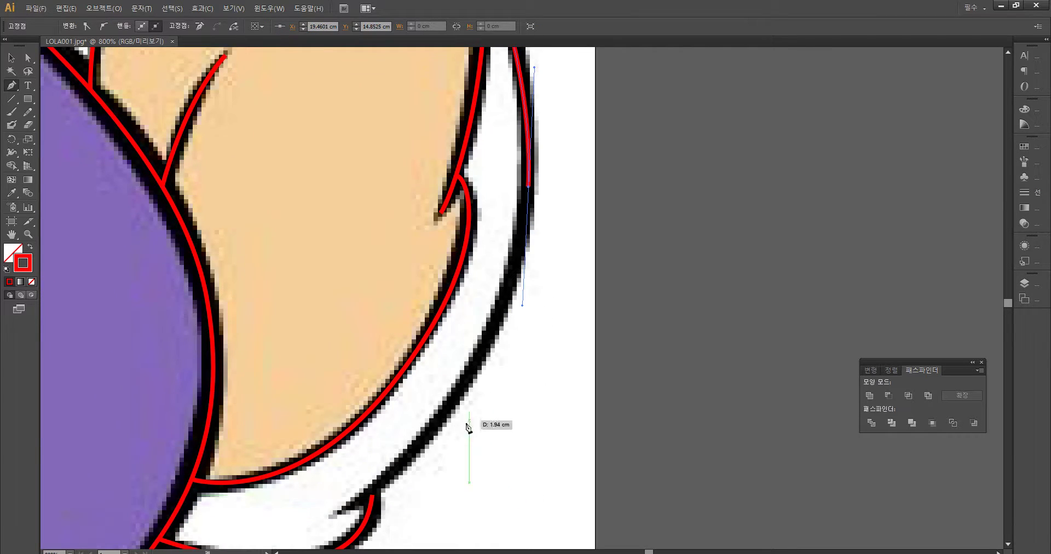
drag(339, 512, 229, 499)
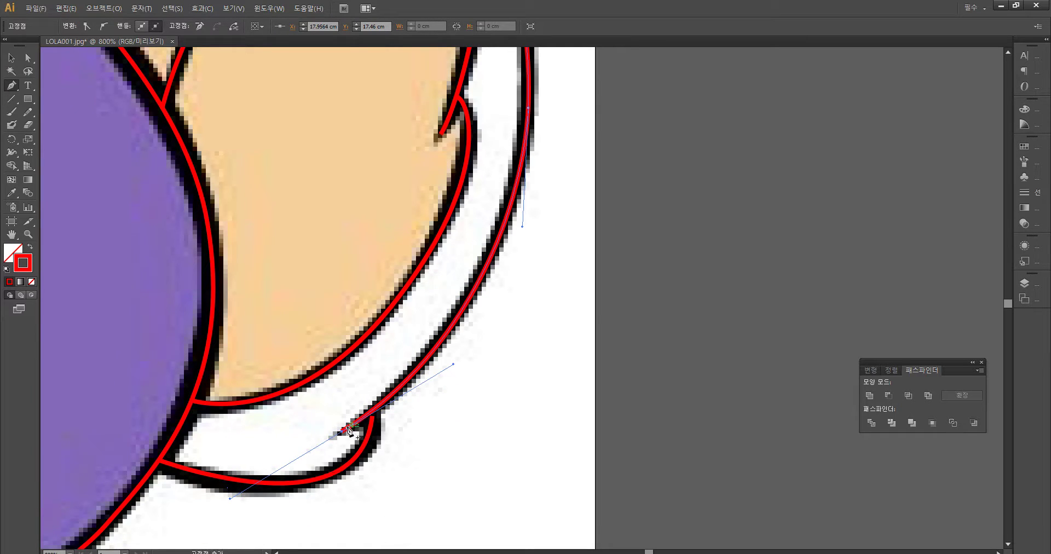
ctrl+click(446, 429)
Step: Extend the end of the white fur's underside path so it meets the outer edge path at the lower notch
key(ctrl+plus)
key(ctrl+plus)
key(ctrl+plus)
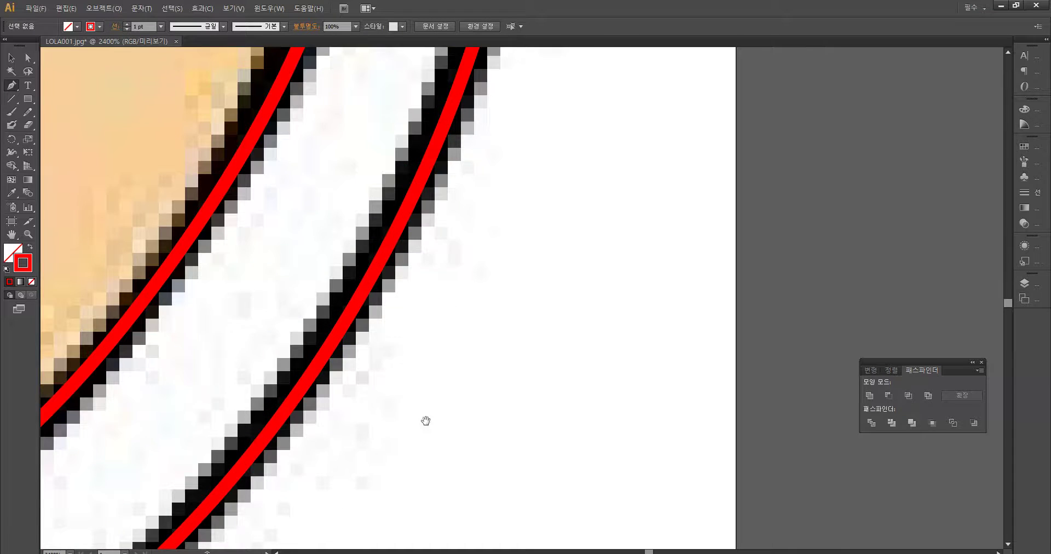
drag(425, 421, 530, 230)
drag(418, 444, 675, 184)
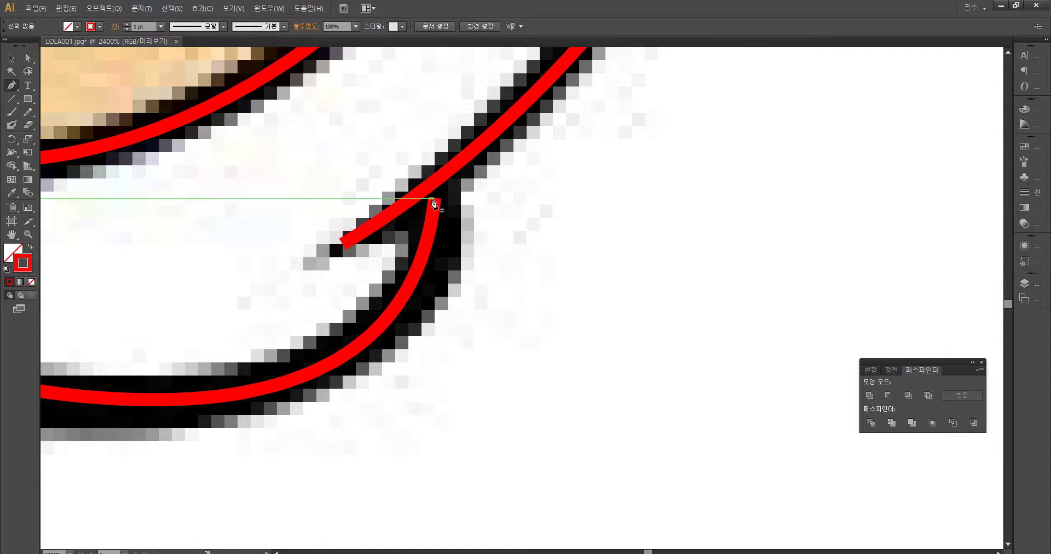
drag(435, 202, 442, 188)
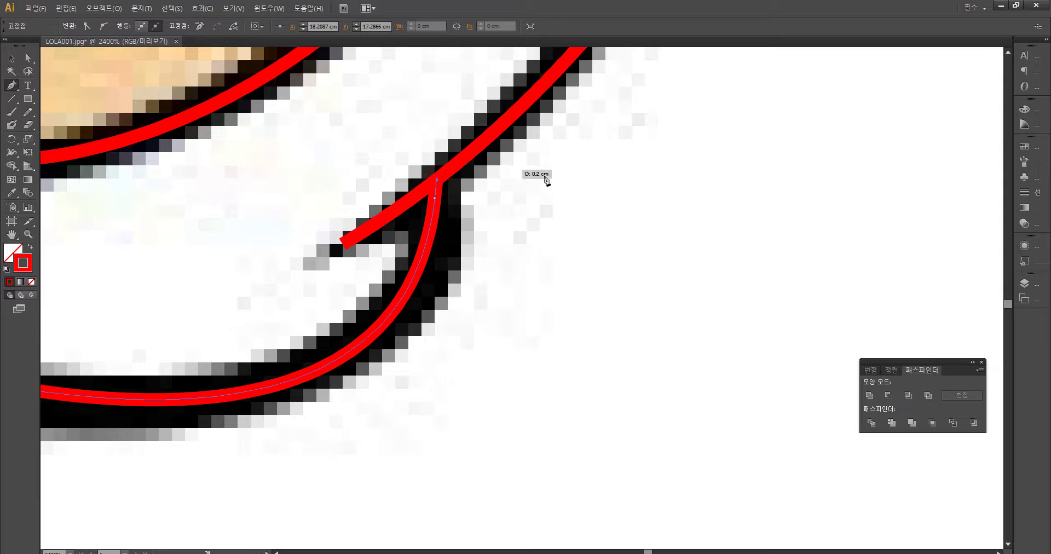
Step: Look over the traced tail, shorts and face, and examine the untraced mouth line beside the nose
key(ctrl+minus)
key(ctrl+minus)
key(ctrl+minus)
key(ctrl+minus)
key(ctrl+minus)
key(ctrl+minus)
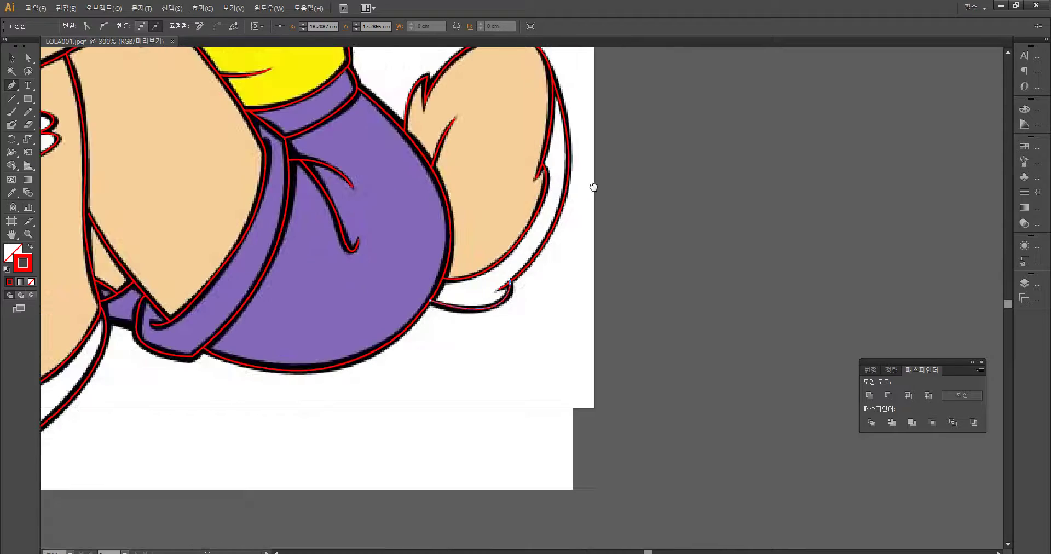
drag(594, 187, 713, 392)
drag(643, 209, 739, 264)
drag(642, 247, 859, 345)
drag(814, 277, 867, 382)
drag(718, 273, 694, 175)
key(ctrl+equal)
key(ctrl+equal)
key(ctrl+equal)
click(321, 462)
key(ctrl+z)
ctrl+click(352, 440)
click(320, 458)
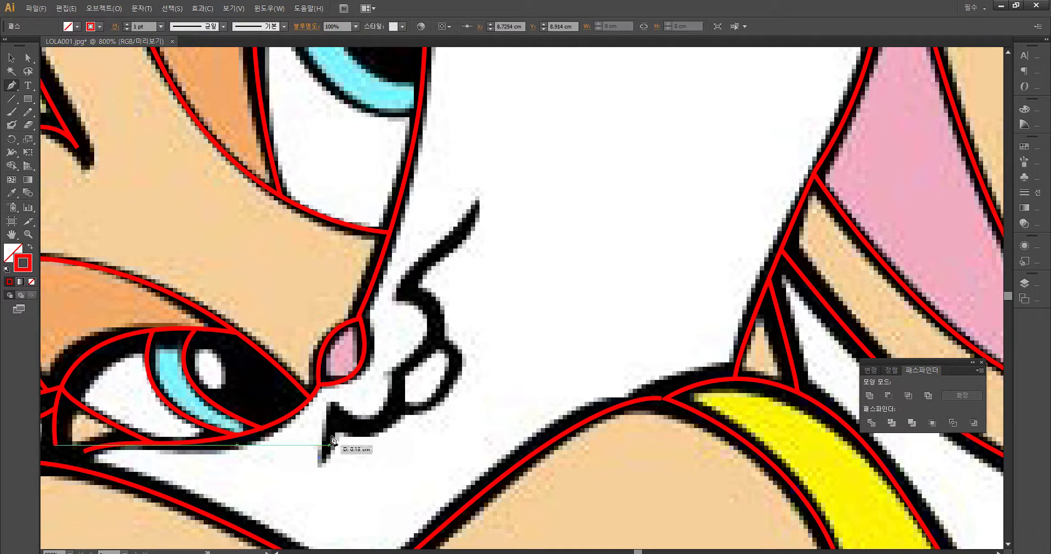
click(334, 410)
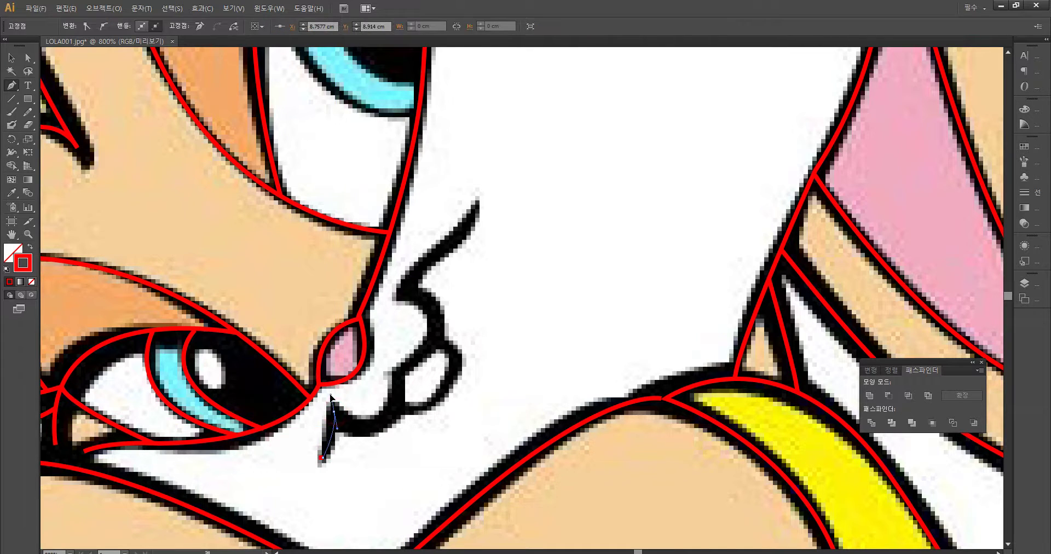
key(ctrl+z)
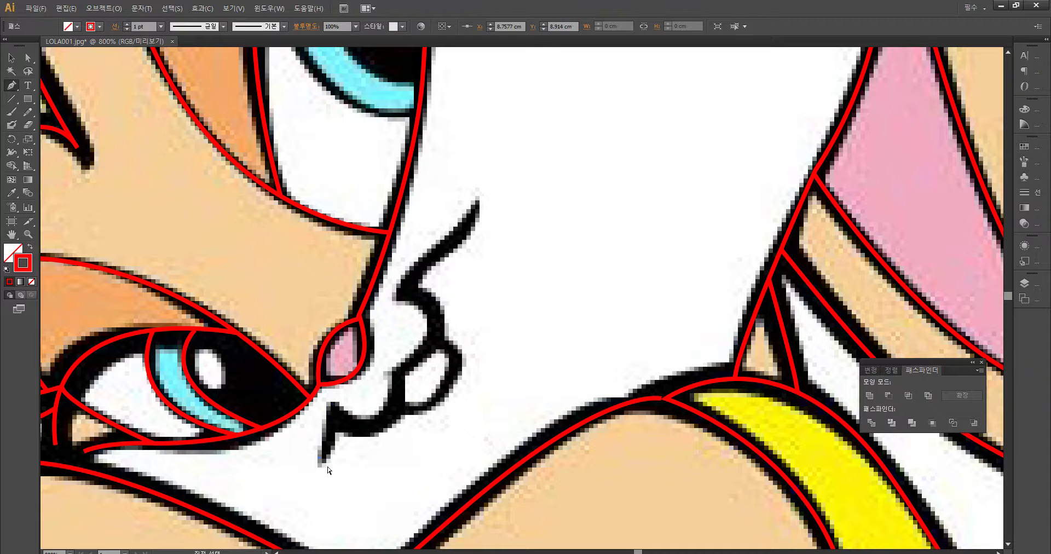
click(334, 416)
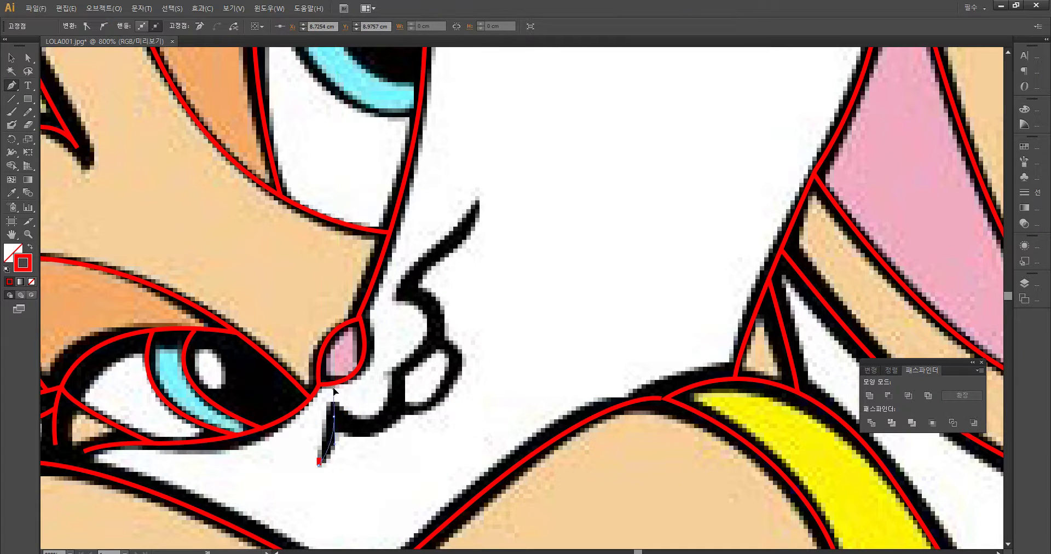
key(ctrl+z)
key(ctrl+z)
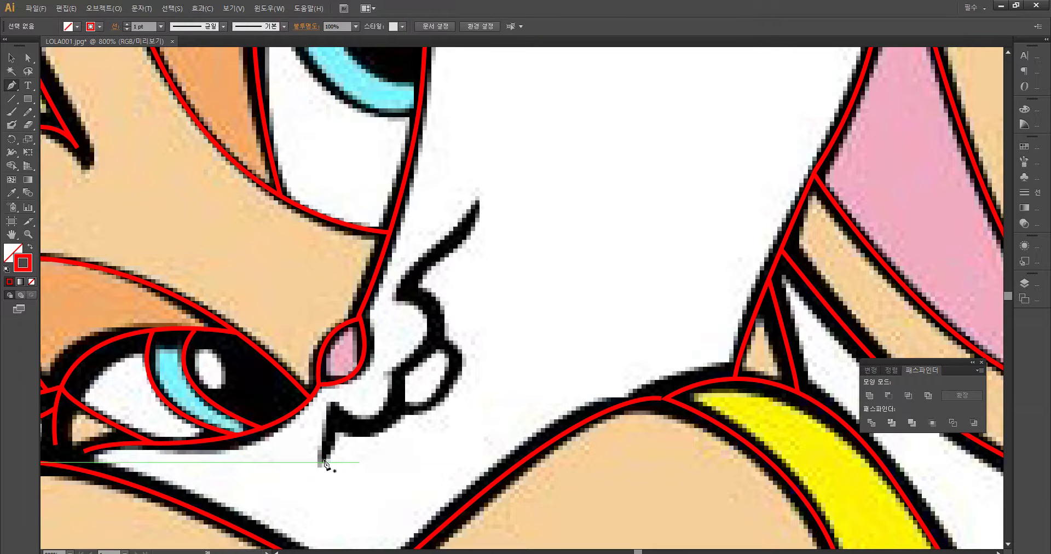
Step: Start the mouth path at the lower tip of the line and trace the short stroke up to its sharp corner
click(324, 460)
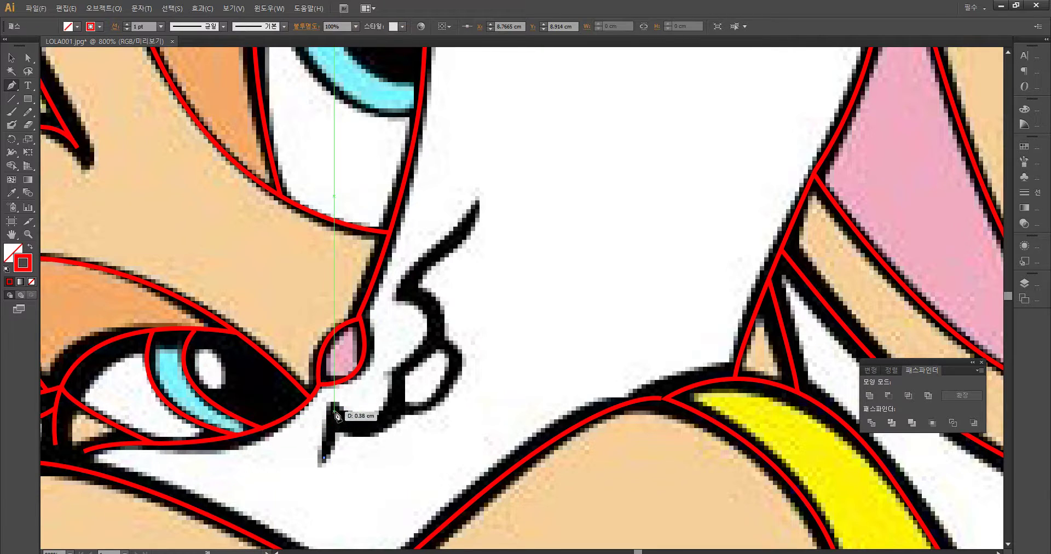
drag(390, 414, 423, 372)
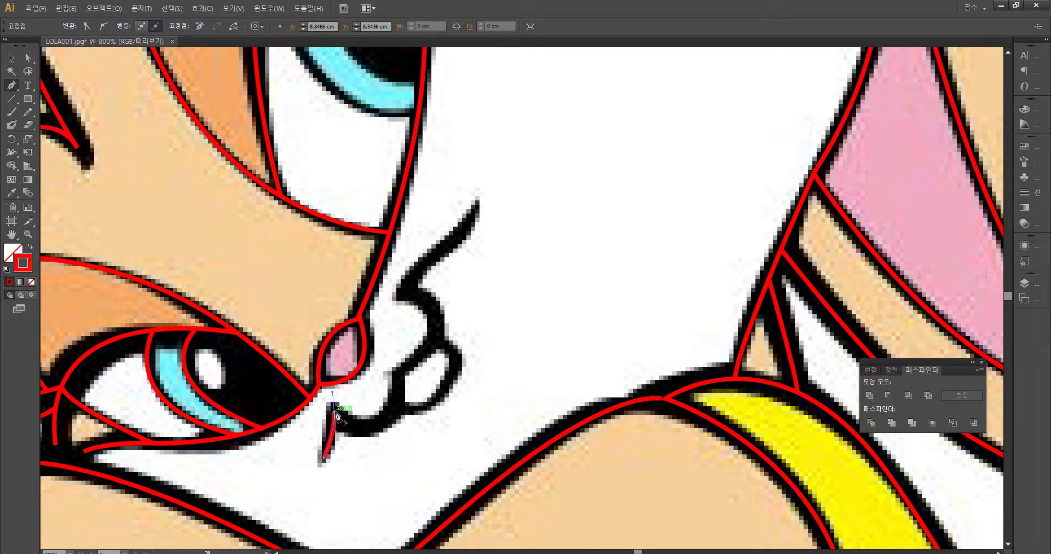
drag(336, 416, 348, 422)
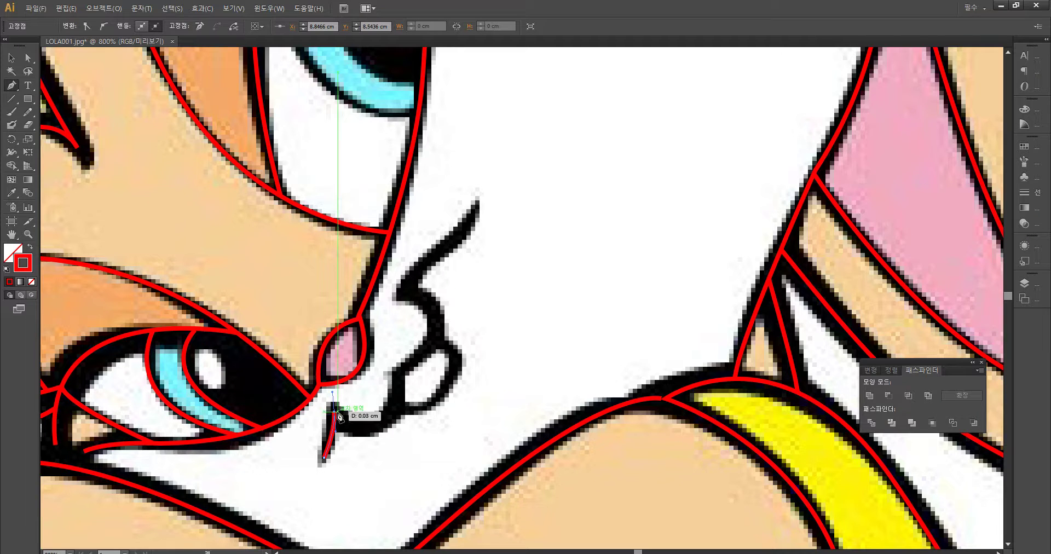
drag(397, 382, 401, 315)
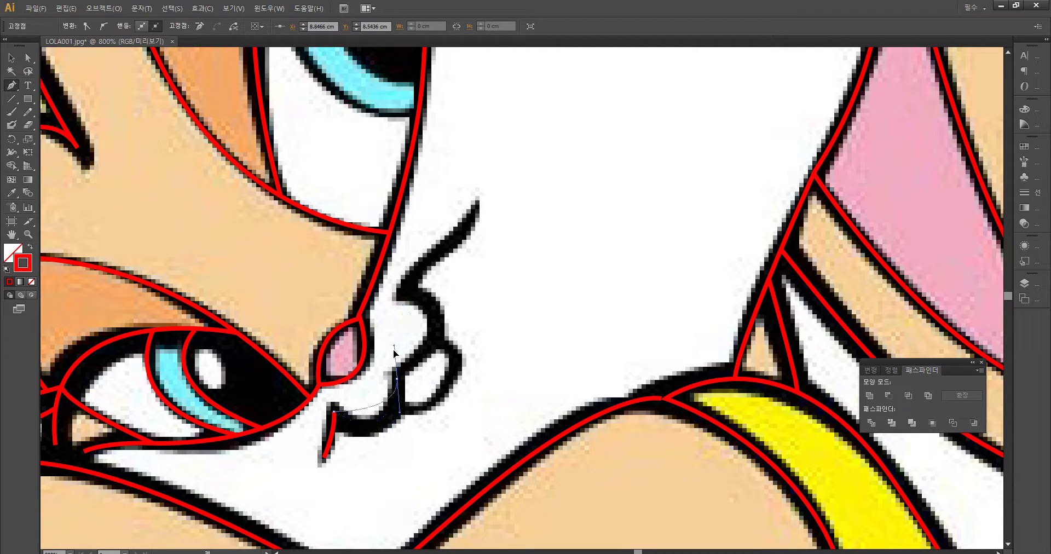
drag(414, 326, 416, 311)
key(ctrl+z)
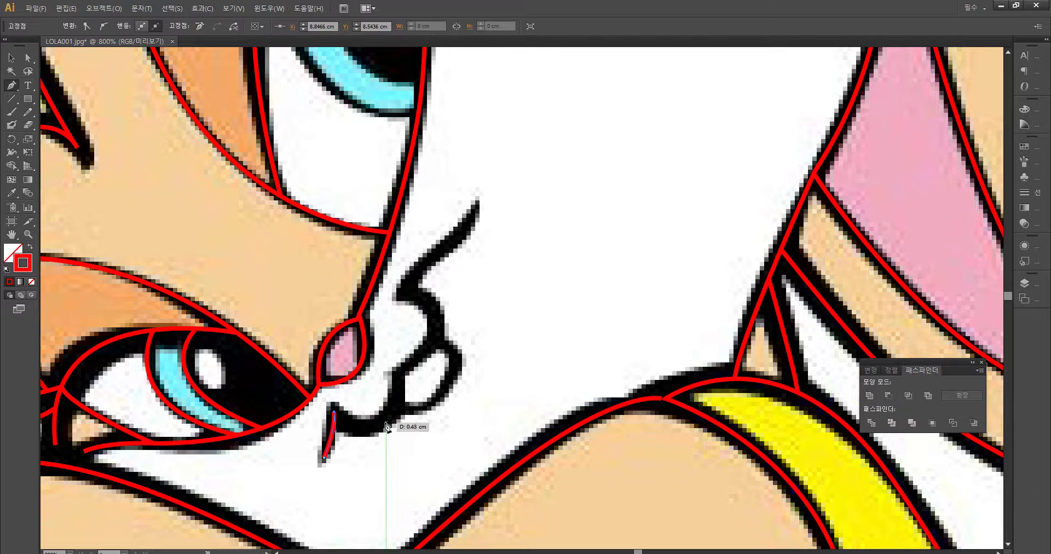
key(ctrl+z)
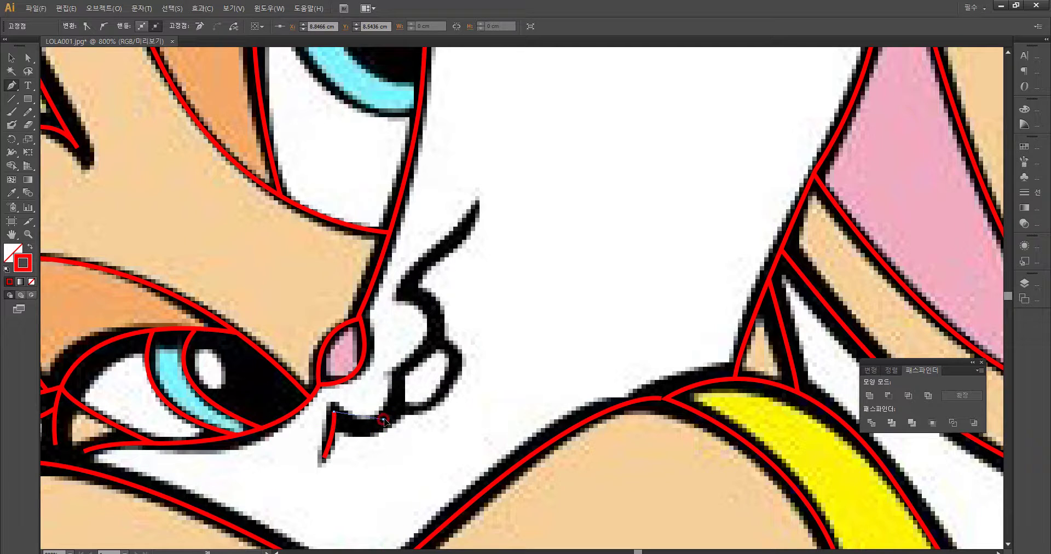
Step: Continue the mouth path in curves around the lower lobe and the upper lobe to the sharp corner above them
drag(398, 377, 436, 353)
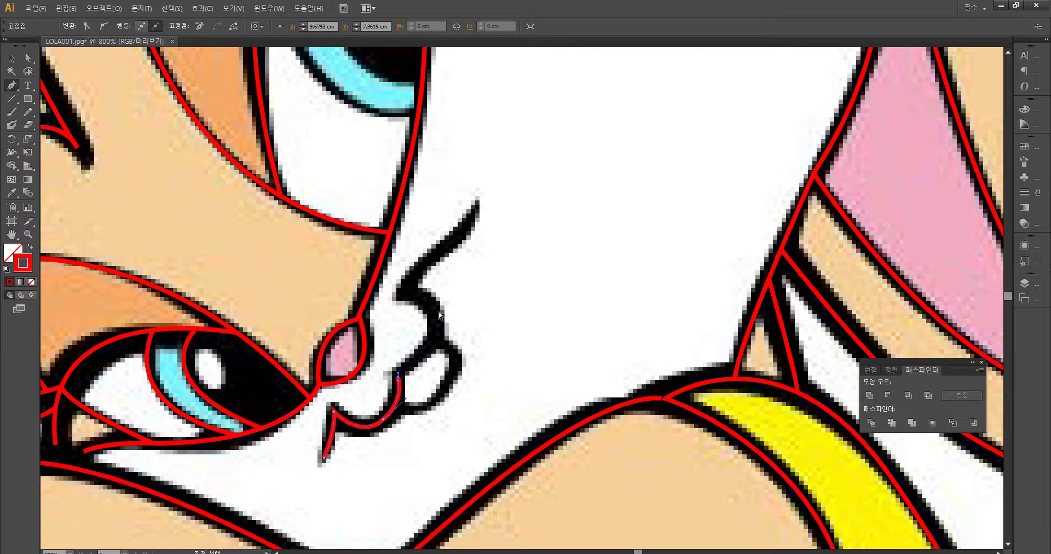
click(429, 301)
drag(397, 276, 397, 277)
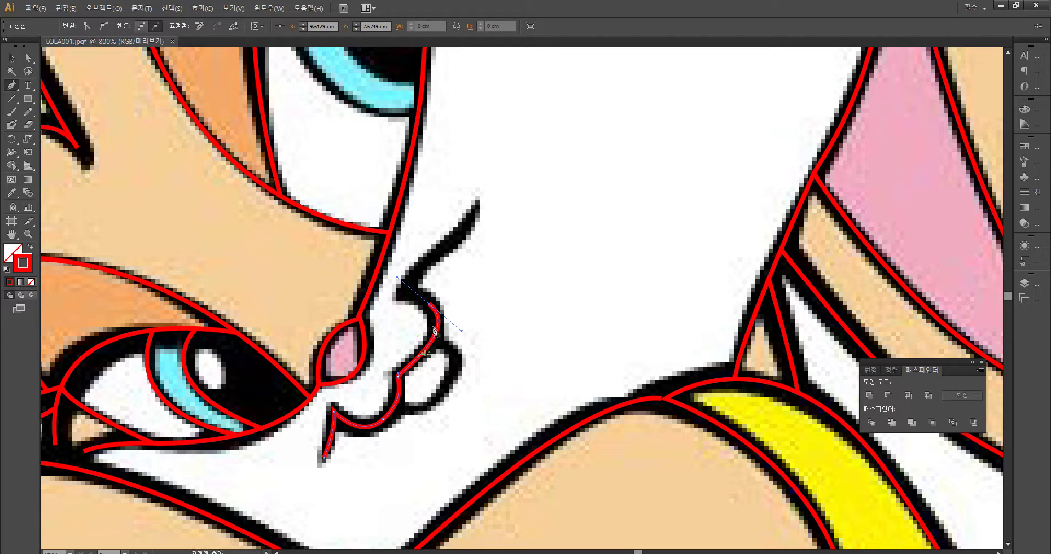
key(ctrl+z)
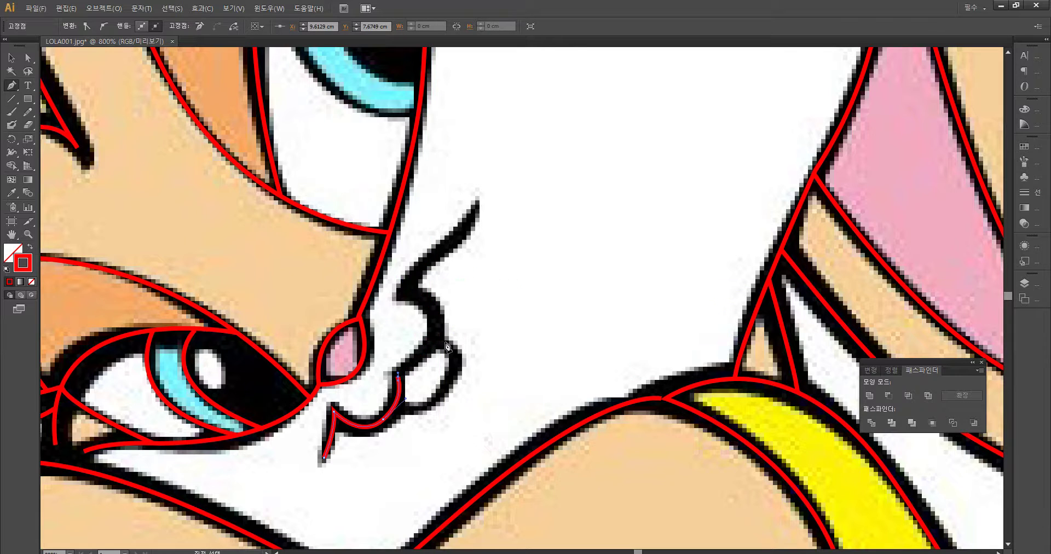
mouse_move(438, 313)
mouse_down()
mouse_move(436, 290)
mouse_move(407, 289)
mouse_up()
click(404, 287)
Step: Continue the mouth path with one curve from the upper corner to the smile line's tip, and end it there
click(476, 211)
mouse_move(484, 199)
mouse_down()
mouse_move(490, 183)
mouse_move(481, 203)
mouse_move(488, 192)
mouse_up()
key(ctrl+z)
key(ctrl+z)
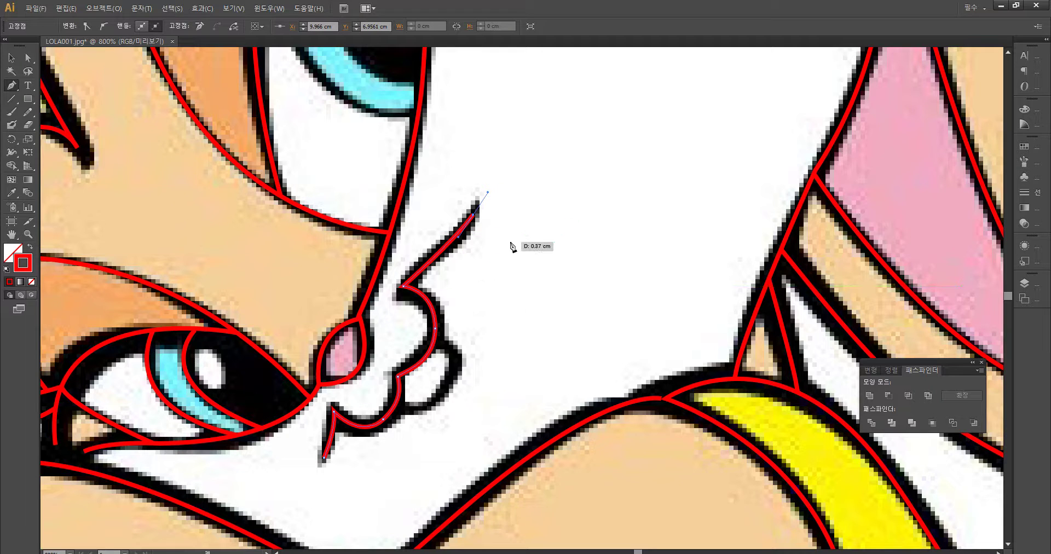
drag(501, 291, 454, 248)
ctrl+click(460, 306)
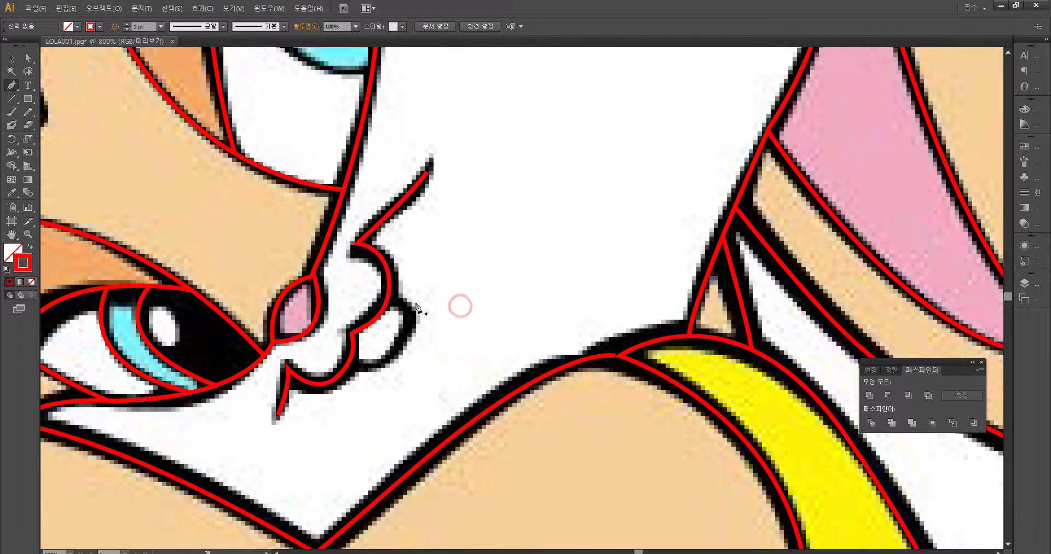
click(388, 293)
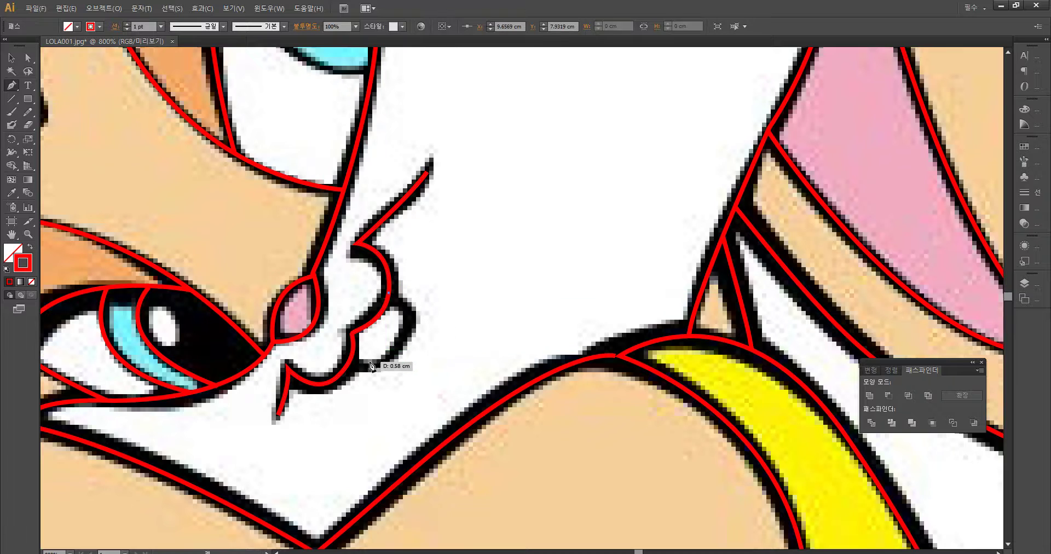
drag(368, 378, 368, 377)
key(ctrl+z)
drag(400, 344, 384, 369)
ctrl+click(397, 339)
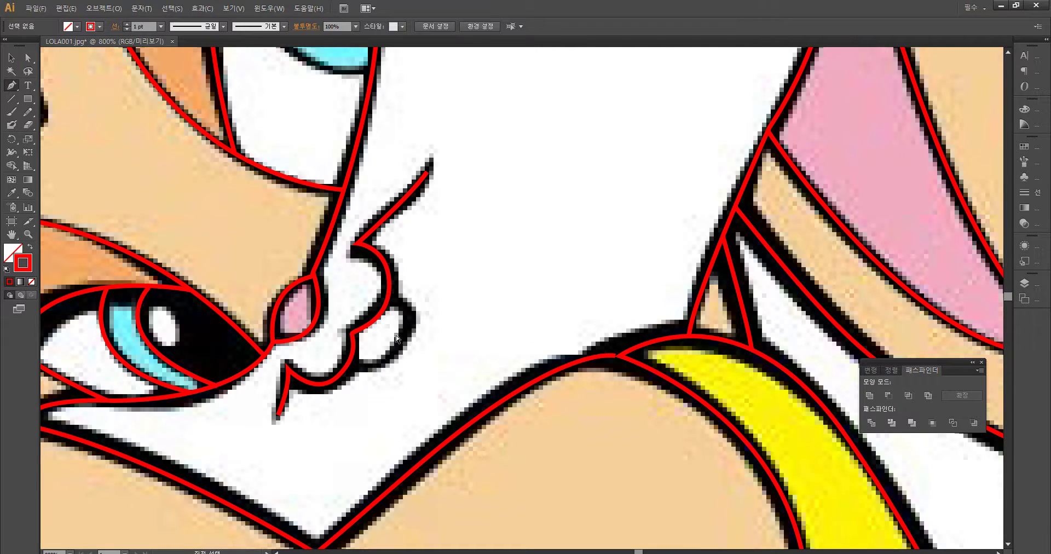
Step: Trace the small outer lobe beside the mouth as a separate curved path from the upper lobe around to the lower one
click(386, 302)
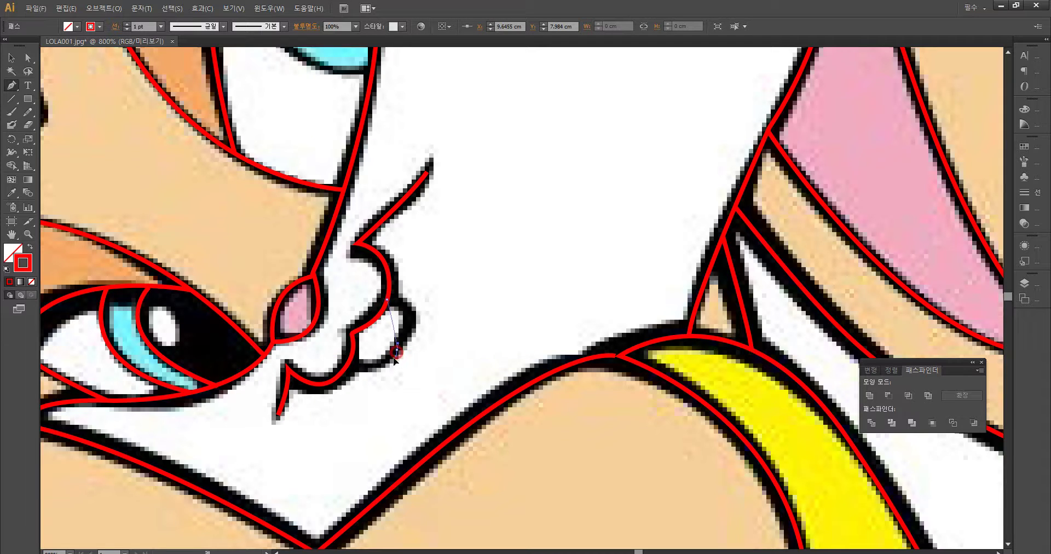
drag(354, 409, 364, 398)
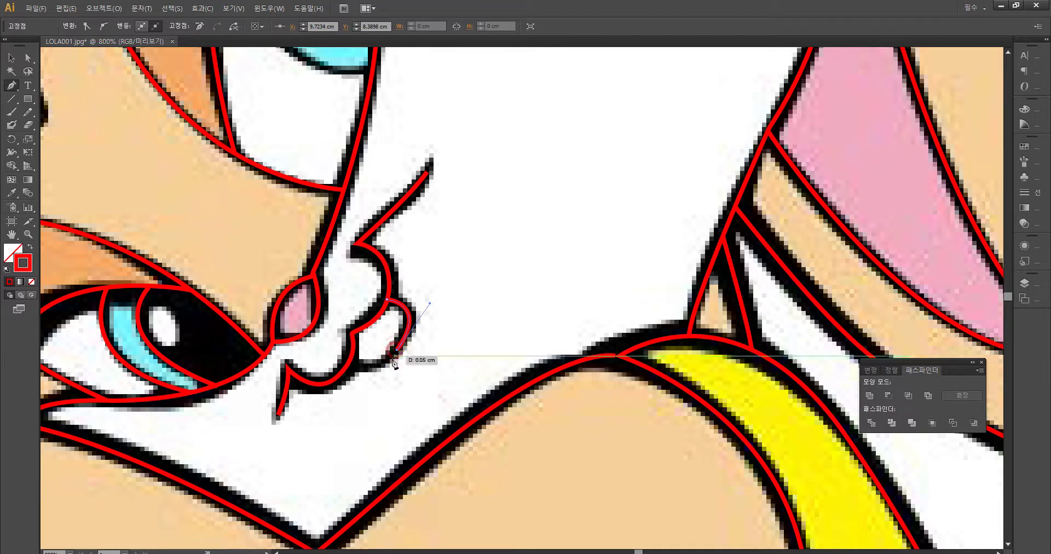
drag(353, 362, 353, 363)
drag(326, 341, 327, 341)
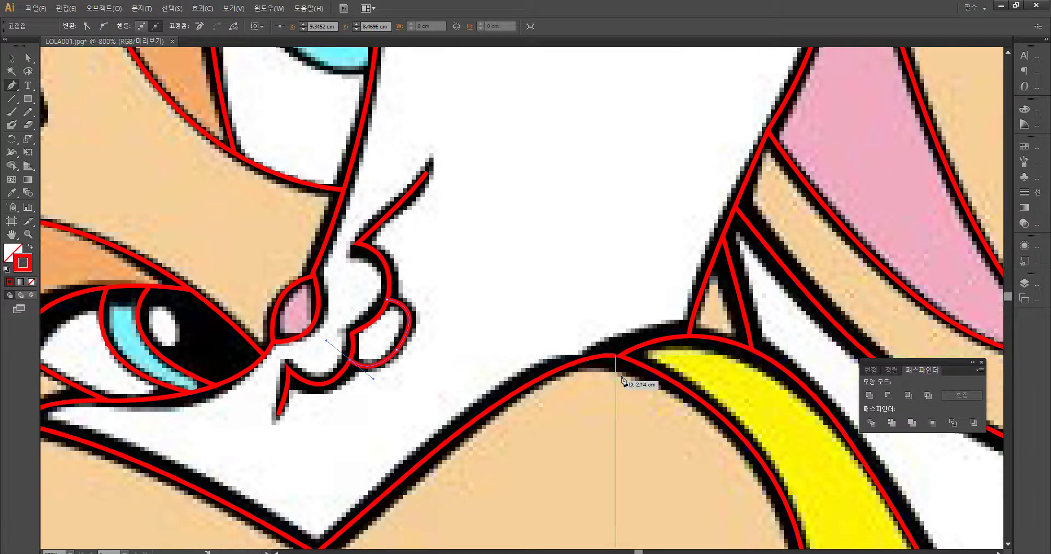
ctrl+click(700, 366)
Step: Extend the upper end of the shoulder line to join the corner of the yellow top's outline
key(ctrl+=)
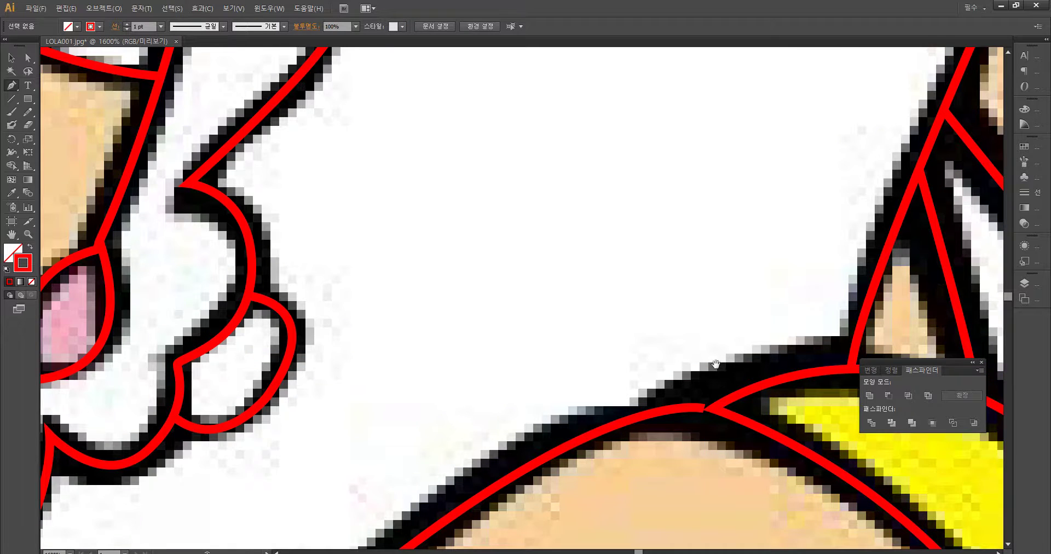
drag(623, 356, 495, 275)
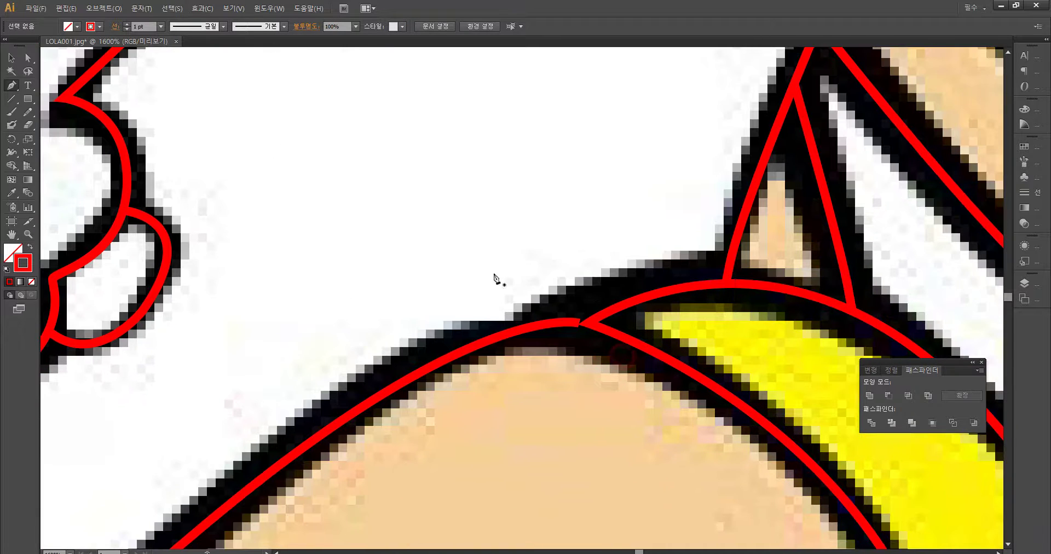
click(581, 324)
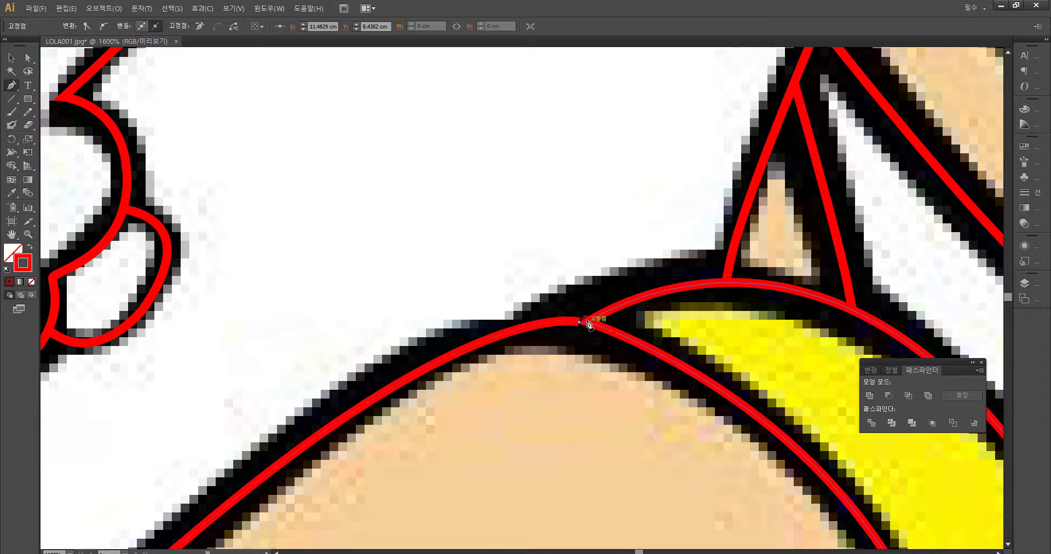
mouse_move(602, 330)
mouse_down()
mouse_move(584, 337)
mouse_move(594, 327)
mouse_up()
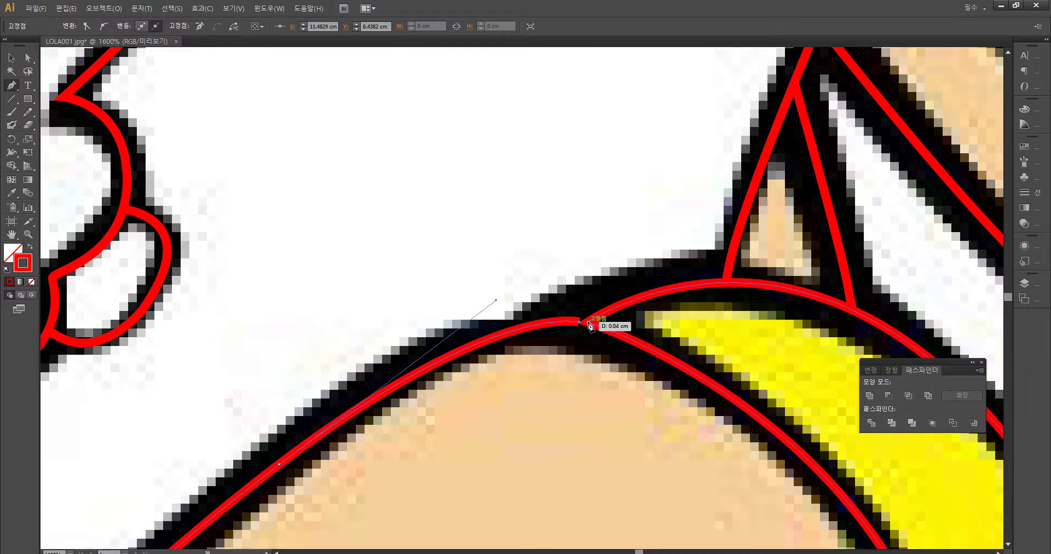
Step: Extend the lower edge line of the pink inner ear to meet the ear line that crosses its tip
key(ctrl+minus)
key(ctrl+minus)
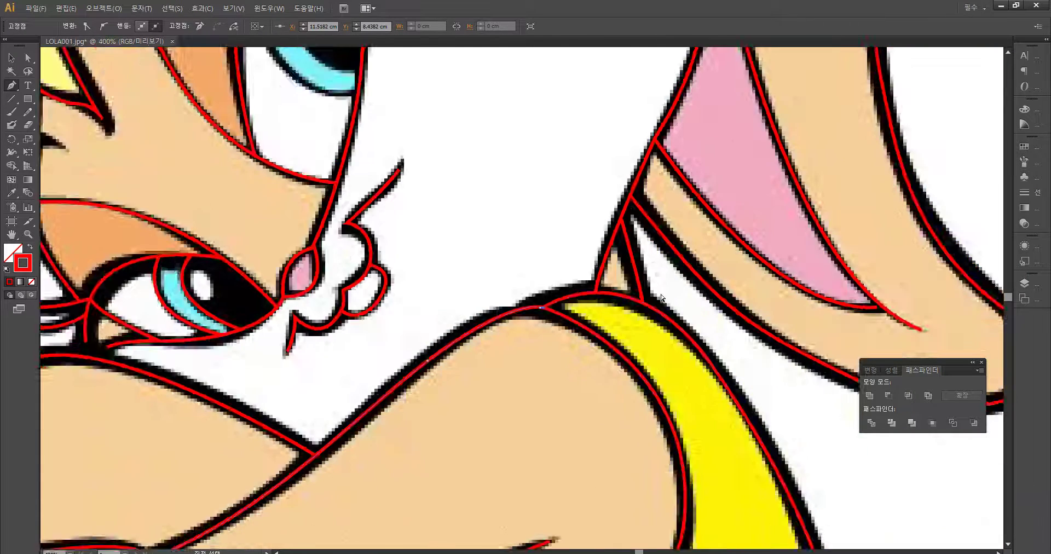
key(ctrl+minus)
drag(815, 207, 798, 233)
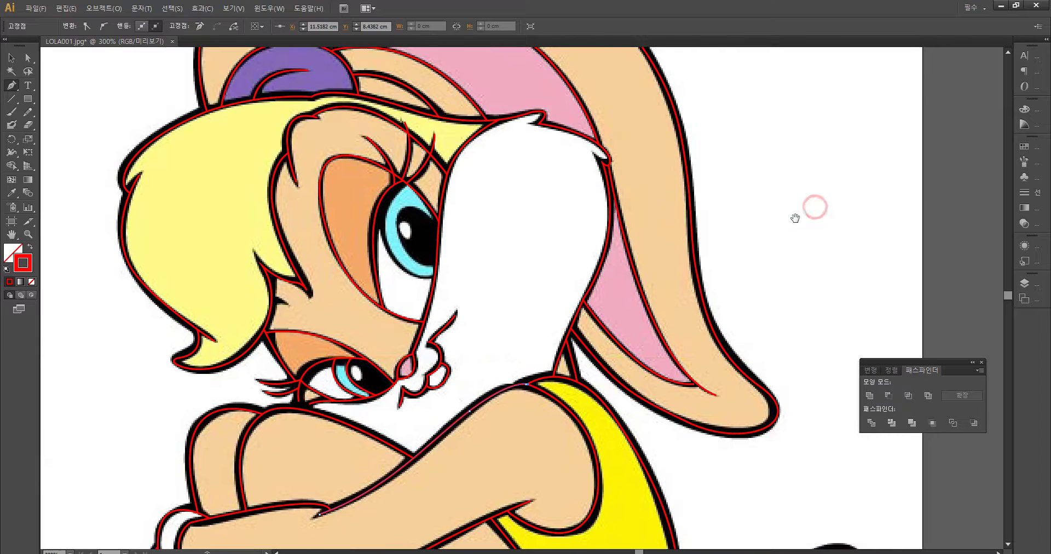
drag(784, 294, 682, 191)
key(ctrl+plus)
key(ctrl+plus)
key(ctrl+plus)
key(ctrl+plus)
key(ctrl+plus)
key(ctrl+plus)
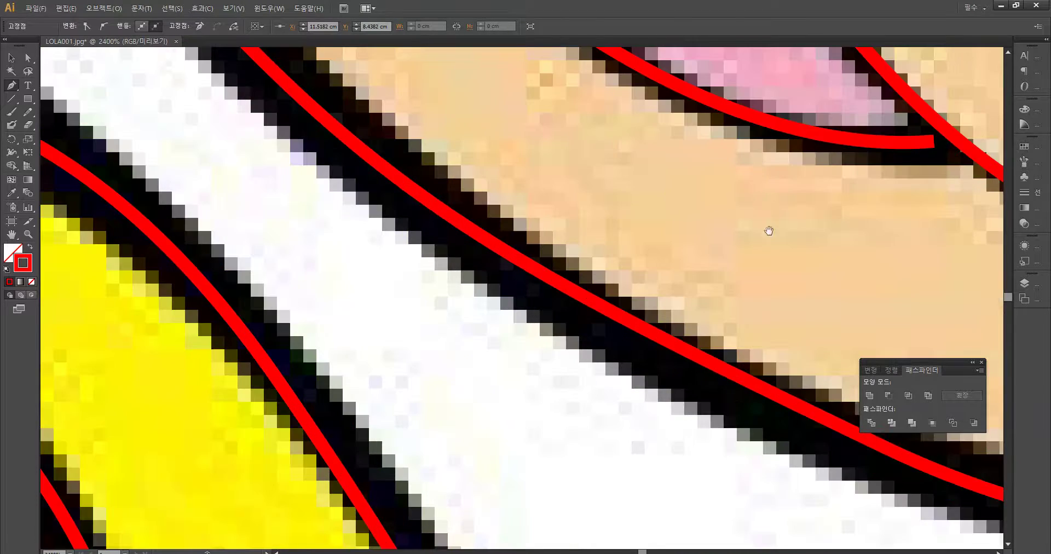
drag(770, 230, 506, 293)
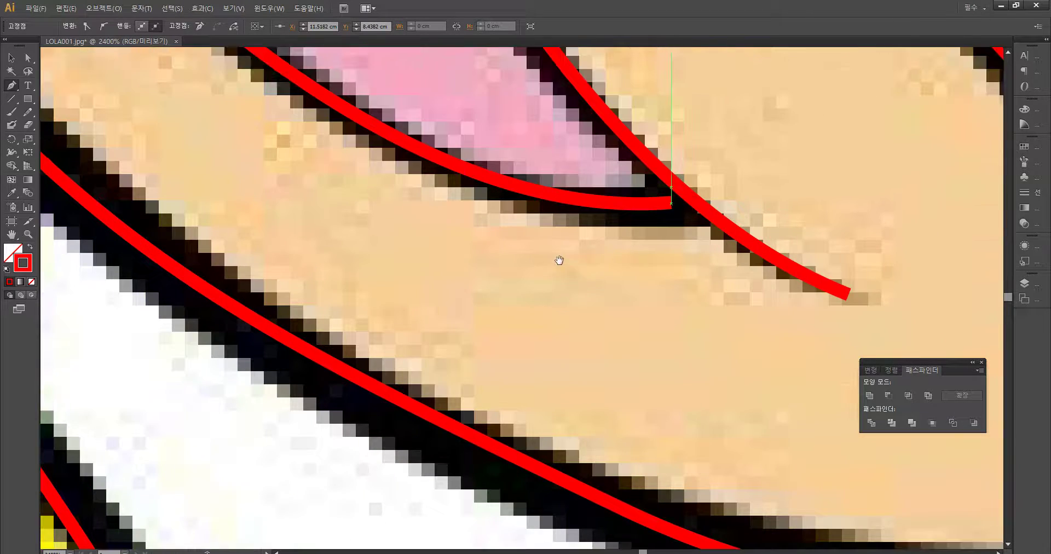
click(672, 204)
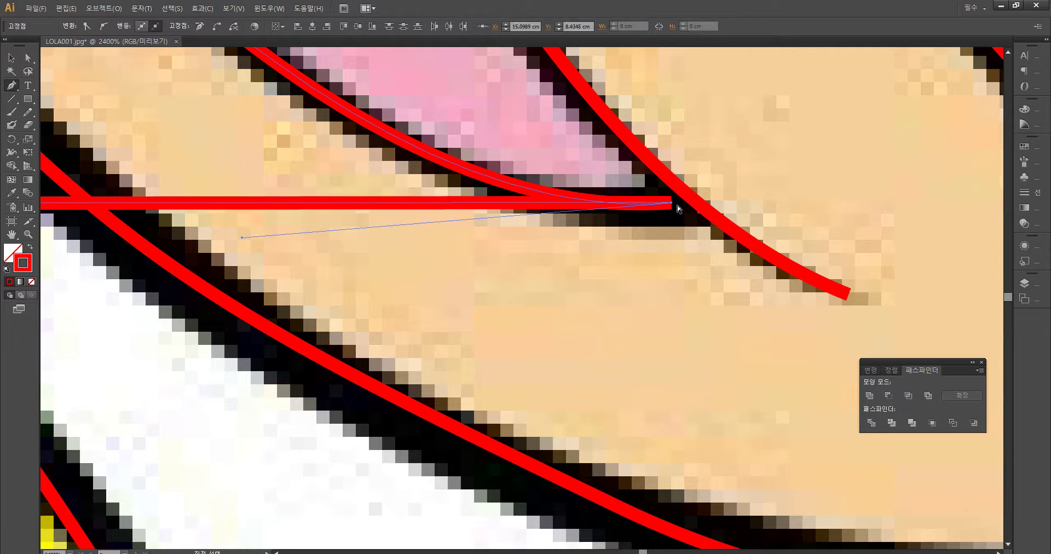
key(ctrl+z)
ctrl+click(668, 237)
click(672, 203)
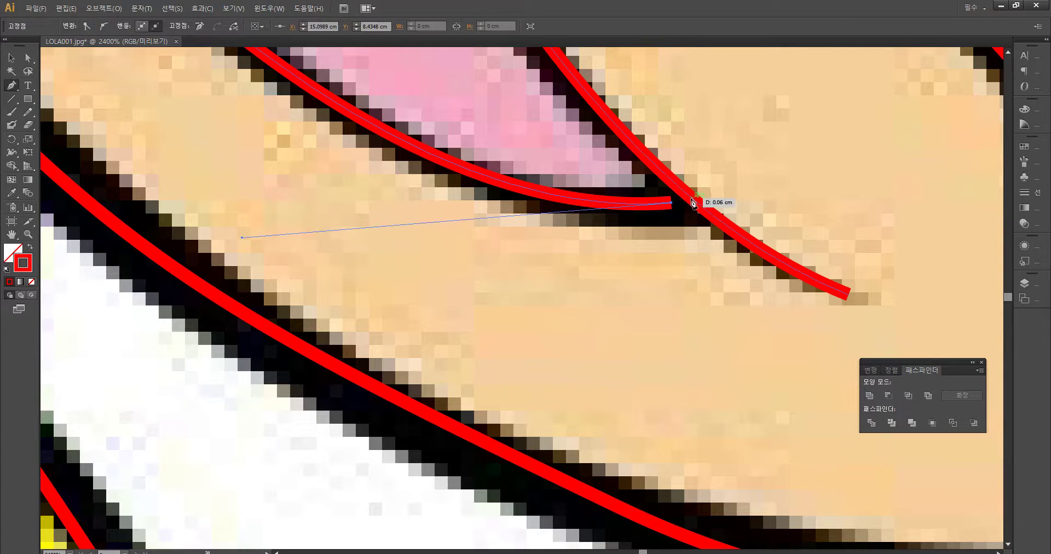
drag(698, 206, 697, 206)
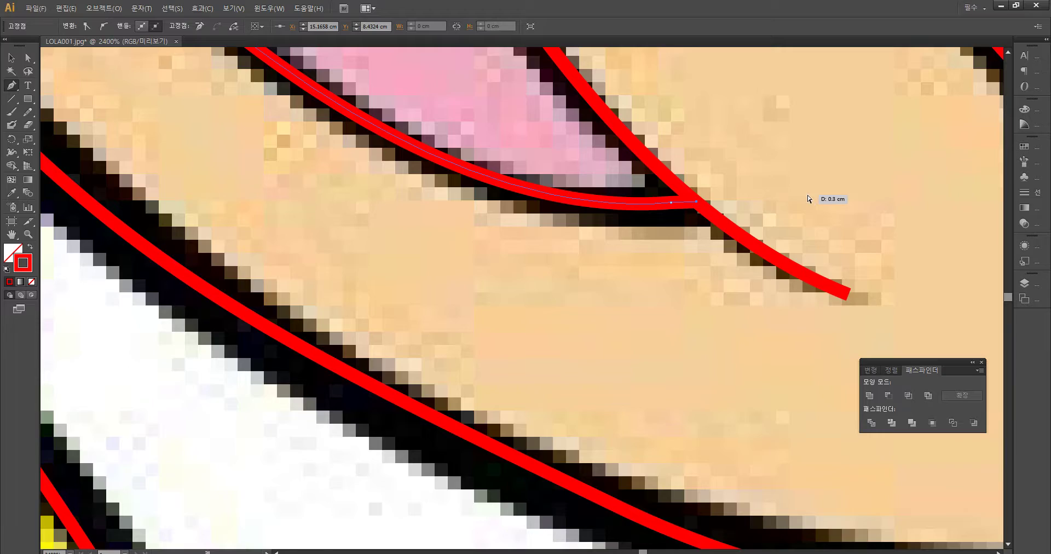
Step: Check the traced ear, purple hair band and forehead outlines for line ends that do not meet
key(ctrl+minus)
key(ctrl+minus)
key(ctrl+minus)
key(ctrl+minus)
key(ctrl+minus)
drag(725, 214, 765, 314)
drag(688, 298, 732, 363)
drag(611, 188, 722, 228)
drag(650, 253, 687, 284)
scroll(515, 279, up, 4)
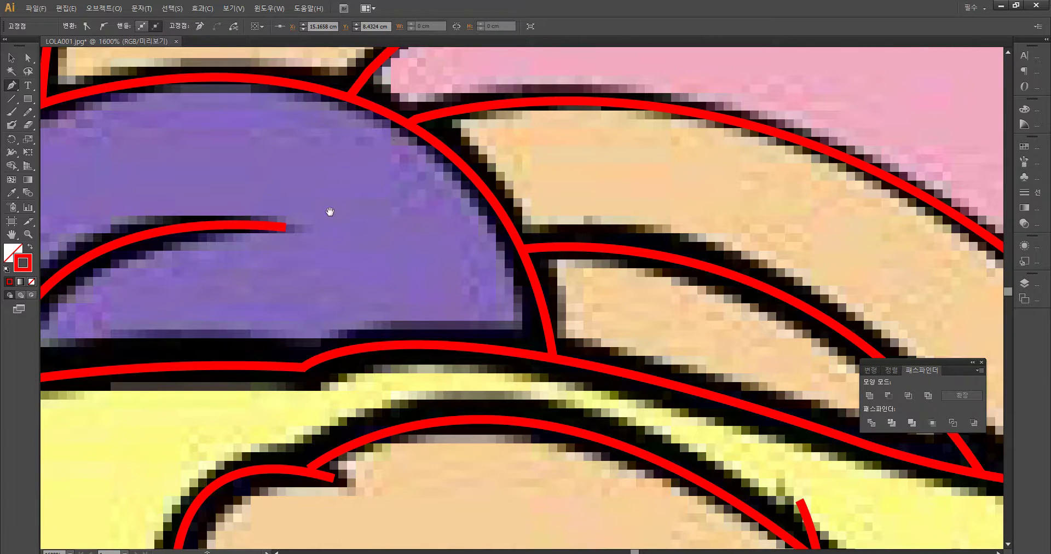
drag(341, 254, 427, 162)
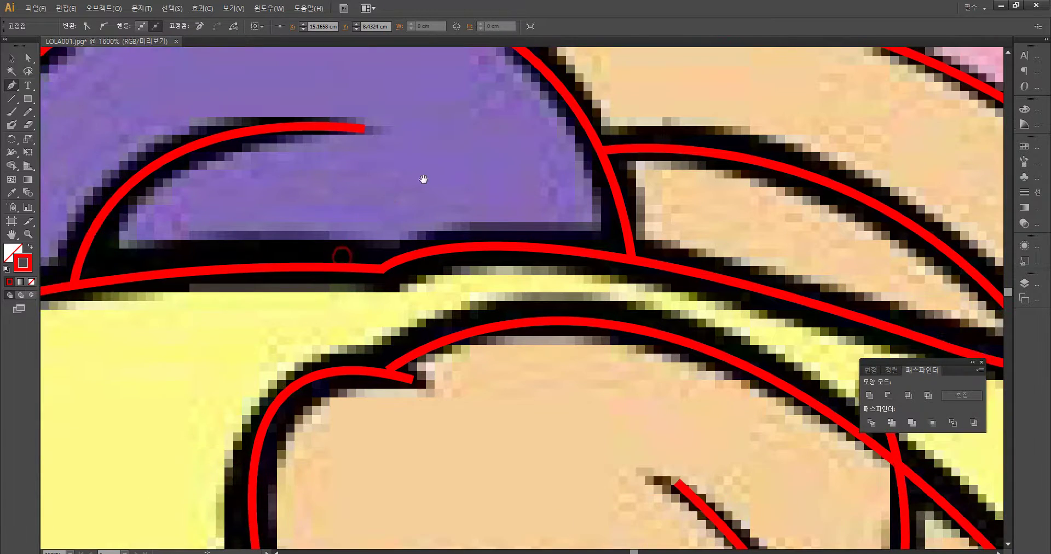
drag(392, 192, 436, 117)
drag(310, 307, 398, 114)
drag(380, 201, 221, 155)
drag(301, 192, 291, 267)
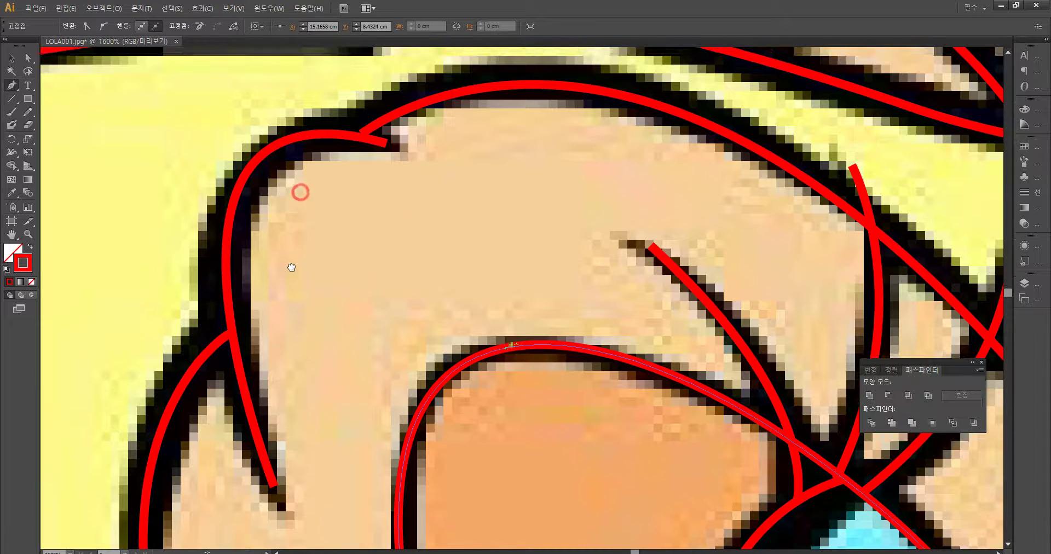
Step: Extend the end of the forehead hairline path down to meet the fringe curve beside it
key(ctrl+=)
key(ctrl+=)
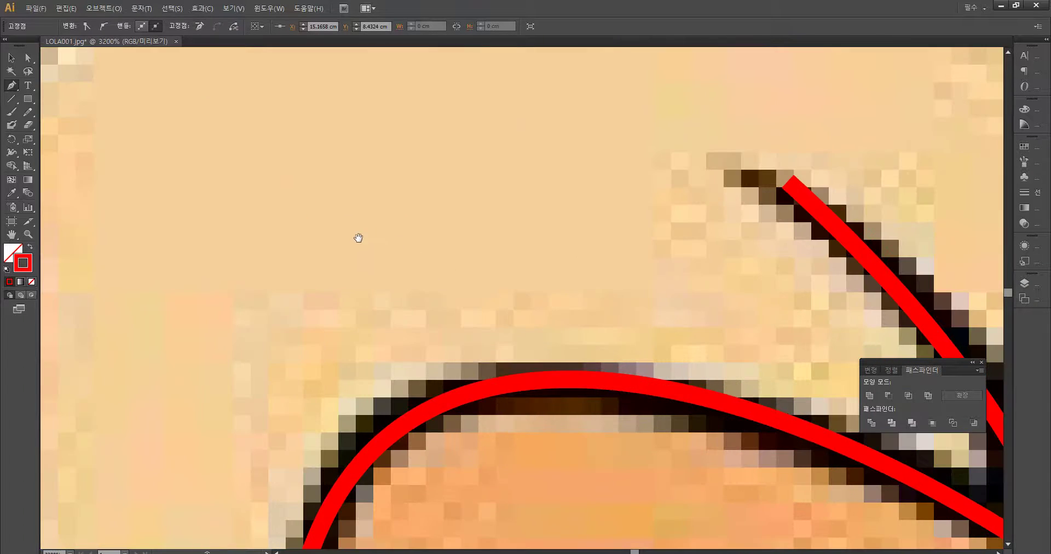
drag(358, 237, 395, 268)
drag(365, 133, 394, 267)
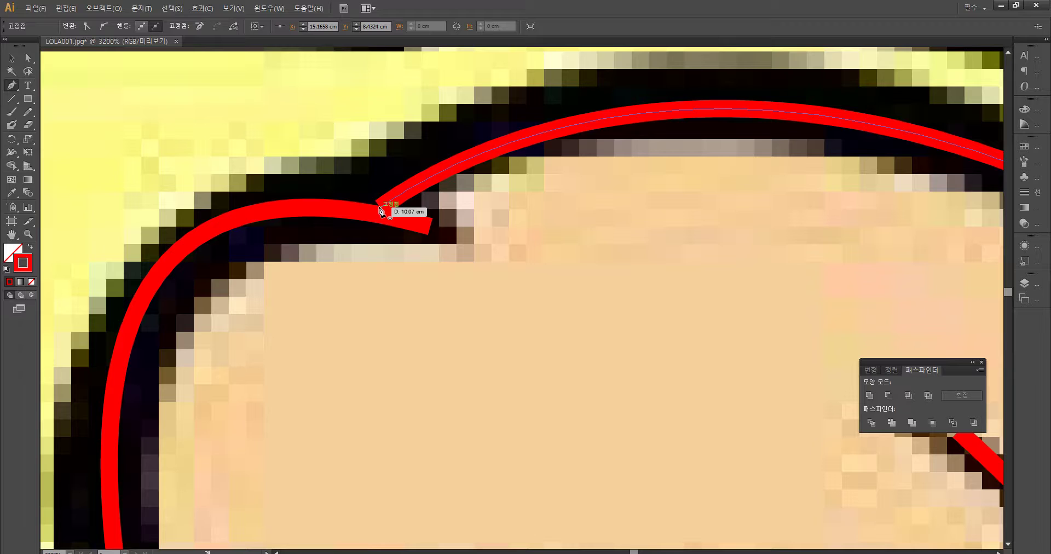
click(382, 207)
key(ctrl+z)
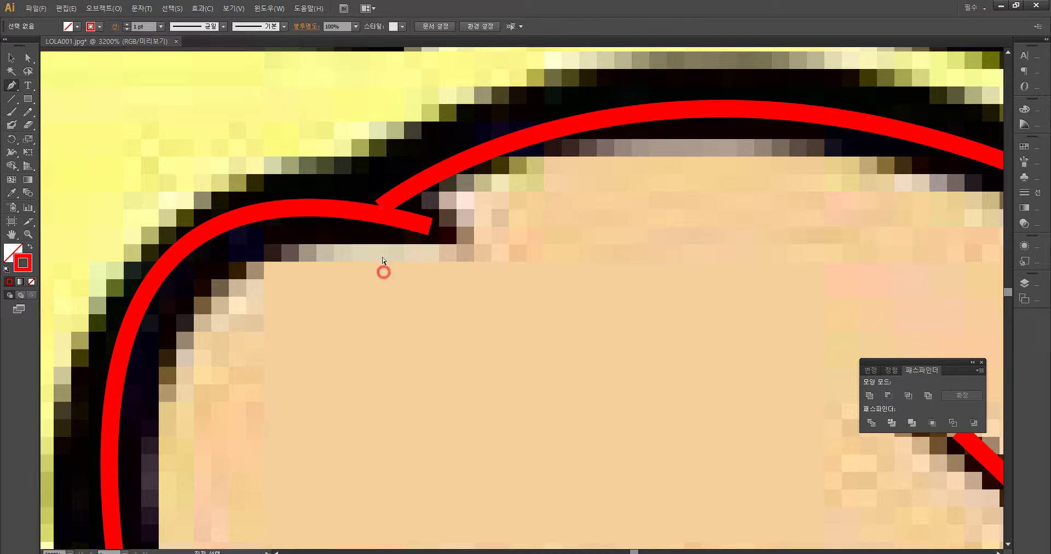
click(384, 207)
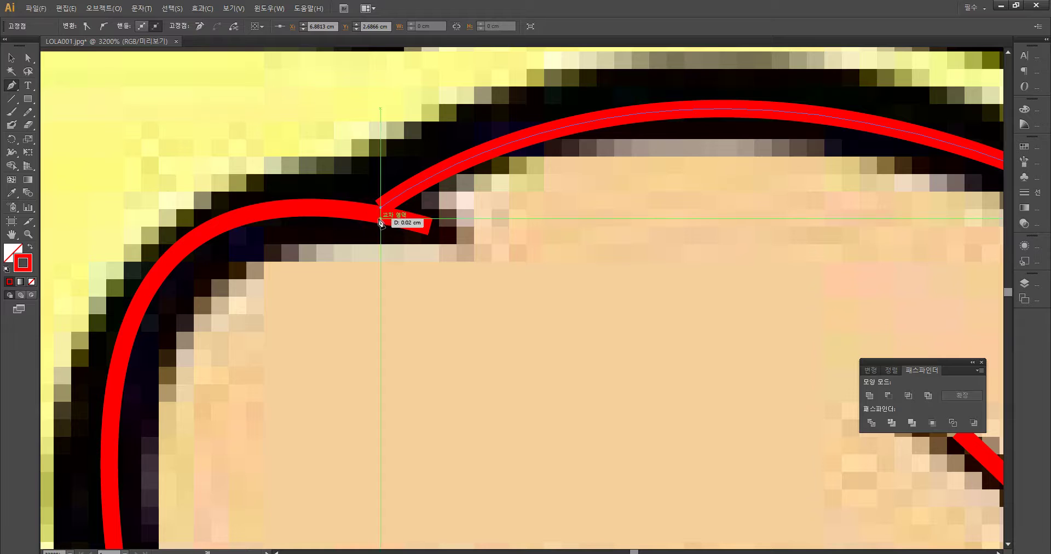
click(376, 214)
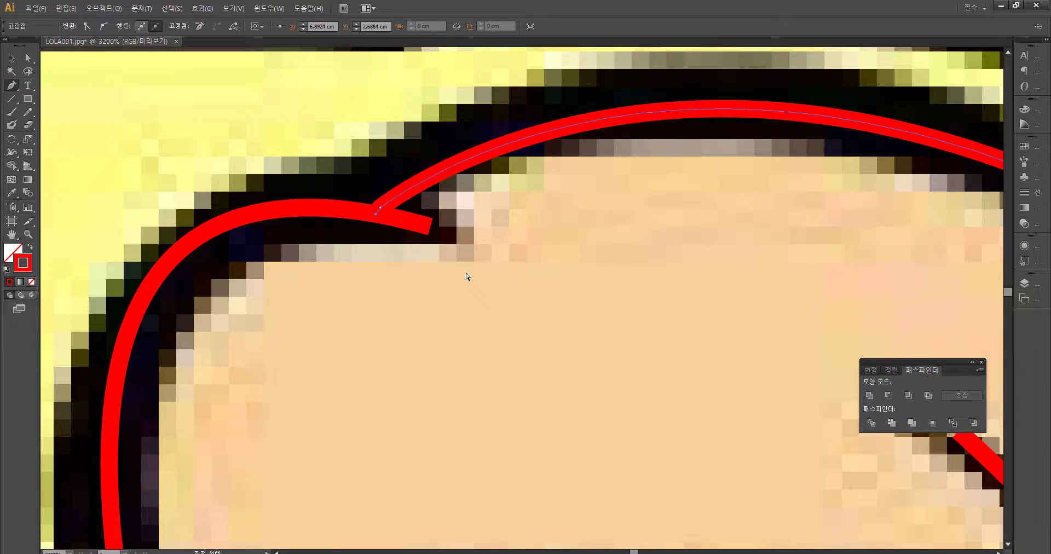
Step: Examine the traced fringe, eyes, mouth, arm and gloved hands for gaps between the lines
key(ctrl+minus)
scroll(502, 375, down, 10)
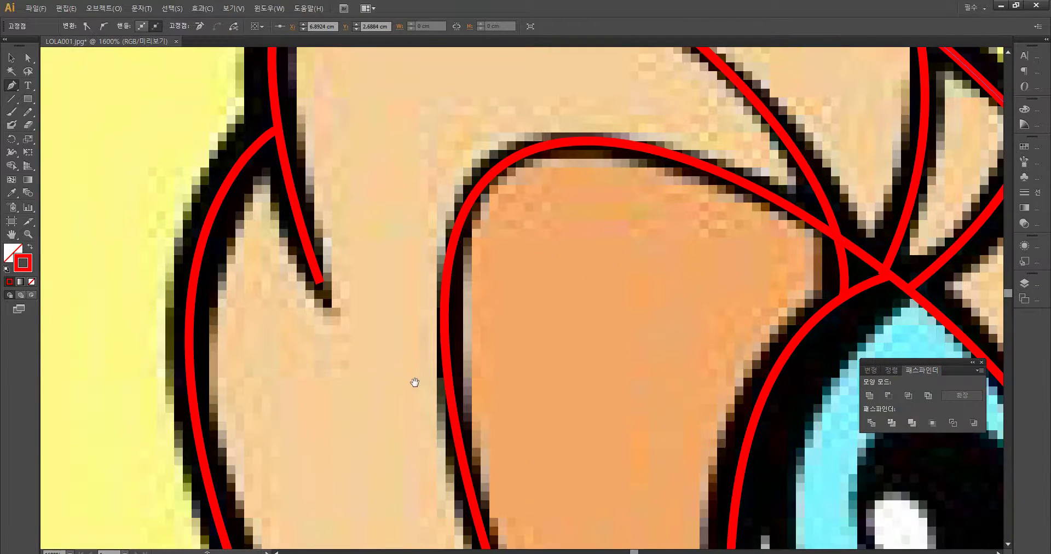
scroll(362, 372, down, 6)
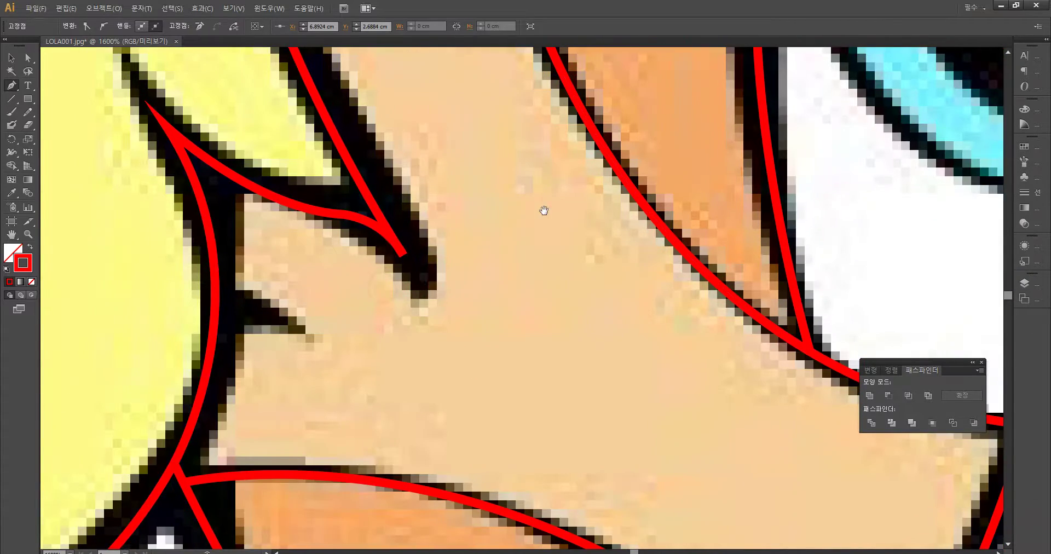
key(ctrl+minus)
key(ctrl+minus)
key(ctrl+minus)
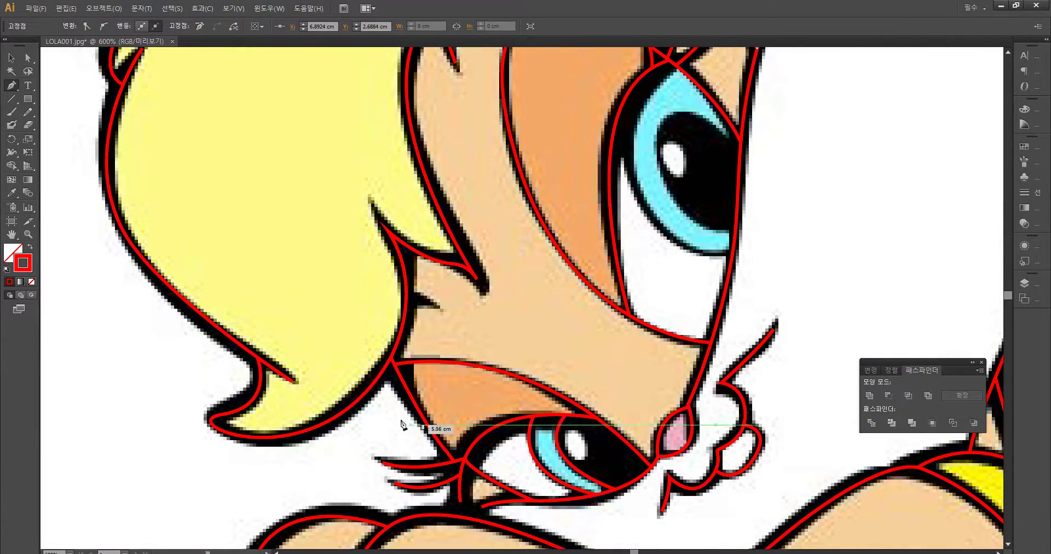
drag(386, 419, 330, 353)
mouse_move(391, 464)
mouse_down()
mouse_move(319, 403)
mouse_move(313, 418)
mouse_up()
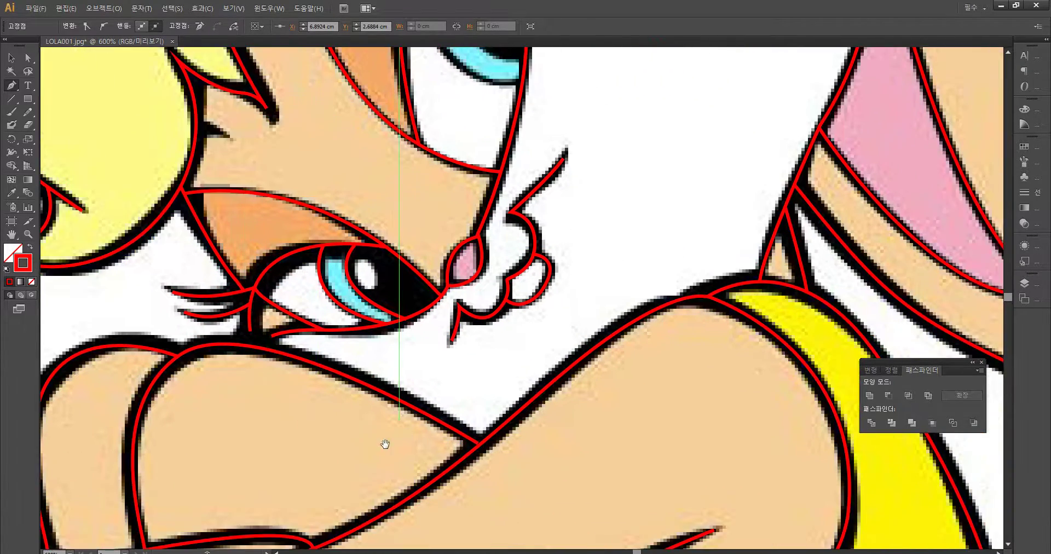
scroll(389, 442, down, 10)
scroll(389, 443, right, 3)
scroll(462, 352, left, 3)
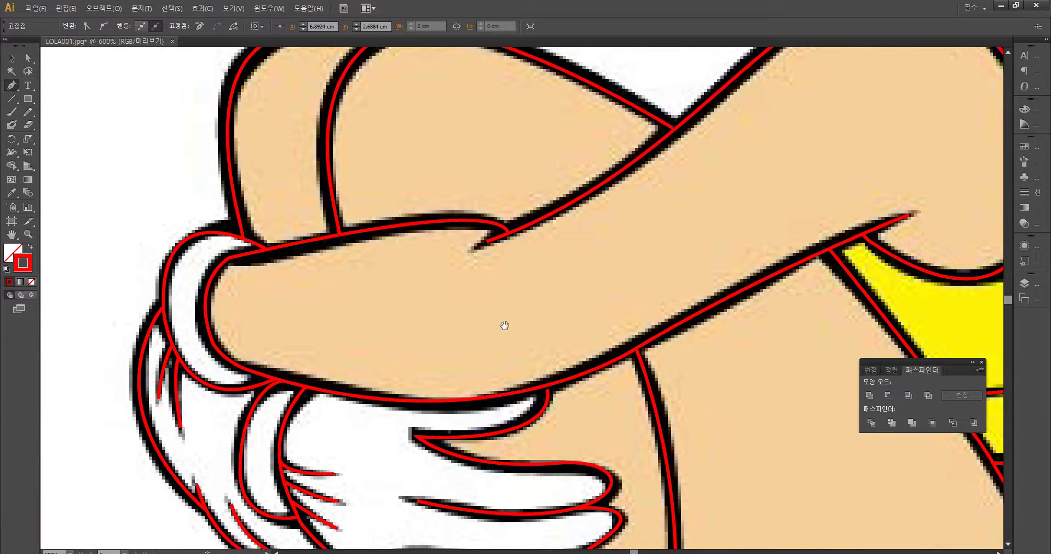
scroll(504, 325, down, 2)
scroll(504, 325, right, 2)
scroll(435, 342, down, 5)
scroll(434, 342, left, 5)
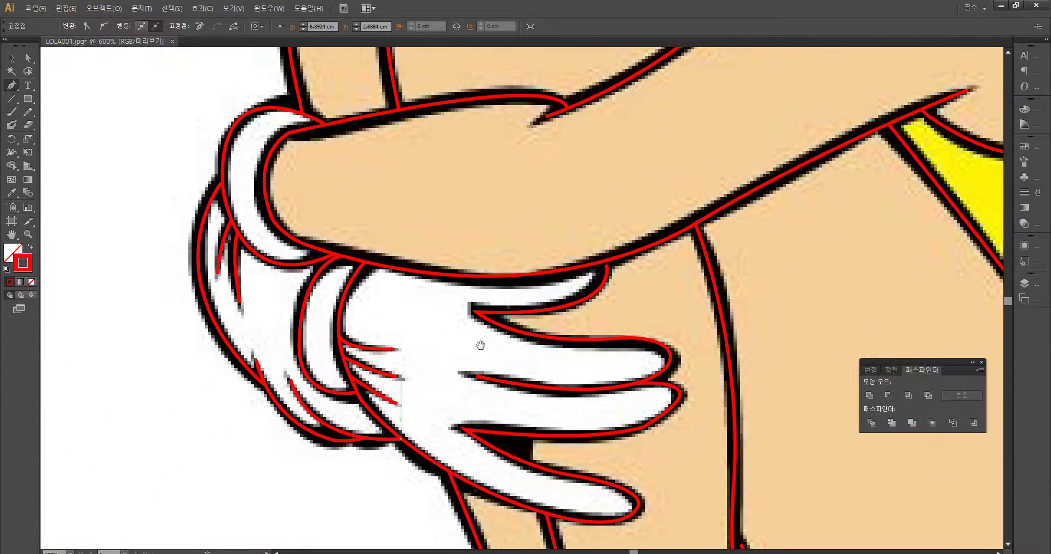
drag(507, 382, 442, 363)
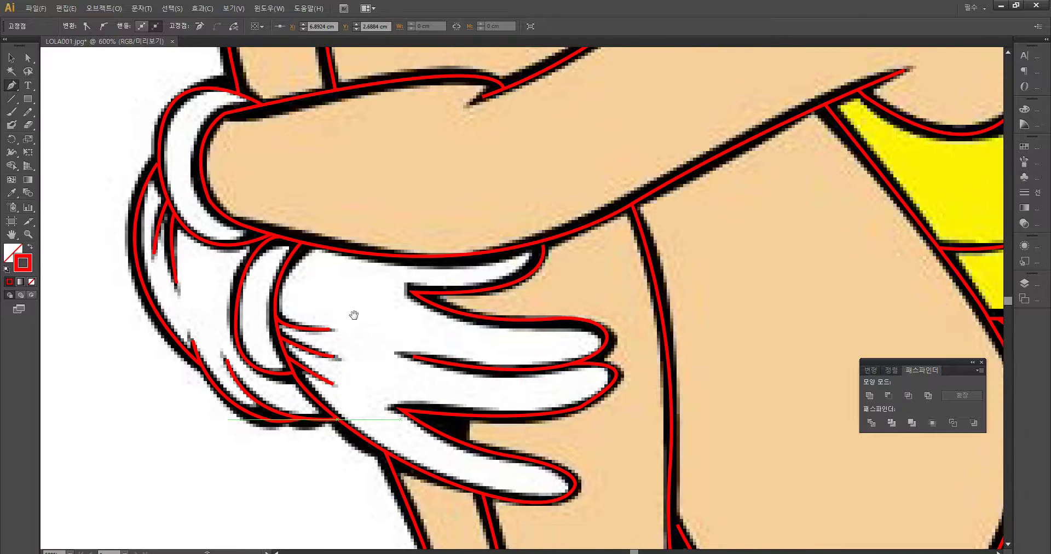
Step: Extend the upper finger line of the glove to join the lower edge of the arm outline
drag(354, 315, 481, 365)
key(ctrl+plus)
key(ctrl+plus)
scroll(613, 378, down, 7)
scroll(613, 377, right, 8)
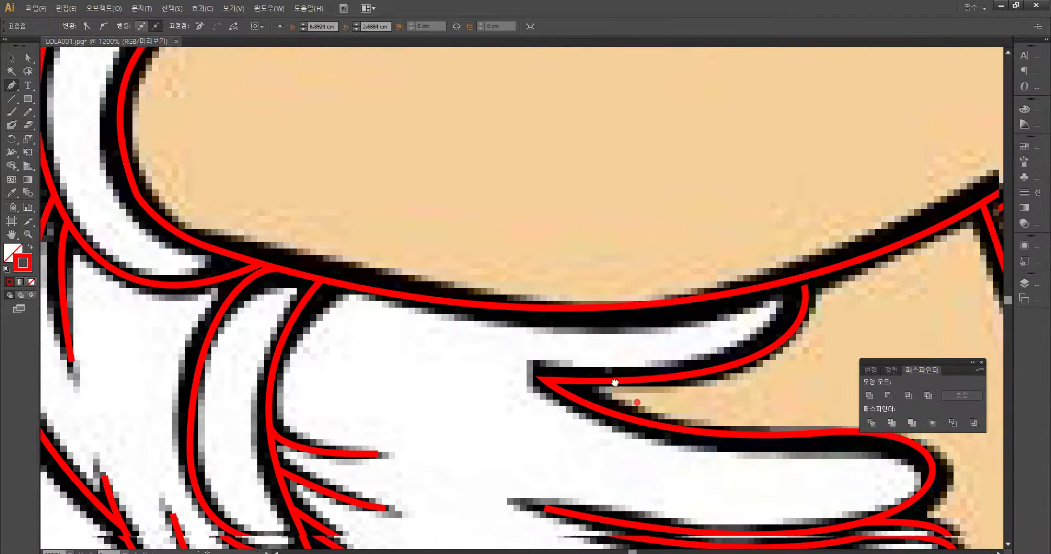
drag(608, 282, 640, 307)
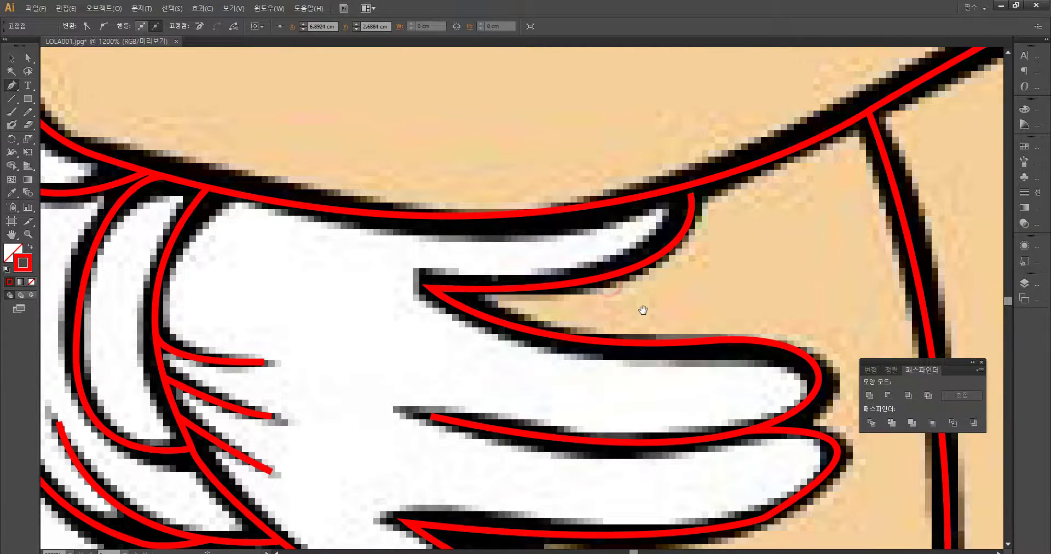
ctrl+click(726, 214)
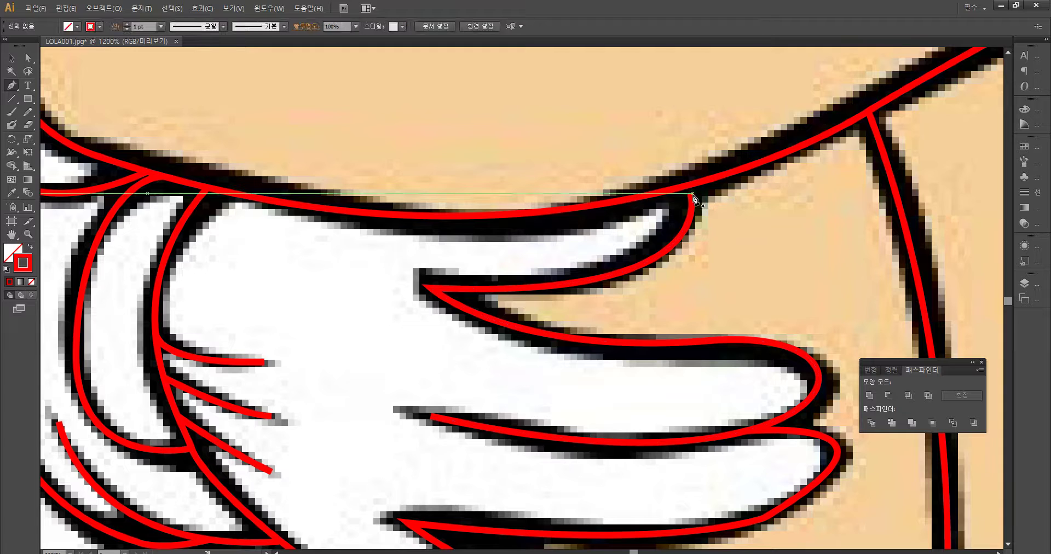
click(691, 195)
click(689, 189)
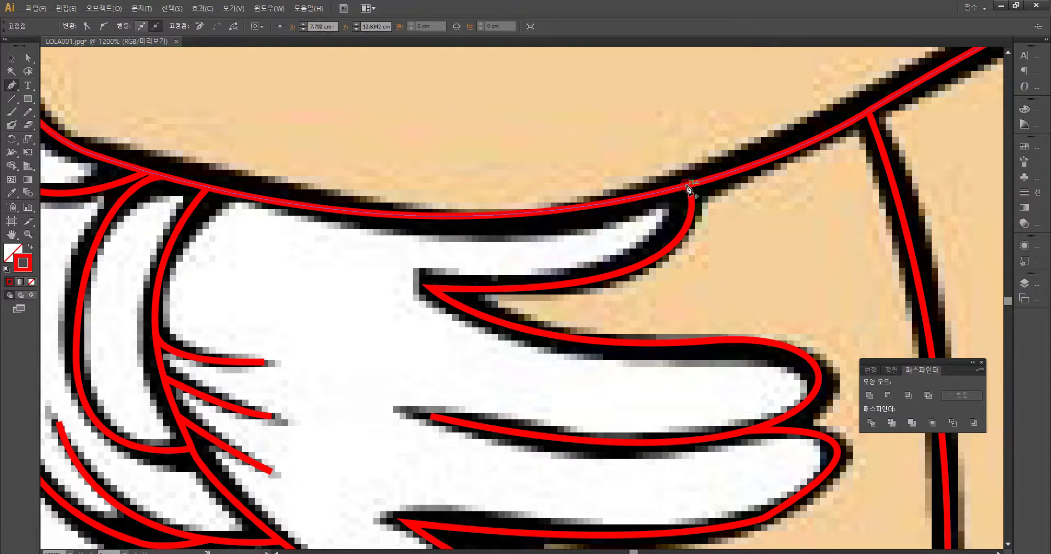
Step: Extend the upper end of the glove cuff line to join the arm's upper outline
drag(275, 158, 431, 268)
mouse_move(329, 158)
mouse_down()
mouse_move(528, 265)
mouse_move(587, 271)
mouse_move(589, 259)
mouse_up()
ctrl+click(572, 171)
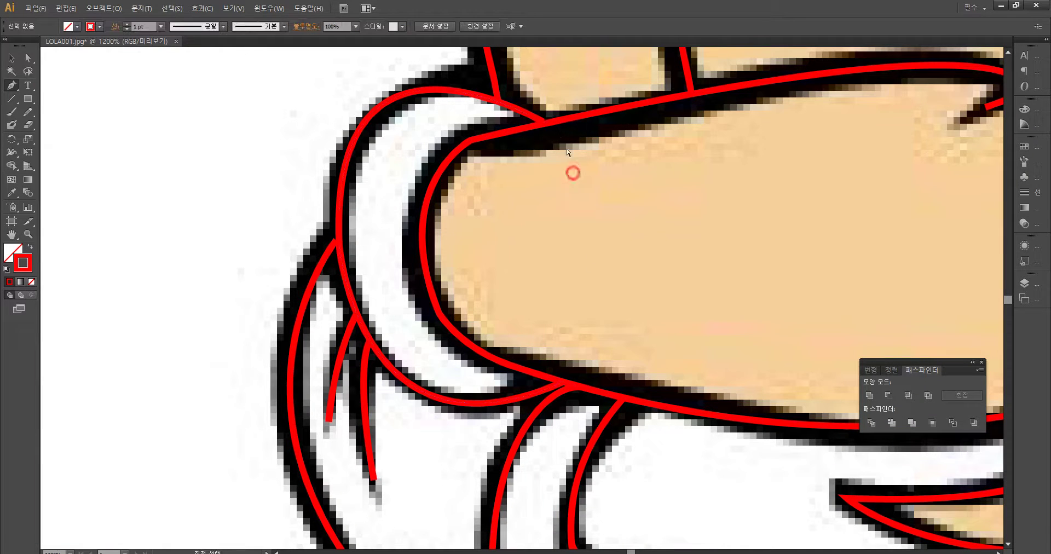
click(542, 122)
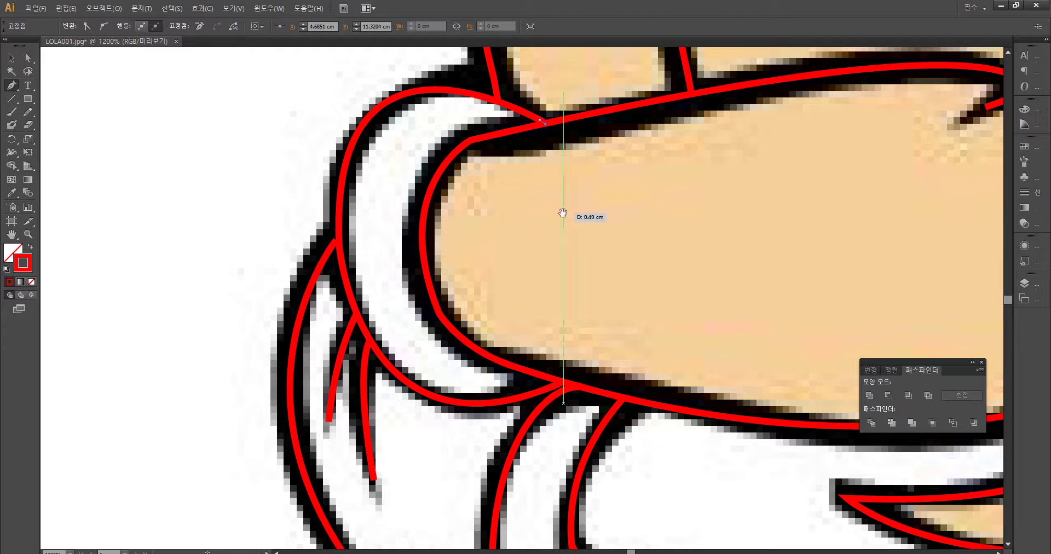
Step: Extend both ends of the glove's outer edge line to join the cuff line and the lower glove outline
ctrl+click(518, 272)
drag(508, 302, 551, 228)
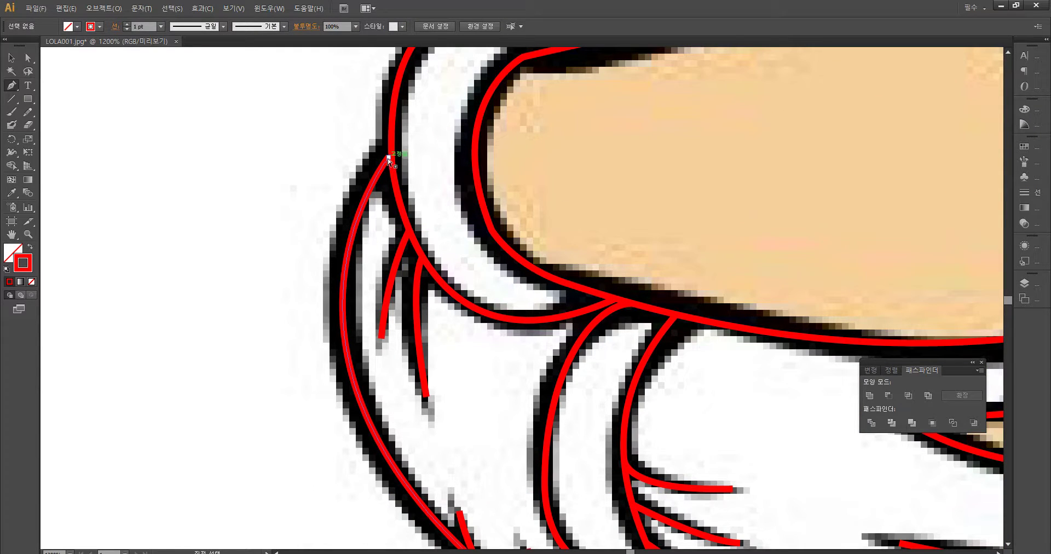
ctrl+click(320, 161)
click(390, 156)
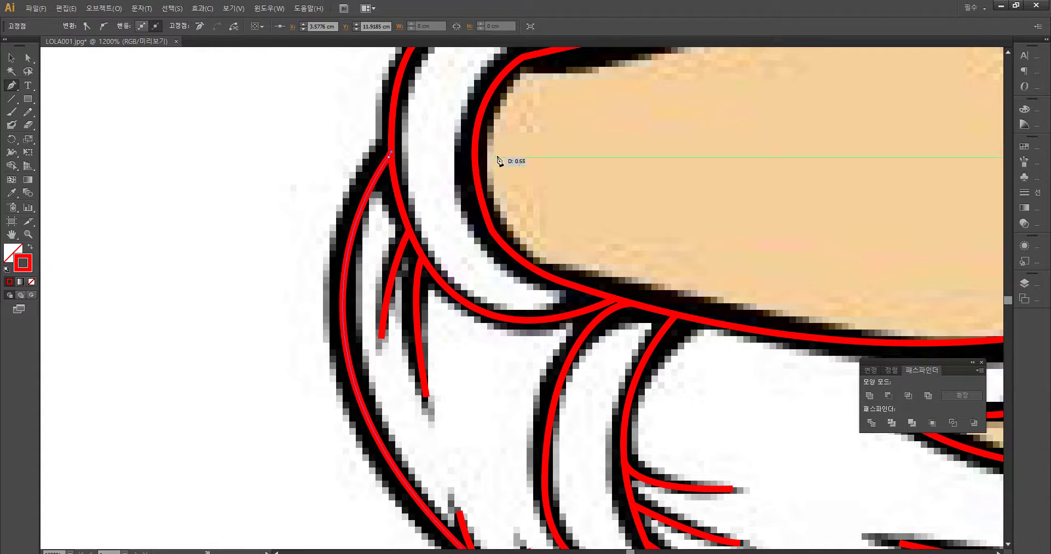
drag(557, 184, 514, 117)
drag(545, 171, 495, 104)
drag(427, 302, 401, 250)
drag(465, 286, 406, 194)
drag(607, 298, 475, 218)
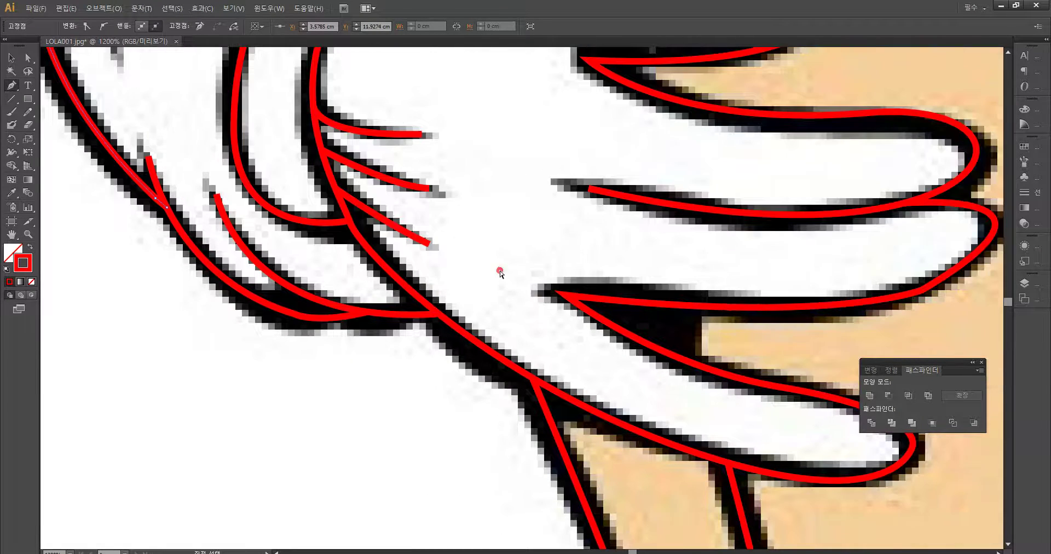
ctrl+click(500, 271)
Step: Examine the traced glove fingers, legs, feet and shorts for gaps between line ends
drag(431, 404, 400, 296)
mouse_move(387, 375)
mouse_down()
mouse_move(270, 222)
mouse_move(389, 243)
mouse_up()
drag(411, 361, 493, 285)
drag(455, 355, 534, 181)
drag(486, 284, 610, 181)
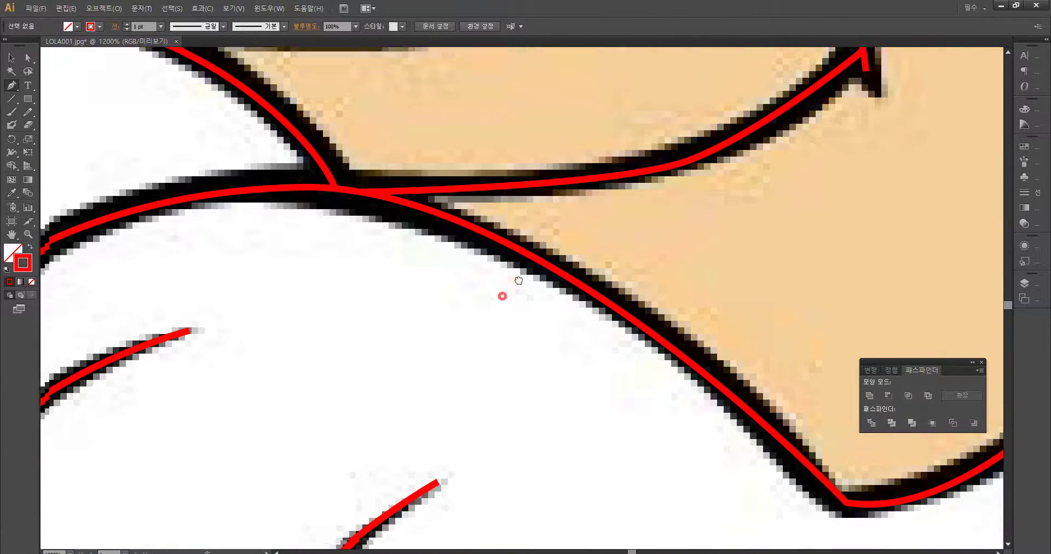
drag(518, 279, 608, 235)
key(ctrl+minus)
key(ctrl+minus)
key(ctrl+minus)
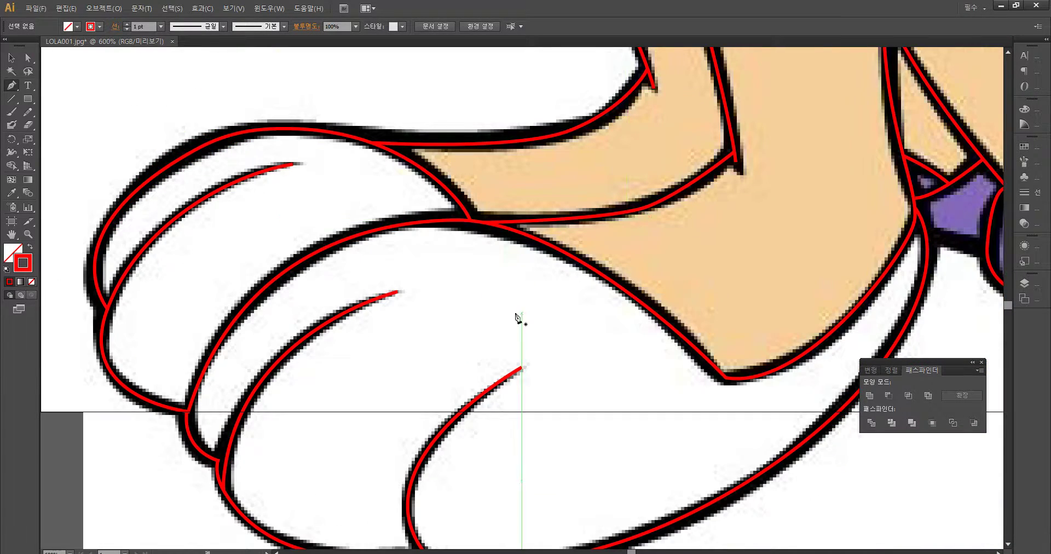
drag(486, 326, 405, 275)
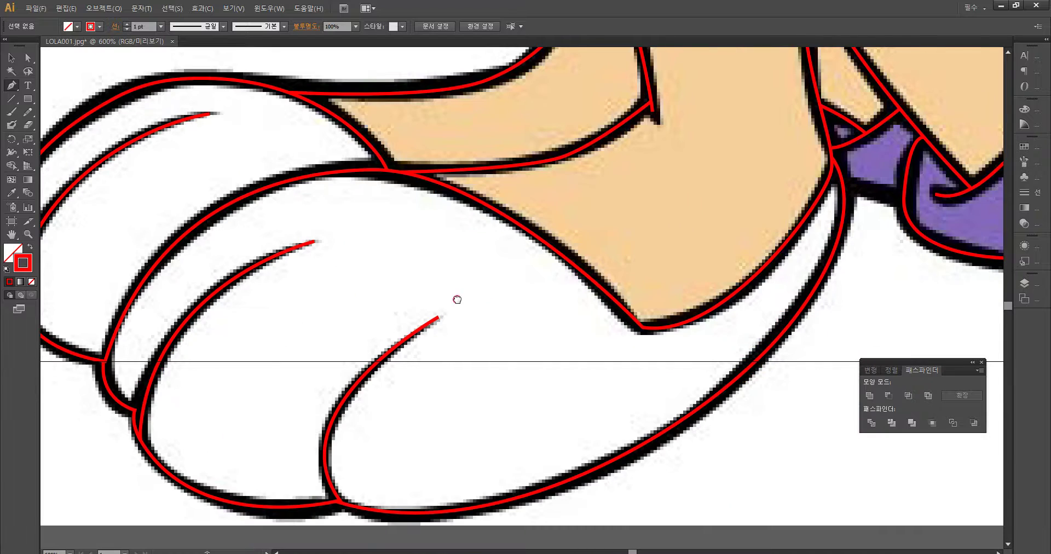
drag(458, 300, 534, 286)
key(ctrl+plus)
key(ctrl+plus)
key(ctrl+plus)
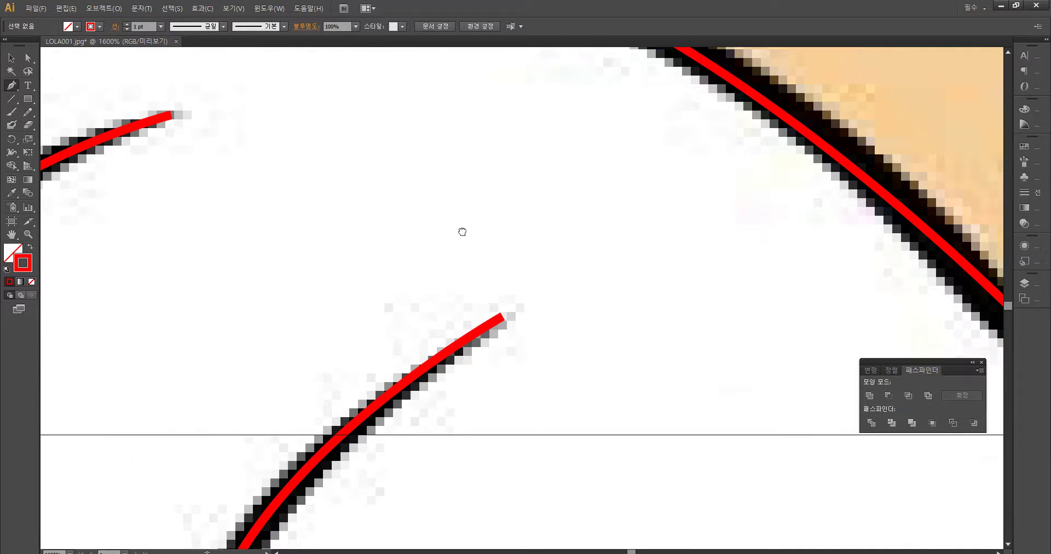
drag(462, 231, 985, 143)
drag(611, 246, 749, 213)
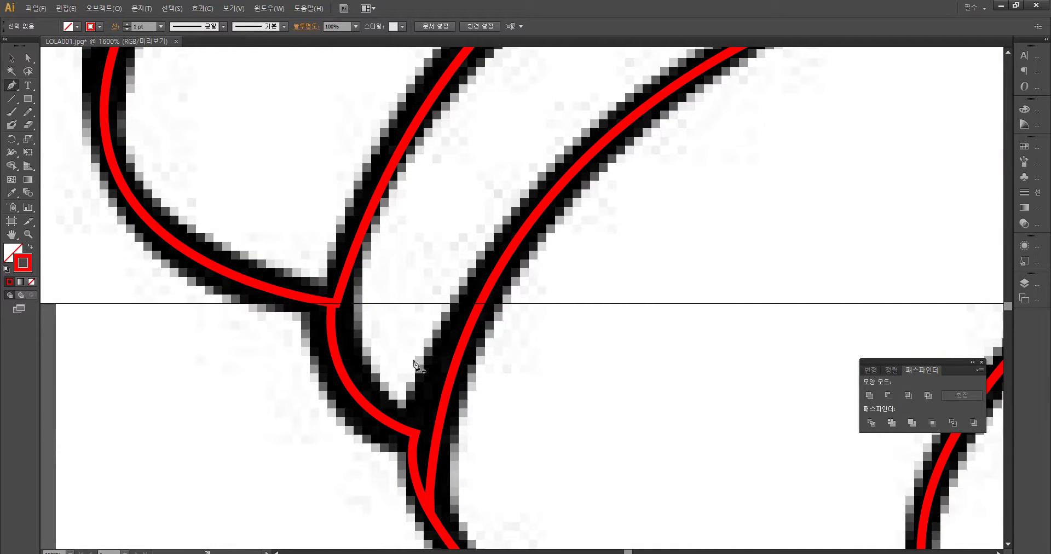
drag(677, 362, 480, 296)
drag(509, 347, 434, 242)
key(ctrl+minus)
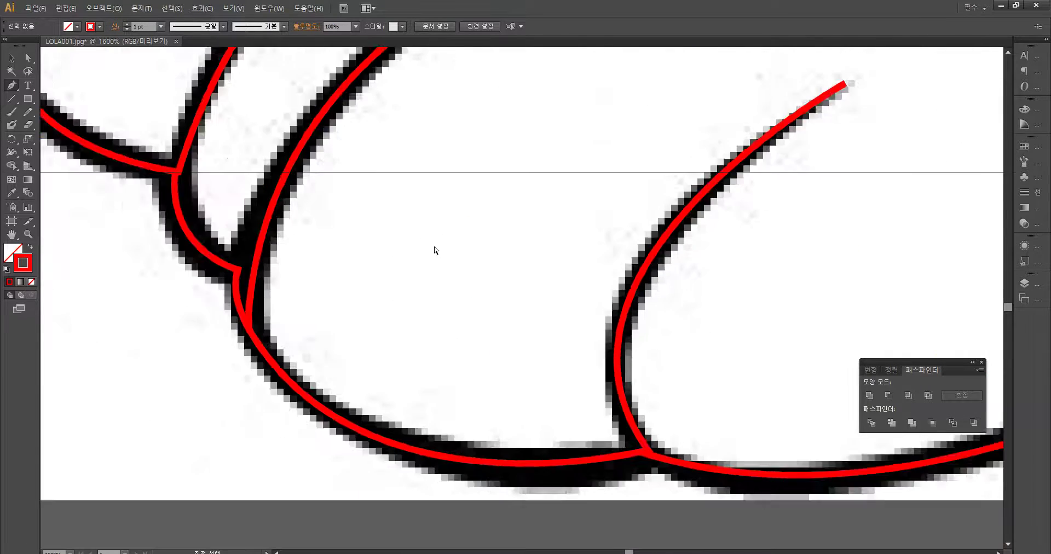
key(ctrl+minus)
key(ctrl+minus)
key(ctrl+minus)
drag(704, 350, 399, 365)
drag(806, 268, 563, 409)
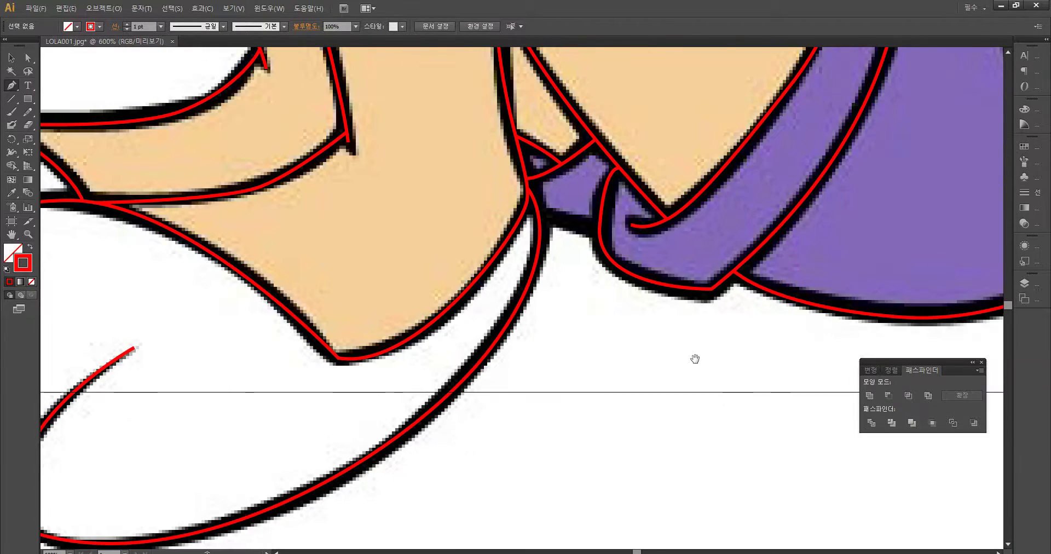
drag(693, 361, 668, 392)
drag(741, 394, 617, 435)
drag(726, 426, 675, 411)
key(ctrl+minus)
key(ctrl+minus)
key(ctrl+minus)
key(ctrl+minus)
key(ctrl+minus)
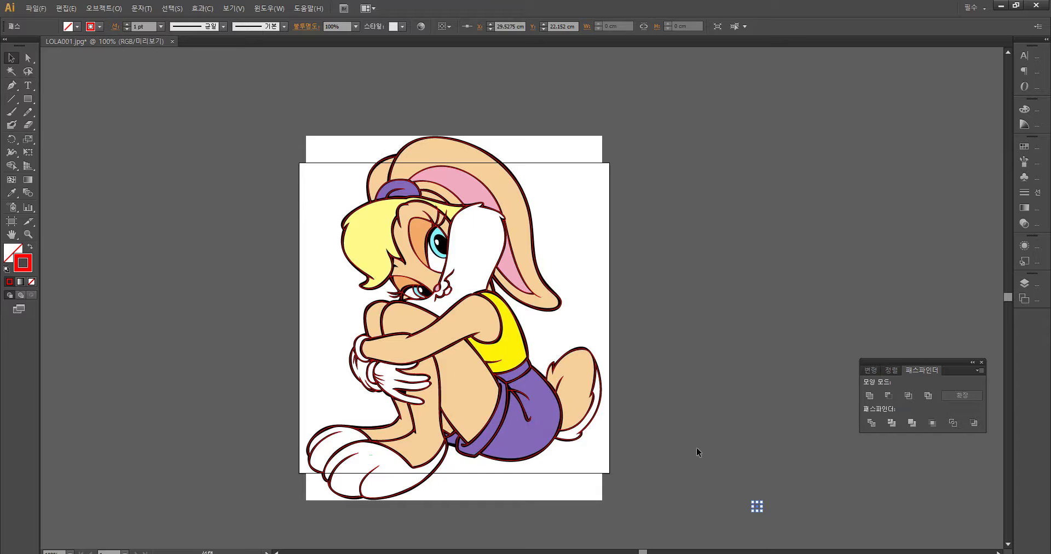
Step: Remove the stray point outside the artboard and select all artwork to check for others
ctrl+click(712, 454)
drag(747, 478, 844, 529)
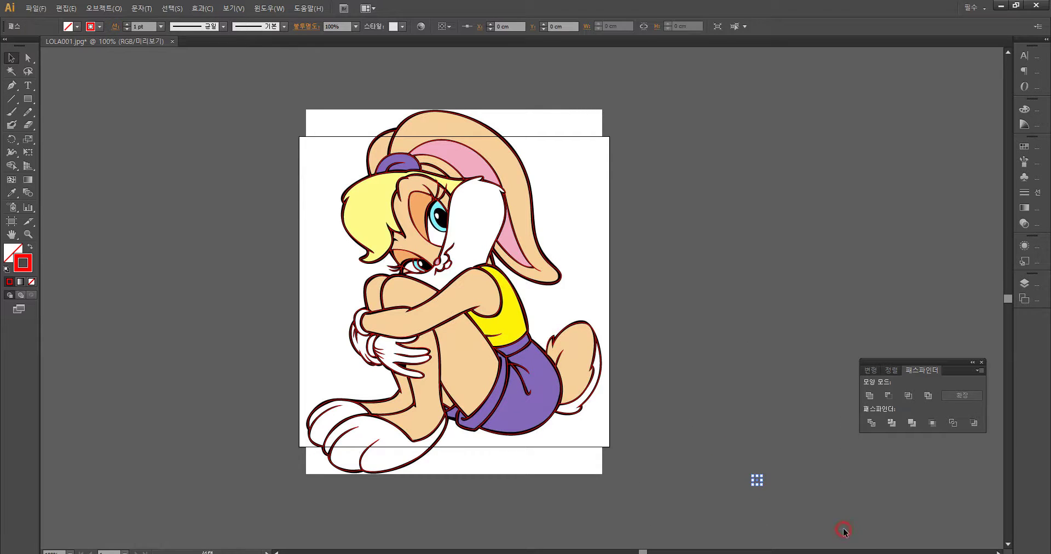
click(841, 528)
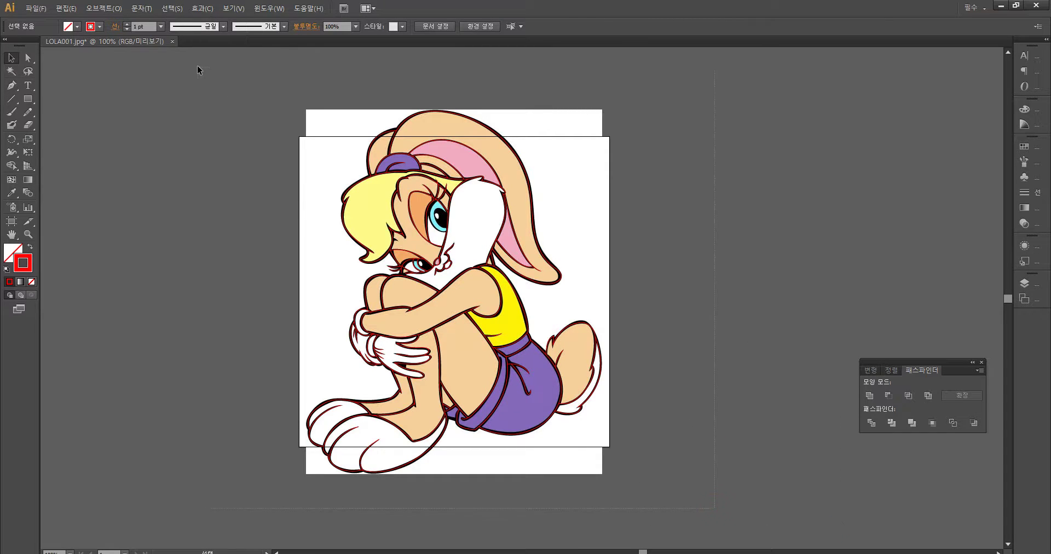
key(ctrl+a)
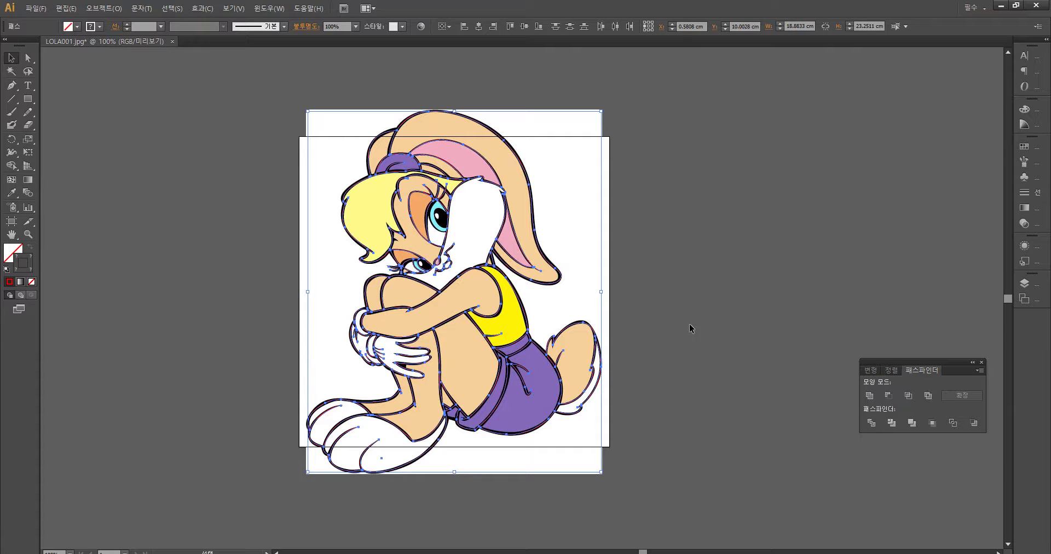
click(696, 328)
Step: Switch to outline view and delete the stray point inside the front foot
key(ctrl+y)
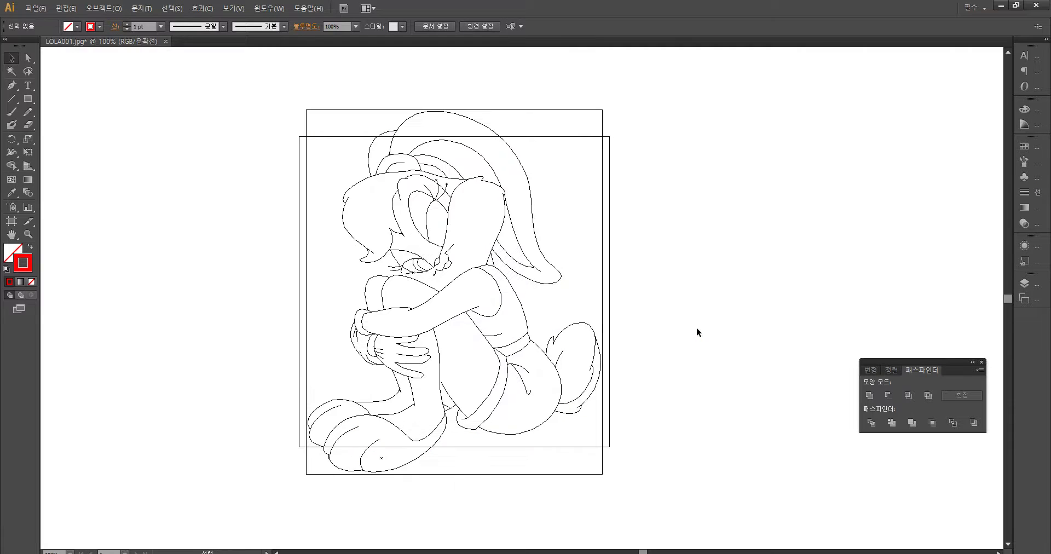
drag(371, 458, 372, 455)
key(Delete)
Step: Delete the stray point at the lower end of the line beneath the mouth
key(ctrl+plus)
drag(620, 294, 693, 332)
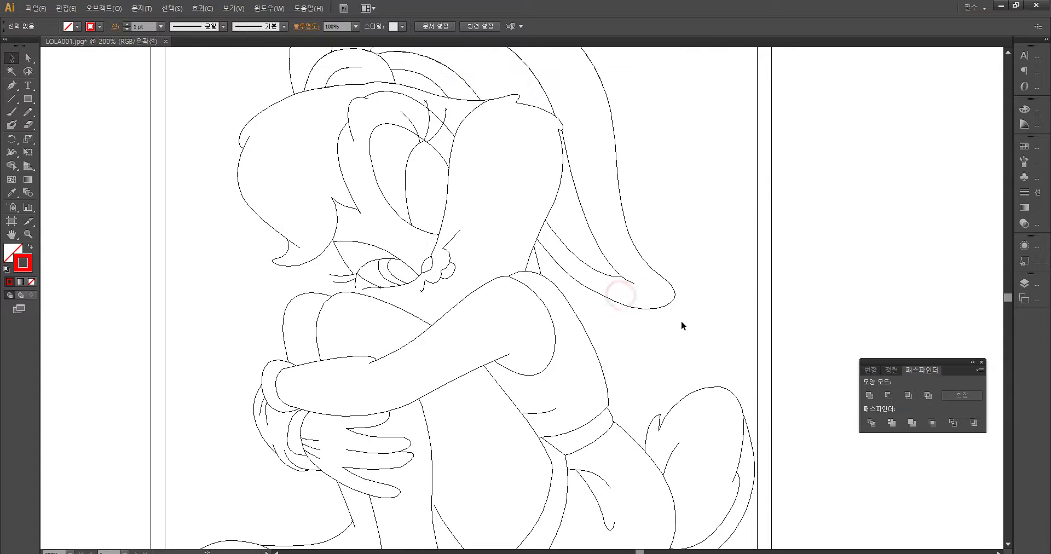
key(ctrl+plus)
drag(439, 225, 447, 274)
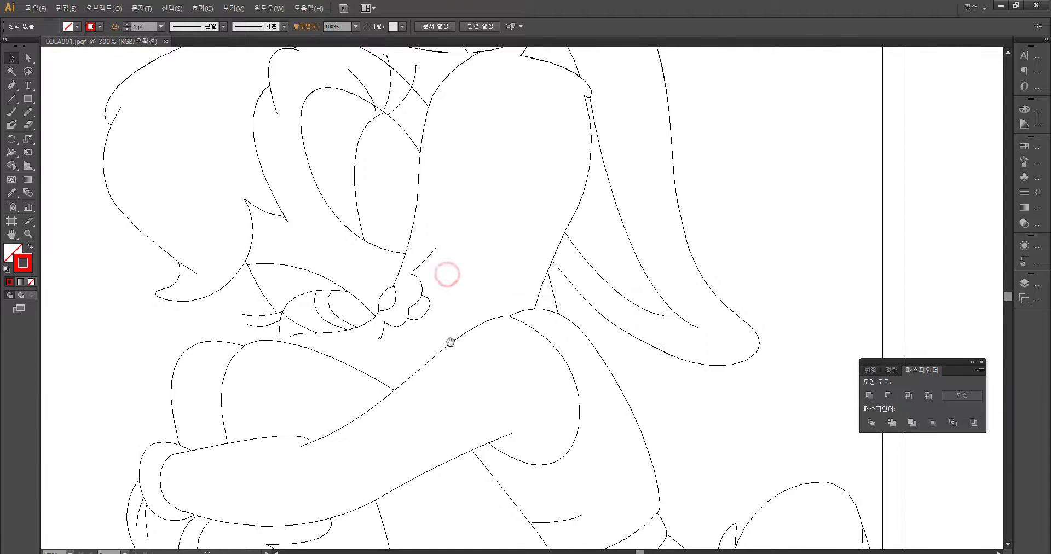
drag(381, 342, 380, 344)
key(p)
key(Delete)
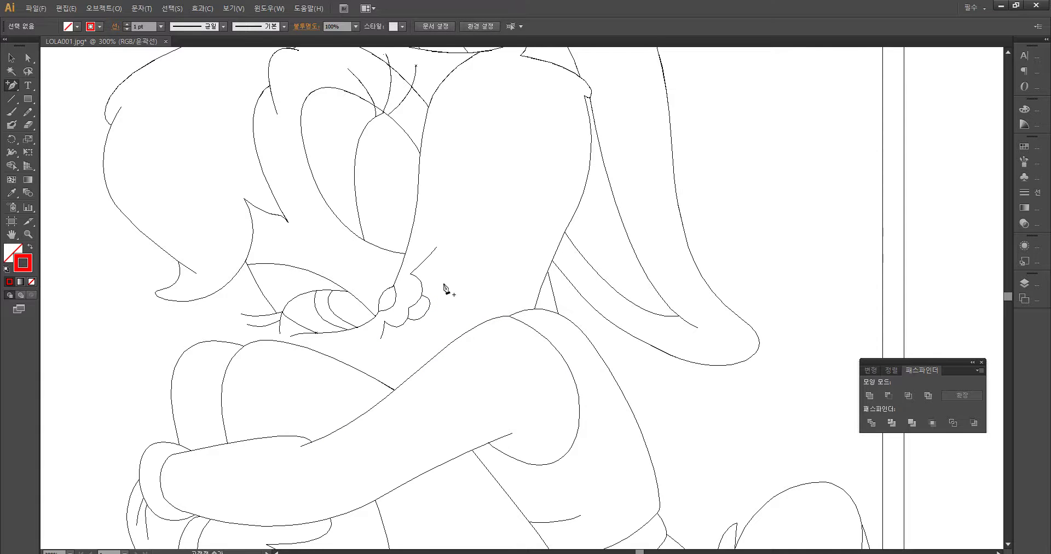
Step: Try to isolate the stray point at the upper tip of the eyelash line nearest the ear
drag(465, 211, 504, 301)
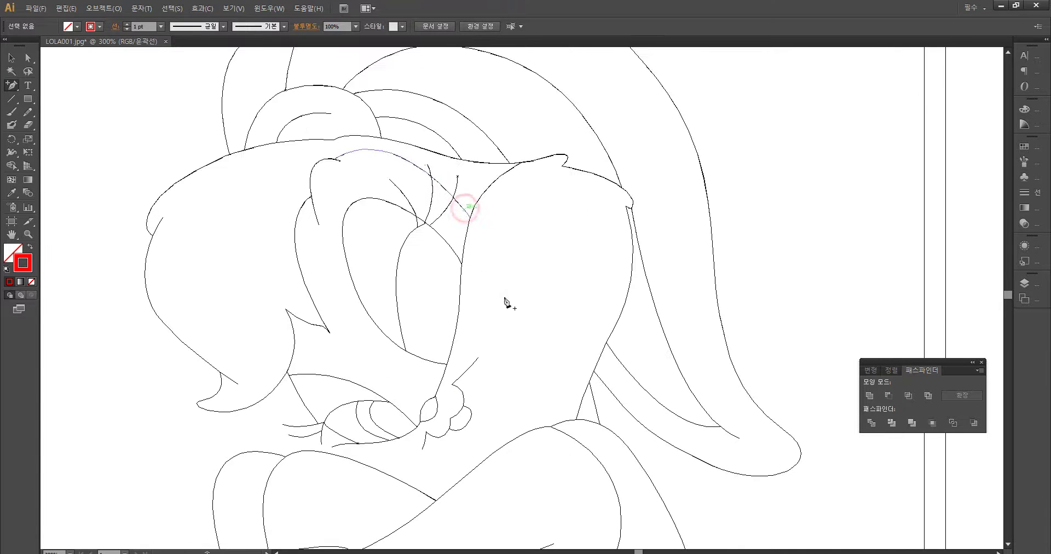
click(458, 177)
click(607, 302)
key(ctrl+plus)
key(ctrl+plus)
key(ctrl+plus)
drag(497, 234, 527, 339)
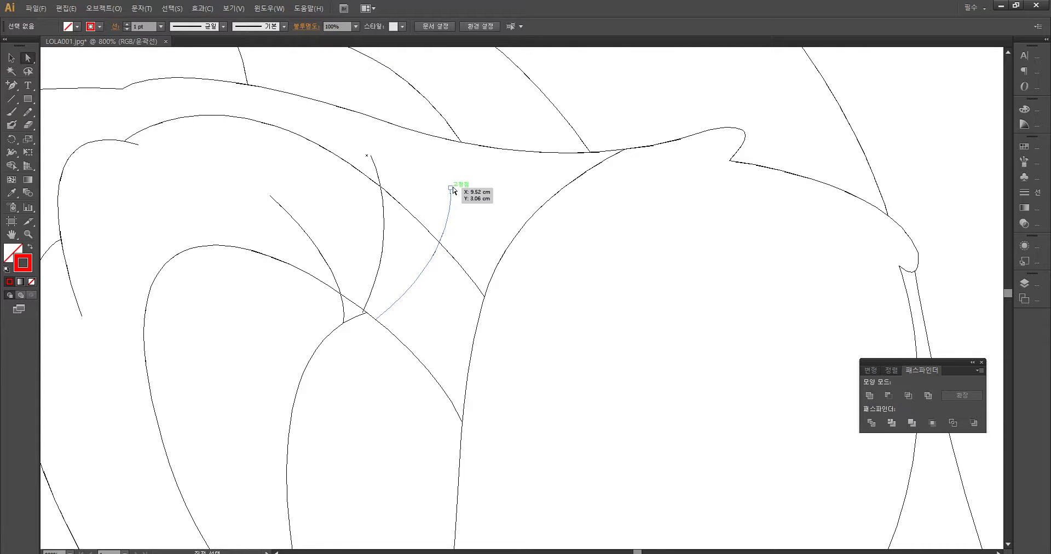
ctrl+click(452, 189)
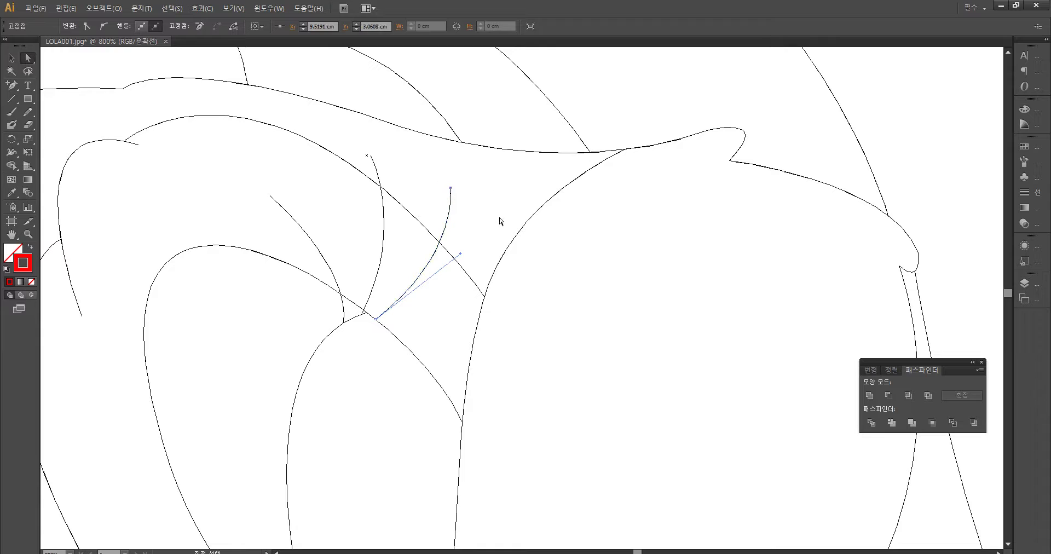
ctrl+click(532, 318)
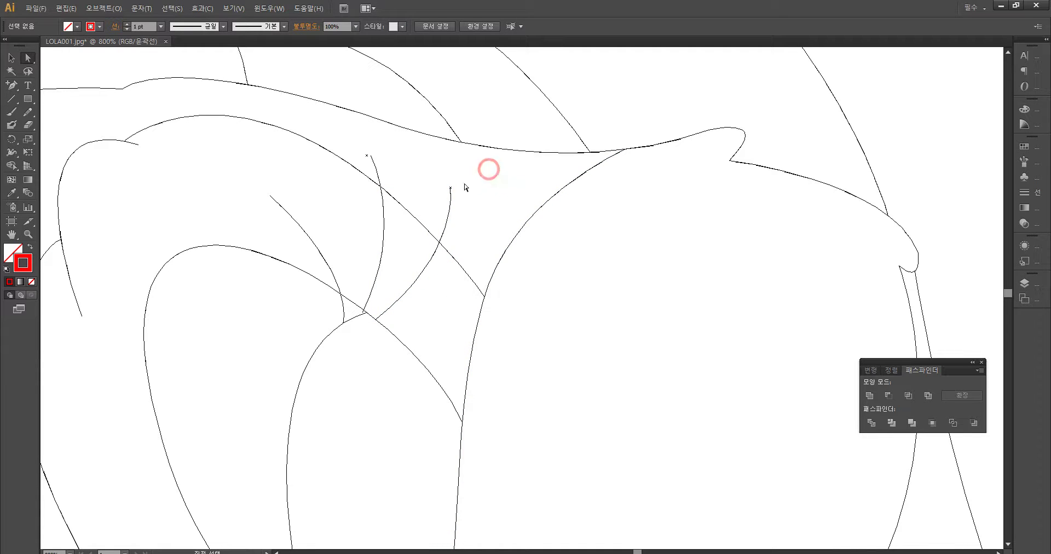
click(452, 189)
key(ctrl+z)
drag(451, 188, 444, 188)
click(469, 184)
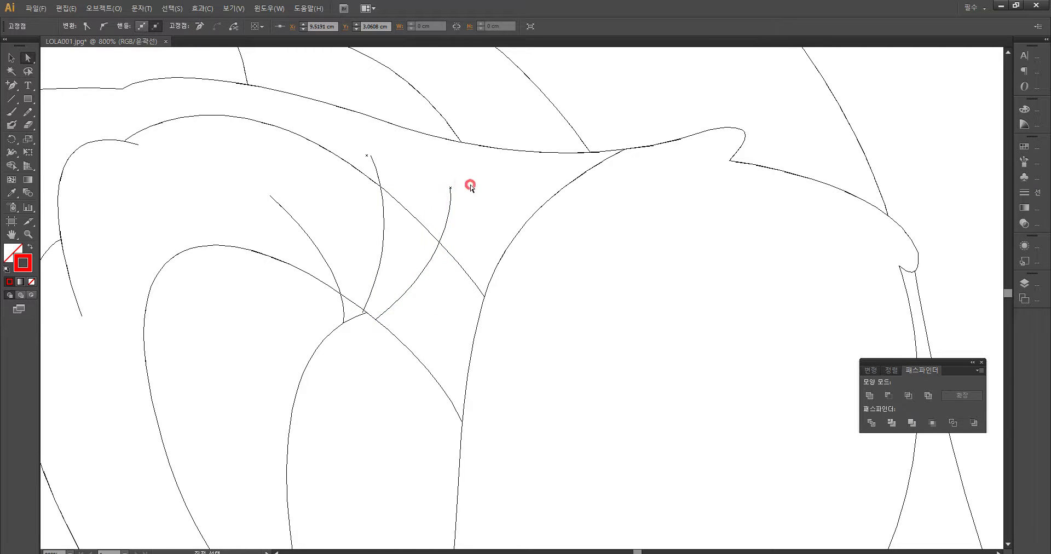
Step: Try the Delete Anchor Point tool on the tip of the eyelash nearest the ear, and undo the deletion
key(ctrl+equal)
key(ctrl+equal)
key(ctrl+equal)
key(ctrl+equal)
key(ctrl+equal)
drag(436, 160, 676, 450)
drag(429, 225, 502, 472)
drag(470, 220, 491, 315)
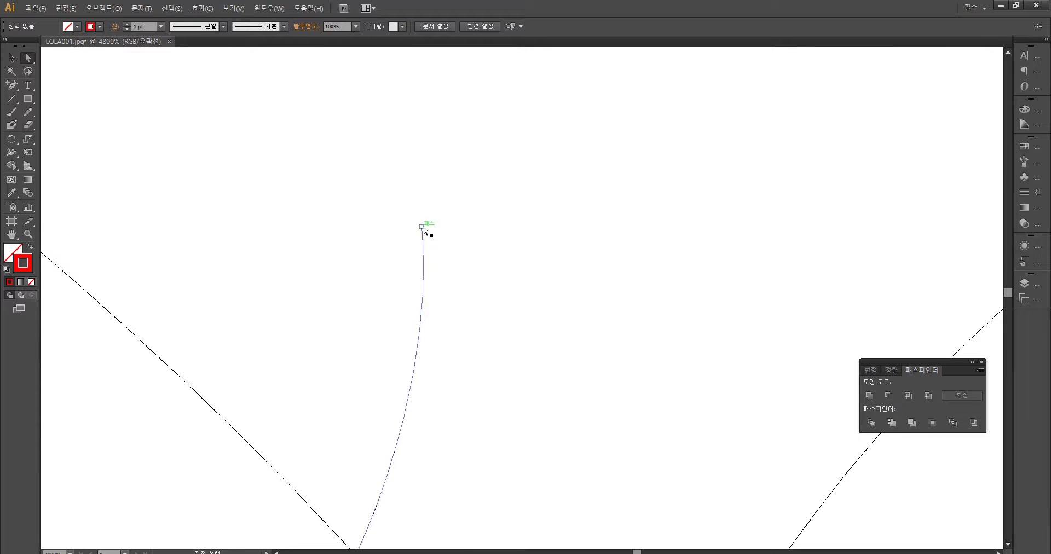
key(p)
click(422, 227)
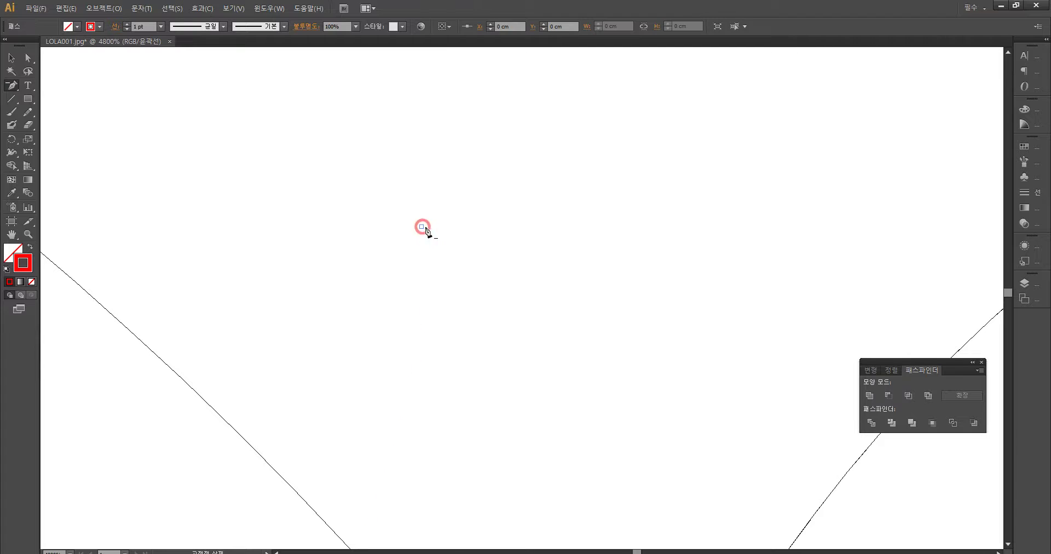
key(ctrl+z)
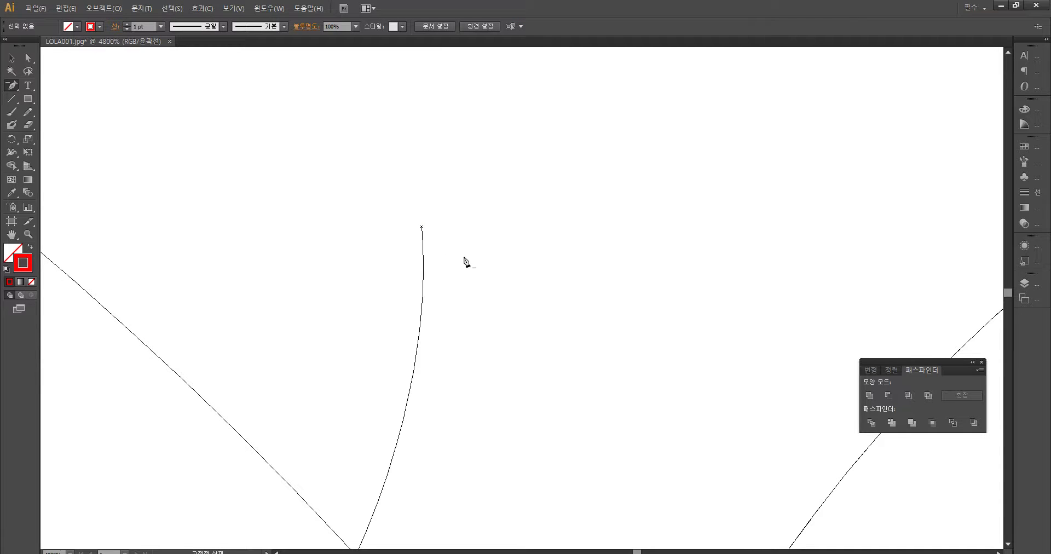
Step: Delete the stray point lying on the upper tip of the eyelash nearest the ear, keeping the lash line
click(422, 228)
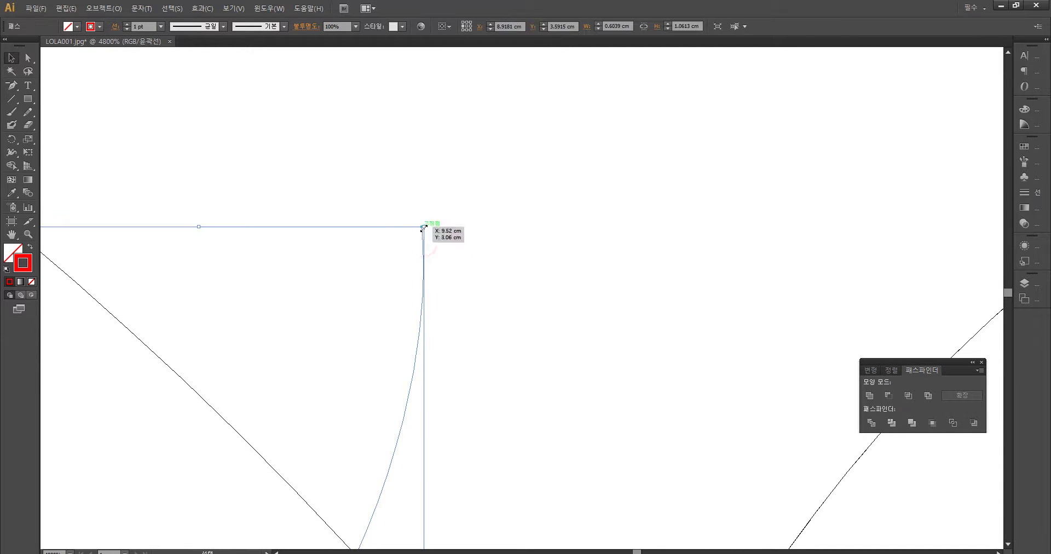
click(423, 237)
drag(422, 237, 403, 227)
click(488, 244)
key(Delete)
Step: Delete the stray point beside the upper tip of the middle eyelash line
drag(489, 239, 710, 286)
drag(433, 253, 512, 302)
drag(357, 207, 351, 201)
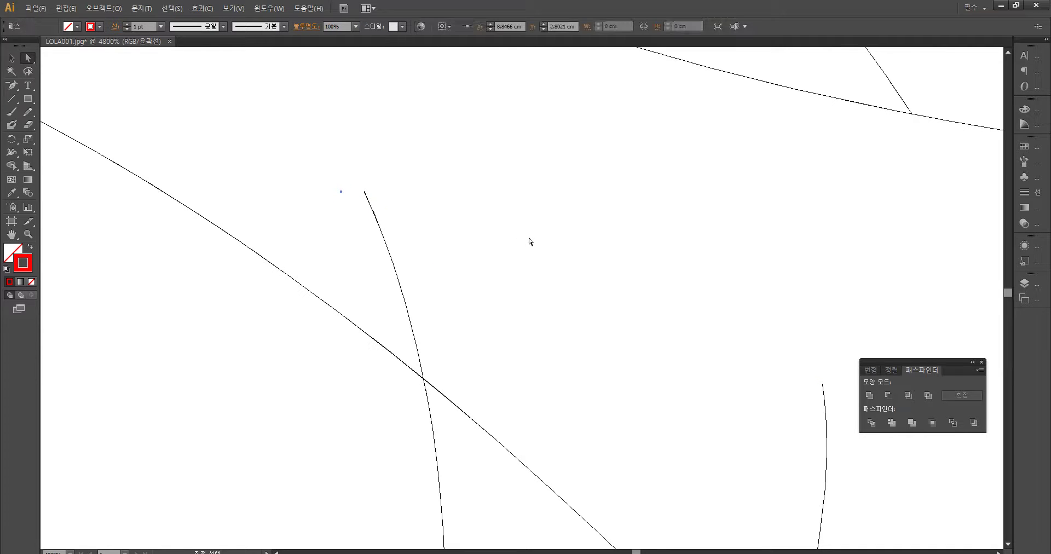
key(Delete)
Step: Adjust the lower end of the lid line inside the lower eye so that it crosses the eye's bottom outline
scroll(553, 287, down, 4)
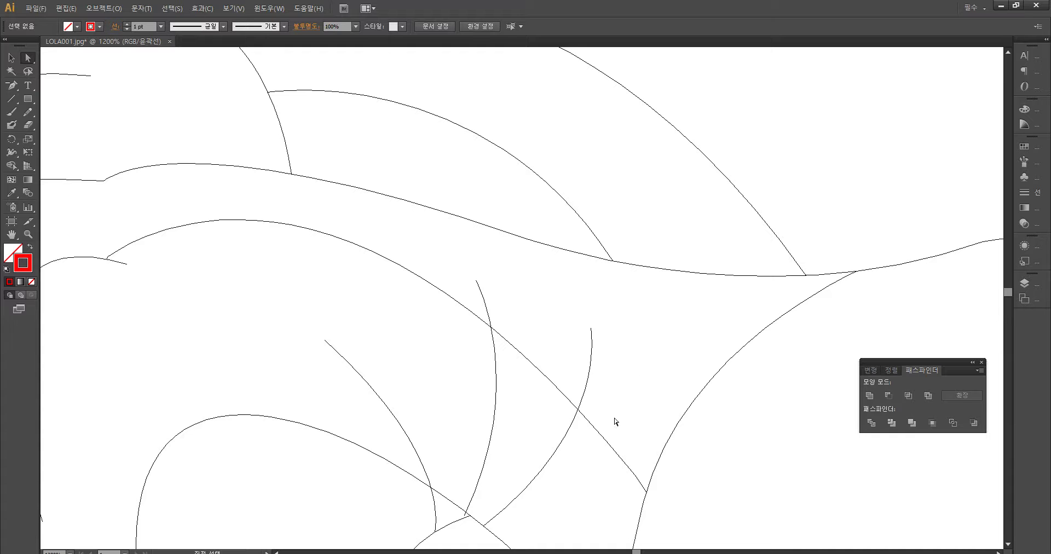
drag(608, 486, 618, 327)
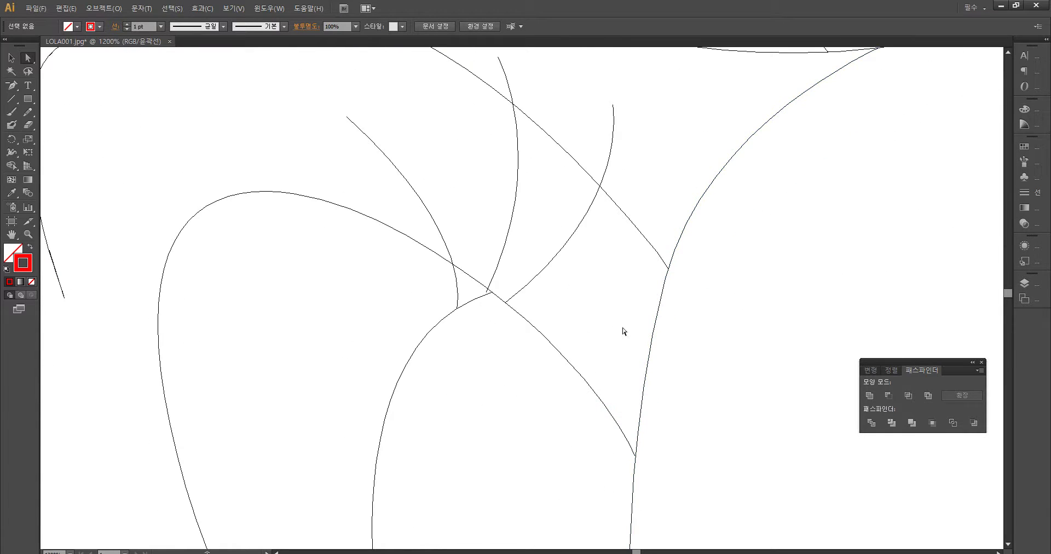
key(ctrl+minus)
key(ctrl+minus)
key(ctrl+minus)
drag(646, 342, 696, 173)
drag(695, 333, 702, 291)
drag(551, 422, 622, 267)
scroll(547, 393, up, 4)
scroll(464, 393, up, 2)
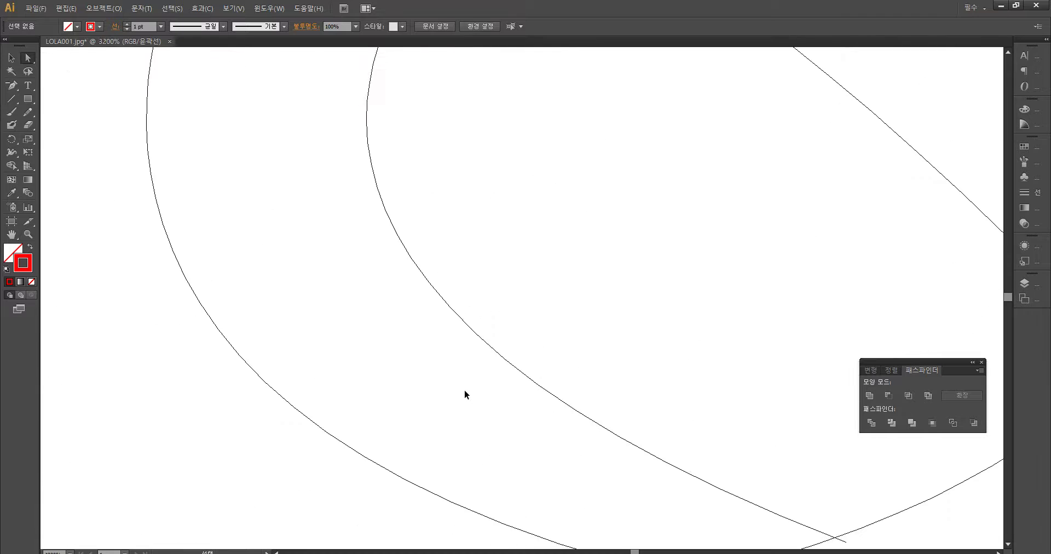
drag(478, 389, 547, 176)
drag(486, 361, 540, 311)
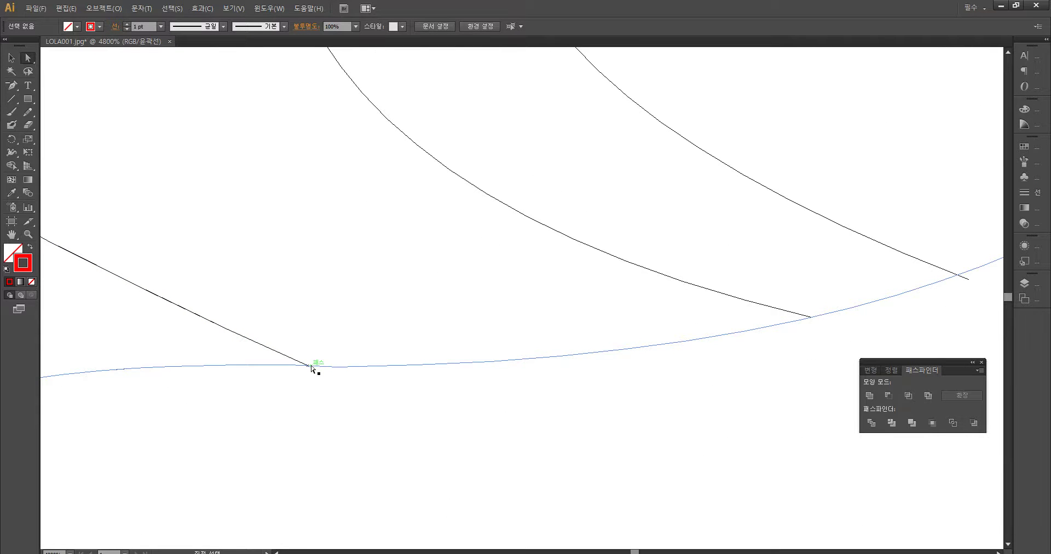
drag(308, 365, 290, 368)
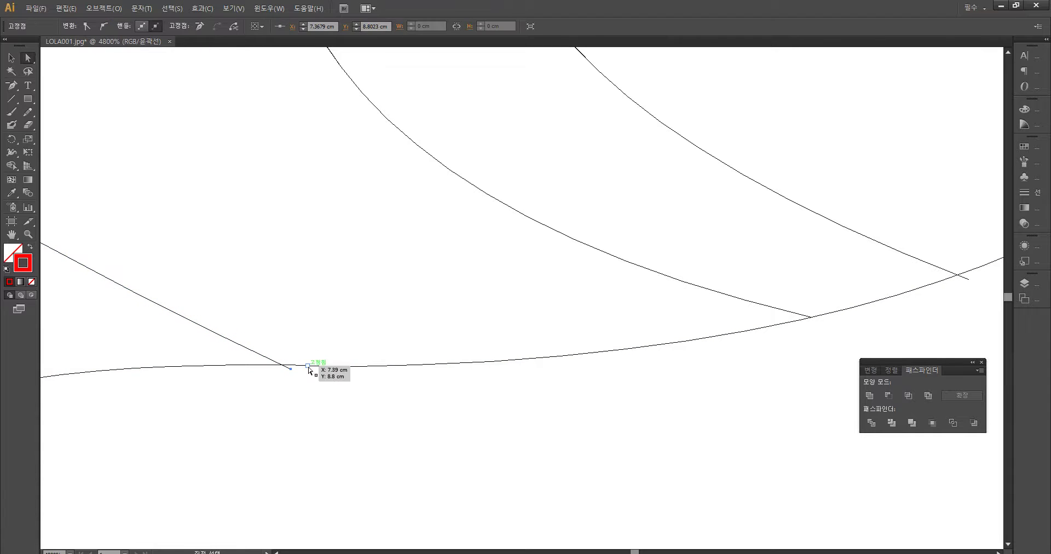
click(307, 370)
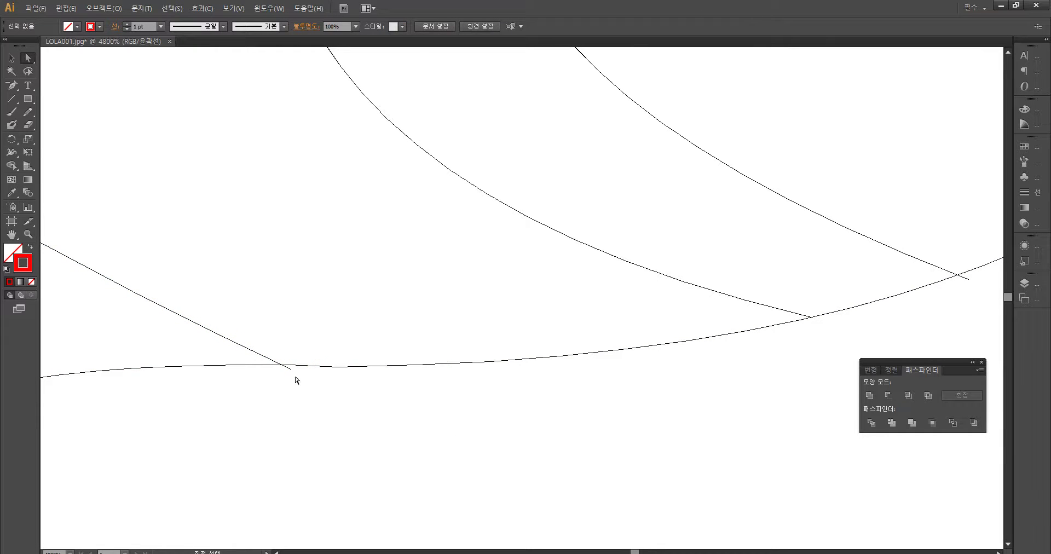
drag(291, 368, 302, 366)
key(ctrl+minus)
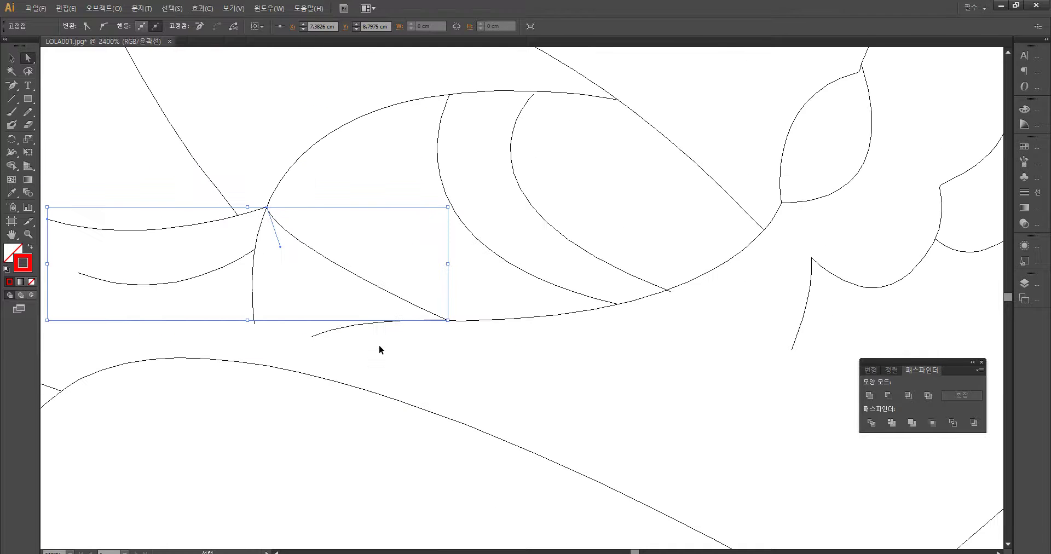
Step: Shorten the upper tip of the upper eye's eyelash nearest the ear slightly, keeping the lash on the drawn line
key(ctrl+y)
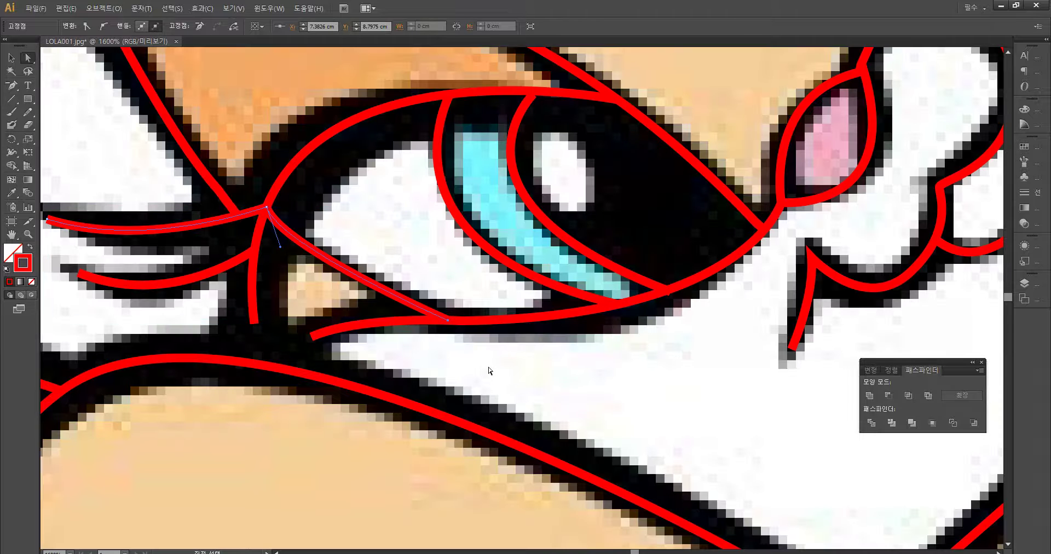
click(487, 366)
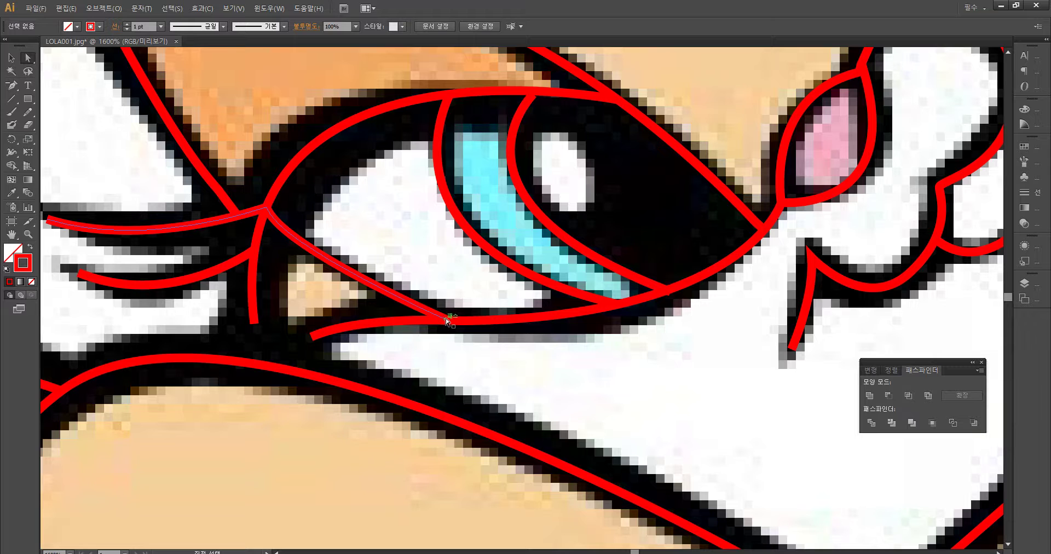
drag(642, 207, 563, 366)
drag(659, 192, 511, 539)
drag(650, 273, 665, 336)
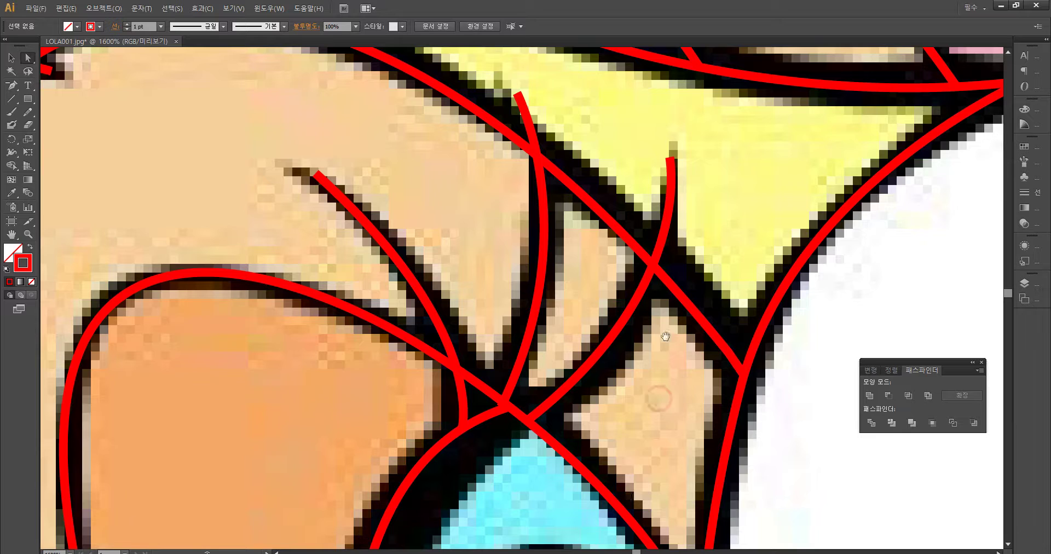
click(671, 161)
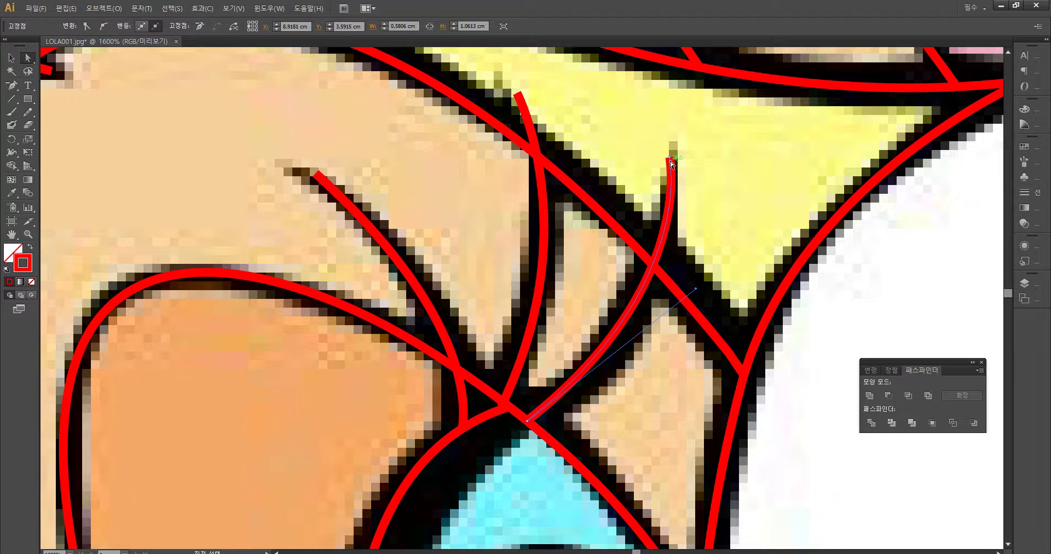
click(701, 168)
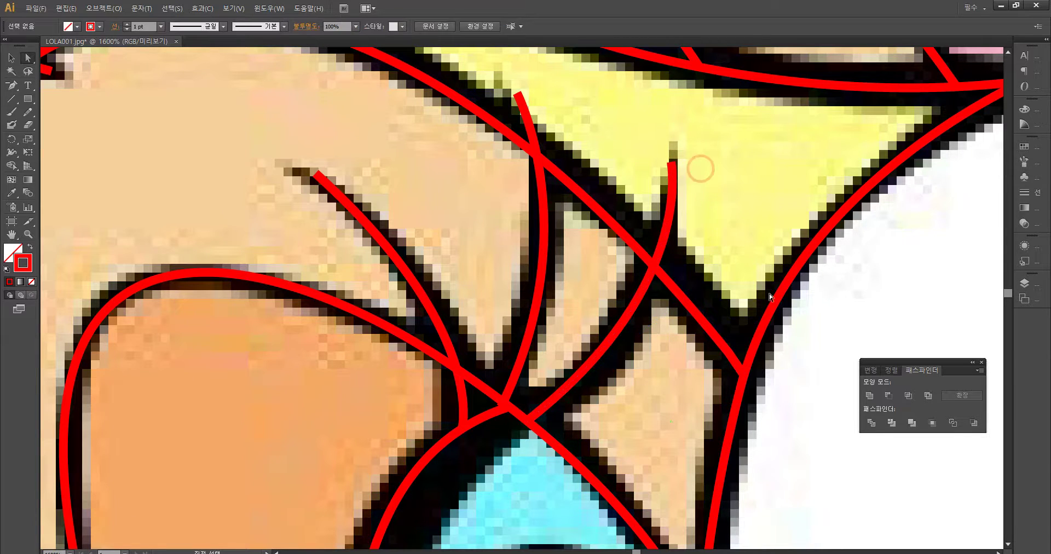
Step: Switch to outline view and move the lower end of the upper eye's middle eyelash onto the eye's outline
key(ctrl+y)
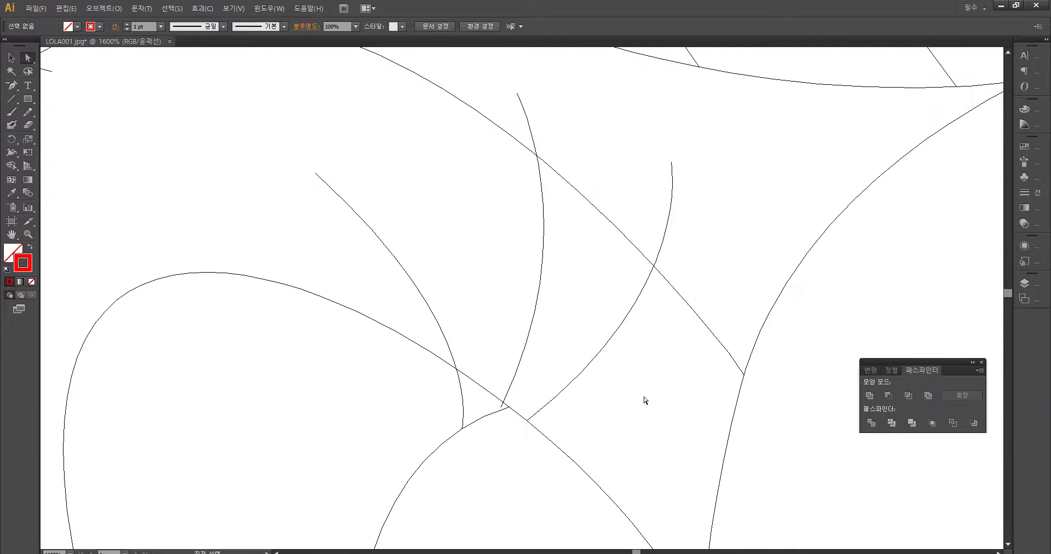
click(502, 407)
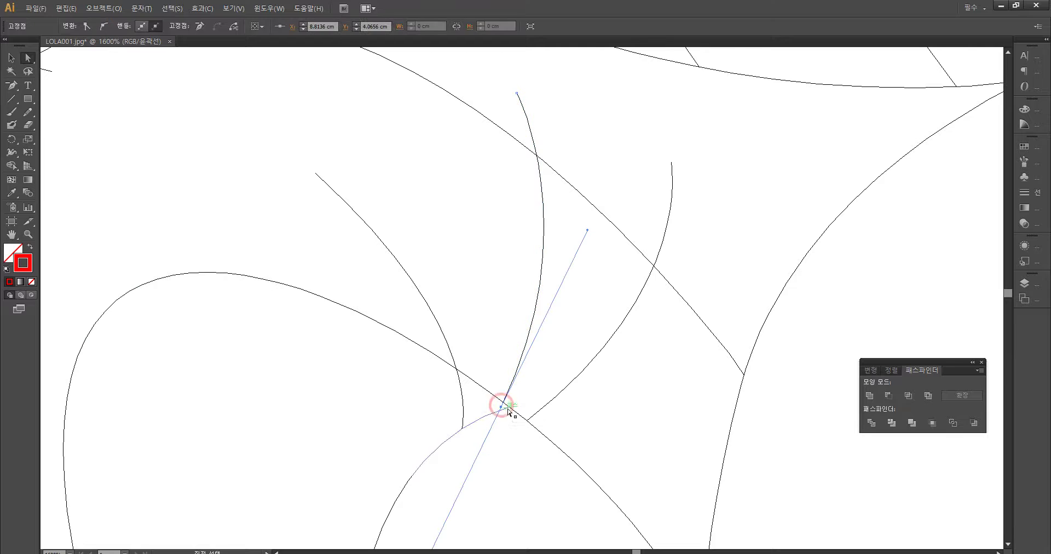
click(502, 408)
drag(501, 407, 501, 410)
click(534, 424)
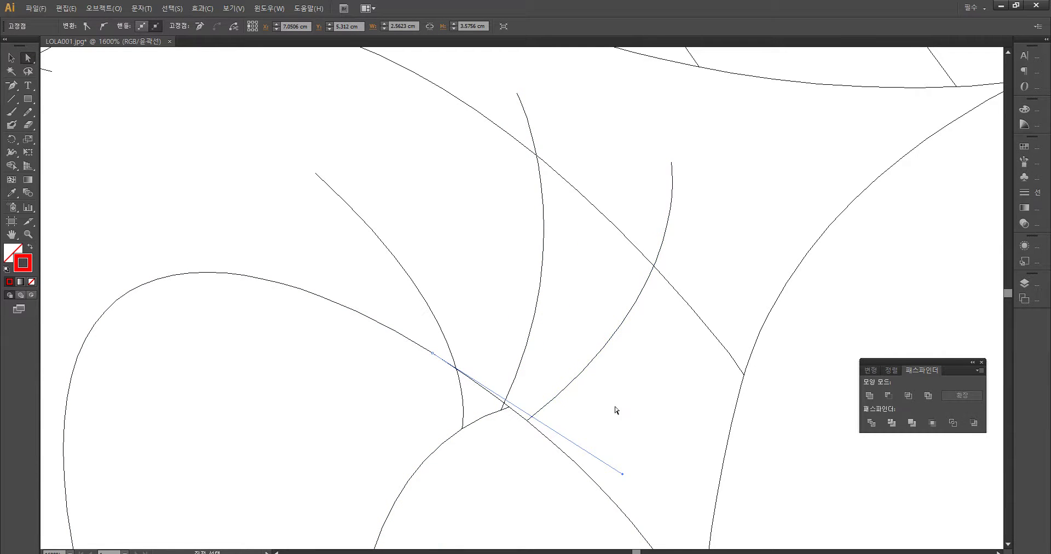
click(650, 434)
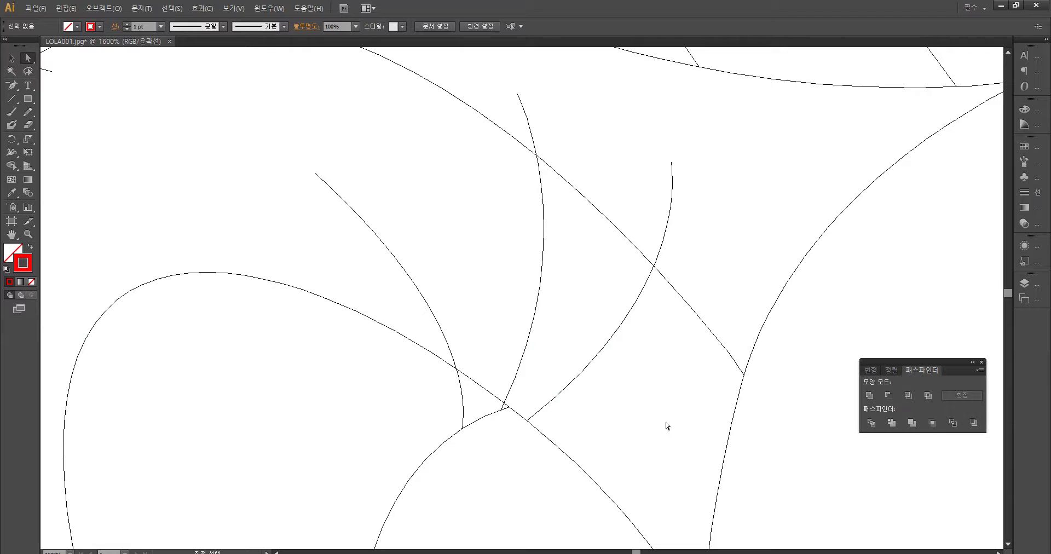
Step: Check the traced face and the whole figure for gaps and stray lines in preview and outline views
key(ctrl+t)
key(ctrl+y)
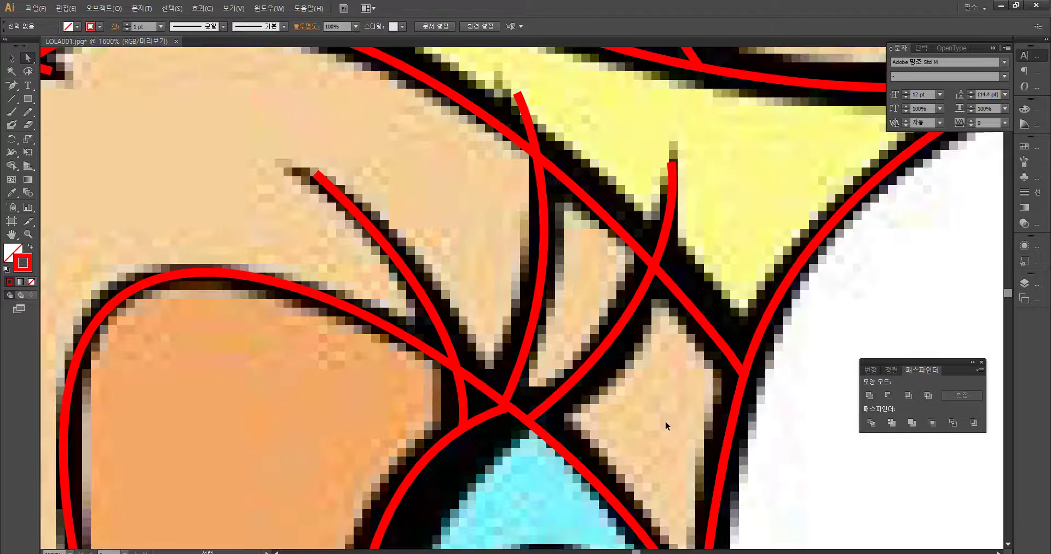
click(992, 48)
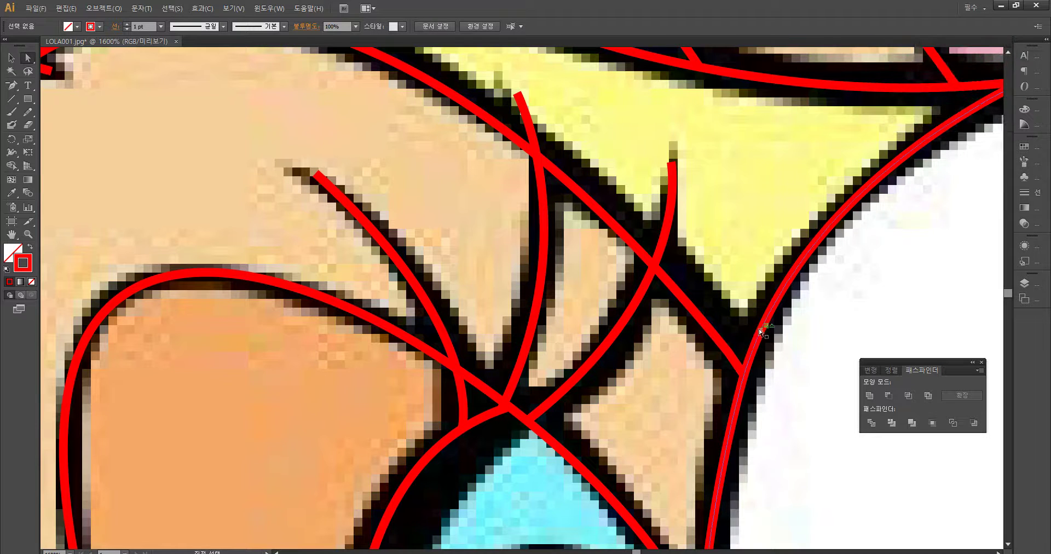
key(ctrl+minus)
key(ctrl+minus)
key(ctrl+minus)
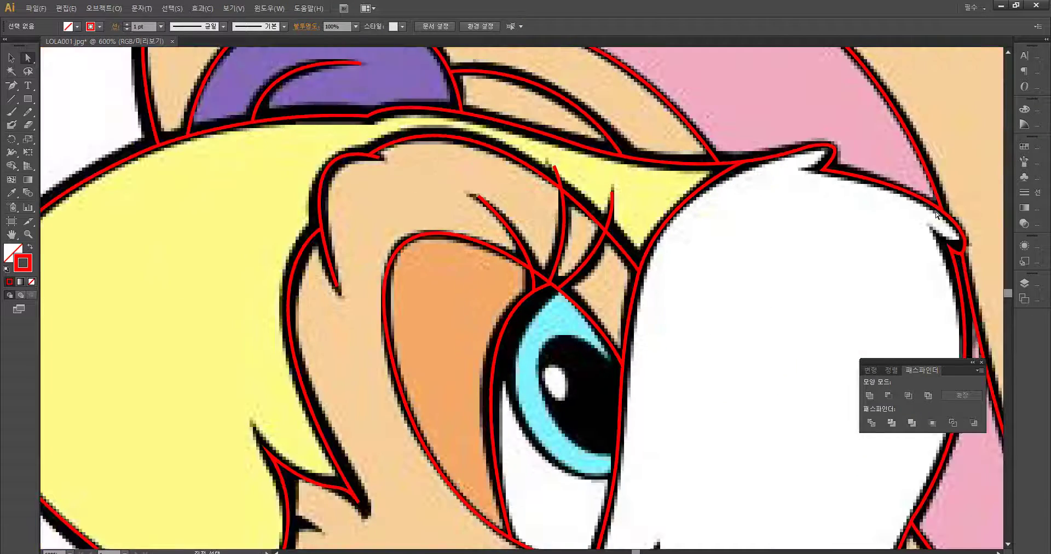
drag(962, 284, 822, 168)
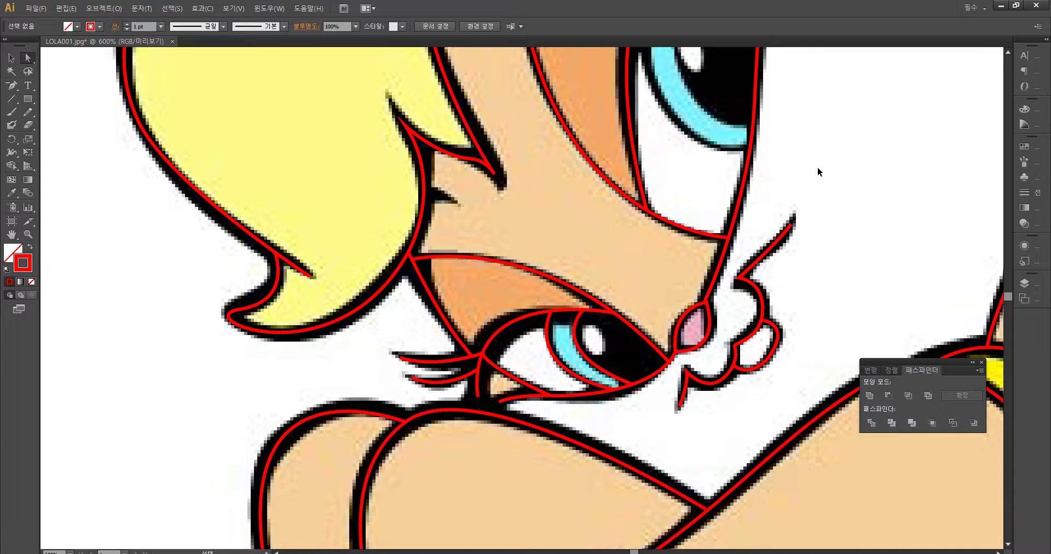
key(ctrl+y)
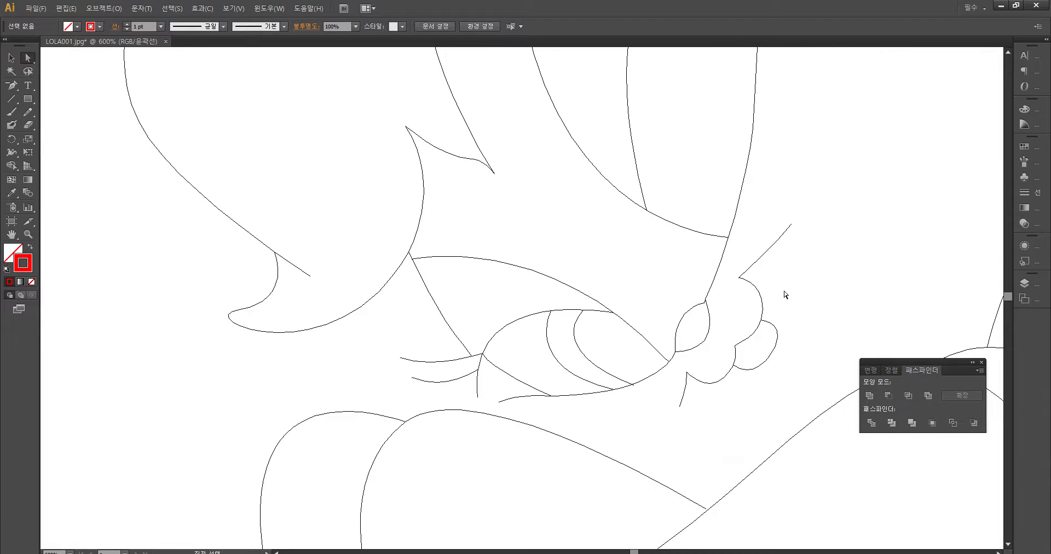
drag(820, 291, 746, 452)
drag(744, 353, 746, 472)
drag(749, 383, 765, 515)
drag(739, 324, 483, 379)
key(ctrl+minus)
key(ctrl+minus)
key(ctrl+minus)
key(ctrl+minus)
drag(579, 334, 617, 166)
drag(639, 322, 600, 197)
mouse_move(633, 237)
mouse_down()
mouse_move(633, 282)
mouse_move(675, 281)
mouse_move(695, 344)
mouse_up()
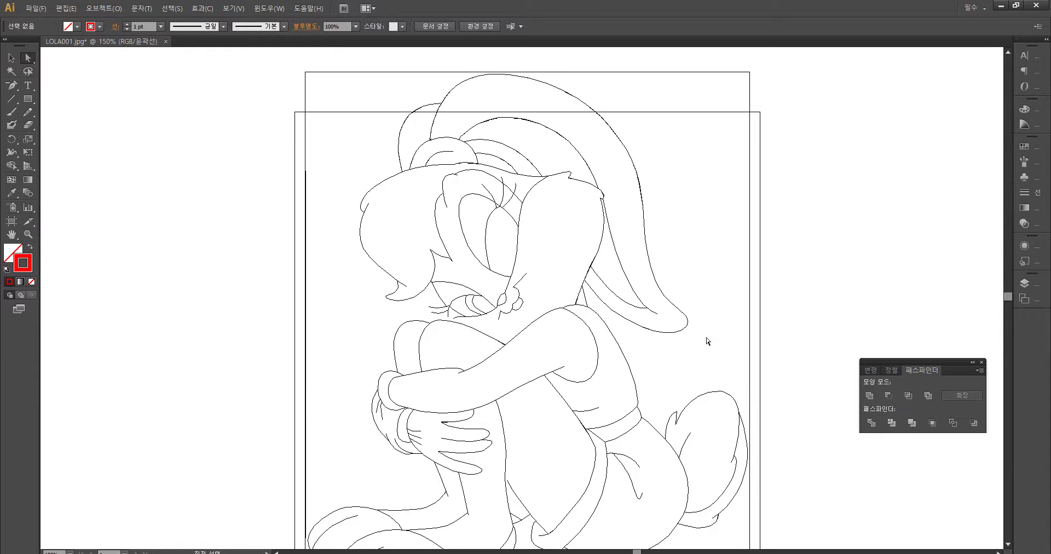
key(ctrl+t)
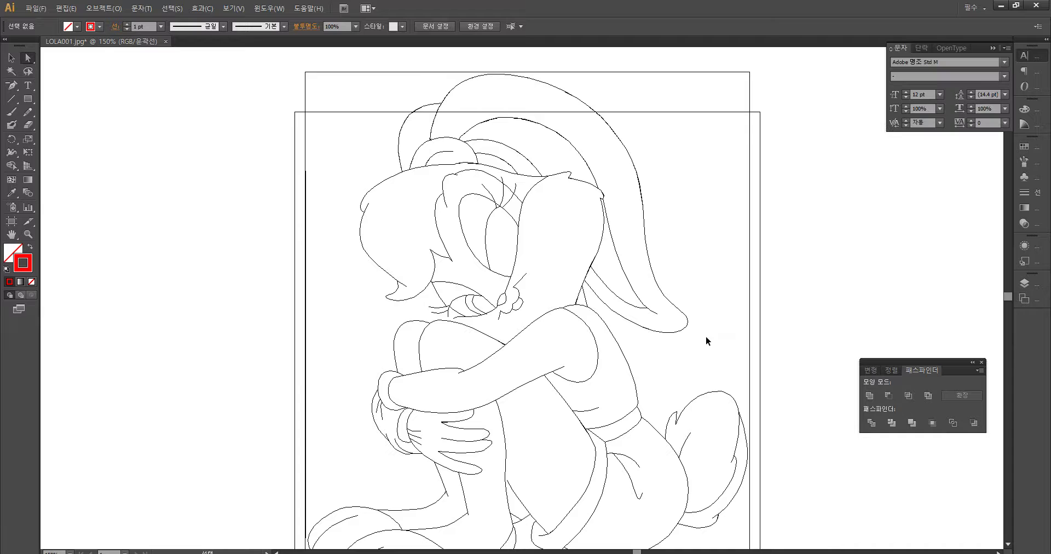
key(ctrl+r)
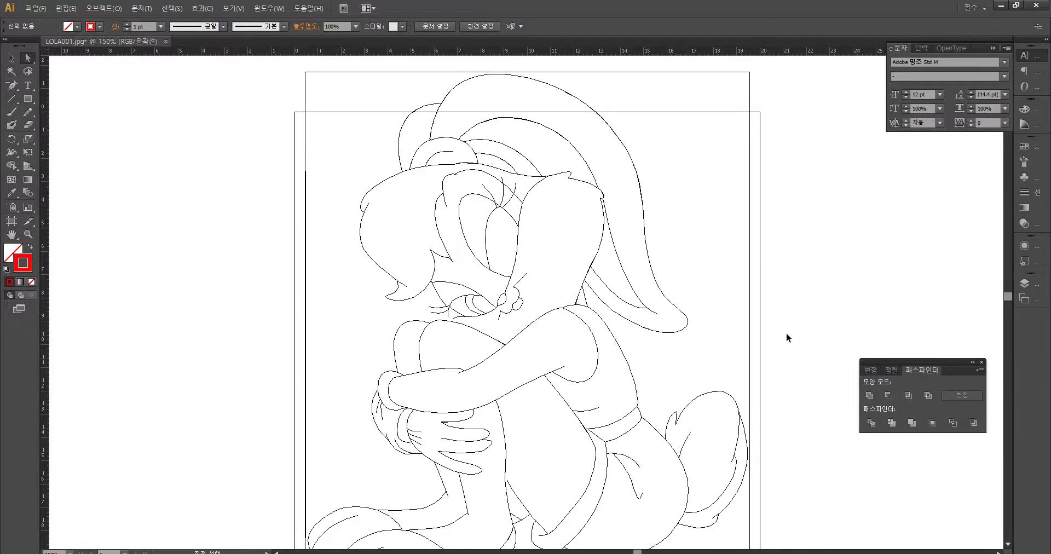
Step: Start a Pen path in preview view where the lower edge of the upper eye's blue iris meets the ear edge
key(ctrl+y)
key(ctrl+plus)
key(ctrl+plus)
key(ctrl+plus)
key(ctrl+plus)
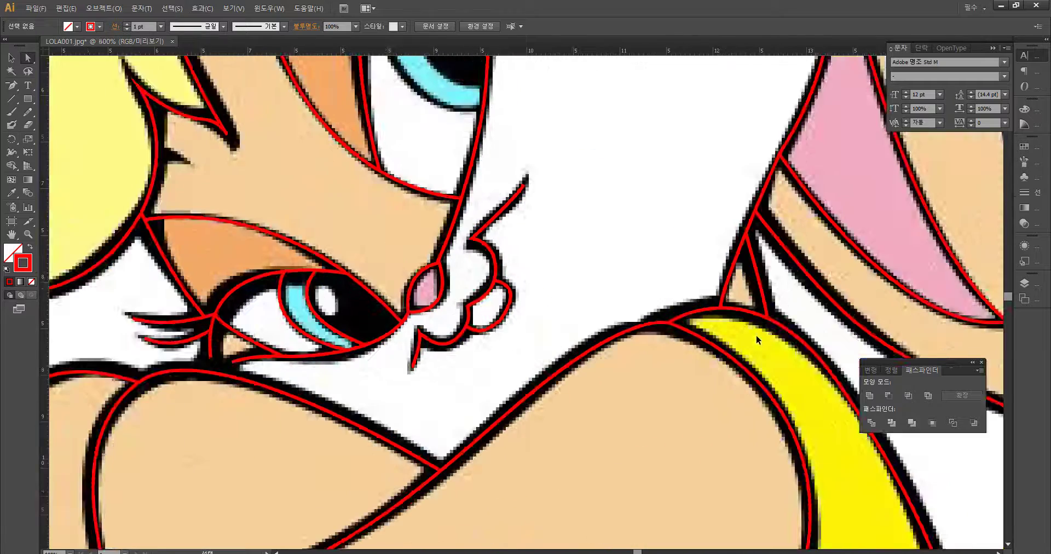
key(ctrl+plus)
key(ctrl+plus)
drag(630, 155, 646, 405)
drag(593, 230, 755, 459)
drag(746, 390, 753, 478)
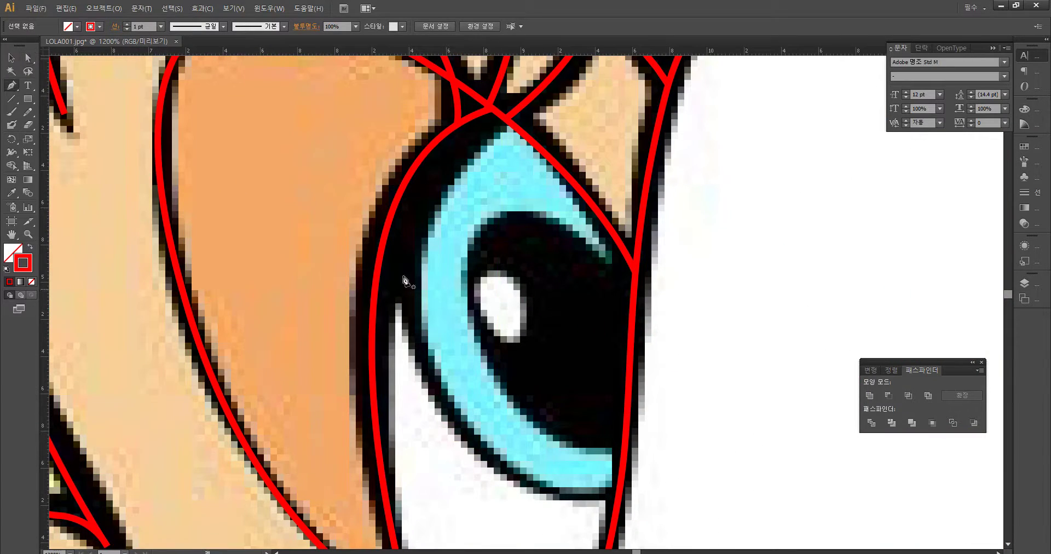
drag(619, 489, 401, 224)
click(410, 181)
drag(424, 156, 552, 81)
key(ctrl+z)
drag(486, 417, 484, 308)
key(ctrl+z)
key(space)
Step: Try to curve the iris outline around its lower edge and up to the eyelid, and undo the curves
drag(512, 447, 498, 265)
drag(441, 312, 393, 196)
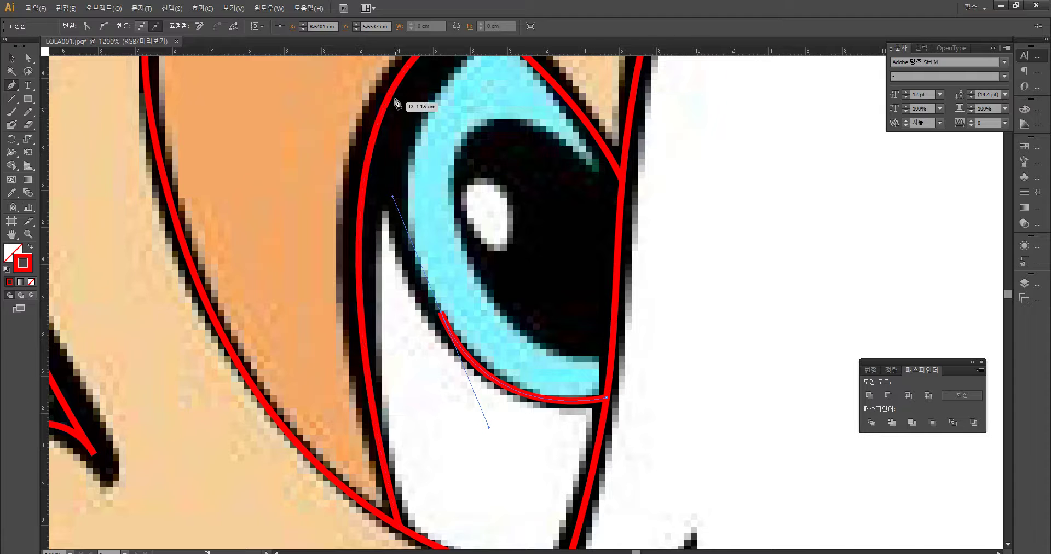
drag(459, 186, 459, 253)
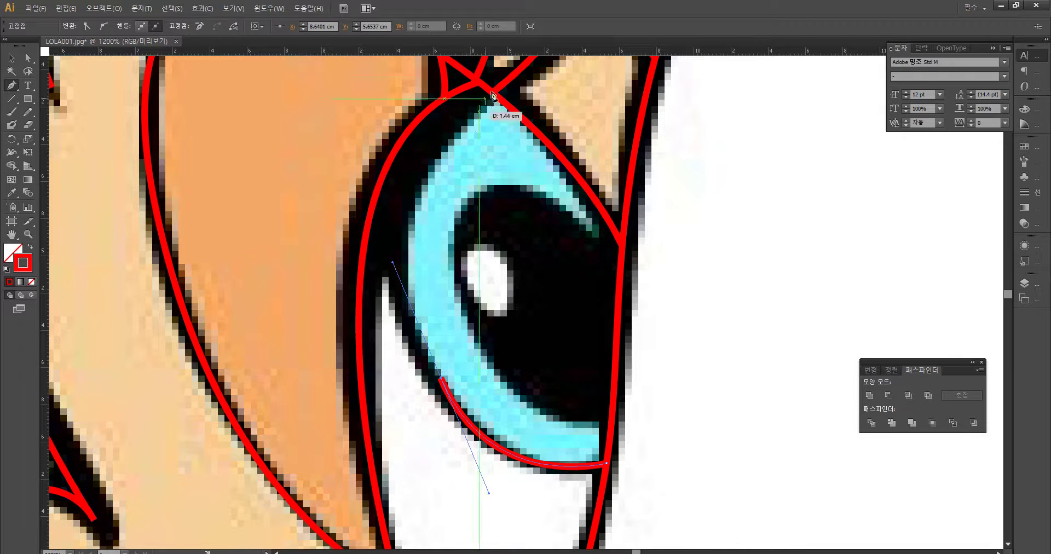
drag(488, 92, 575, 114)
key(ctrl+z)
key(ctrl+z)
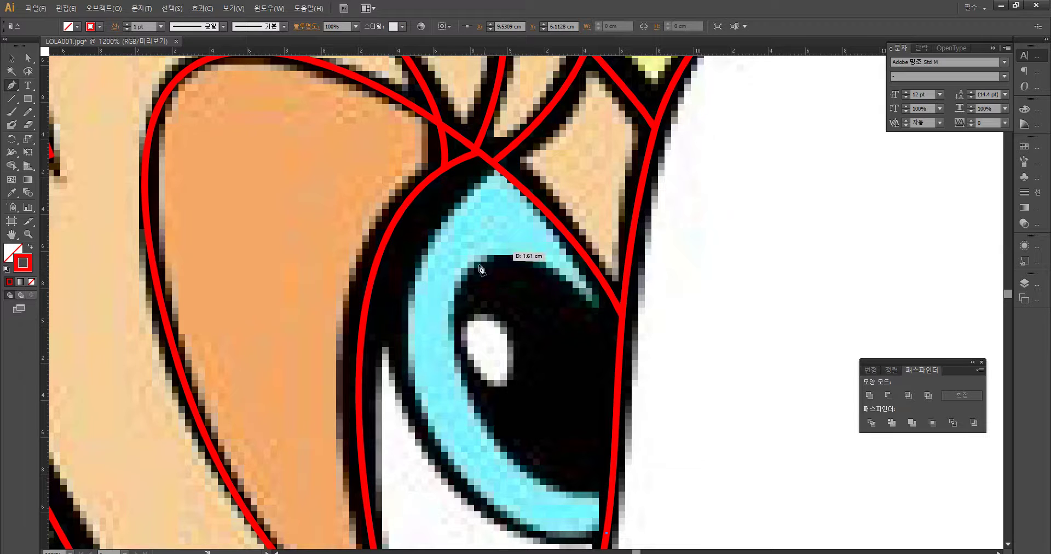
drag(402, 311, 438, 69)
key(ctrl+z)
Step: Trace the outer edge of the upper eye's blue iris from the ear edge around to the eyelid, and end the path
drag(445, 467, 375, 370)
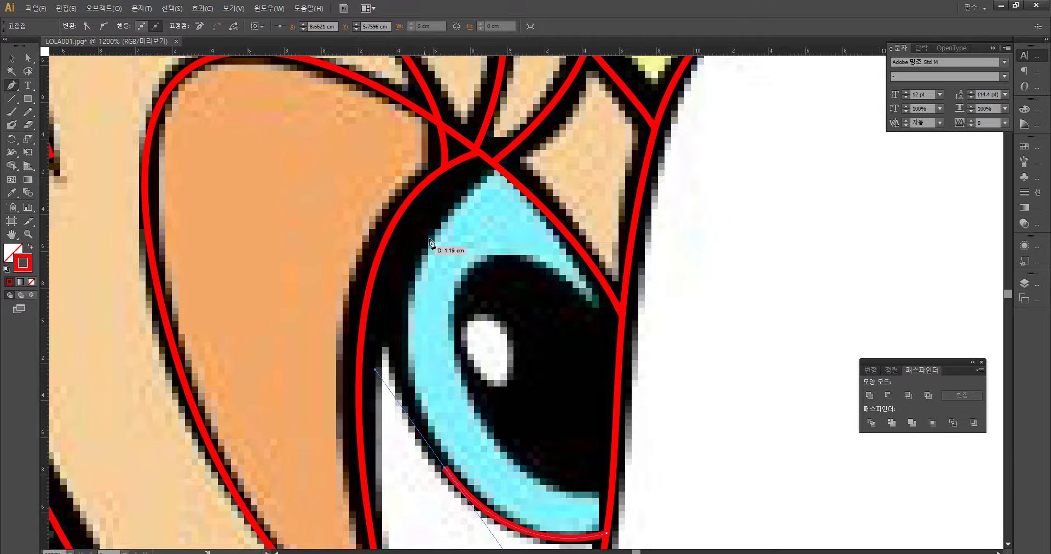
drag(488, 162, 613, 136)
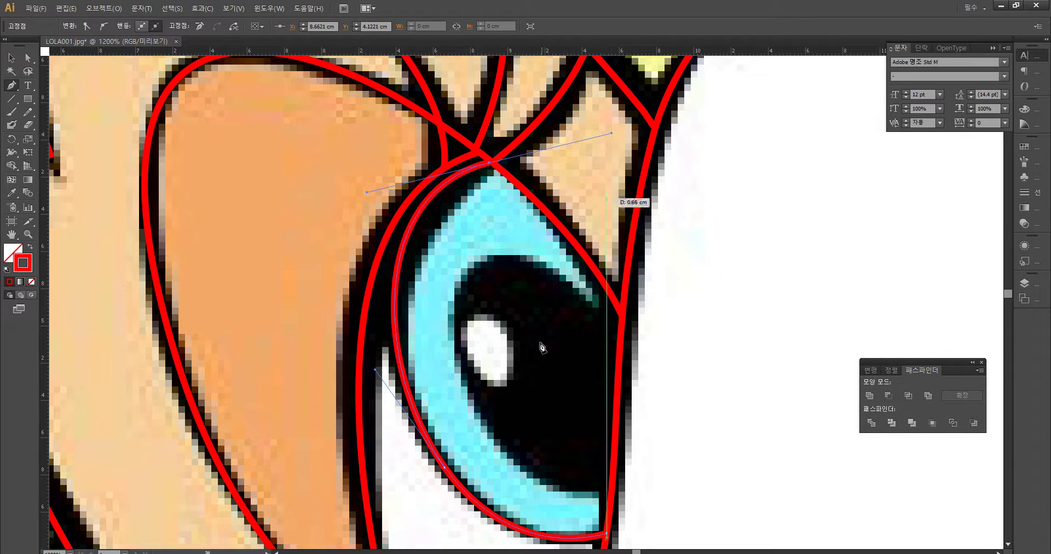
ctrl+click(543, 408)
key(ctrl+z)
drag(486, 158, 599, 121)
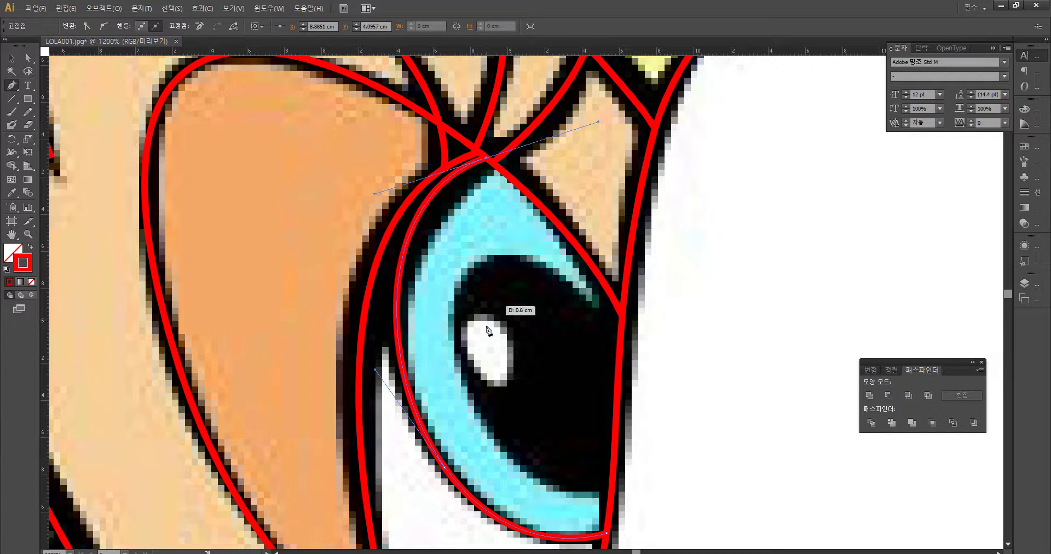
ctrl+click(546, 344)
Step: Trace the upper eye's black pupil from the ear edge along its lower curve and up to its top
drag(528, 382, 475, 339)
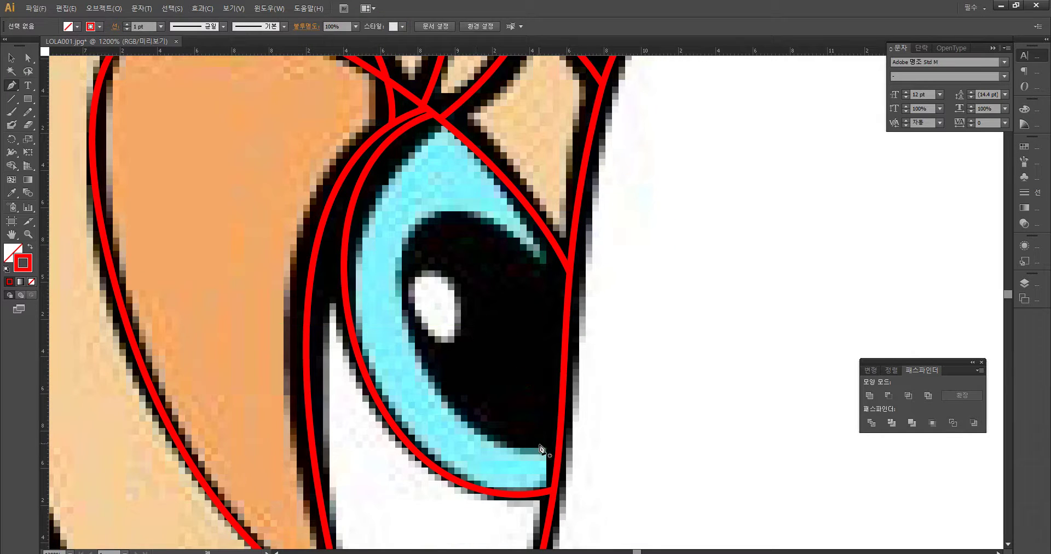
click(559, 445)
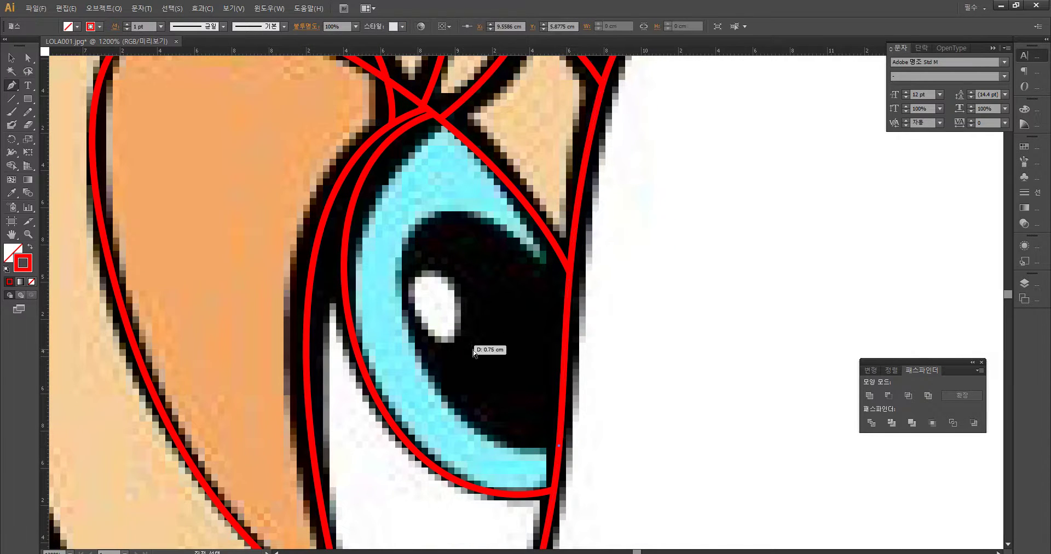
key(ctrl+z)
click(559, 445)
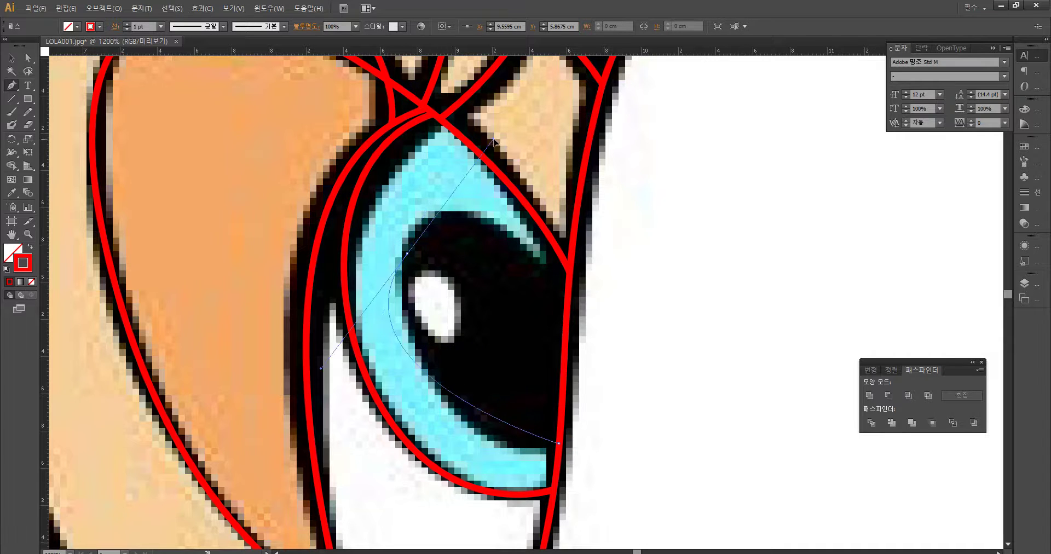
drag(453, 406, 389, 258)
key(ctrl+z)
drag(449, 213, 480, 214)
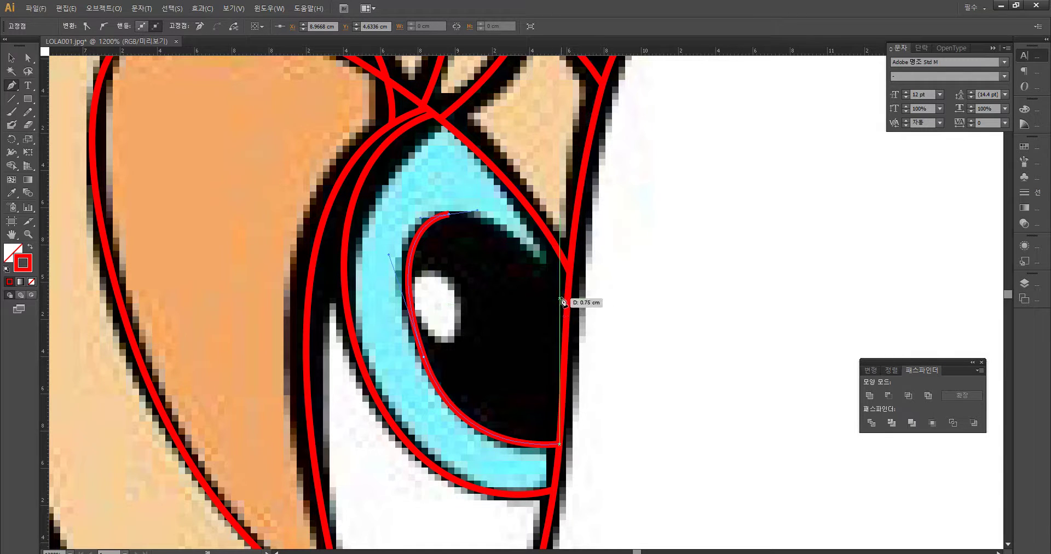
Step: Finish the pupil outline with a curve from its top down to the ear edge, and end the path
mouse_move(566, 292)
mouse_down()
mouse_move(576, 329)
mouse_move(587, 327)
mouse_up()
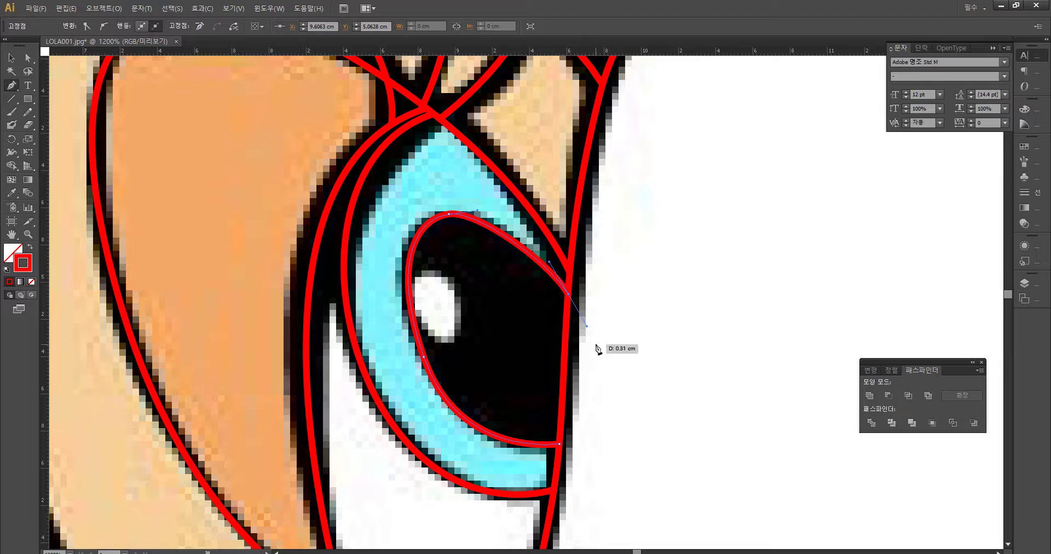
key(ctrl+z)
drag(564, 294, 597, 349)
key(ctrl+z)
drag(567, 302, 600, 363)
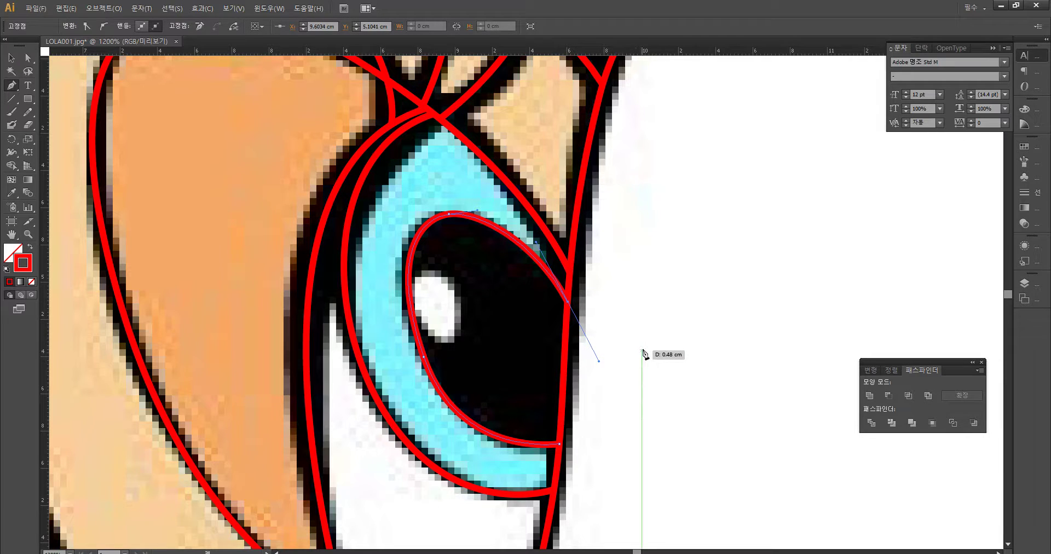
ctrl+click(644, 315)
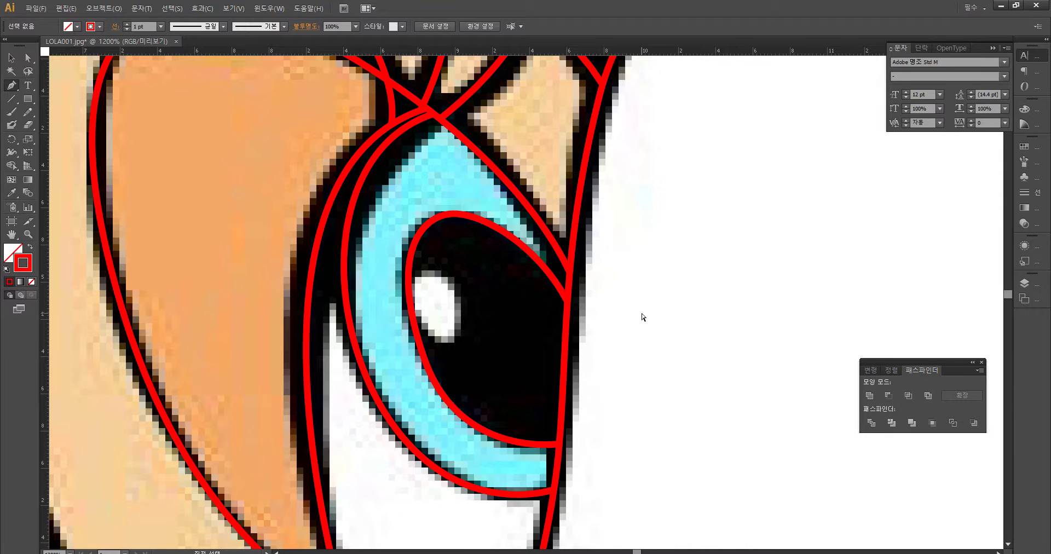
Step: Review the traced figure as a whole in outline view
key(ctrl+minus)
key(ctrl+minus)
key(ctrl+minus)
key(ctrl+minus)
key(ctrl+minus)
key(ctrl+minus)
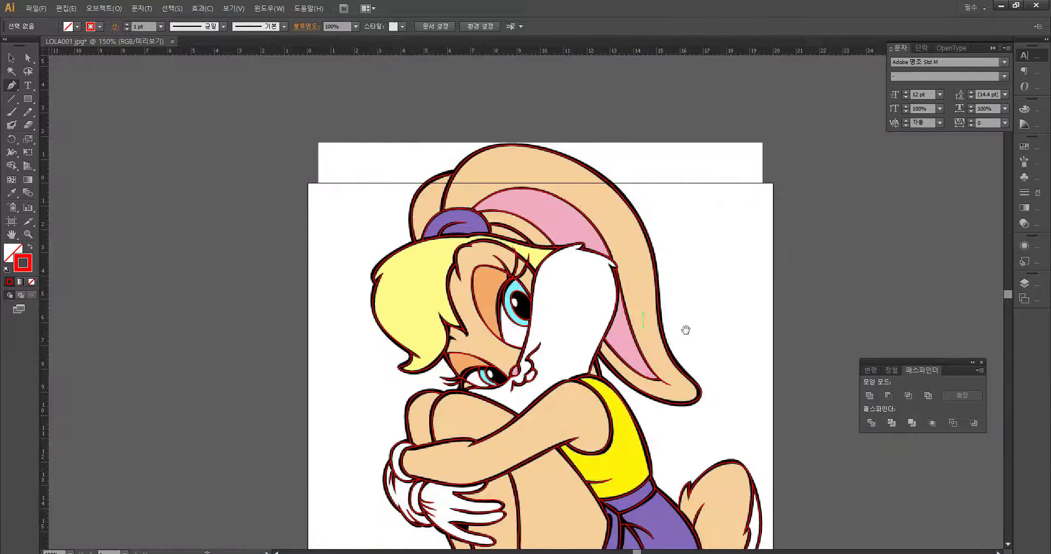
key(ctrl+y)
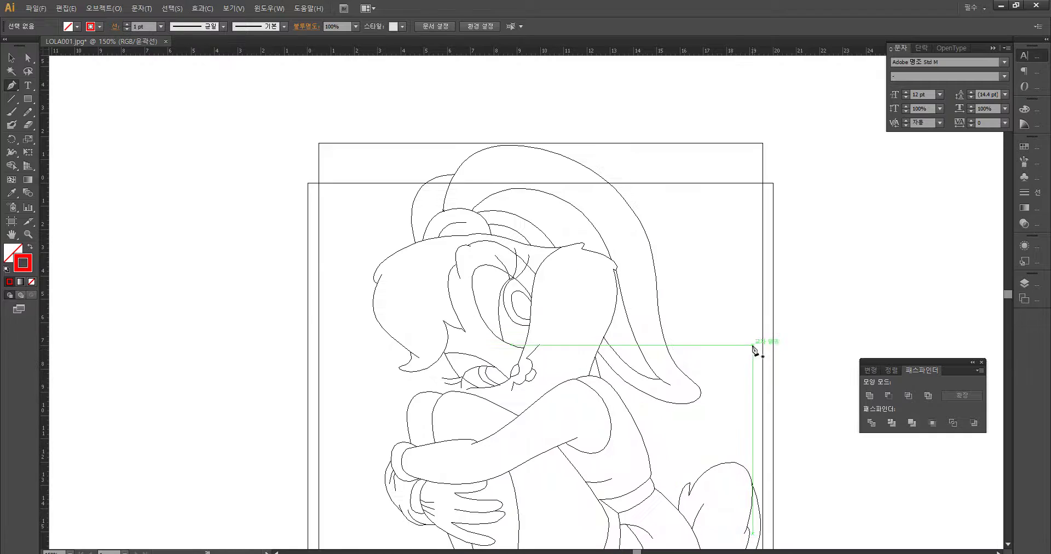
Step: Switch the rabbit drawing from outline view to the full-colour preview
drag(739, 364, 704, 246)
key(ctrl)
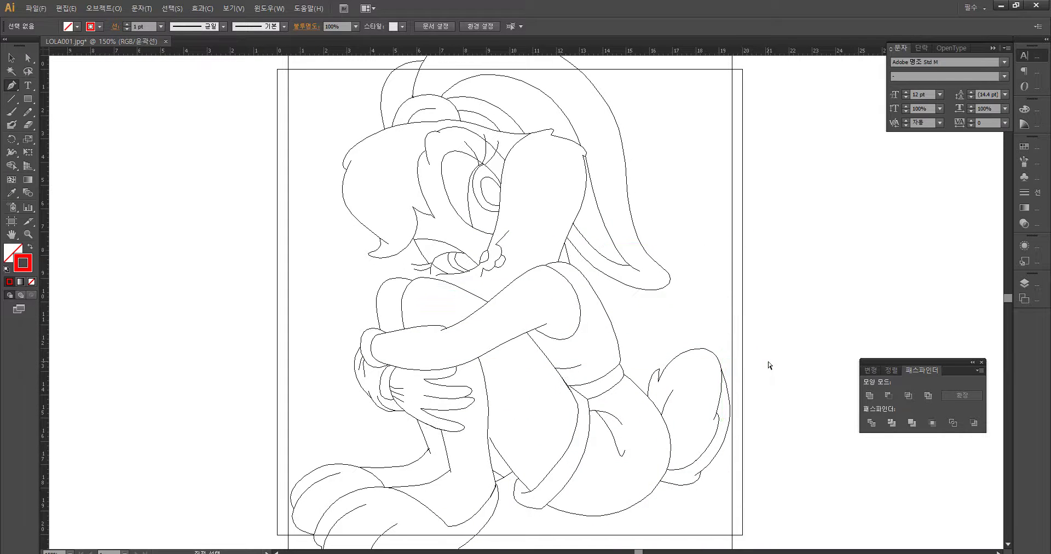
key(ctrl+y)
key(v)
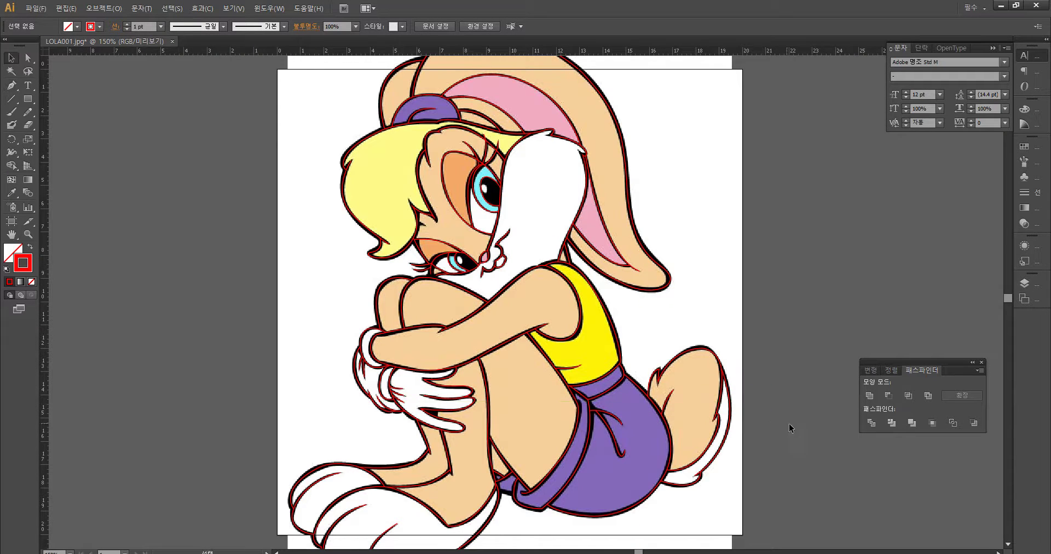
scroll(780, 480, down, 1)
key(ctrl+minus)
key(ctrl+minus)
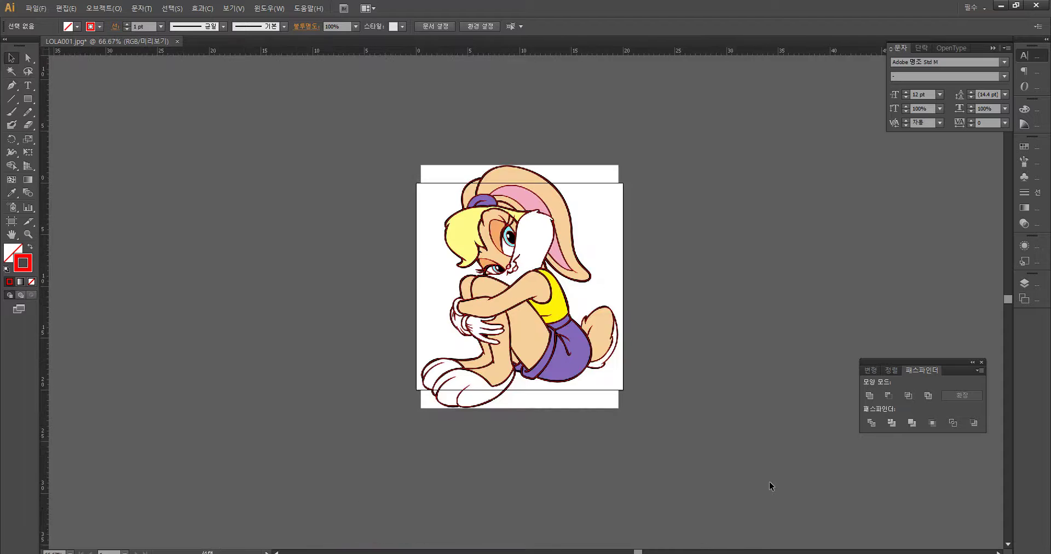
Step: Place a copy of all traced paths beside the artboard and apply Outline Stroke to the copy
drag(334, 262, 311, 124)
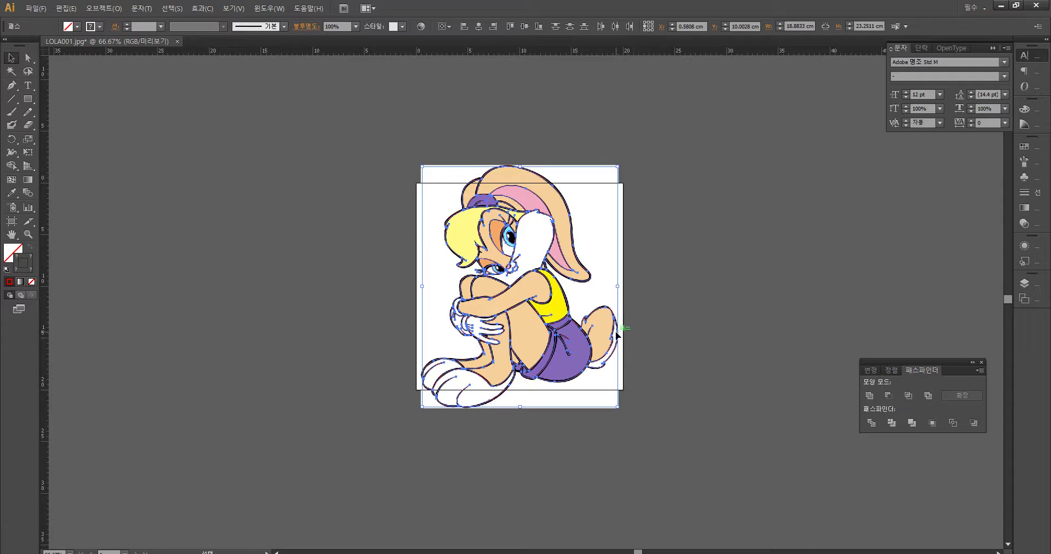
drag(618, 320, 853, 319)
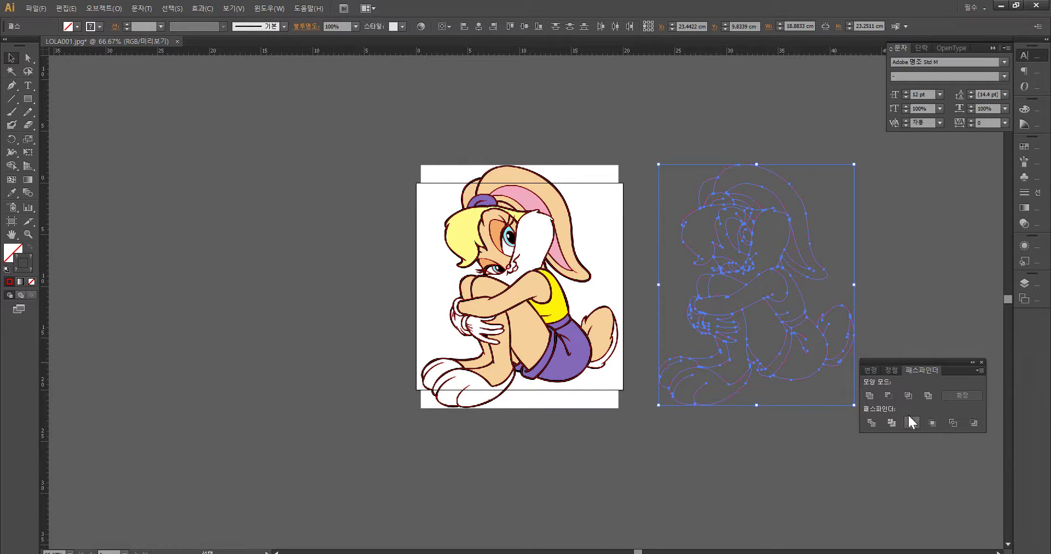
click(123, 8)
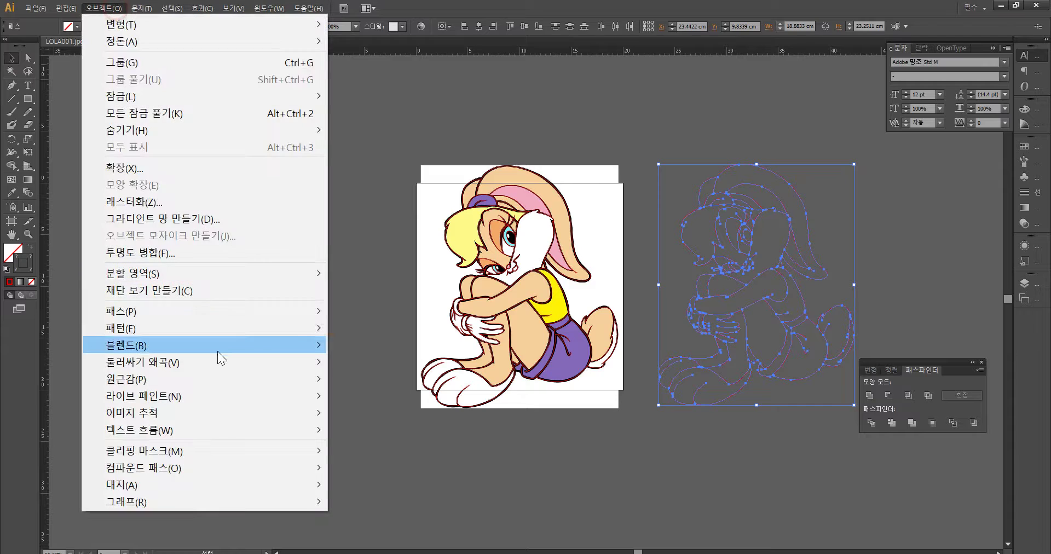
mouse_move(212, 310)
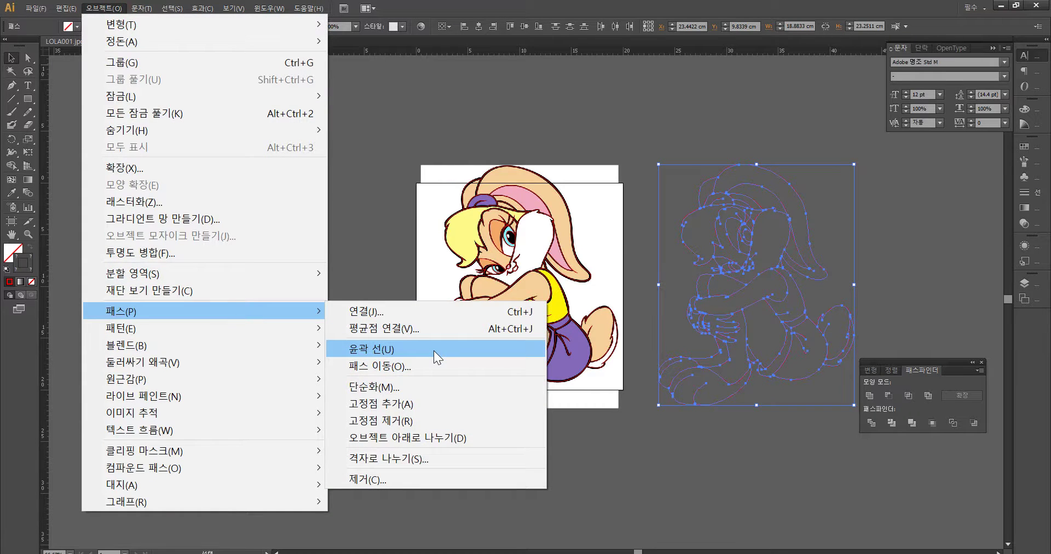
click(433, 351)
drag(722, 444, 552, 476)
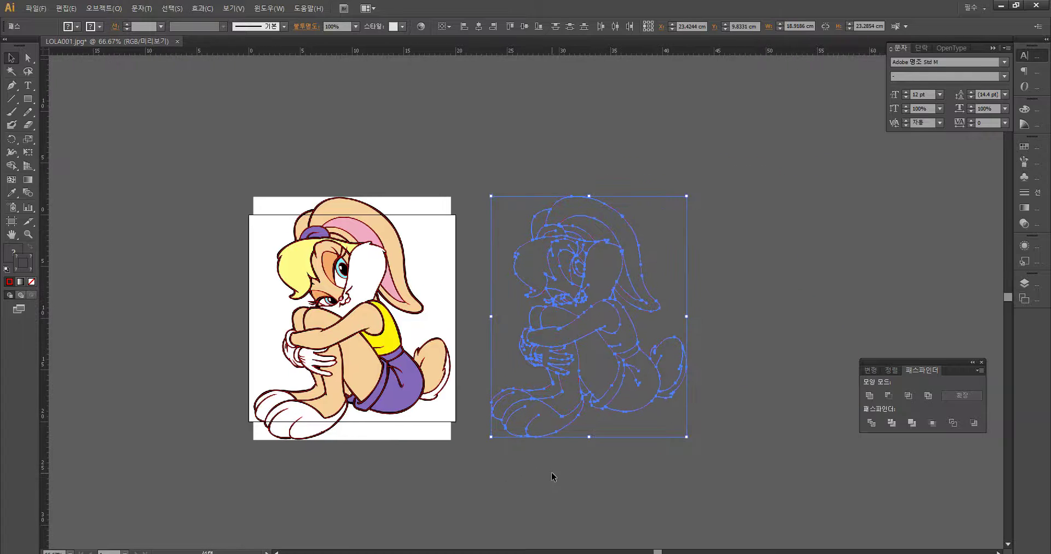
click(556, 474)
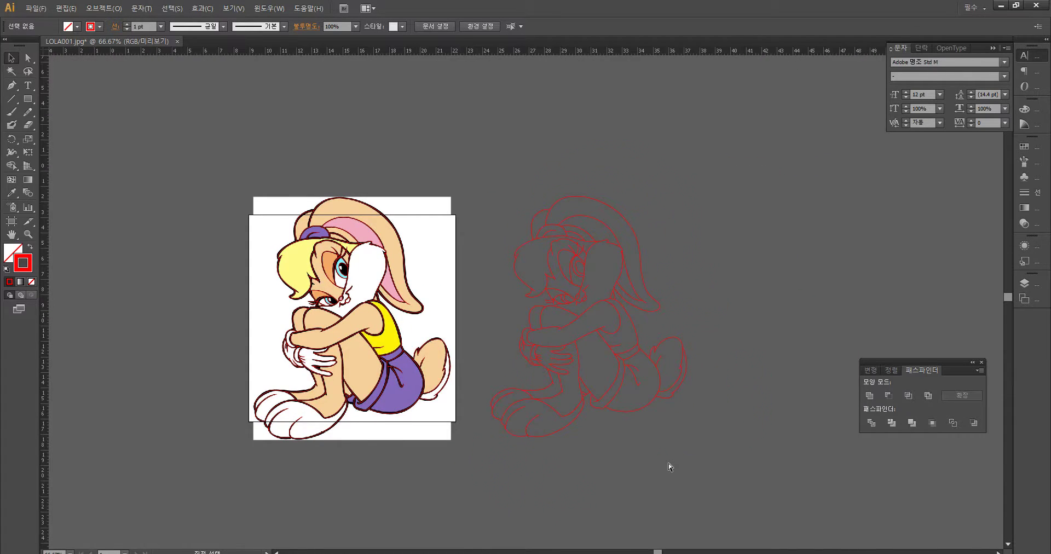
Step: Draw a rectangle about 21.4 by 26 cm around the copied linework
key(ctrl+plus)
key(ctrl+plus)
key(ctrl+plus)
mouse_move(593, 452)
mouse_down()
mouse_move(404, 300)
mouse_move(399, 331)
mouse_move(359, 277)
mouse_up()
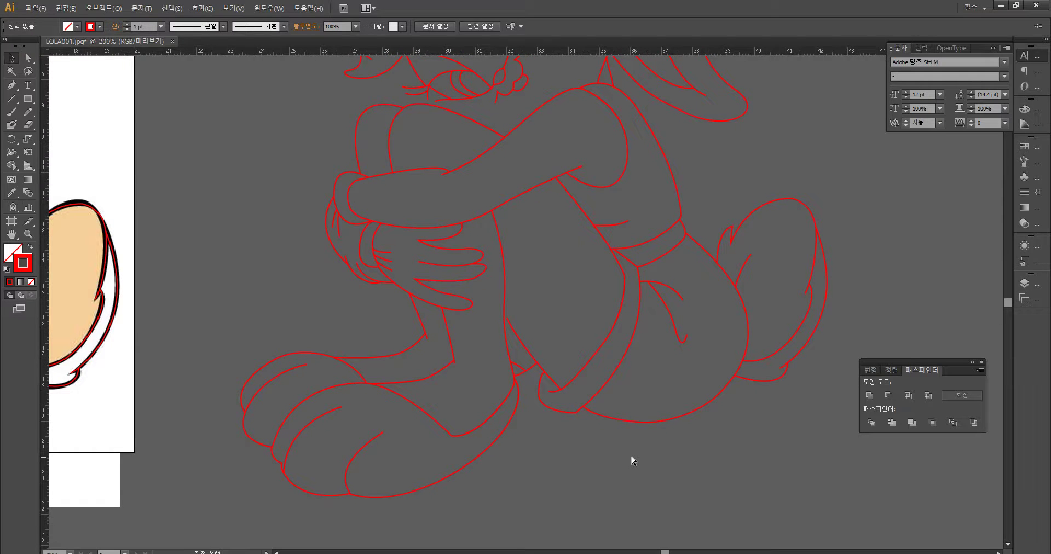
key(ctrl+minus)
key(ctrl+minus)
drag(655, 453, 665, 509)
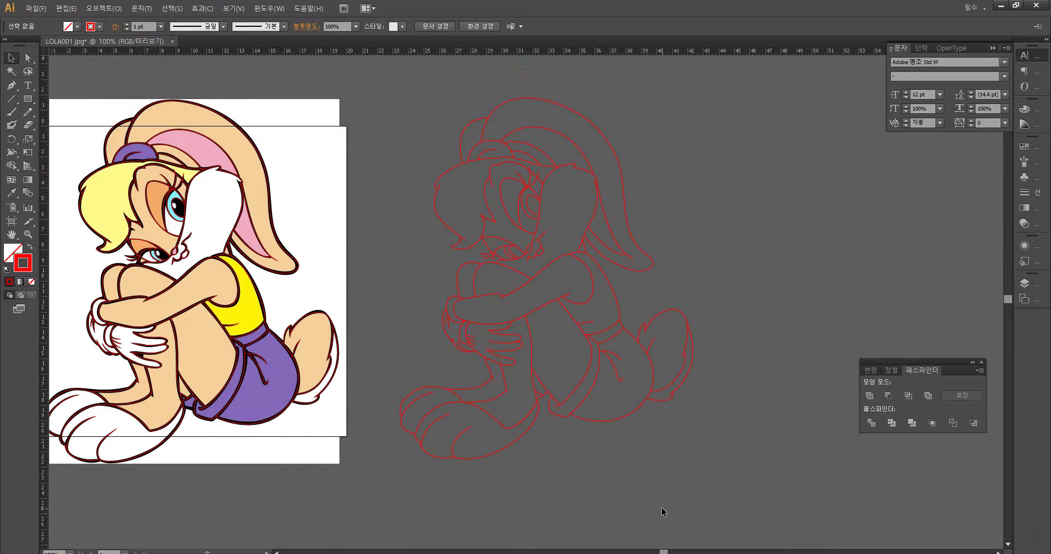
key(m)
mouse_move(406, 104)
mouse_down()
mouse_move(706, 446)
mouse_move(722, 481)
mouse_move(713, 469)
mouse_up()
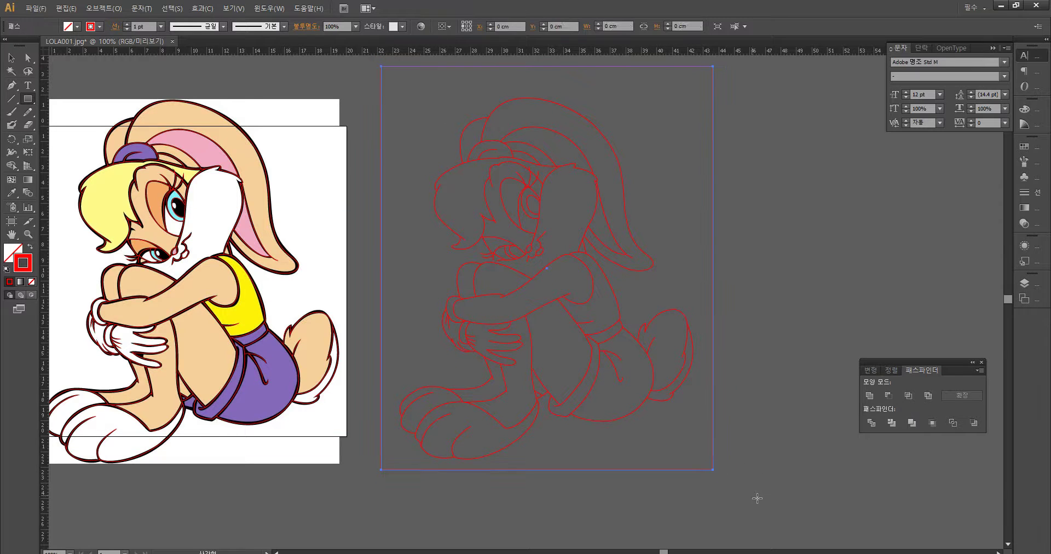
Step: Give the rectangle a white fill with no stroke and send it behind the copied linework
click(31, 249)
click(71, 27)
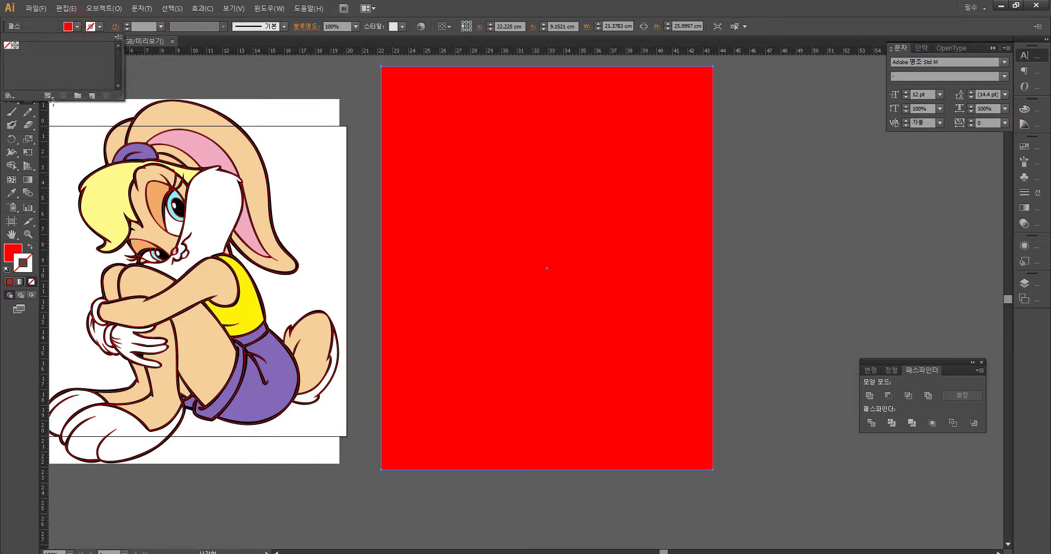
click(13, 253)
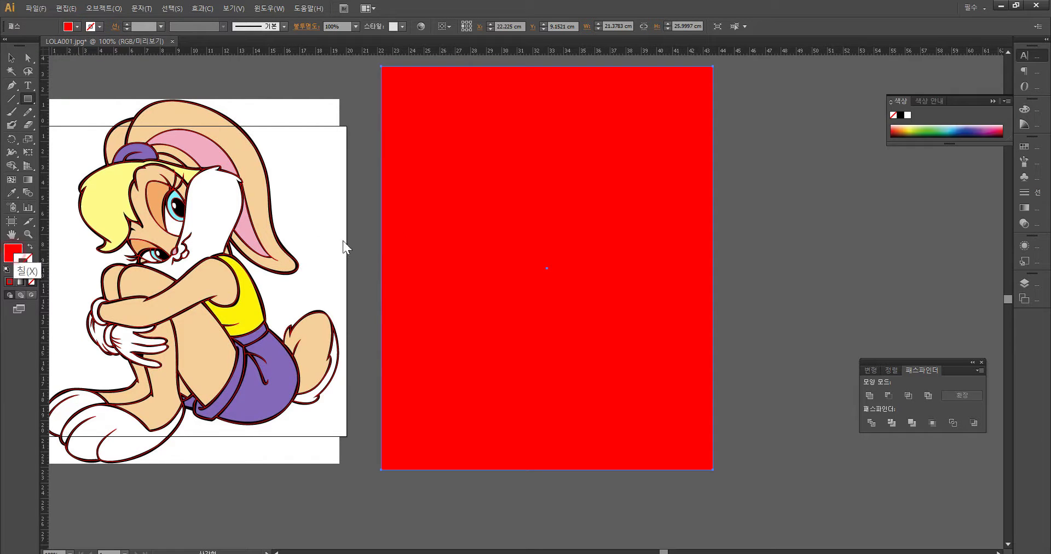
click(794, 255)
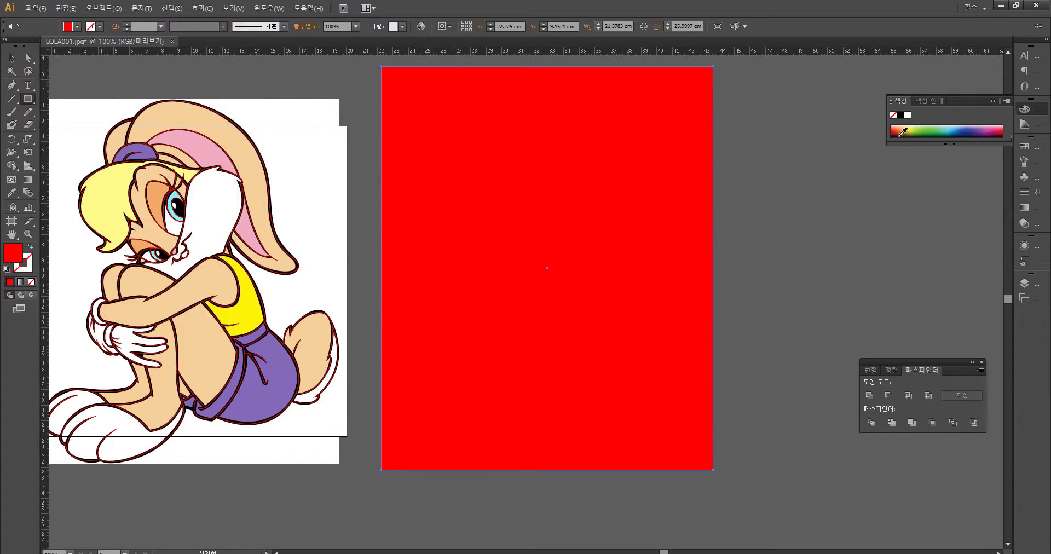
click(908, 116)
key(ctrl+shift+bracketleft)
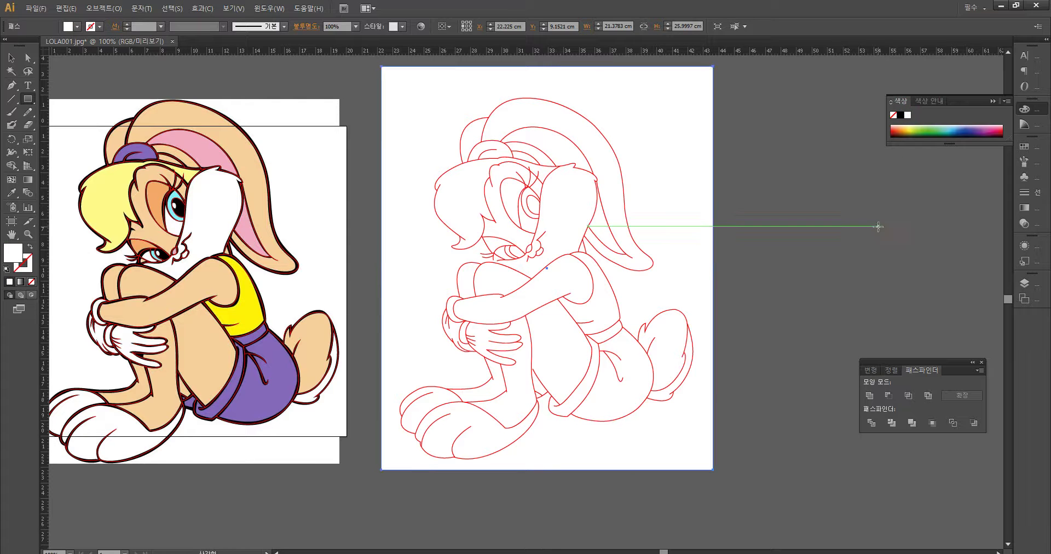
Step: Shift the white rectangle slightly, select it together with the copied linework and apply Pathfinder Merge
key(v)
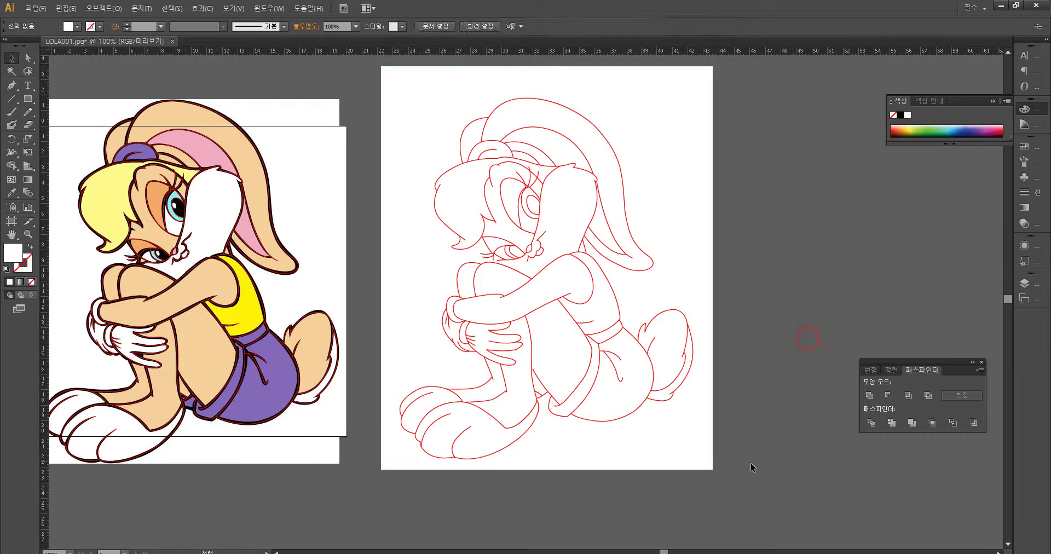
mouse_move(696, 457)
mouse_down()
mouse_move(697, 472)
mouse_move(694, 460)
mouse_up()
click(779, 434)
click(739, 461)
mouse_move(696, 492)
mouse_down()
mouse_move(408, 136)
mouse_move(377, 71)
mouse_up()
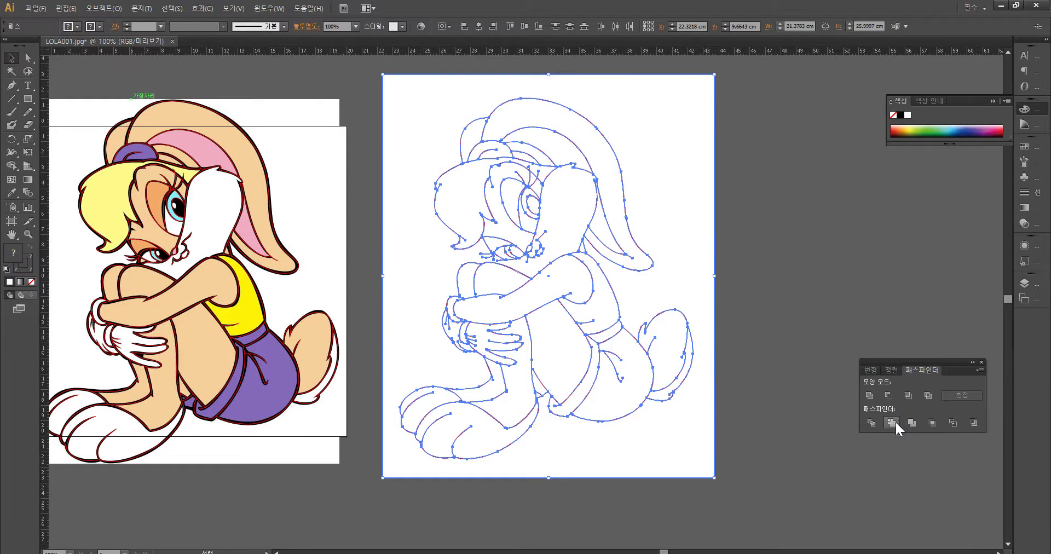
click(910, 422)
Step: Ungroup the merged shapes and try deleting the white background piece around the figure
click(760, 440)
click(646, 438)
click(692, 468)
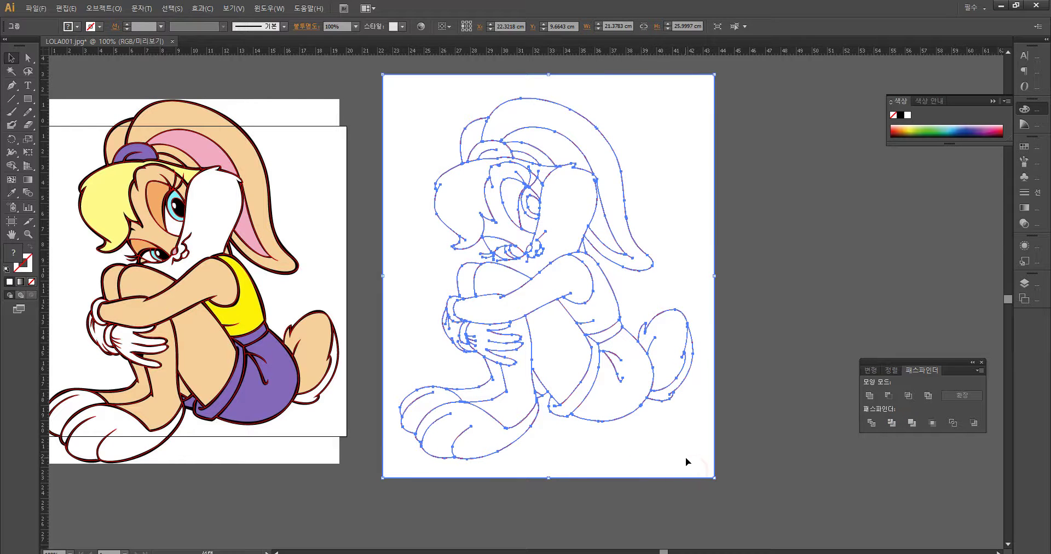
click(655, 436)
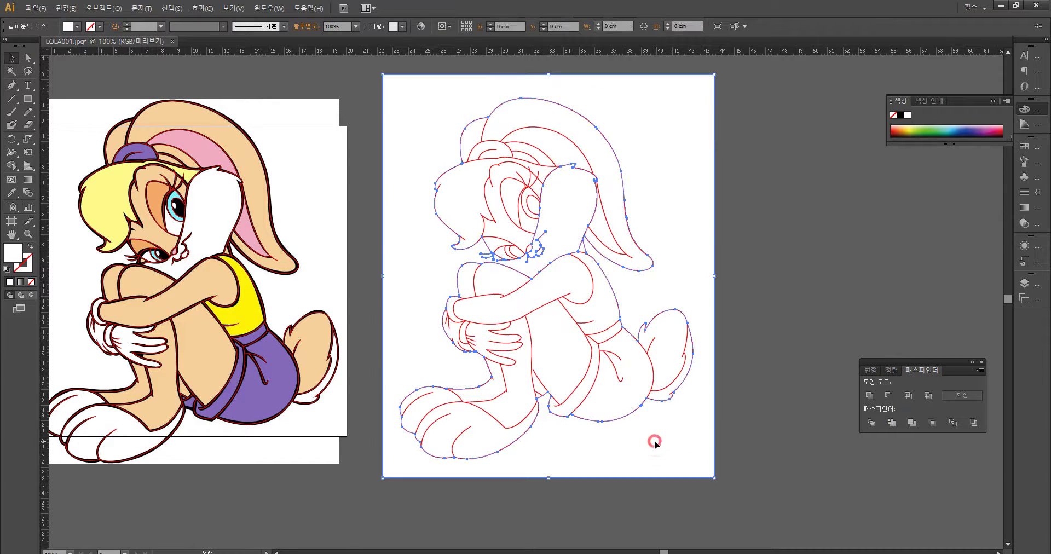
key(Delete)
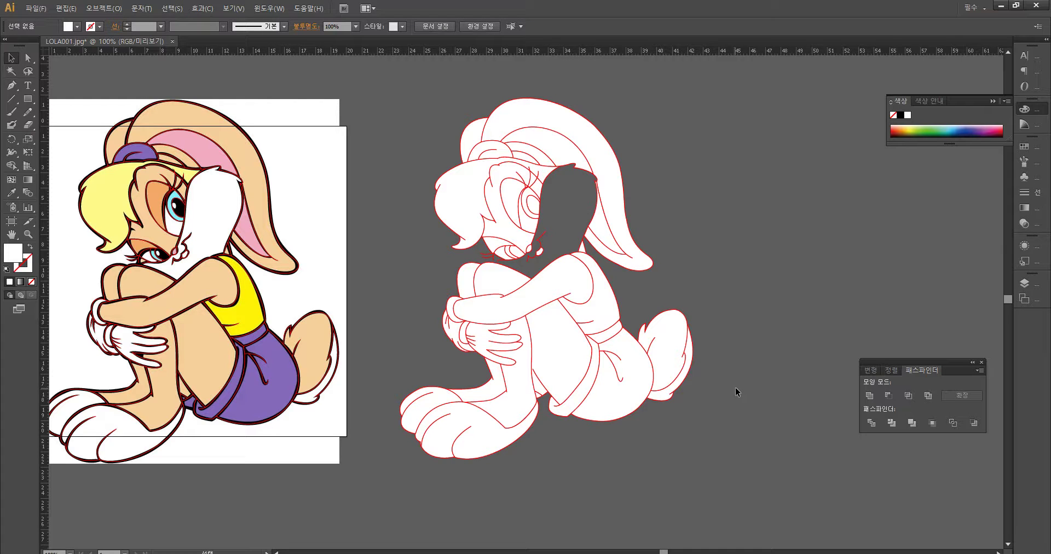
key(ctrl+z)
click(783, 337)
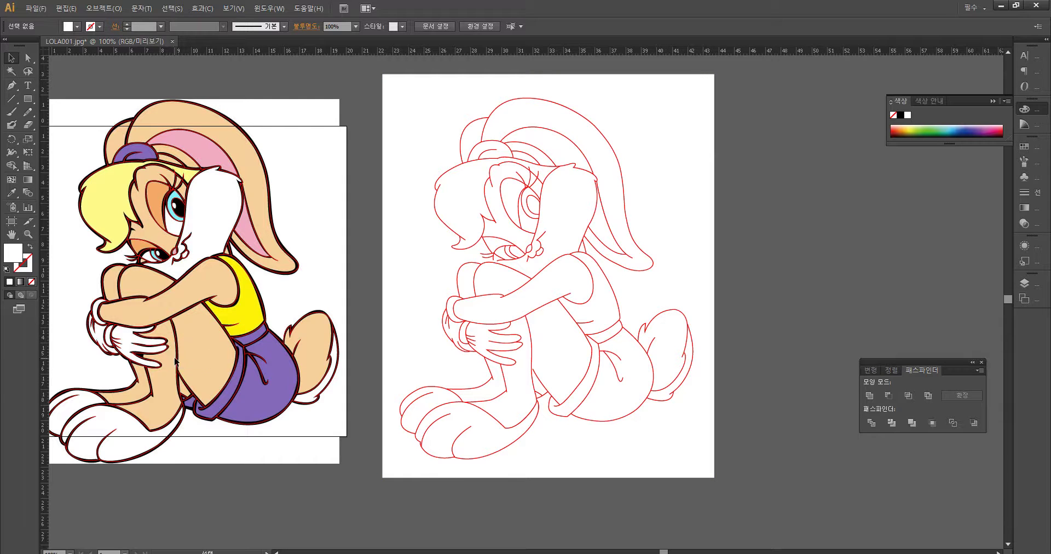
Step: Undo the Pathfinder operation, the background rectangle and the stroke outlining, and delete the copied linework
key(ctrl+plus)
key(ctrl+plus)
key(ctrl+plus)
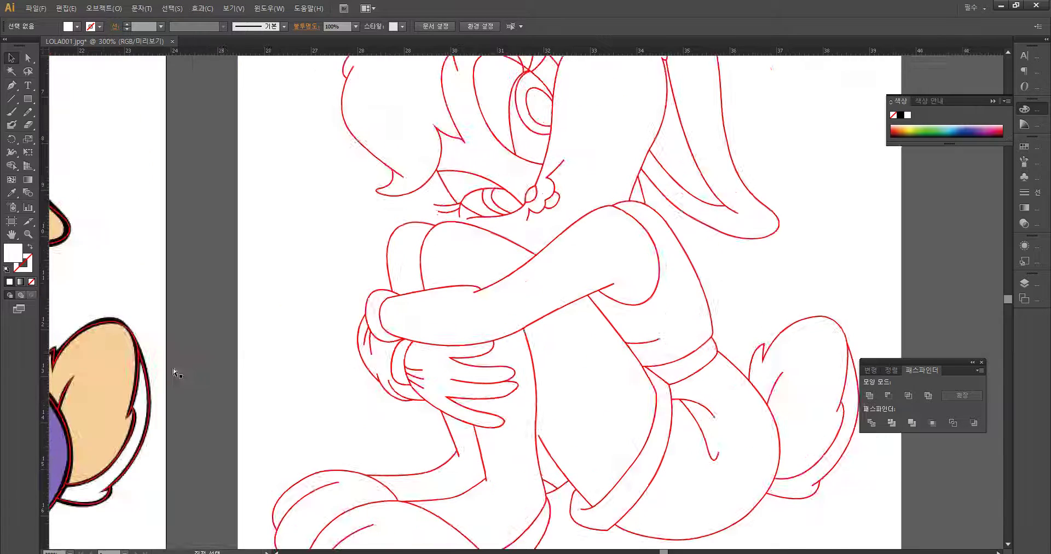
drag(173, 368, 739, 501)
drag(429, 328, 823, 346)
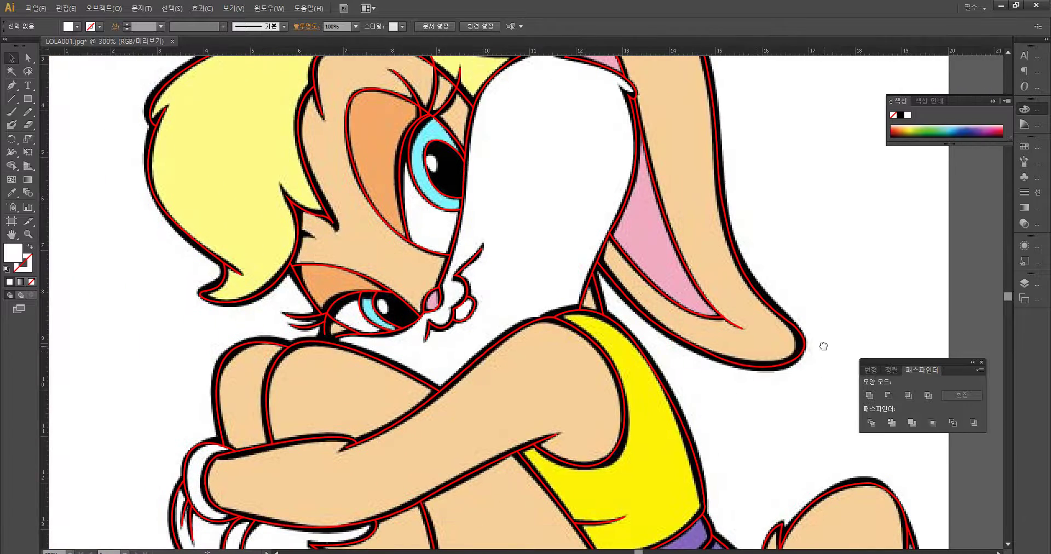
key(ctrl+a)
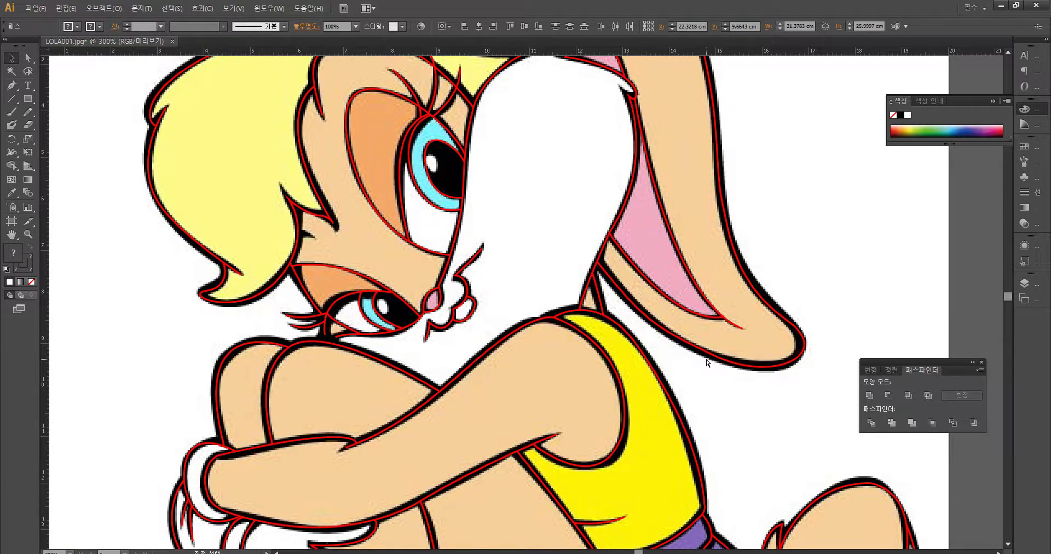
key(ctrl+minus)
key(ctrl+minus)
key(ctrl+minus)
key(ctrl+minus)
key(ctrl+z)
key(ctrl+z)
key(ctrl+z)
key(ctrl+z)
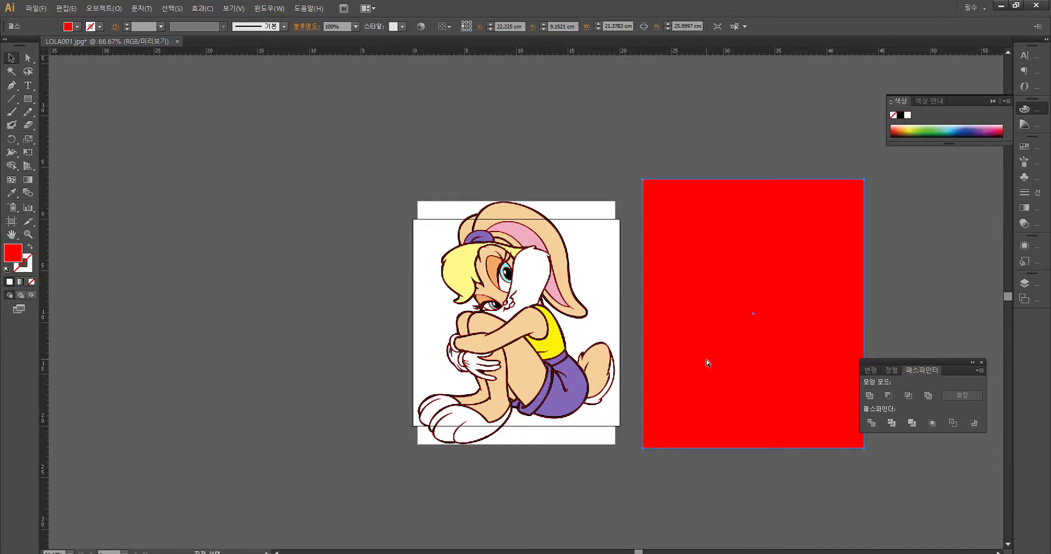
key(shift+x)
key(v)
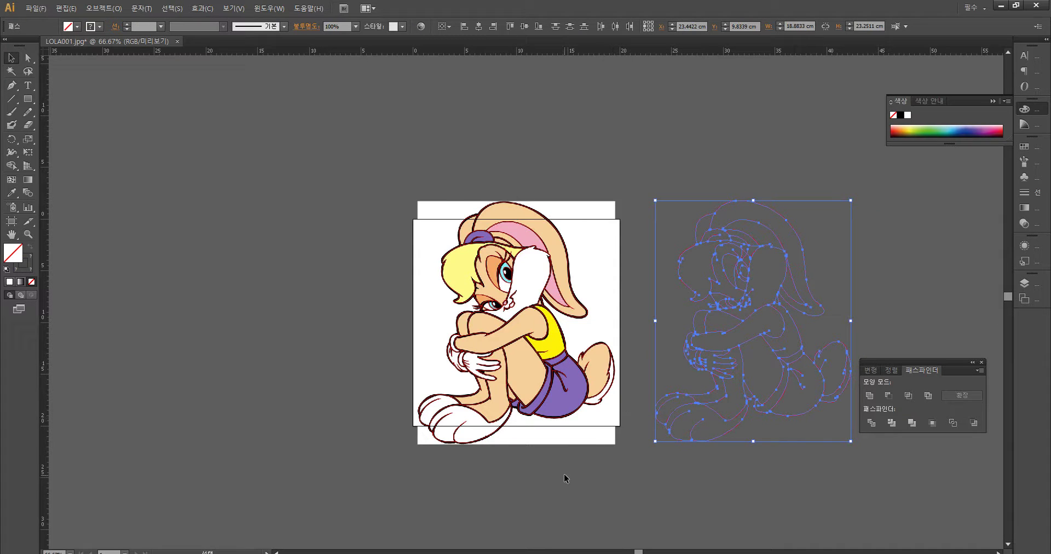
key(Delete)
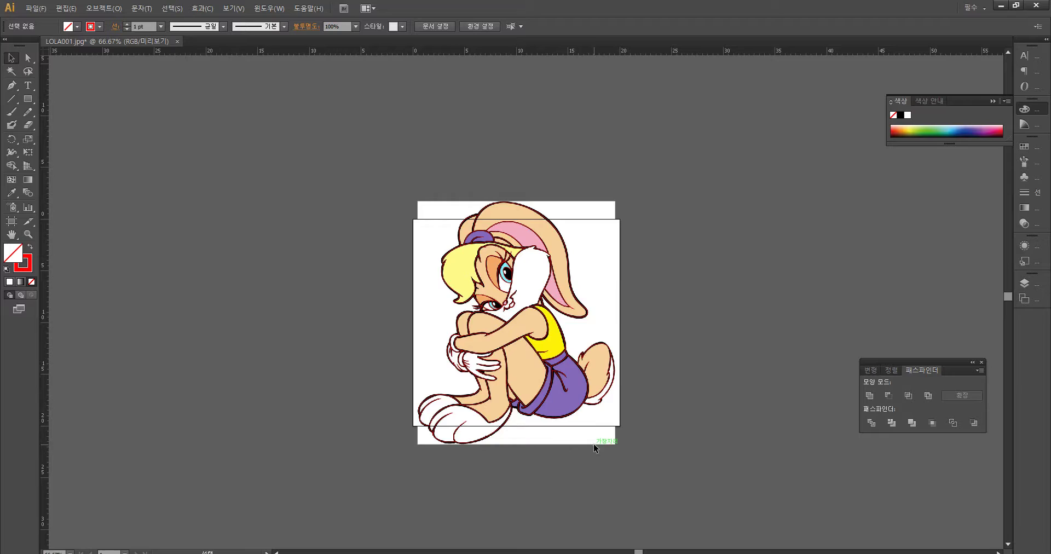
Step: Try to extend the lower eyelid line of the half-hidden eye to the knee outline with the Pen tool
key(ctrl+plus)
key(ctrl+plus)
key(ctrl+plus)
key(ctrl+plus)
key(ctrl+plus)
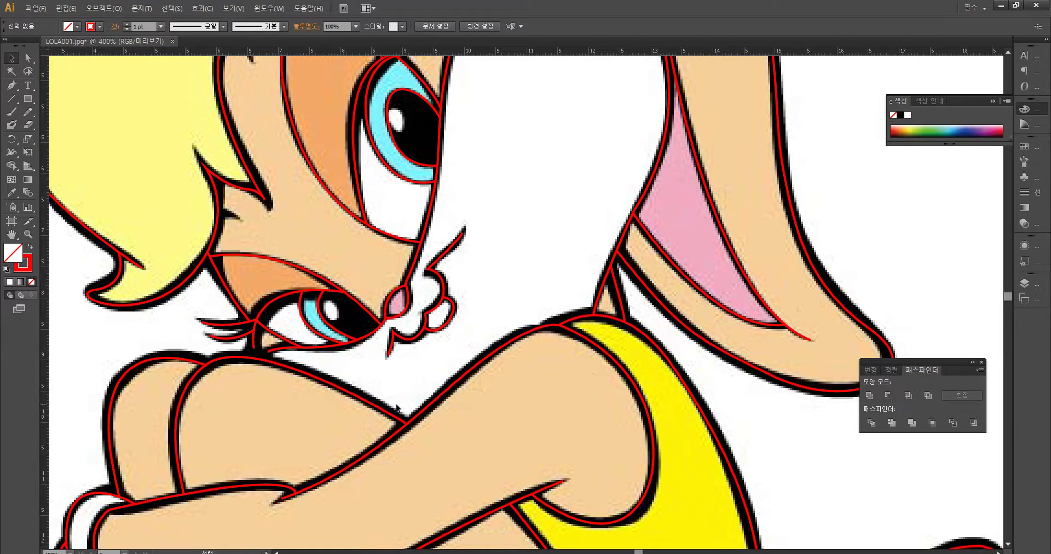
key(ctrl+plus)
drag(399, 389, 732, 362)
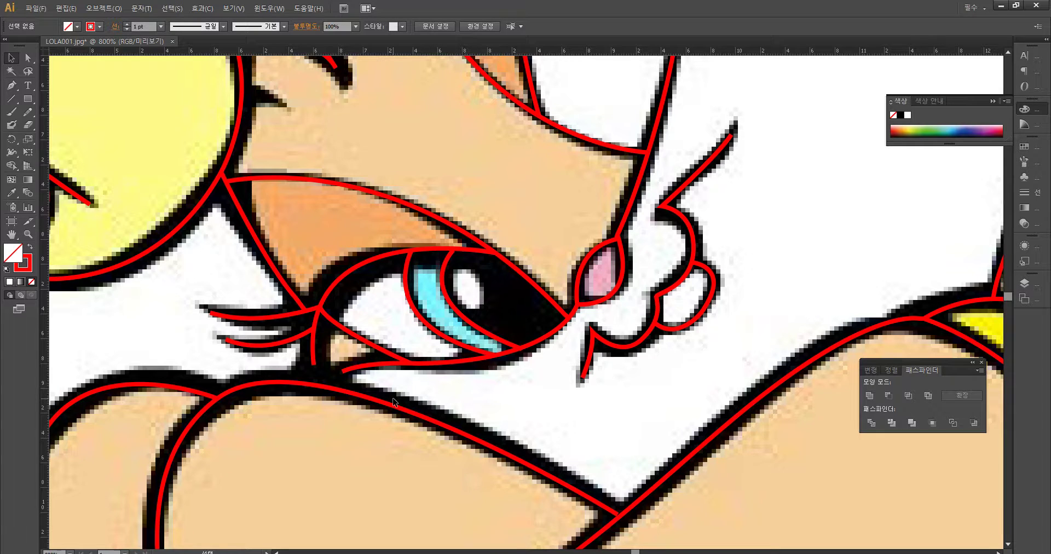
key(p)
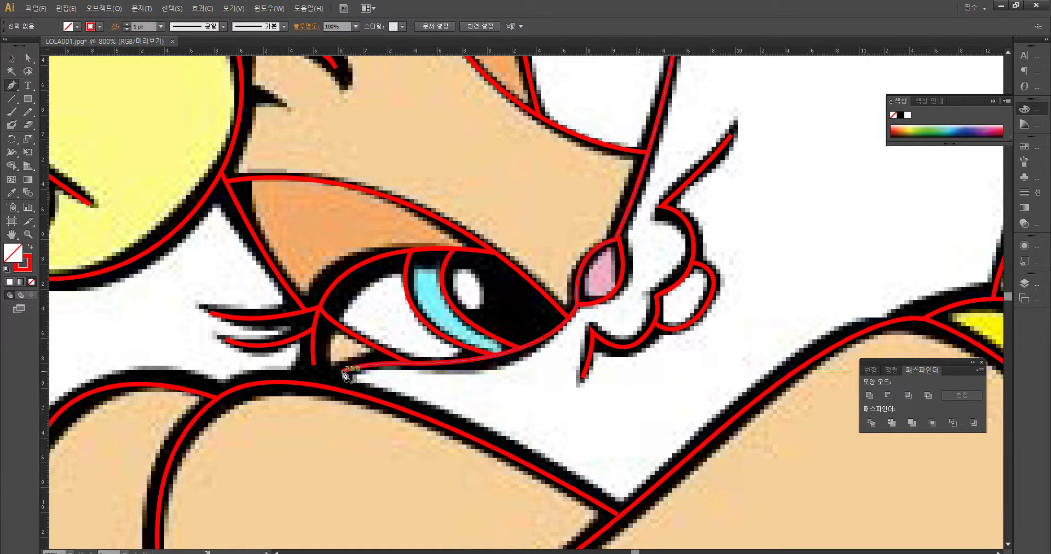
click(343, 374)
drag(324, 386, 320, 401)
key(ctrl+z)
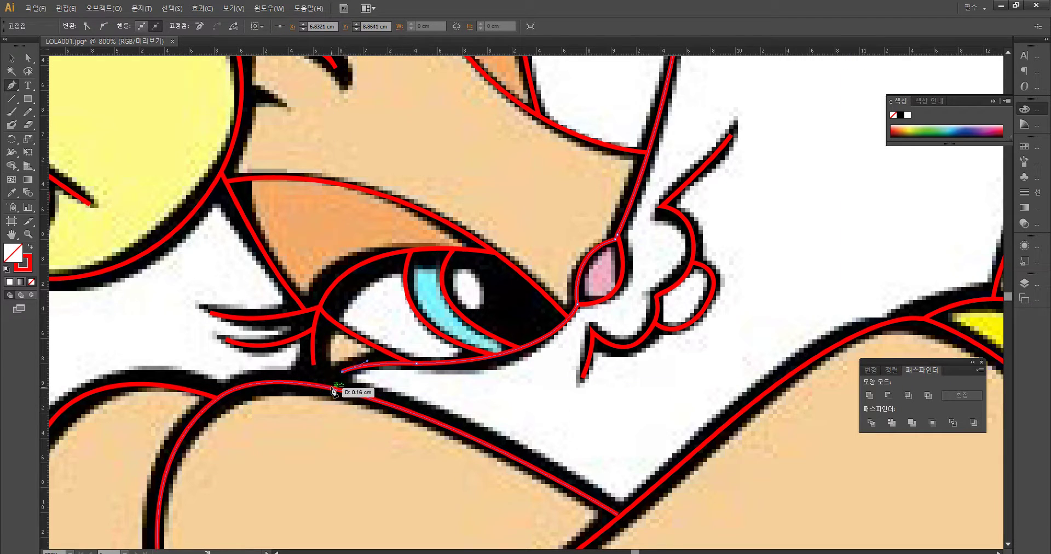
drag(328, 387, 390, 469)
key(ctrl+z)
key(ctrl+z)
Step: Extend the half-hidden eye's lower eyelid line in a short curve that meets the knee outline
drag(314, 356, 316, 359)
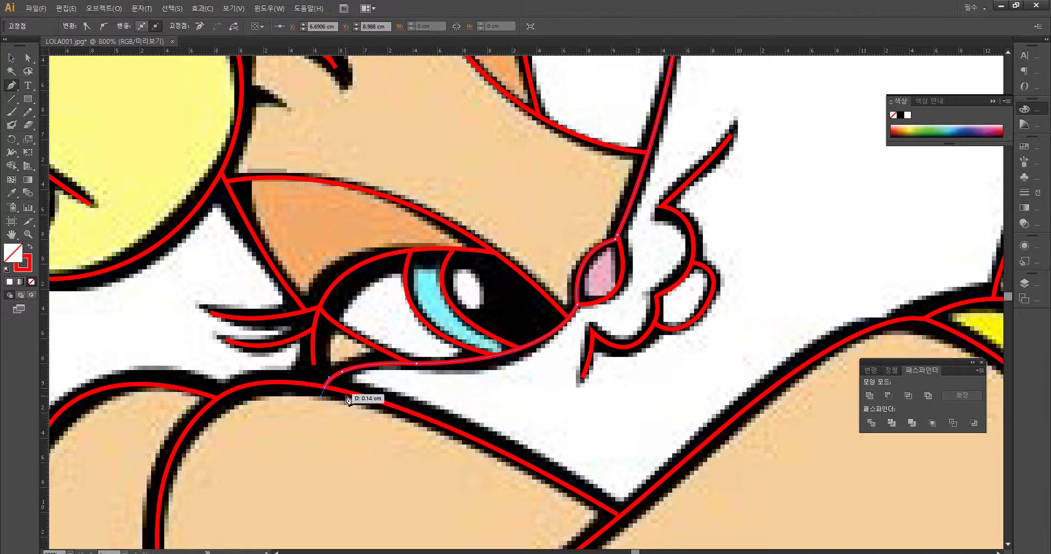
drag(324, 383, 90, 10)
click(66, 9)
click(96, 41)
ctrl+click(356, 475)
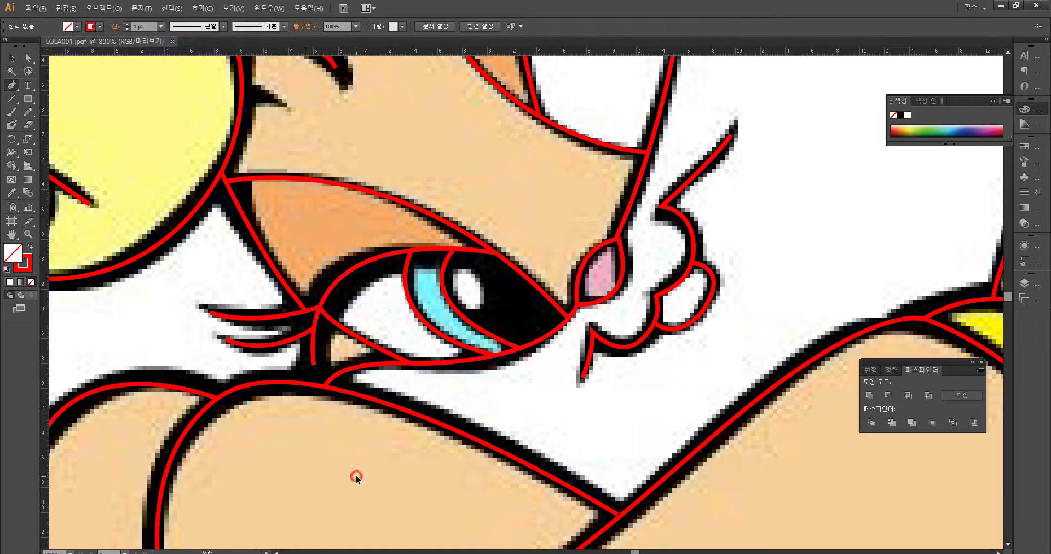
Step: Try to extend the outer end of the half-hidden eye's upper eyelid line down to the knee outline with the Pen tool
key(ctrl+shift+z)
drag(318, 370, 314, 386)
drag(322, 421, 319, 388)
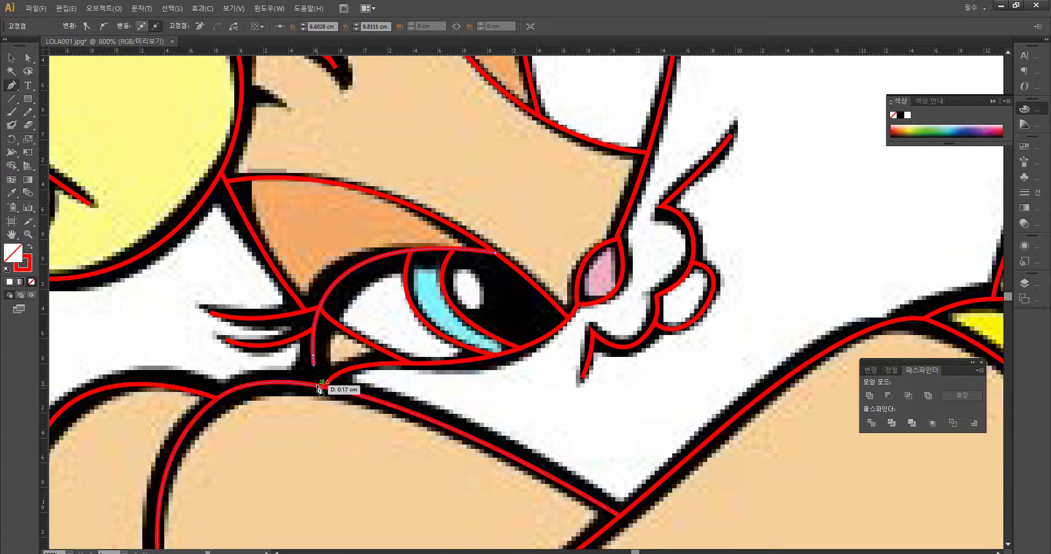
mouse_move(320, 396)
mouse_down()
mouse_move(343, 422)
mouse_move(319, 392)
mouse_up()
click(316, 385)
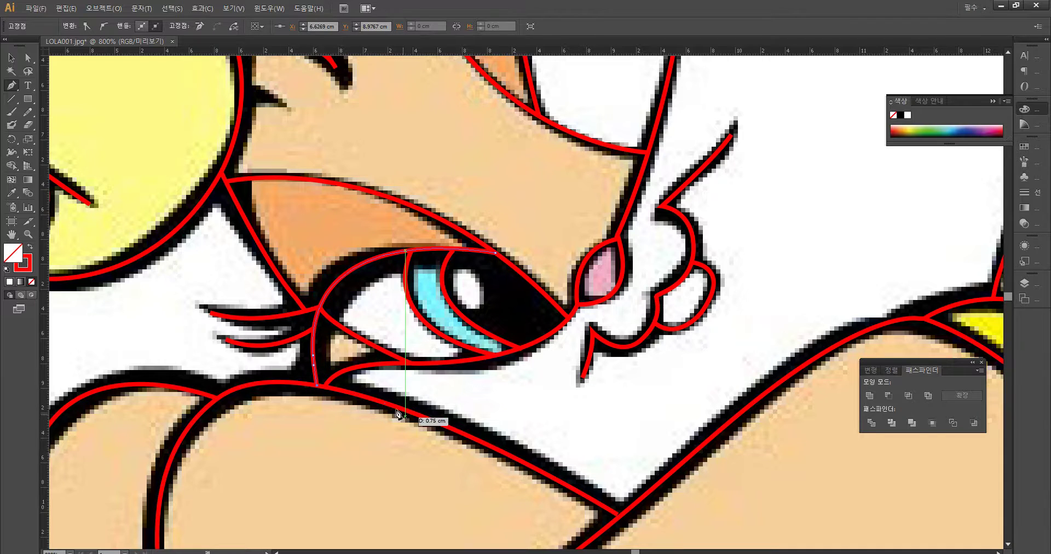
click(315, 364)
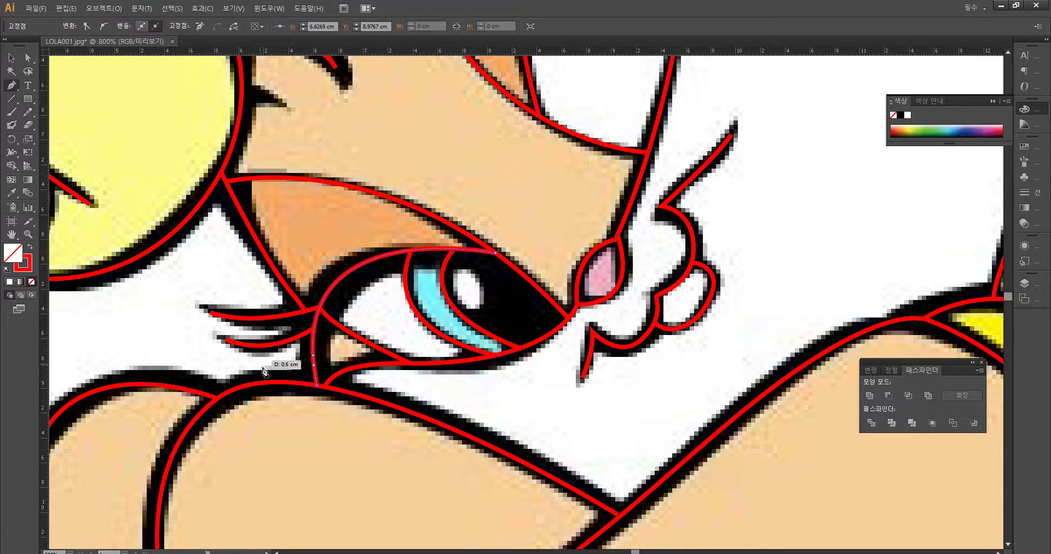
drag(329, 376, 332, 516)
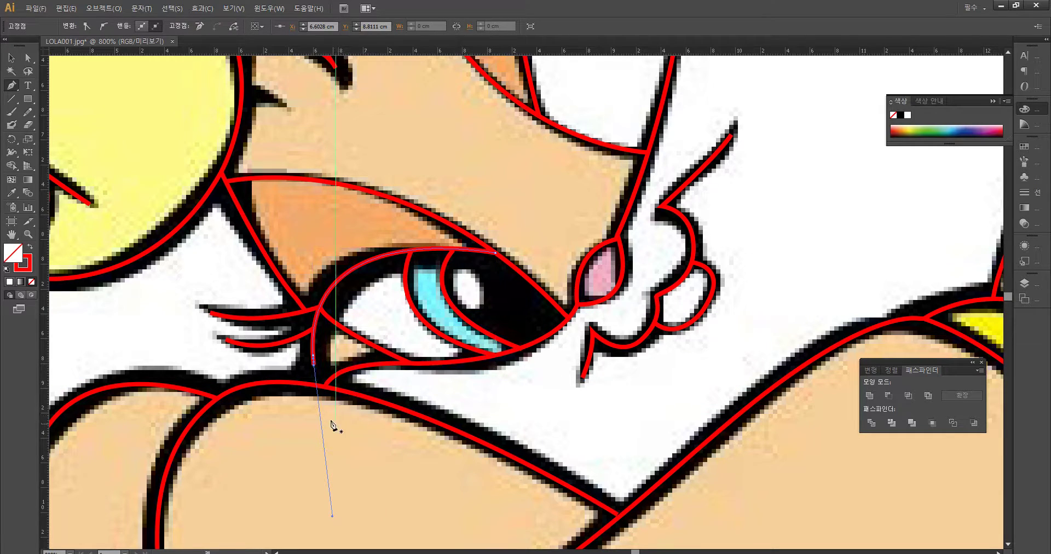
ctrl+click(362, 433)
ctrl+click(361, 434)
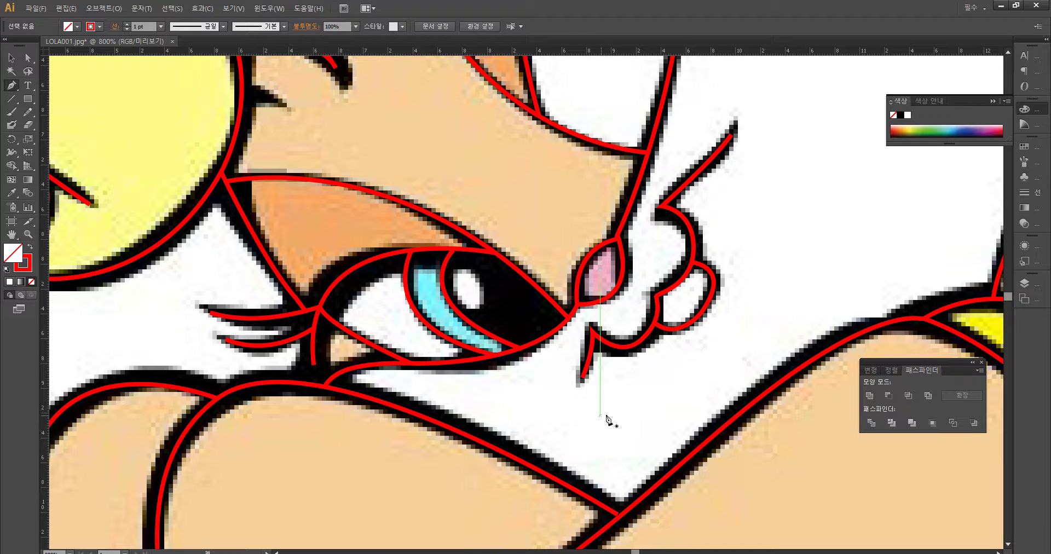
Step: Move all of the traced linework off the reference image onto the empty canvas beside it
key(ctrl+minus)
key(ctrl+minus)
key(ctrl+minus)
key(ctrl+minus)
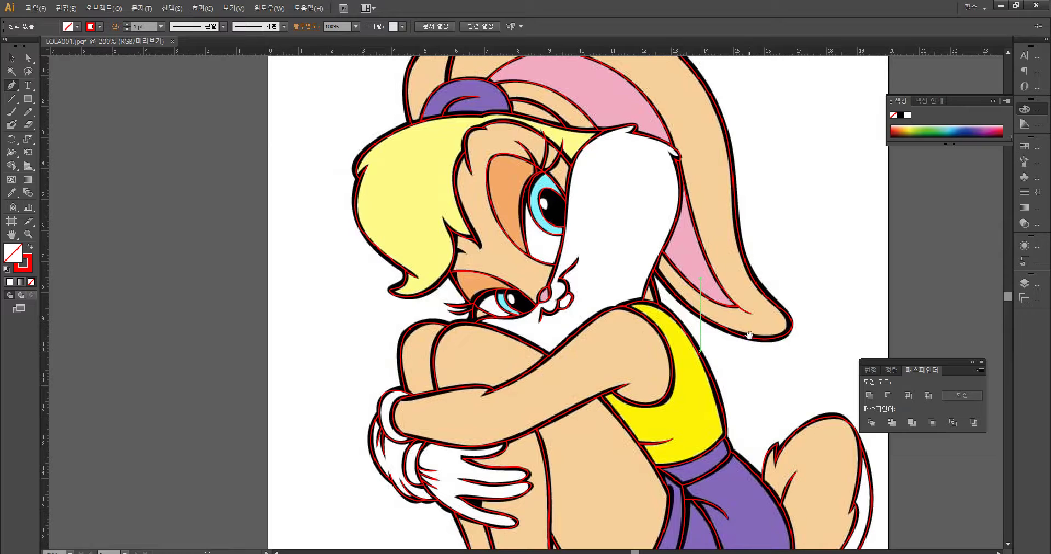
key(ctrl+minus)
key(ctrl+minus)
key(v)
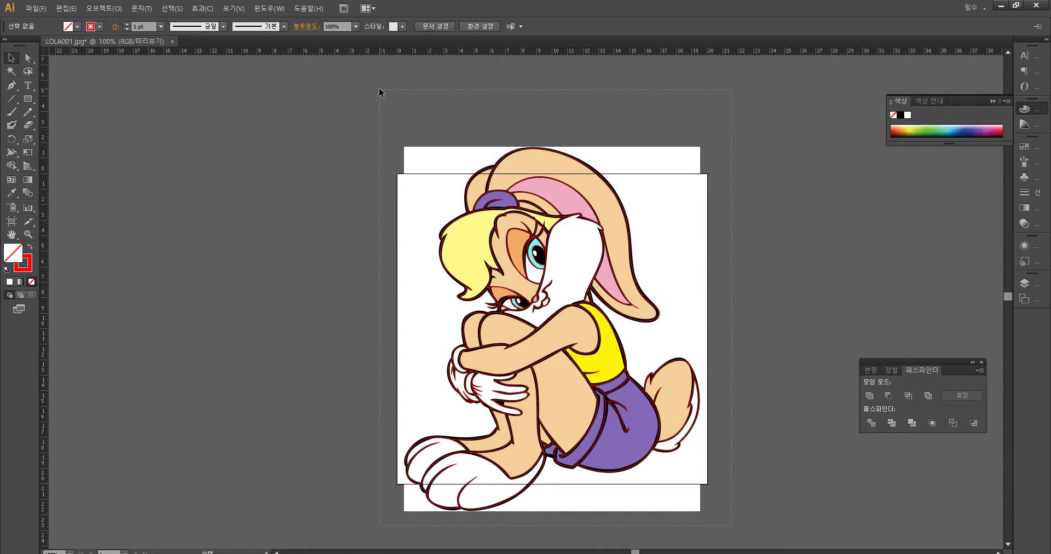
drag(380, 99, 558, 251)
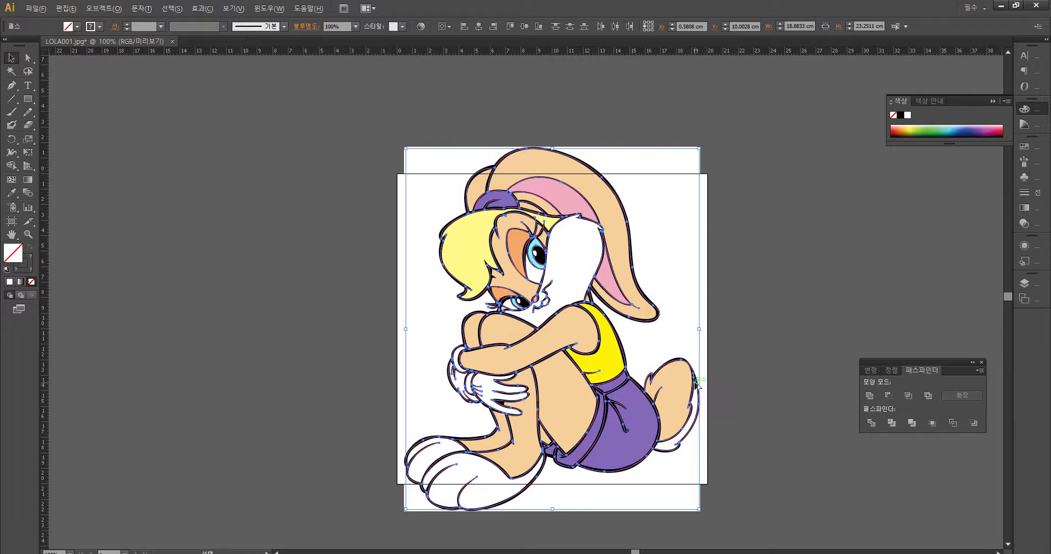
drag(723, 382, 858, 378)
drag(765, 347, 562, 329)
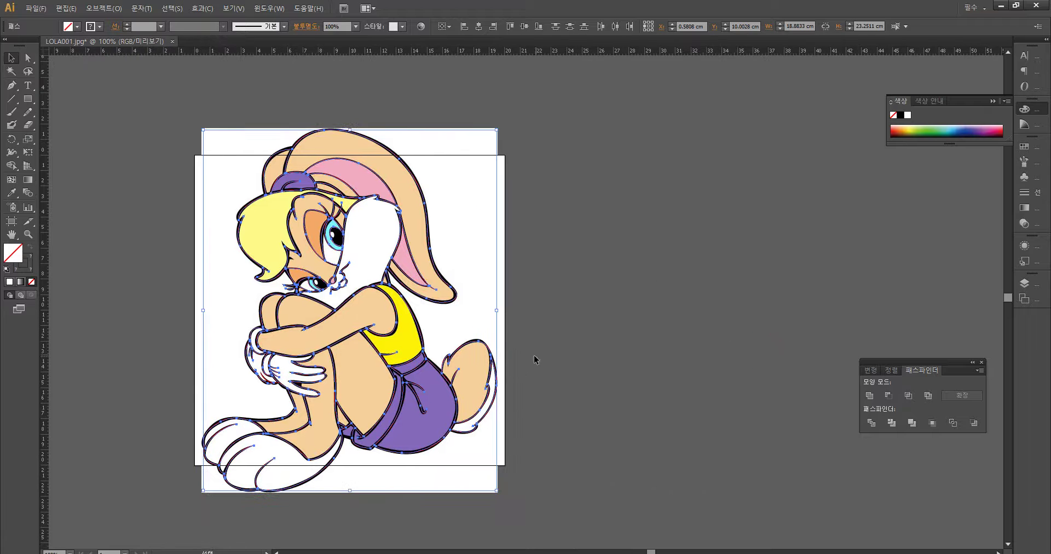
shift+click(492, 359)
click(559, 377)
mouse_move(535, 497)
mouse_down()
mouse_move(309, 507)
mouse_move(178, 159)
mouse_move(185, 104)
mouse_up()
click(529, 370)
drag(507, 474, 174, 98)
drag(492, 355, 825, 356)
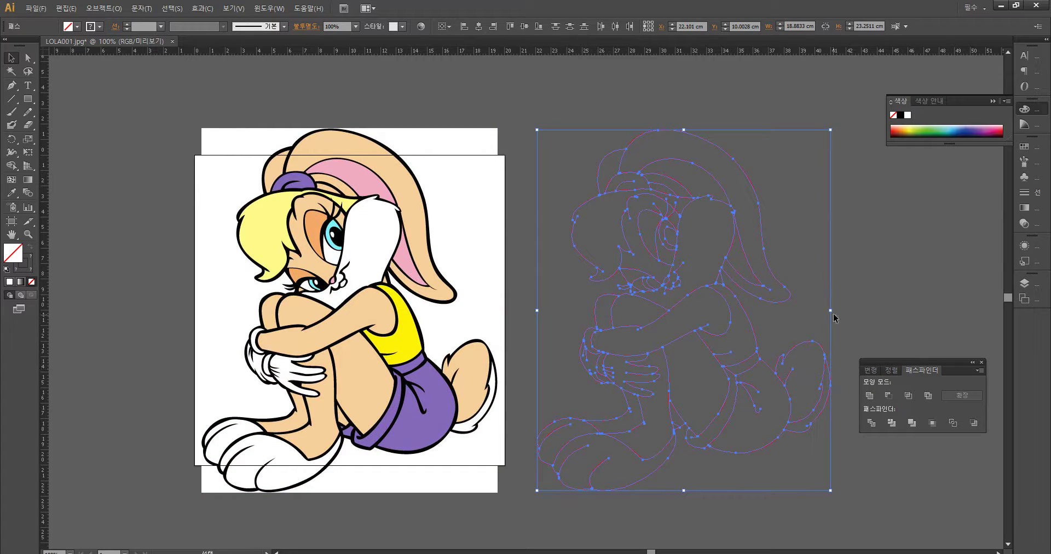
Step: Draw a strokeless white rectangle about 20.8 by 26.2 cm around the moved linework and send it to the back
click(851, 299)
key(m)
drag(521, 102, 844, 510)
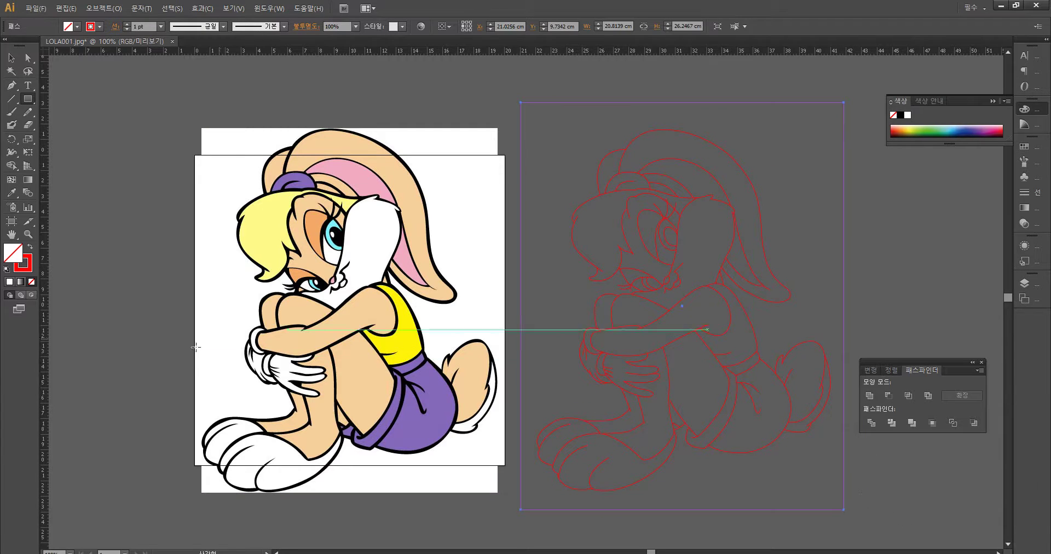
click(30, 247)
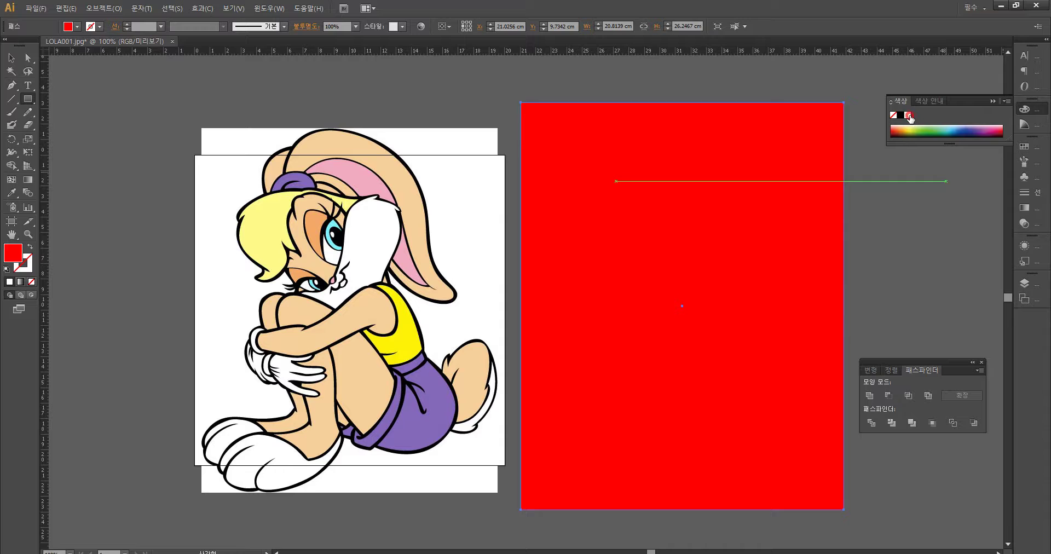
click(908, 116)
key(ctrl+shift+bracketleft)
key(v)
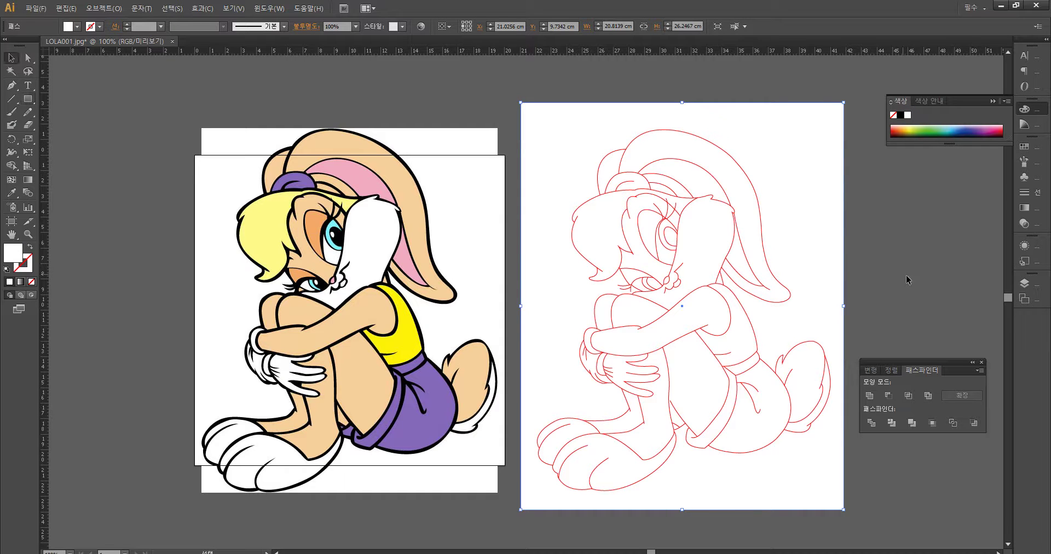
Step: Try to cut the white rectangle along the moved linework with the Pathfinder Trim operation
click(915, 283)
drag(481, 71, 551, 115)
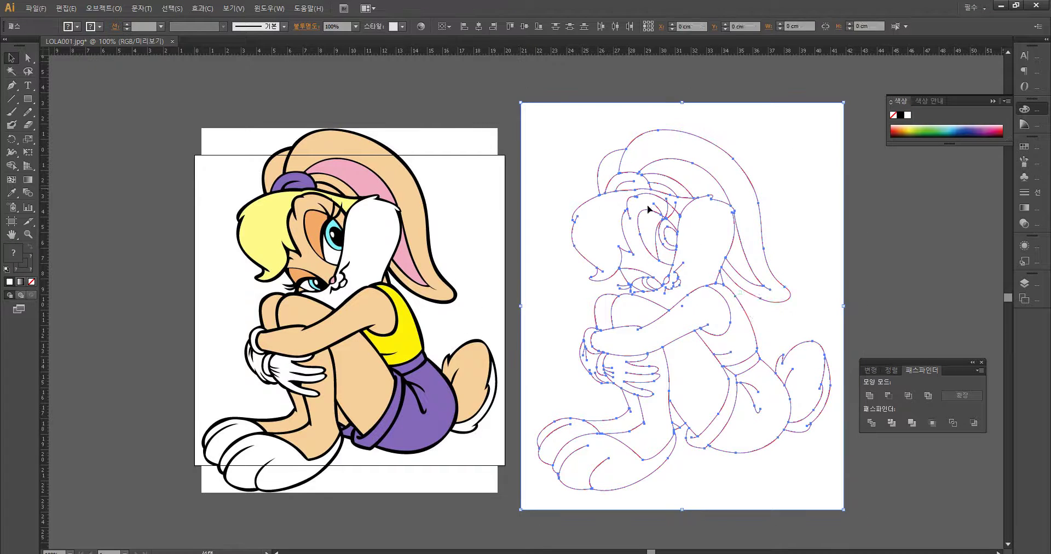
click(898, 421)
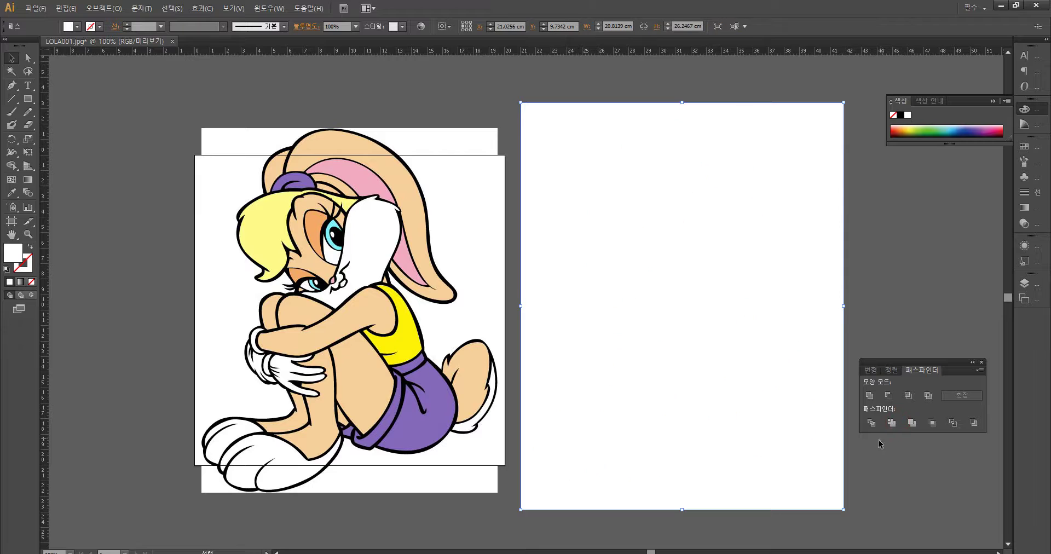
key(ctrl+z)
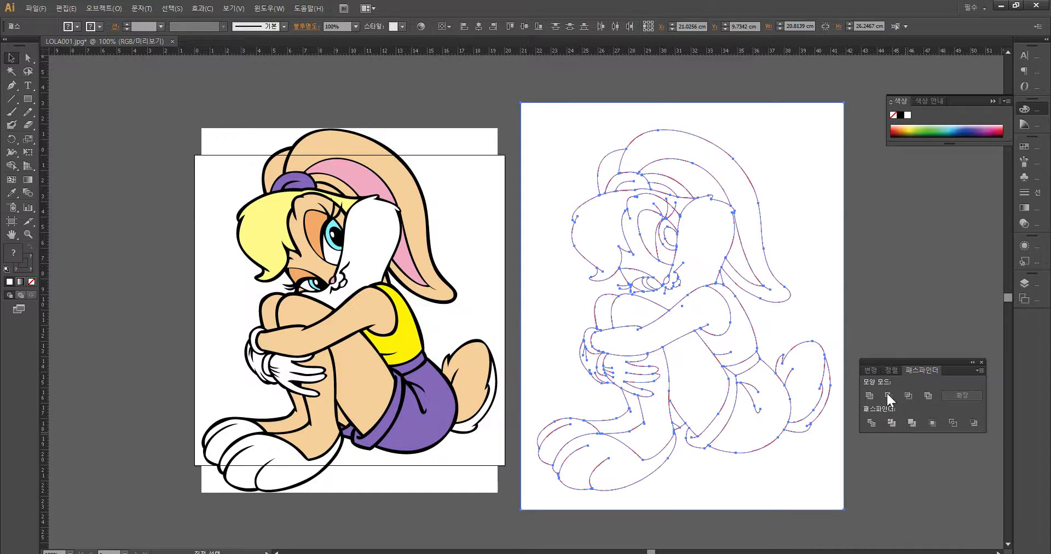
click(892, 292)
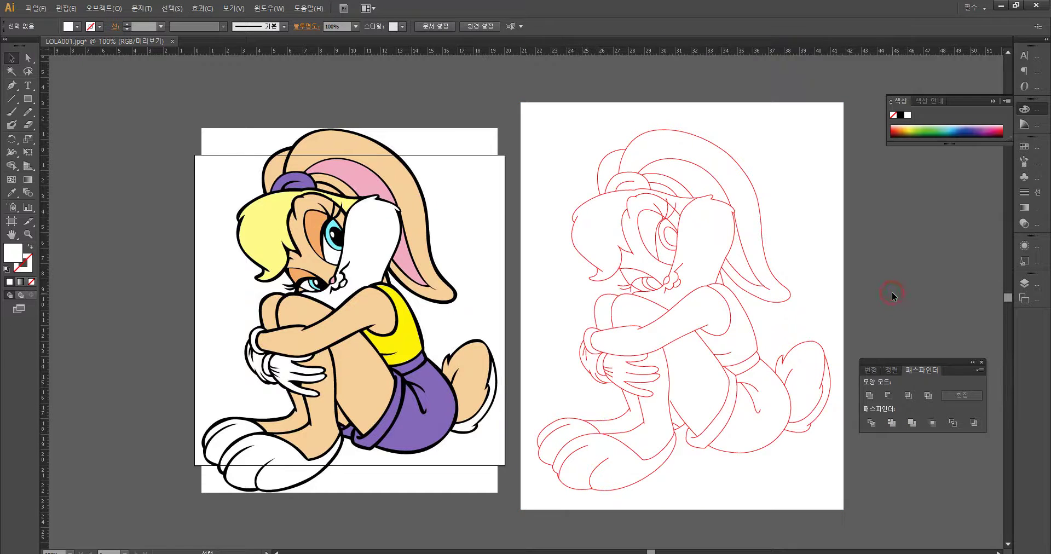
mouse_move(831, 538)
mouse_down()
mouse_move(606, 317)
mouse_move(531, 81)
mouse_up()
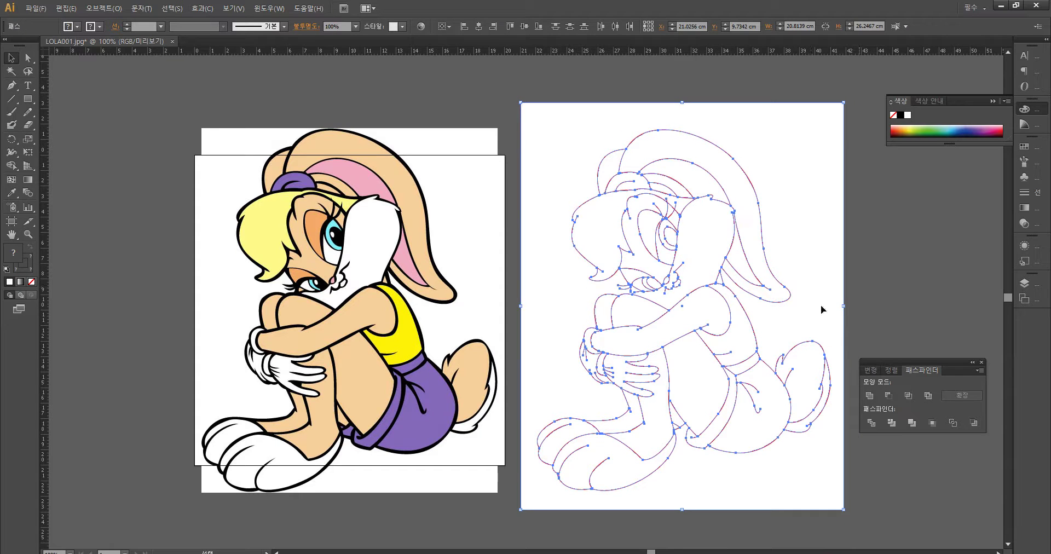
click(891, 422)
mouse_move(770, 330)
mouse_down()
mouse_move(734, 410)
mouse_move(701, 415)
mouse_move(788, 322)
mouse_up()
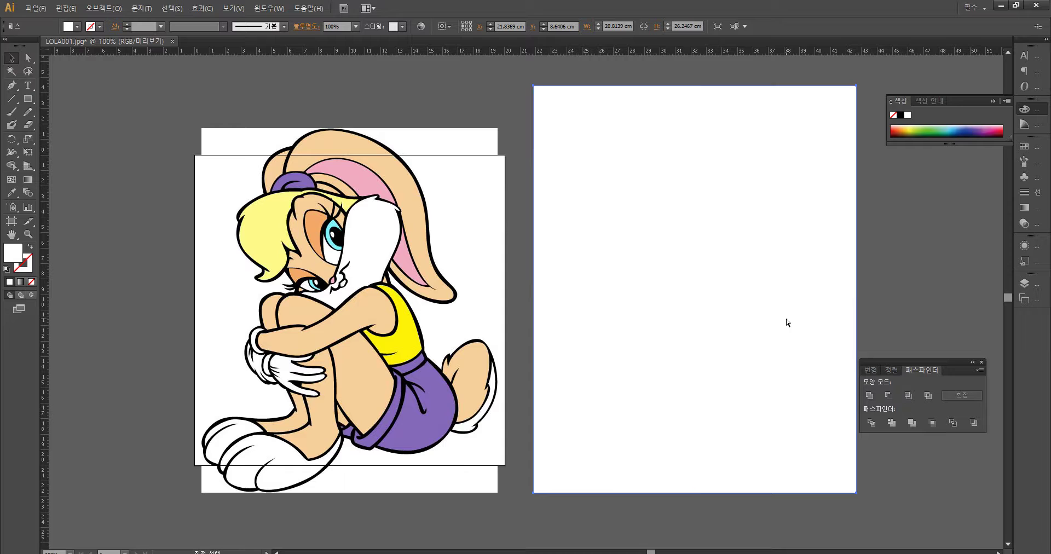
Step: Undo the Trim operation, the white rectangle and the move so the linework returns onto the reference image
key(ctrl+z)
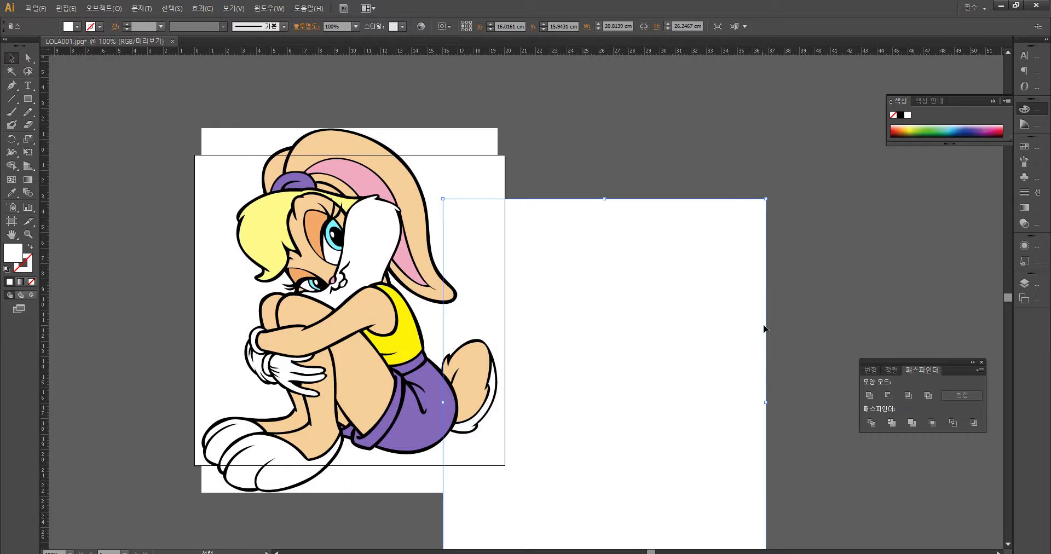
key(ctrl+z)
key(ctrl+z)
key(ctrl+z)
key(ctrl+z)
key(ctrl+z)
key(ctrl+z)
key(ctrl+z)
key(ctrl+z)
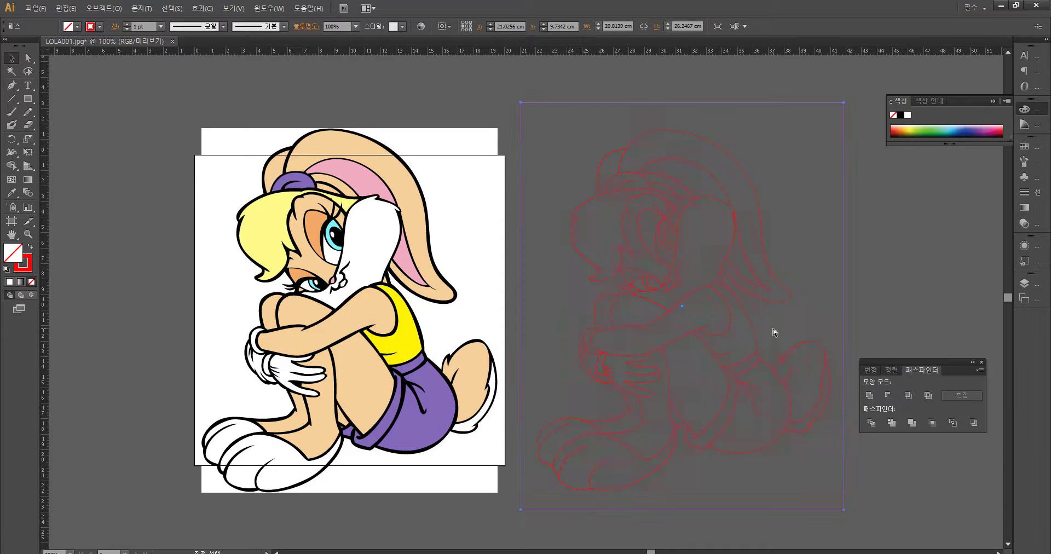
click(691, 360)
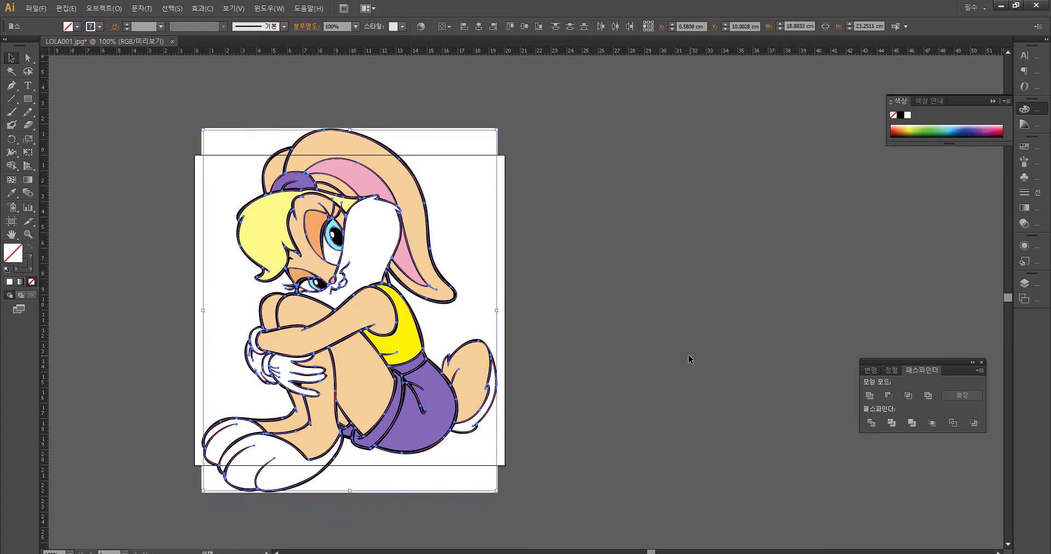
Step: Copy all of the traced linework onto the empty canvas beside the reference image and apply Outline Stroke to the copy
mouse_move(329, 399)
mouse_down()
mouse_move(156, 84)
mouse_move(285, 139)
mouse_up()
click(648, 383)
drag(569, 486, 145, 106)
mouse_move(489, 392)
mouse_down()
mouse_move(741, 383)
mouse_move(849, 404)
mouse_move(845, 393)
mouse_up()
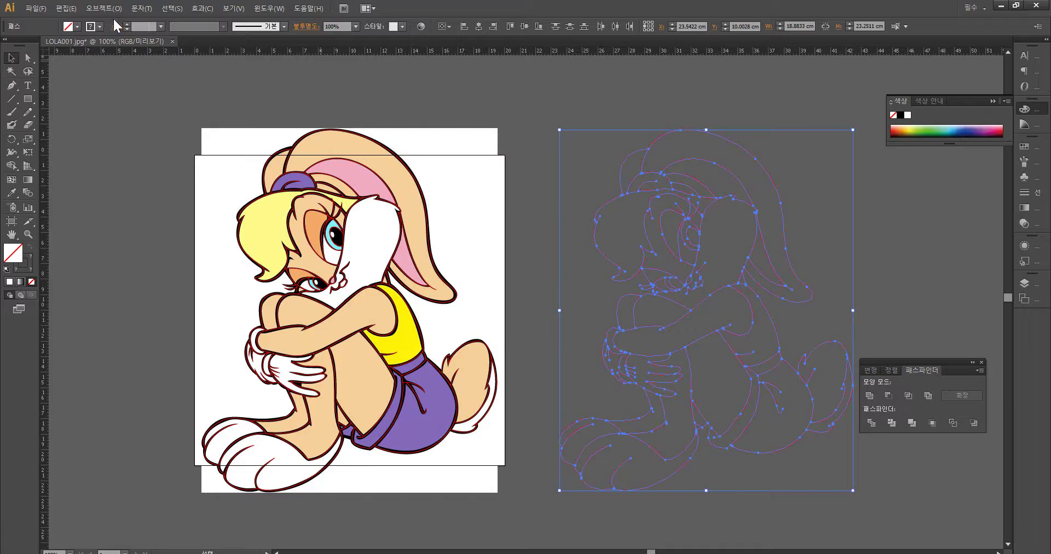
click(103, 8)
mouse_move(201, 305)
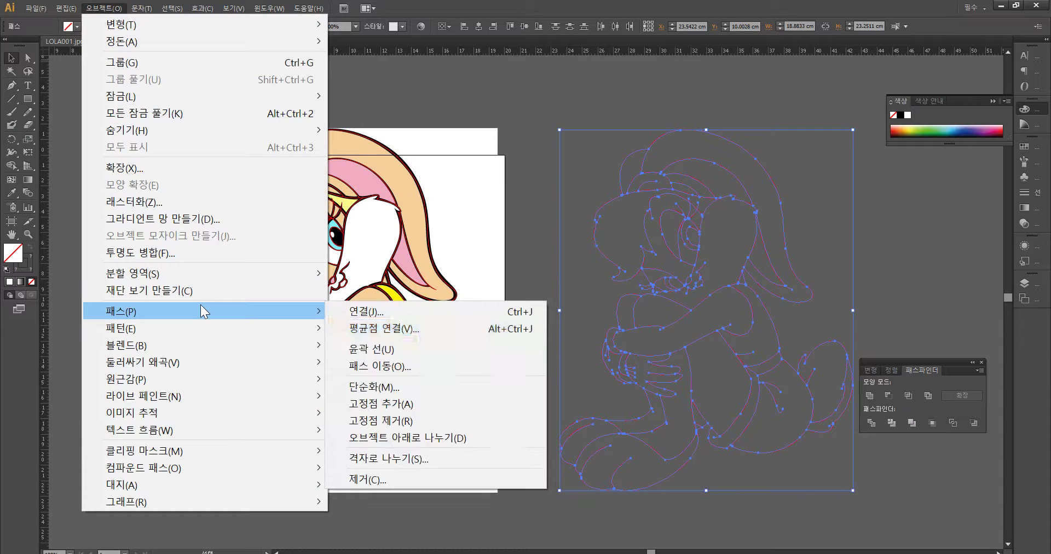
click(370, 349)
click(926, 291)
Step: Draw a strokeless white rectangle about 22.4 by 26.2 cm, send it behind the copied linework and shift it slightly
key(m)
drag(527, 100, 875, 507)
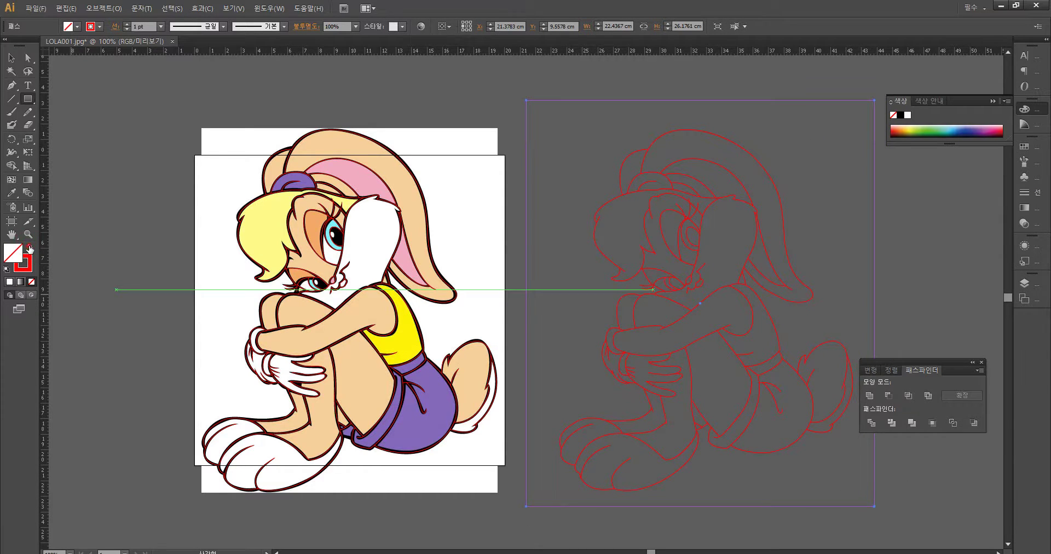
click(30, 247)
click(908, 115)
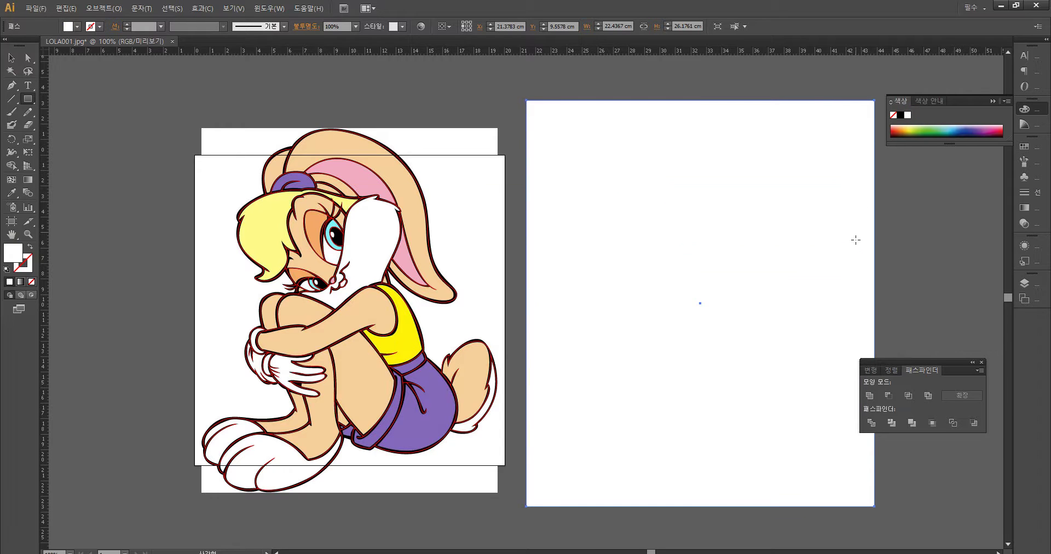
key(ctrl+shift+[)
key(v)
drag(892, 517, 541, 91)
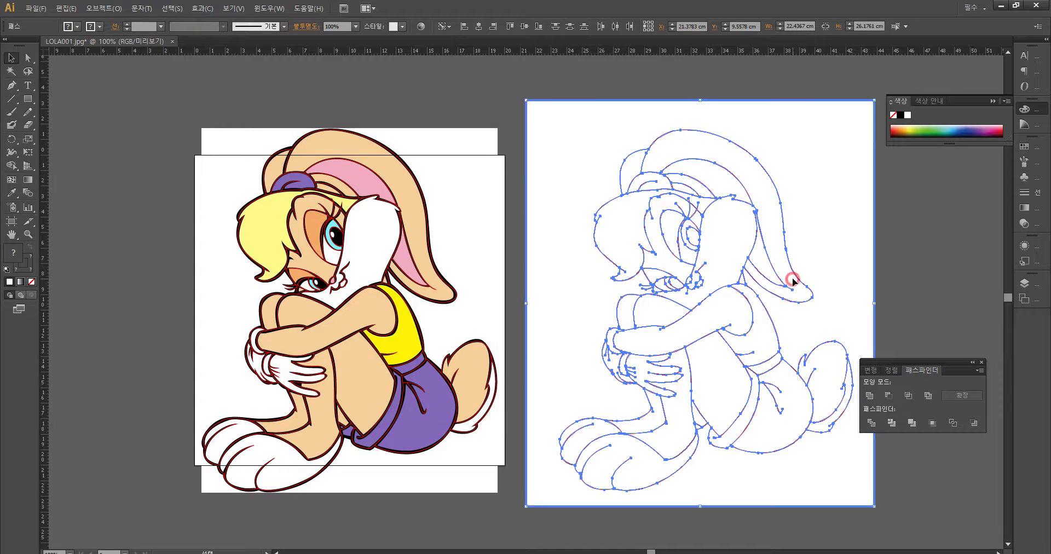
click(923, 275)
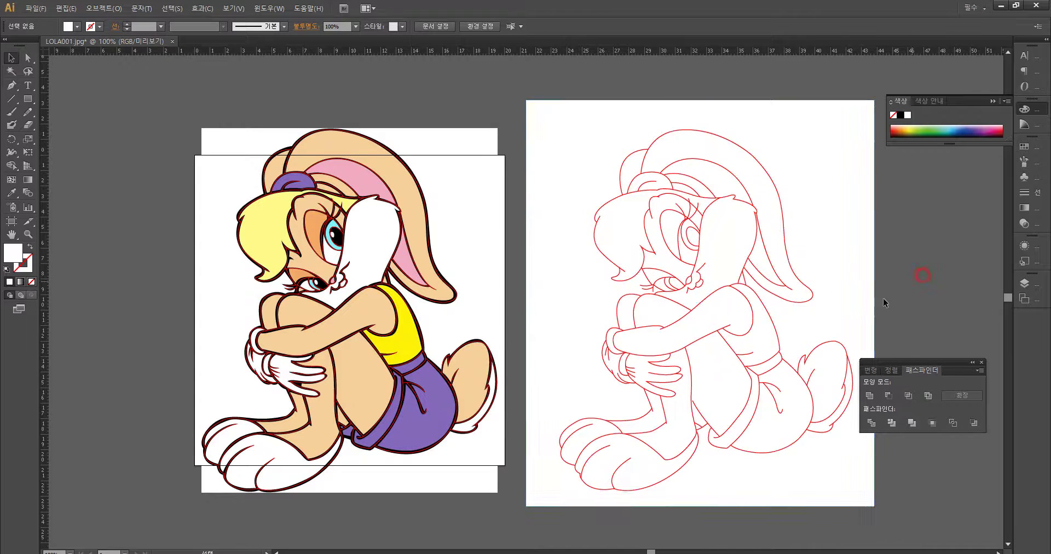
click(766, 459)
drag(777, 476, 783, 477)
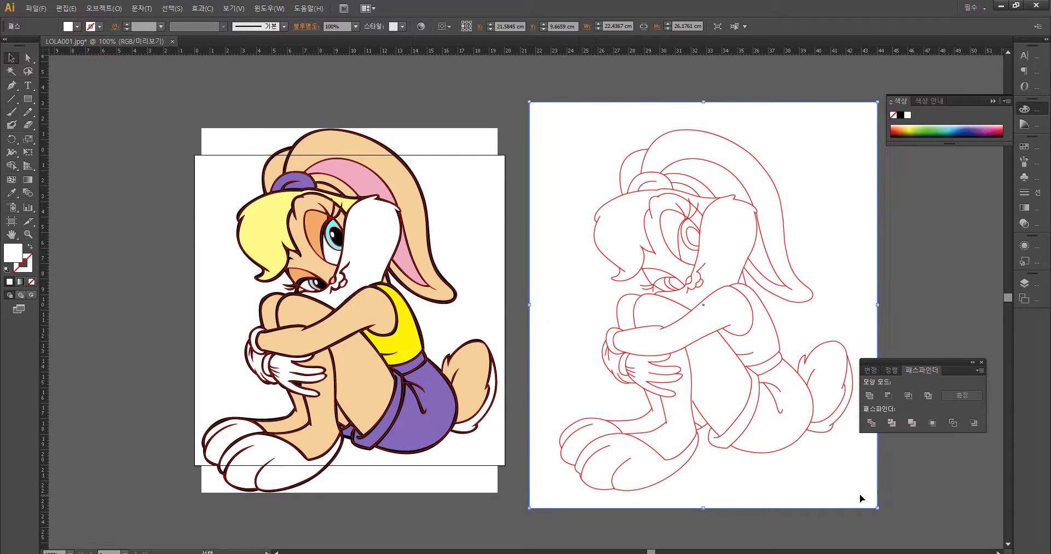
Step: Switch the display to outline view and delete the rectangle around the copied linework by its center point
key(ctrl+y)
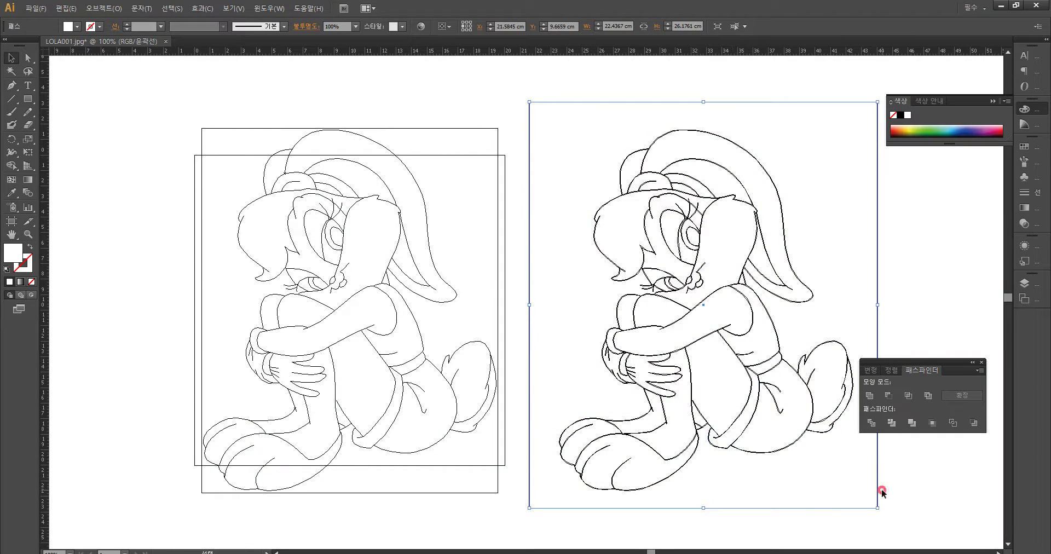
click(882, 492)
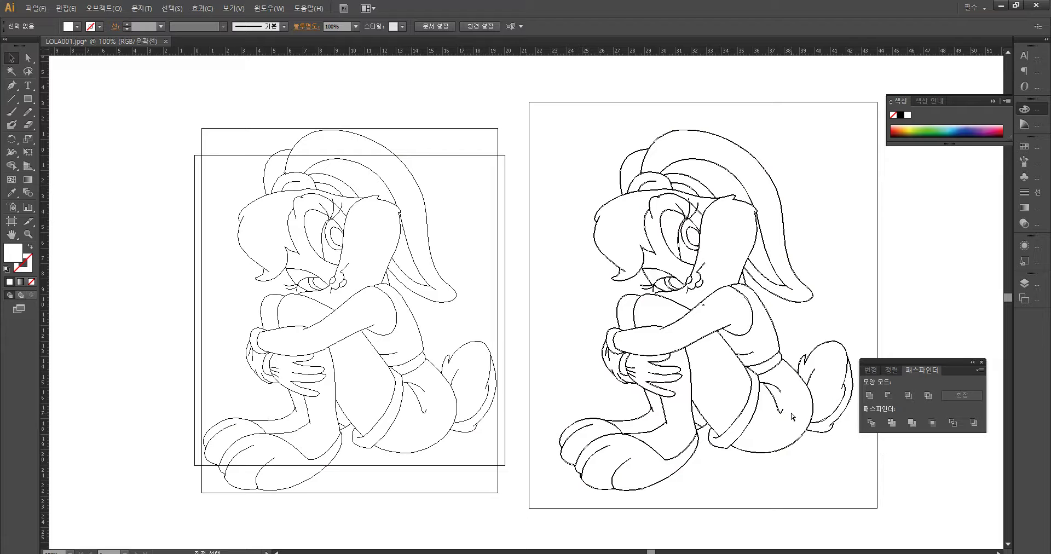
key(ctrl+plus)
key(ctrl+plus)
key(ctrl+plus)
drag(792, 416, 465, 377)
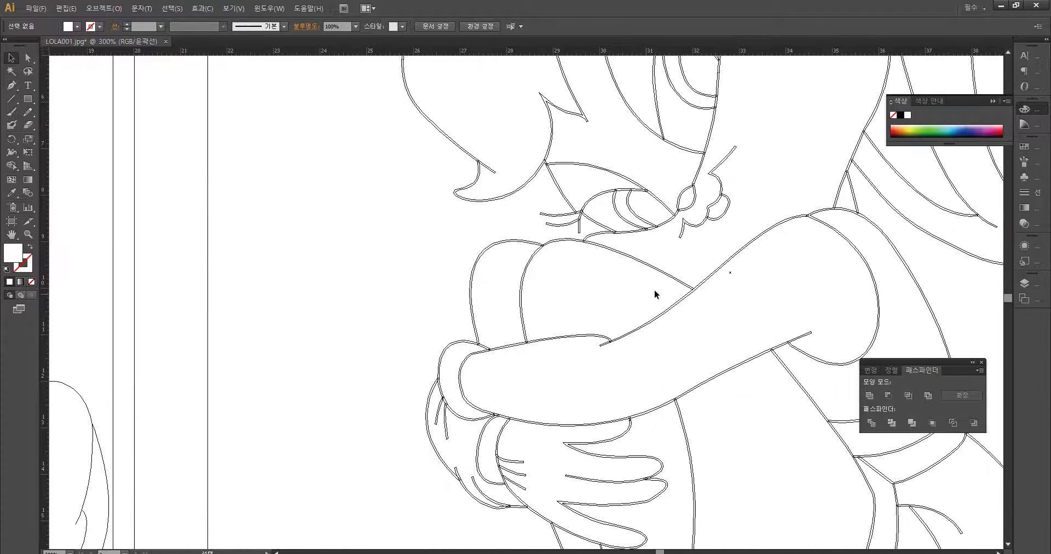
click(730, 273)
key(Delete)
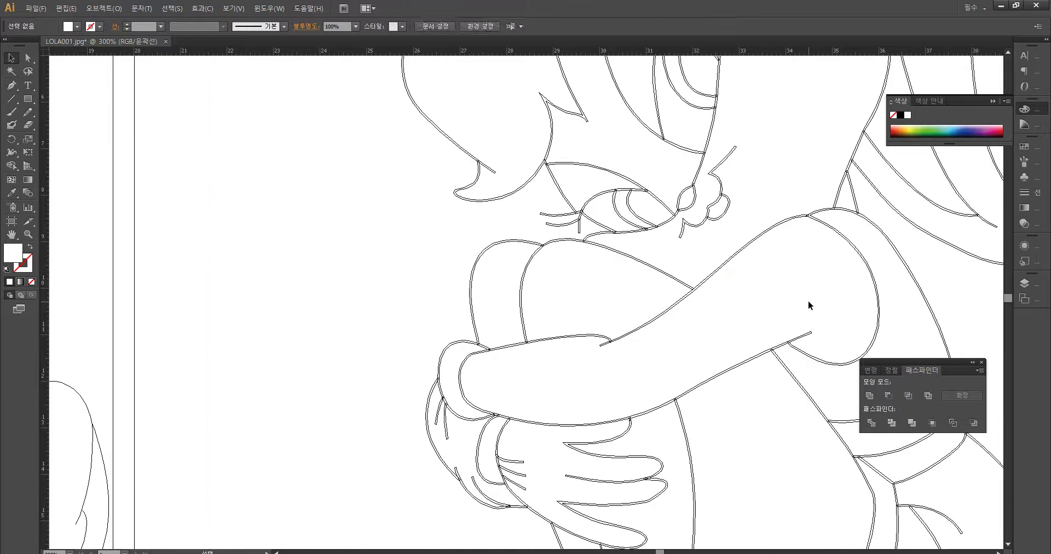
Step: Examine the copied linework in outline view at different magnifications and return the display to preview
key(ctrl+minus)
key(ctrl+minus)
key(ctrl+minus)
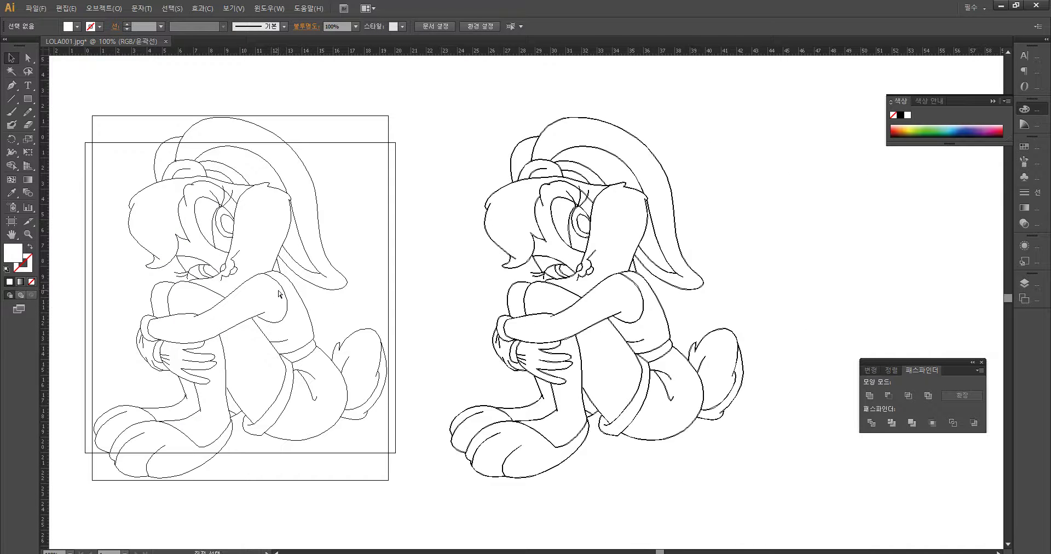
key(ctrl+plus)
mouse_move(375, 357)
mouse_down()
mouse_move(570, 399)
mouse_move(376, 347)
mouse_up()
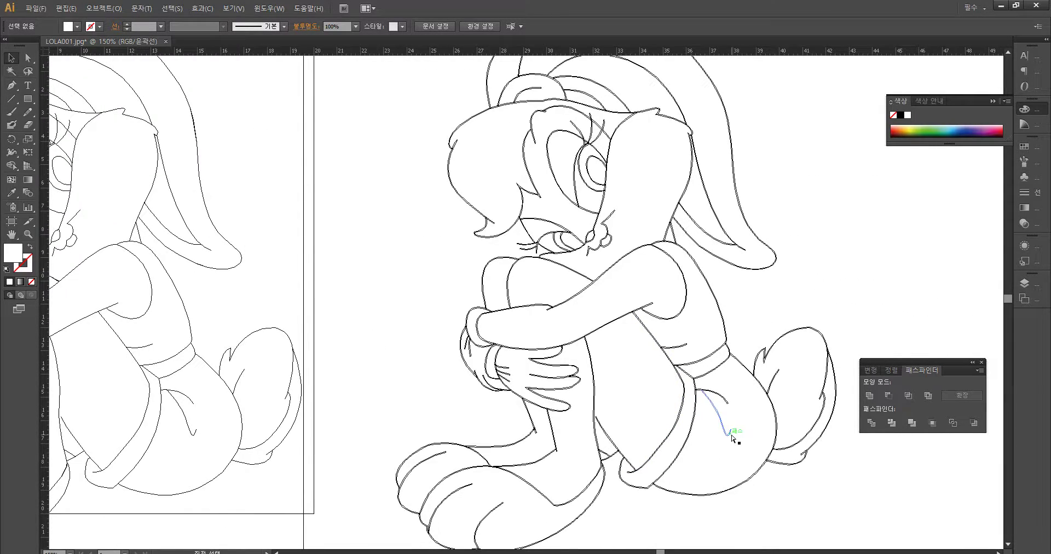
key(ctrl+minus)
key(ctrl+minus)
key(ctrl+y)
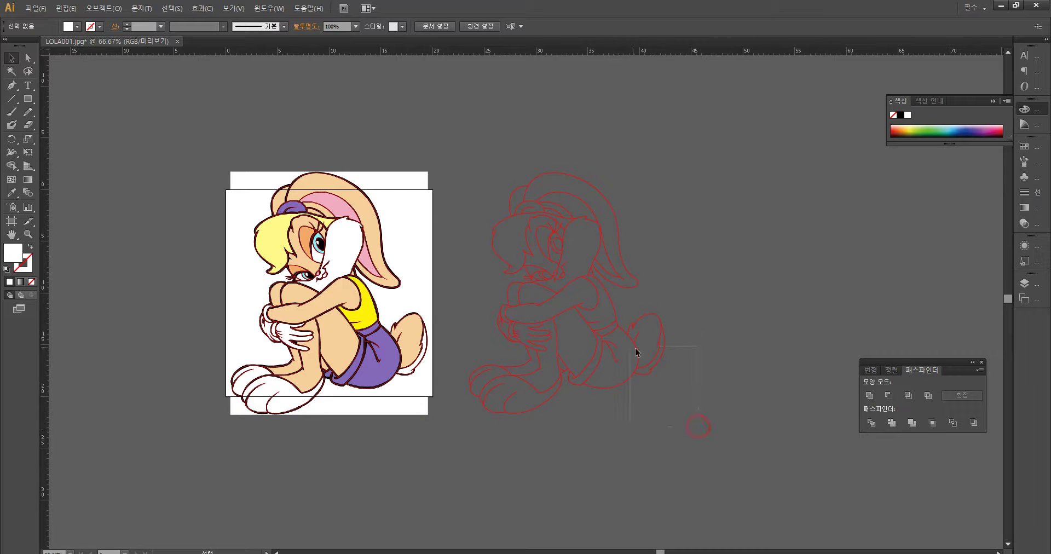
Step: Draw a strokeless white rectangle about 23.4 by 30.3 cm around the copied linework and send it to the back
key(m)
drag(691, 451, 448, 136)
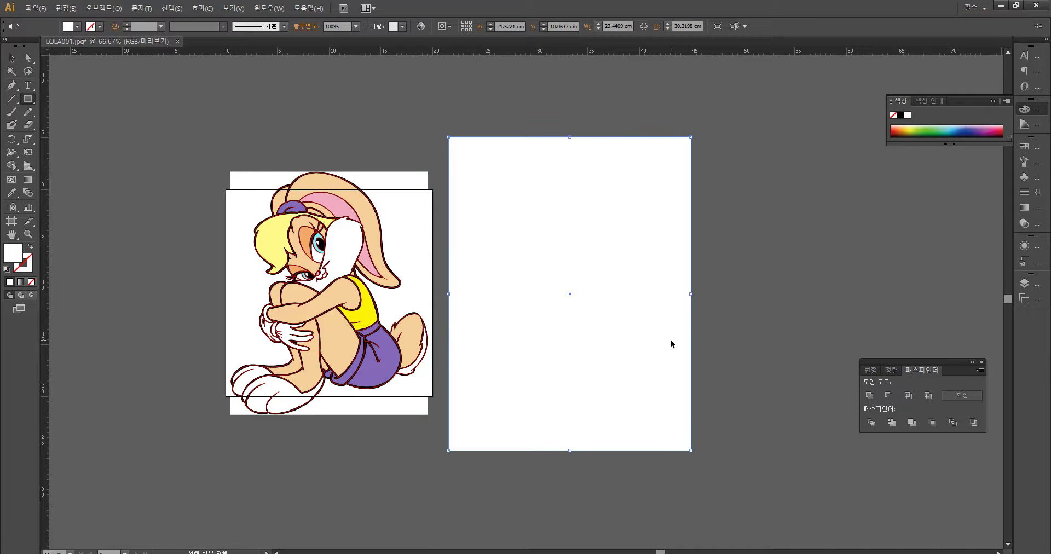
key(ctrl+shift+bracketleft)
Step: Apply the Trim operation to the white rectangle and copied linework together and shift the trimmed result slightly
key(v)
drag(707, 460, 472, 91)
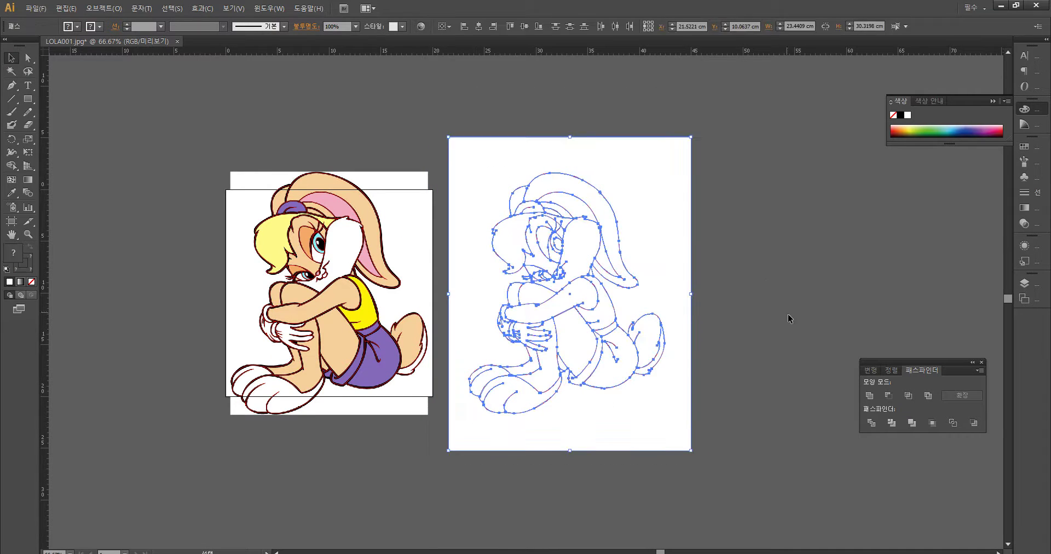
click(892, 422)
click(739, 405)
drag(620, 420, 657, 415)
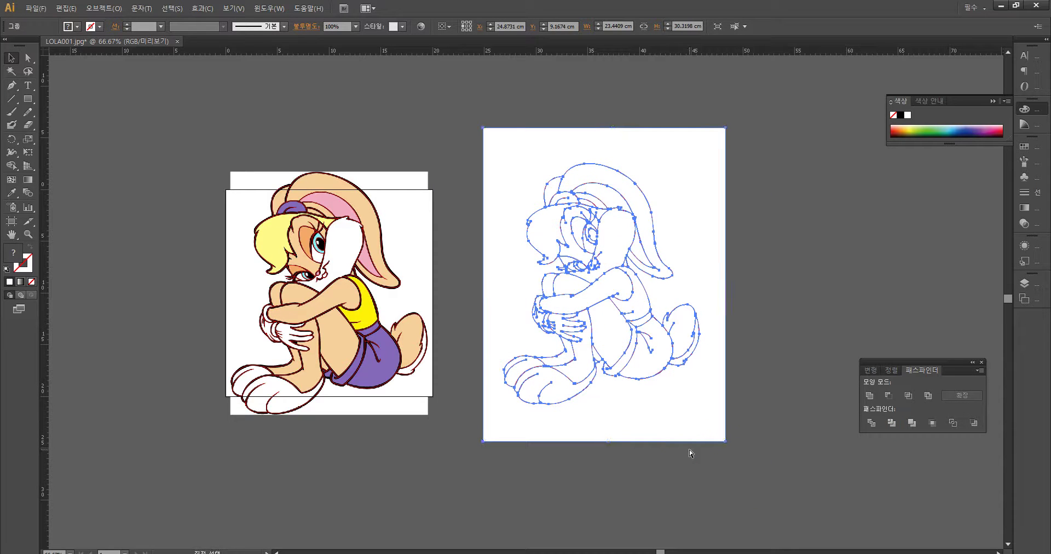
Step: Ungroup the trimmed artwork and delete the white background piece surrounding the rabbit
click(778, 408)
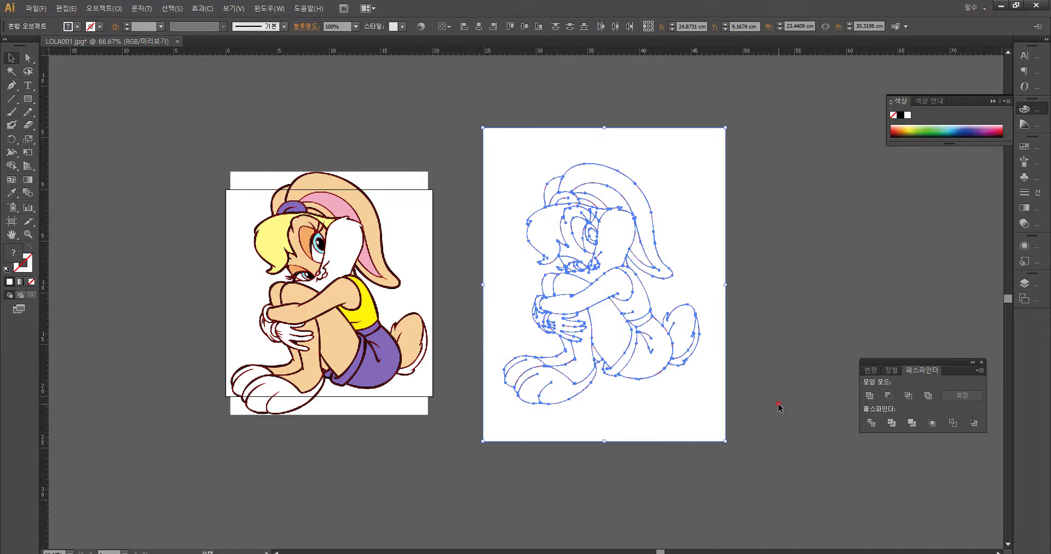
double_click(684, 421)
double_click(697, 445)
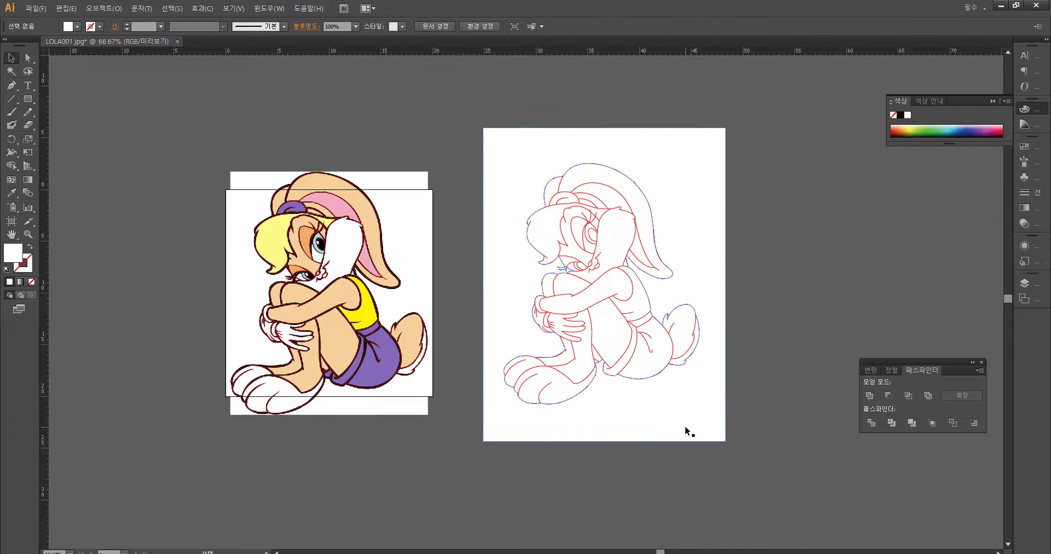
key(Delete)
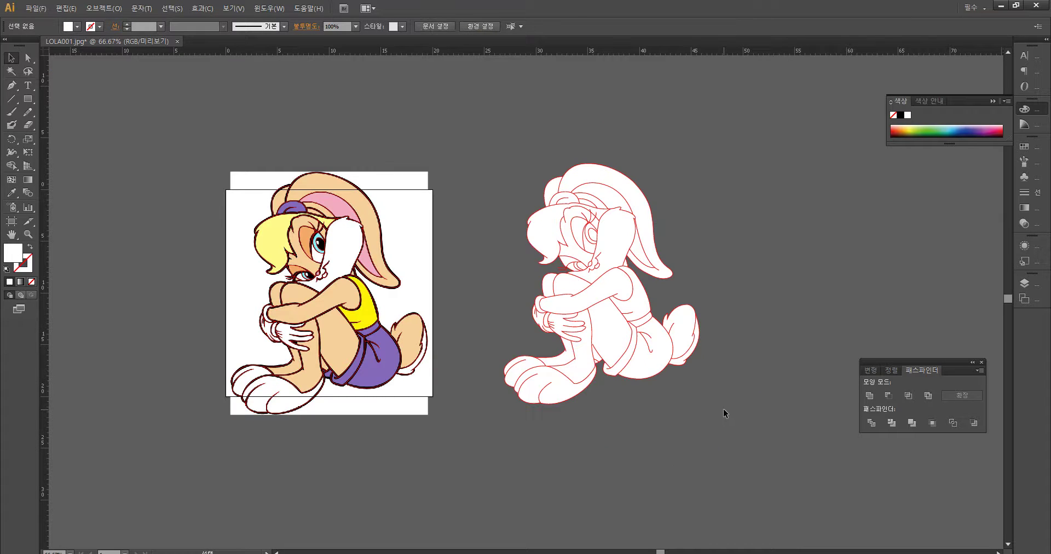
Step: Examine the trimmed rabbit shapes up close and check that the hair can be selected as a separate piece
key(ctrl+plus)
key(ctrl+plus)
key(ctrl+plus)
drag(685, 487, 445, 486)
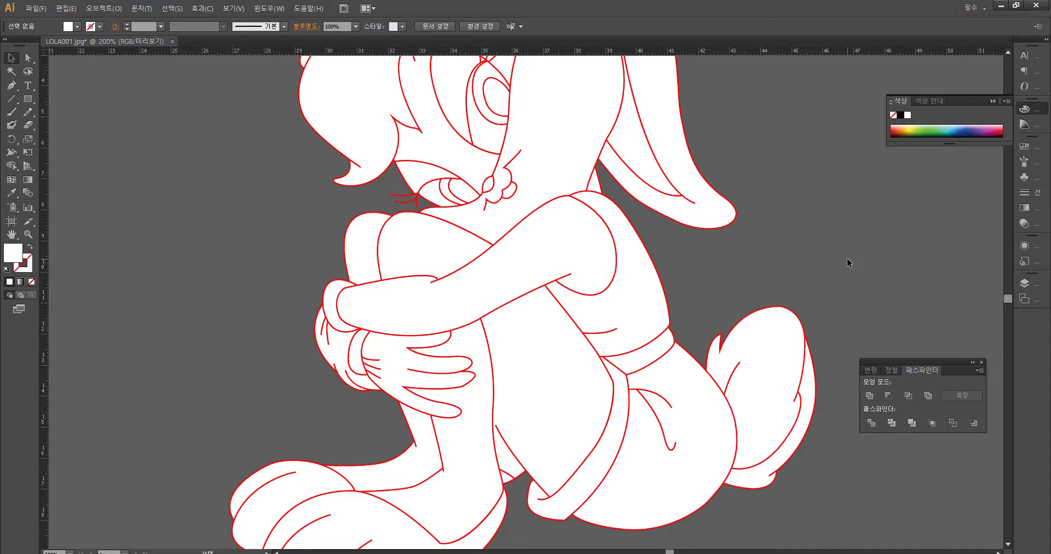
key(ctrl+minus)
key(ctrl+minus)
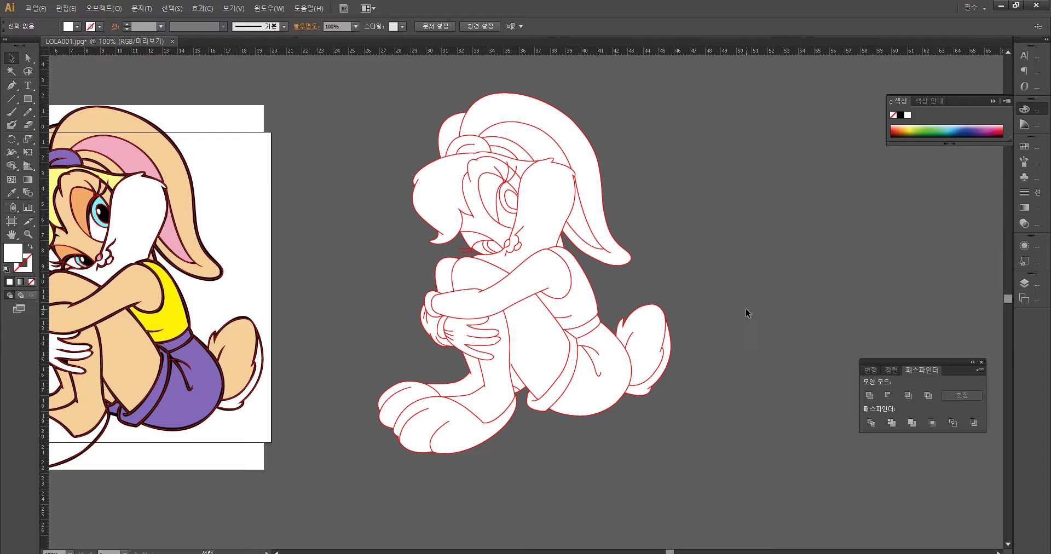
click(446, 214)
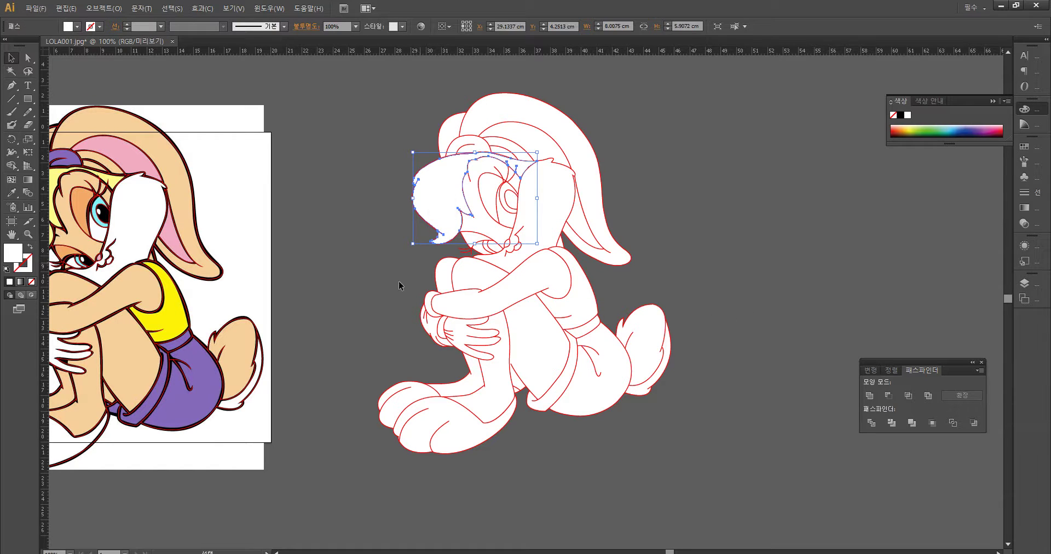
click(678, 407)
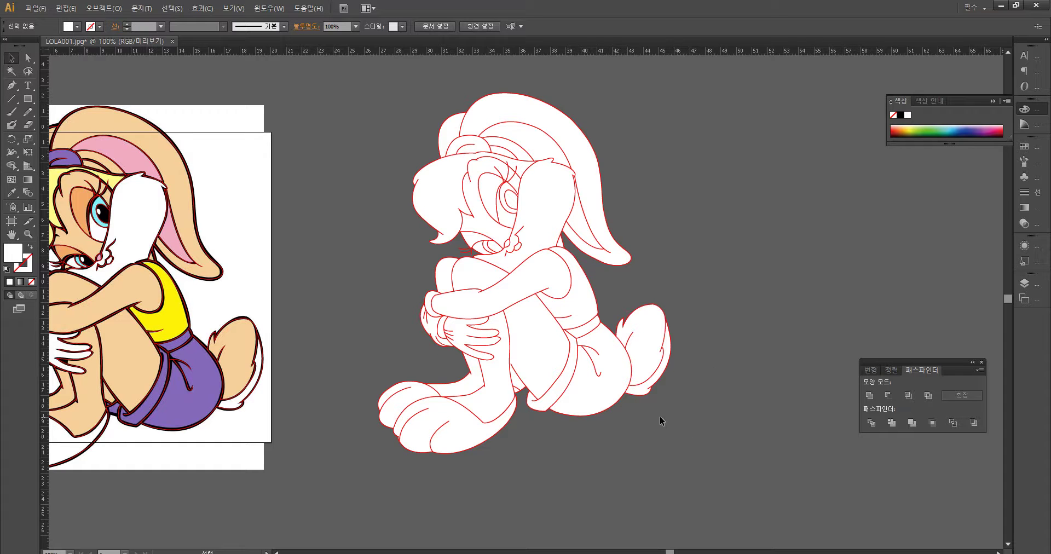
Step: Copy the original traced linework from the reference image onto the empty canvas on its other side, using outline view for the selection
drag(543, 432, 818, 426)
drag(662, 403, 827, 385)
drag(692, 450, 432, 149)
scroll(373, 63, up, 3)
click(413, 165)
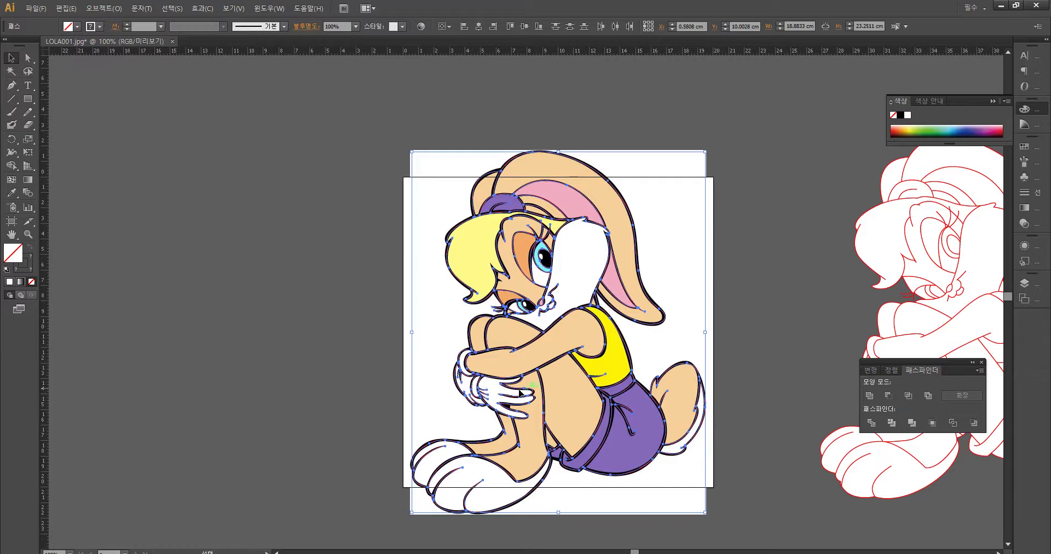
click(741, 363)
key(ctrl+y)
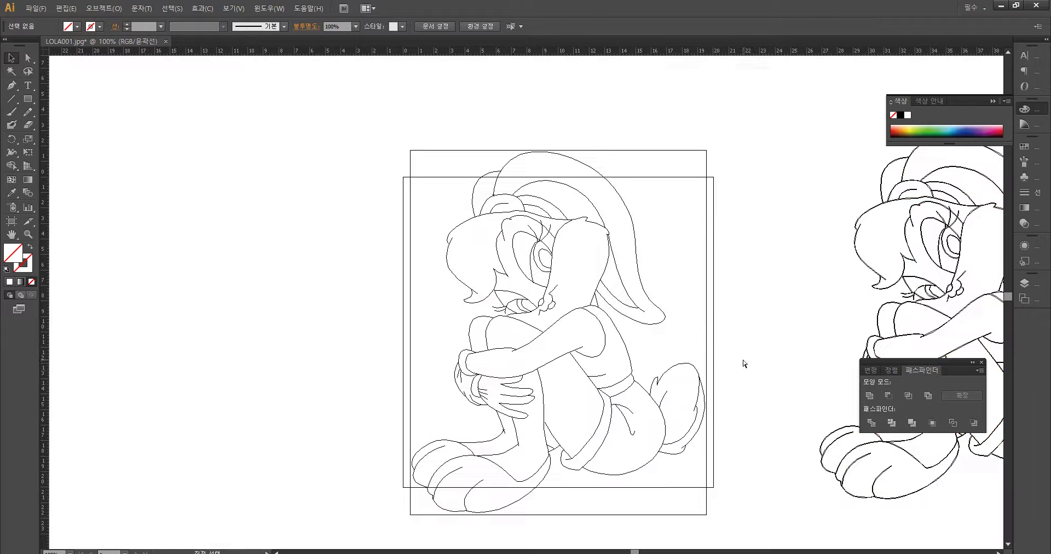
drag(716, 514, 377, 129)
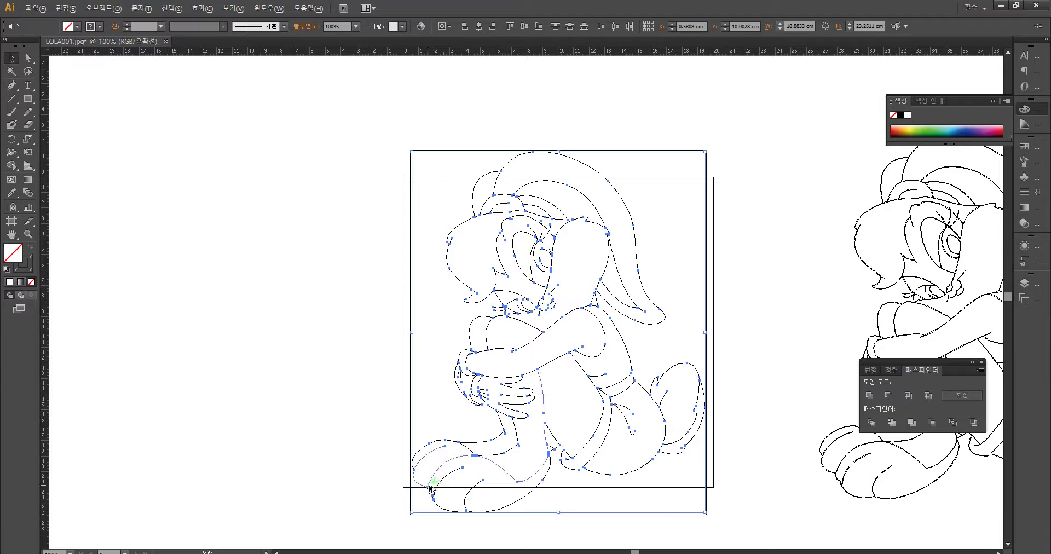
drag(427, 488, 121, 493)
click(323, 525)
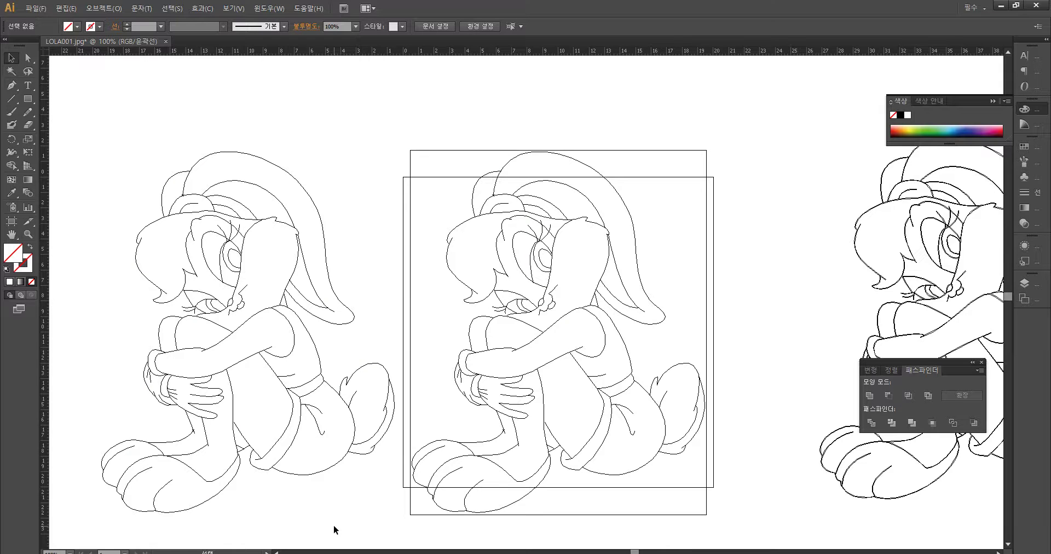
key(ctrl+y)
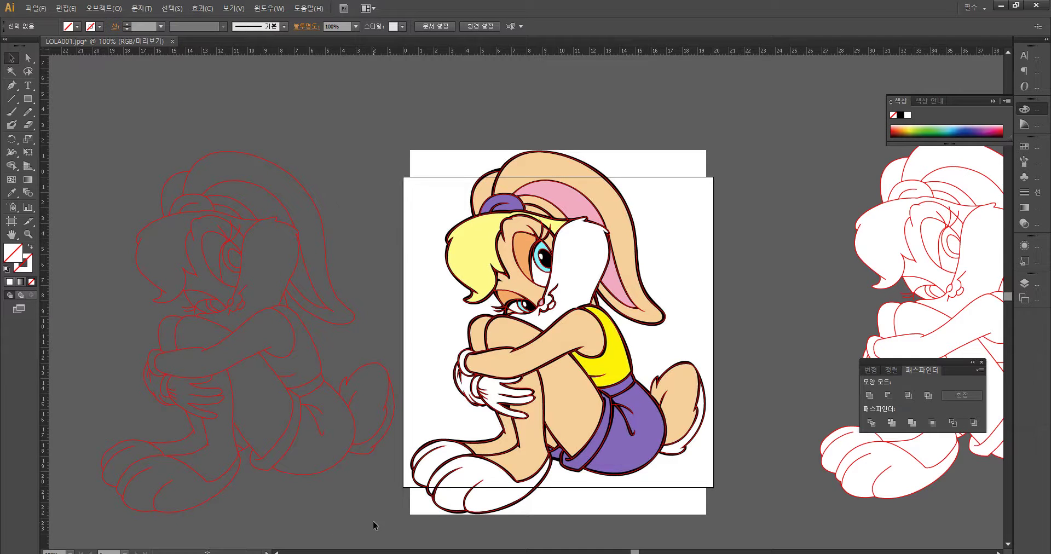
Step: Give the new linework copy a black stroke with a weight of 3 pt
key(ctrl+a)
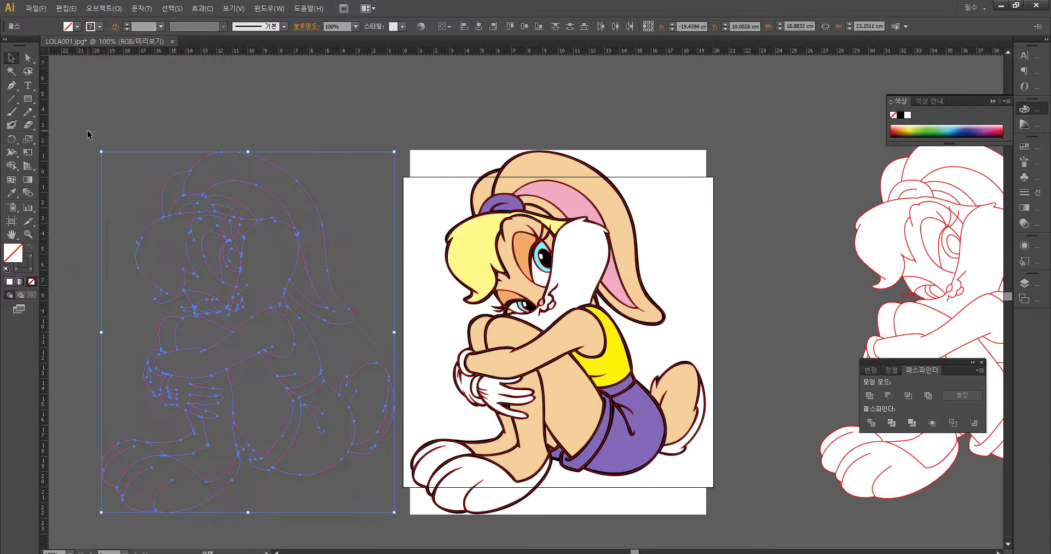
double_click(29, 265)
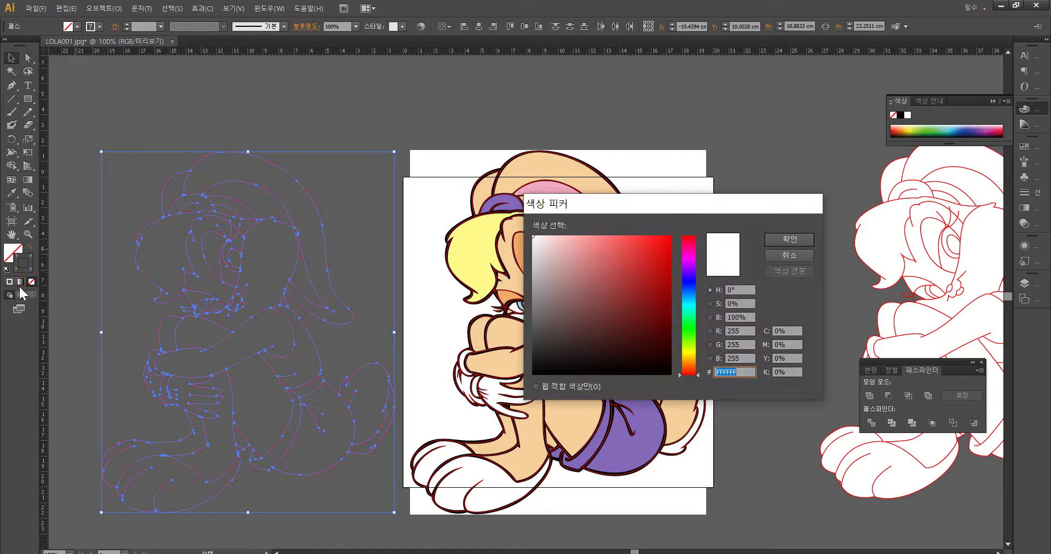
click(789, 239)
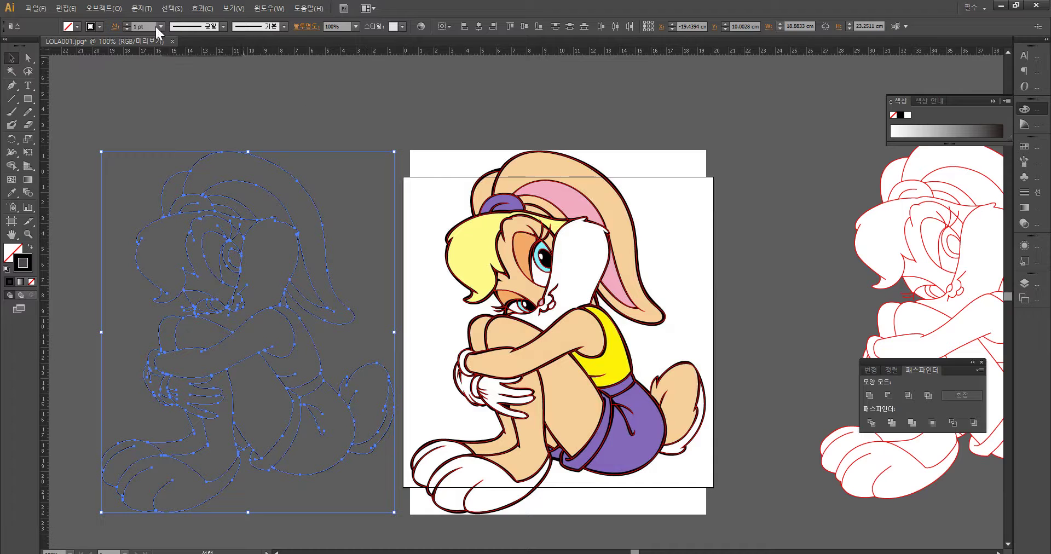
click(127, 24)
click(127, 23)
click(291, 127)
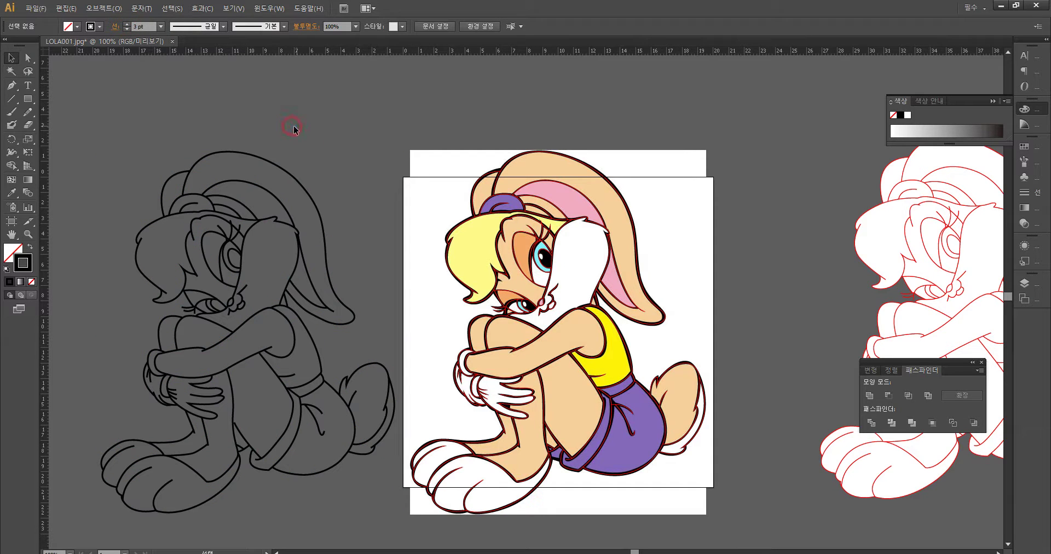
mouse_move(334, 491)
mouse_down()
mouse_move(405, 461)
mouse_move(250, 158)
mouse_up()
drag(179, 111, 176, 109)
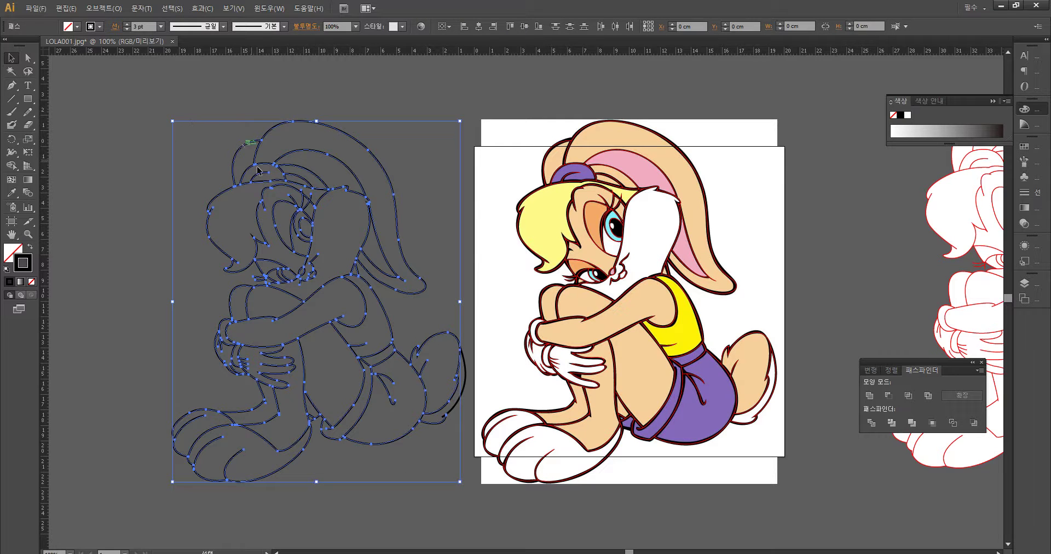
click(463, 473)
mouse_move(465, 472)
mouse_down()
mouse_move(163, 60)
mouse_move(151, 137)
mouse_up()
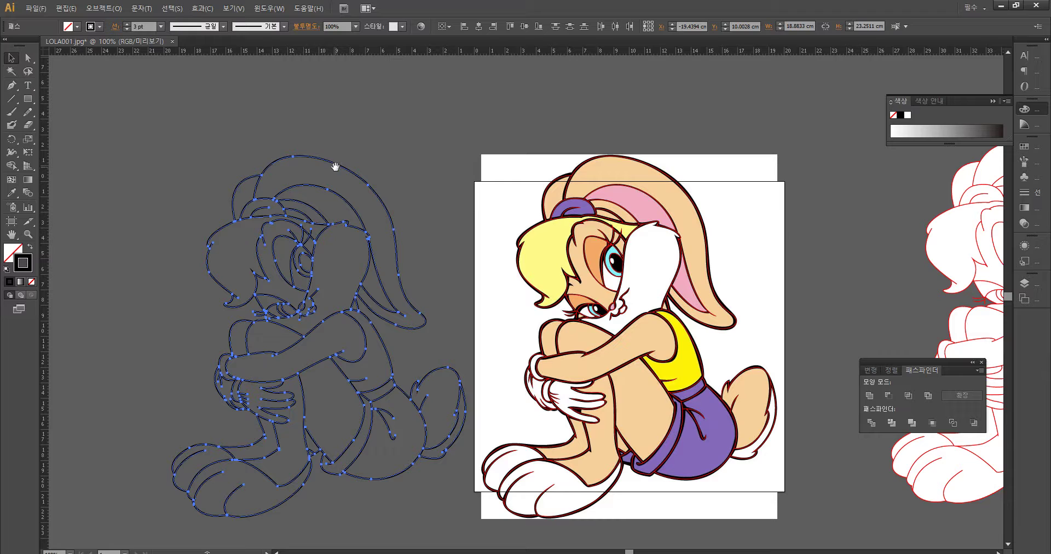
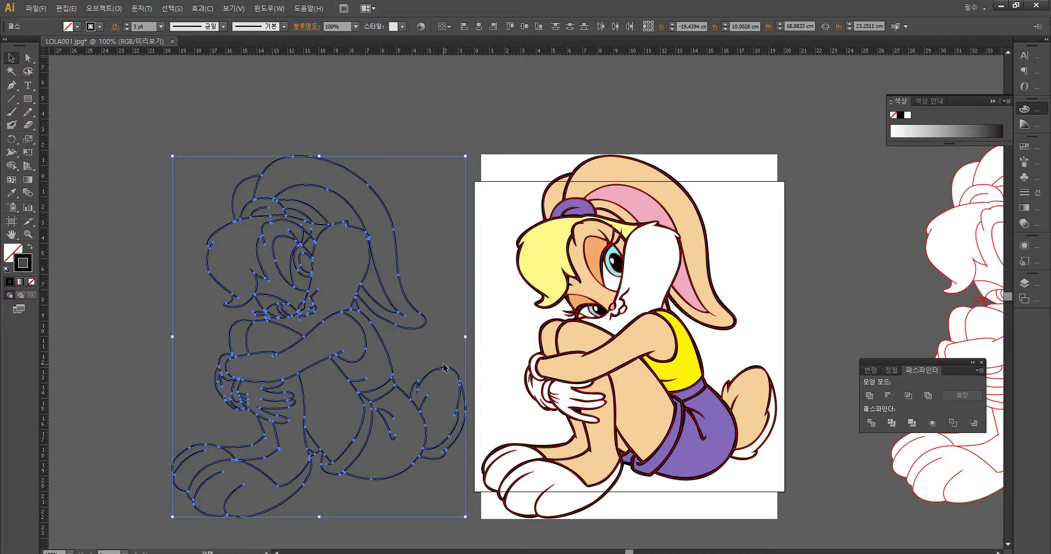
click(426, 112)
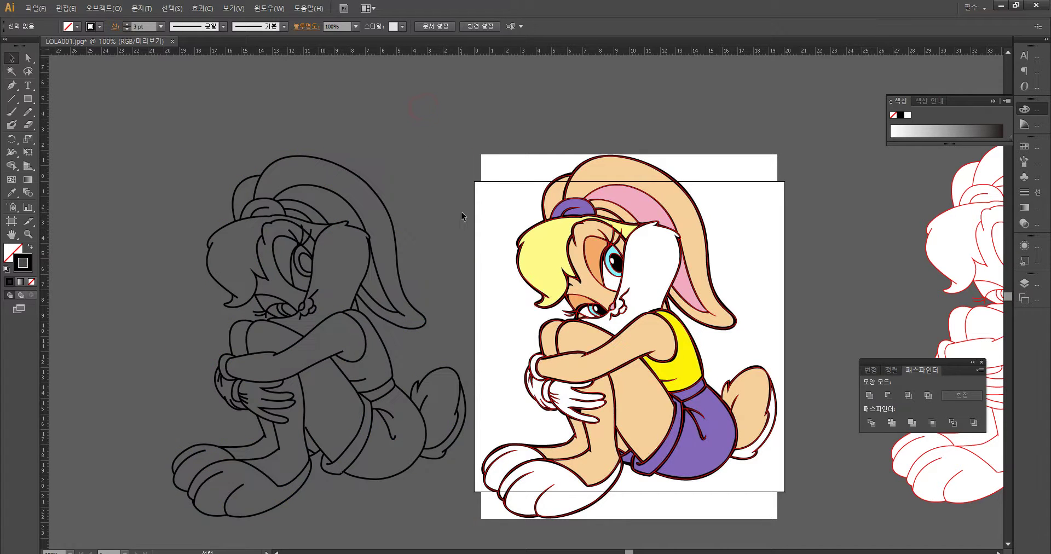
Step: Select the entire black linework copy and apply Outline Stroke to it
drag(464, 497, 210, 284)
drag(126, 143, 128, 137)
drag(245, 227, 245, 227)
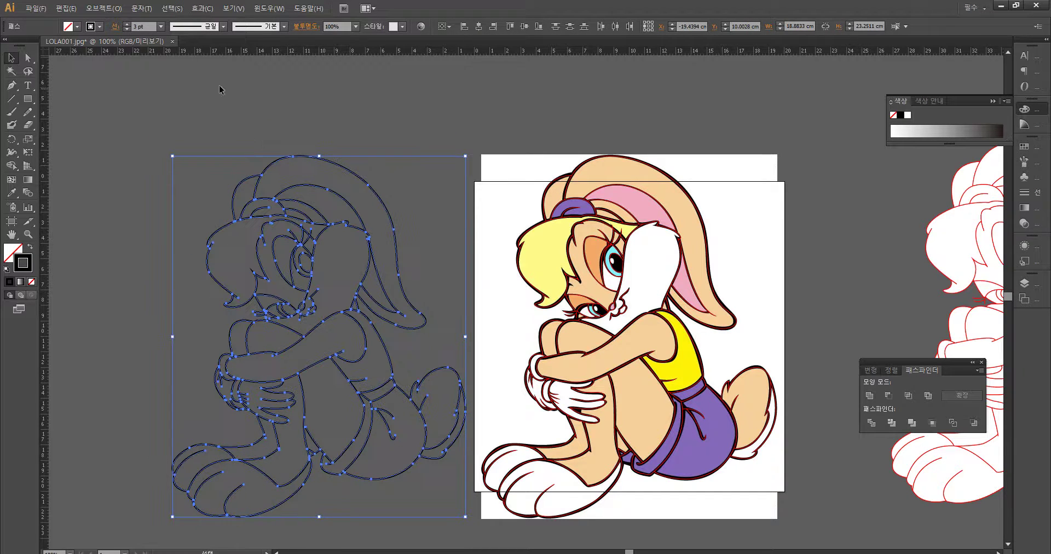
click(104, 8)
click(197, 309)
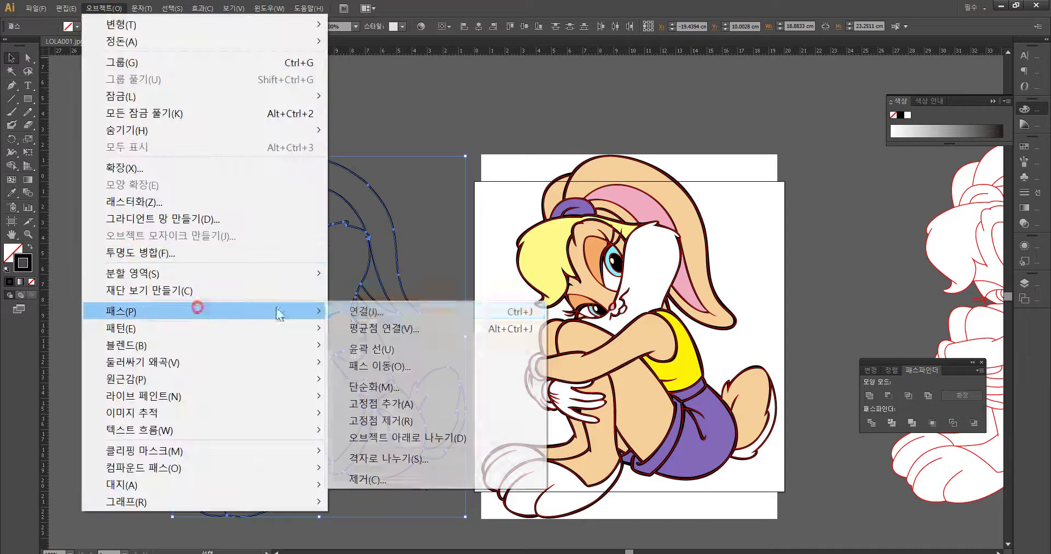
click(412, 350)
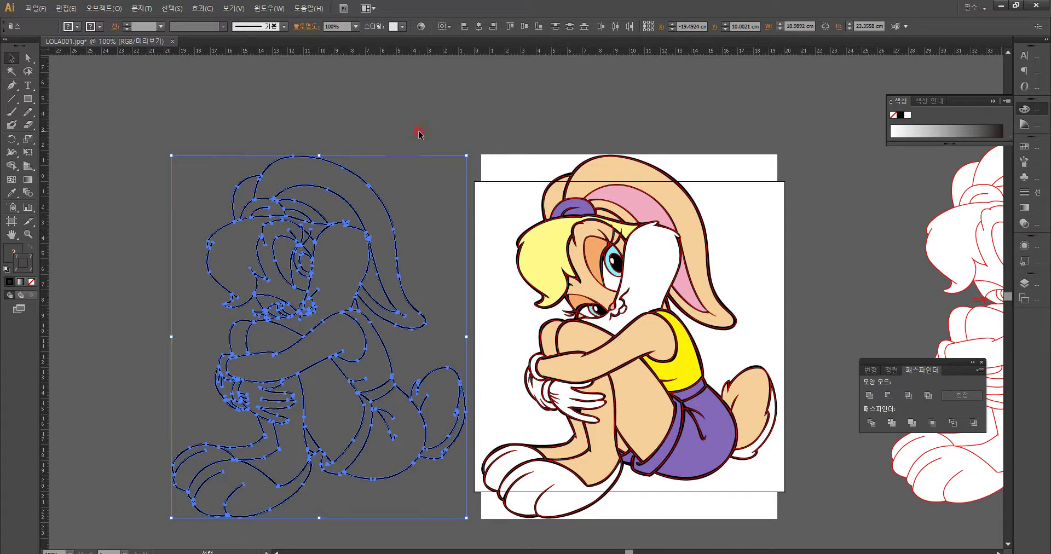
click(419, 134)
click(455, 529)
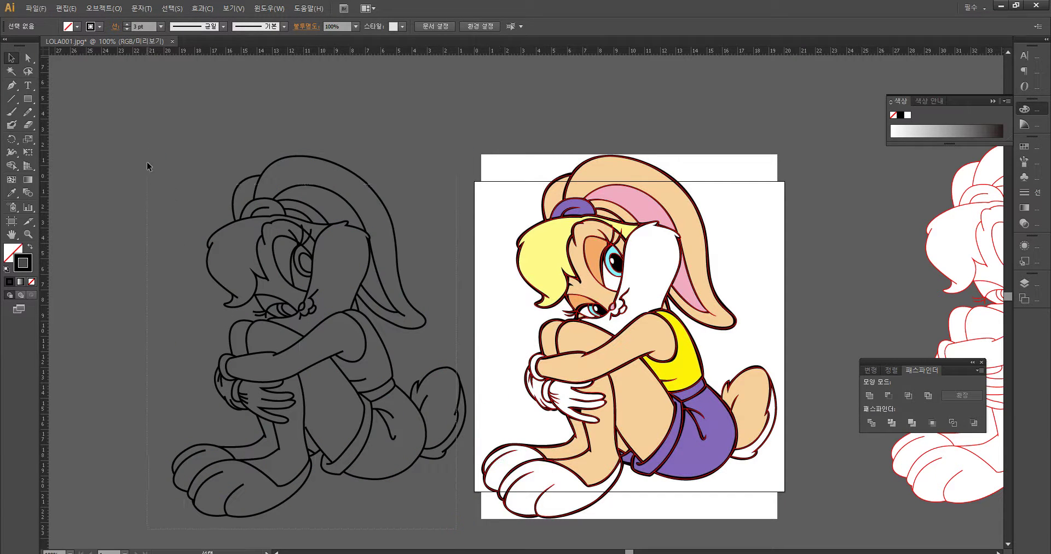
drag(147, 162, 263, 109)
click(297, 87)
click(28, 99)
mouse_move(67, 84)
mouse_down()
mouse_move(191, 159)
mouse_move(447, 522)
mouse_move(212, 206)
mouse_move(167, 174)
mouse_up()
key(ctrl+z)
key(ctrl+z)
Step: Draw a strokeless white rectangle about 21.3 by 26.4 cm around the black outlined linework and place it behind the lines
mouse_move(140, 116)
mouse_down()
mouse_move(446, 512)
mouse_move(482, 528)
mouse_move(470, 526)
mouse_up()
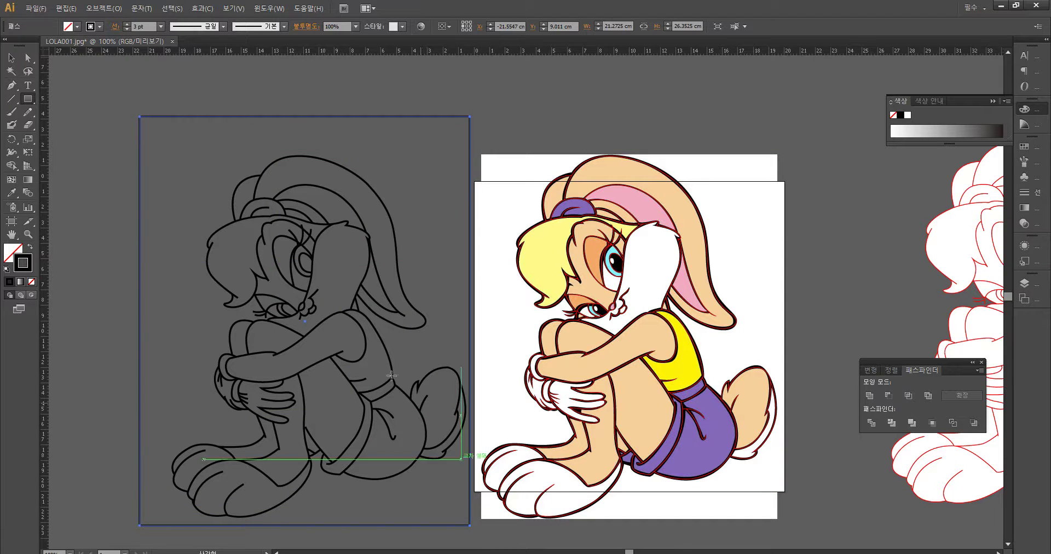
click(30, 247)
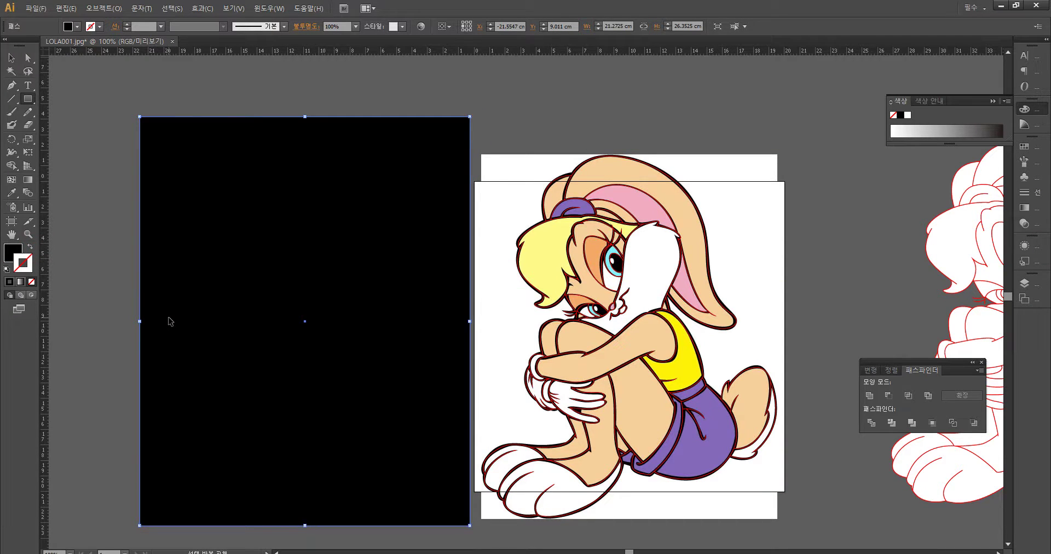
double_click(14, 254)
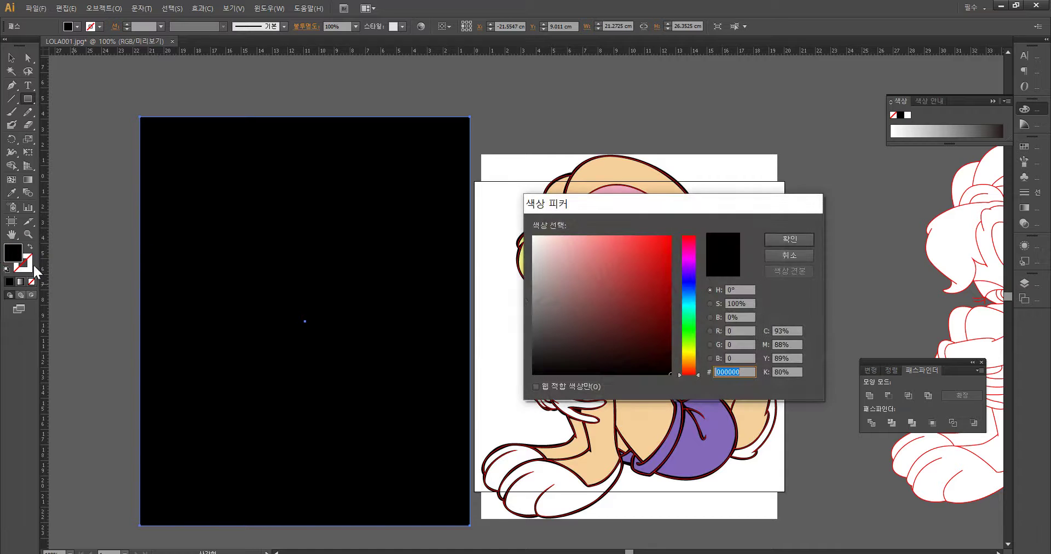
drag(564, 281, 518, 235)
click(796, 239)
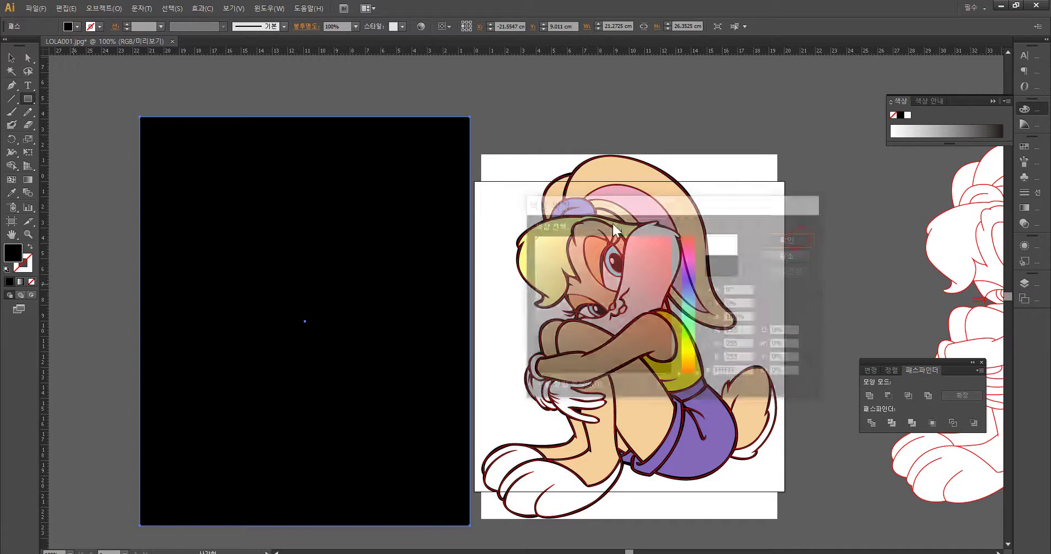
drag(491, 104, 492, 112)
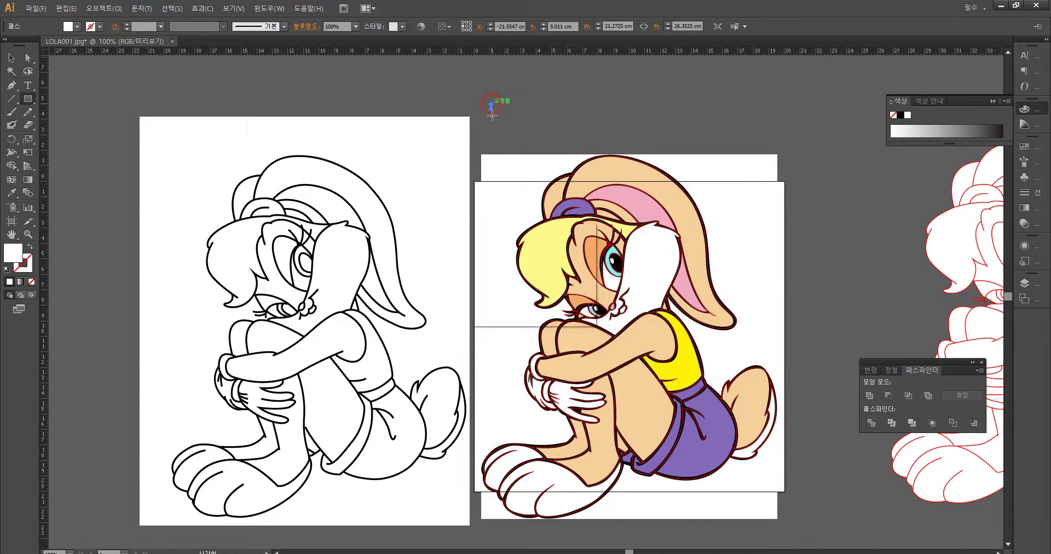
click(564, 300)
key(v)
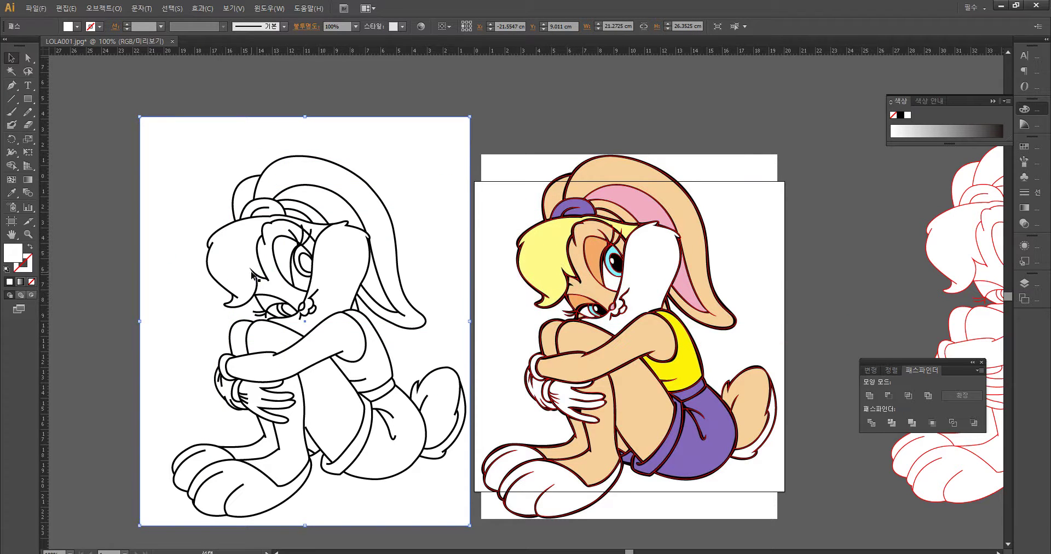
drag(123, 96, 429, 542)
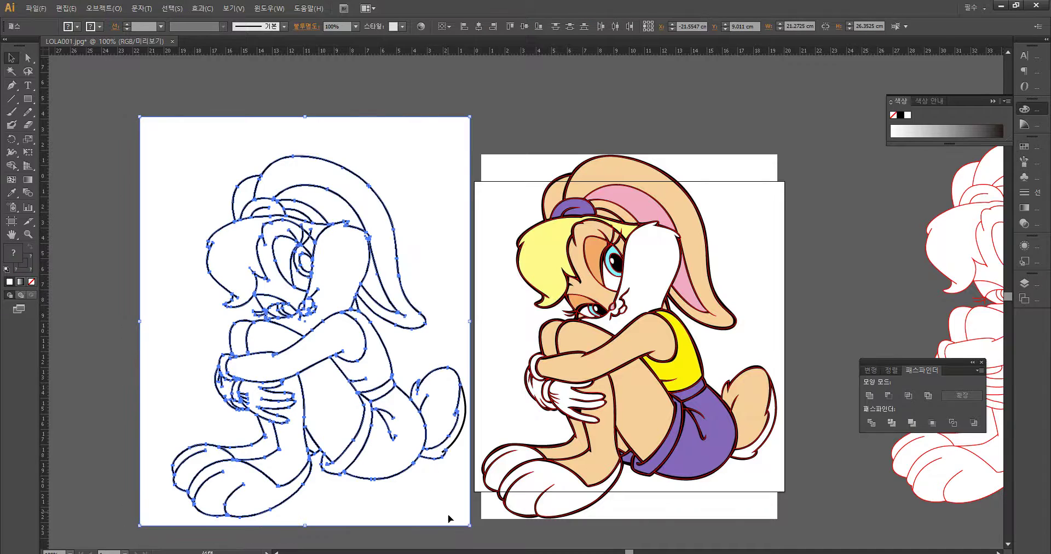
click(461, 531)
drag(468, 539, 357, 294)
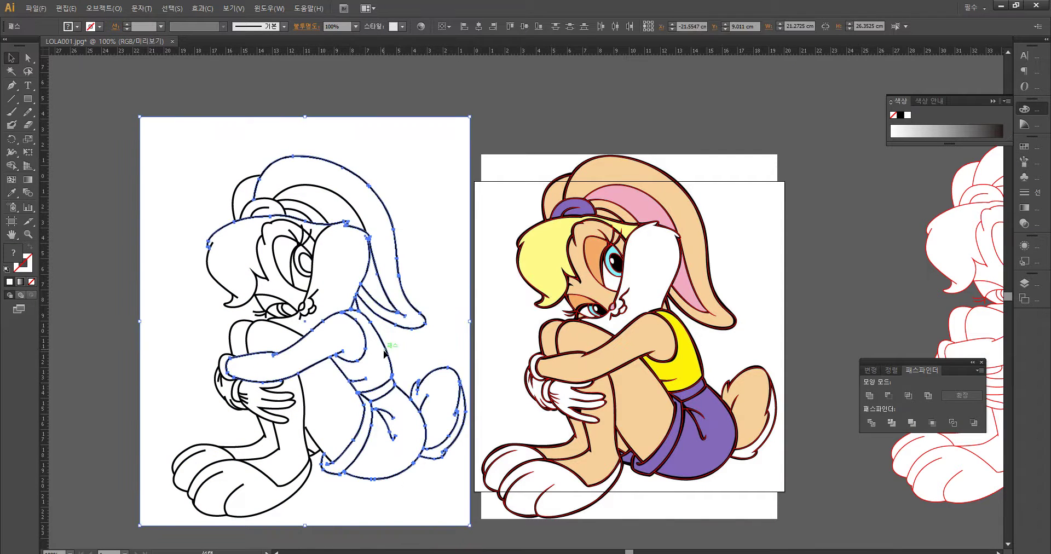
Step: Move the white backing rectangle off the black linework and apply Outline Stroke to all of the linework
click(473, 106)
drag(451, 140, 925, 183)
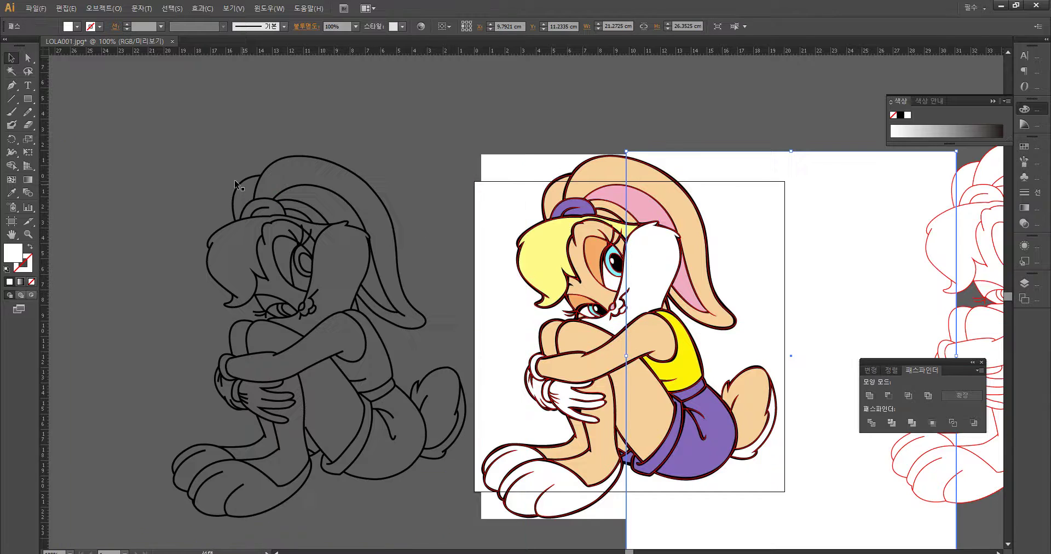
scroll(466, 475, down, 2)
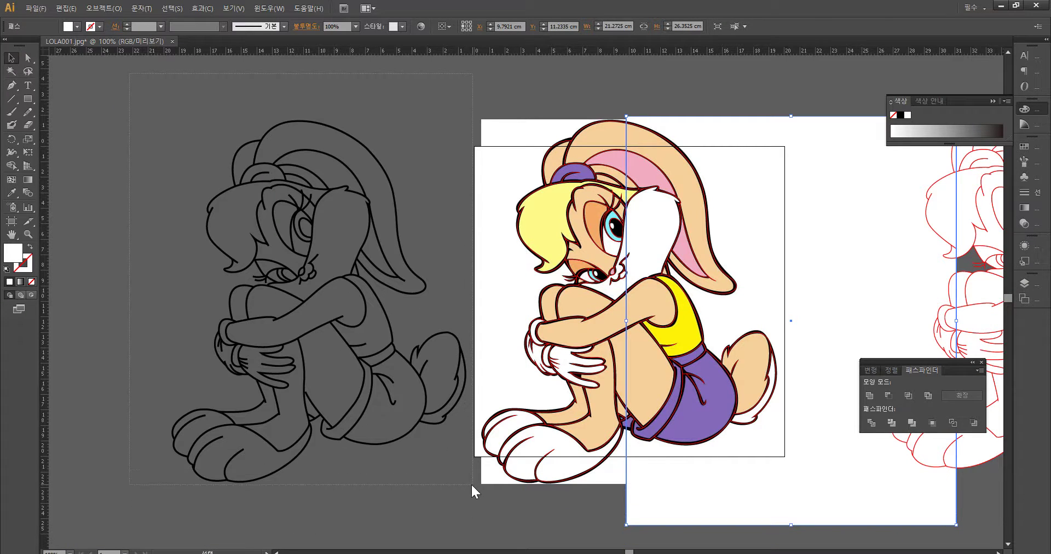
drag(470, 483, 383, 383)
click(103, 9)
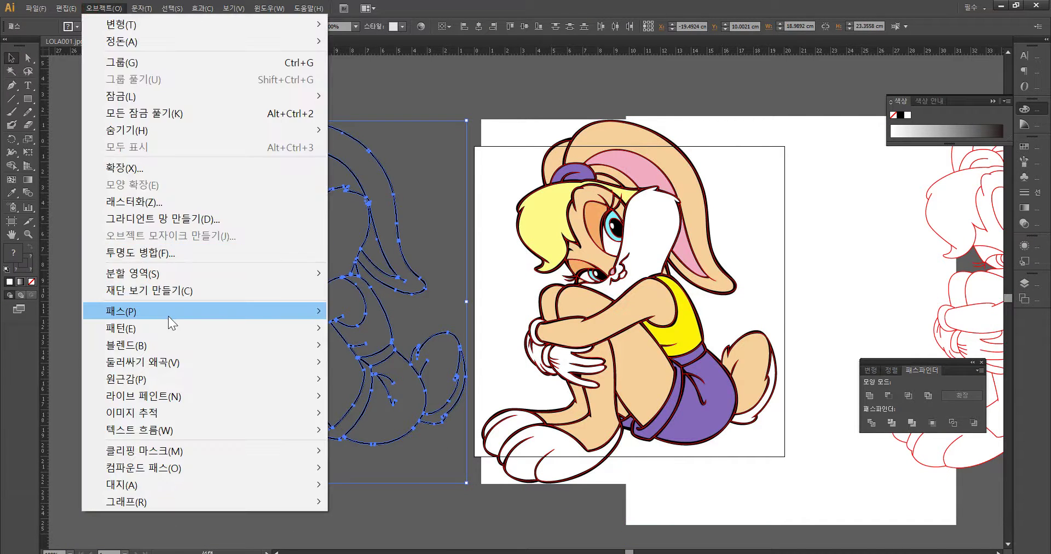
mouse_move(169, 316)
click(390, 344)
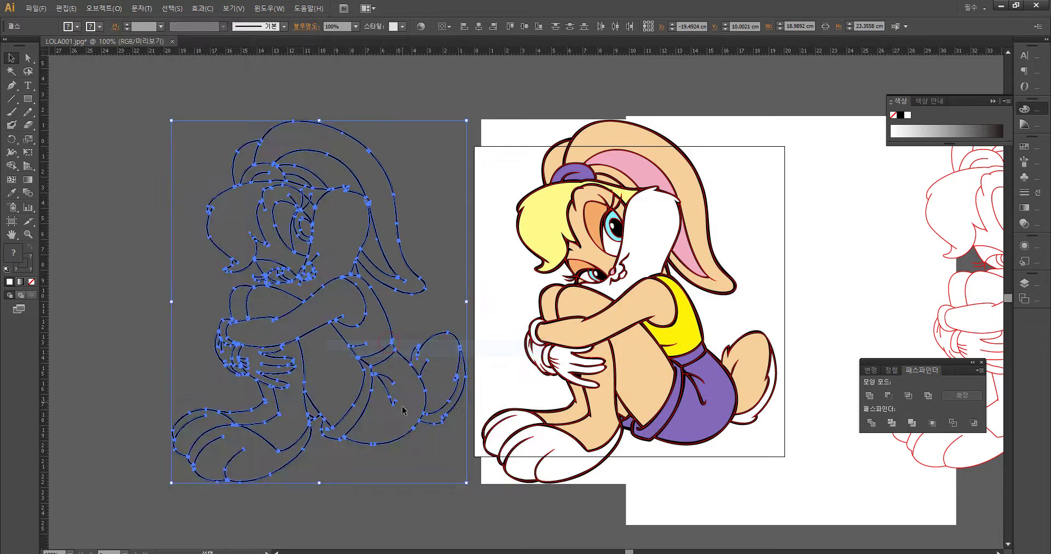
click(423, 507)
Step: Place the white backing rectangle behind the black linework again so that it surrounds the whole rabbit
drag(832, 158, 339, 135)
drag(341, 135, 350, 139)
click(354, 138)
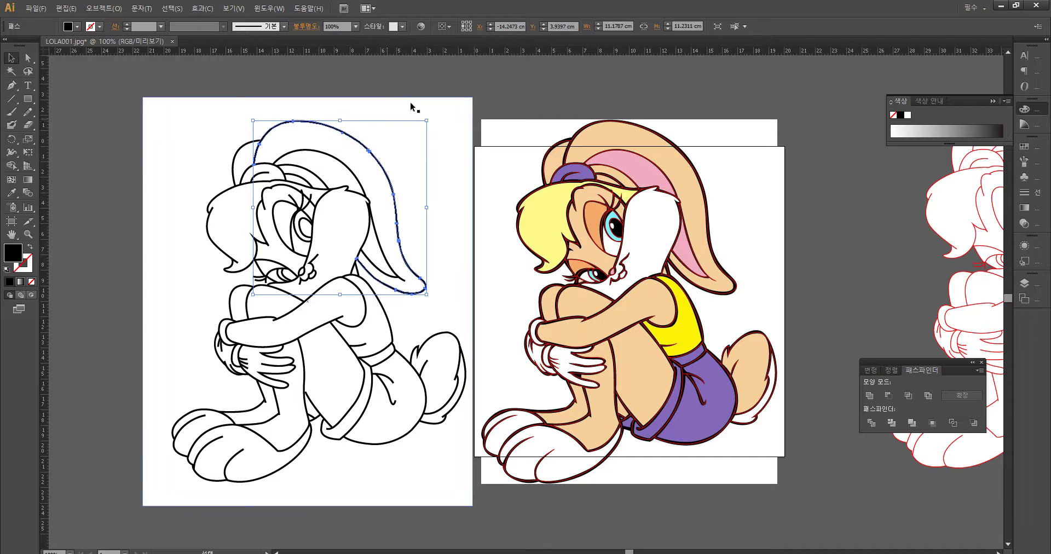
click(427, 77)
drag(460, 91, 195, 526)
click(404, 552)
key(ctrl+z)
click(504, 357)
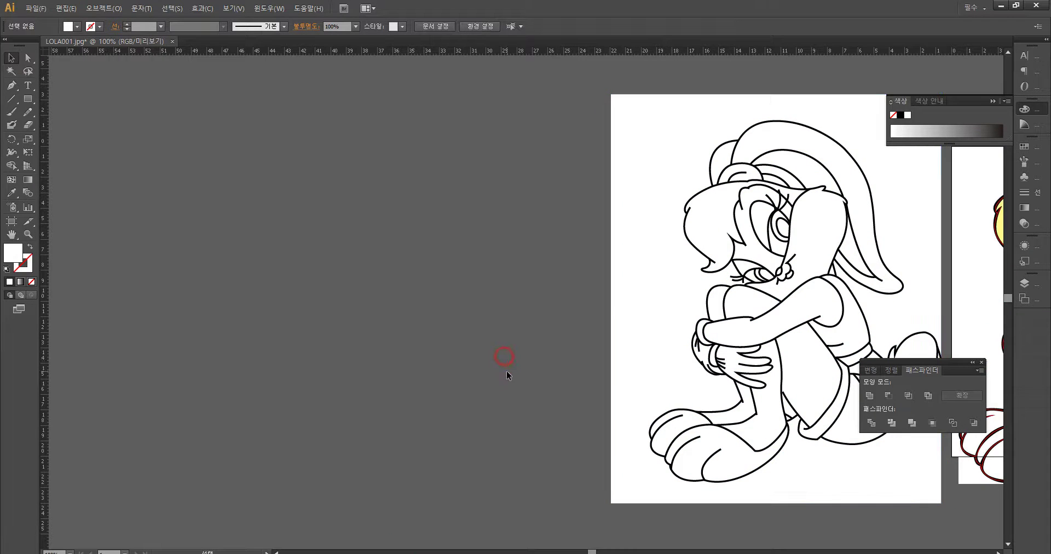
scroll(507, 369, right, 5)
scroll(505, 493, down, 1)
drag(698, 494, 354, 89)
click(715, 521)
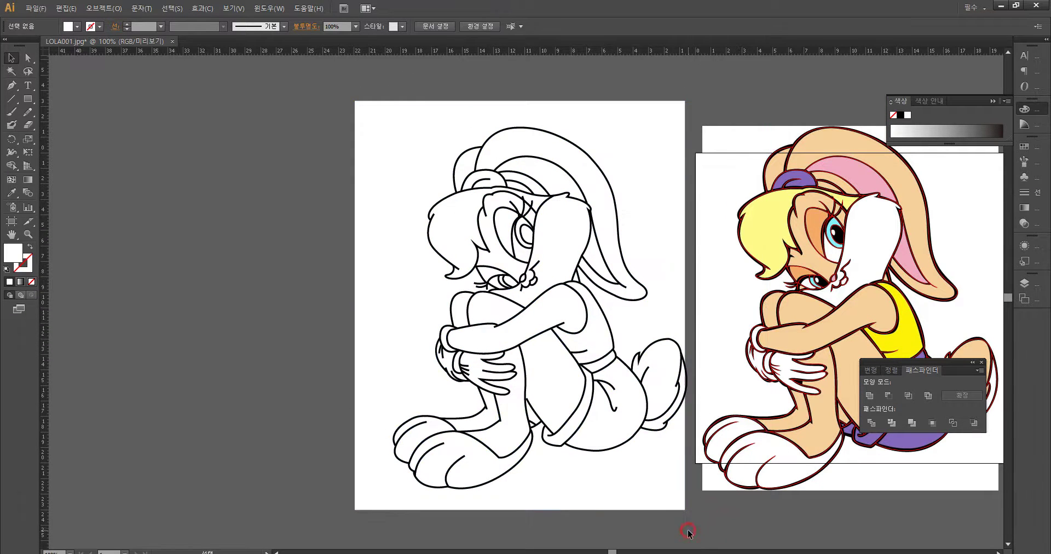
mouse_move(678, 513)
mouse_down()
mouse_move(673, 493)
mouse_move(682, 505)
mouse_up()
Step: Select the backing rectangle and linework together and move them about 3.4 cm farther from the coloured reference
drag(334, 108, 695, 511)
drag(611, 217, 457, 219)
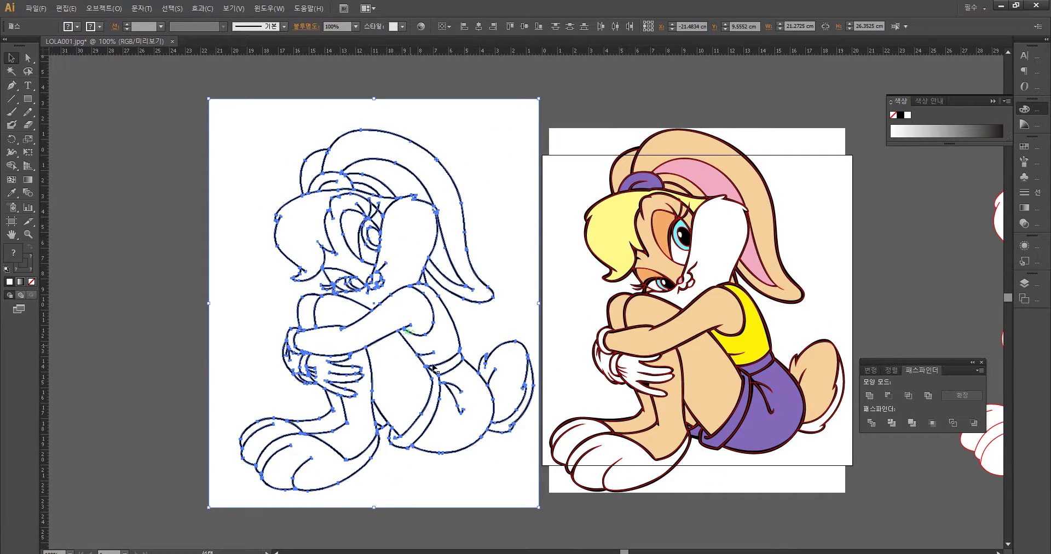
drag(379, 257, 325, 262)
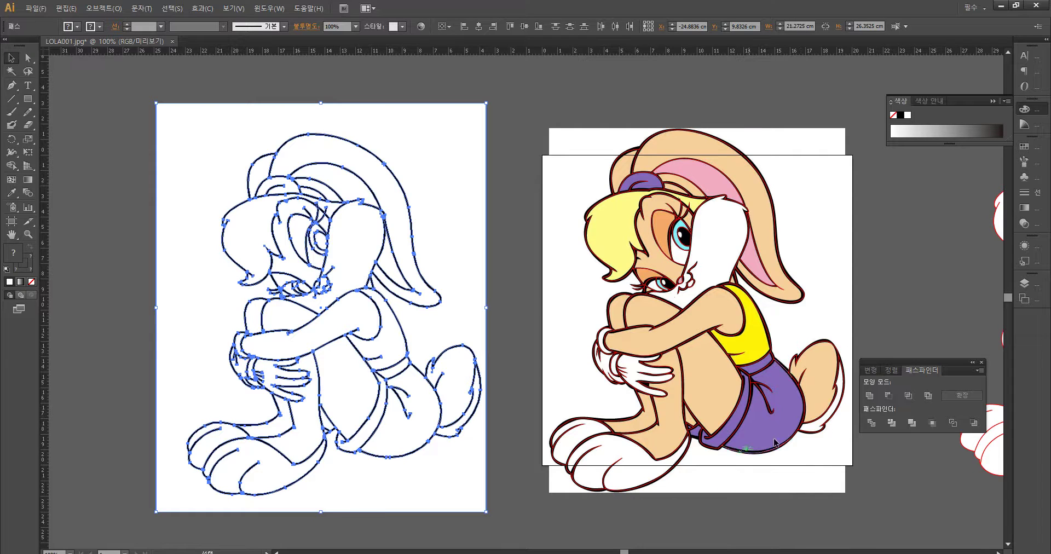
Step: Apply Trim to the rectangle and linework, ungroup the pieces, and delete the white background surrounding the rabbit
click(892, 422)
click(452, 523)
click(450, 491)
key(ctrl+shift+g)
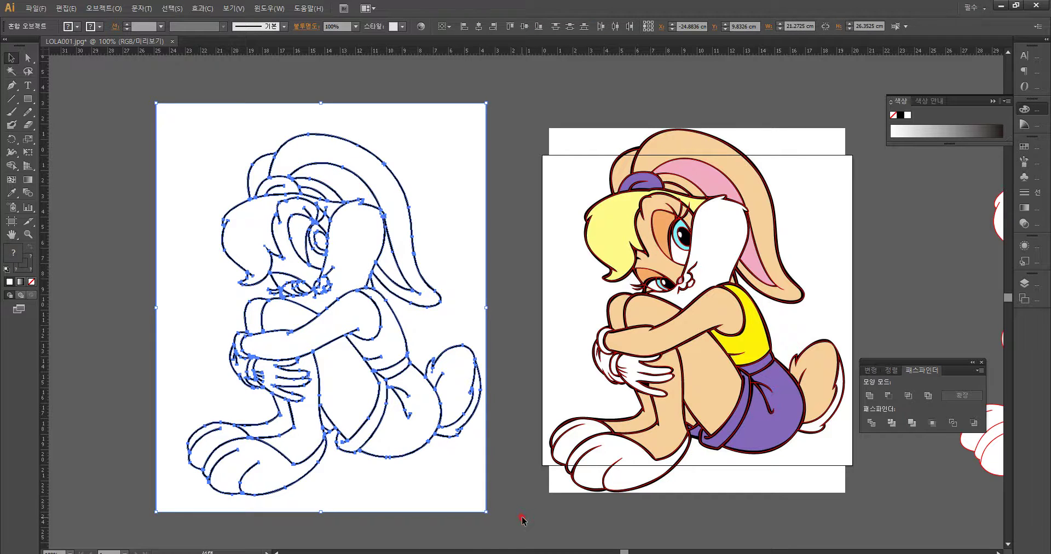
key(ctrl+8)
click(458, 505)
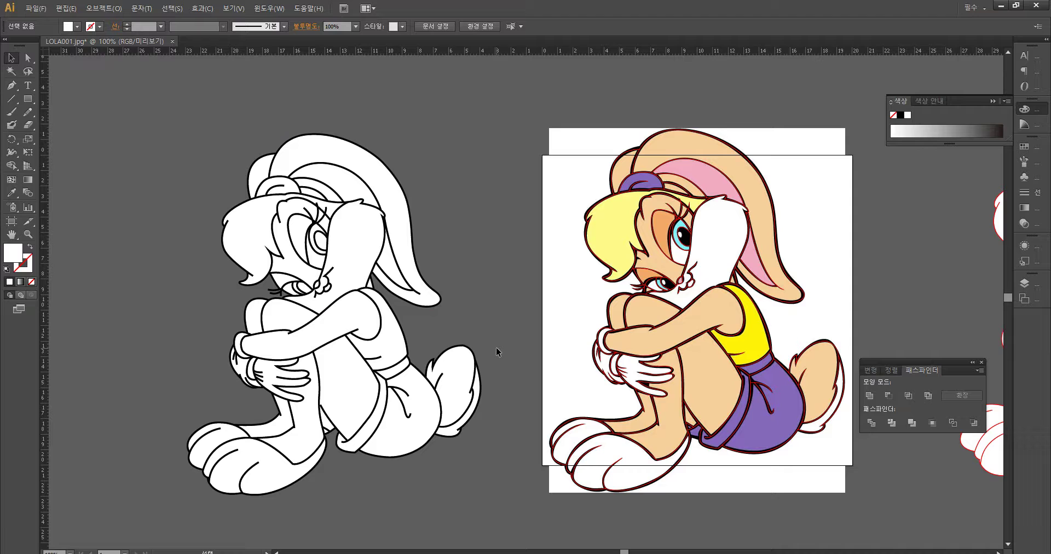
Step: Fill the rabbit's hair shape with the pale yellow sampled from the reference's hair
click(251, 226)
key(i)
click(615, 227)
key(v)
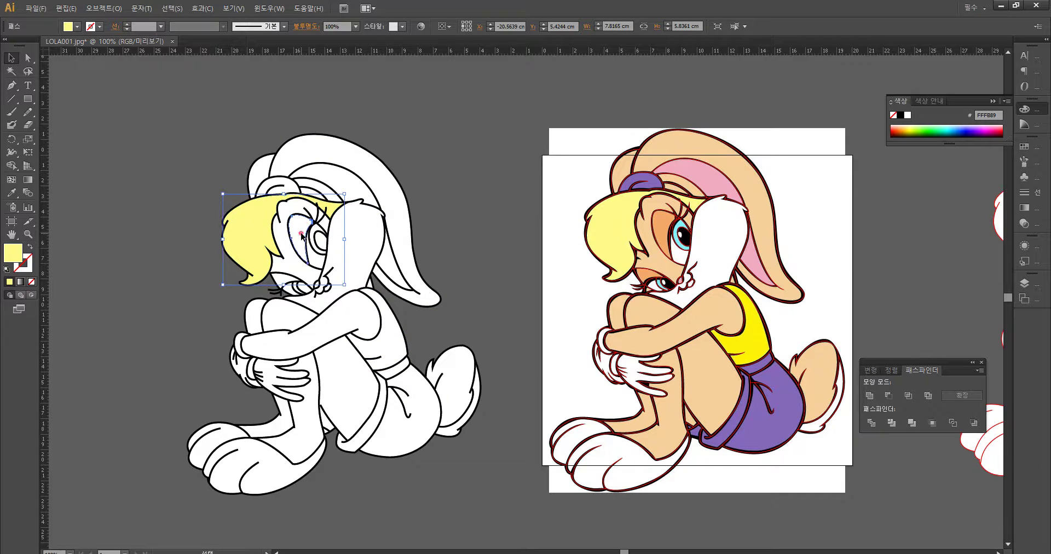
click(302, 236)
key(i)
key(v)
click(482, 247)
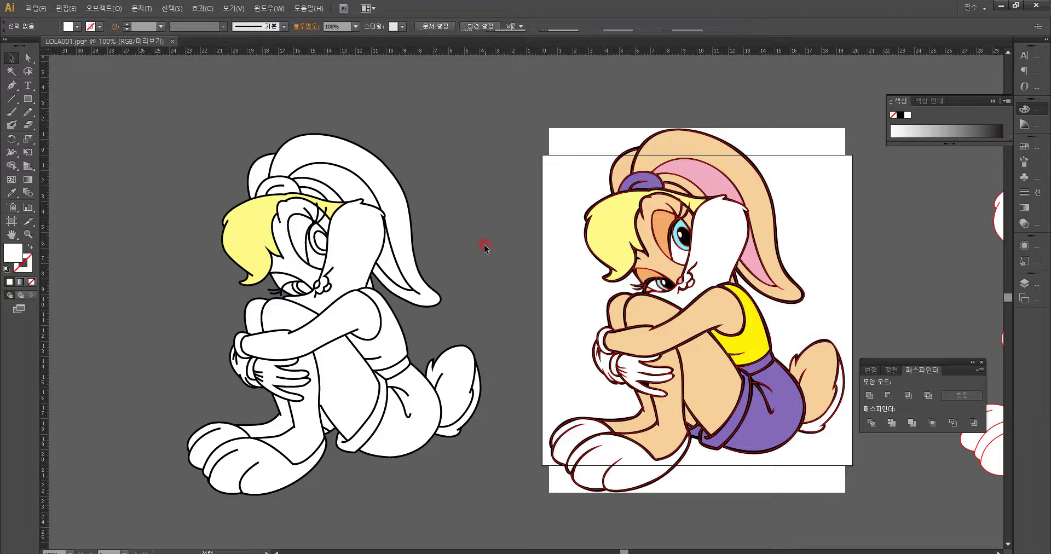
Step: Fill both eyelid shapes with the orange sampled from the reference's eyelid
click(301, 239)
shift+click(284, 280)
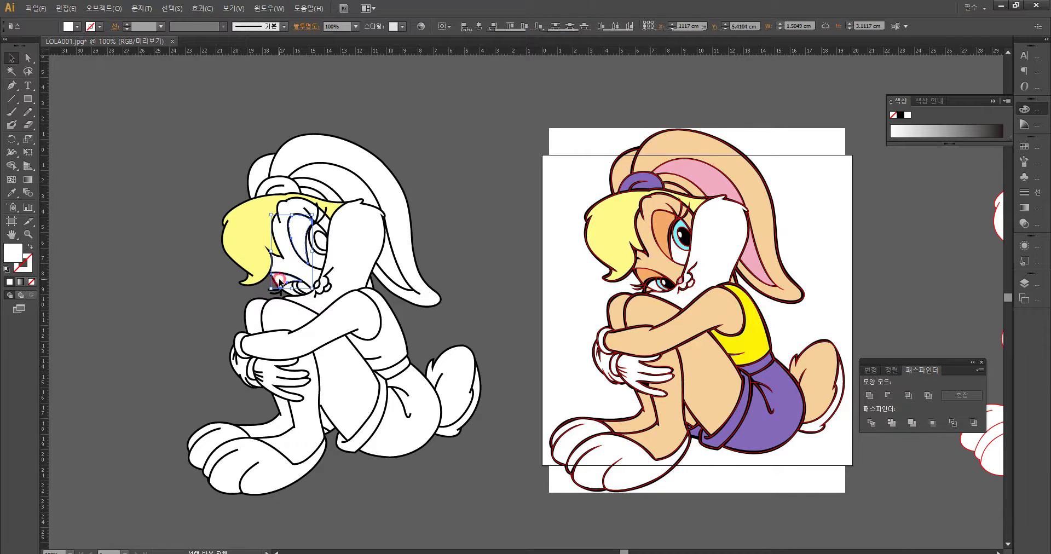
key(i)
click(661, 216)
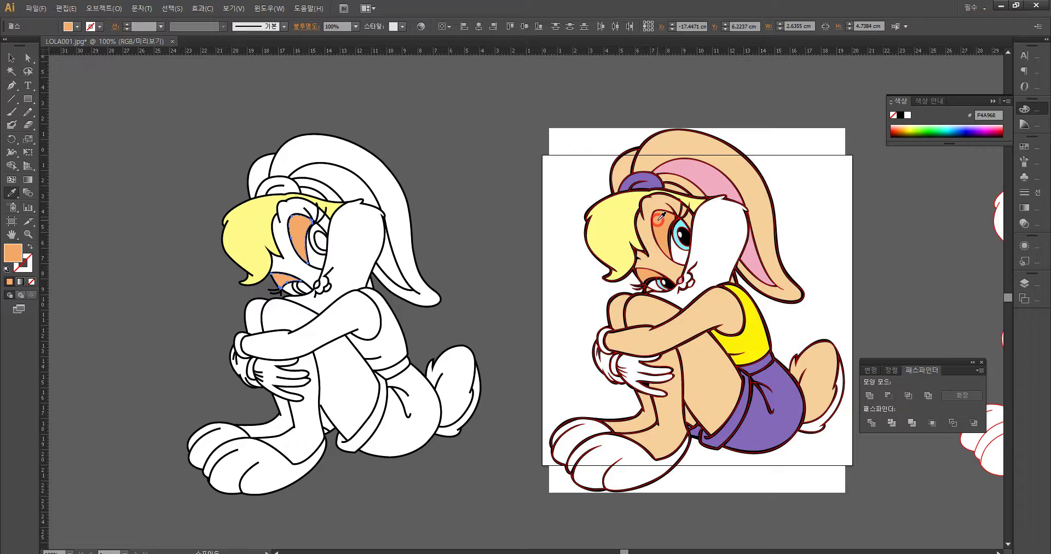
key(v)
click(489, 206)
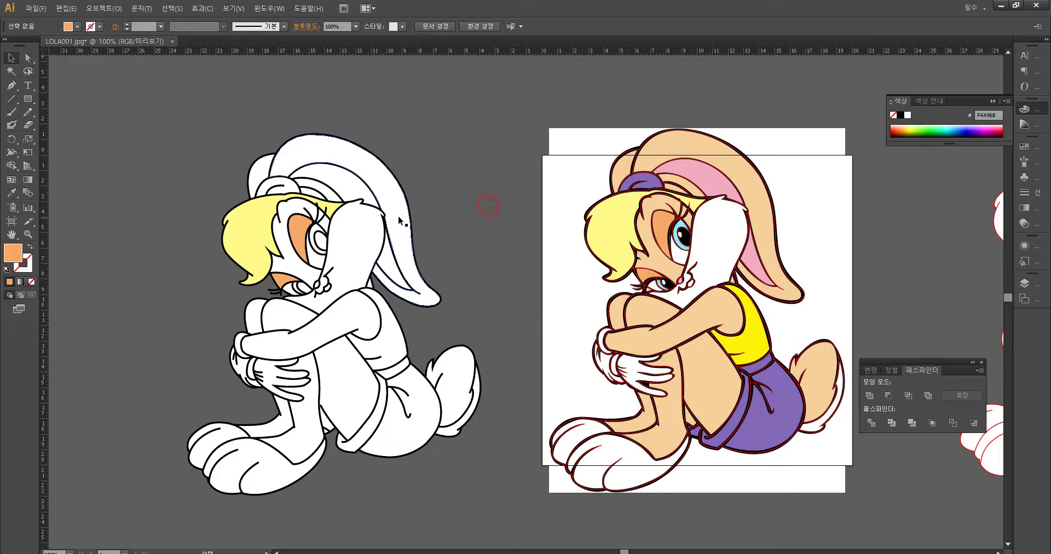
Step: Select the outer ear shapes together with the bare arm, leg and tail shapes of the white rabbit
click(362, 176)
shift+click(258, 175)
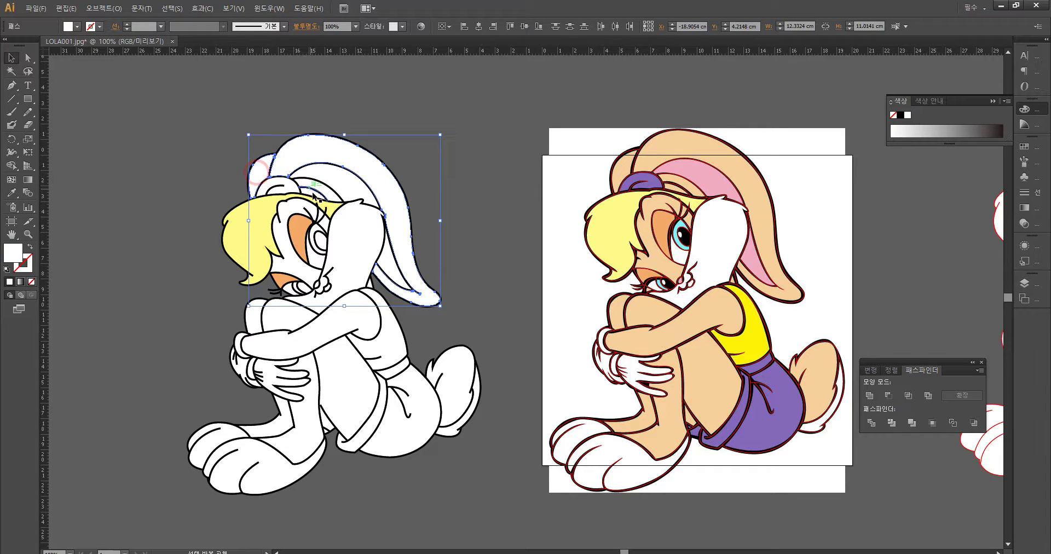
shift+click(324, 192)
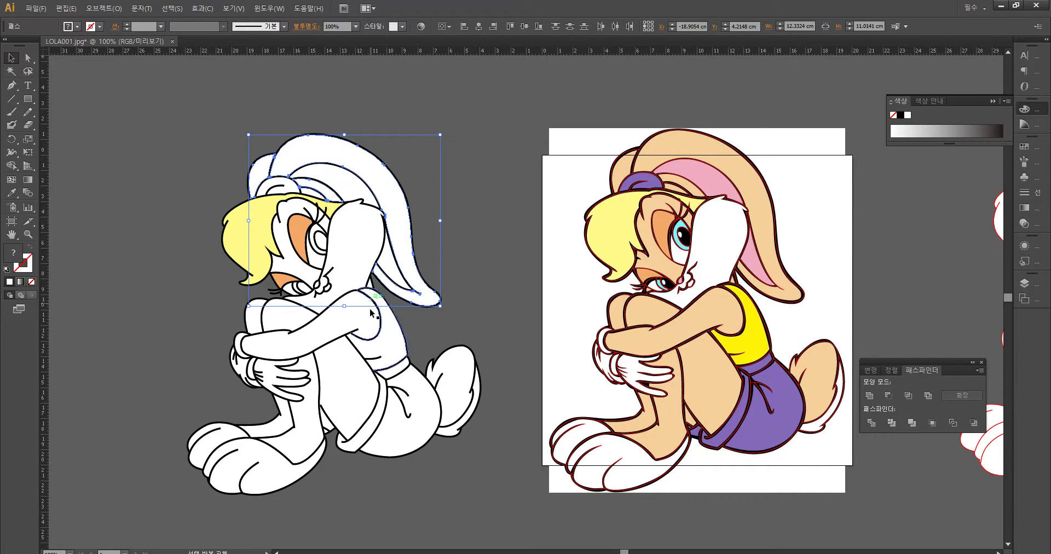
shift+click(361, 311)
shift+click(347, 389)
shift+click(292, 313)
shift+click(255, 317)
shift+click(294, 368)
shift+click(307, 438)
shift+click(276, 432)
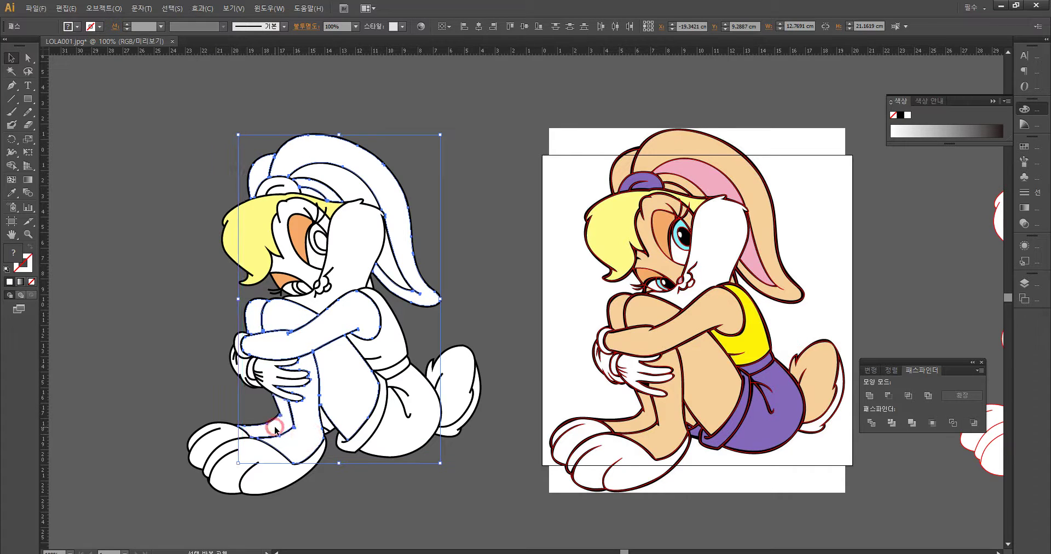
shift+click(460, 383)
key(i)
click(681, 385)
key(v)
click(516, 257)
click(319, 195)
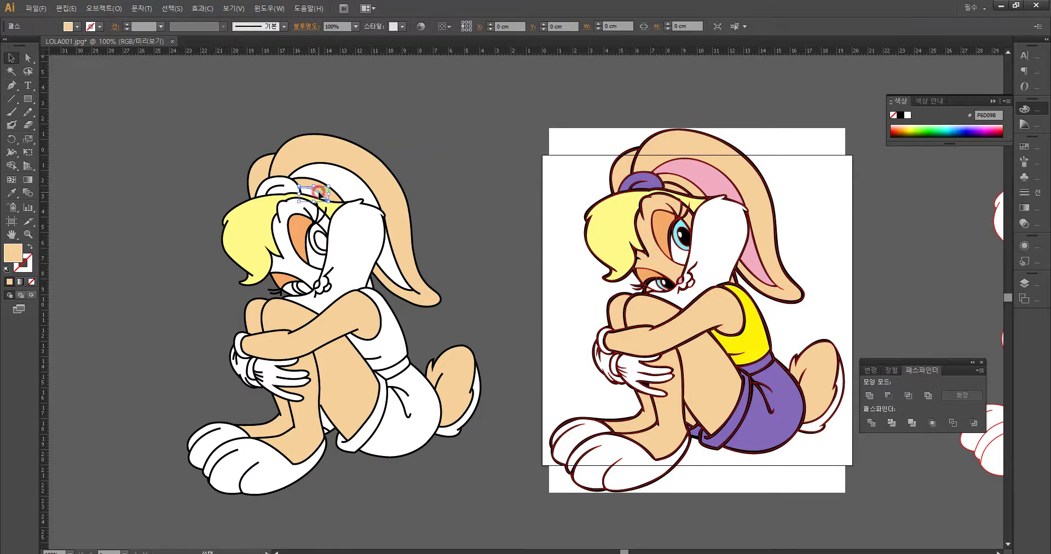
key(ctrl+z)
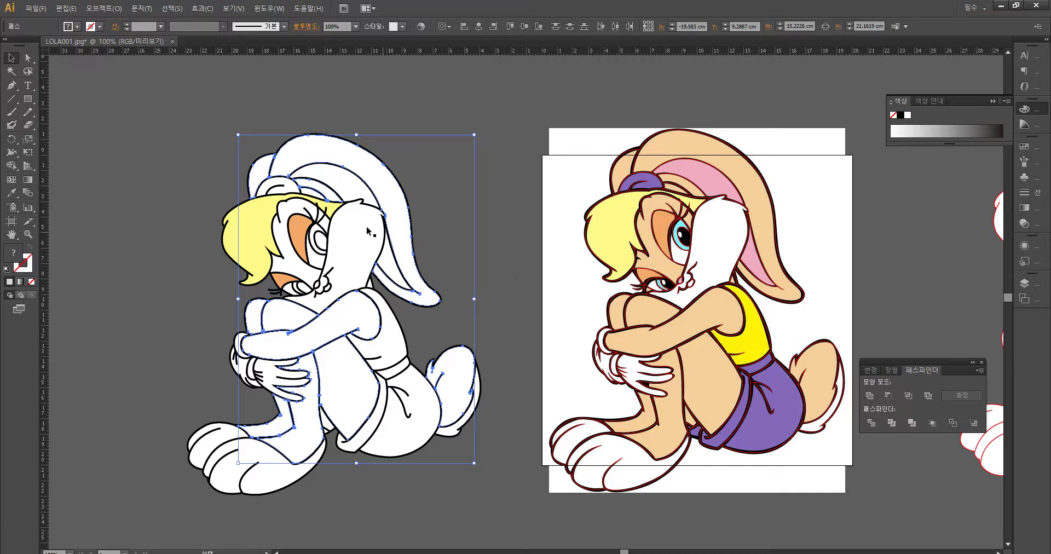
Step: Remove the small black line at the ear base from the selection and fill the remaining shapes with the reference's beige
shift+click(322, 198)
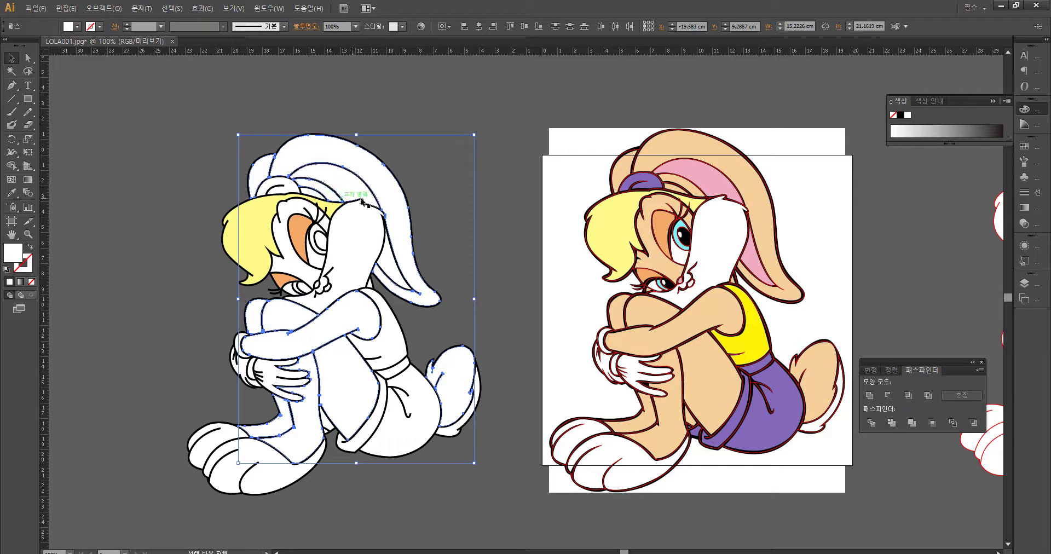
key(i)
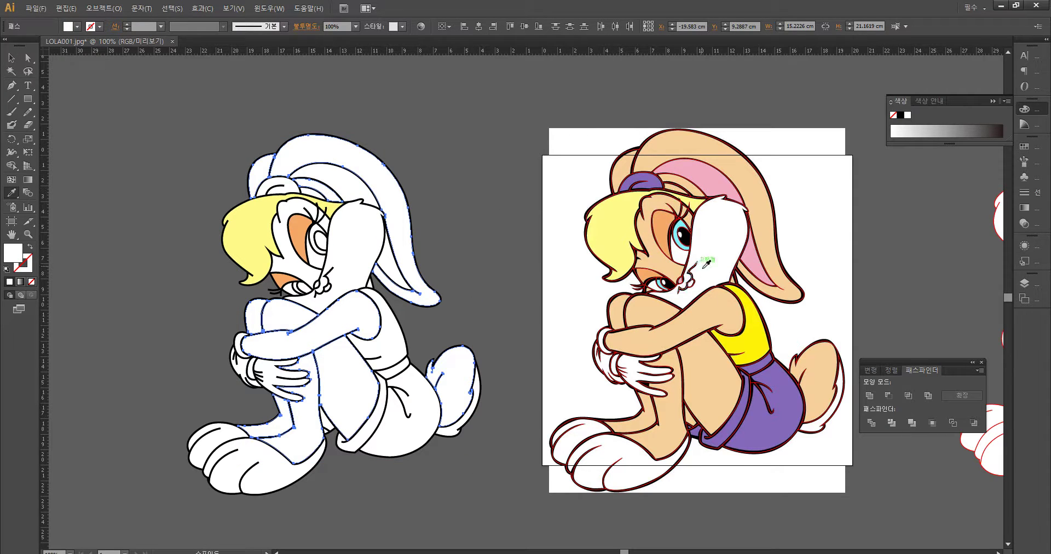
click(724, 351)
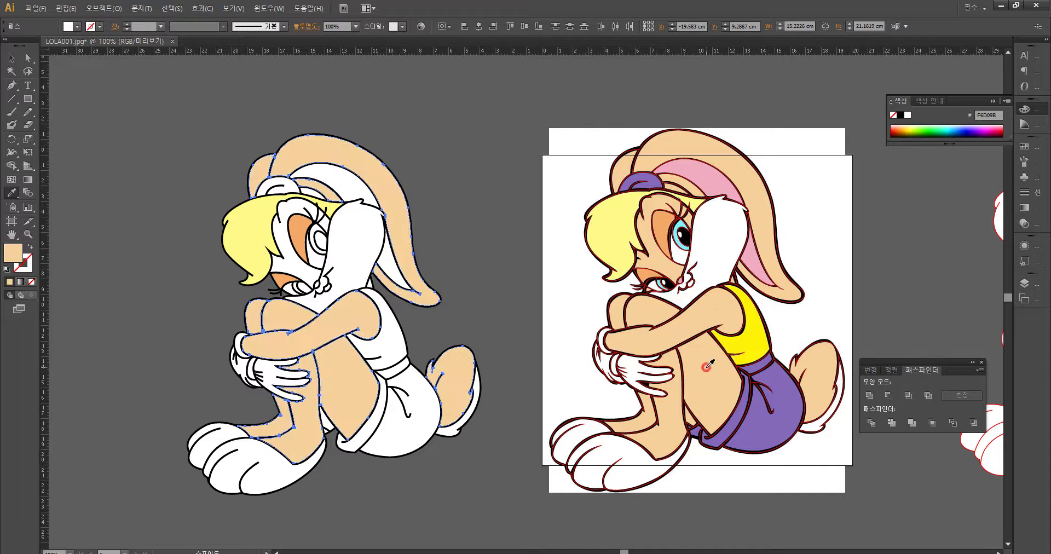
key(v)
click(487, 174)
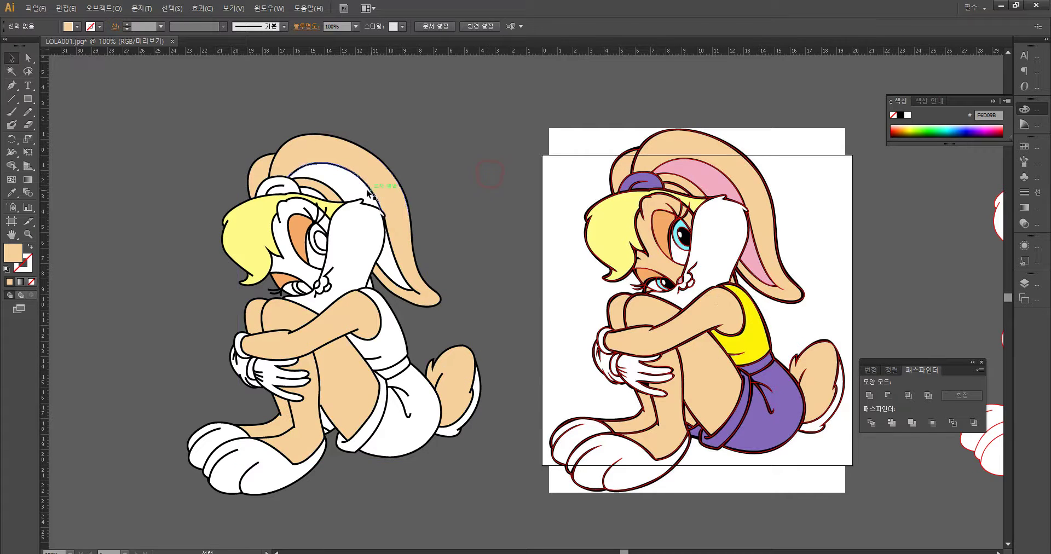
Step: Fill the upper inner ear shape with the pink sampled from the reference's ear
click(355, 186)
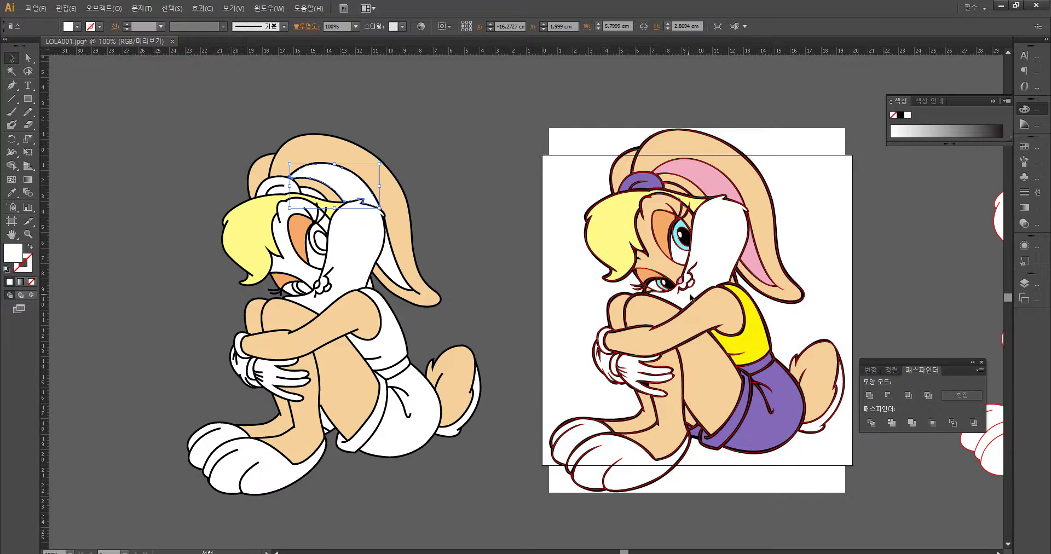
key(i)
click(712, 241)
key(v)
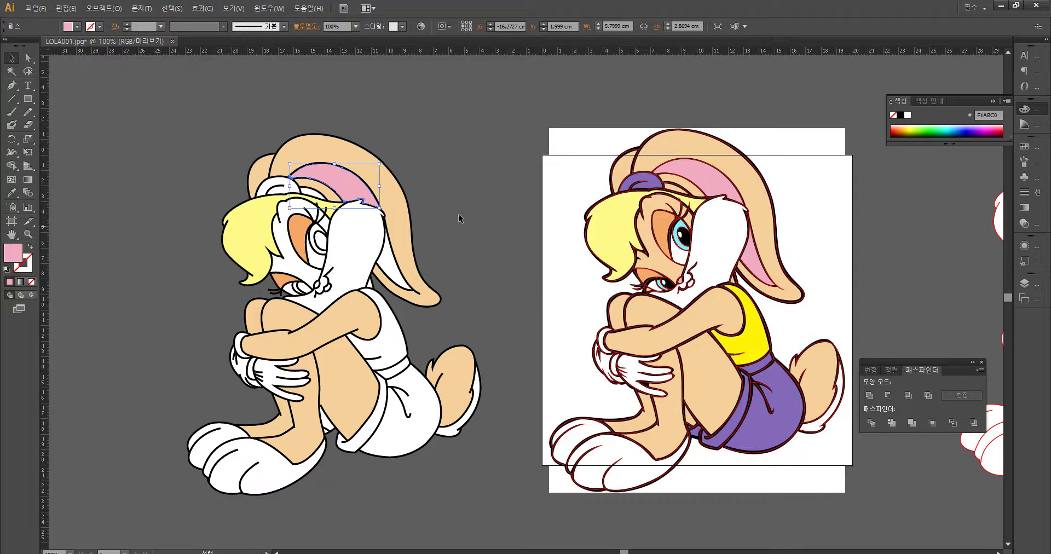
click(481, 187)
click(304, 193)
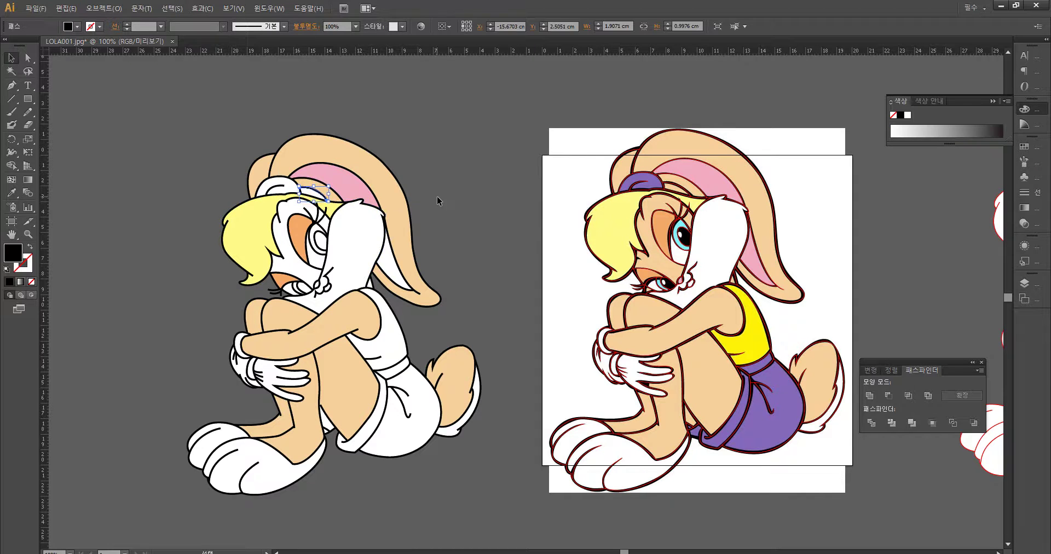
key(i)
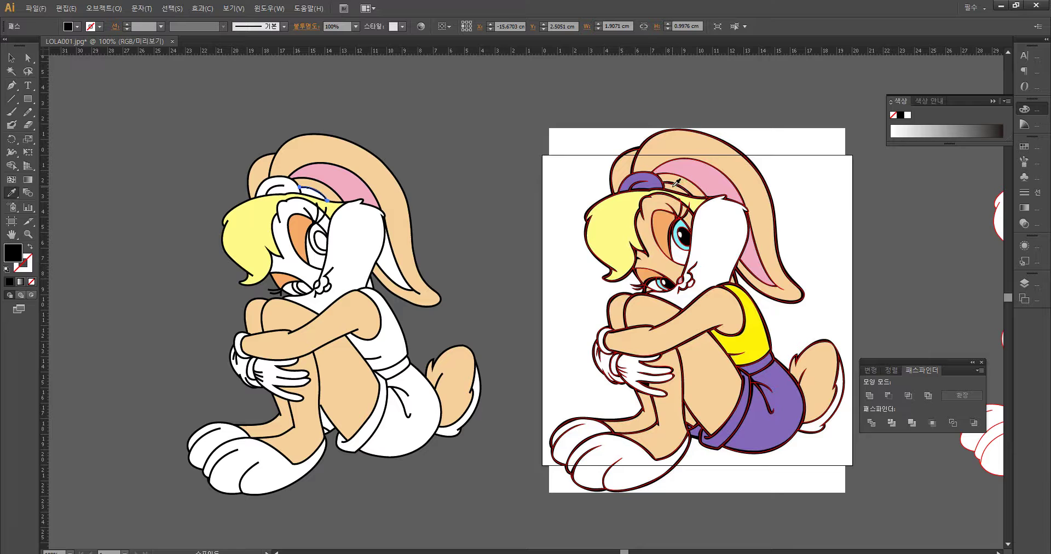
click(675, 185)
key(ctrl+z)
Step: Fill the small white sliver between the hair and the ear base with the ear's beige
key(v)
key(ctrl+equal)
drag(474, 202, 567, 241)
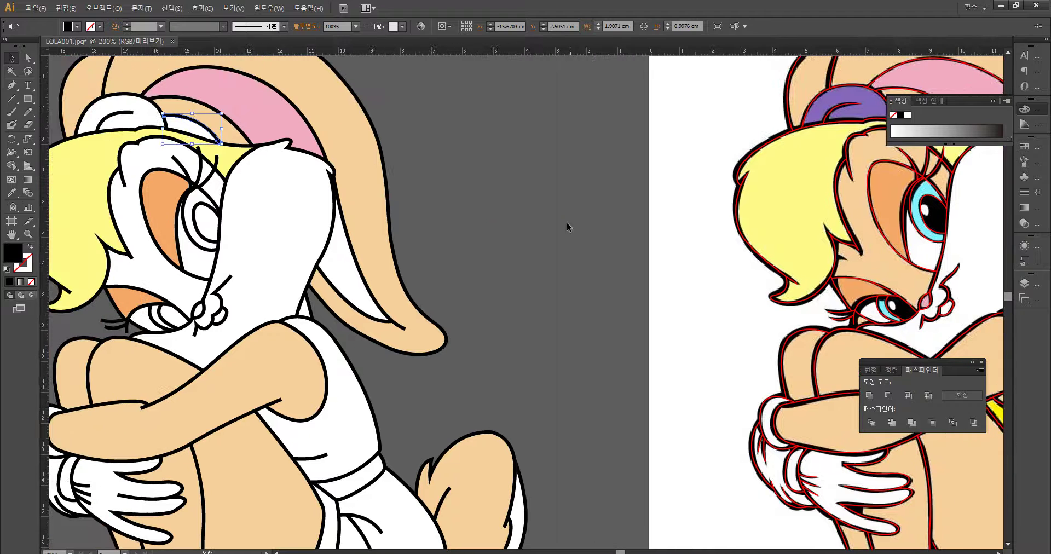
click(564, 229)
double_click(209, 130)
double_click(426, 159)
click(205, 134)
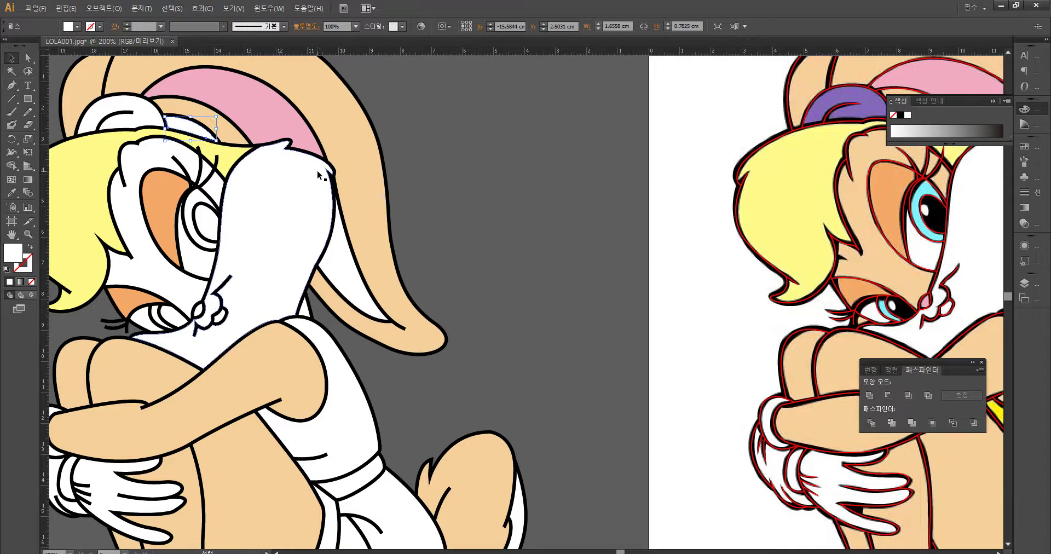
key(i)
click(338, 135)
key(v)
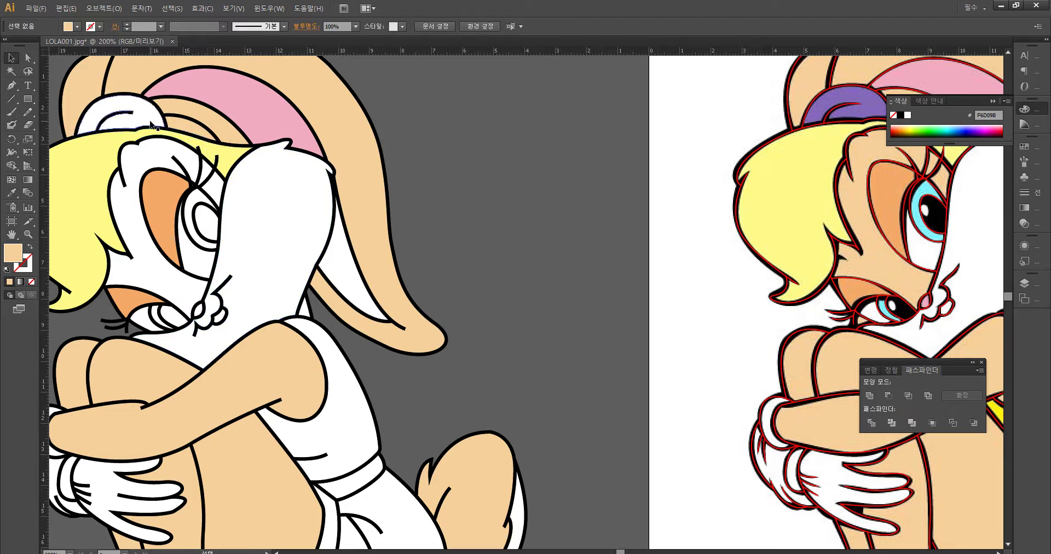
Step: Fill the white rabbit's hair tie with the purple sampled from the reference's hair tie
click(126, 104)
key(i)
click(842, 85)
key(v)
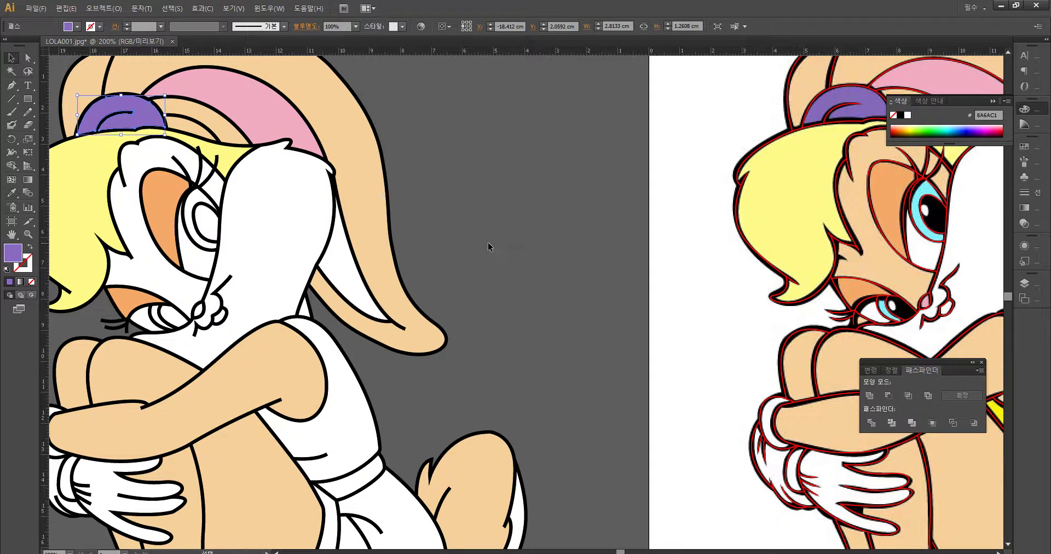
click(490, 242)
Step: Try to fill both iris shapes with the light blue sampled from the reference's eye
click(294, 242)
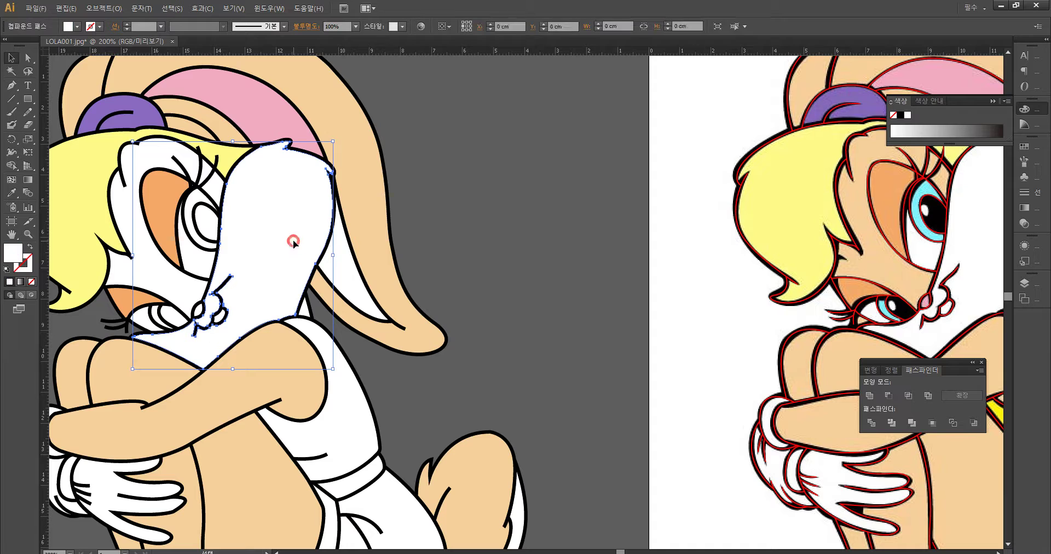
click(193, 233)
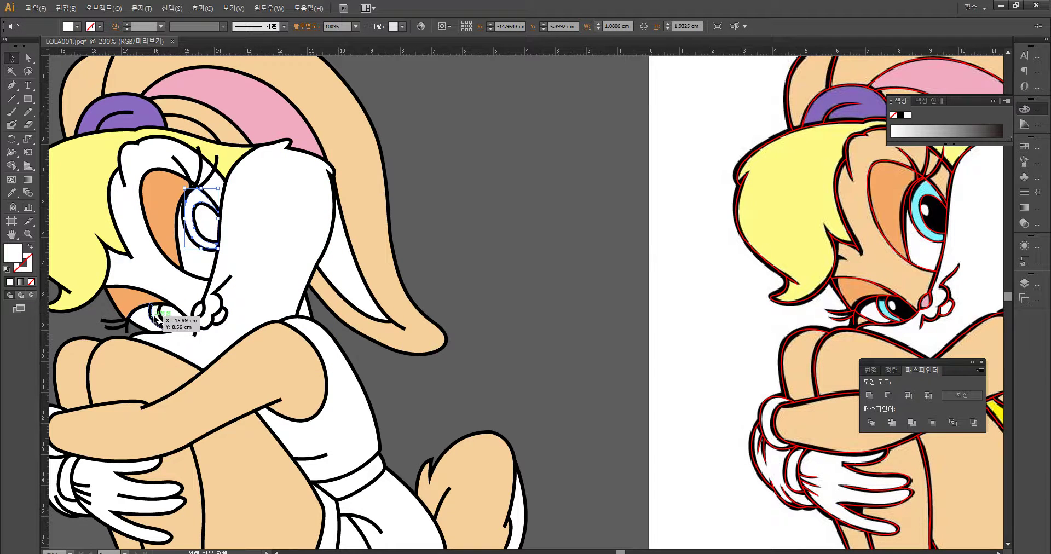
shift+click(226, 312)
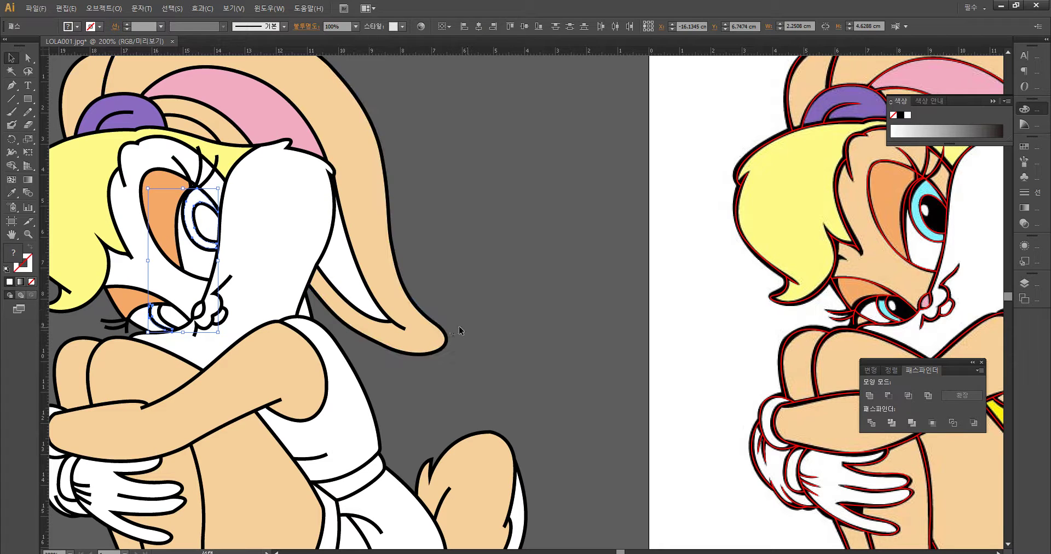
key(i)
click(931, 221)
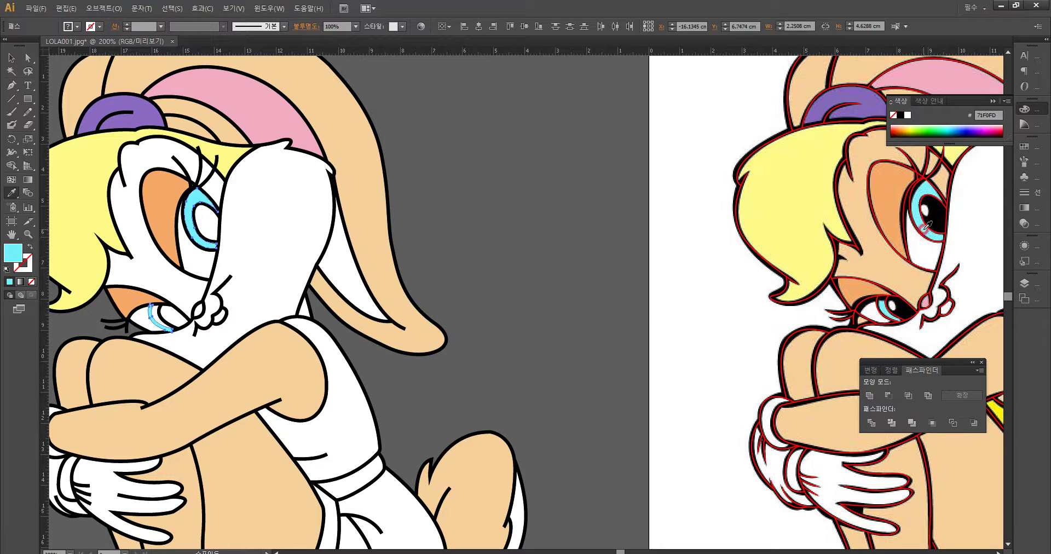
click(489, 329)
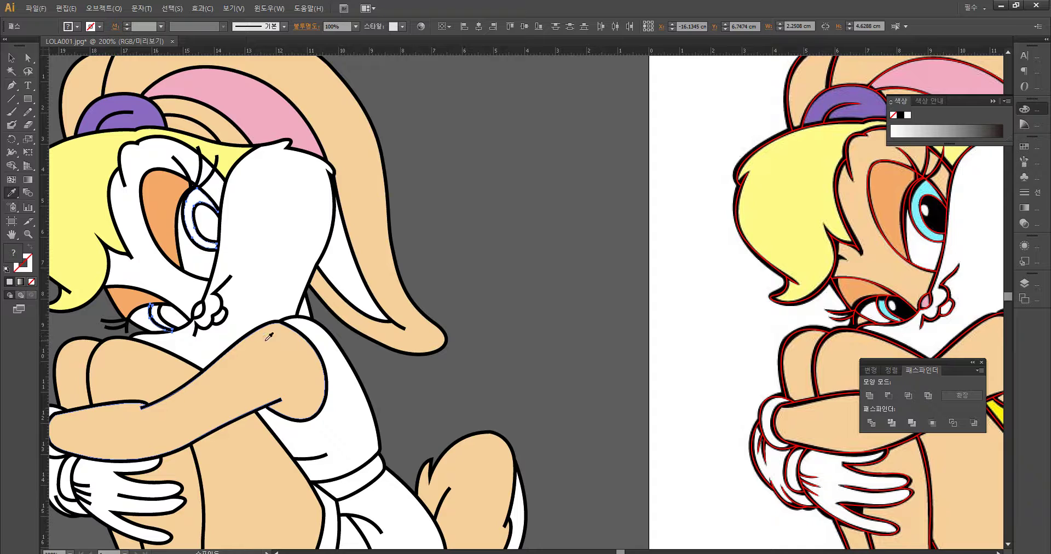
key(v)
click(505, 263)
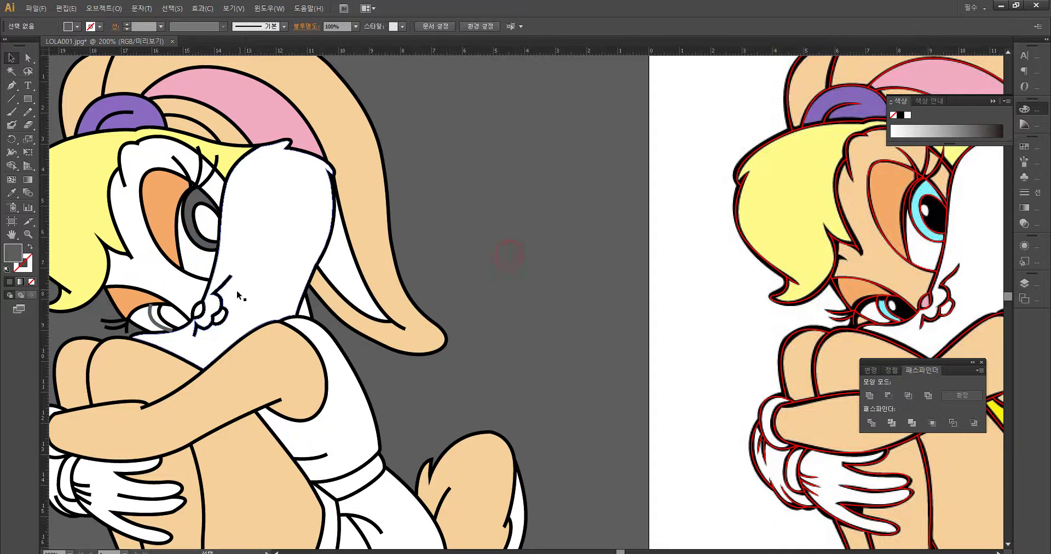
click(194, 254)
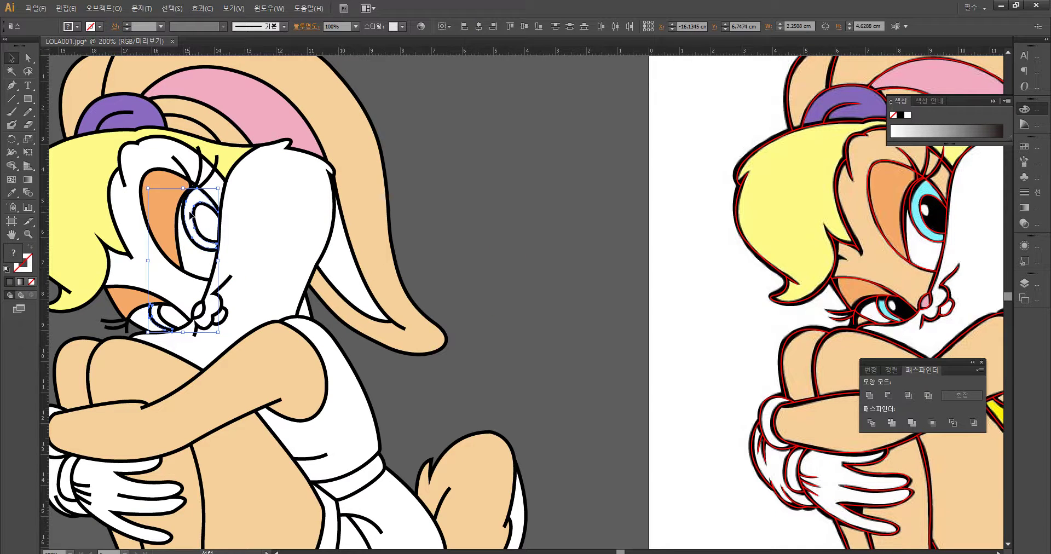
click(456, 245)
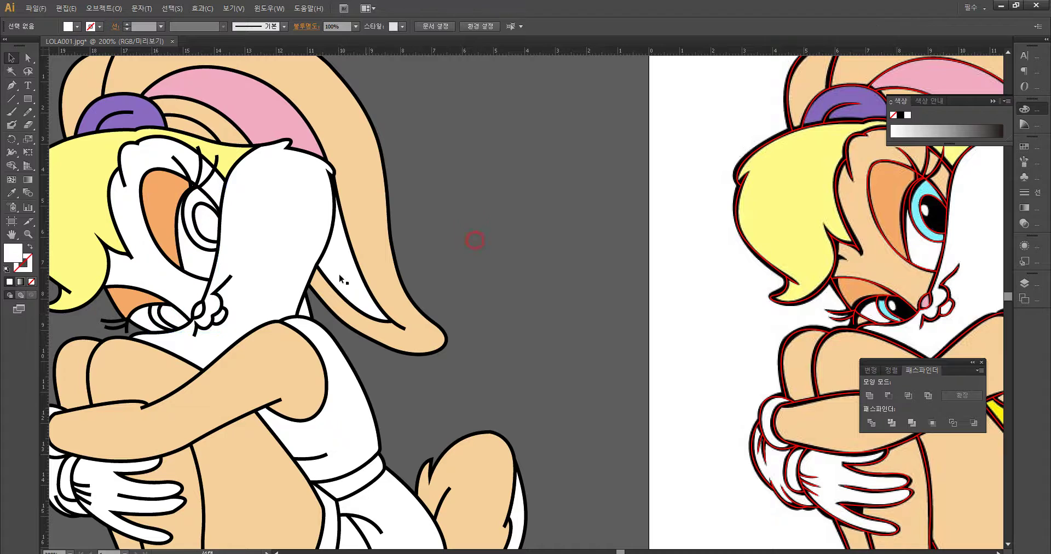
Step: Select the pupil shapes of both eyes and fill them with the black sampled from the reference's pupil
click(160, 319)
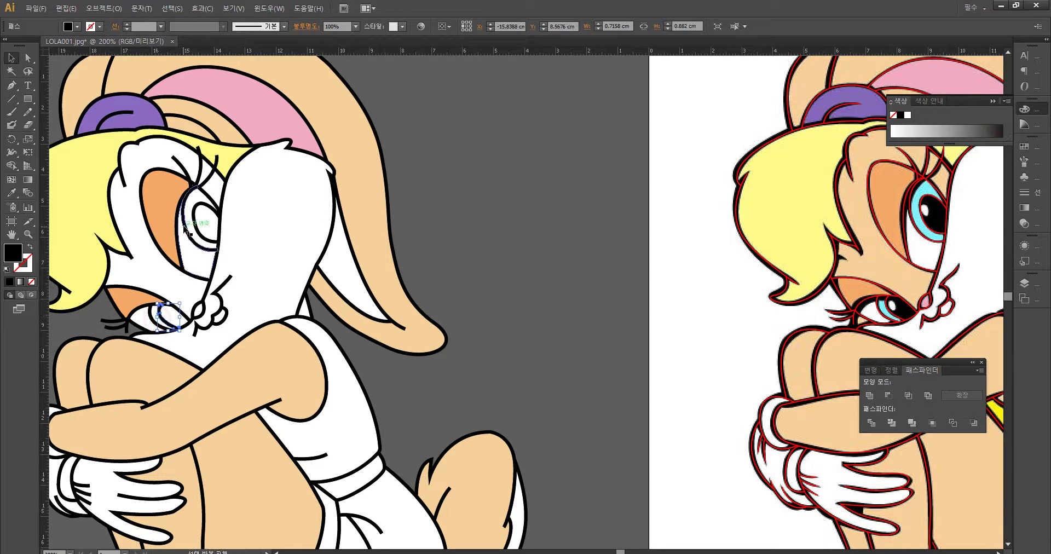
click(511, 241)
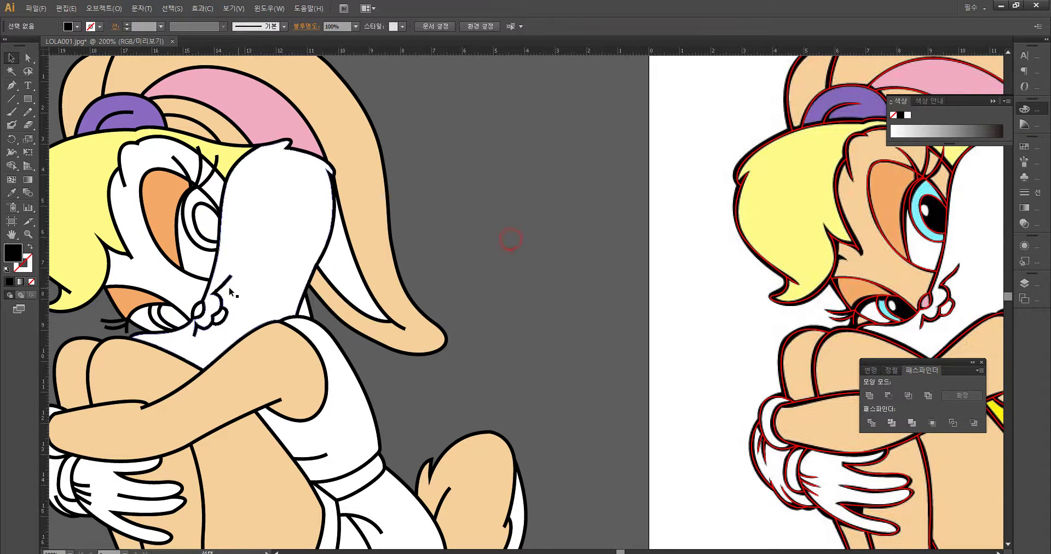
click(175, 317)
shift+click(208, 224)
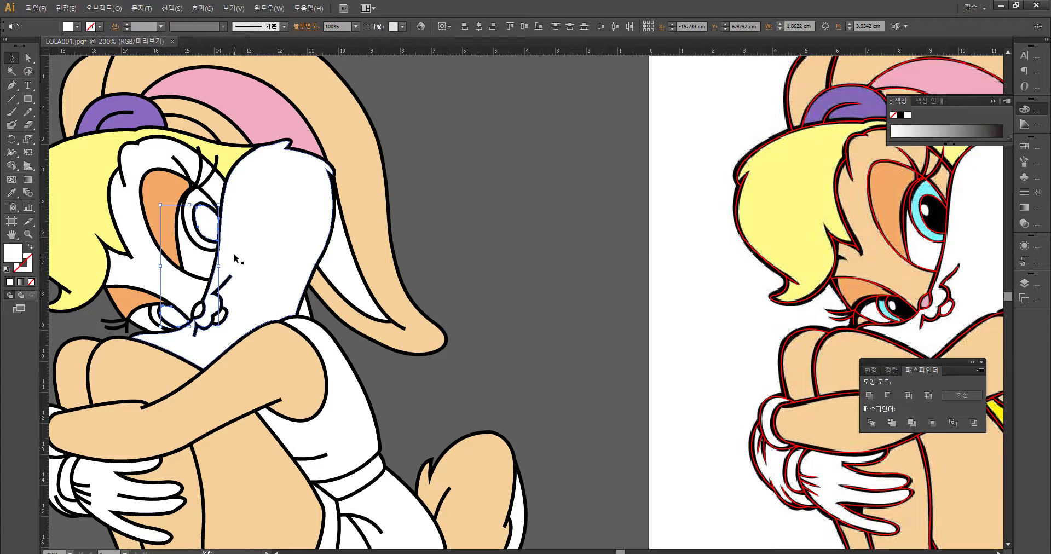
key(i)
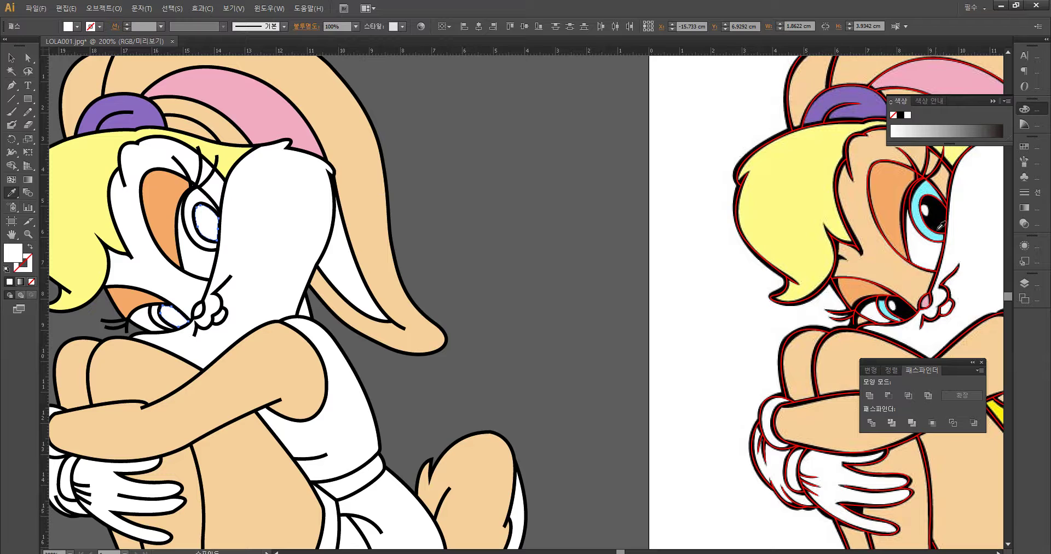
click(933, 220)
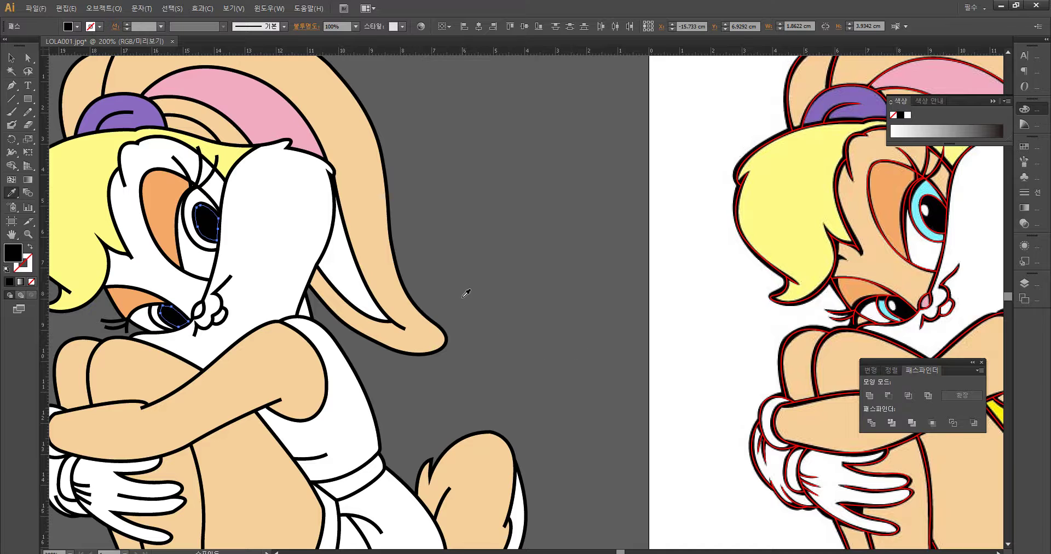
key(v)
click(500, 258)
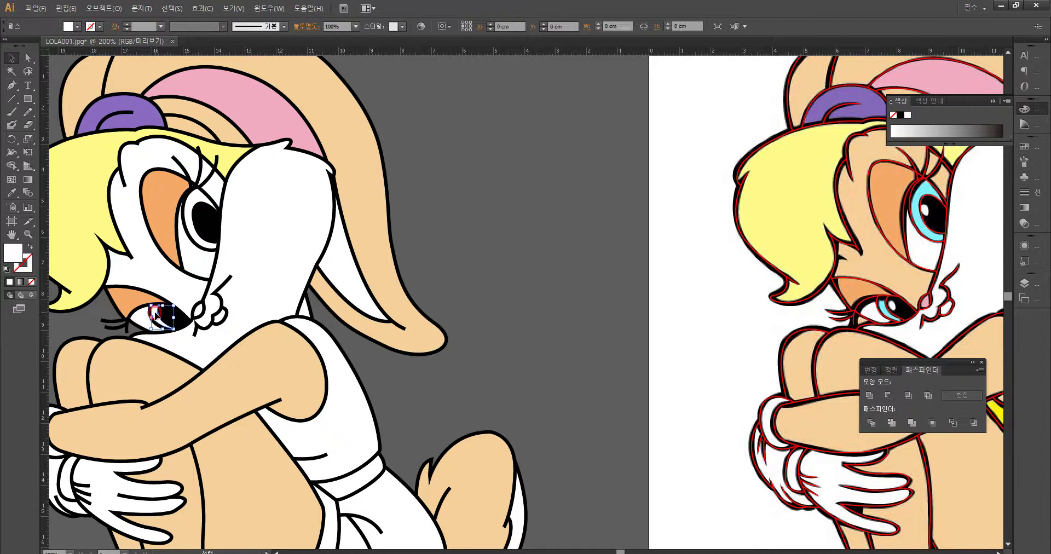
Step: Select the iris shapes of both eyes and fill them with the light blue sampled from the reference's iris
click(195, 205)
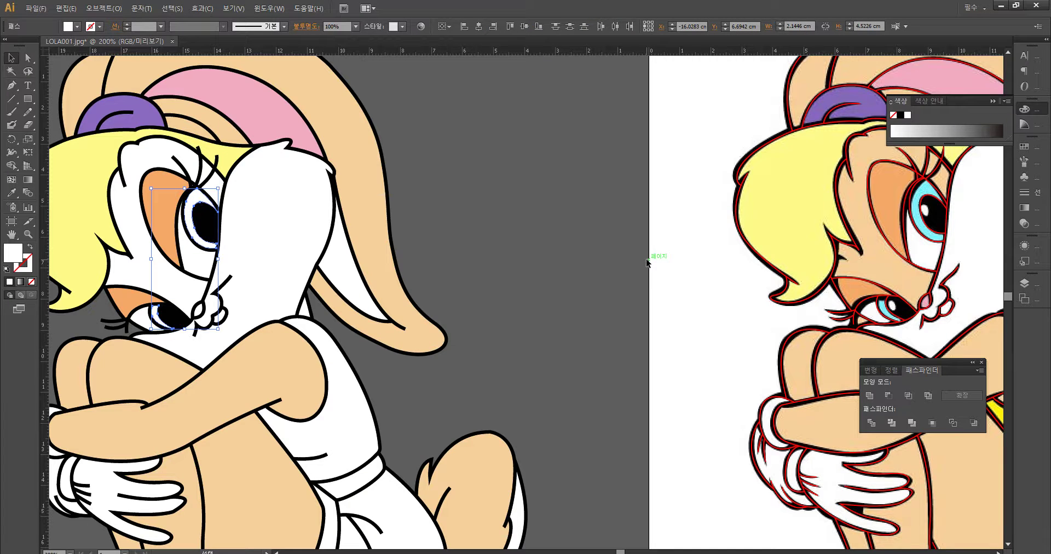
key(i)
click(929, 189)
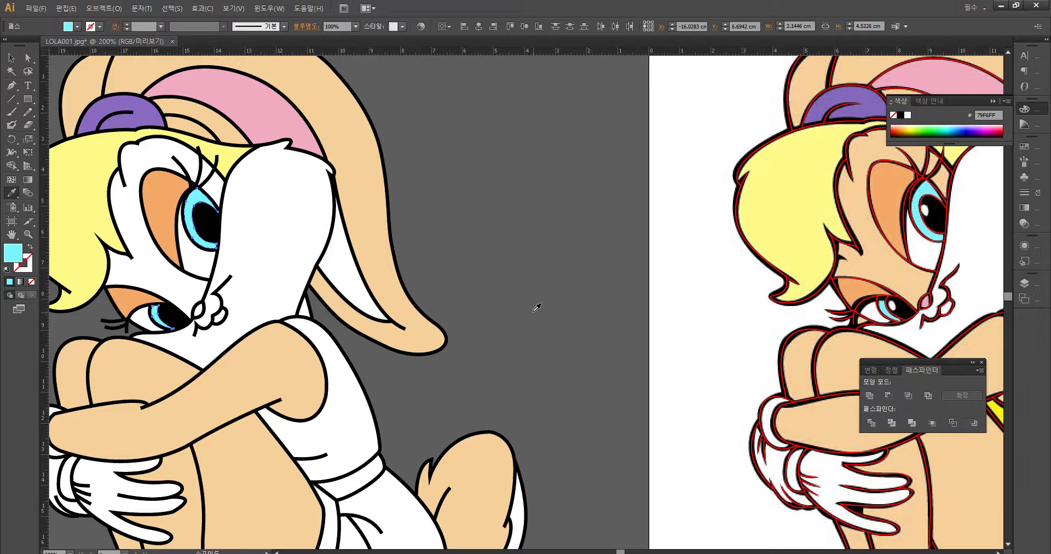
key(v)
click(544, 261)
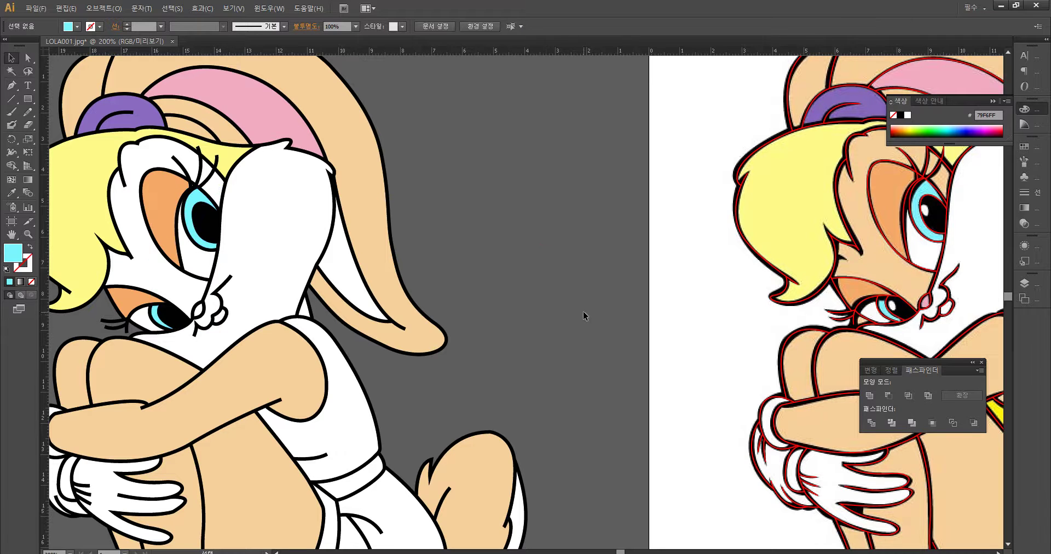
Step: Fill the rabbit's nose with the pink sampled from the reference's nose
scroll(583, 311, down, 1)
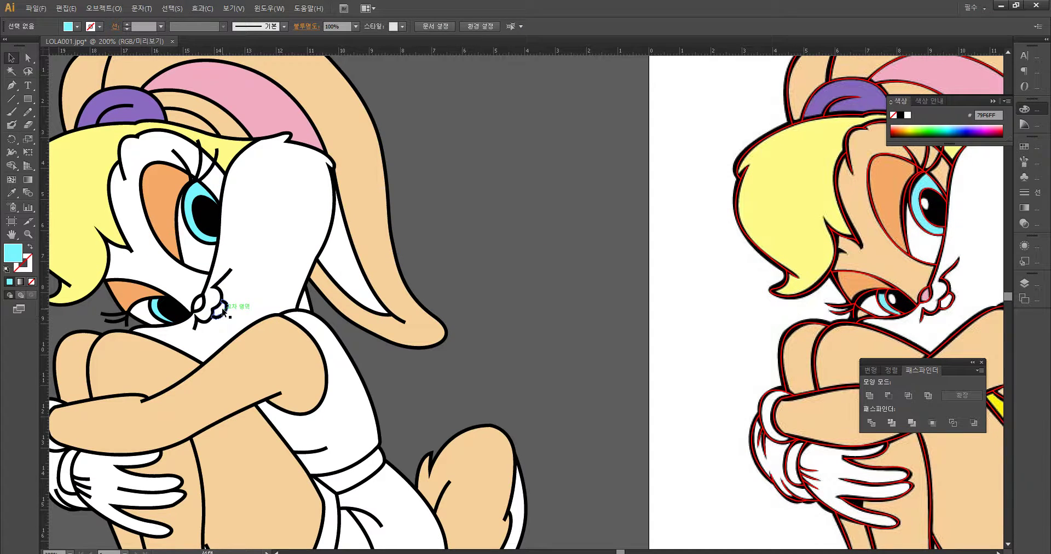
click(202, 309)
key(i)
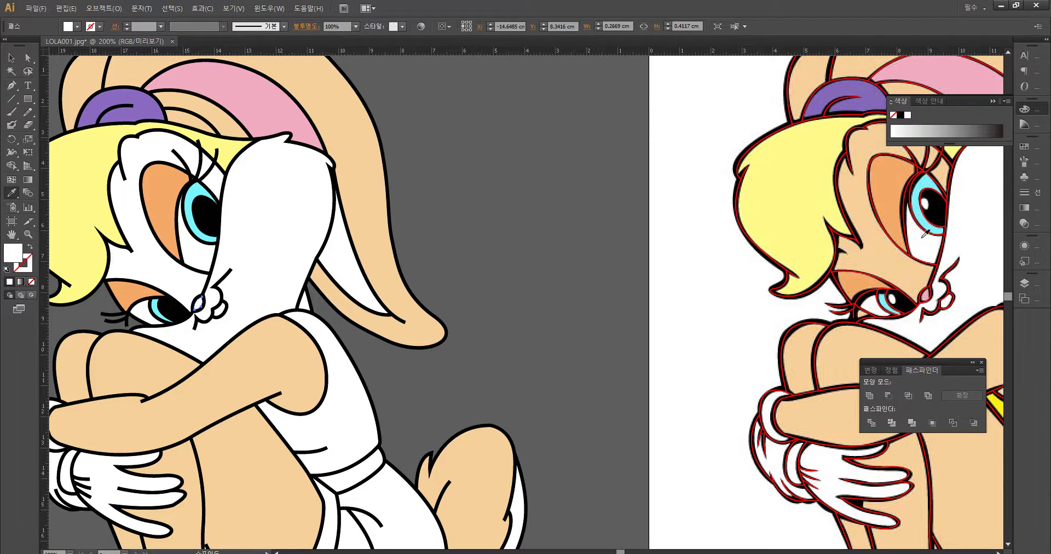
click(924, 293)
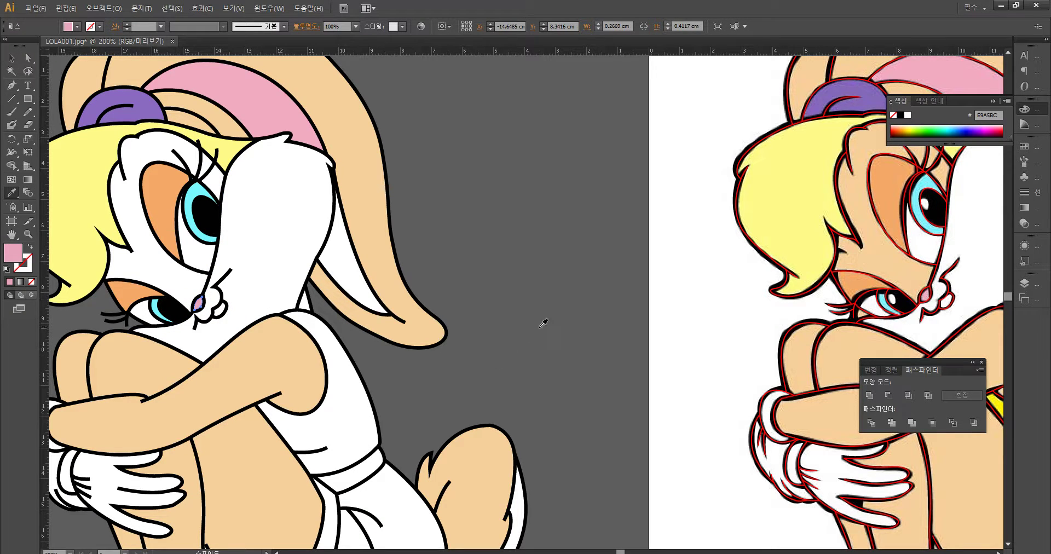
key(v)
click(589, 299)
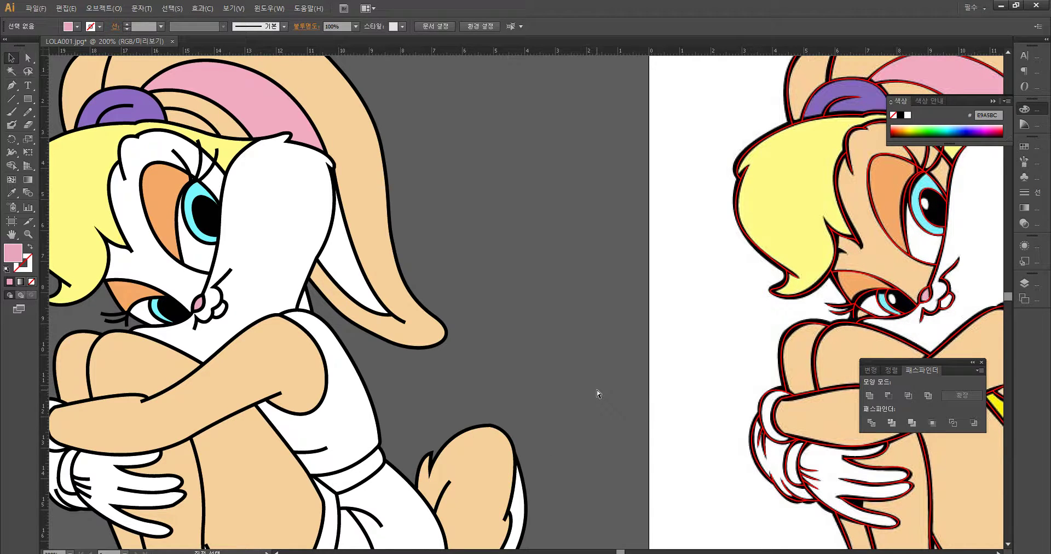
Step: Fill the face shape around the eyes with the beige sampled from the reference's forehead
click(195, 287)
key(i)
click(852, 185)
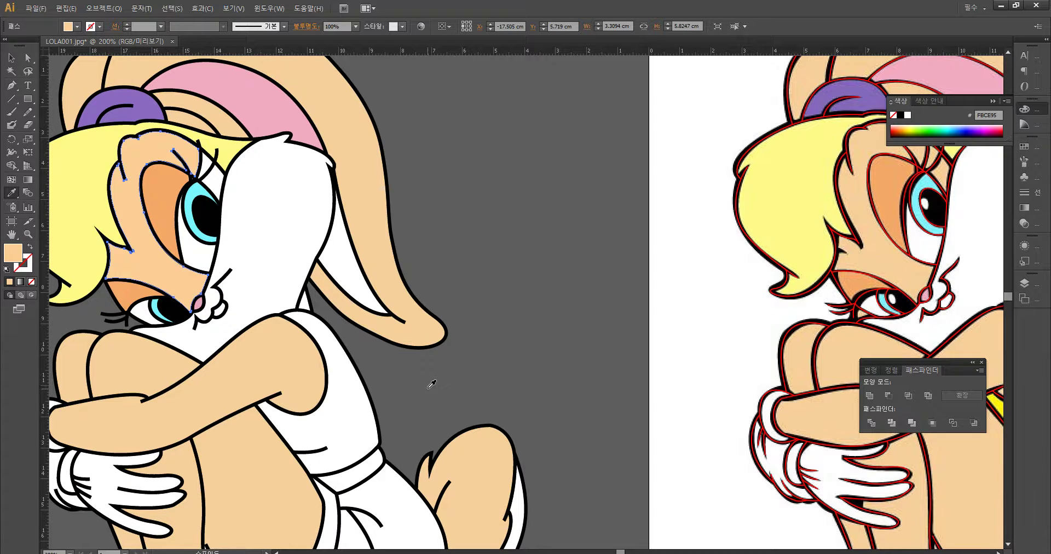
key(v)
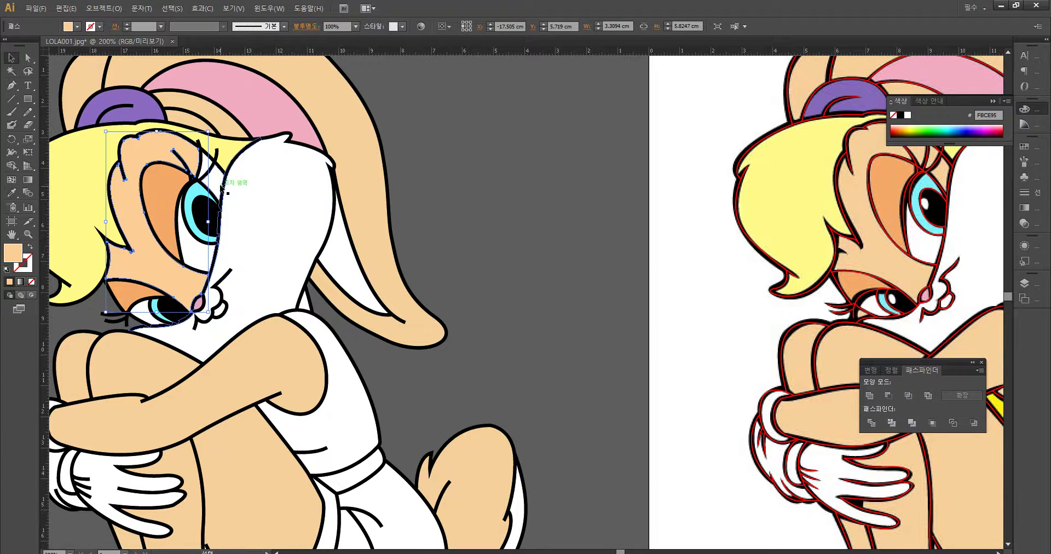
click(211, 175)
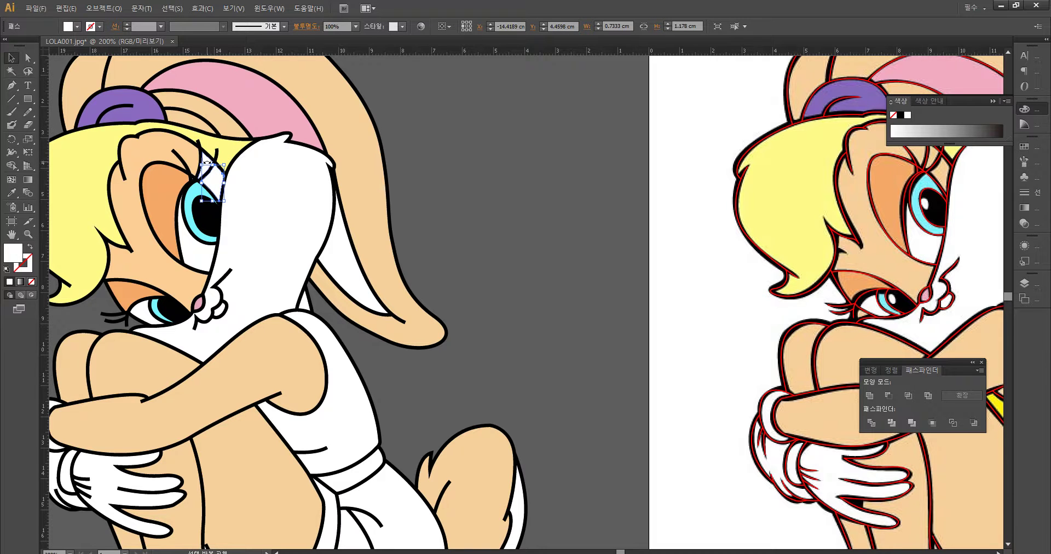
scroll(497, 180, down, 4)
click(488, 187)
Step: Fill the lower inner ear shape with the pink sampled from the reference's inner ear
scroll(458, 306, up, 3)
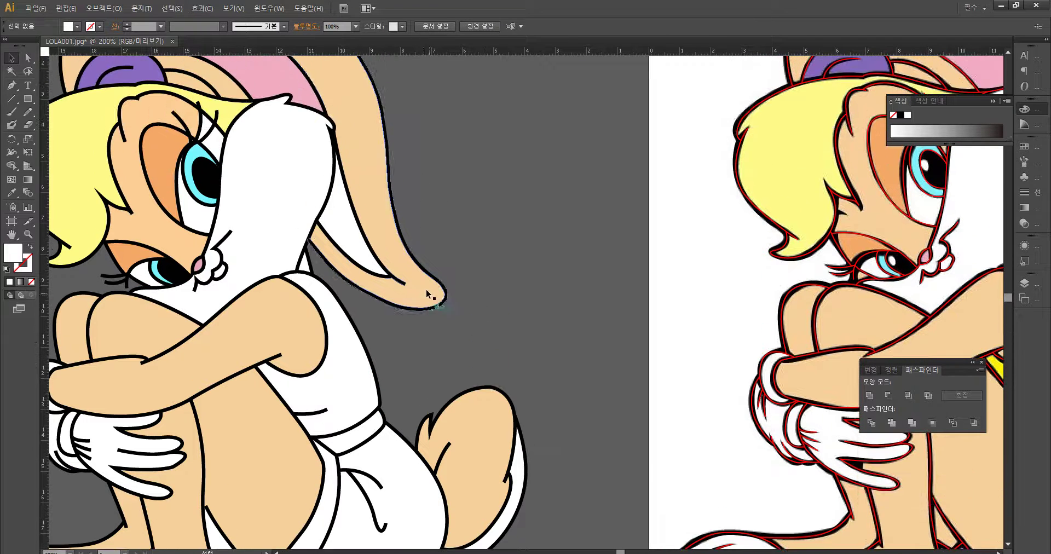
scroll(427, 294, up, 1)
click(375, 314)
key(i)
click(951, 75)
key(v)
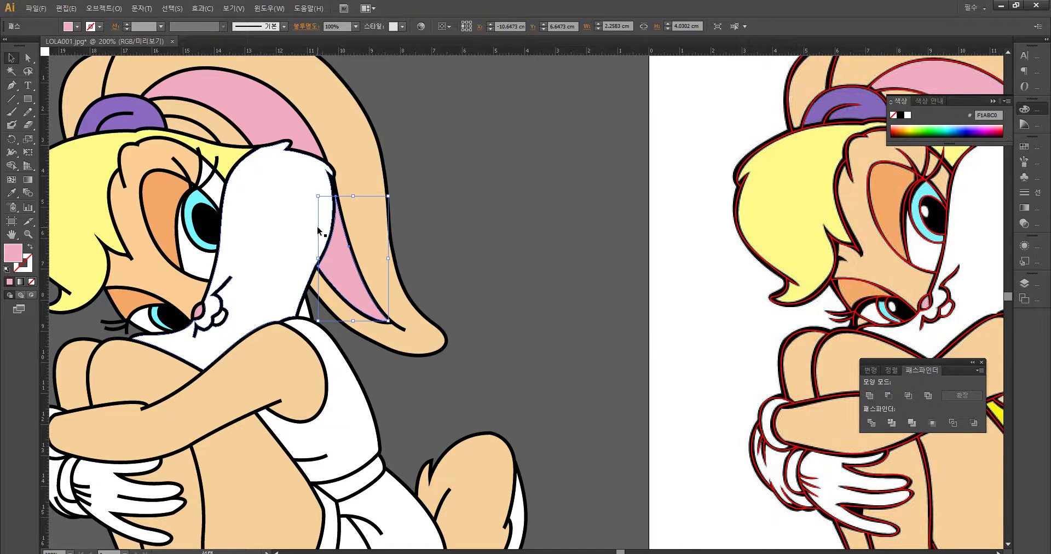
Step: Select the two small white gaps between the upper eyelashes and fill them with the reference's facial beige
click(215, 189)
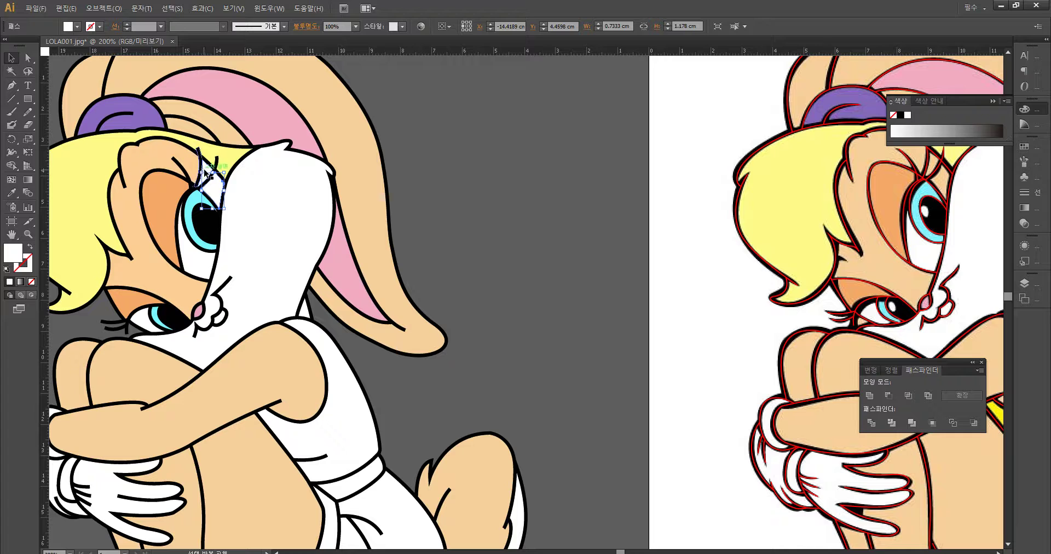
click(514, 138)
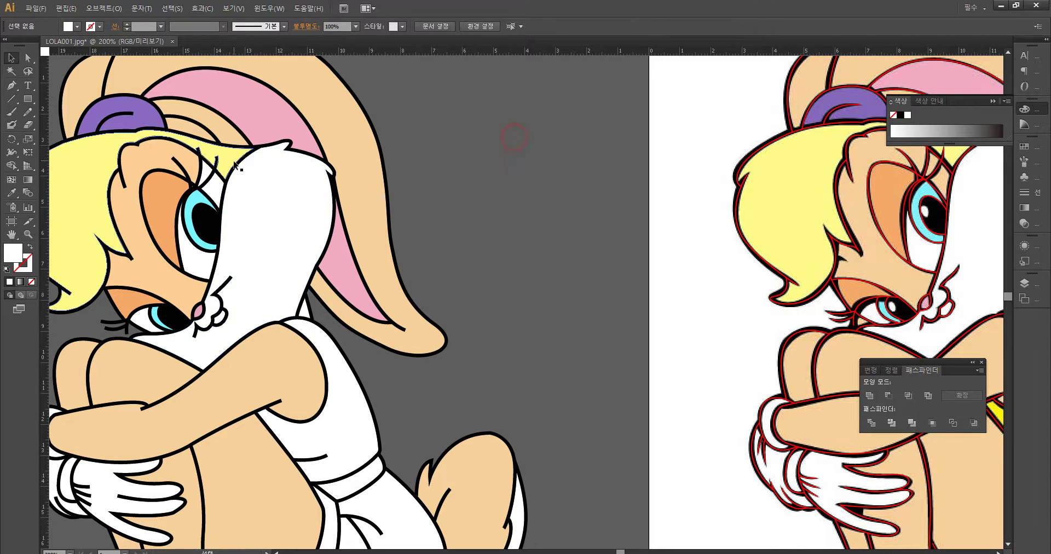
click(206, 169)
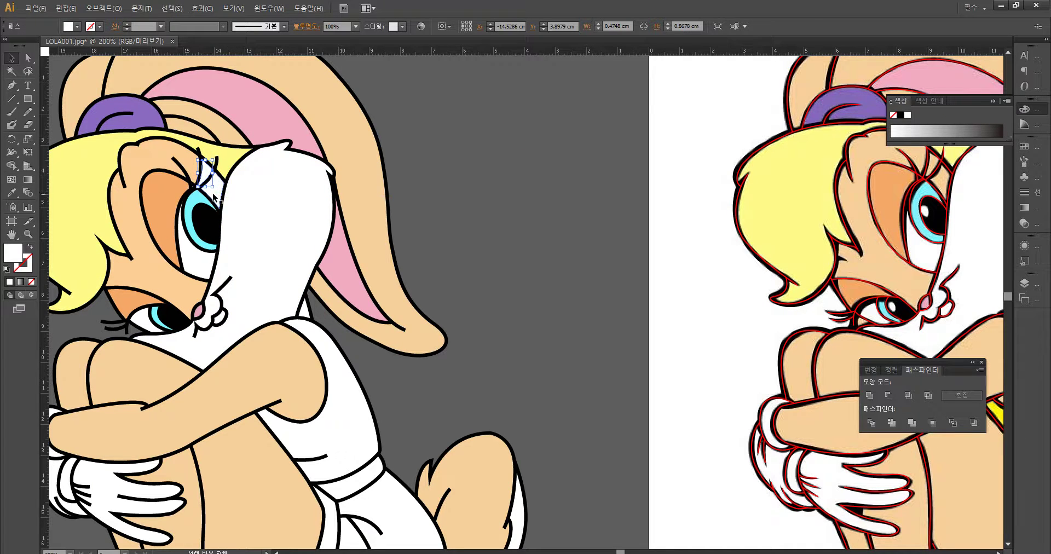
shift+click(216, 197)
key(i)
click(878, 268)
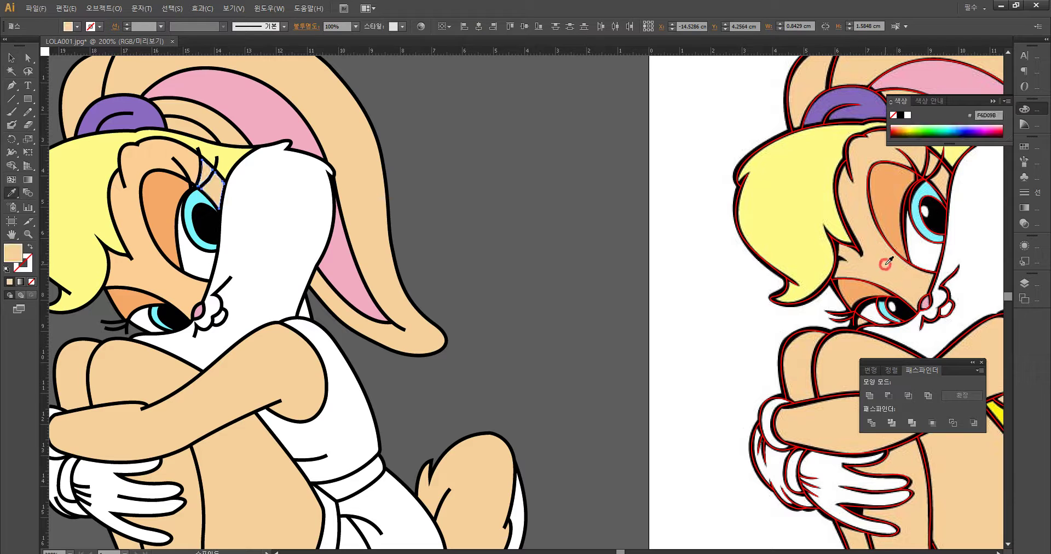
key(v)
Step: Fill the small white gap between the cheek and the lower ear, above the shoulder, with the reference's beige
drag(683, 300, 652, 277)
click(241, 277)
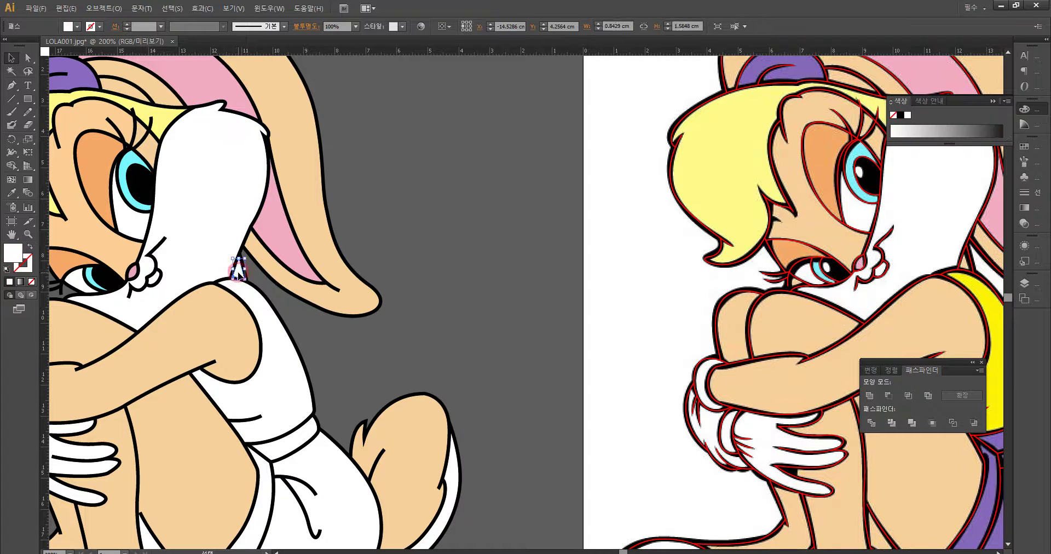
key(i)
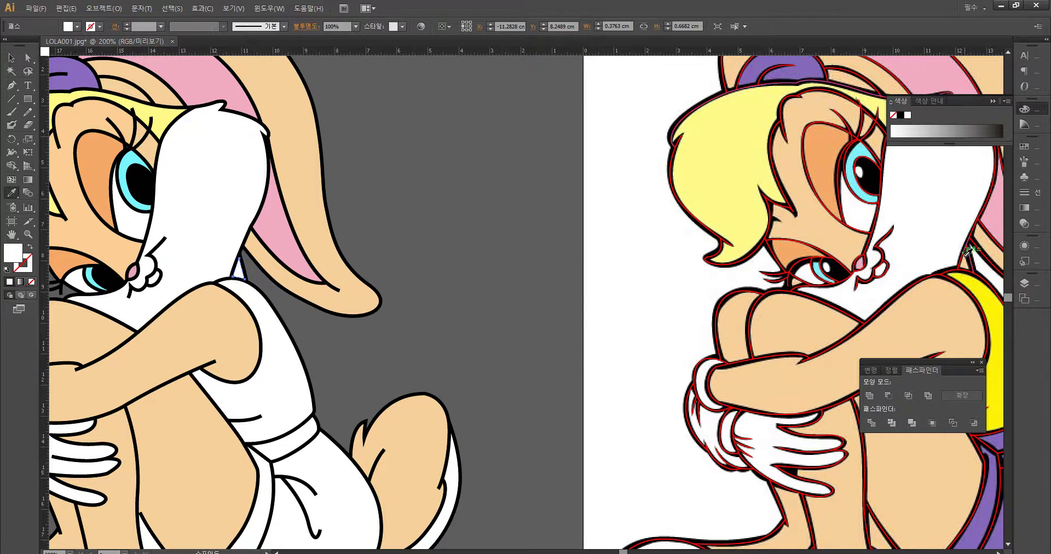
click(819, 242)
key(v)
Step: Fill the rabbit's sleeveless top with the yellow sampled from the reference's top
drag(444, 352, 502, 191)
click(329, 176)
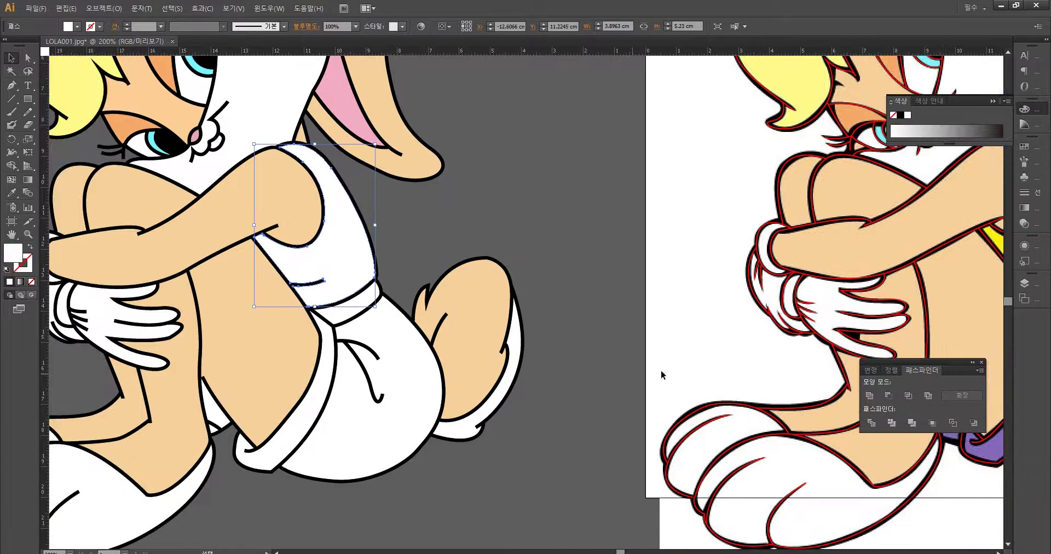
key(i)
click(1000, 236)
drag(493, 236, 311, 201)
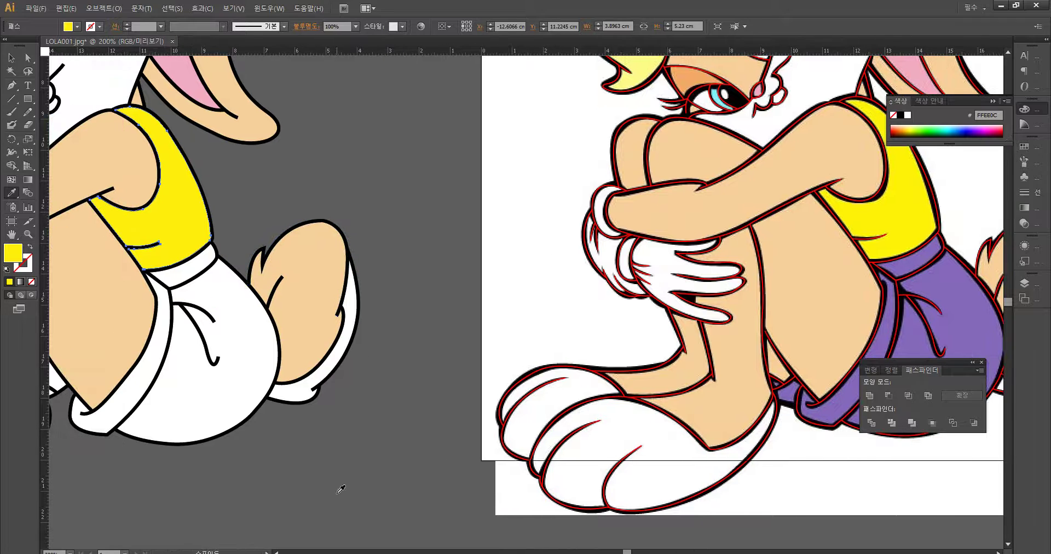
Step: Select the white shorts shapes and examine the reference's linework where the shorts meet the heel
mouse_move(396, 413)
mouse_down()
mouse_move(75, 342)
mouse_move(408, 397)
mouse_up()
key(v)
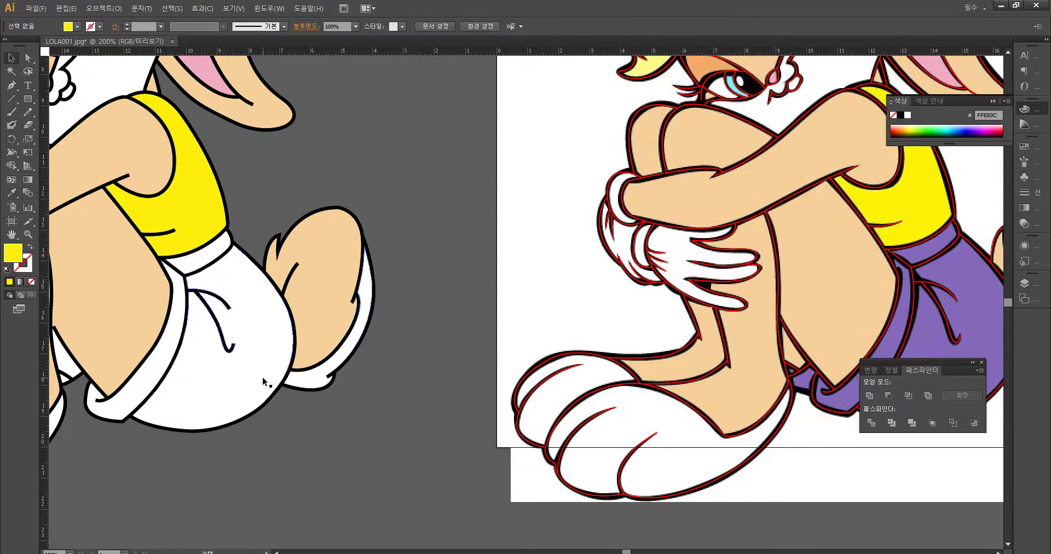
click(235, 376)
click(174, 328)
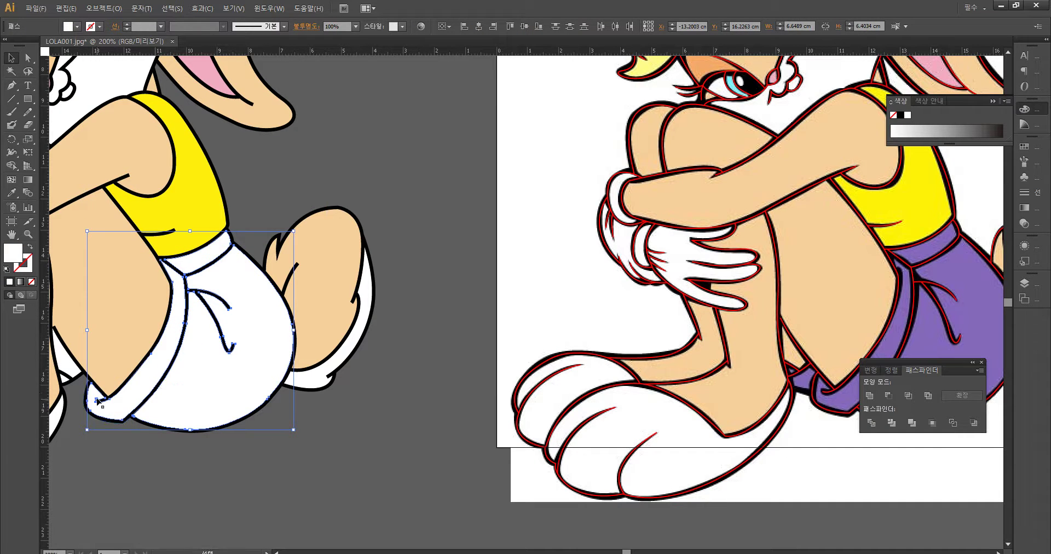
drag(223, 481, 345, 474)
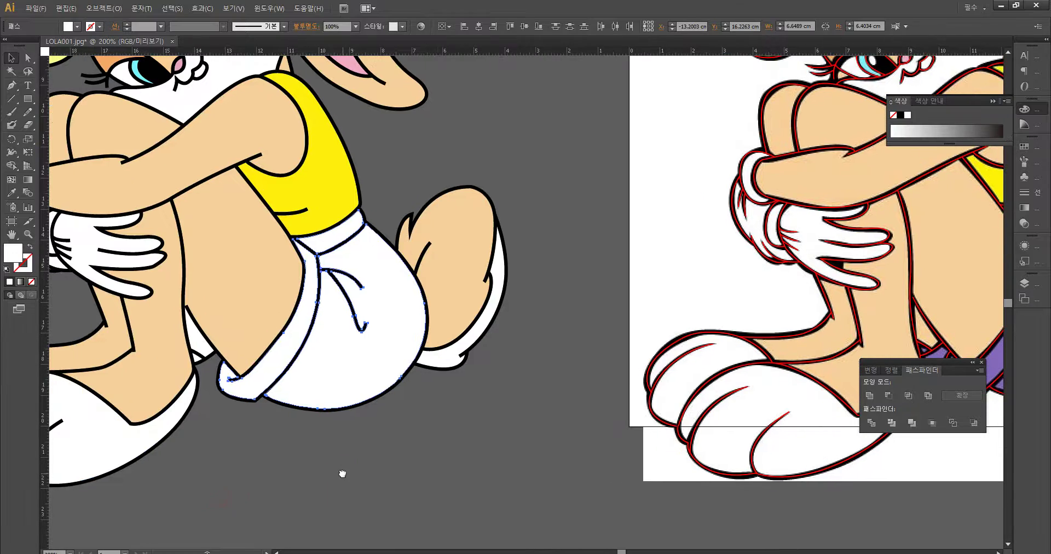
drag(230, 453, 37, 427)
drag(645, 468, 416, 488)
scroll(696, 431, up, 2)
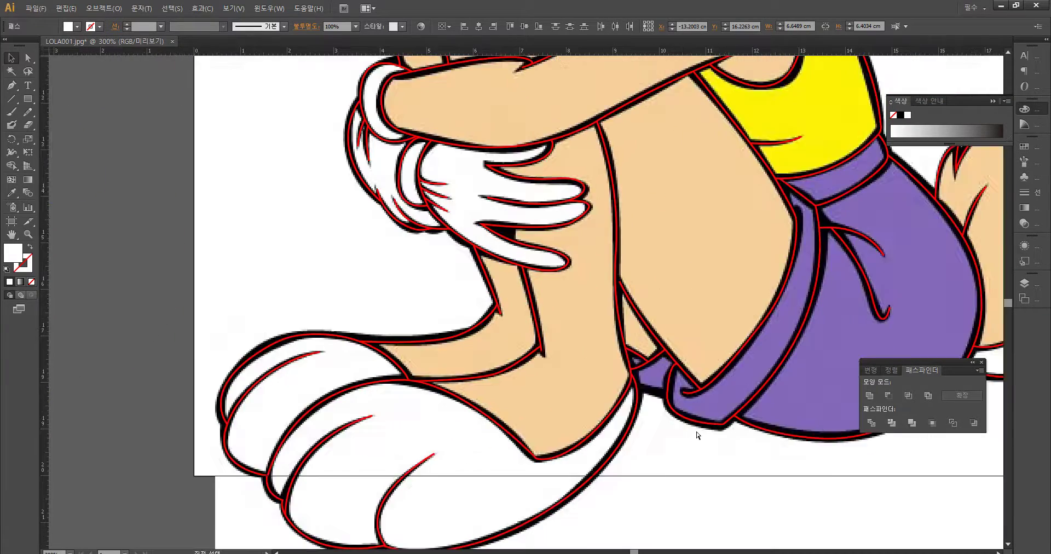
drag(575, 444, 462, 420)
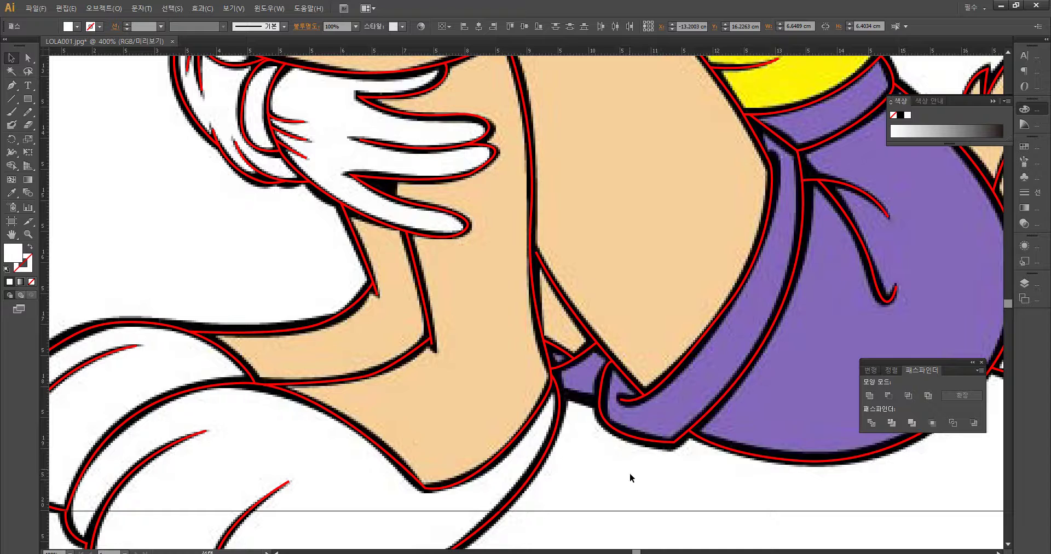
Step: Draw a short unfilled straight line with the Pen tool across the gap between the heel and the shorts' leg cuff in the reference linework
key(p)
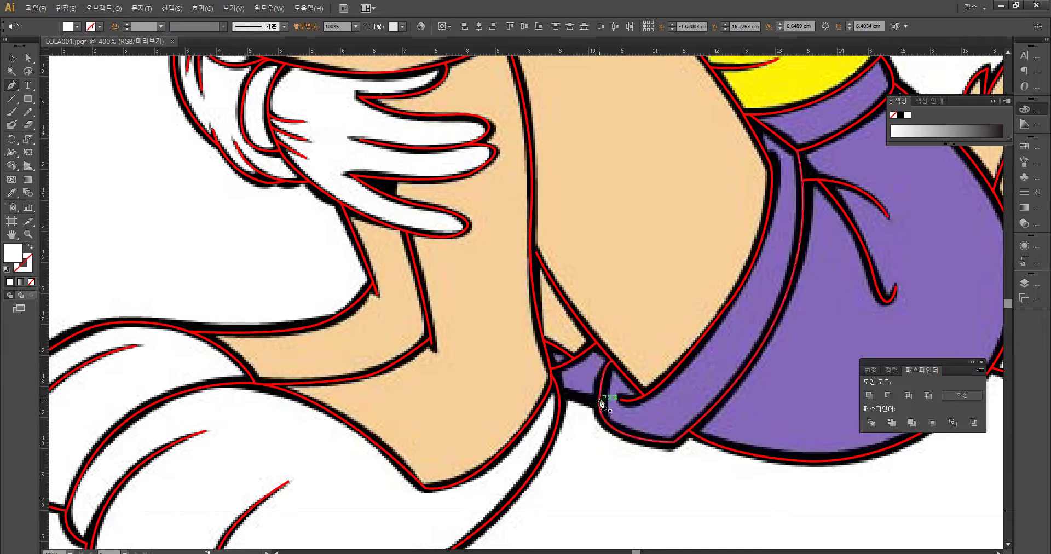
drag(559, 357, 562, 396)
click(559, 394)
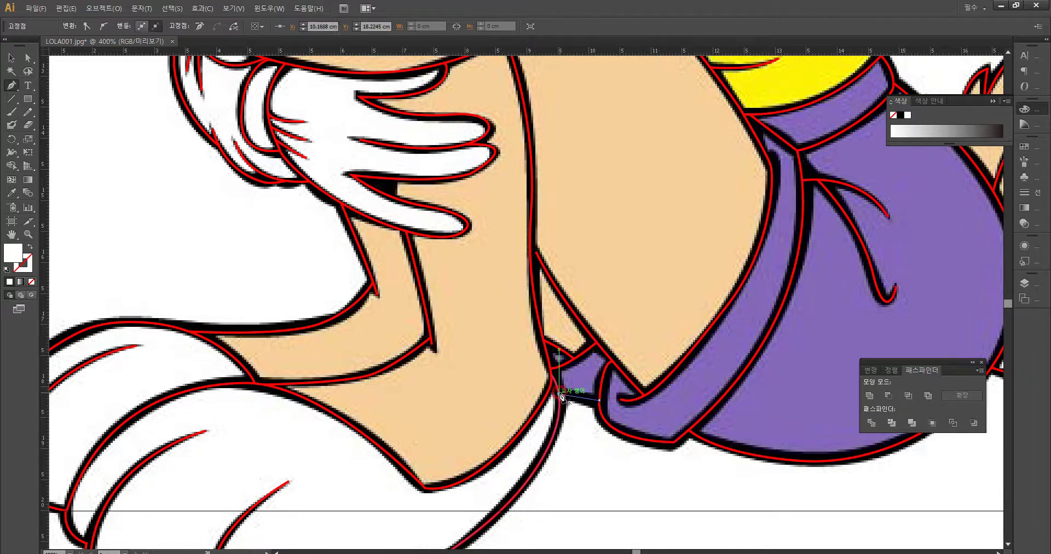
key(ctrl+z)
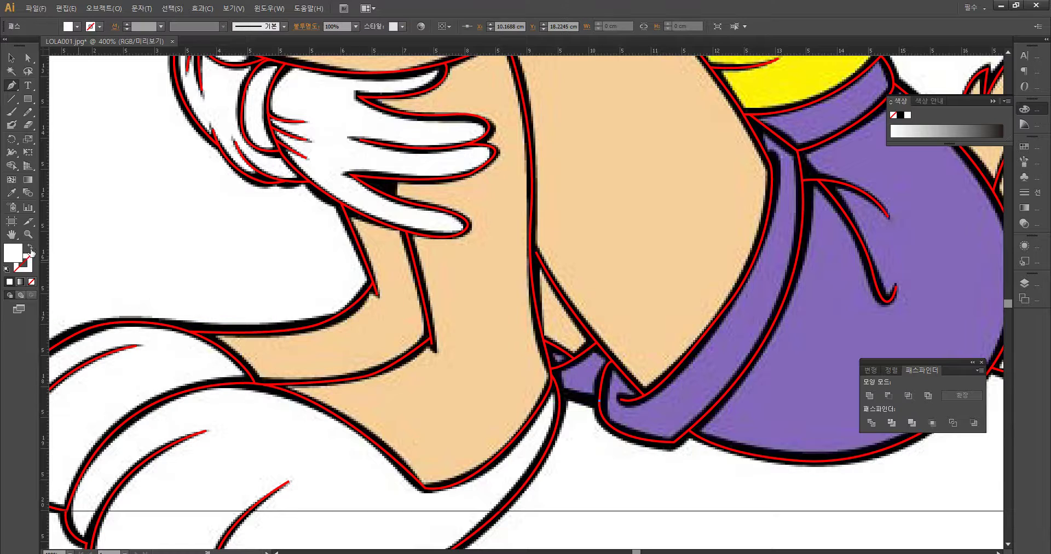
click(30, 247)
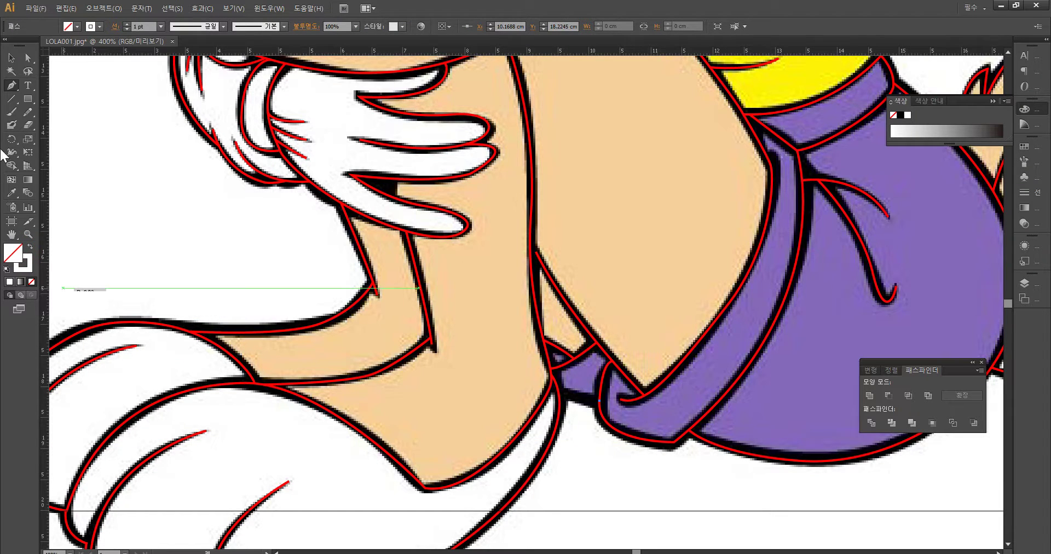
click(27, 265)
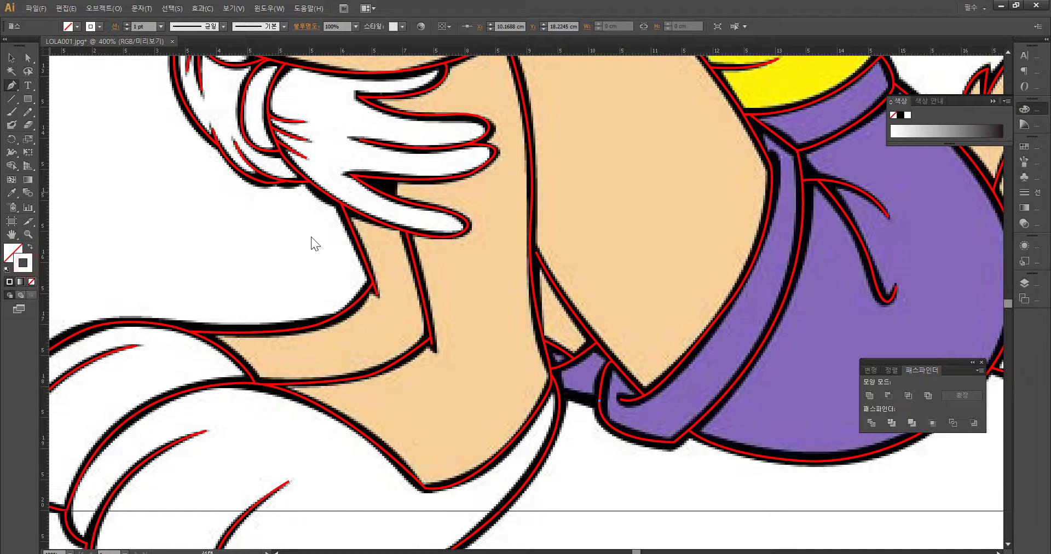
click(787, 254)
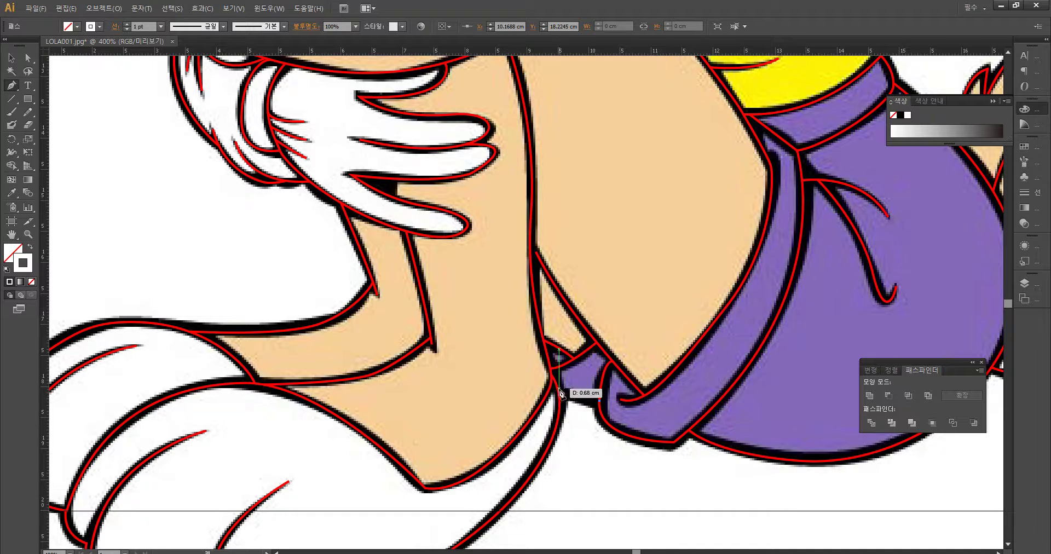
drag(559, 392, 621, 424)
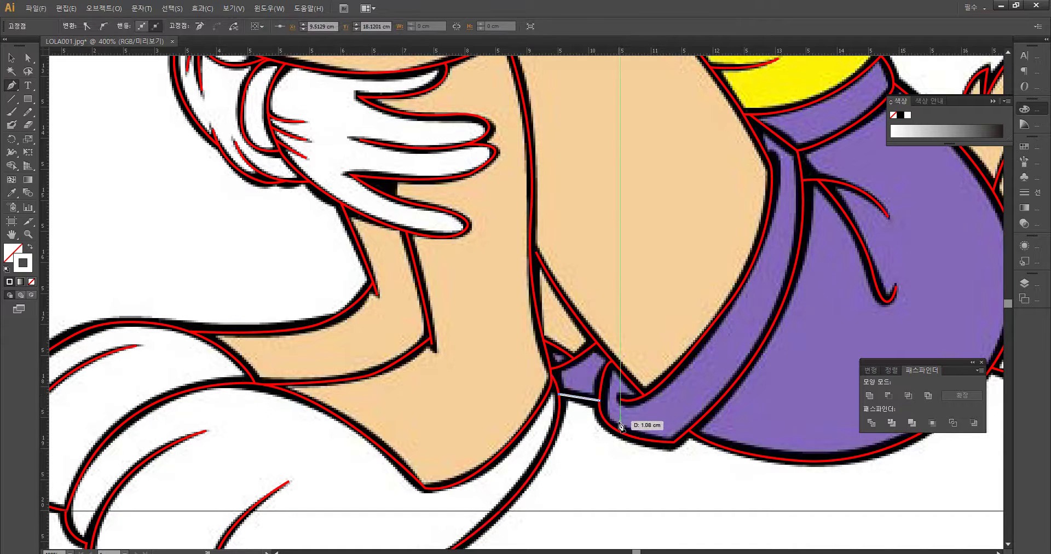
Step: Give the new line at the shorts' cuff the red stroke sampled from the neighbouring linework and deselect it
key(v)
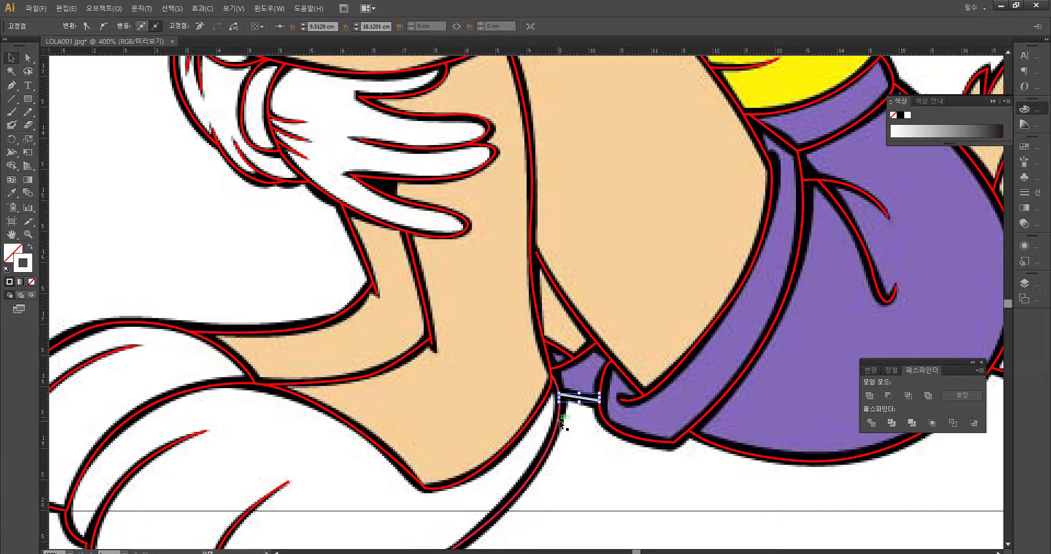
key(i)
click(598, 337)
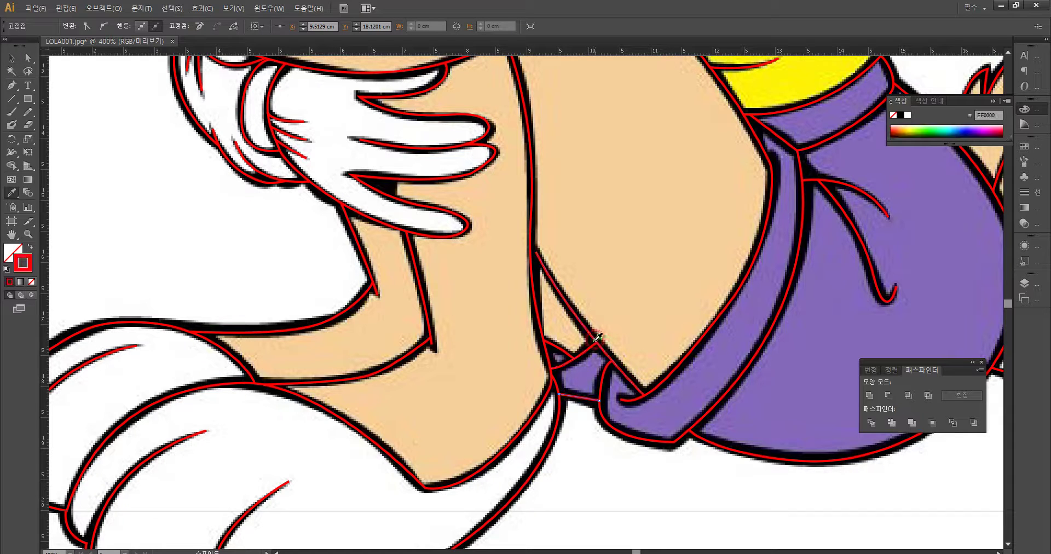
key(v)
click(573, 503)
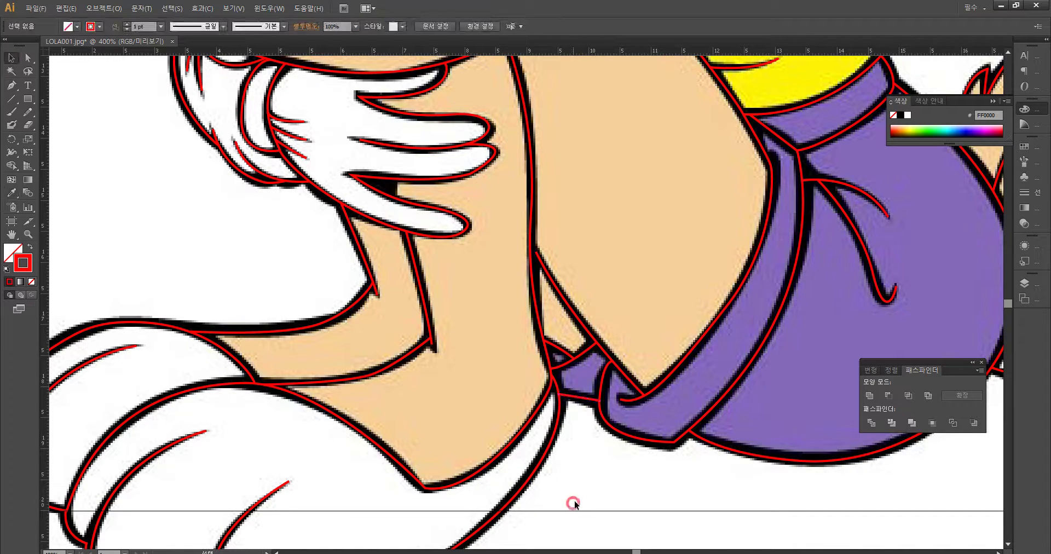
Step: Check the end anchor of the new red line where it meets the shorts' leg cuff
click(599, 400)
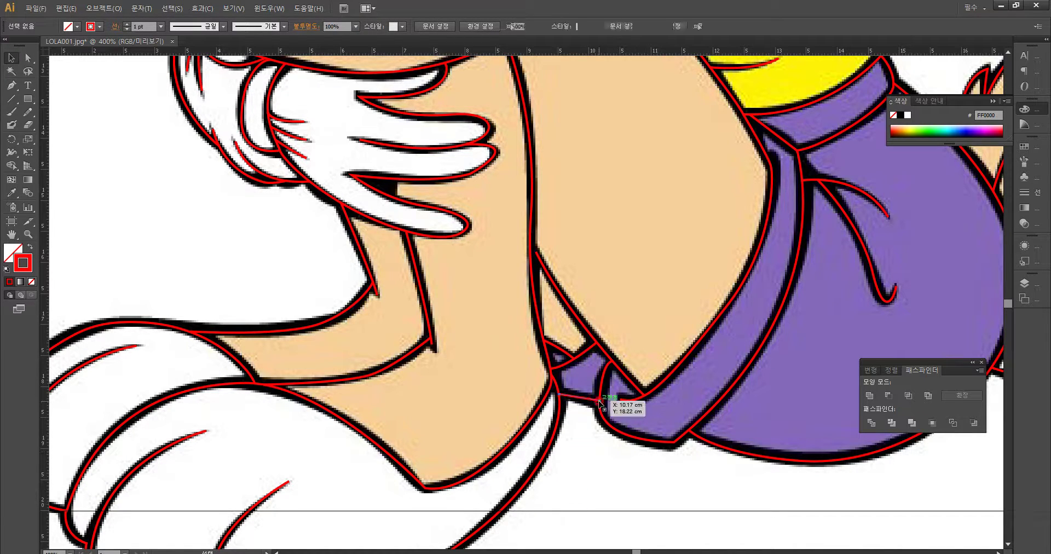
click(563, 521)
key(a)
click(600, 403)
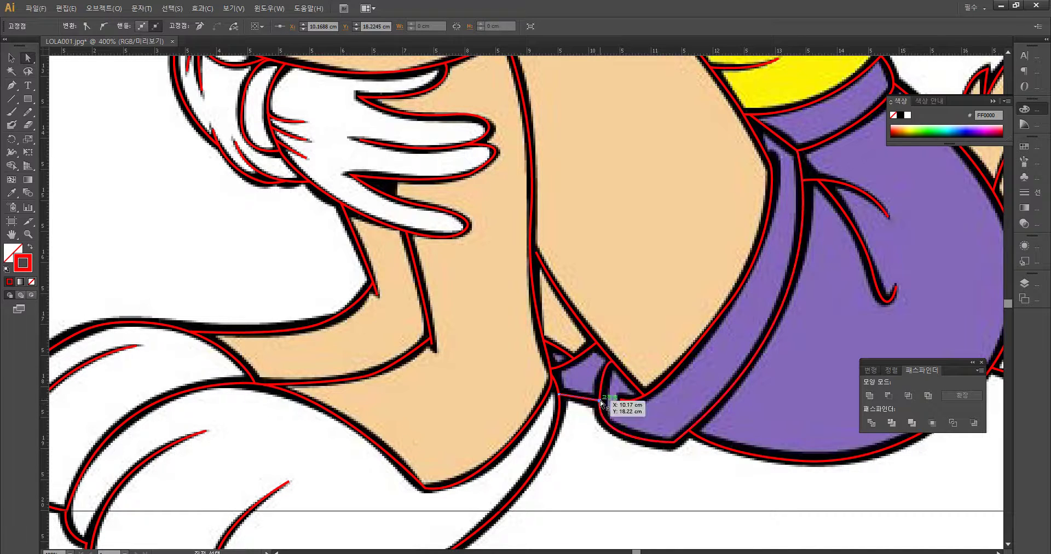
click(600, 403)
click(573, 438)
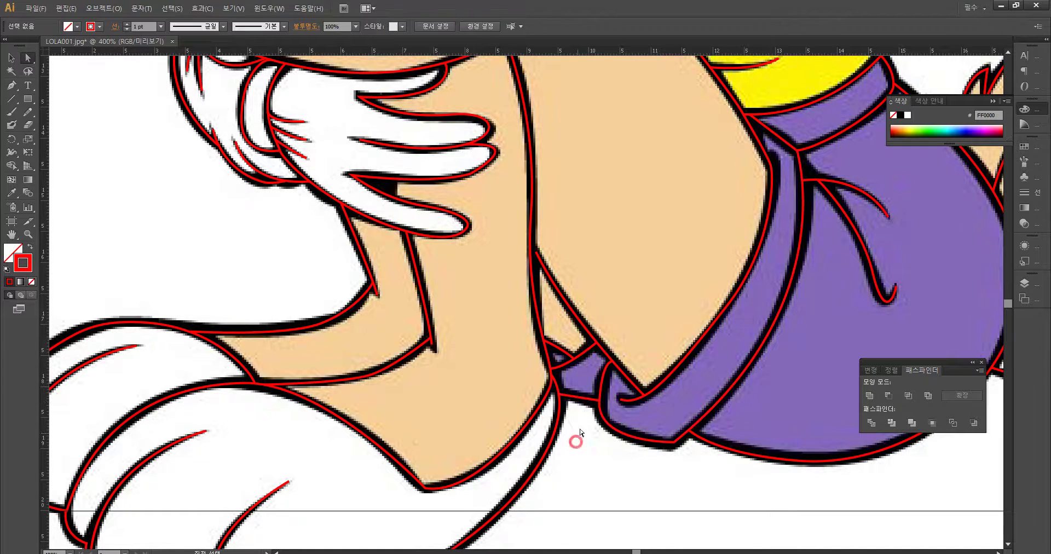
click(601, 403)
drag(599, 403, 600, 407)
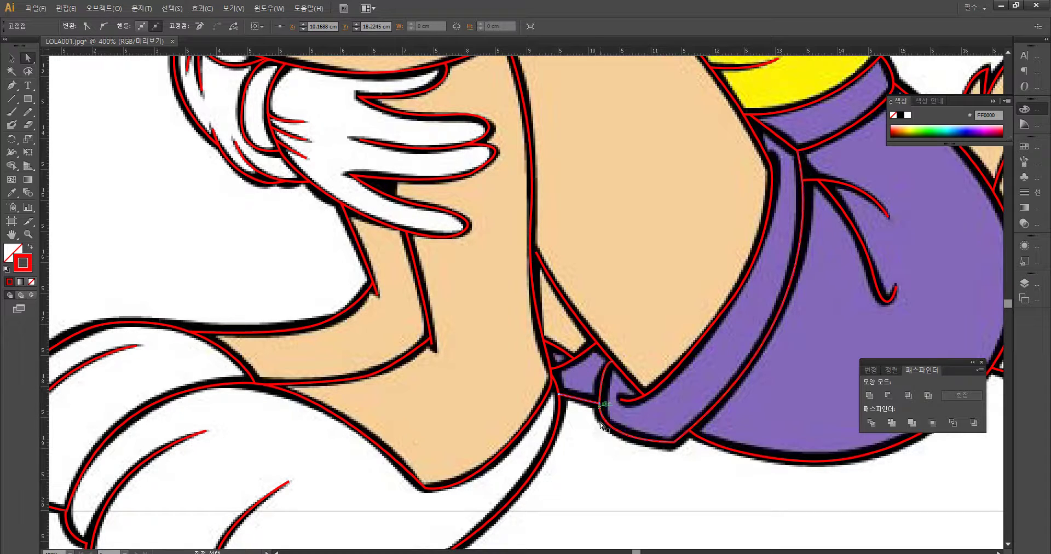
click(589, 462)
Step: Select the rabbit's white shorts shapes and fill them with the purple sampled from the reference's shorts
key(ctrl+minus)
key(ctrl+minus)
key(ctrl+minus)
drag(631, 496, 695, 511)
drag(518, 480, 503, 527)
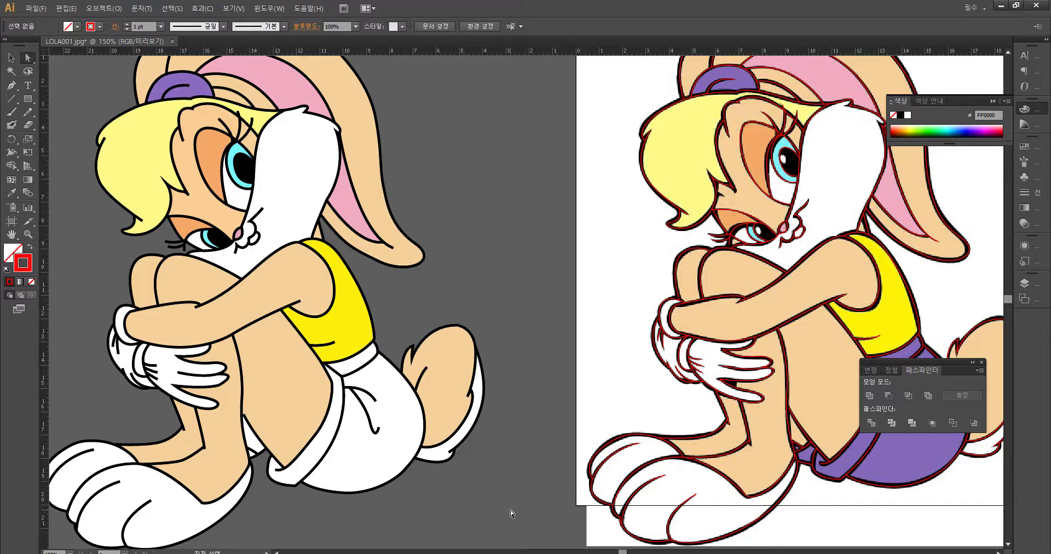
drag(491, 499, 500, 409)
click(271, 404)
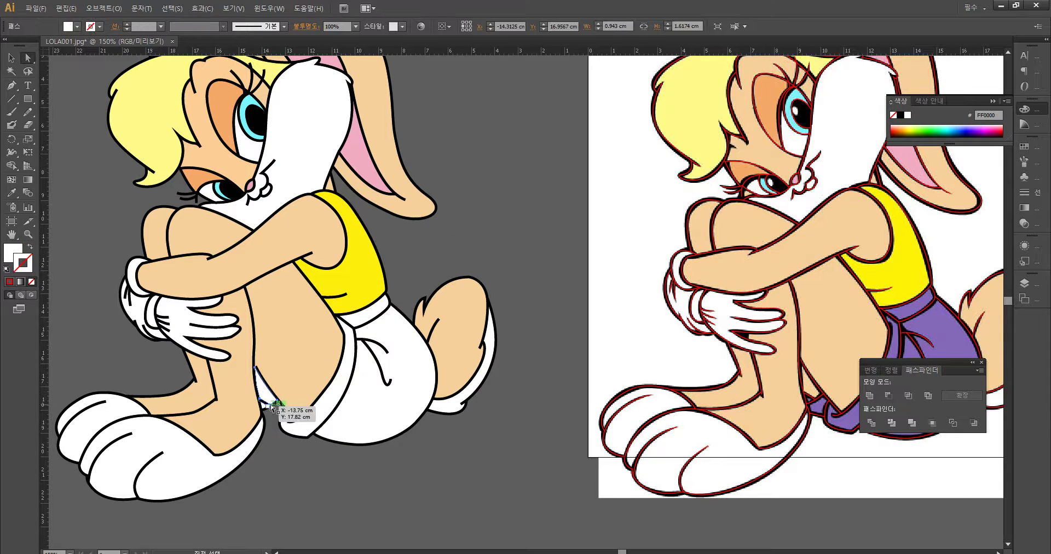
click(335, 383)
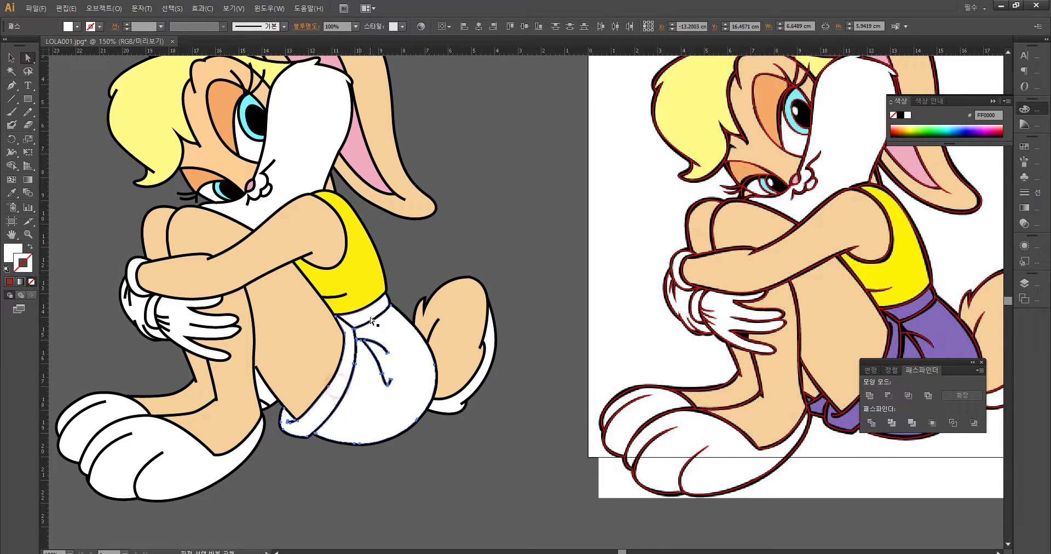
drag(283, 422, 269, 406)
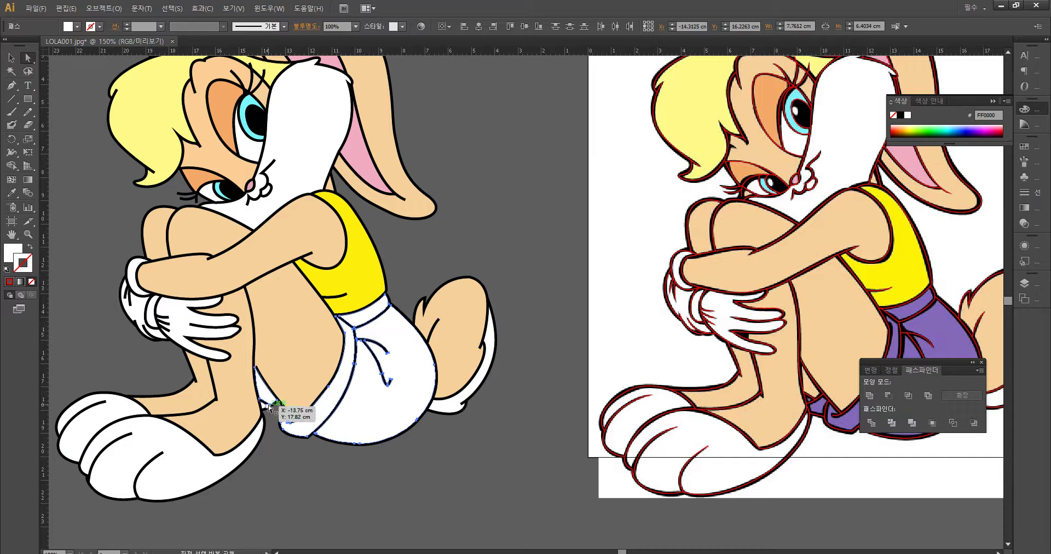
shift+click(265, 409)
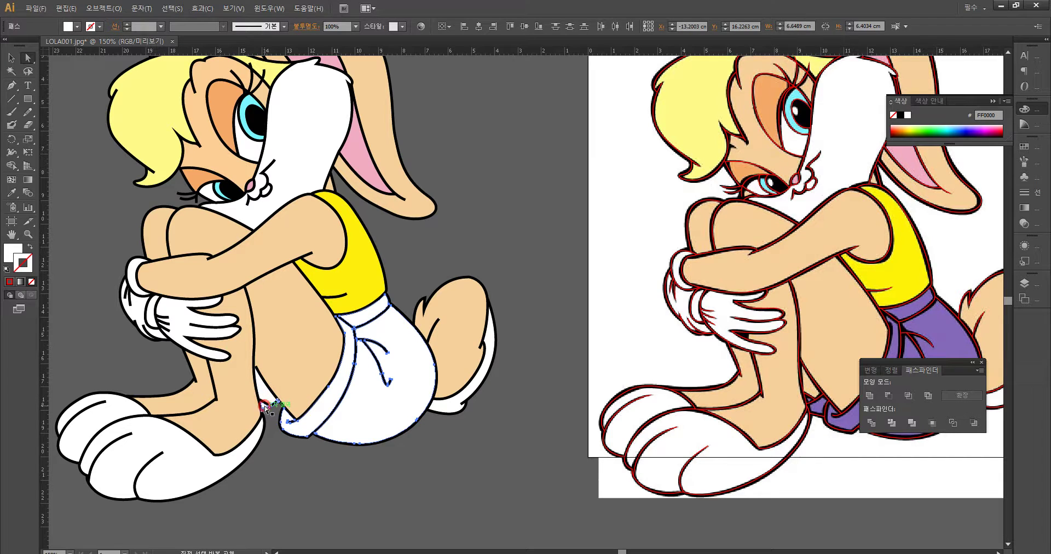
key(i)
click(317, 339)
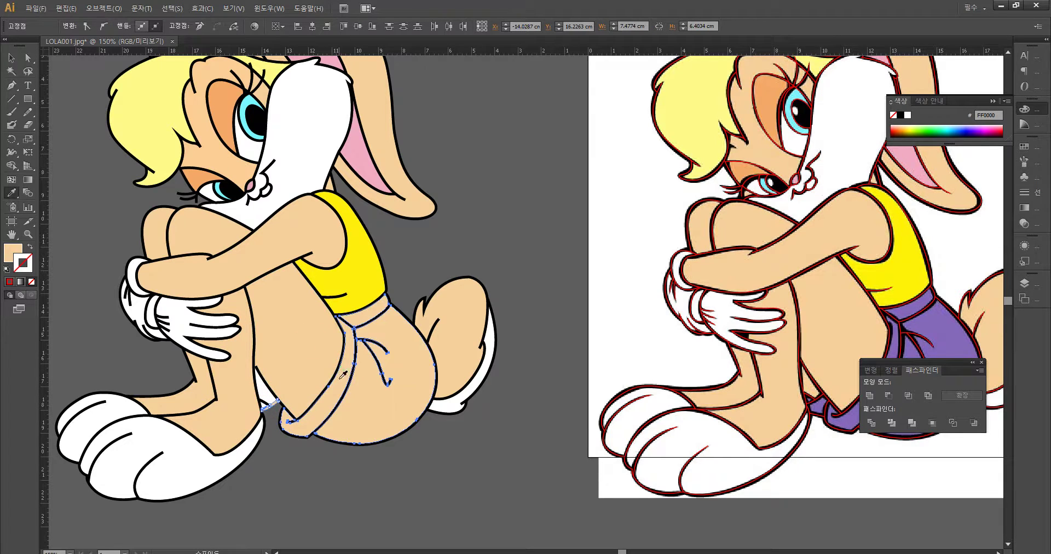
key(ctrl+z)
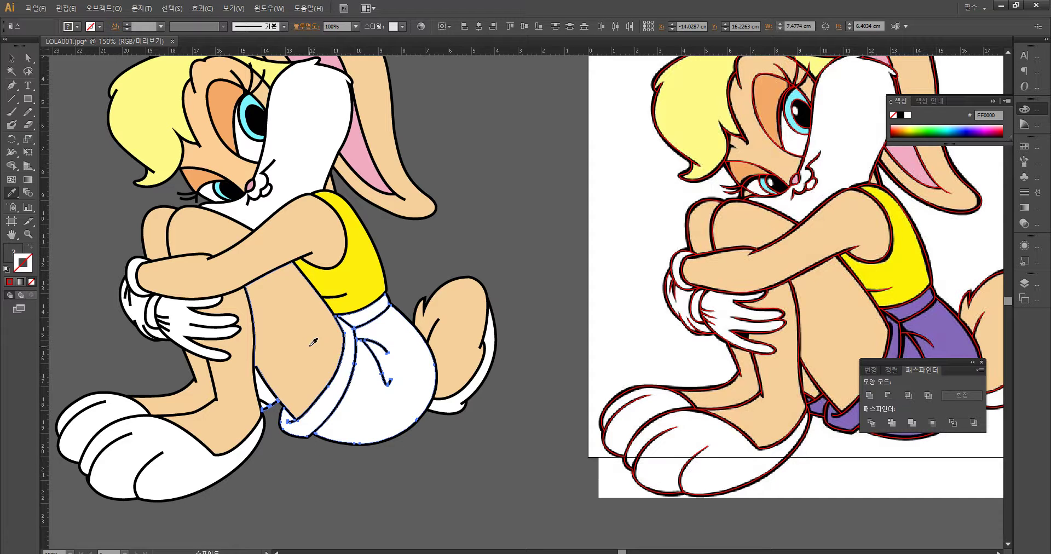
click(957, 331)
Step: Fill the small strip between the heel and the shorts' leg cuff with the black sampled from the outline
key(v)
click(271, 405)
click(305, 423)
key(i)
click(392, 303)
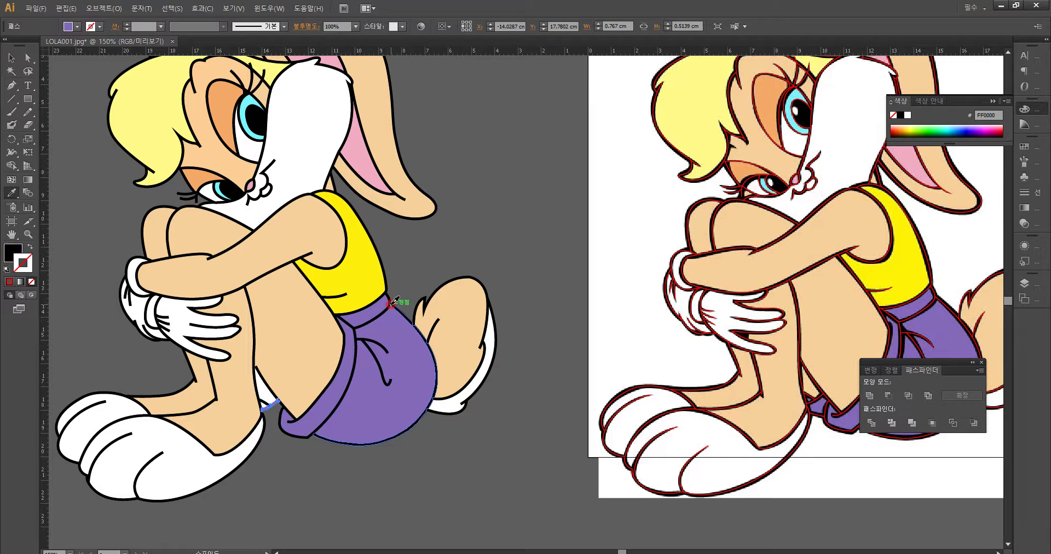
Step: Fill the small white gap between the shin and the underside of the thigh with the thigh's beige
key(v)
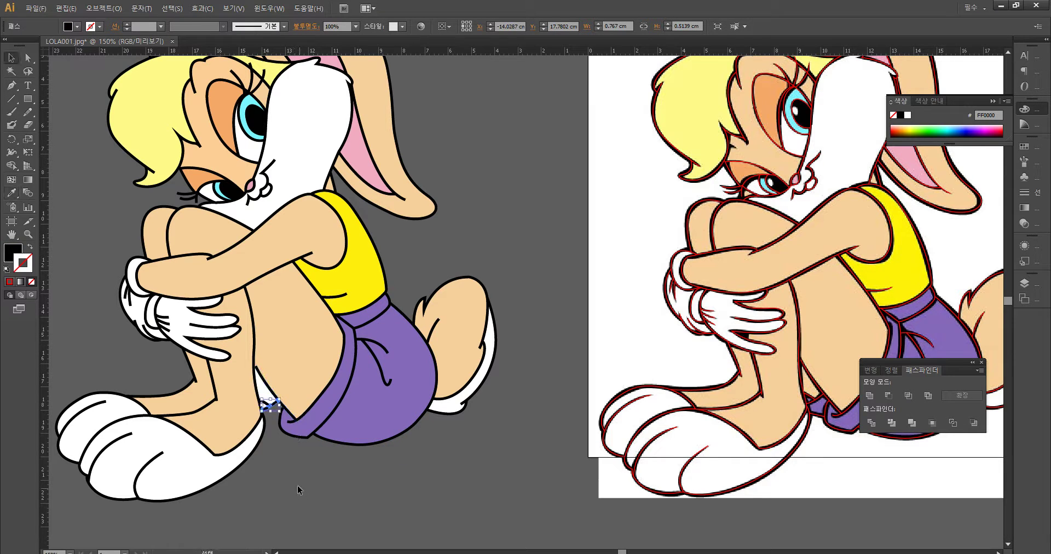
click(264, 391)
key(u)
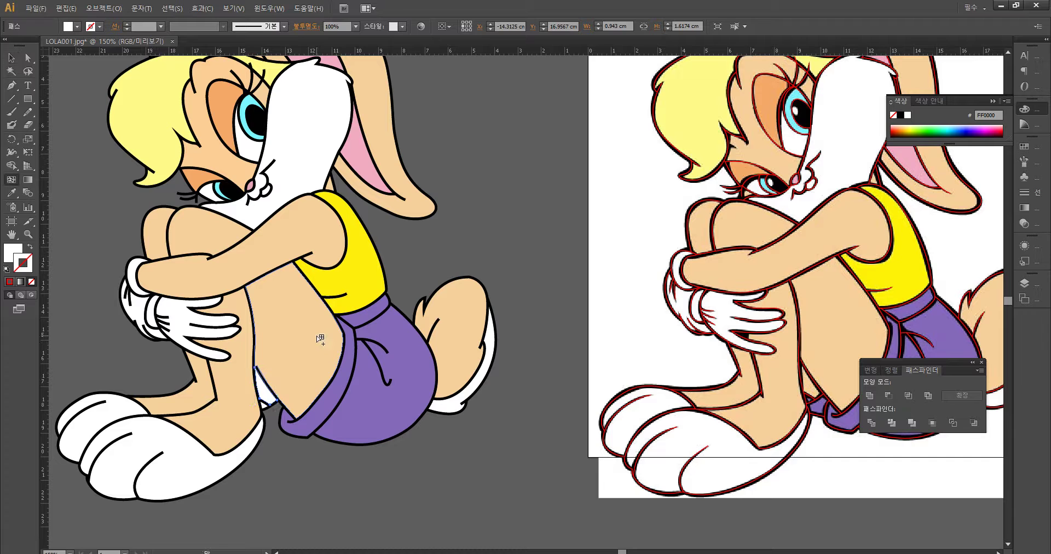
key(i)
click(317, 335)
key(v)
click(275, 464)
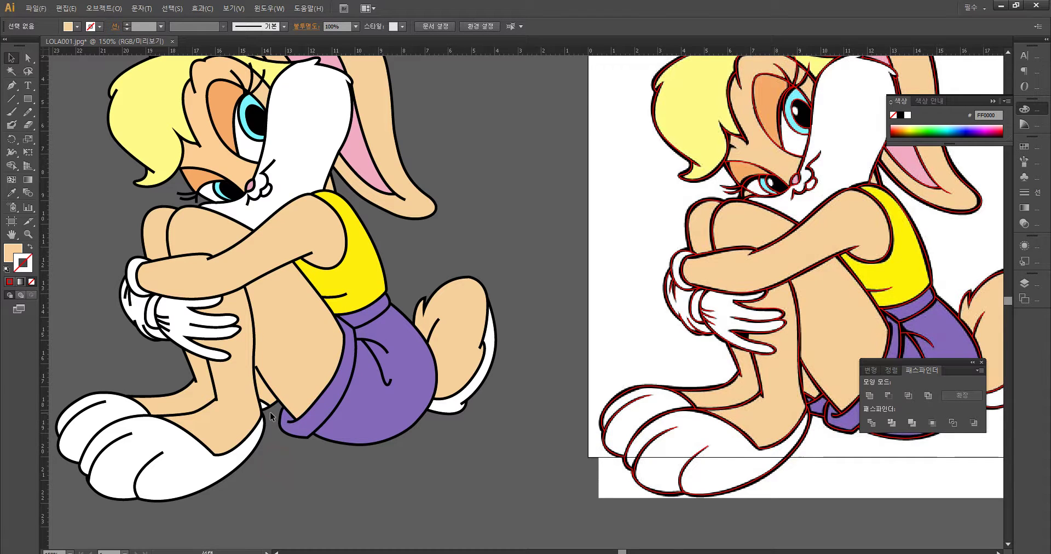
Step: Fill the tiny white triangle behind the heel, below the beige gap, with the purple of the shorts
key(ctrl+plus)
key(ctrl+plus)
drag(270, 413, 465, 241)
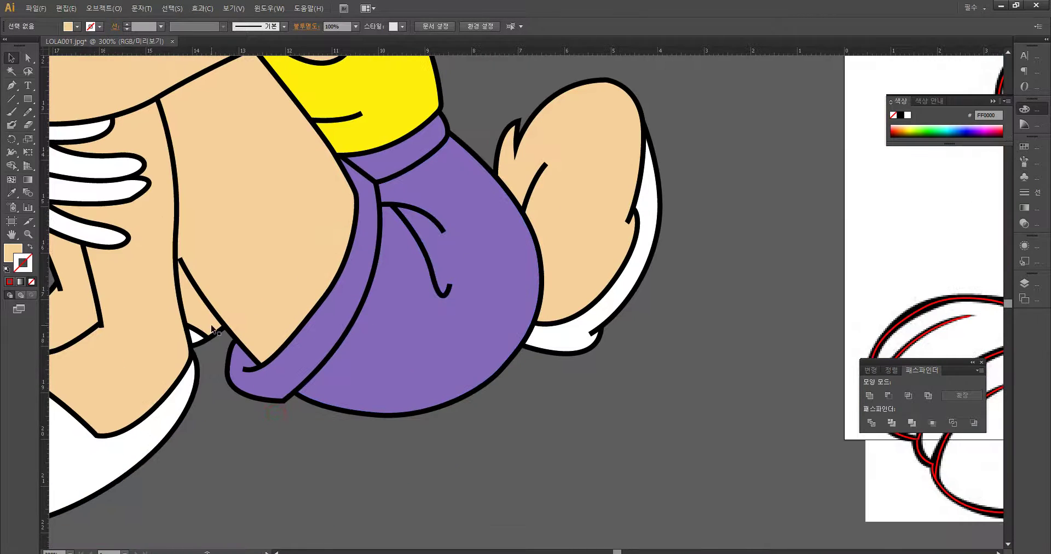
click(194, 336)
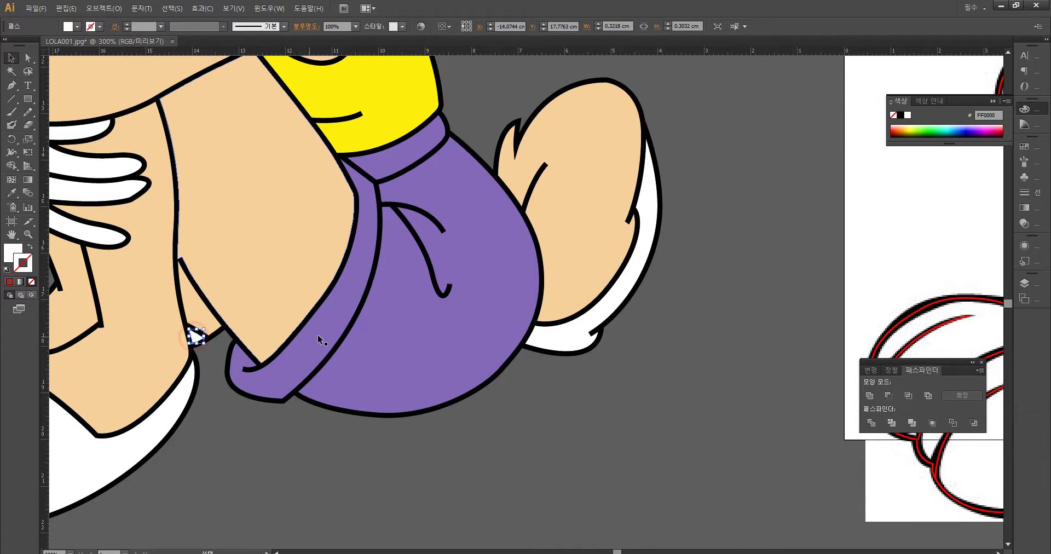
key(i)
click(496, 280)
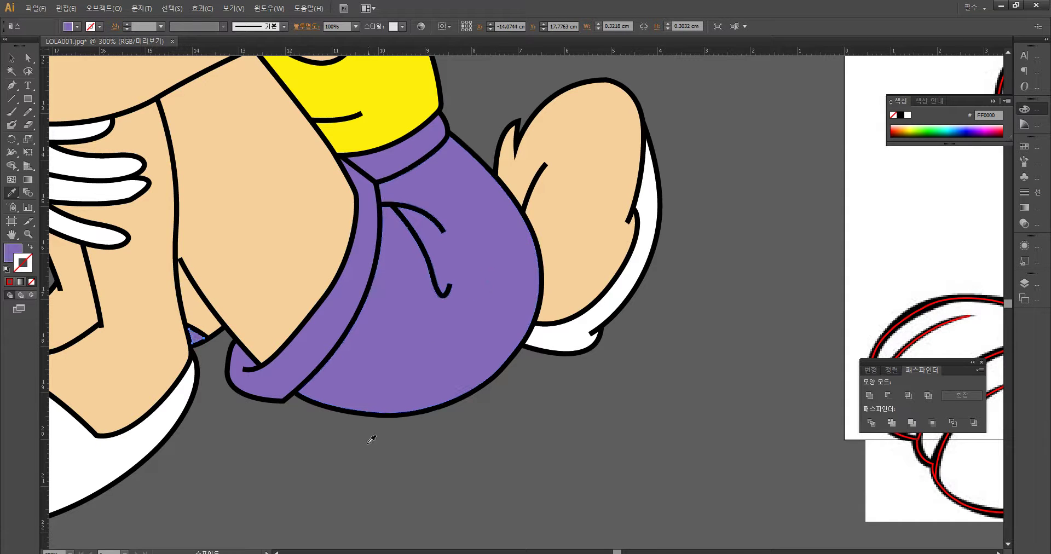
key(v)
click(359, 472)
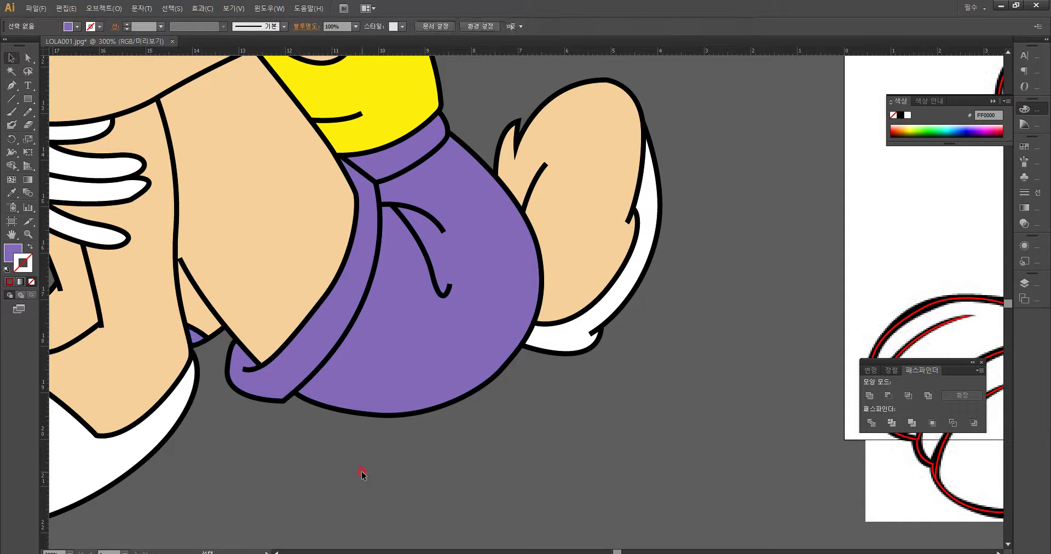
Step: Examine the coloured rabbit beside the reference drawing, from the feet up to the ears, for missing details
drag(312, 475, 568, 452)
click(153, 320)
key(ctrl+minus)
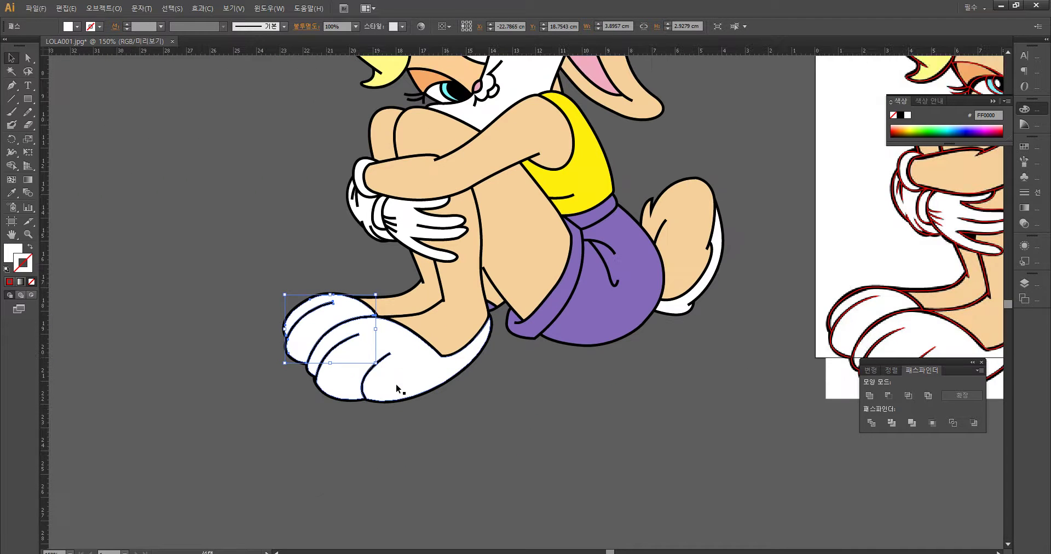
drag(593, 415, 453, 530)
drag(567, 328, 515, 363)
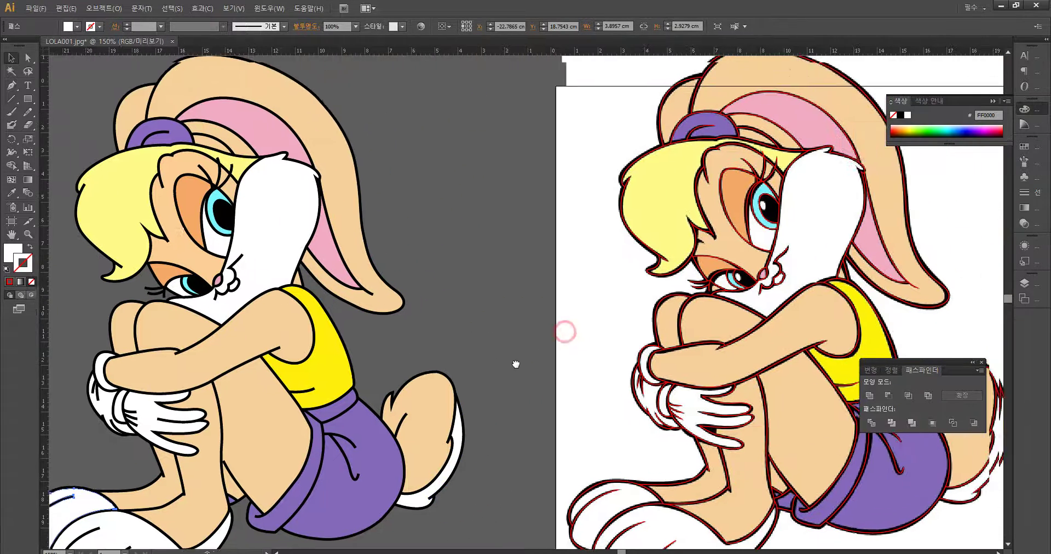
drag(482, 276, 518, 308)
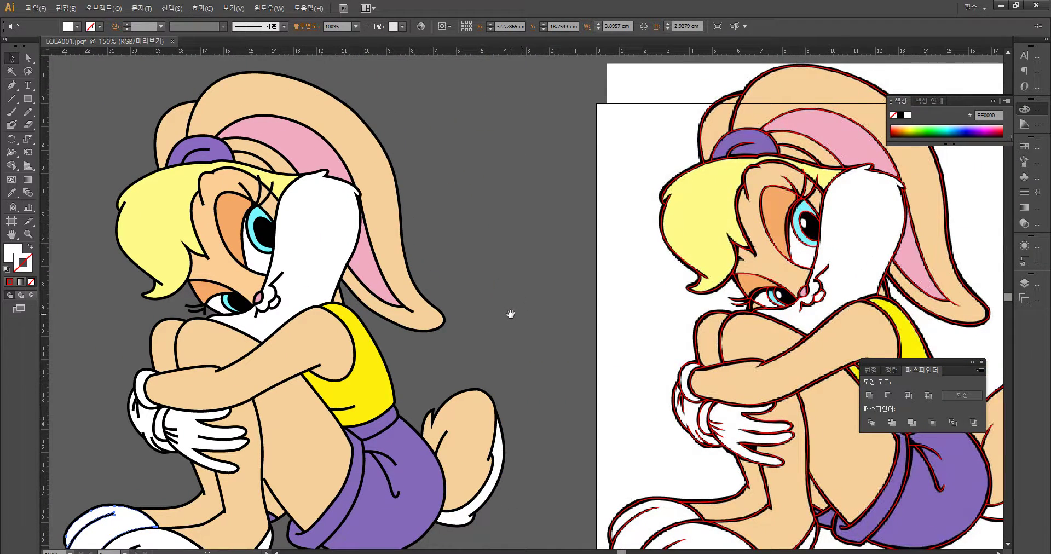
mouse_move(517, 332)
mouse_down()
mouse_move(481, 304)
mouse_move(462, 239)
mouse_move(491, 296)
mouse_up()
drag(462, 205, 500, 291)
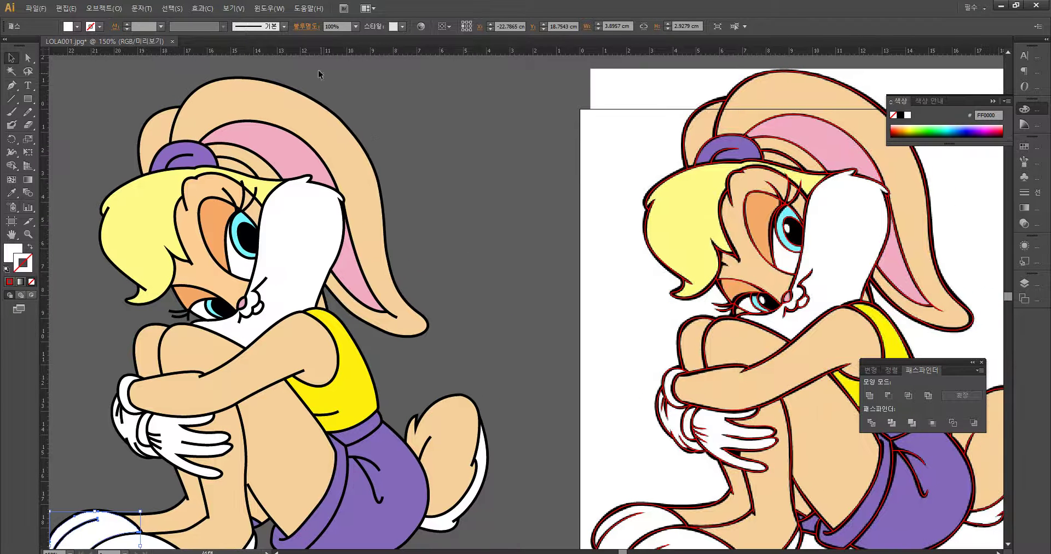
Step: Check the available brush definitions for the white foot shape and for the traced hair outline on the reference
click(286, 26)
click(286, 27)
click(285, 26)
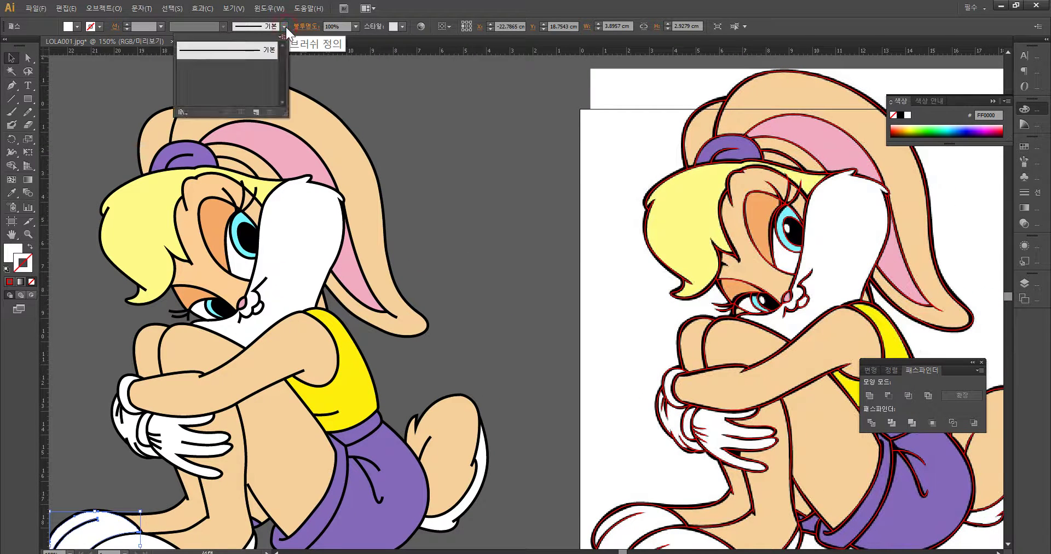
click(437, 129)
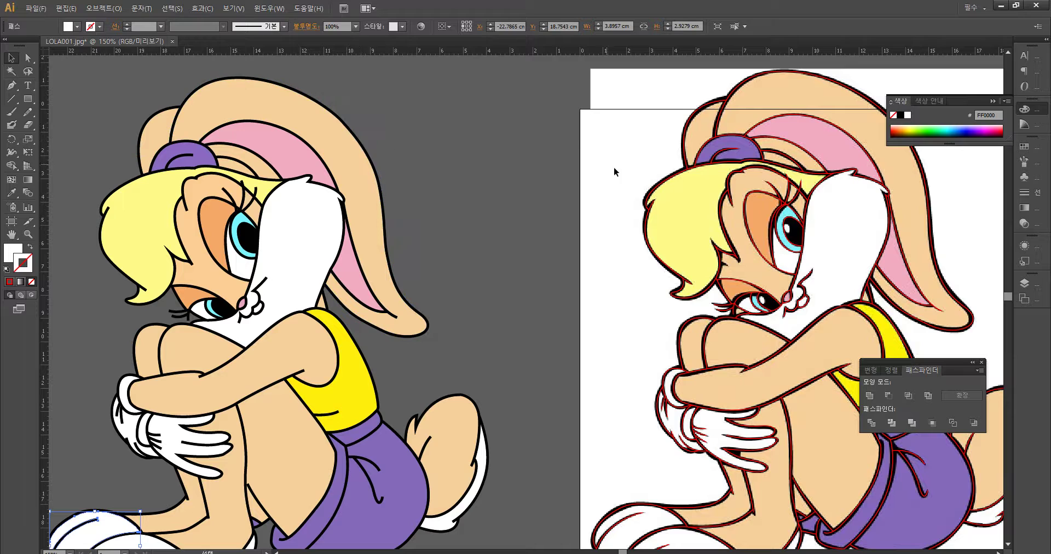
click(655, 192)
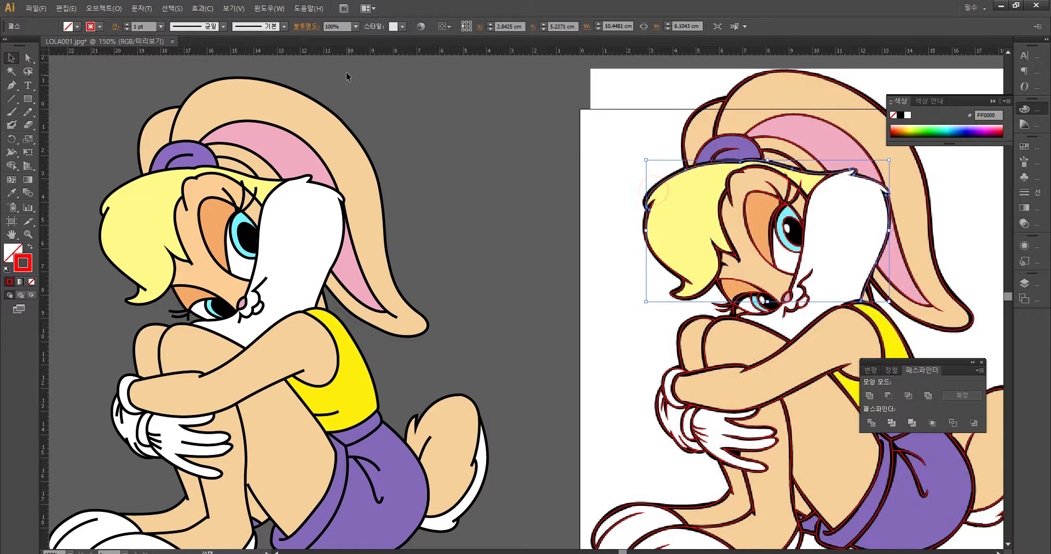
click(284, 25)
click(385, 103)
Step: Look over the coloured rabbit, the traced reference and the plain red outline copy side by side, and clear the selection
drag(473, 341, 508, 286)
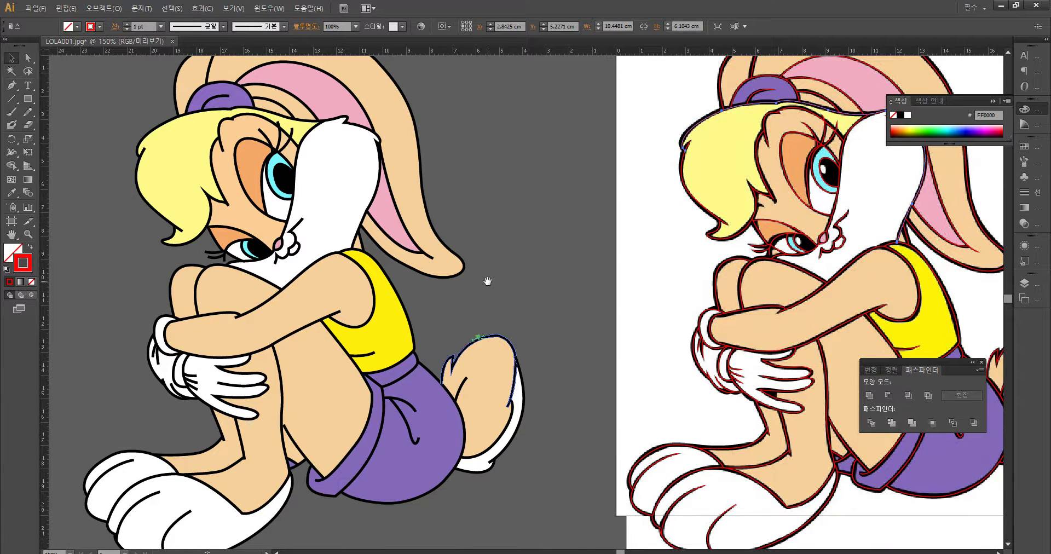
drag(521, 286, 447, 238)
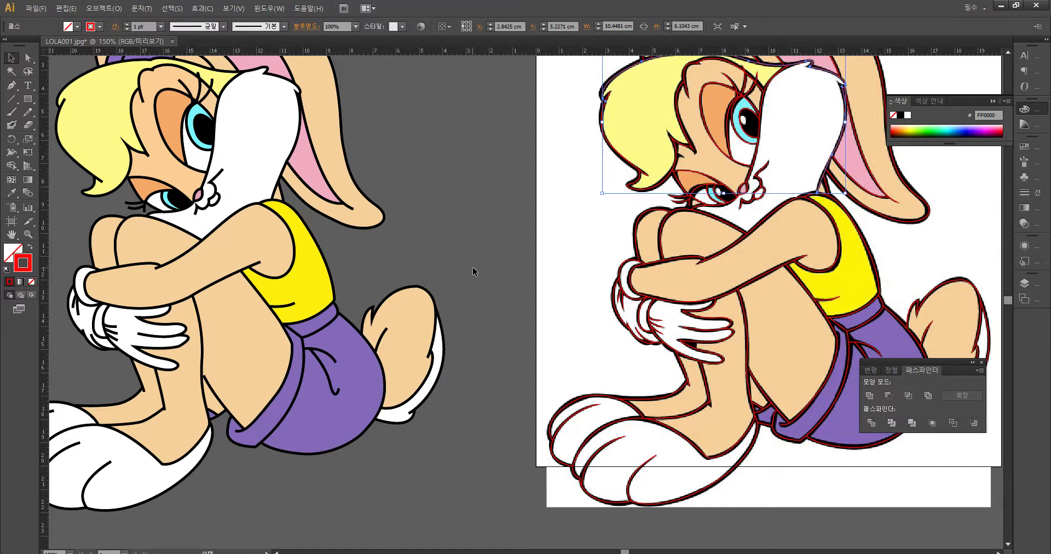
drag(526, 248, 216, 298)
drag(857, 306, 558, 318)
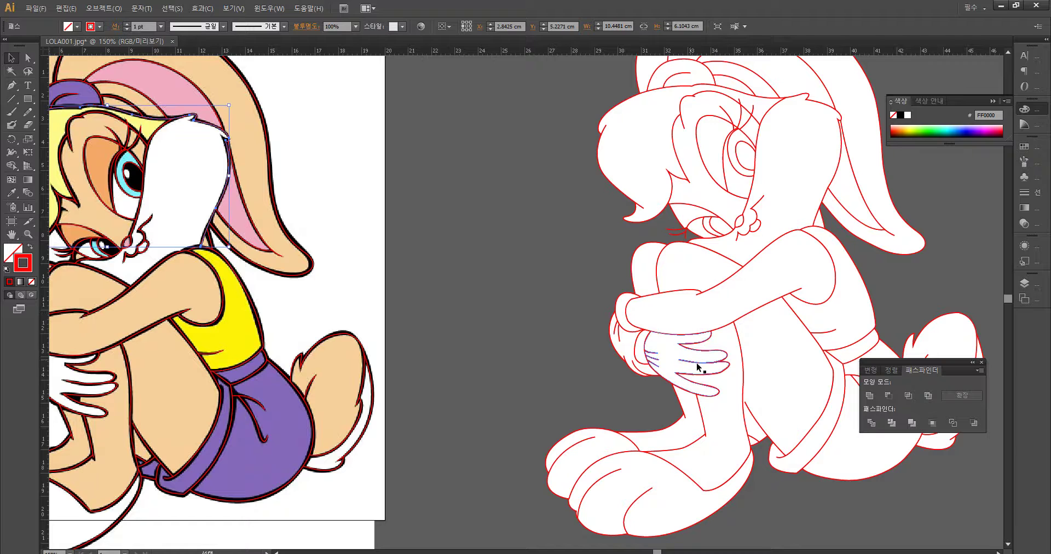
key(ctrl+minus)
key(ctrl+minus)
drag(673, 396, 691, 399)
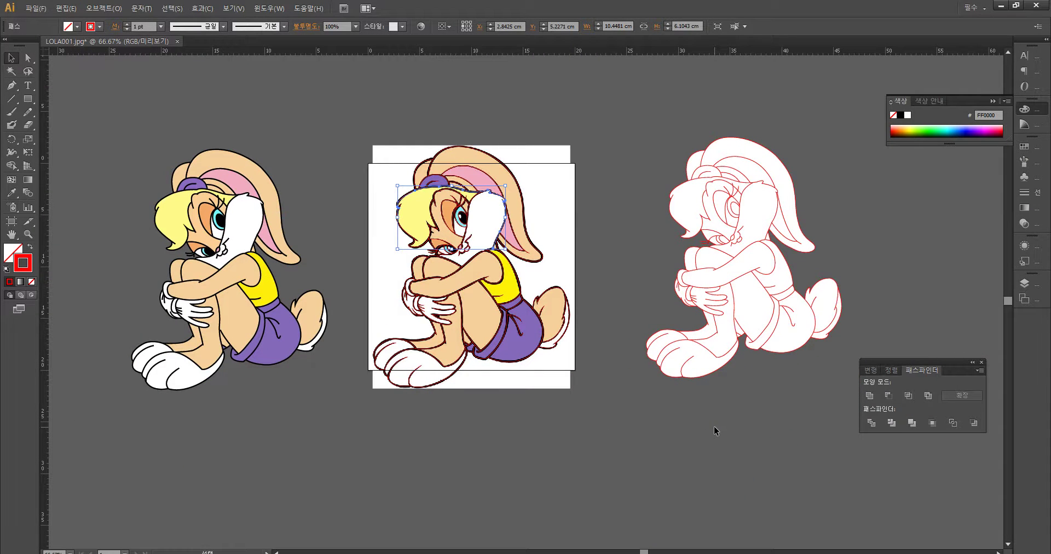
click(636, 250)
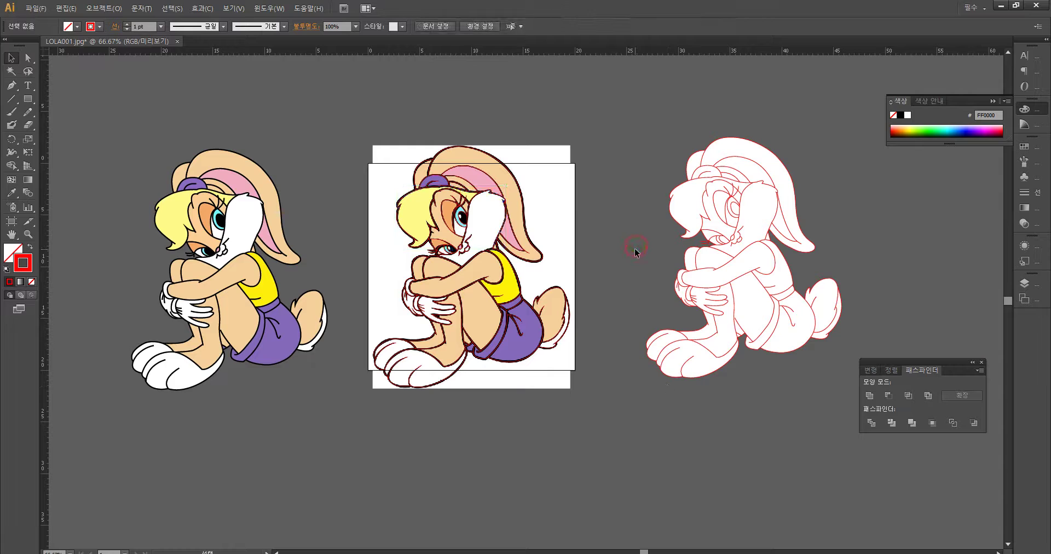
Step: Inspect the red traced linework over the reference up close, covering the tail, shorts, ear and face
key(ctrl+plus)
key(ctrl+plus)
key(ctrl+plus)
key(ctrl+plus)
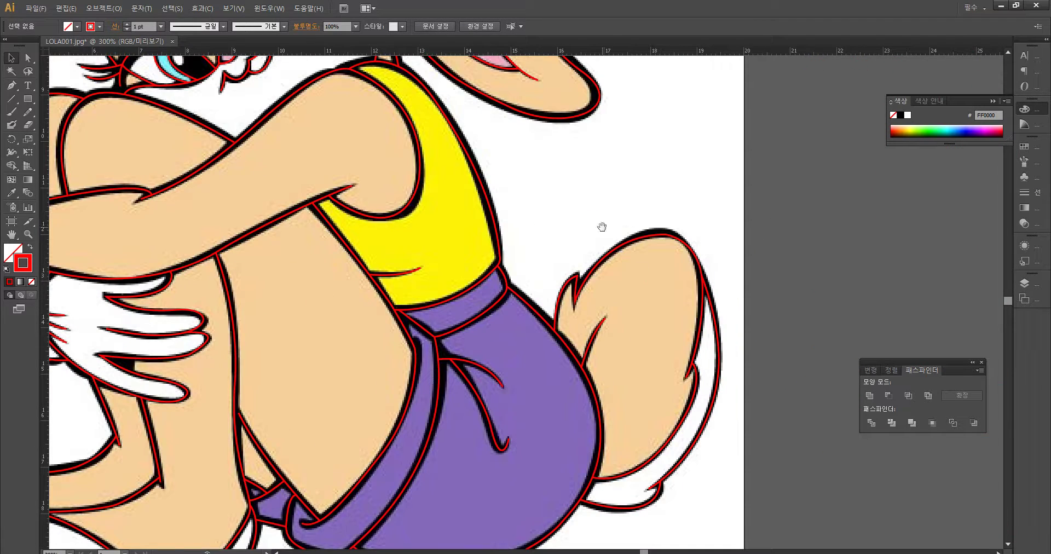
drag(652, 269, 662, 357)
drag(671, 192, 692, 330)
drag(684, 272, 688, 292)
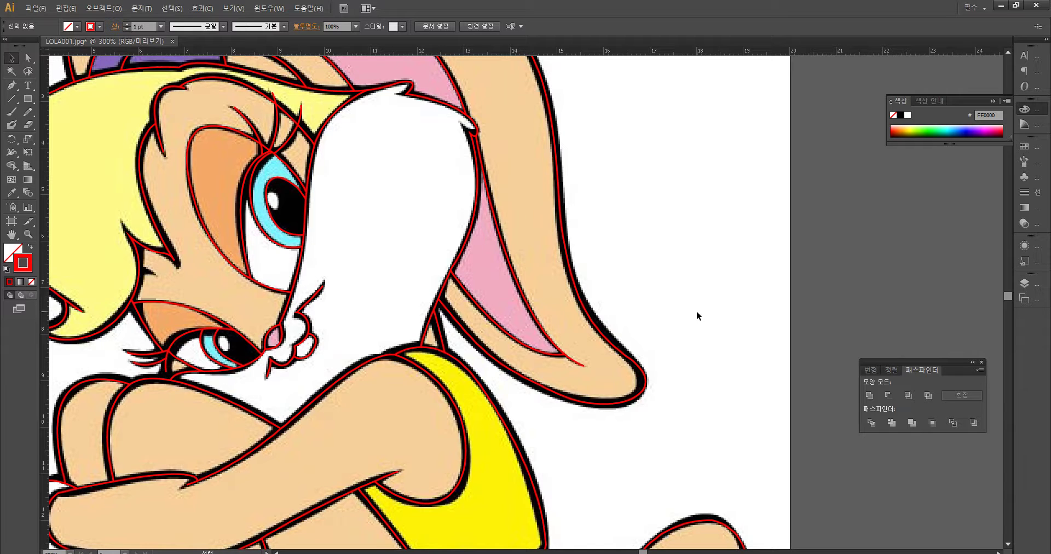
key(ctrl+minus)
key(ctrl+minus)
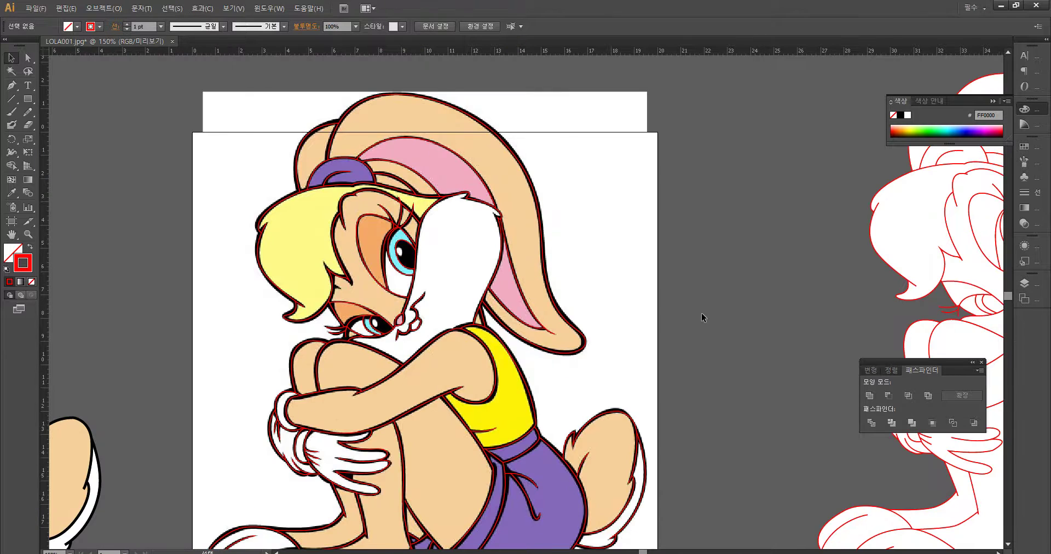
drag(735, 342, 610, 290)
drag(688, 331, 719, 211)
key(ctrl+minus)
drag(639, 241, 763, 362)
drag(323, 509, 373, 532)
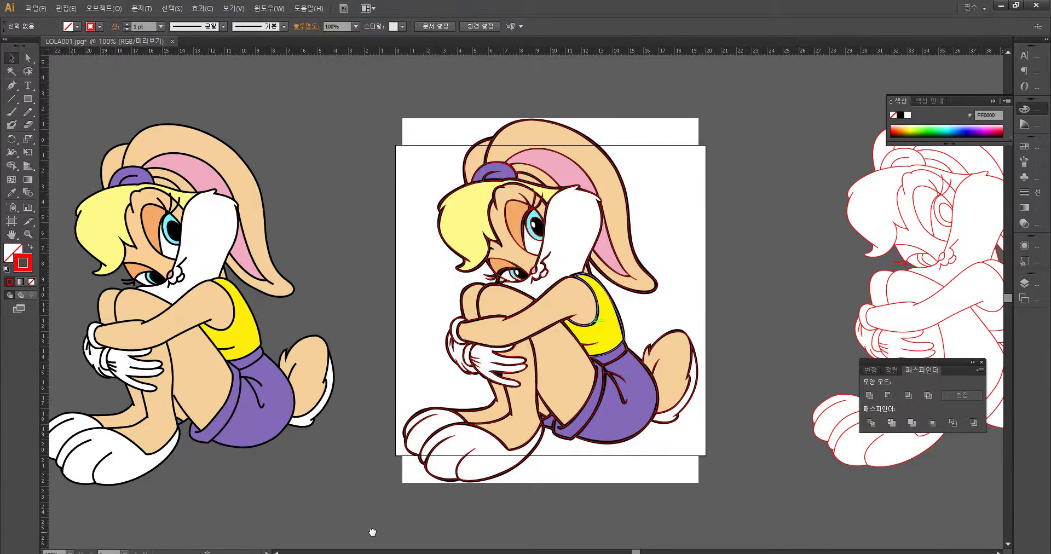
drag(624, 512, 553, 512)
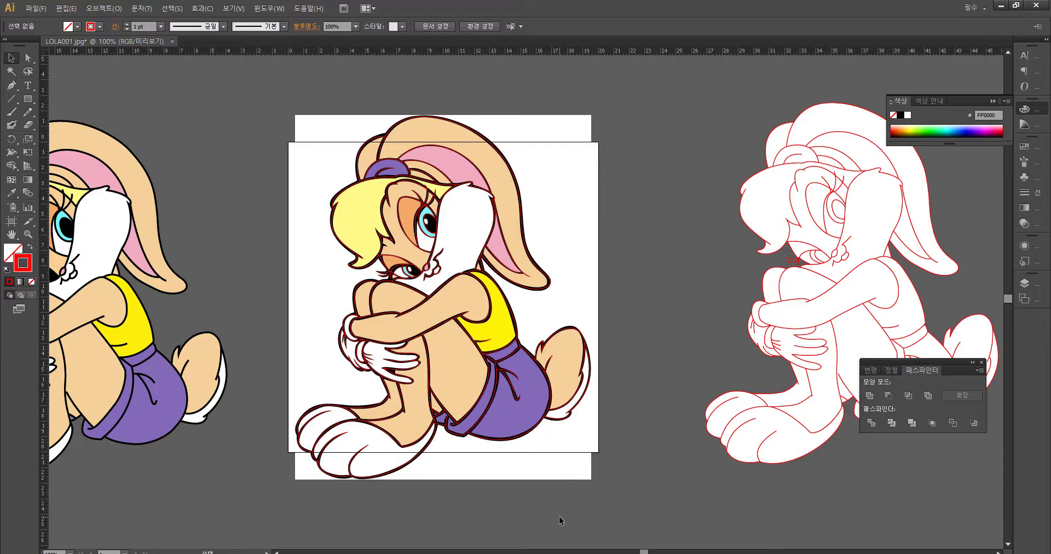
Step: Extend the open upper end of the traced thigh-underside line with the Pen tool until it meets the shin outline
key(ctrl+plus)
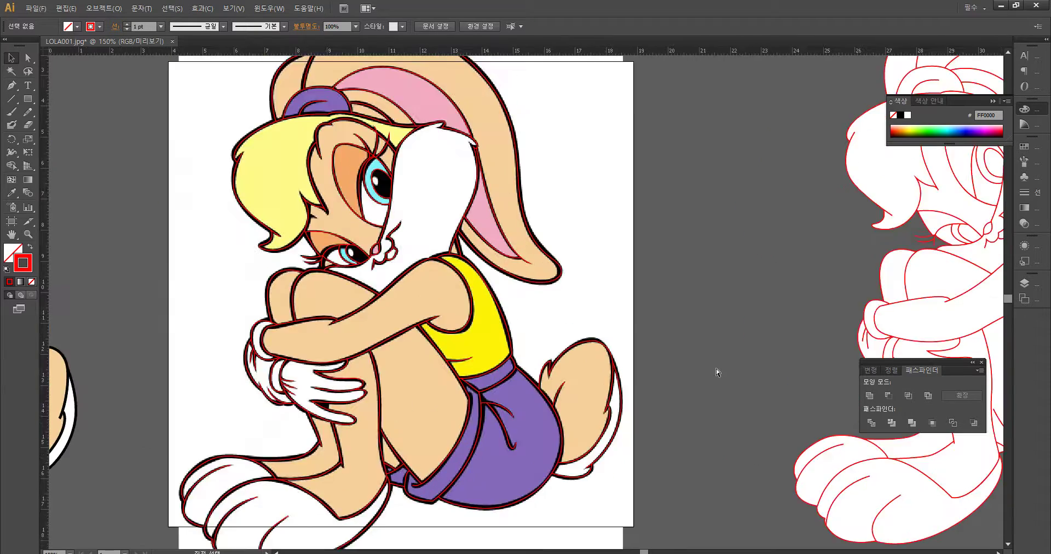
key(ctrl+plus)
key(ctrl+plus)
drag(466, 402, 798, 243)
mouse_move(61, 468)
mouse_down()
mouse_move(404, 347)
mouse_move(514, 347)
mouse_move(525, 436)
mouse_move(449, 438)
mouse_move(332, 396)
mouse_move(252, 395)
mouse_up()
drag(549, 395, 208, 366)
mouse_move(509, 342)
mouse_down()
mouse_move(453, 343)
mouse_move(539, 352)
mouse_up()
key(ctrl+plus)
key(ctrl+plus)
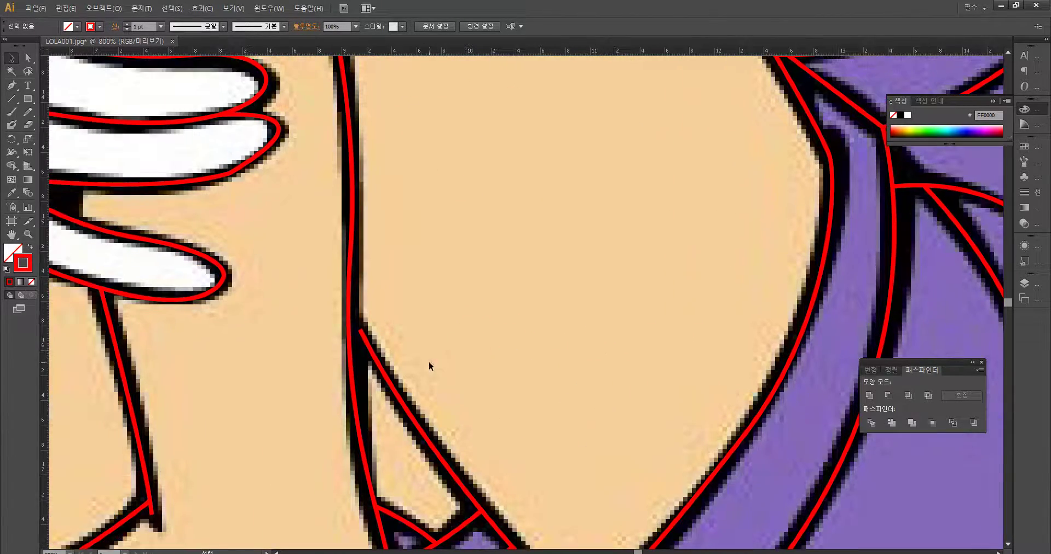
key(p)
drag(361, 330, 350, 305)
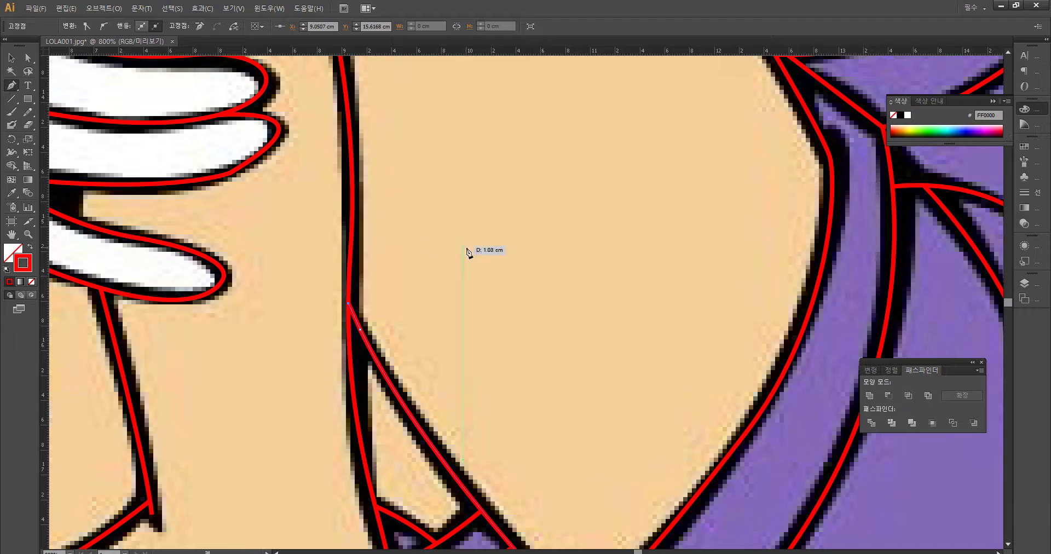
Step: Deselect the thigh line and begin a new Pen path around the white highlight in the larger eye's pupil
key(ctrl+minus)
key(ctrl+minus)
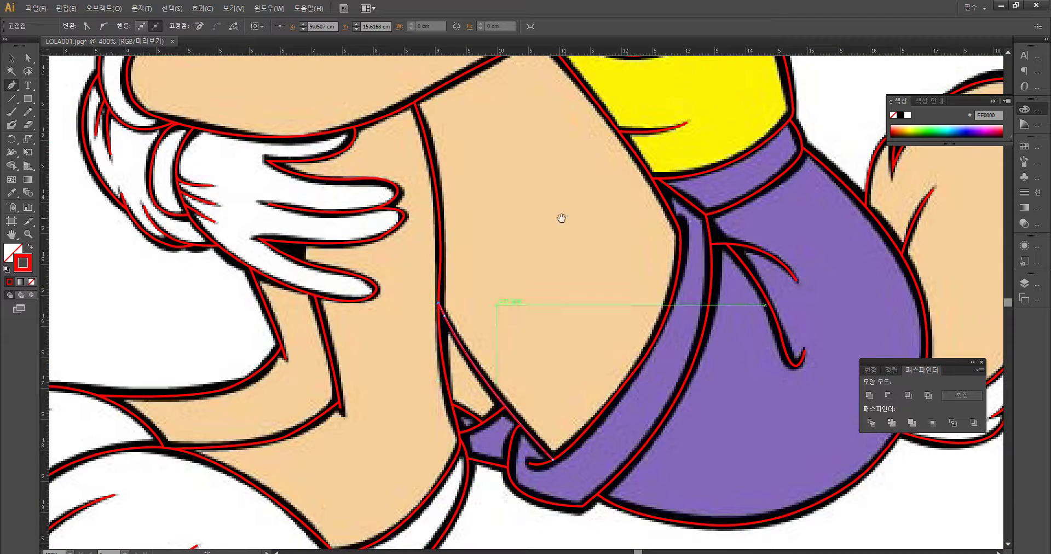
drag(526, 221, 589, 322)
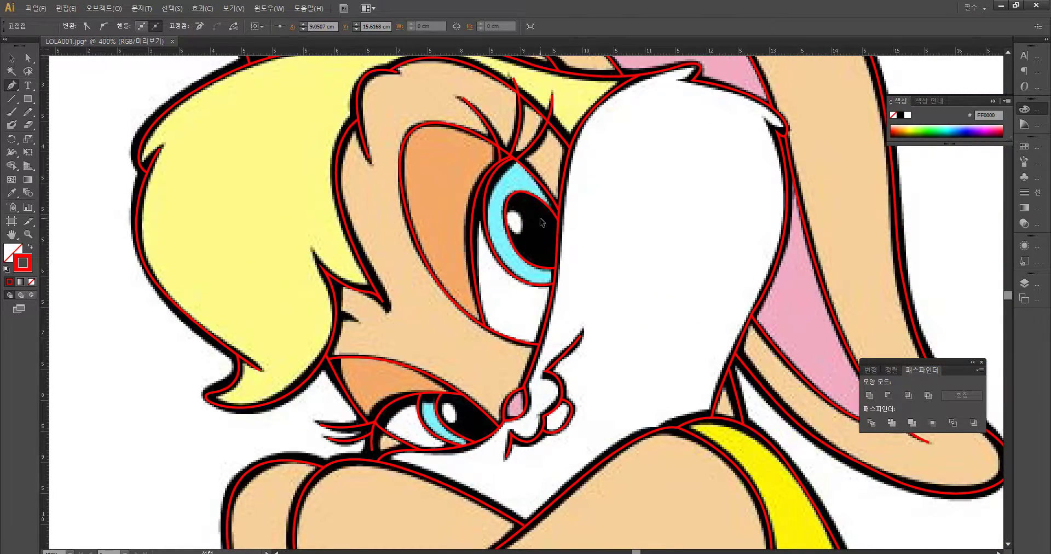
key(ctrl+plus)
drag(540, 197, 553, 263)
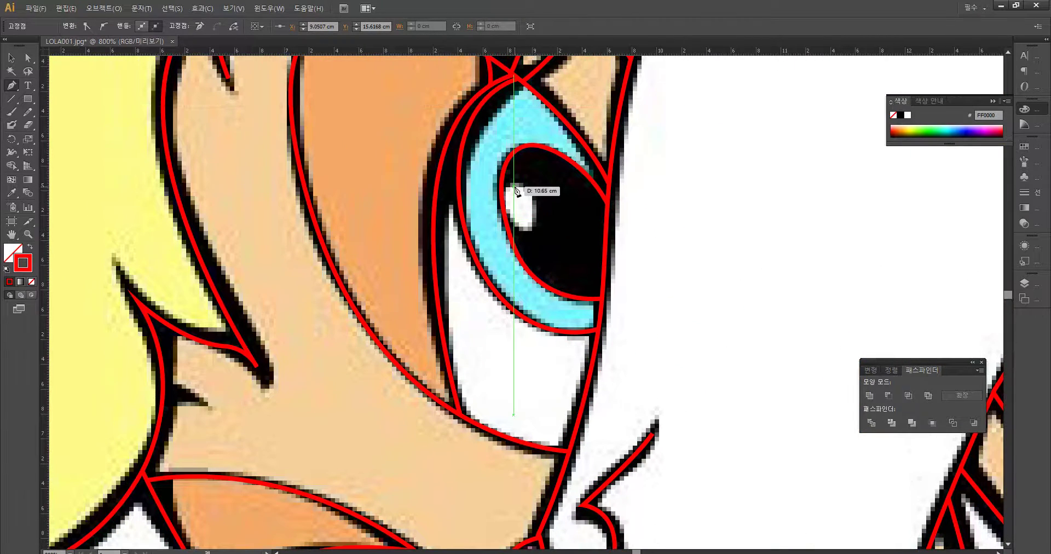
click(514, 184)
key(ctrl+z)
ctrl+click(544, 218)
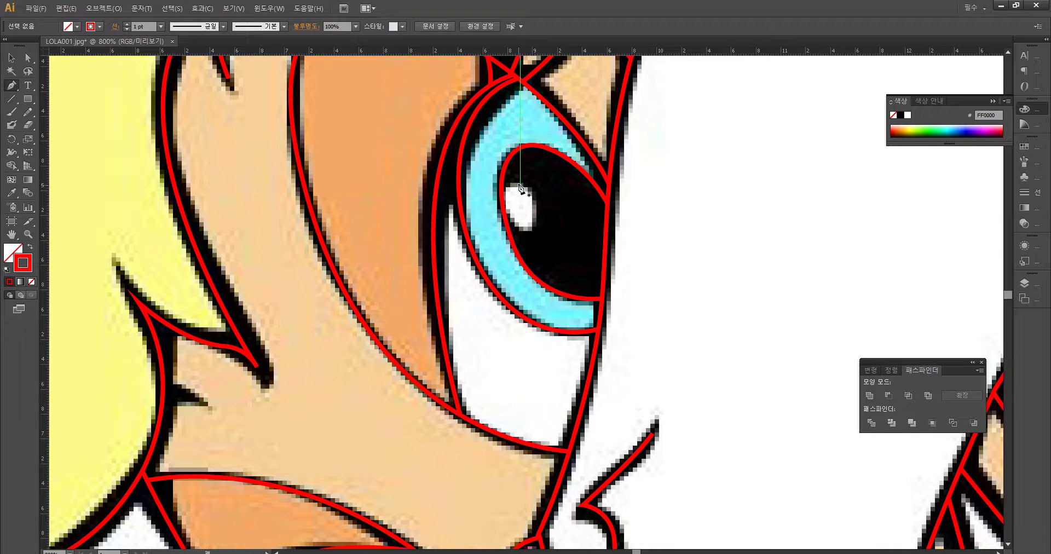
click(515, 185)
drag(535, 231, 519, 278)
key(ctrl+z)
click(515, 185)
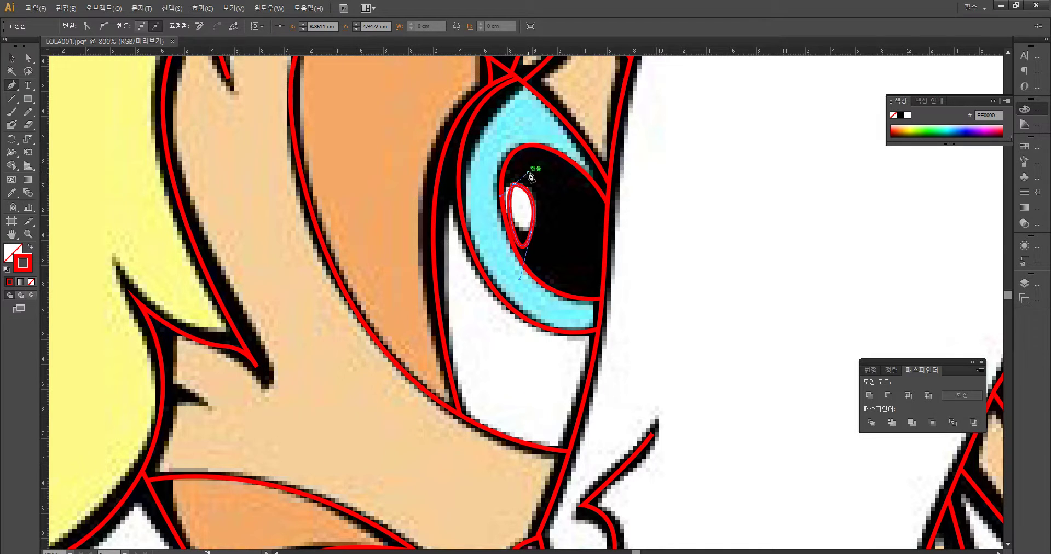
click(530, 231)
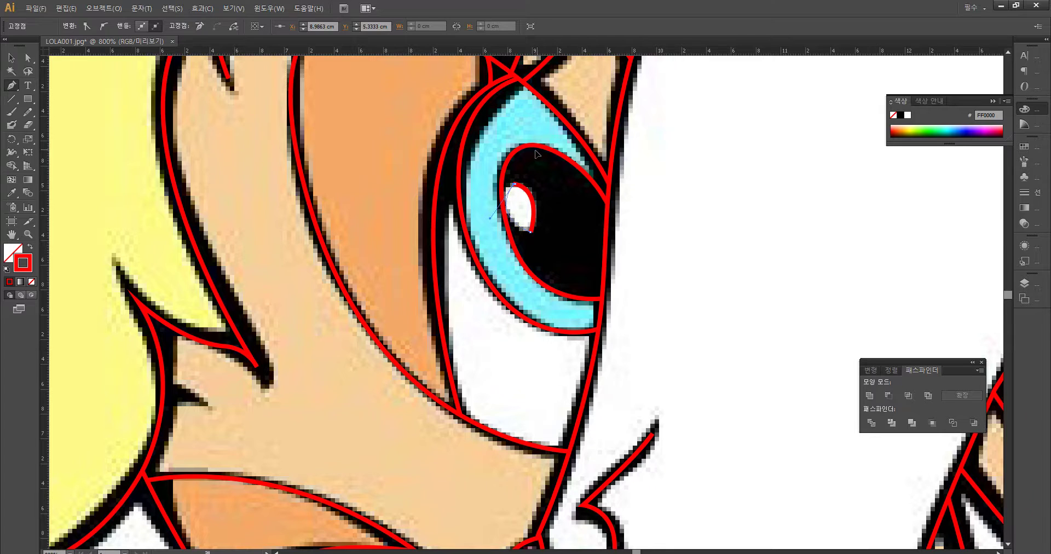
drag(529, 156, 530, 157)
key(ctrl+z)
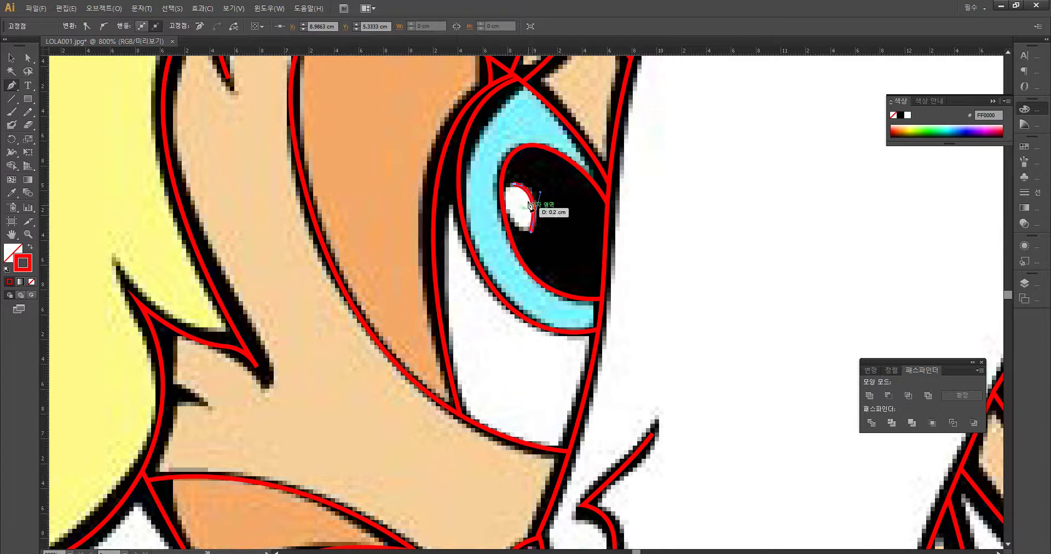
Step: Redraw the lower curve of the larger eye's highlight path and close it into an oval outline
drag(511, 198, 513, 220)
drag(514, 183, 529, 175)
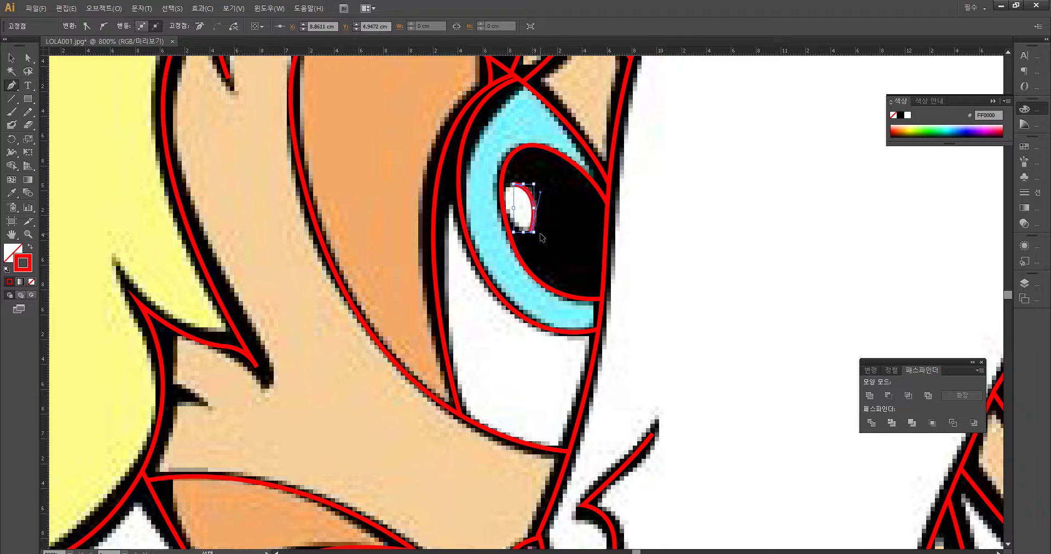
key(ctrl+z)
key(ctrl+z)
mouse_move(535, 207)
mouse_down()
mouse_move(539, 245)
mouse_move(520, 227)
mouse_up()
key(ctrl+z)
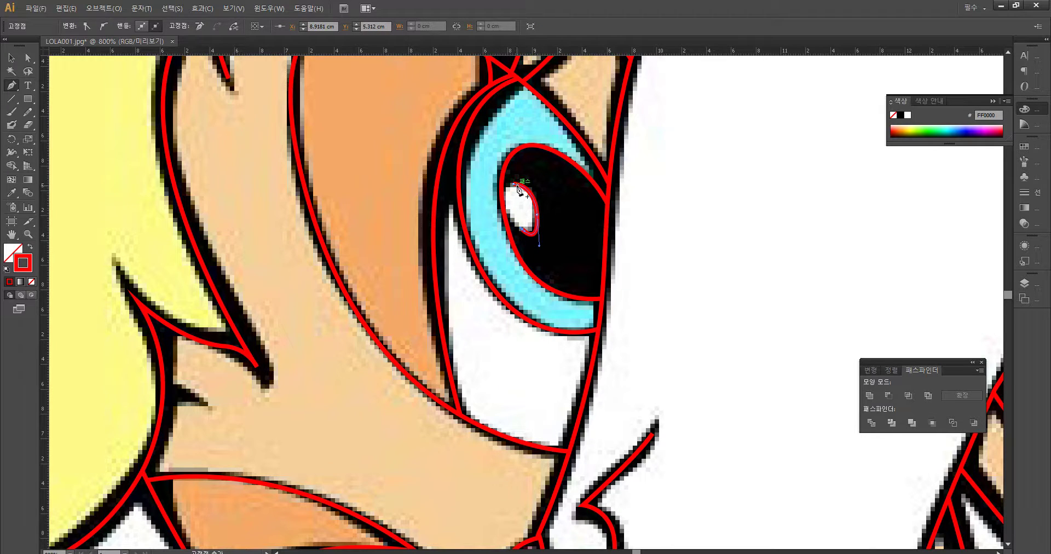
drag(514, 184, 533, 173)
Step: Try to trace the white highlight in the smaller, lower eye's pupil with a new Pen path
key(space)
drag(512, 349, 513, 233)
mouse_move(512, 339)
mouse_down()
mouse_move(545, 290)
mouse_move(547, 247)
mouse_move(481, 427)
mouse_move(497, 331)
mouse_up()
key(space)
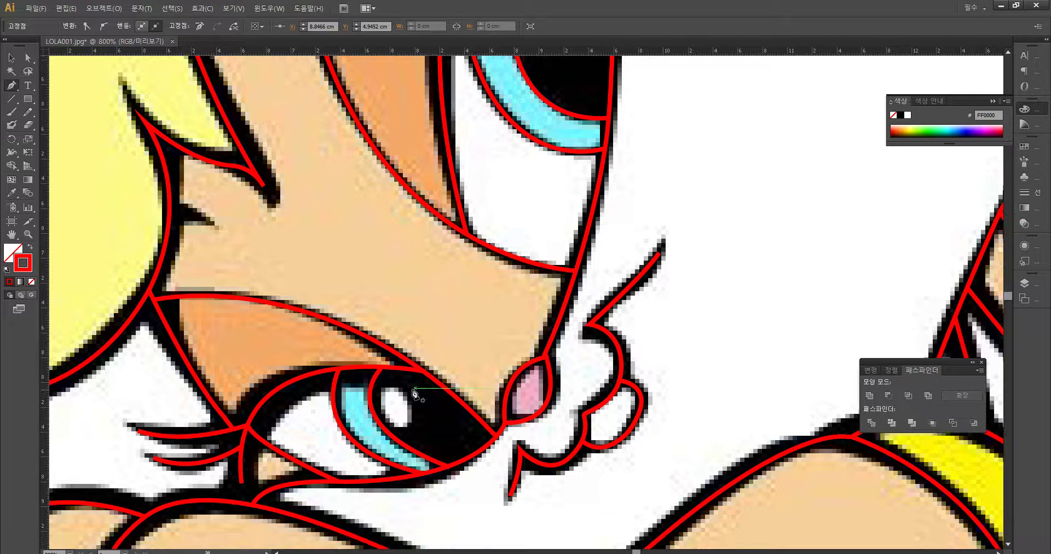
ctrl+click(398, 390)
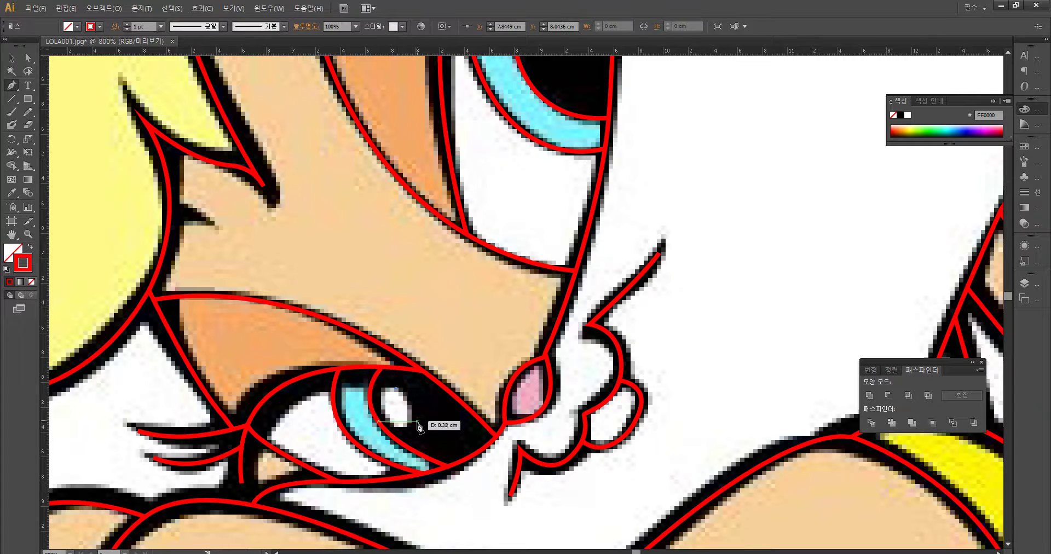
click(396, 387)
drag(406, 424, 392, 445)
key(ctrl+z)
key(ctrl+z)
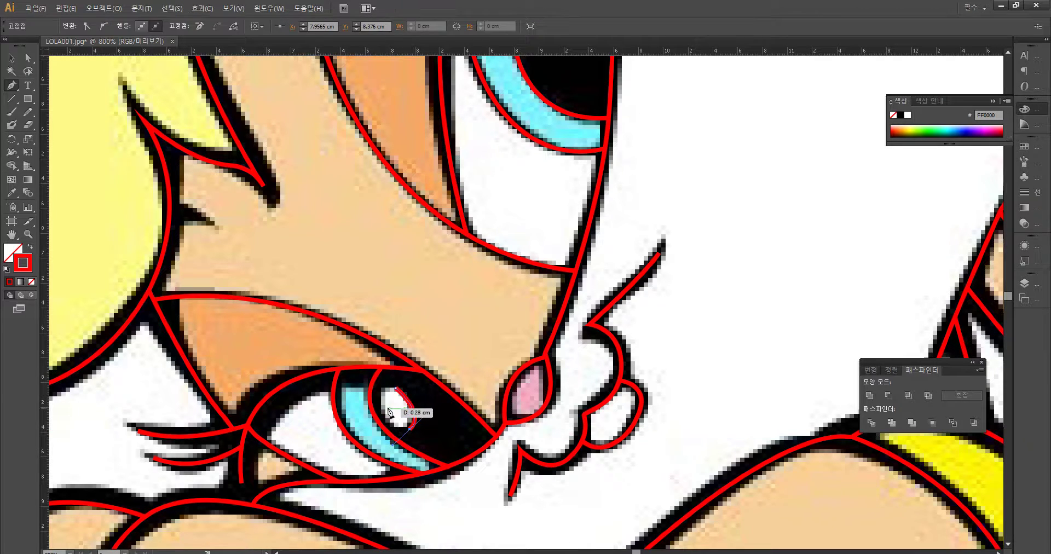
drag(384, 411, 382, 404)
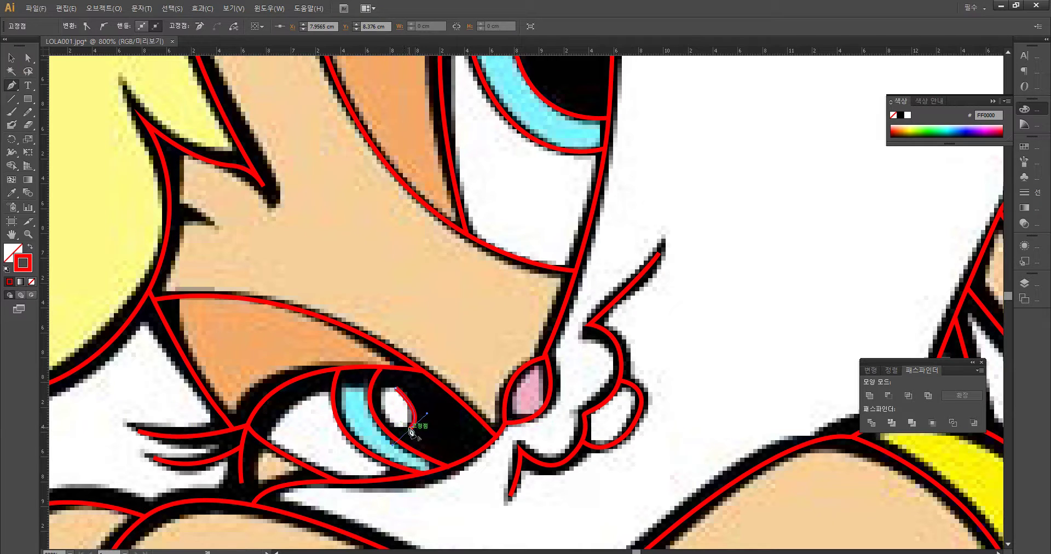
key(ctrl+z)
mouse_move(406, 429)
mouse_down()
mouse_move(373, 435)
mouse_move(387, 431)
mouse_up()
mouse_move(382, 398)
mouse_down()
mouse_move(386, 385)
mouse_move(422, 402)
mouse_move(390, 394)
mouse_up()
key(ctrl+z)
key(ctrl+z)
click(386, 392)
mouse_move(408, 432)
mouse_down()
mouse_move(408, 441)
mouse_move(413, 424)
mouse_up()
key(ctrl+z)
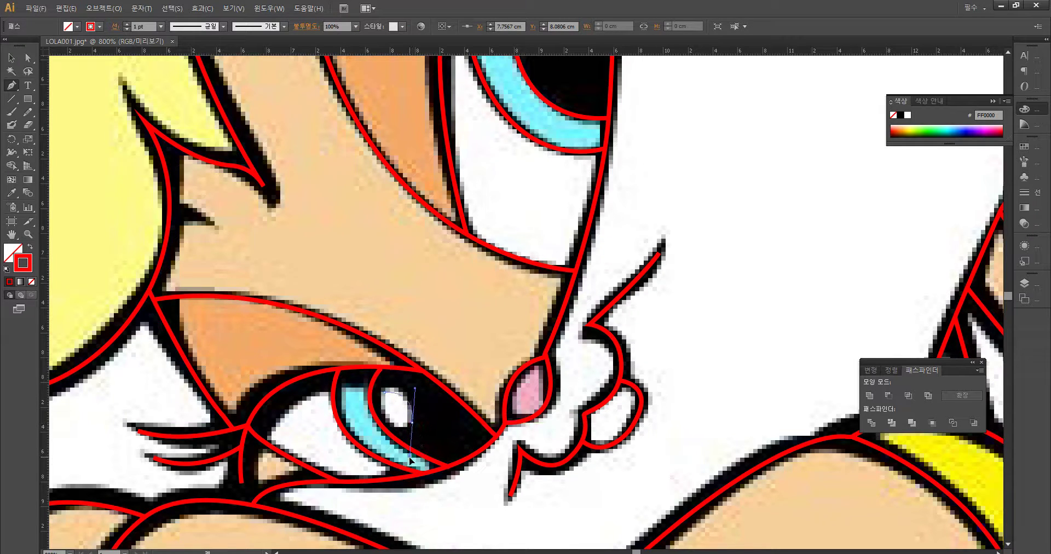
key(ctrl+z)
key(ctrl+z)
click(390, 392)
drag(414, 417, 416, 453)
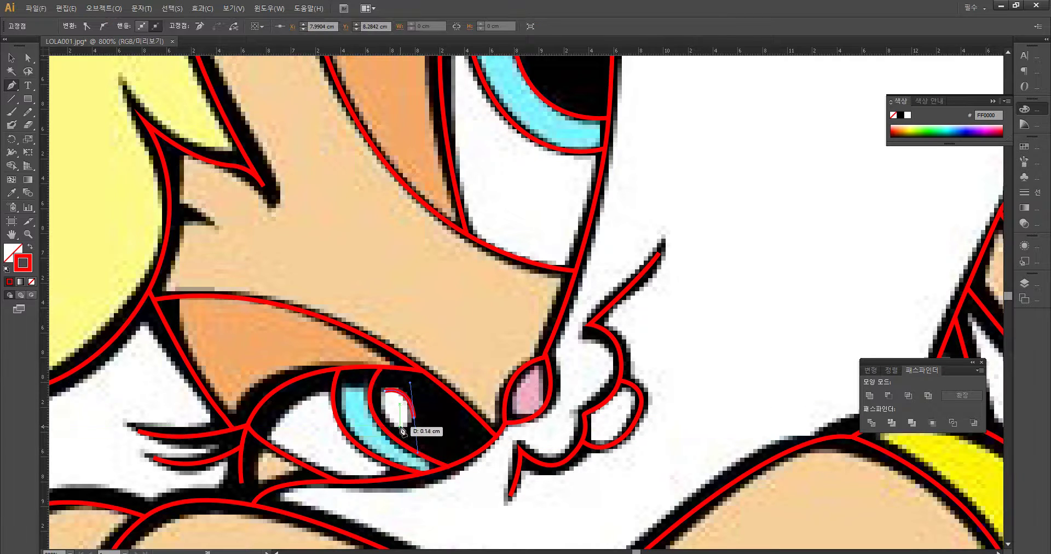
key(ctrl+z)
key(ctrl+z)
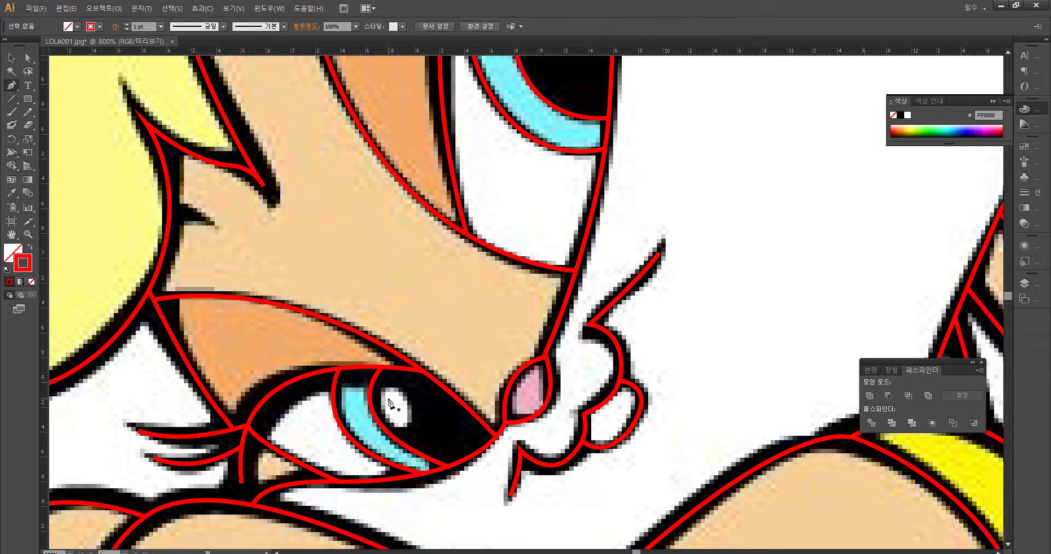
Step: Trace the white highlight in the smaller, lower eye's pupil as a closed oval Pen path and deselect it
click(382, 388)
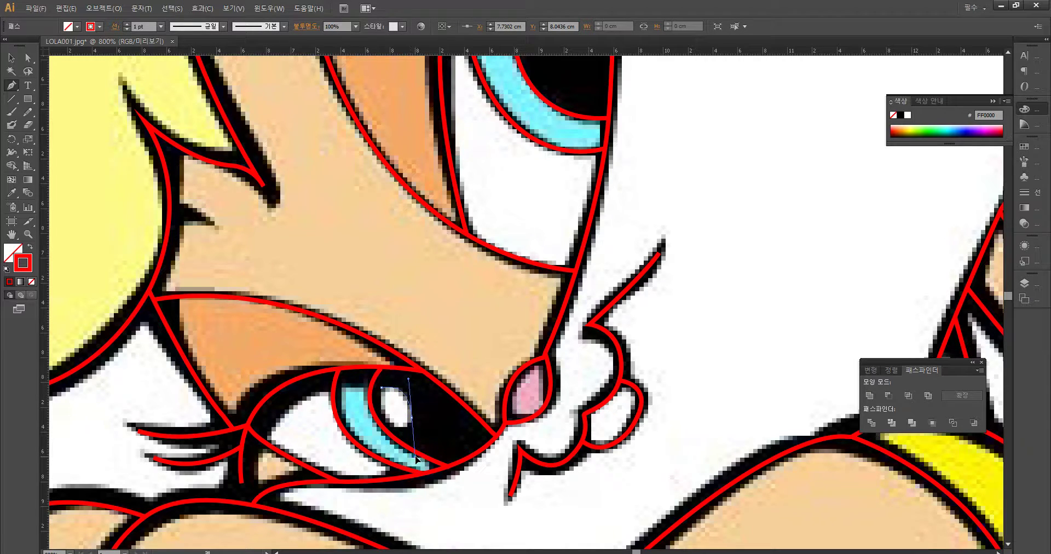
drag(417, 460, 416, 458)
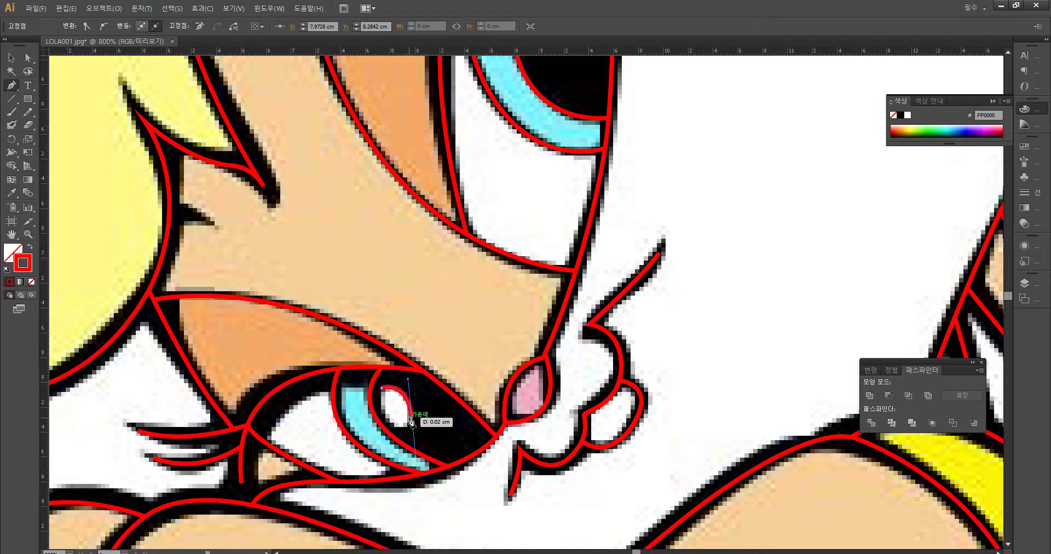
click(411, 420)
drag(377, 406, 365, 403)
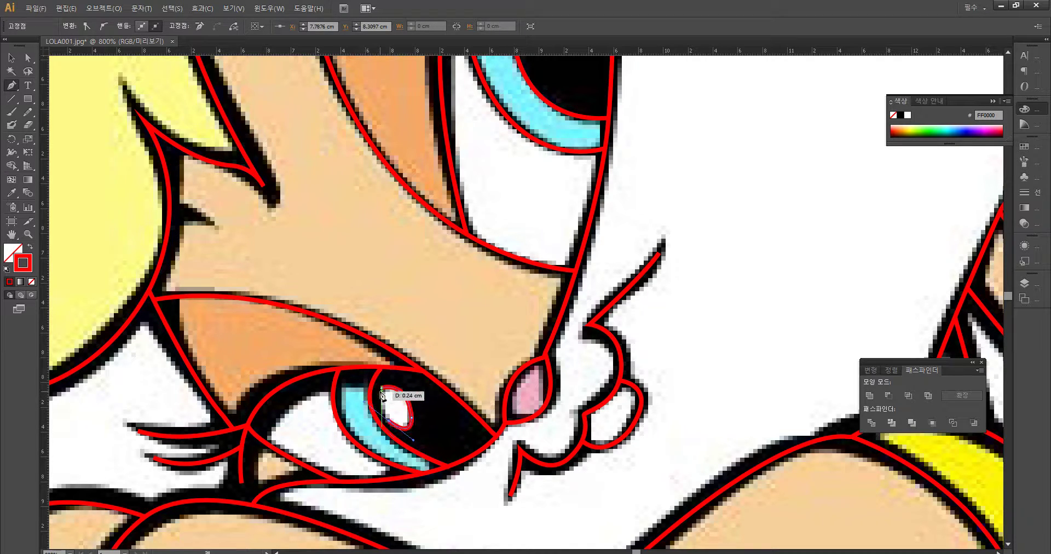
click(382, 390)
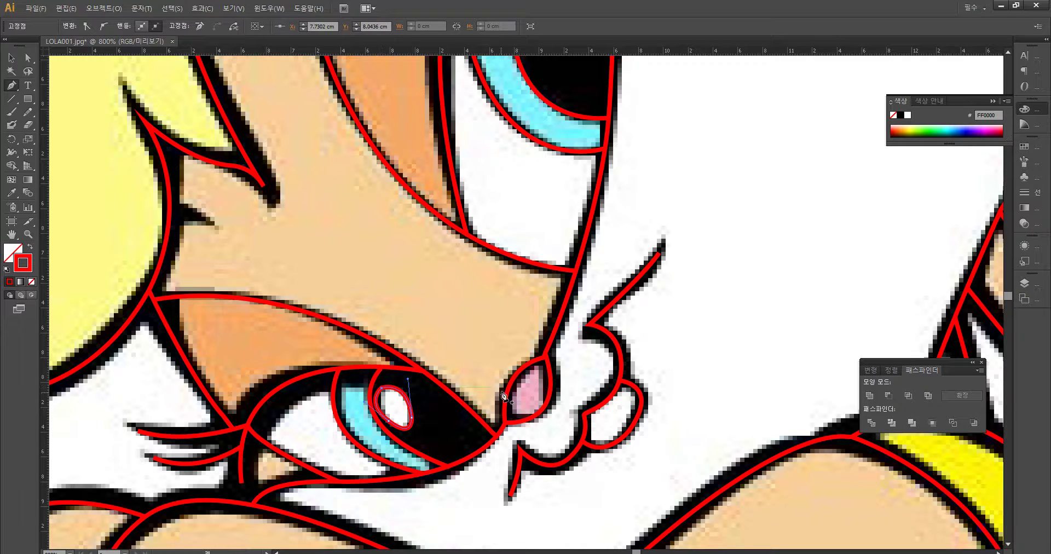
key(ctrl+minus)
key(ctrl+minus)
key(ctrl+minus)
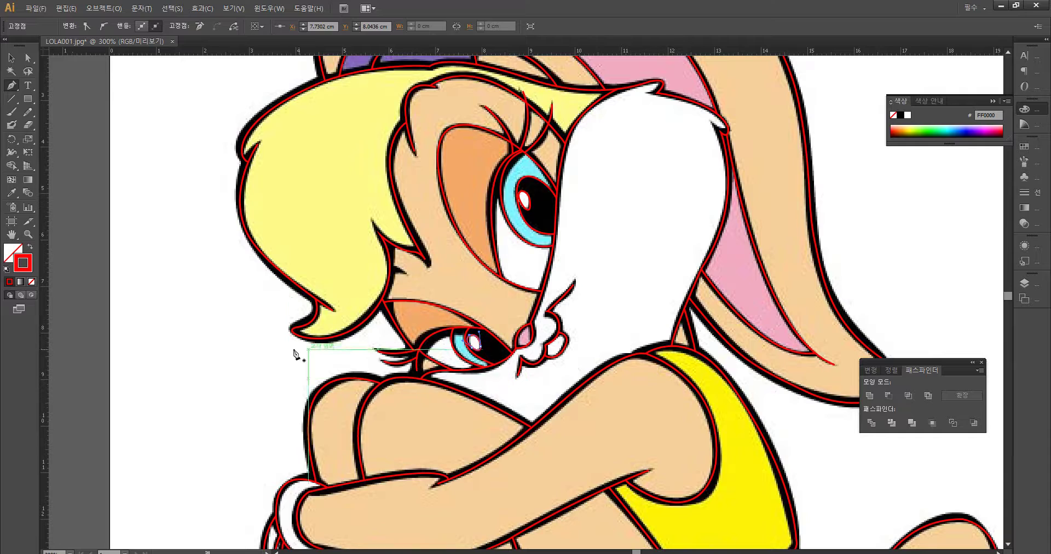
ctrl+click(254, 351)
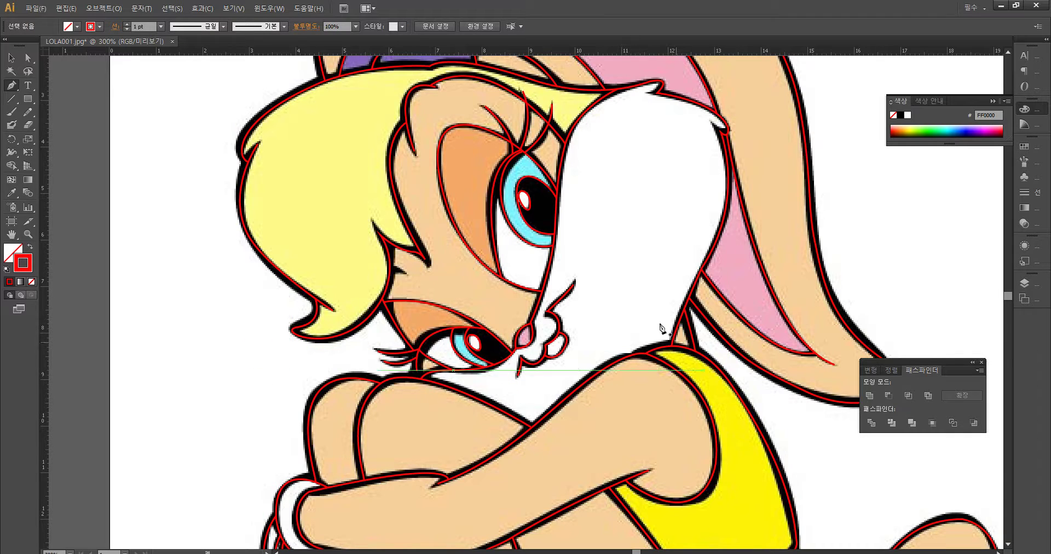
Step: Delete the earlier white-filled copy of the rabbit linework beside the artboard
key(ctrl+minus)
key(ctrl+minus)
key(ctrl+minus)
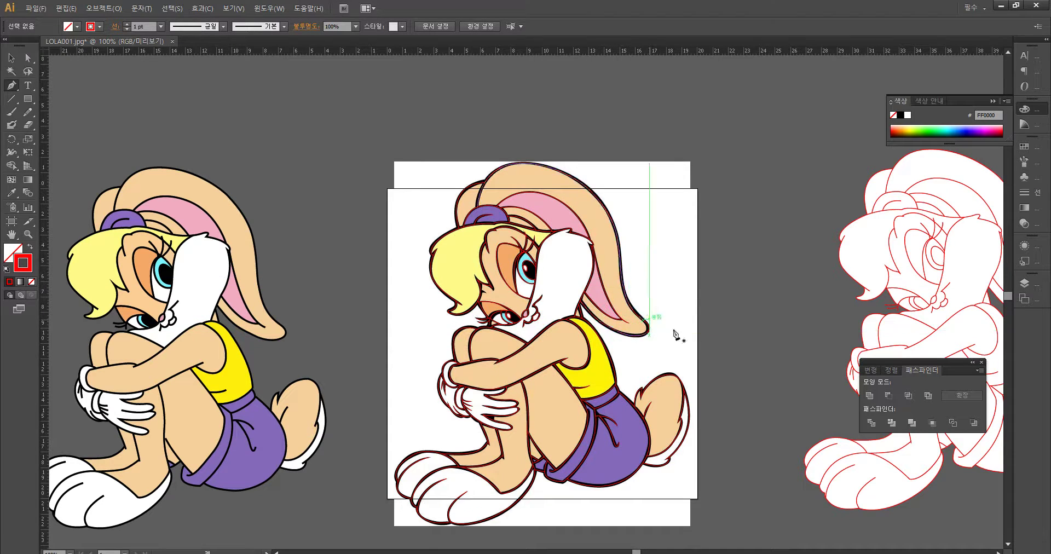
key(space)
drag(776, 375, 617, 301)
key(v)
drag(788, 371, 747, 202)
drag(633, 68, 949, 415)
drag(968, 455, 981, 462)
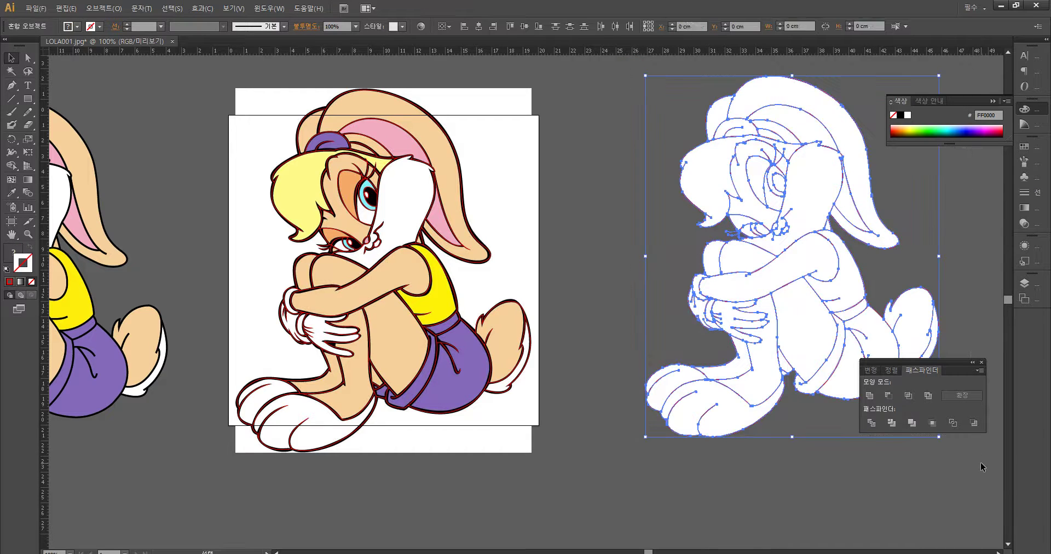
key(Delete)
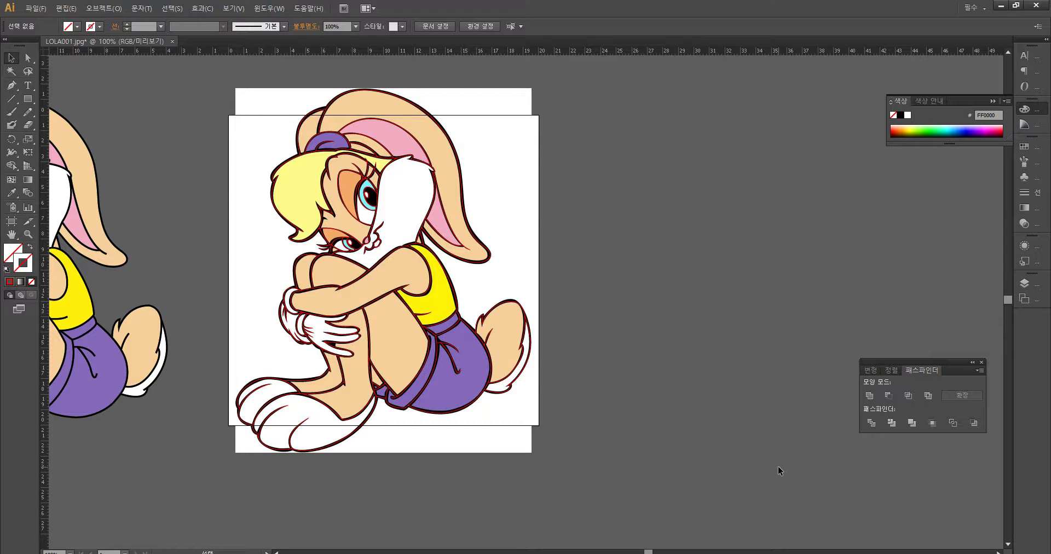
Step: Duplicate the rabbit's complete red linework onto the empty canvas beside the coloured reference drawing
click(206, 77)
mouse_move(174, 62)
mouse_down()
mouse_move(452, 329)
mouse_move(586, 490)
mouse_up()
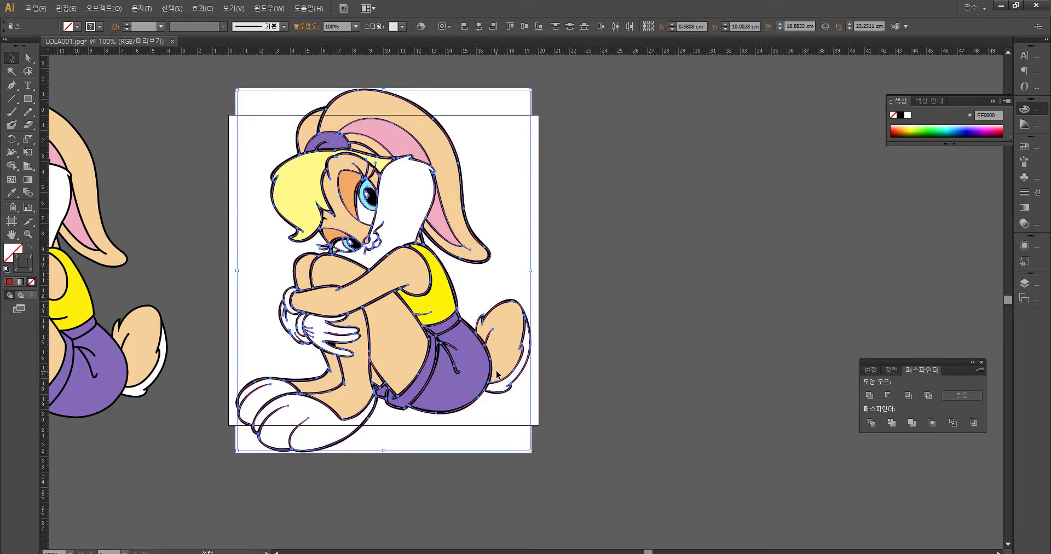
drag(495, 374, 829, 375)
click(779, 505)
key(space)
drag(813, 485, 674, 507)
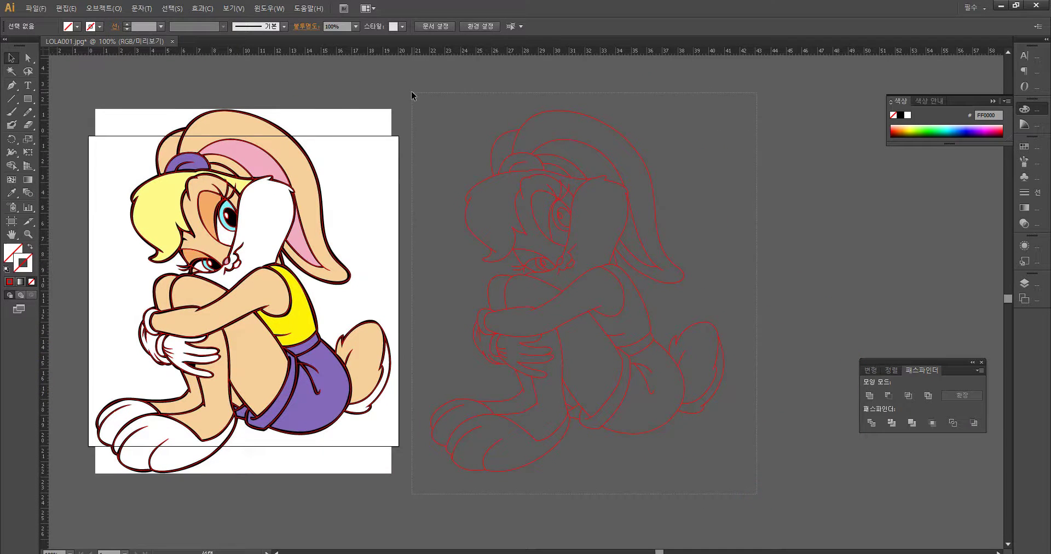
Step: Give all paths of the duplicated linework a black 3 pt stroke
drag(412, 92, 471, 127)
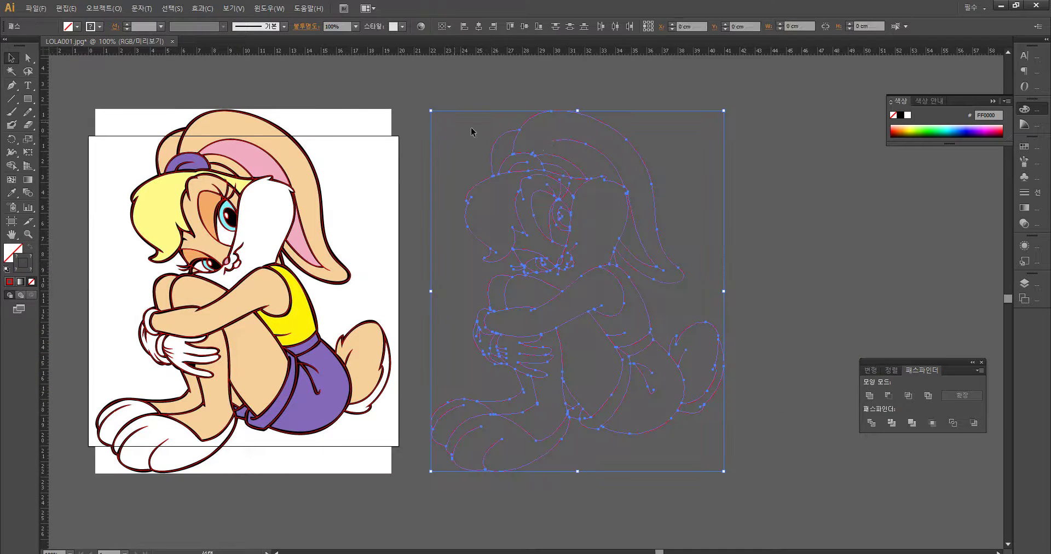
click(898, 116)
click(126, 23)
click(127, 24)
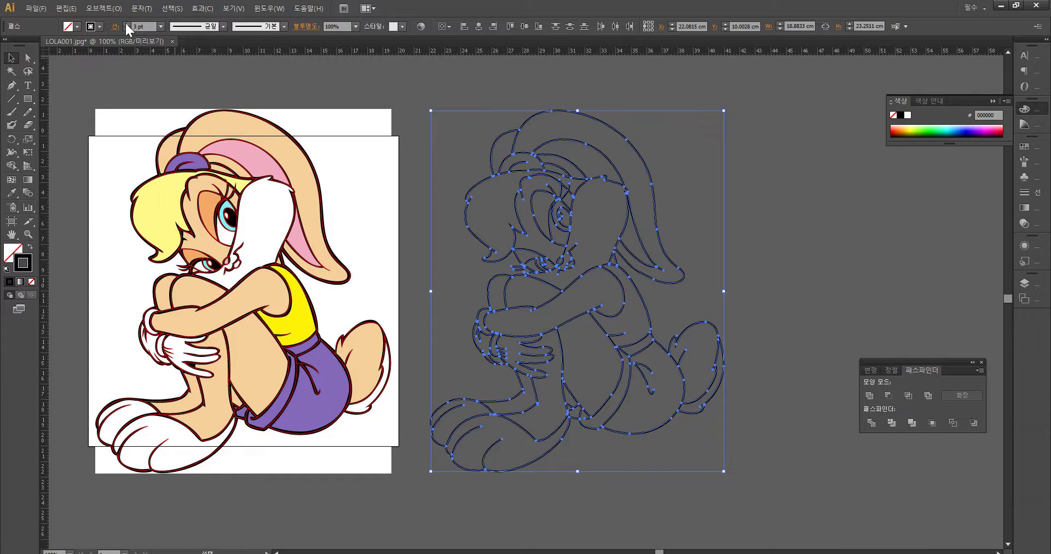
click(765, 218)
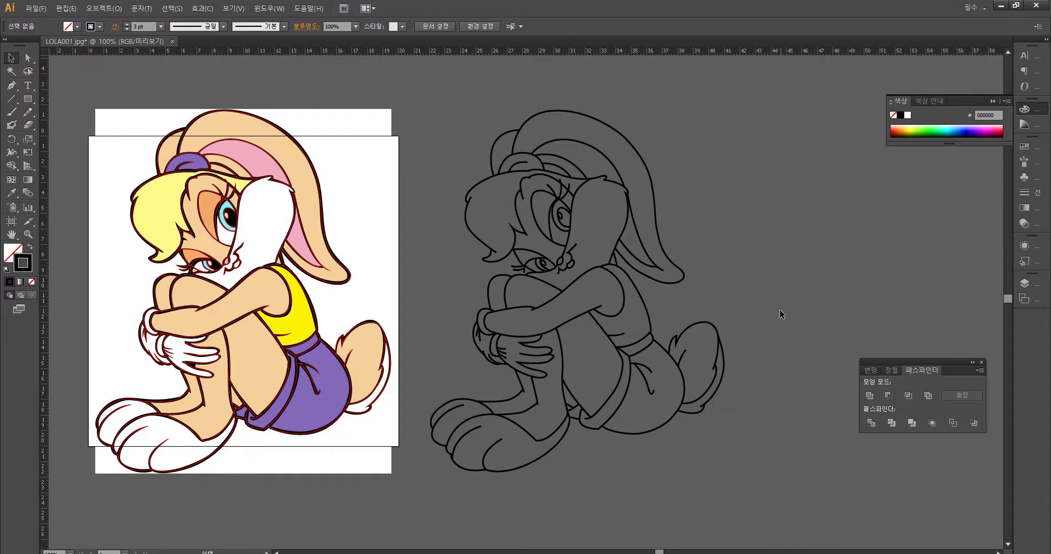
Step: Convert all strokes of the black linework copy into filled shapes with Outline Stroke
mouse_move(540, 403)
mouse_down()
mouse_move(370, 143)
mouse_move(428, 81)
mouse_up()
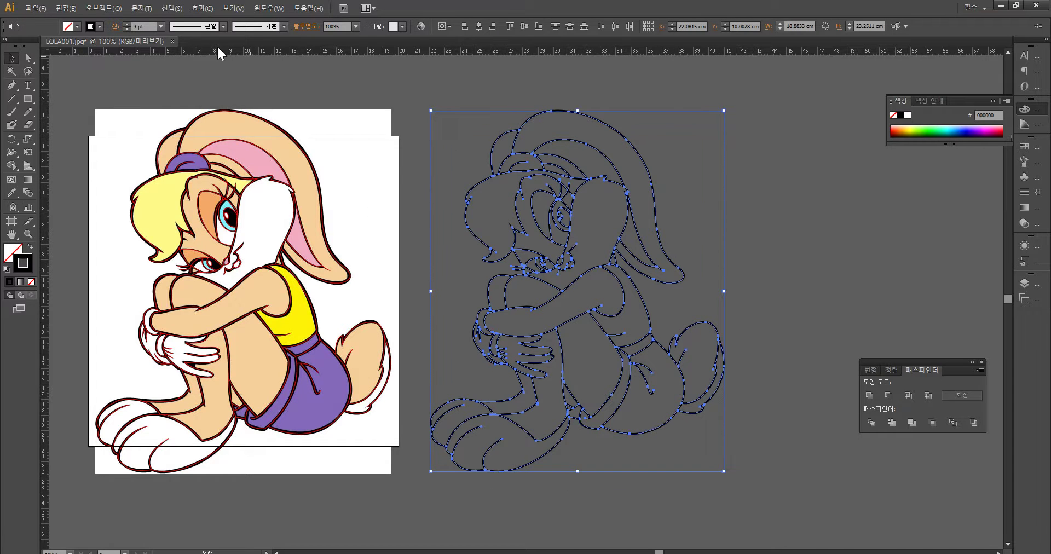
click(135, 9)
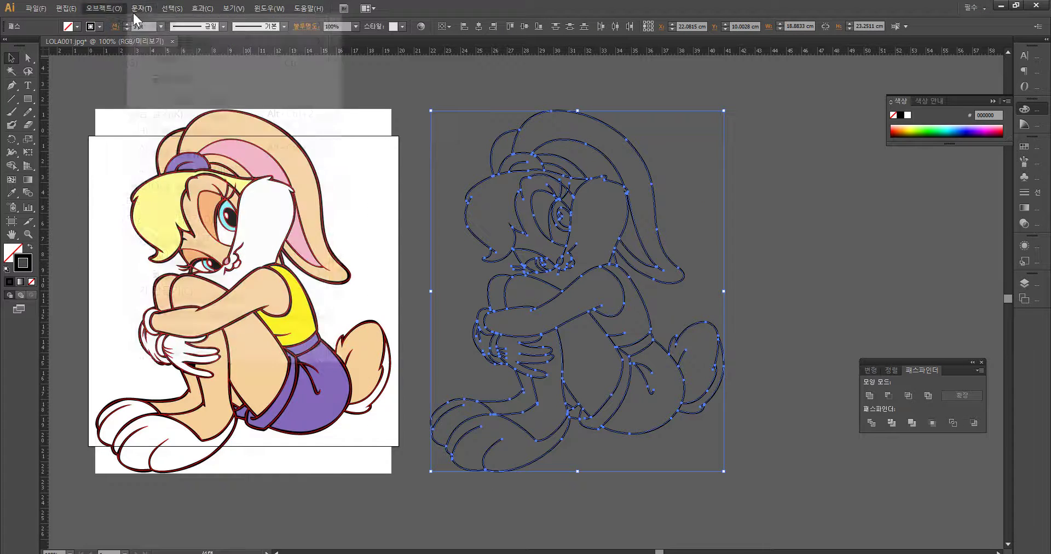
mouse_move(99, 12)
click(199, 311)
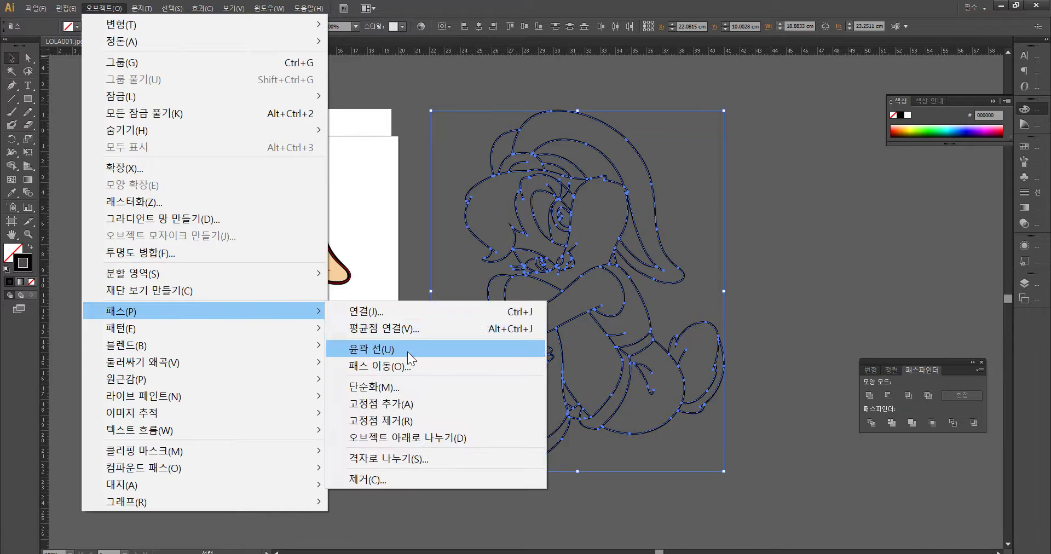
click(408, 351)
click(774, 487)
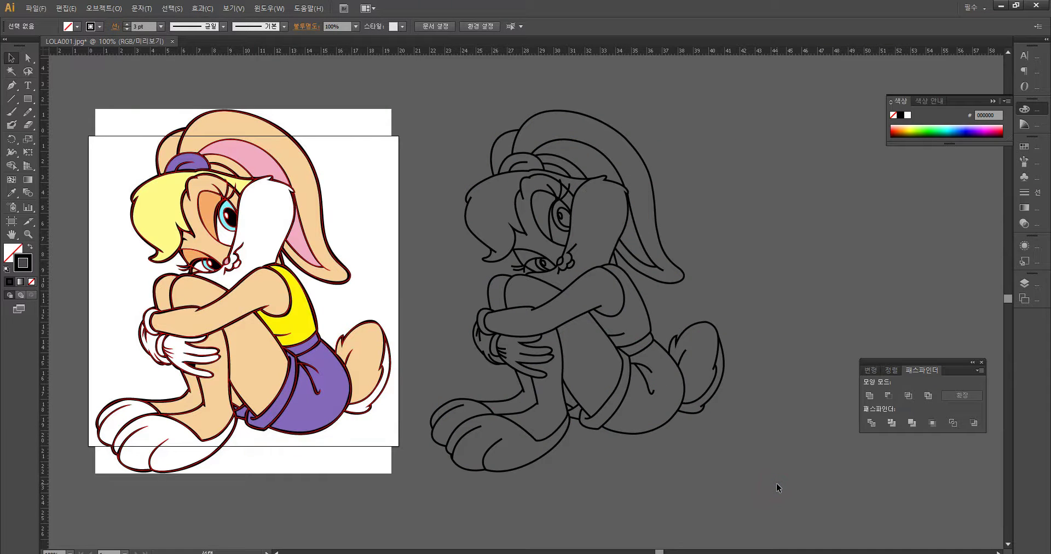
Step: Remove the inner contours from the outlined highlights in both pupils, leaving two solid black ovals
click(564, 229)
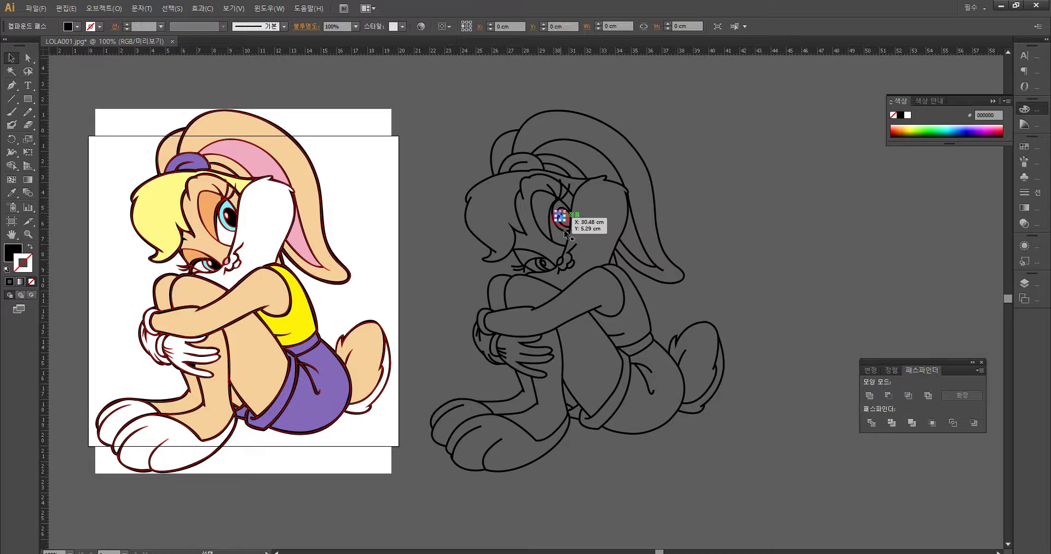
shift+click(544, 265)
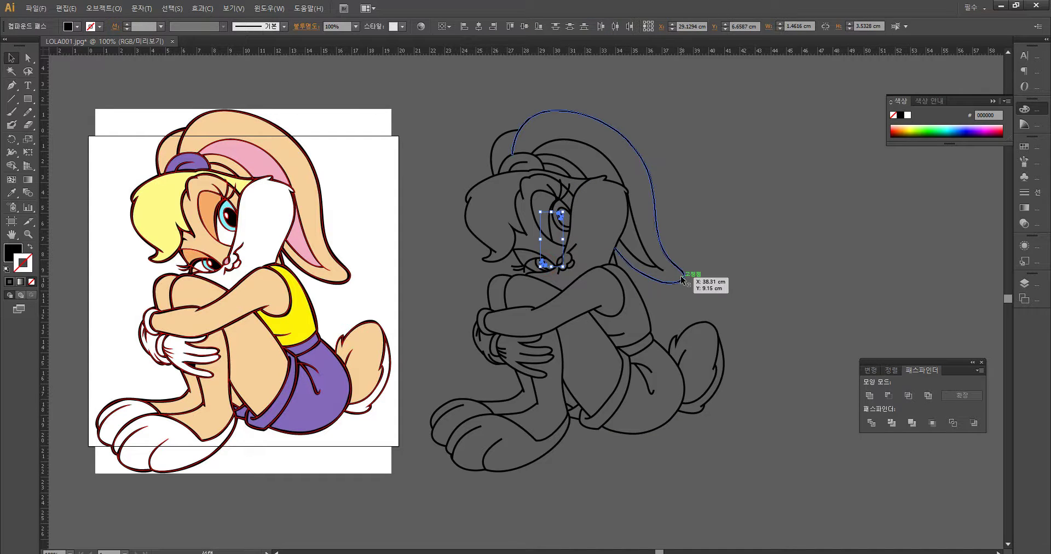
click(736, 240)
key(ctrl+plus)
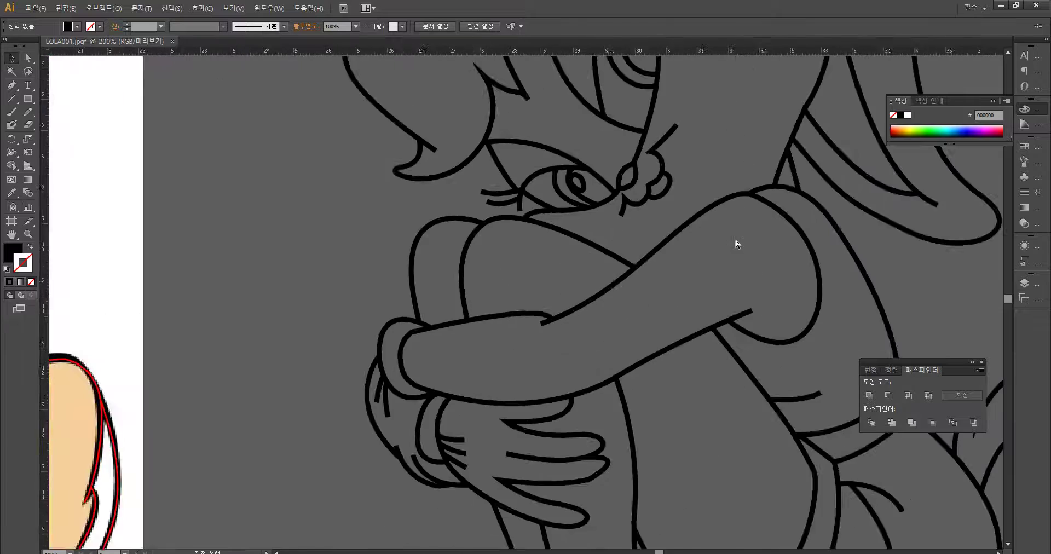
key(ctrl+plus)
key(ctrl+plus)
drag(741, 186, 575, 485)
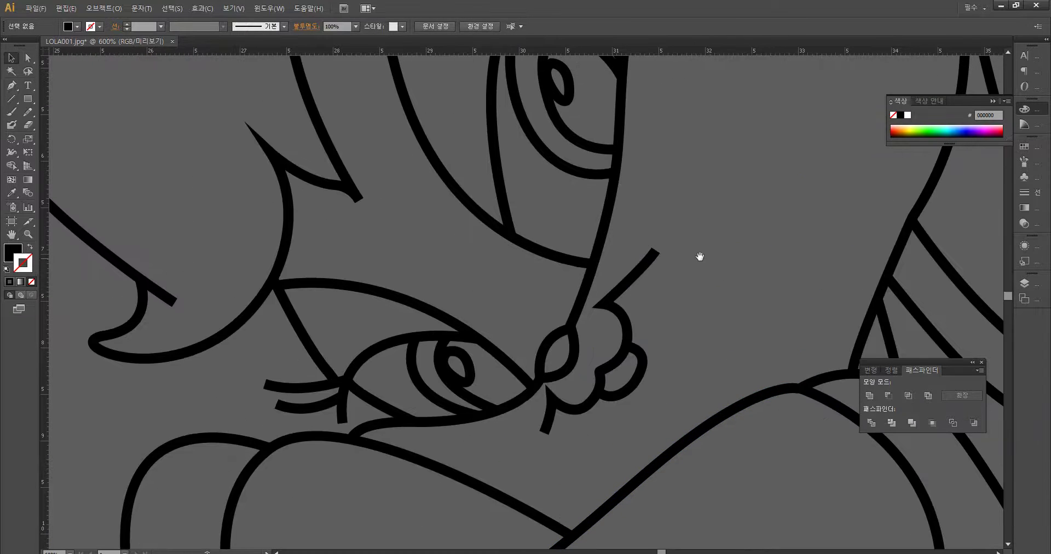
drag(700, 257, 686, 308)
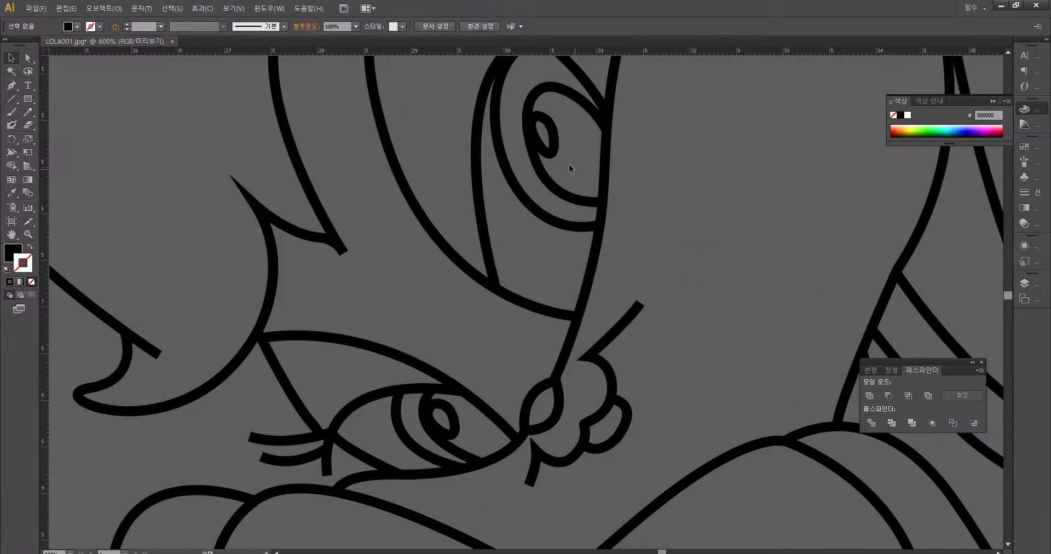
key(a)
click(546, 133)
drag(551, 140, 552, 141)
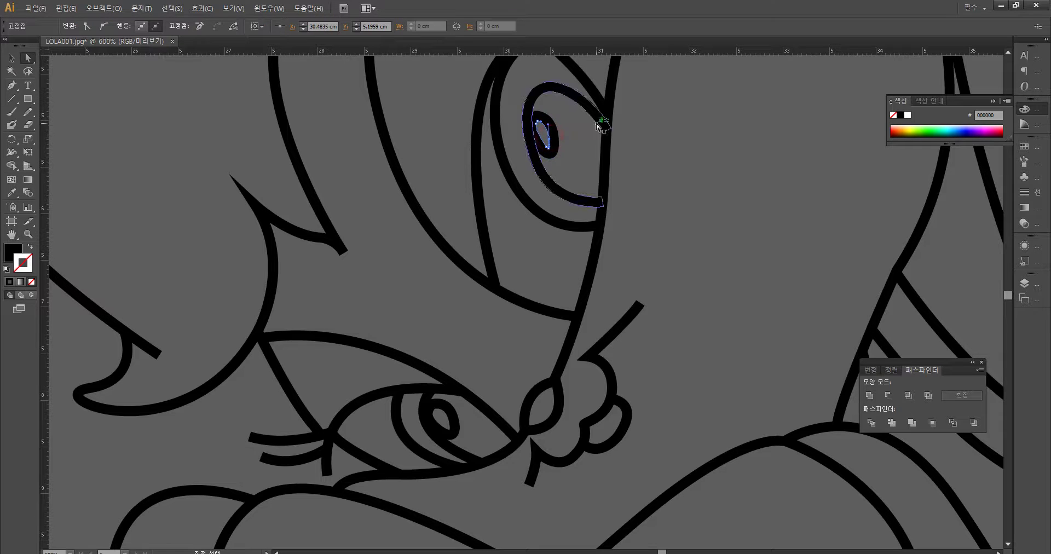
click(605, 156)
key(ctrl+shift+a)
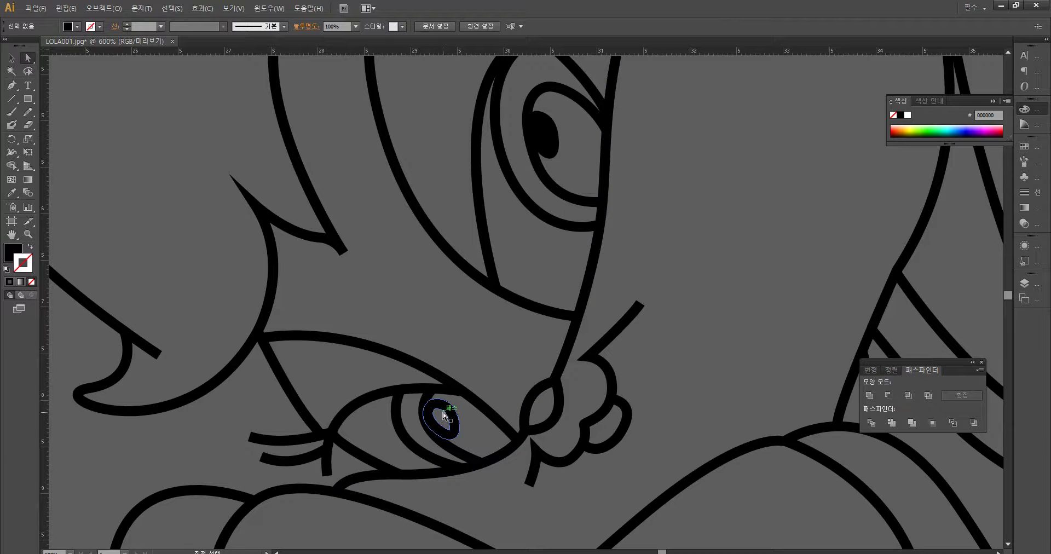
drag(520, 423, 481, 438)
key(ctrl+z)
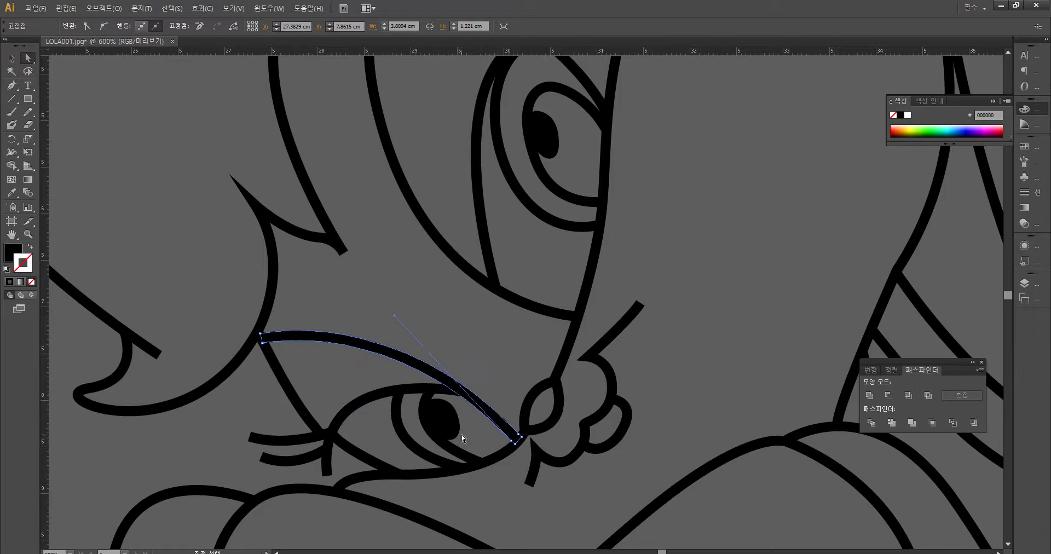
Step: Give the highlight ovals in both eyes a white fill and no stroke
key(v)
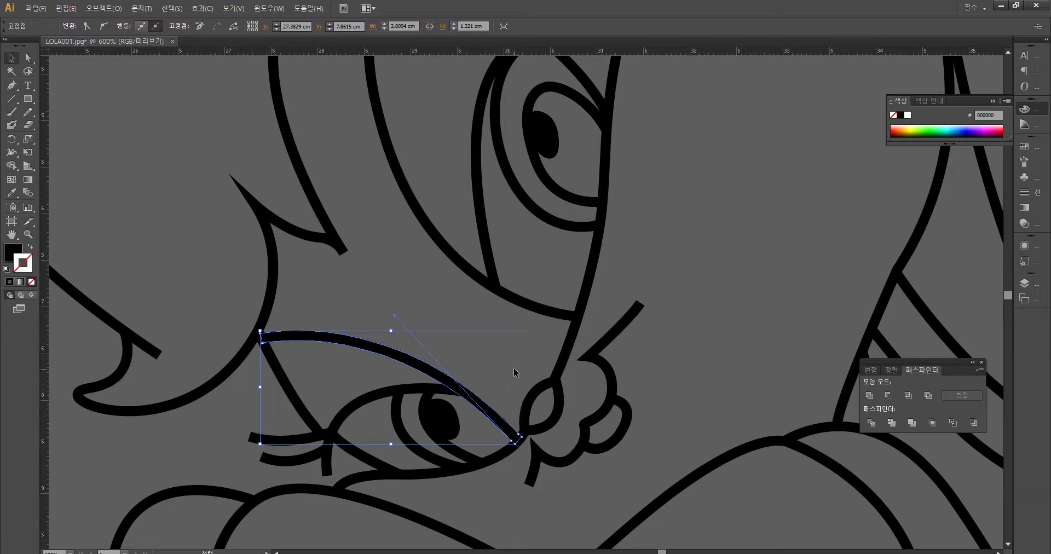
click(515, 373)
click(441, 419)
shift+click(558, 147)
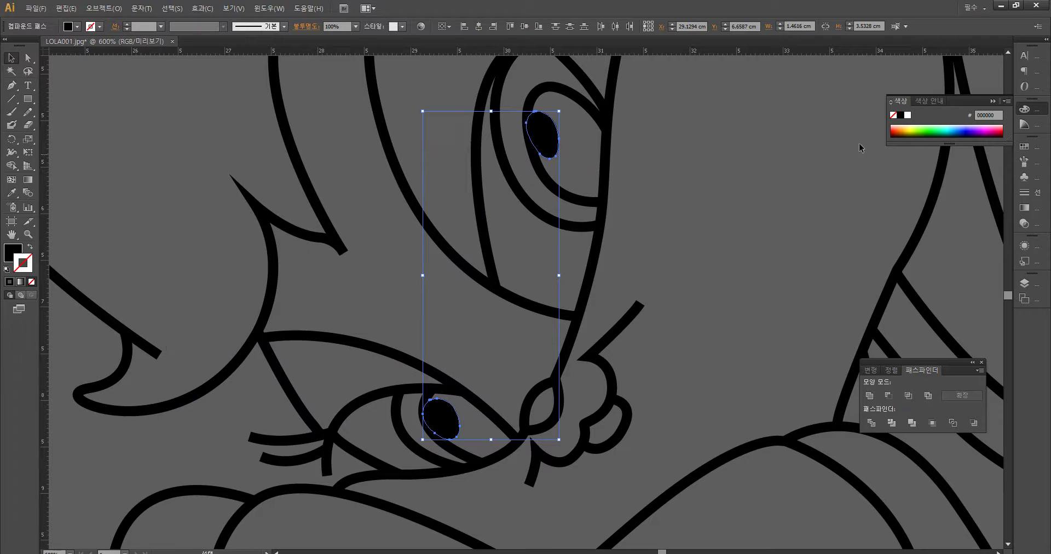
click(907, 115)
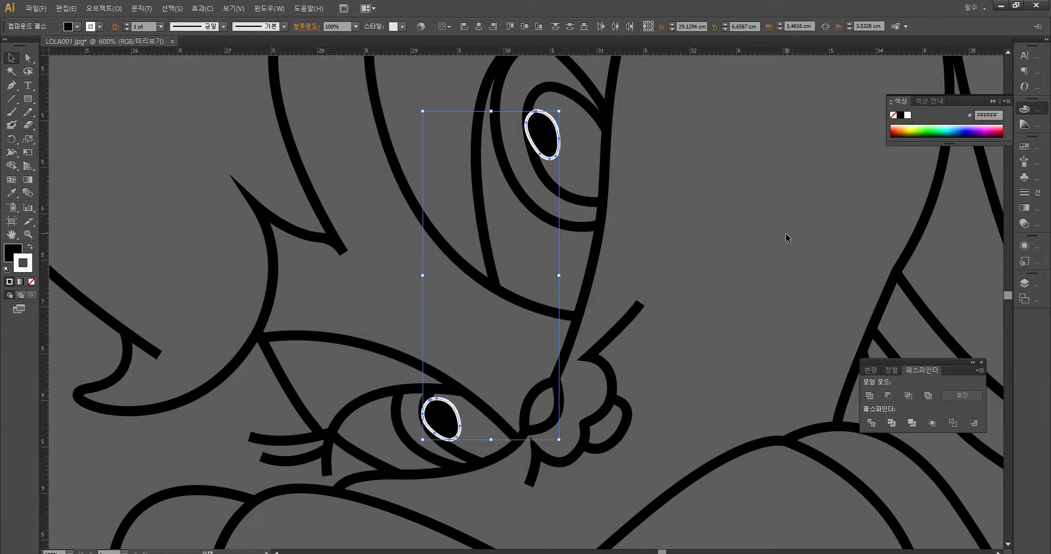
click(31, 250)
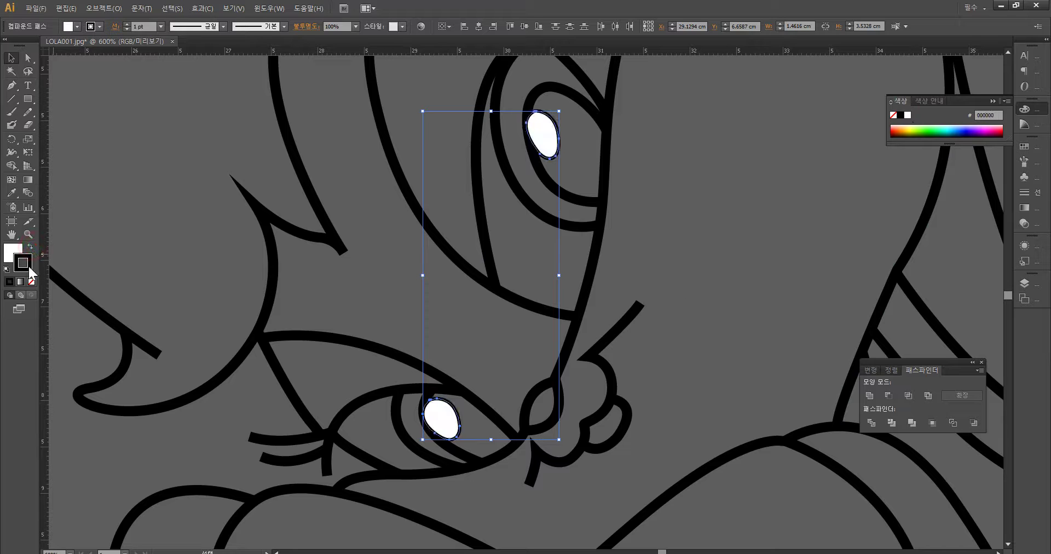
click(31, 282)
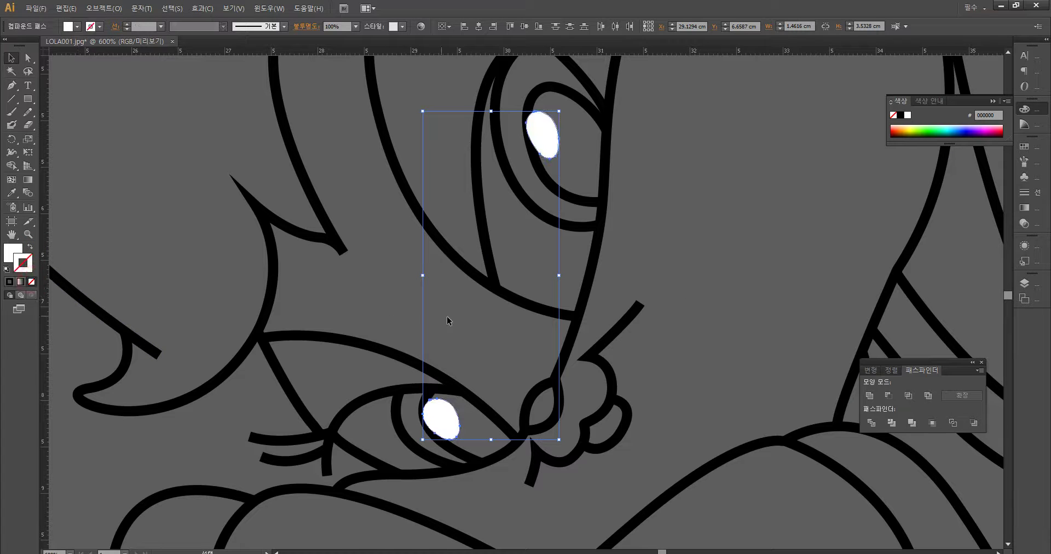
click(529, 349)
click(445, 422)
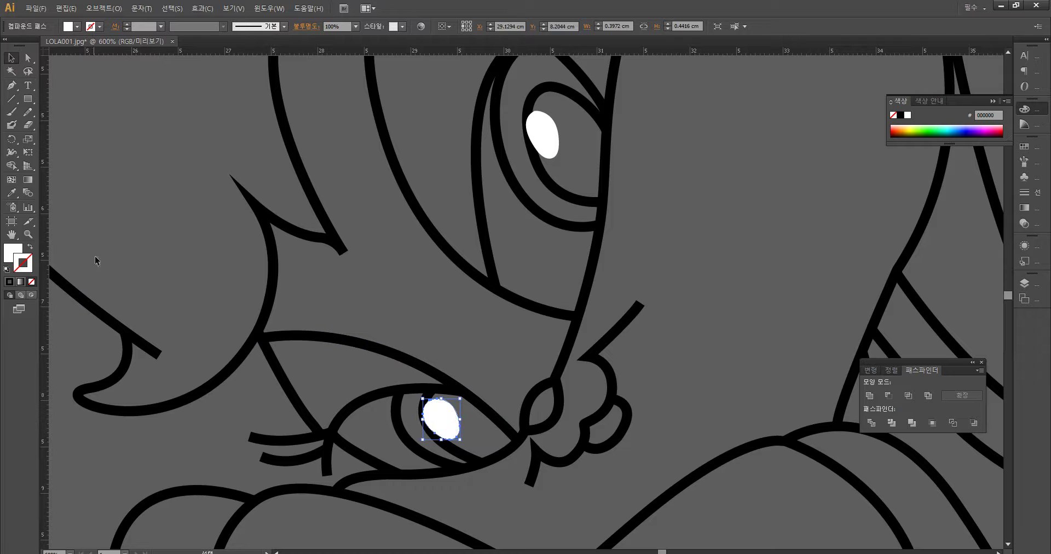
click(32, 249)
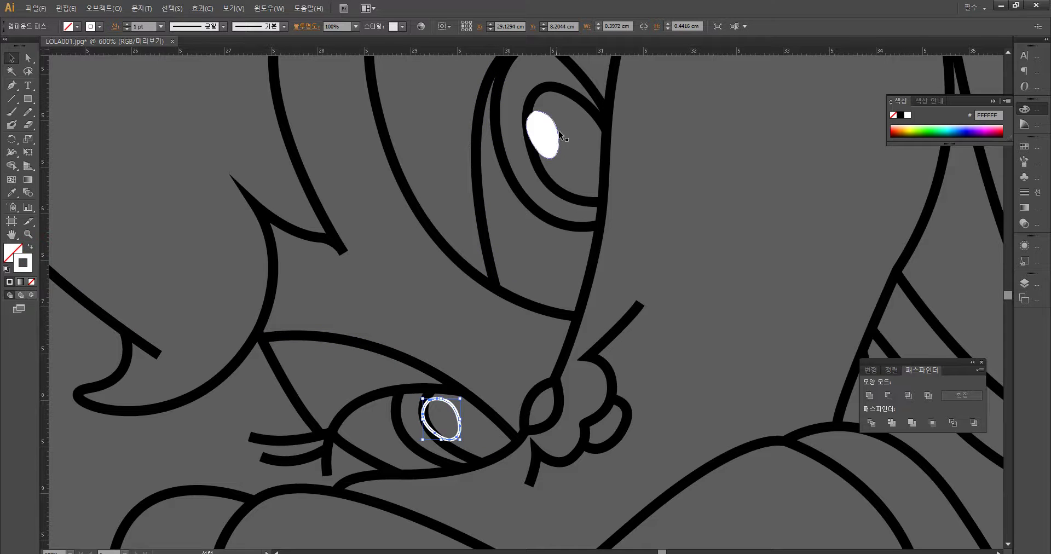
click(31, 247)
Step: Undo the white recolouring of both eye highlights and the removal of their inner contours
key(ctrl+z)
key(ctrl+z)
key(ctrl+z)
key(ctrl+z)
key(ctrl+z)
key(ctrl+z)
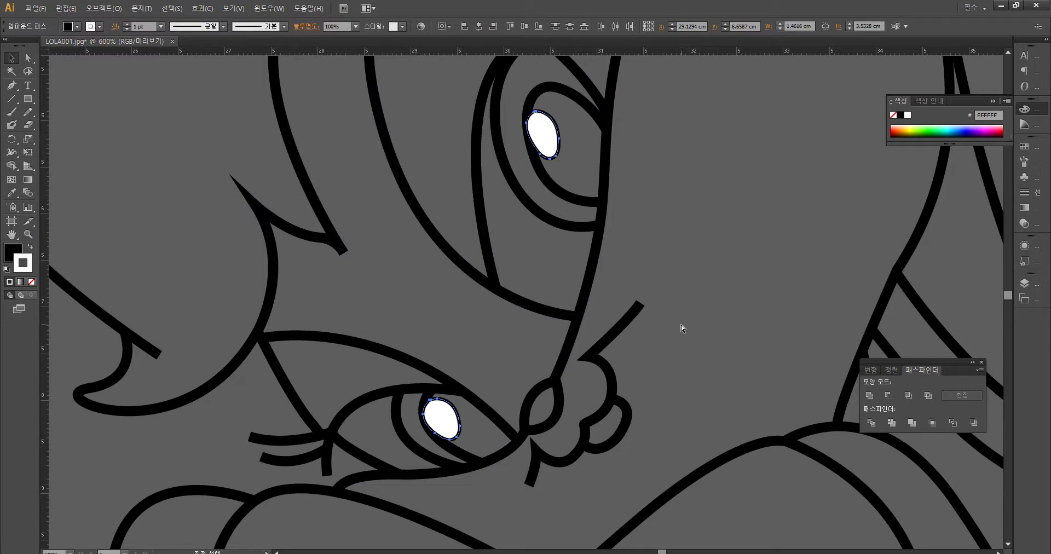
key(ctrl+z)
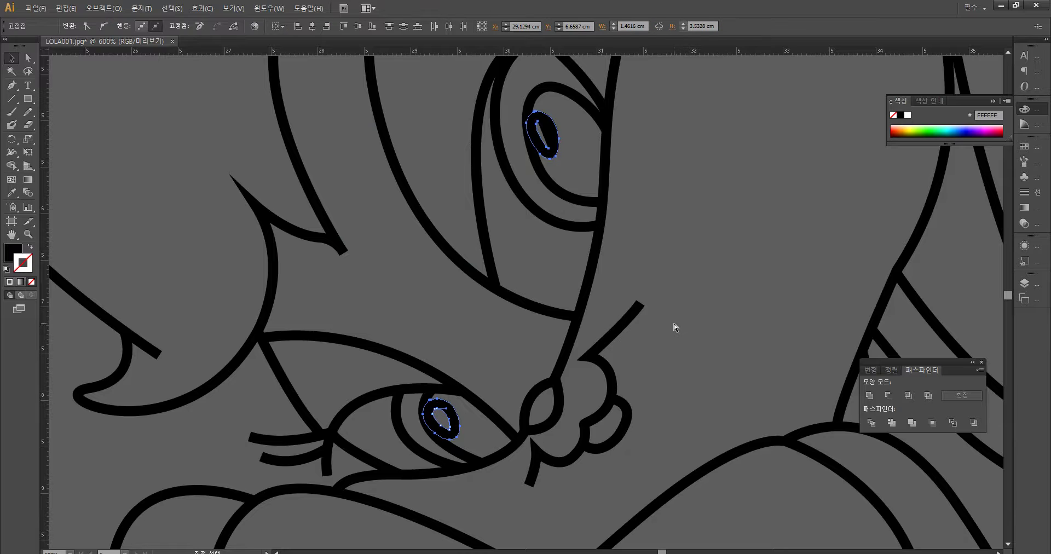
click(693, 299)
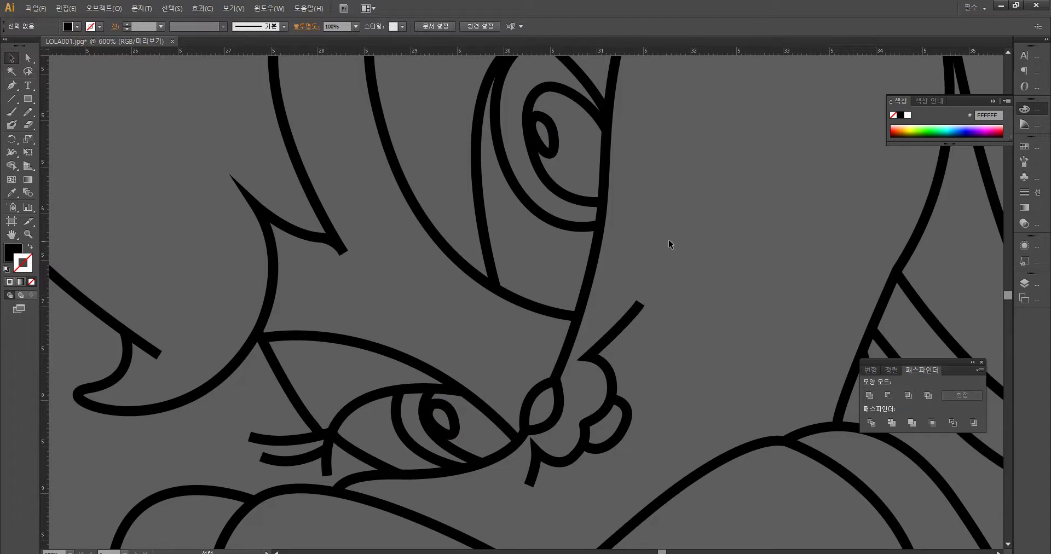
Step: Undo the Outline Stroke conversion and the 3 pt stroke weight on the linework copy
key(ctrl+z)
key(ctrl+z)
click(686, 304)
key(ctrl+z)
click(711, 274)
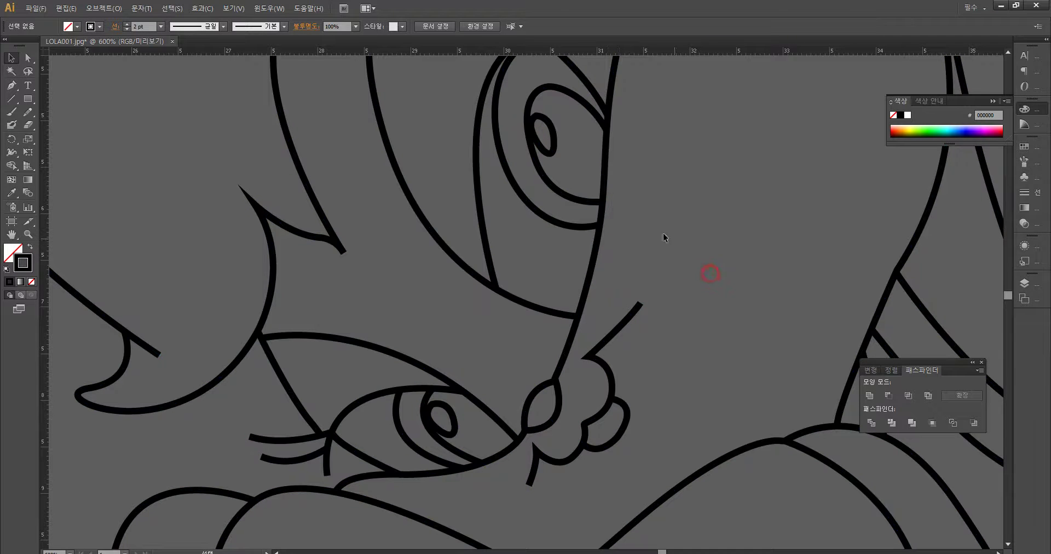
Step: Give the highlight ovals in both pupils a black fill and a white stroke
click(548, 148)
shift+click(449, 432)
click(31, 247)
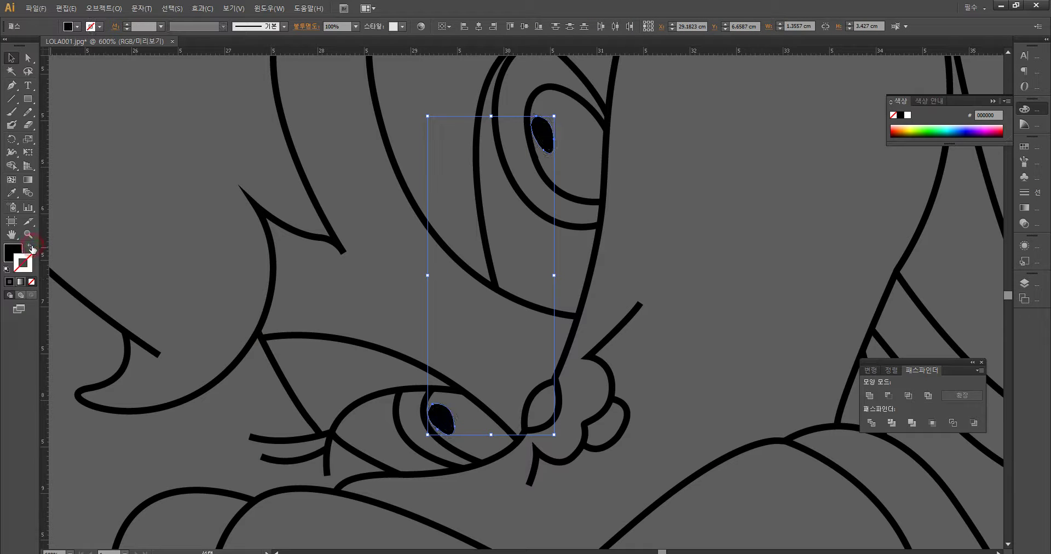
click(907, 117)
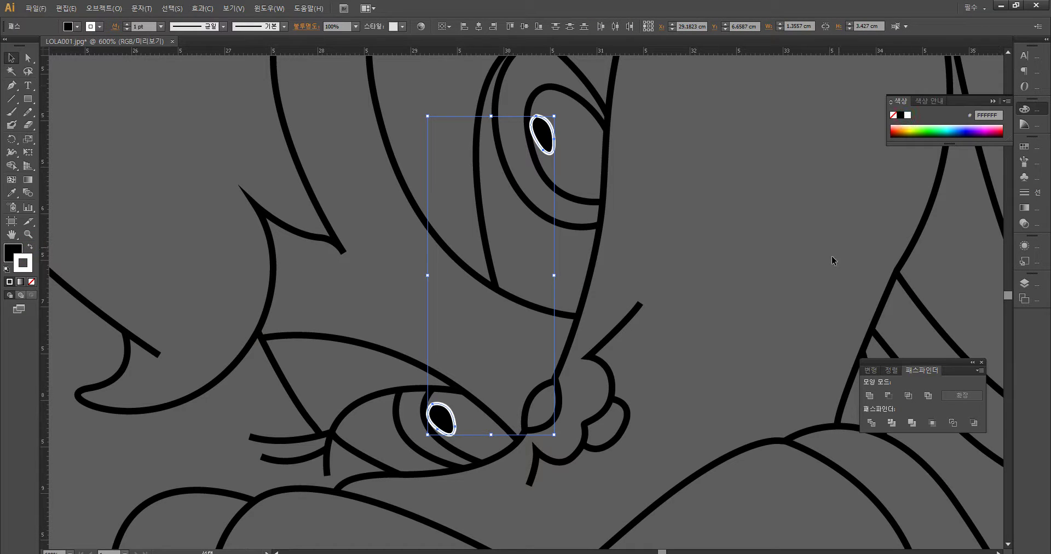
Step: Swap the fill and stroke of both highlight ovals and remove the stroke, leaving a plain white fill
click(819, 248)
click(30, 246)
click(27, 267)
click(31, 281)
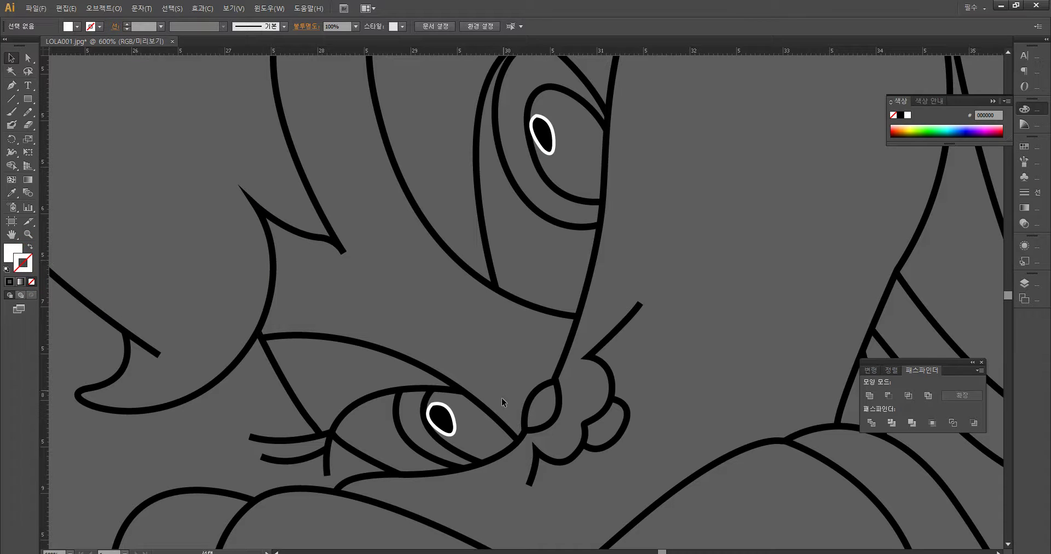
click(448, 432)
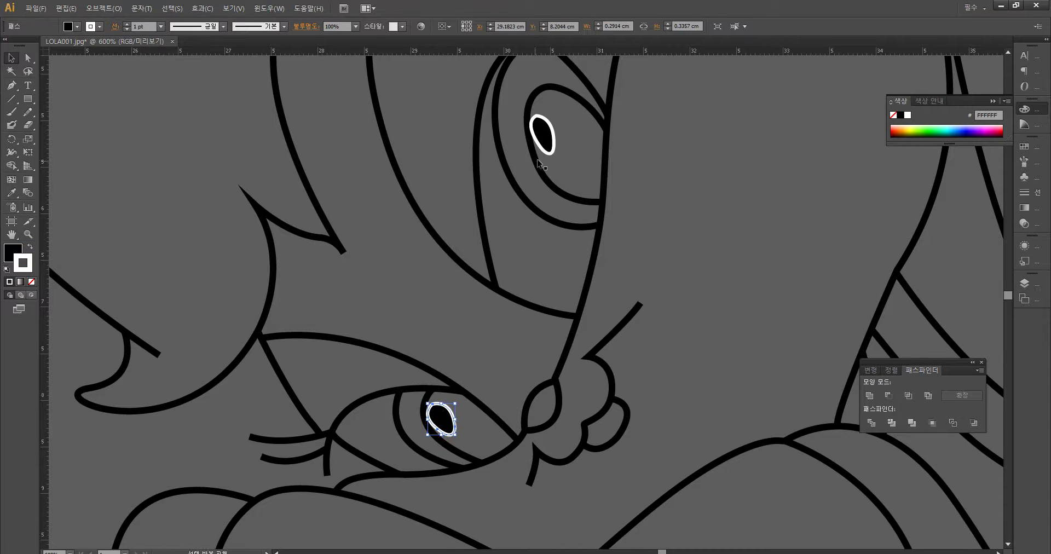
shift+click(554, 142)
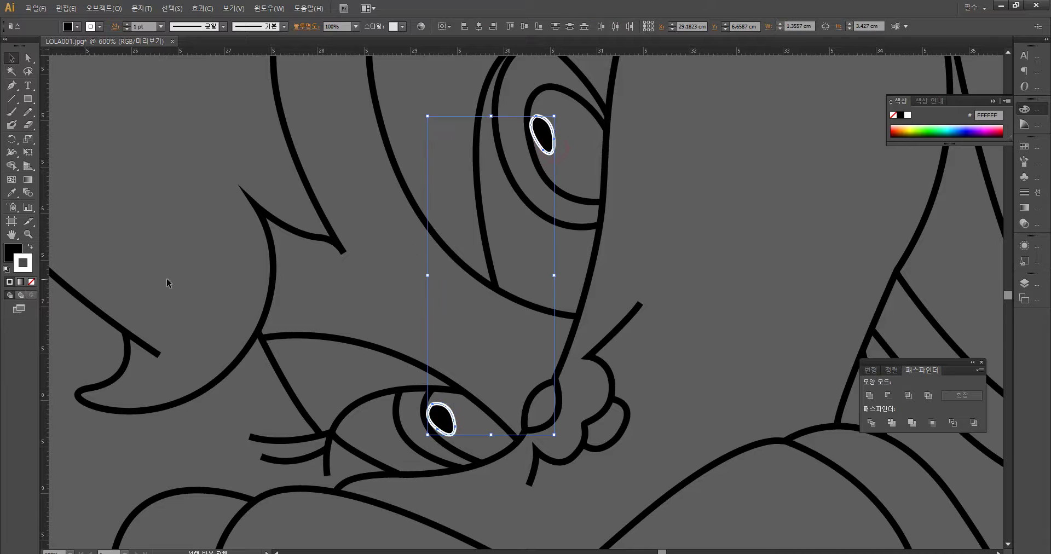
click(30, 249)
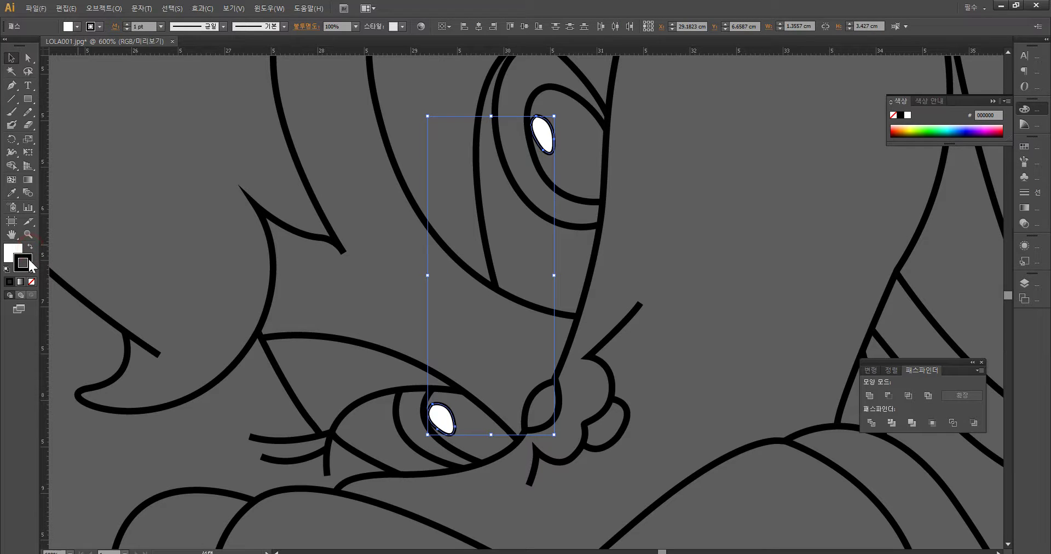
click(31, 281)
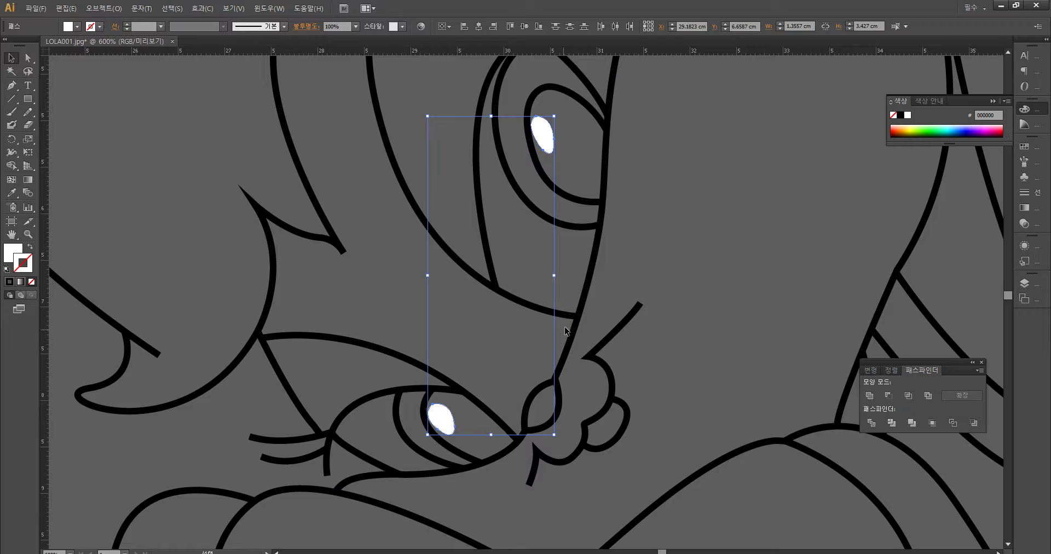
click(497, 344)
key(ctrl+minus)
key(ctrl+minus)
key(ctrl+minus)
key(ctrl+minus)
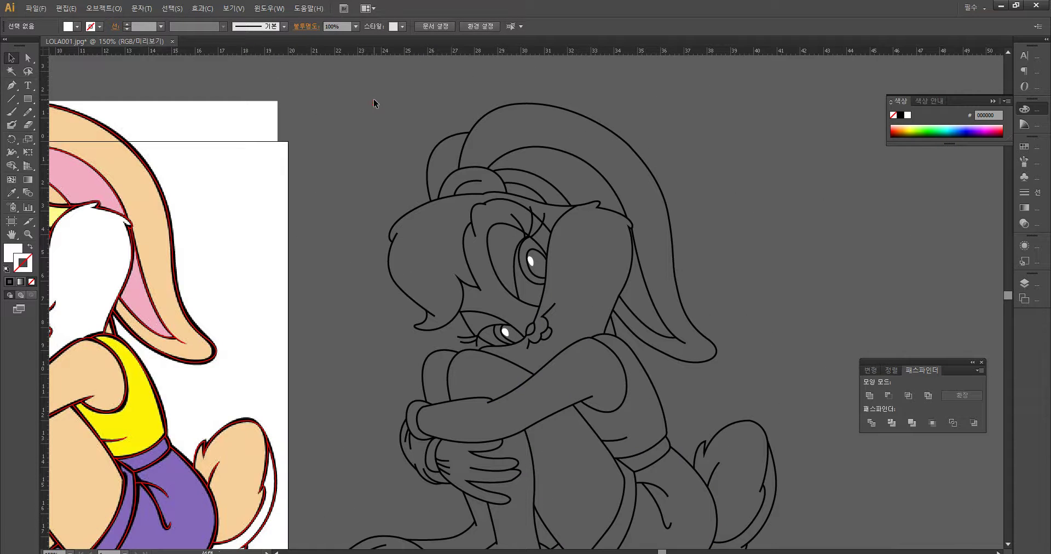
scroll(813, 509, down, 5)
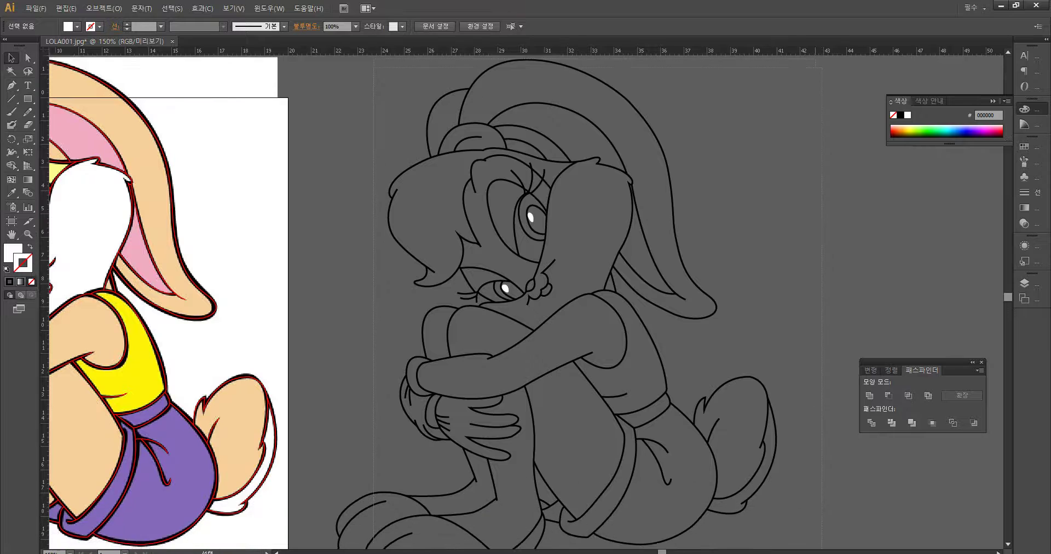
drag(809, 513, 812, 513)
scroll(821, 476, down, 2)
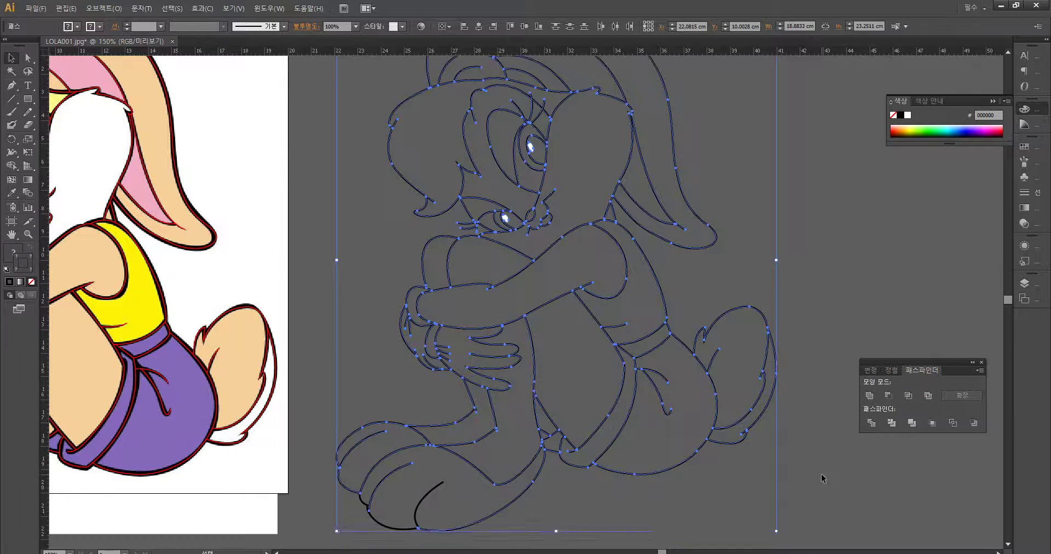
click(817, 475)
Step: Convert all strokes of the linework copy except the two white highlights into filled shapes with Outline Stroke
key(ctrl+1)
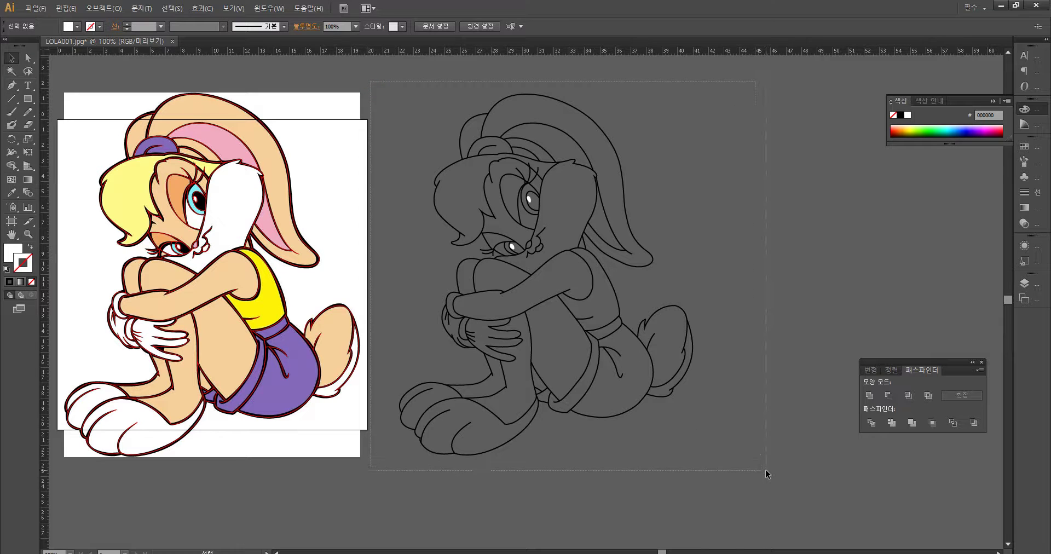
key(ctrl+a)
click(649, 218)
key(ctrl+plus)
key(ctrl+plus)
key(ctrl+plus)
drag(644, 120, 656, 339)
shift+click(545, 214)
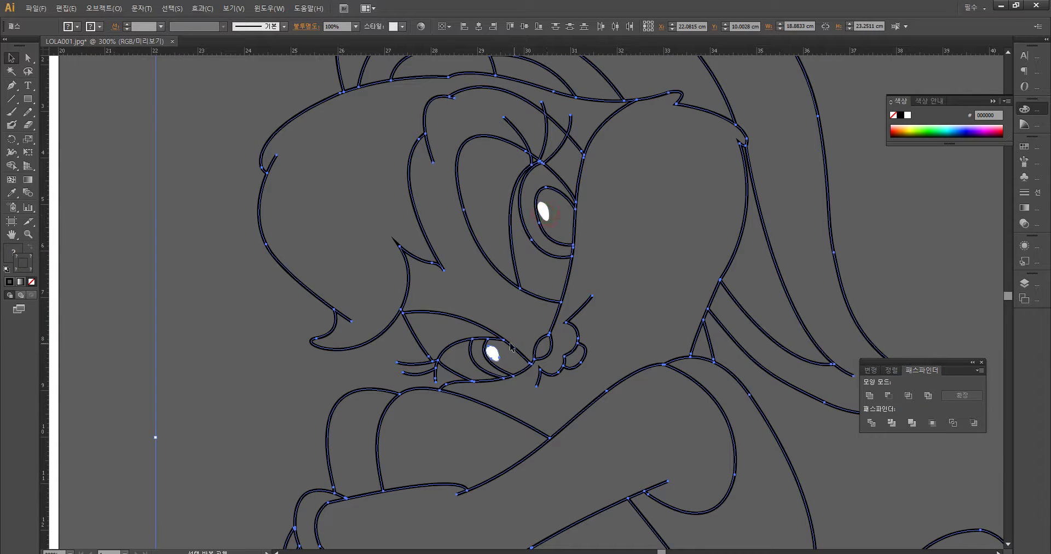
click(496, 355)
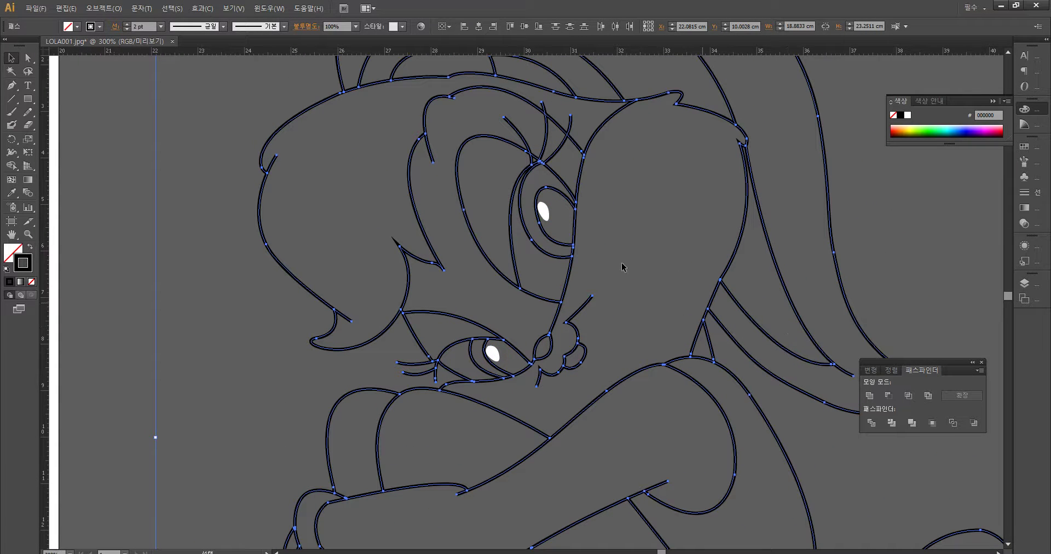
click(88, 10)
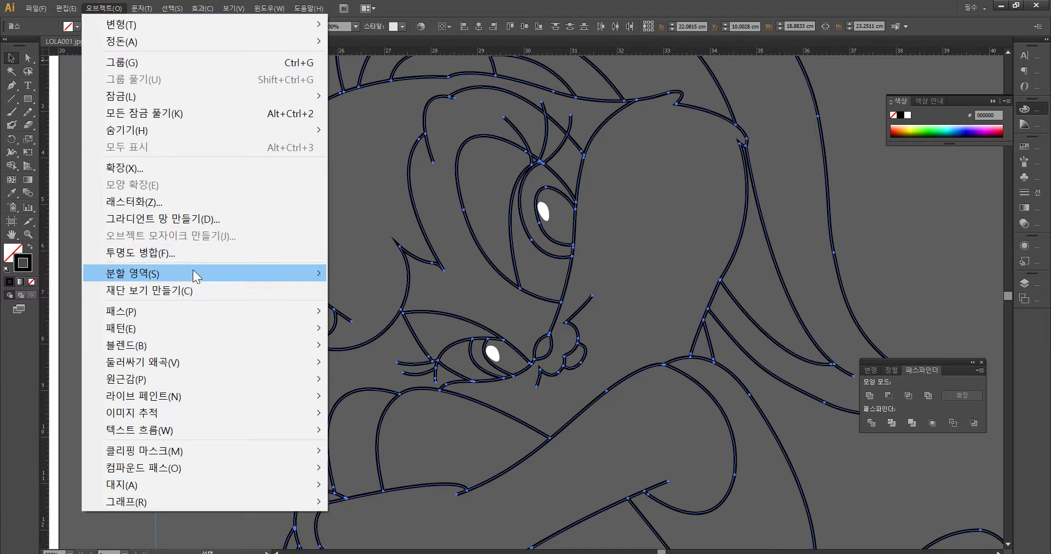
mouse_move(186, 311)
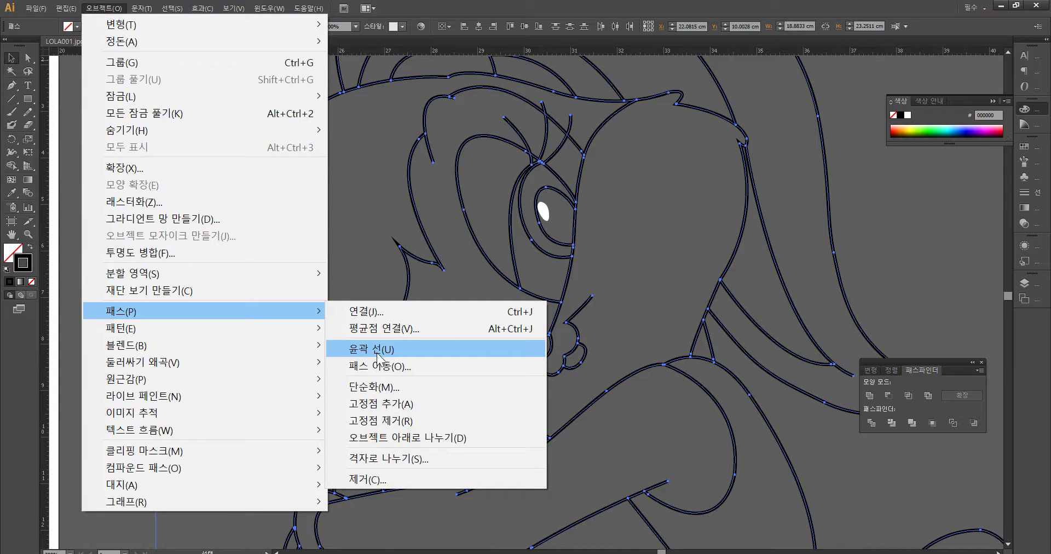
click(376, 353)
key(ctrl+1)
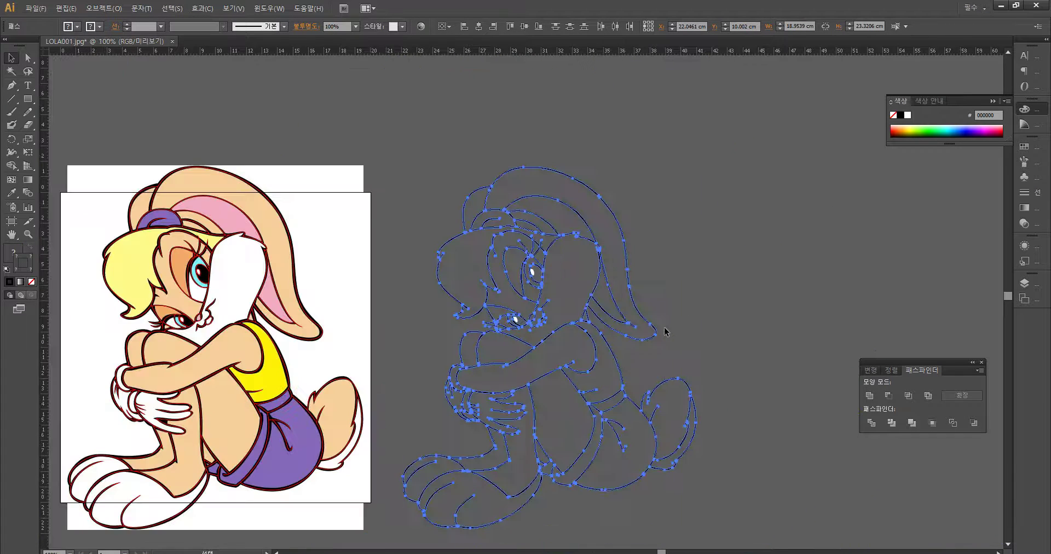
click(742, 322)
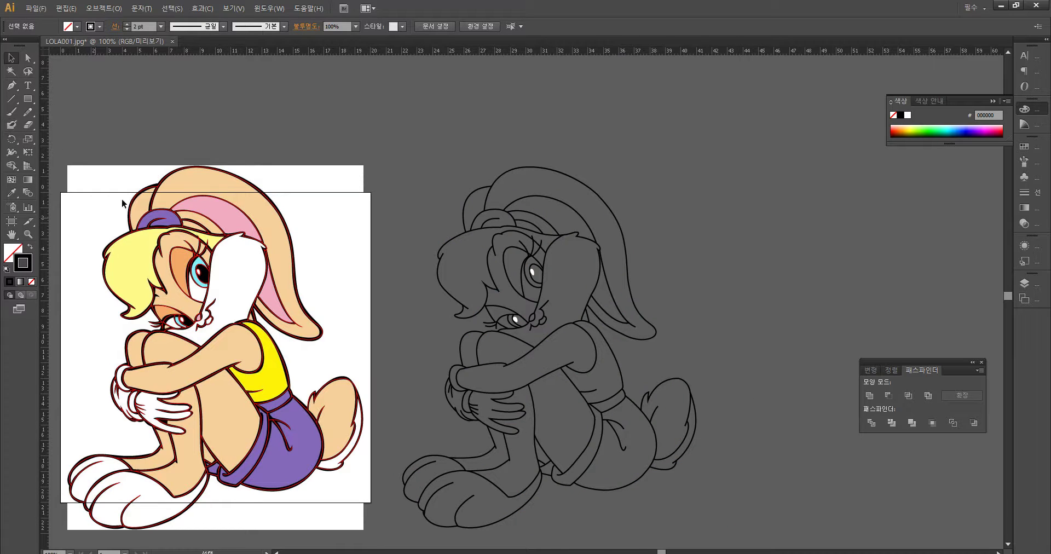
Step: Draw a rectangle about 22.5 by 25.8 cm around the linework copy, filled black with a white stroke, and send it behind the linework
click(28, 98)
drag(380, 141, 729, 541)
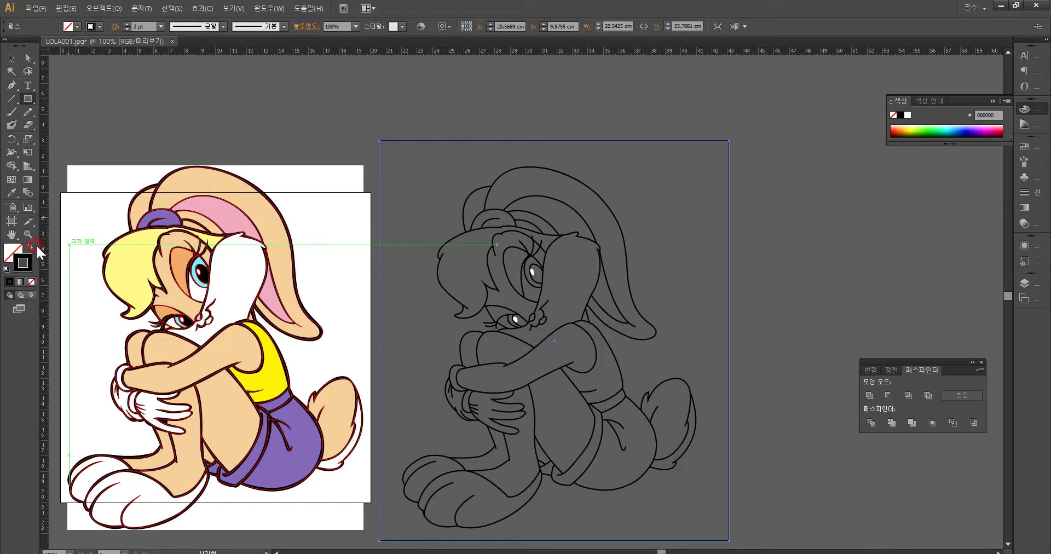
click(34, 246)
click(909, 115)
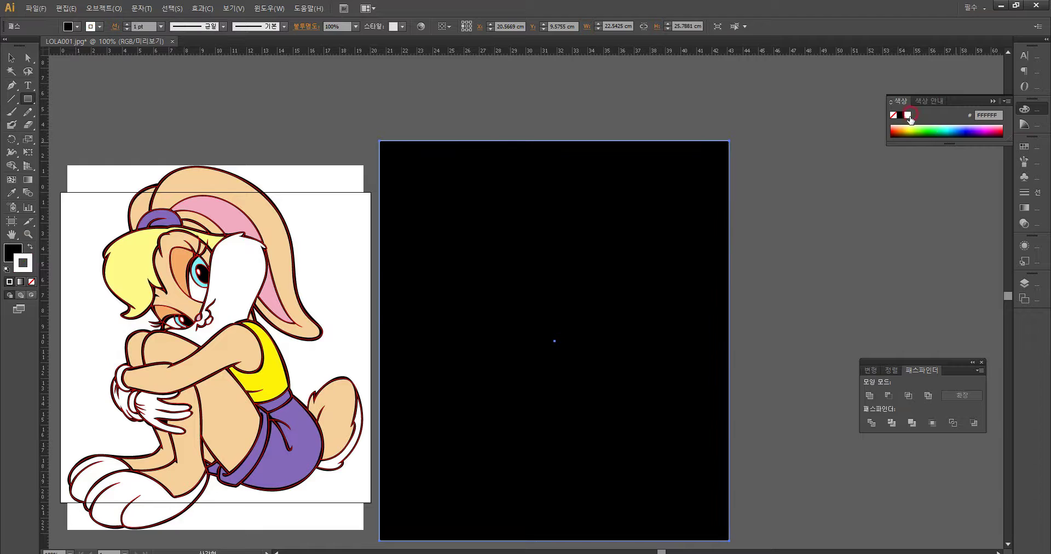
key(ctrl+[)
key(ctrl)
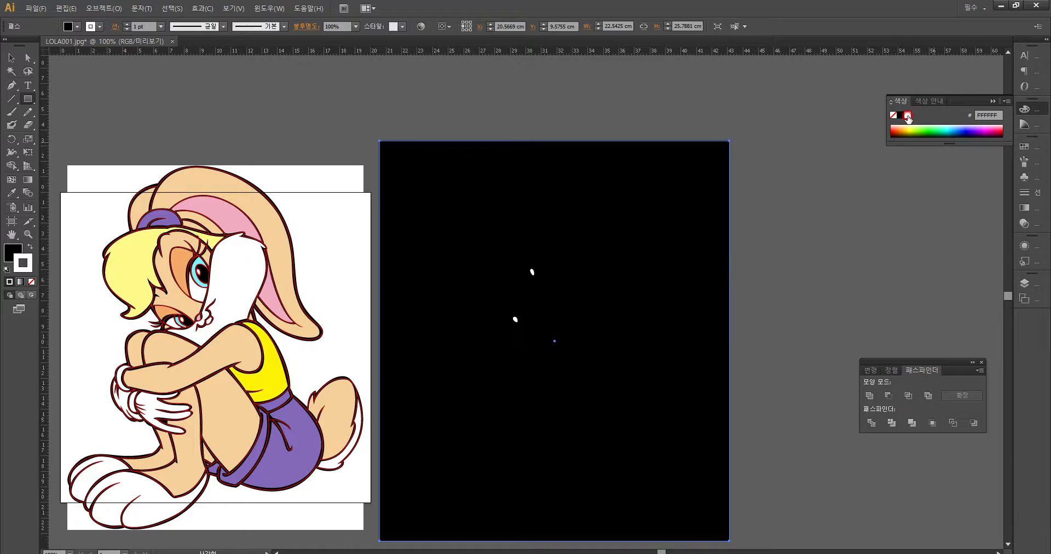
Step: Give the background rectangle a white fill and no stroke
key(shift+x)
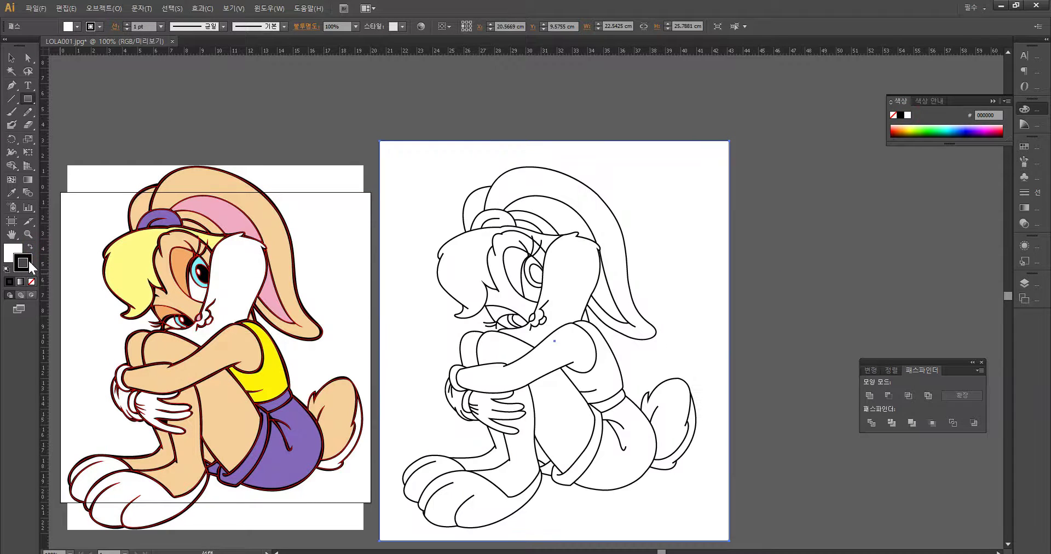
key(slash)
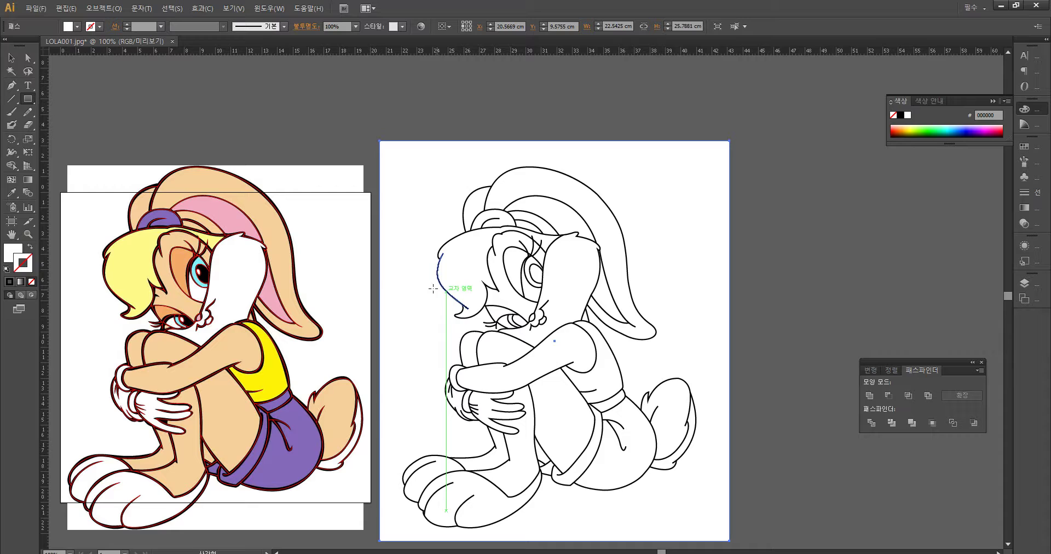
key(v)
click(816, 262)
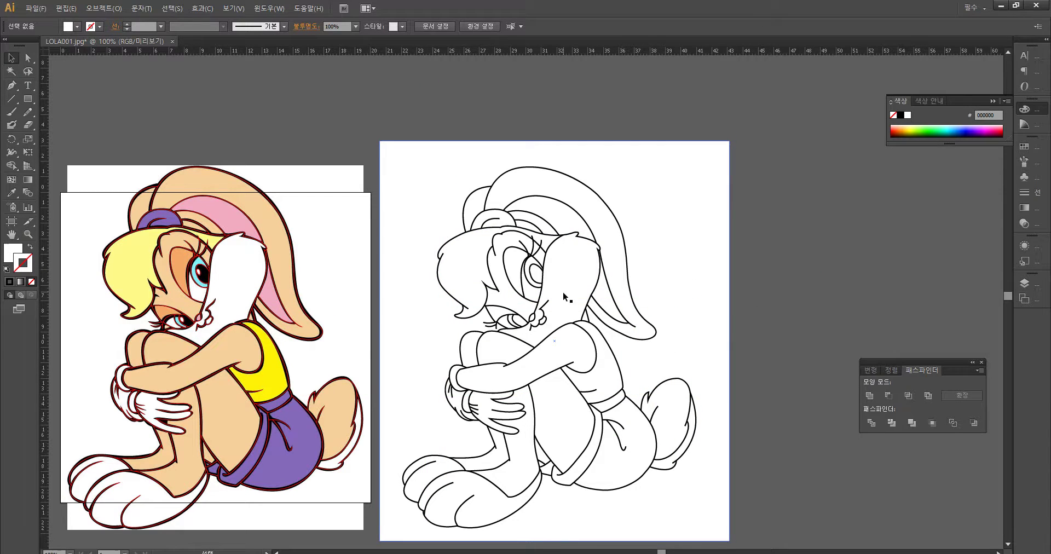
click(534, 271)
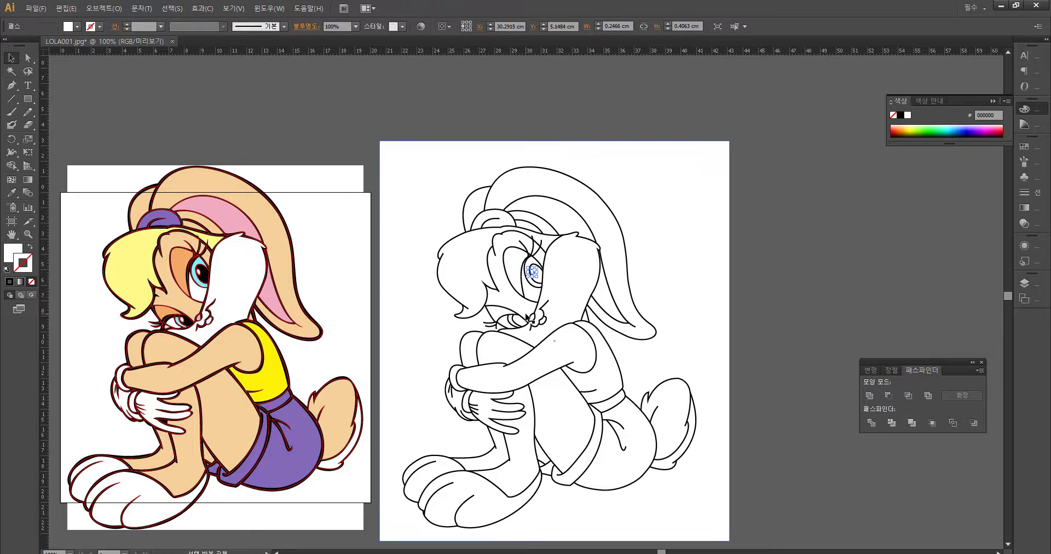
shift+click(517, 321)
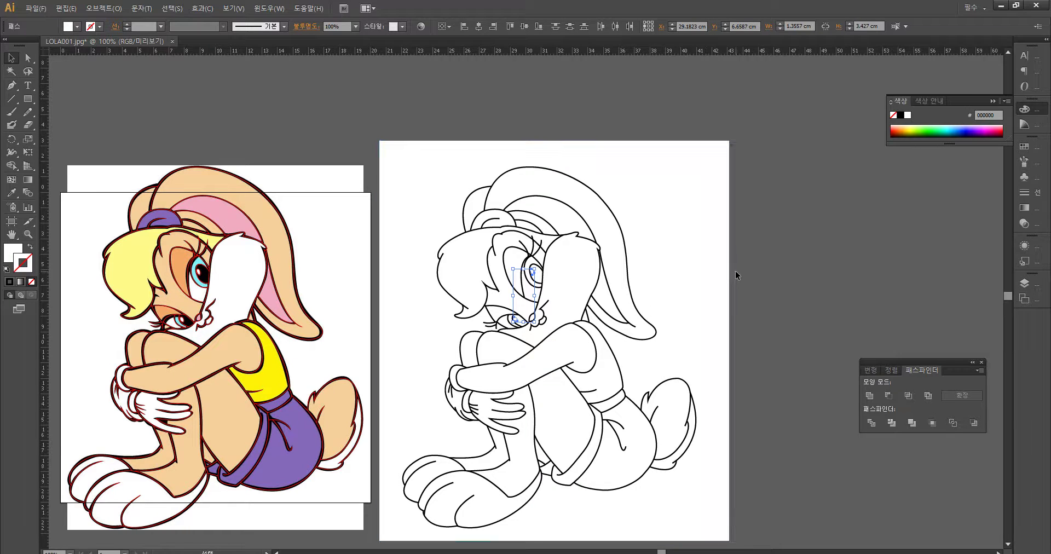
click(686, 301)
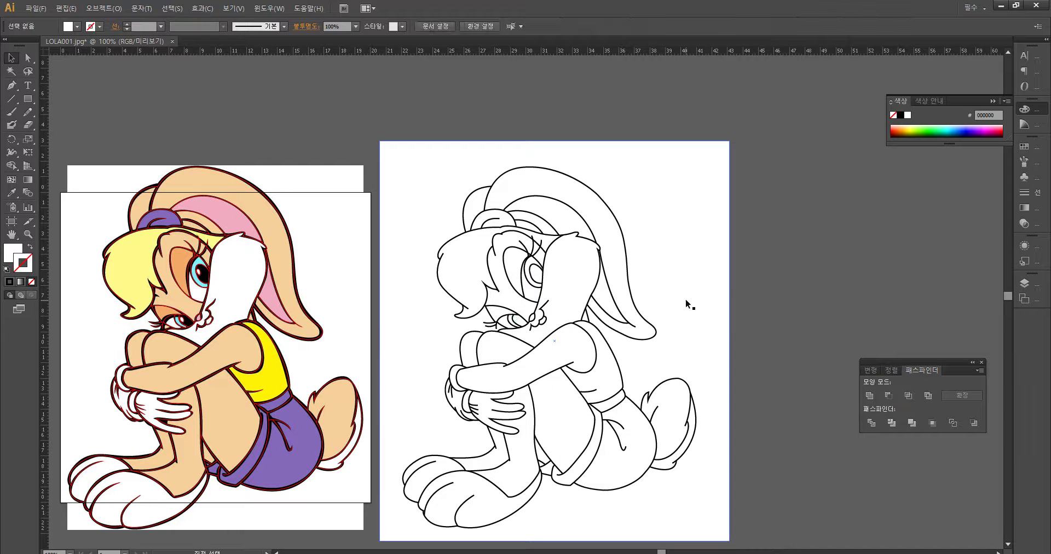
click(527, 313)
click(827, 327)
Step: Apply the Pathfinder Trim operation to the whole linework copy together with its white background rectangle
scroll(718, 377, down, 2)
mouse_move(400, 72)
mouse_down()
mouse_move(458, 312)
mouse_move(660, 497)
mouse_move(741, 501)
mouse_up()
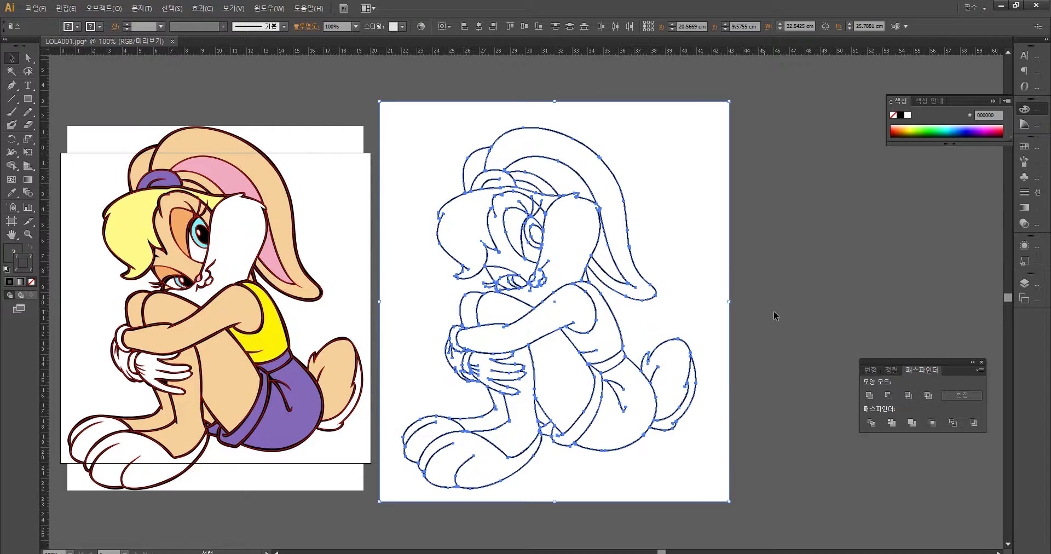
click(893, 423)
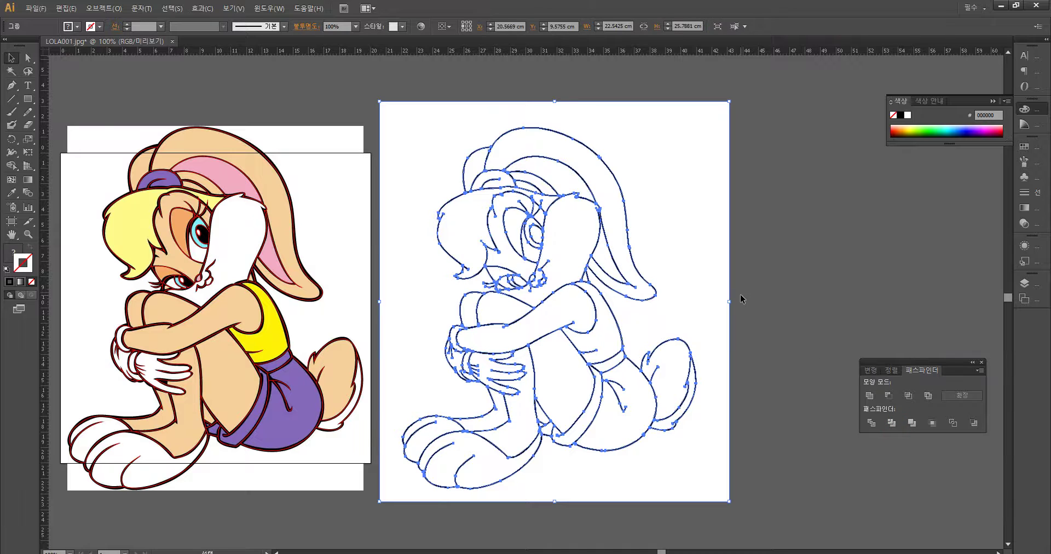
Step: Delete the white background area left outside the rabbit's outline after trimming the linework copy
click(707, 305)
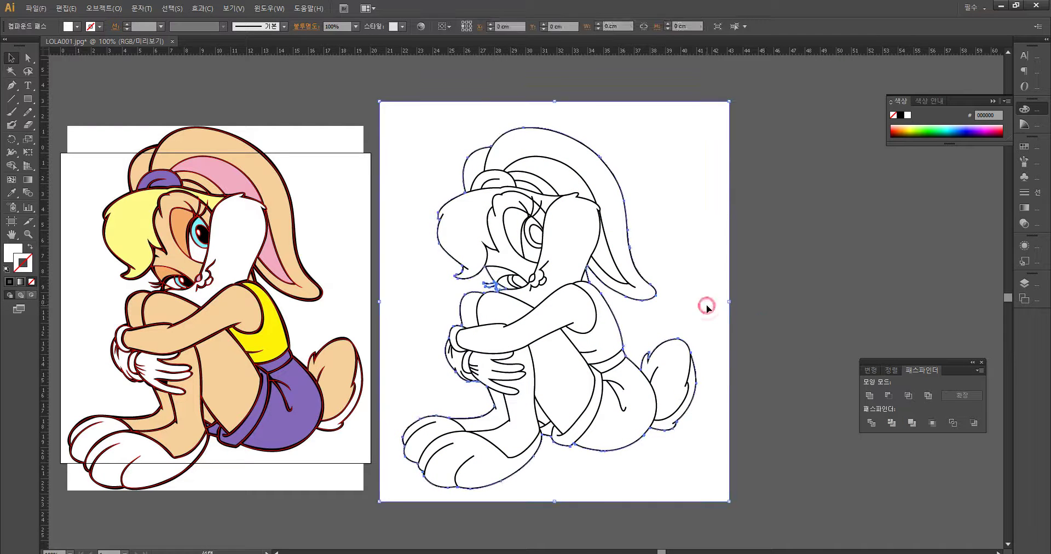
key(Delete)
key(ctrl+=)
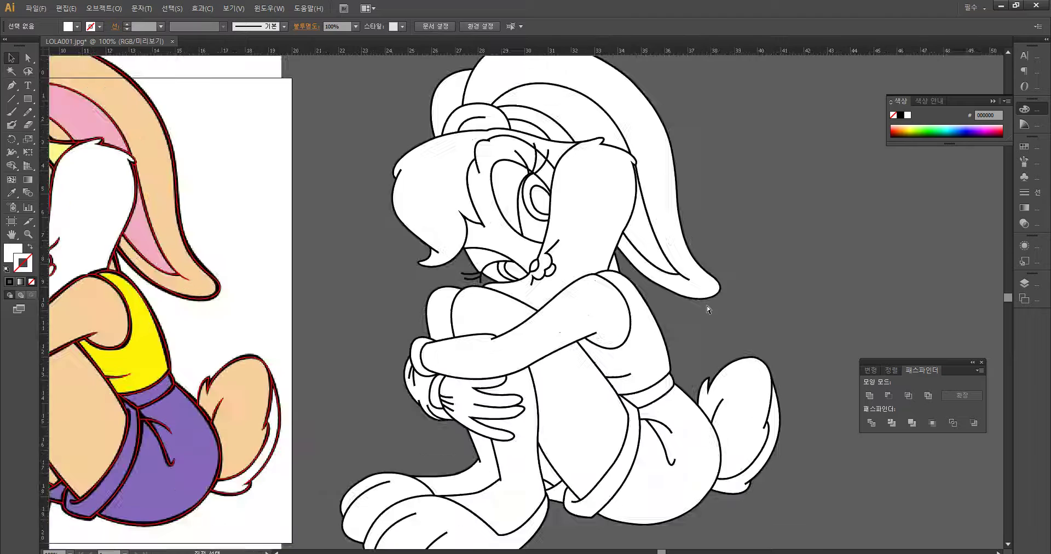
key(ctrl+=)
key(ctrl+=)
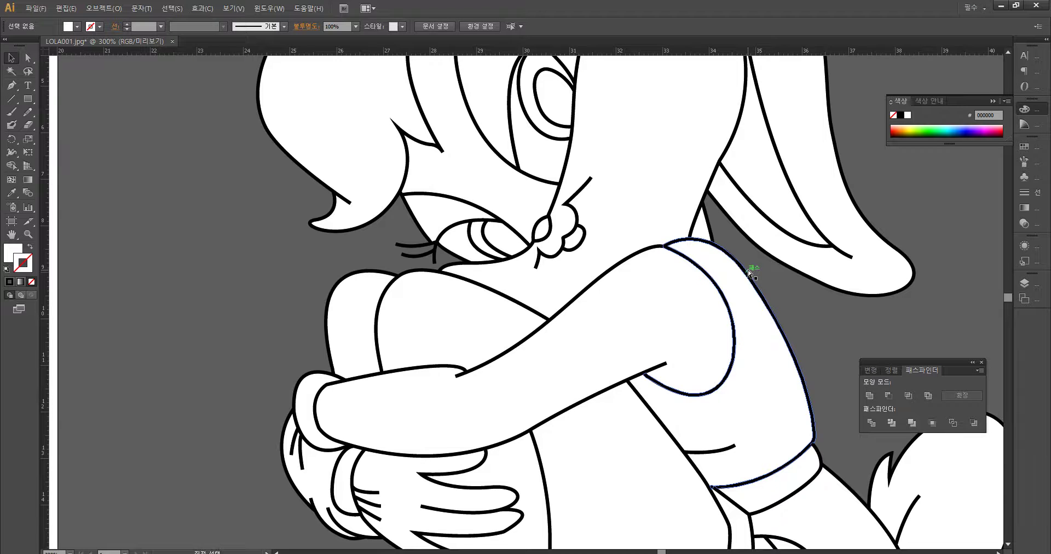
key(ctrl+minus)
key(ctrl+minus)
drag(756, 303, 844, 289)
key(ctrl+minus)
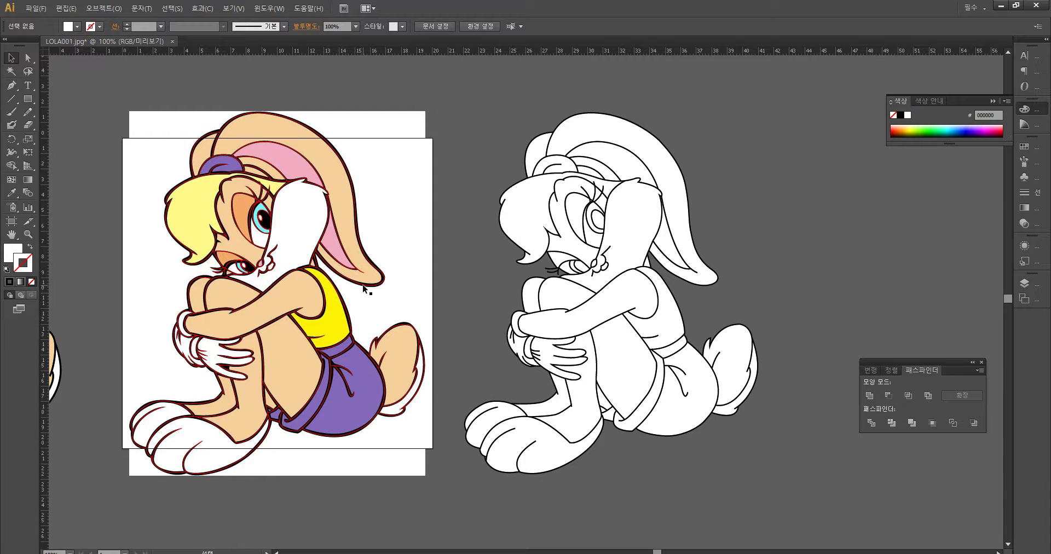
Step: Fill the shorts, their hem parts and the waistband of the trimmed copy with the purple sampled from the reference drawing's shorts
click(683, 410)
shift+click(621, 423)
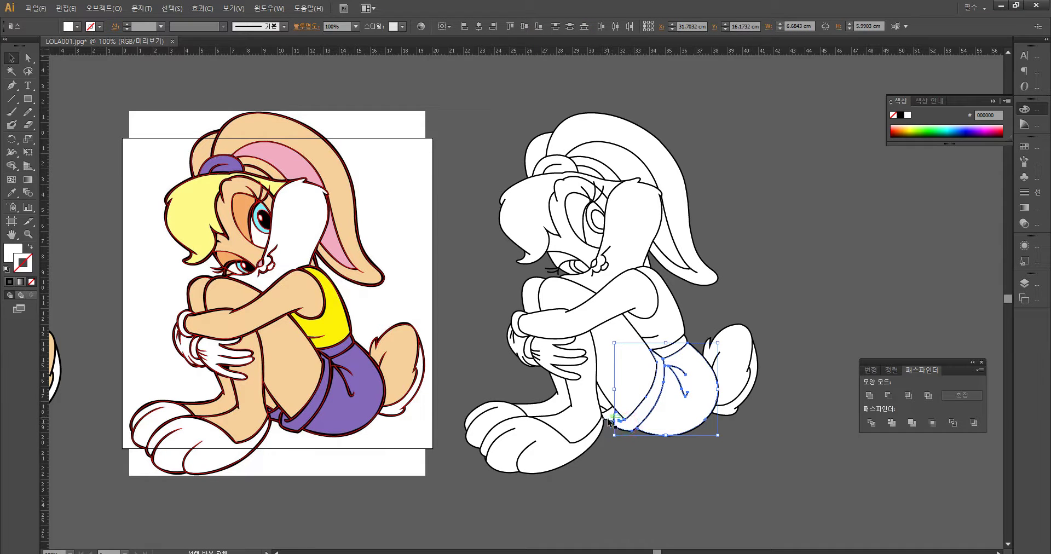
shift+click(604, 412)
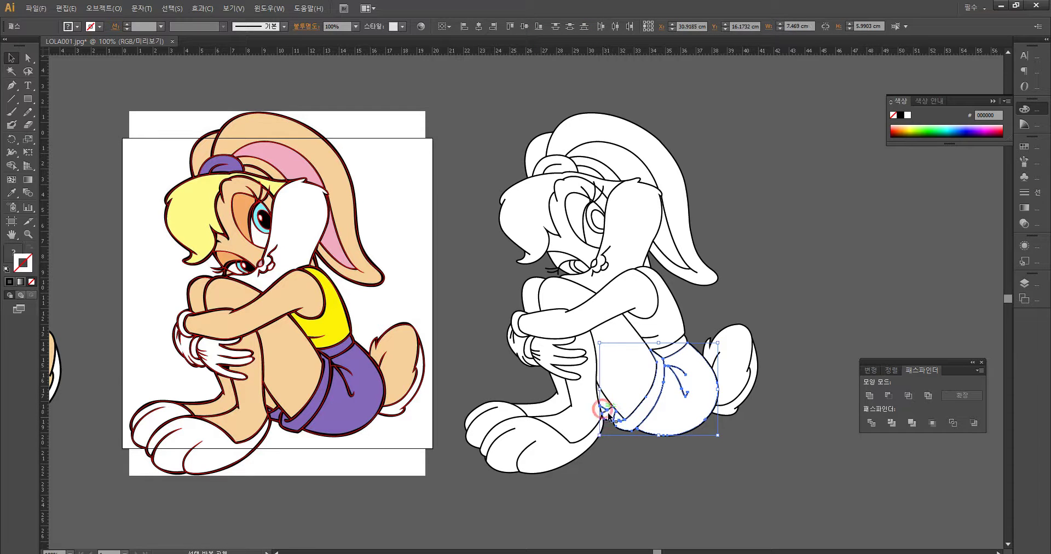
key(i)
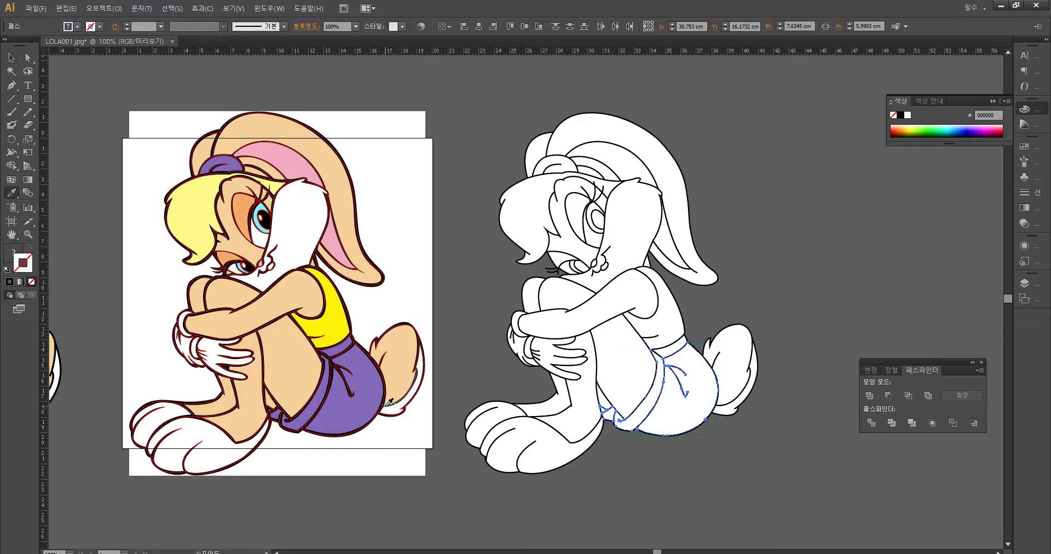
click(366, 405)
key(v)
click(671, 348)
key(i)
click(343, 343)
key(v)
click(673, 505)
click(613, 378)
shift+click(580, 418)
shift+click(546, 408)
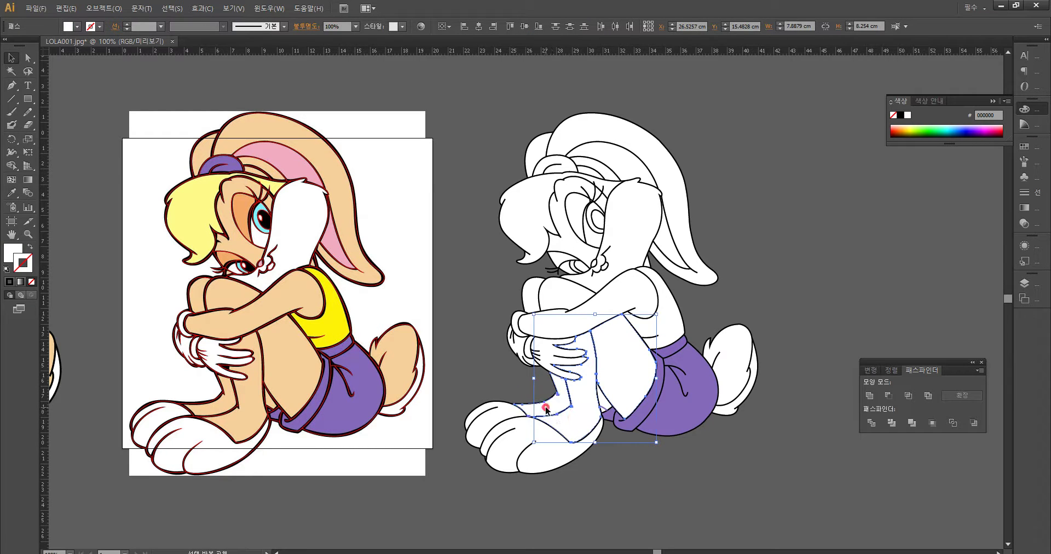
shift+click(570, 298)
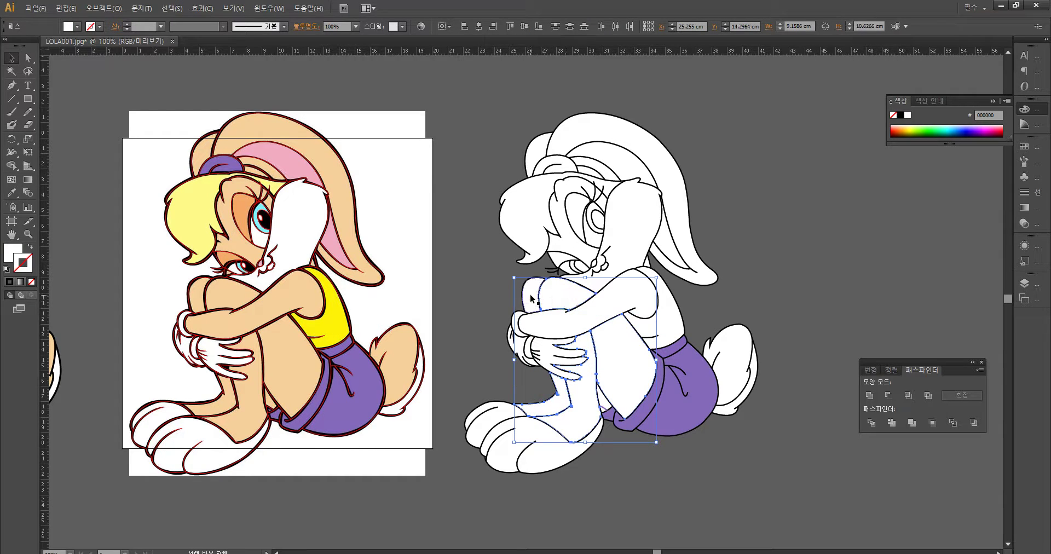
shift+click(575, 313)
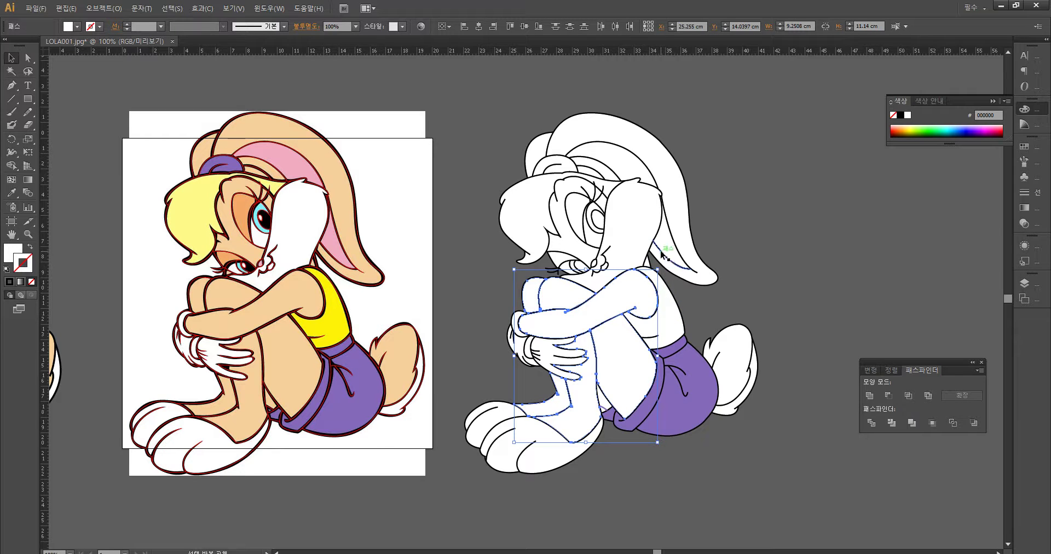
shift+click(648, 269)
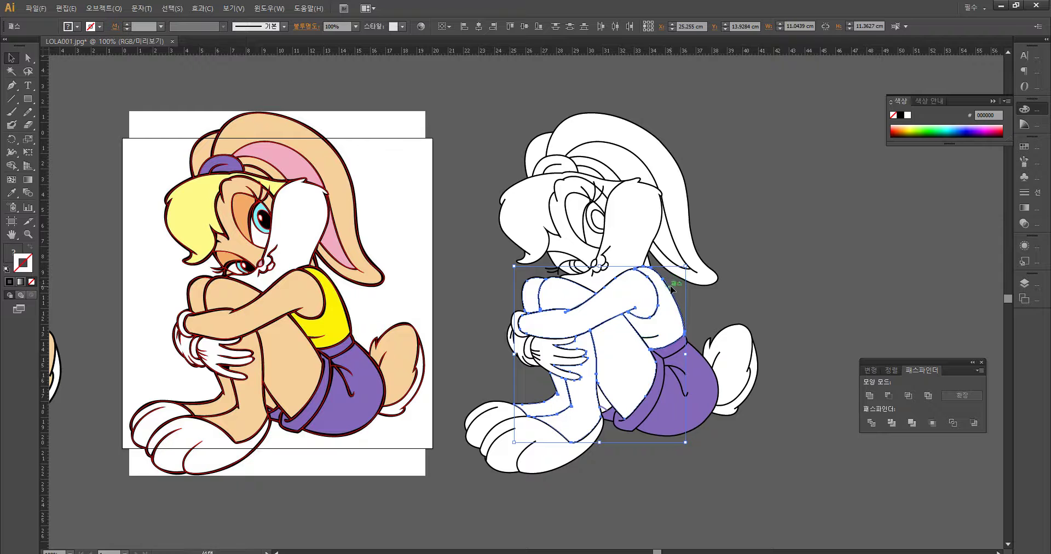
click(683, 353)
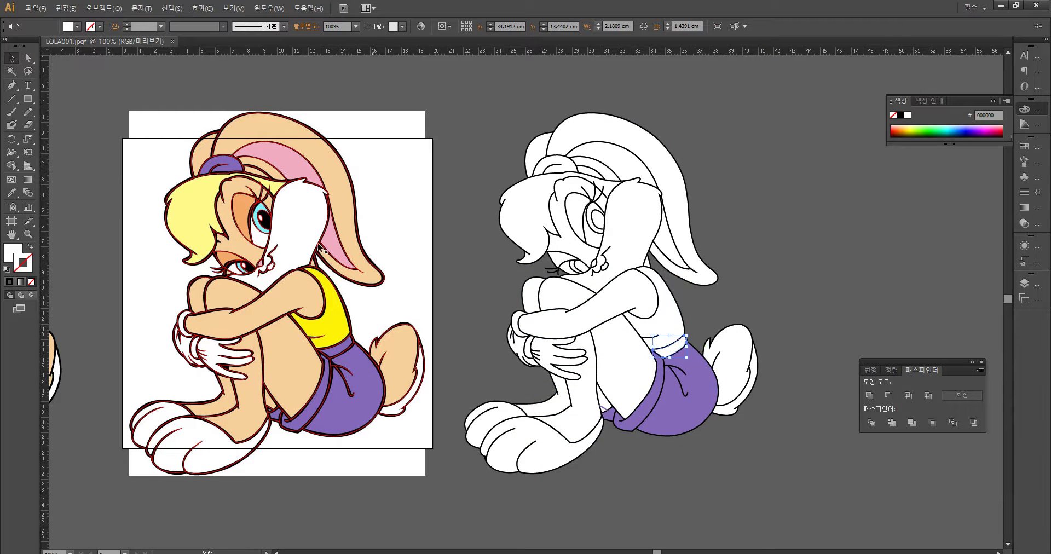
click(103, 10)
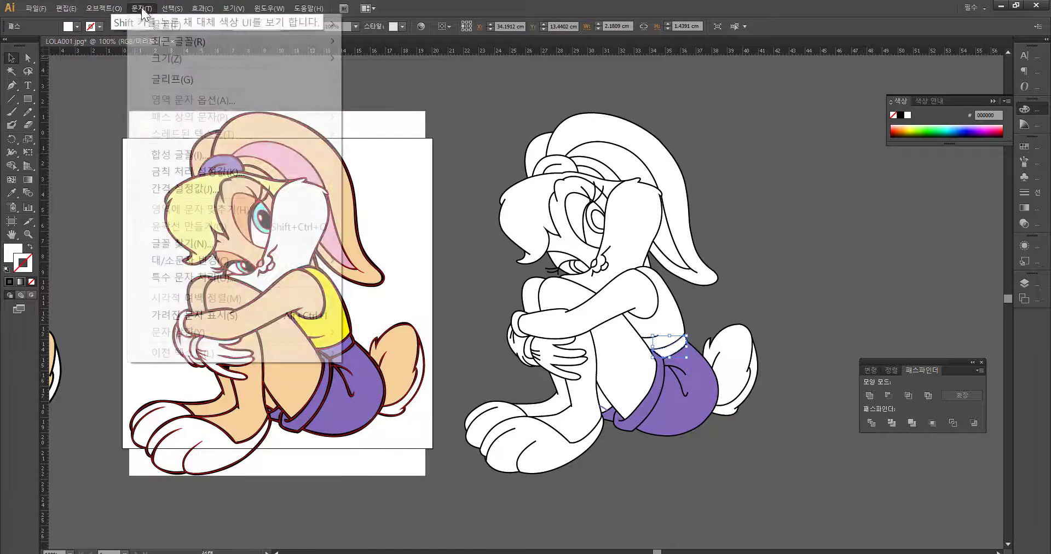
key(Escape)
click(104, 9)
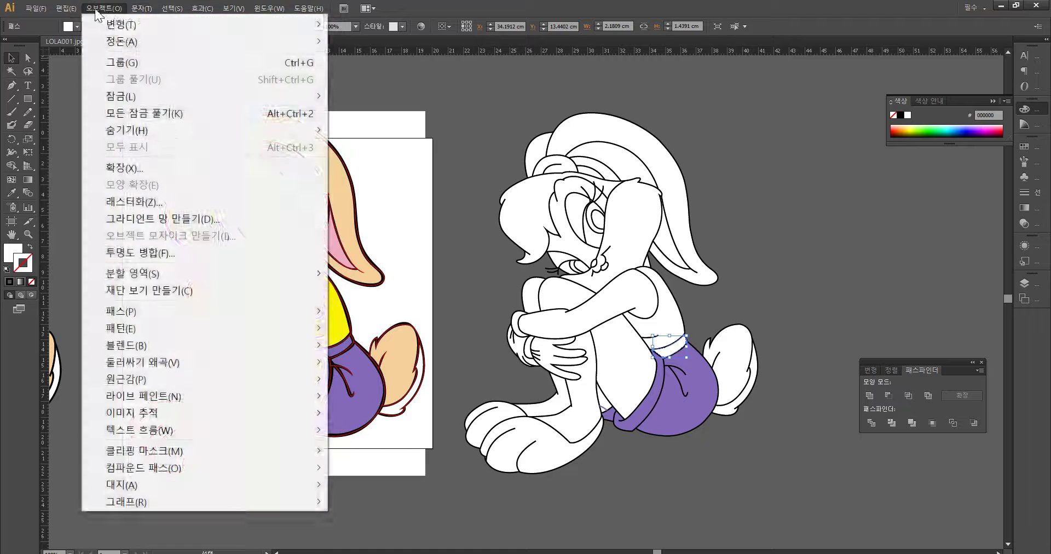
click(113, 41)
Step: Fill the copy's legs, arm, face, outer ears and tail with the tan skin colour sampled from the reference drawing
click(626, 376)
shift+click(570, 416)
shift+click(549, 406)
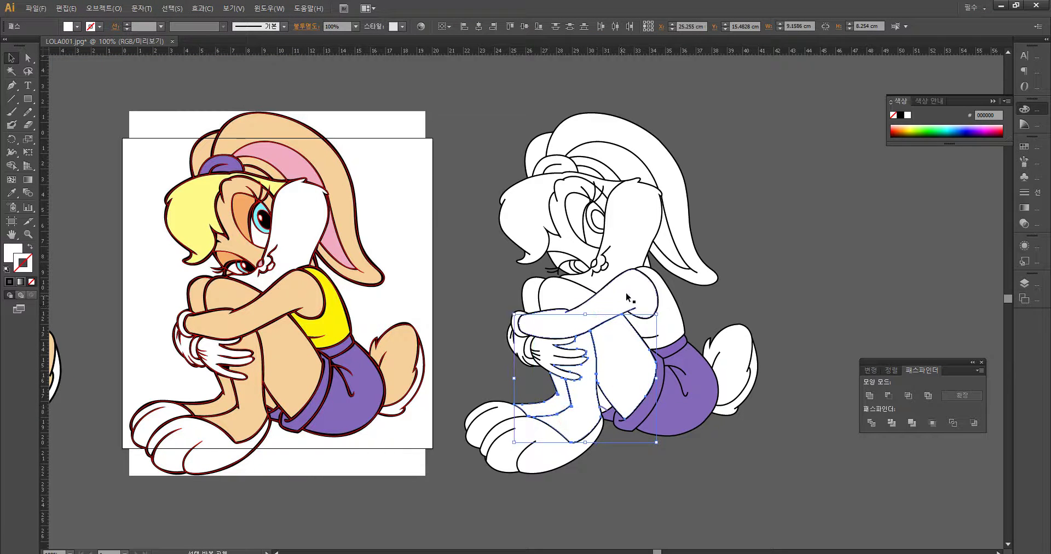
shift+click(563, 300)
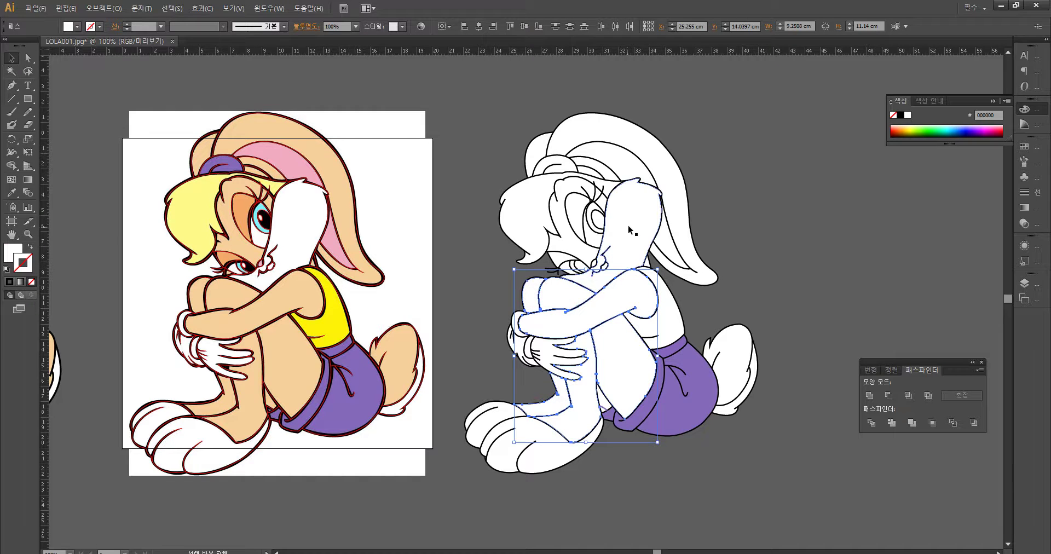
shift+click(569, 239)
shift+click(596, 143)
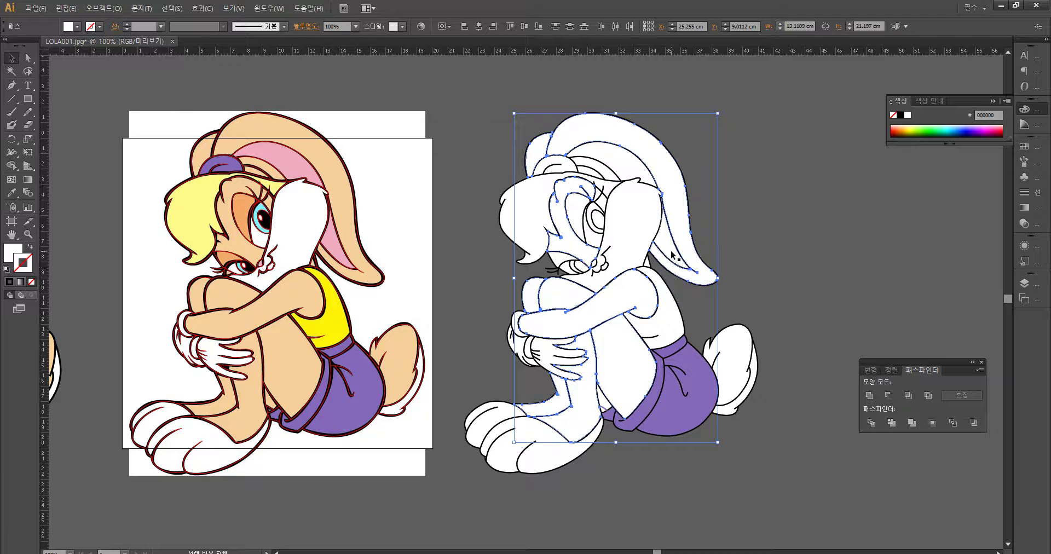
shift+click(735, 372)
key(i)
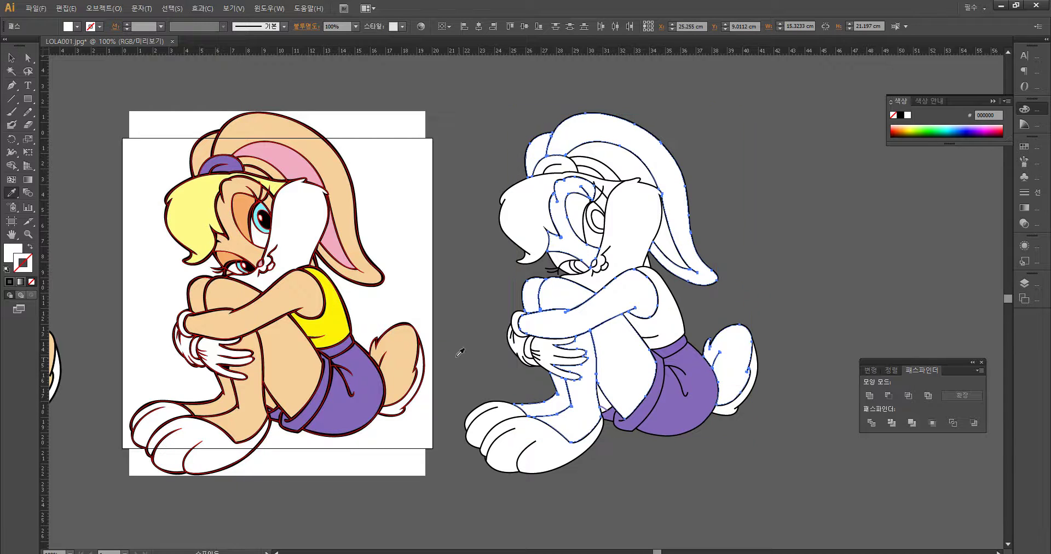
click(284, 354)
key(v)
click(809, 297)
Step: Fill both visible inner-ear areas of the copy with the pink sampled from the reference drawing's ear
click(631, 175)
shift+click(656, 225)
key(i)
click(293, 161)
key(v)
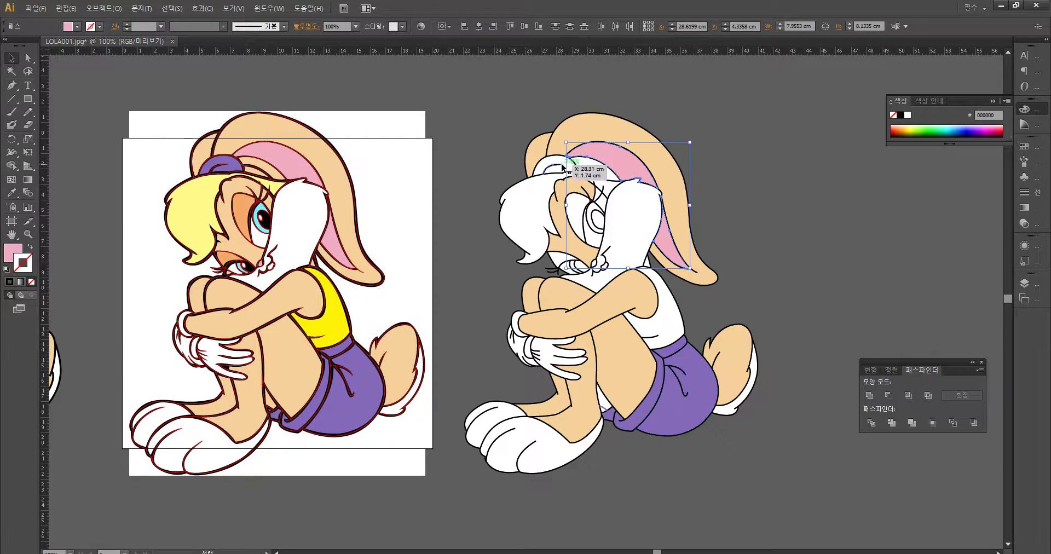
Step: Try to apply the purple of the reference drawing's hair tie to the copy's hair tie
click(556, 165)
key(i)
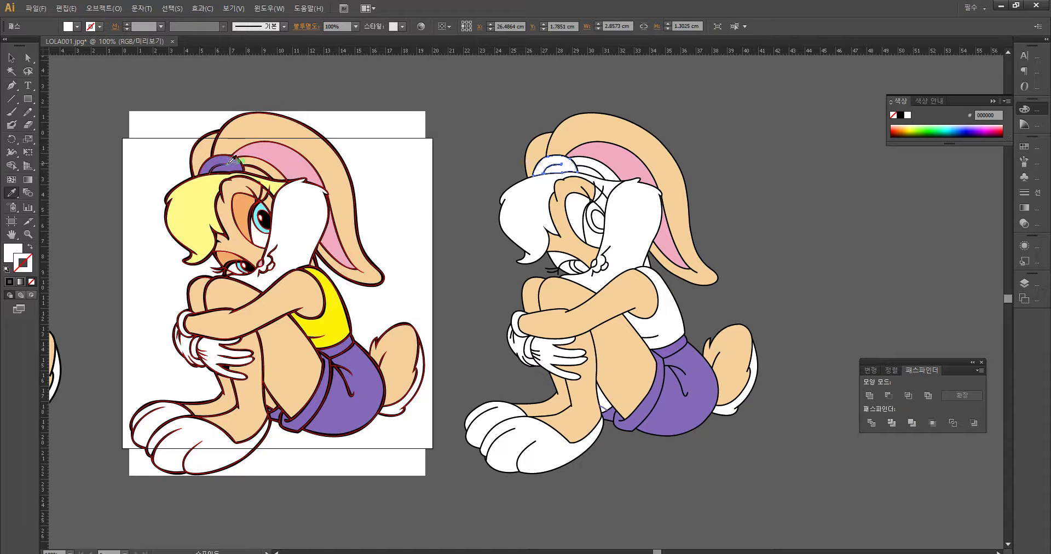
click(225, 159)
key(v)
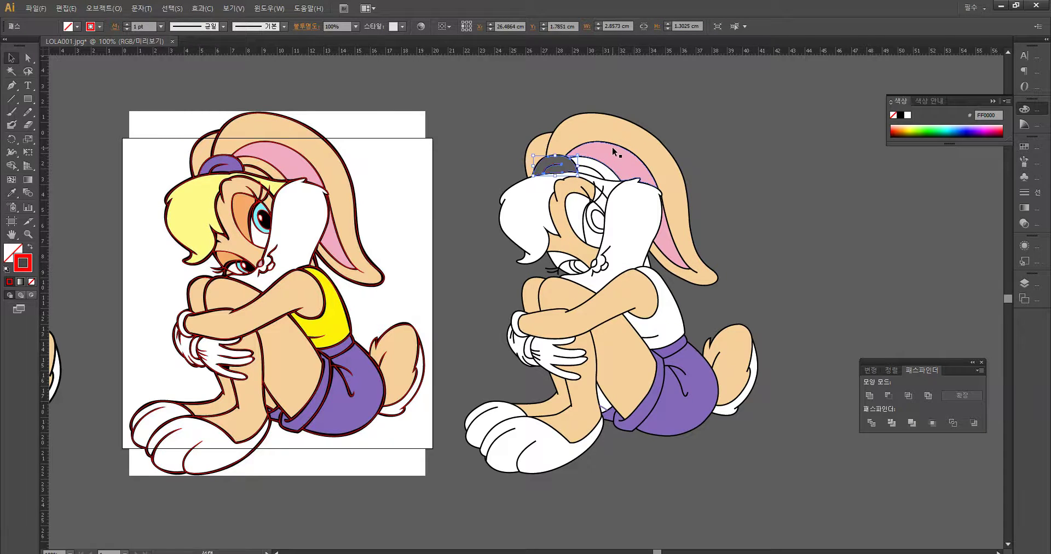
click(614, 148)
key(i)
click(308, 166)
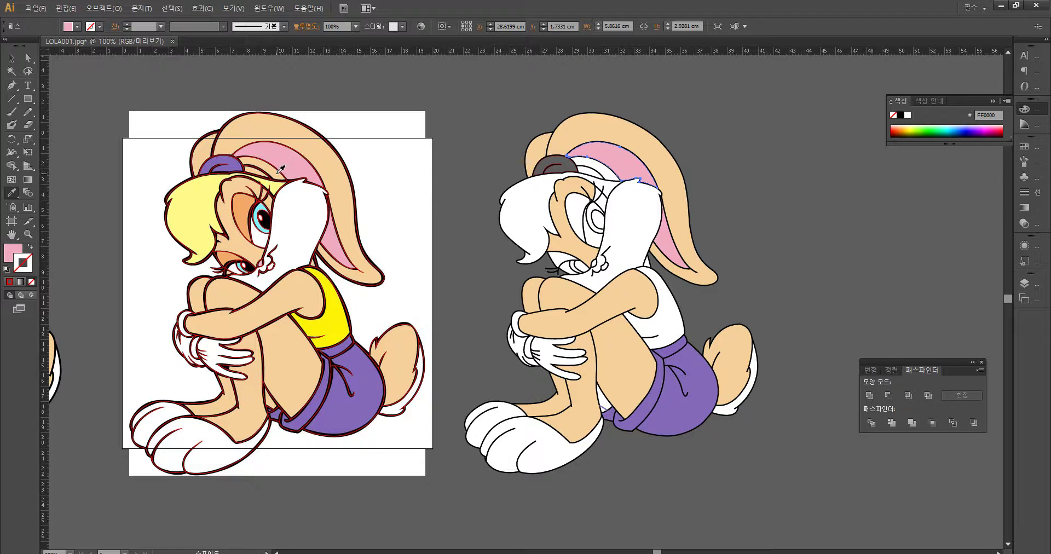
click(268, 172)
key(ctrl+z)
key(v)
click(813, 302)
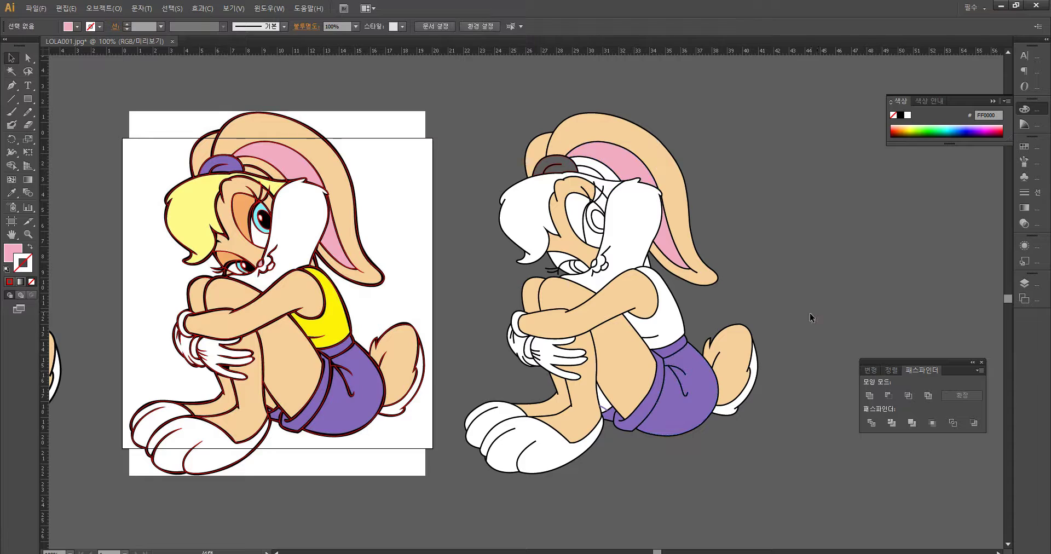